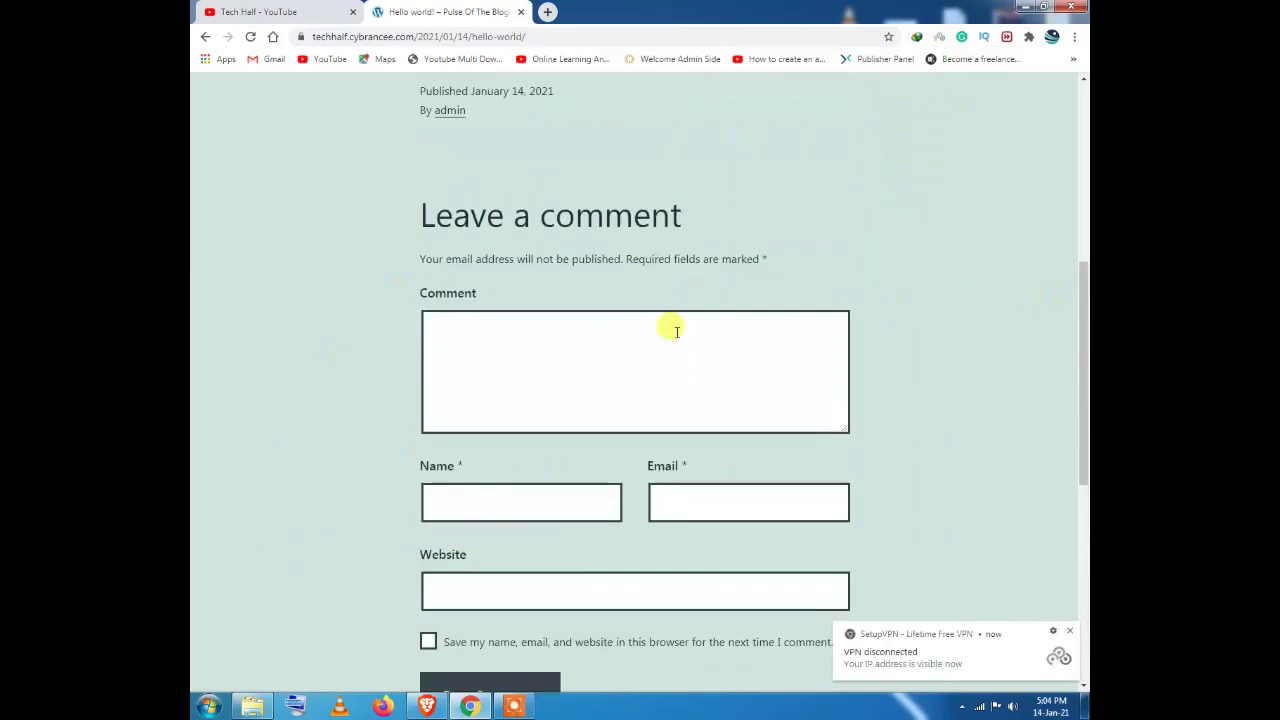
pyautogui.click(495, 708)
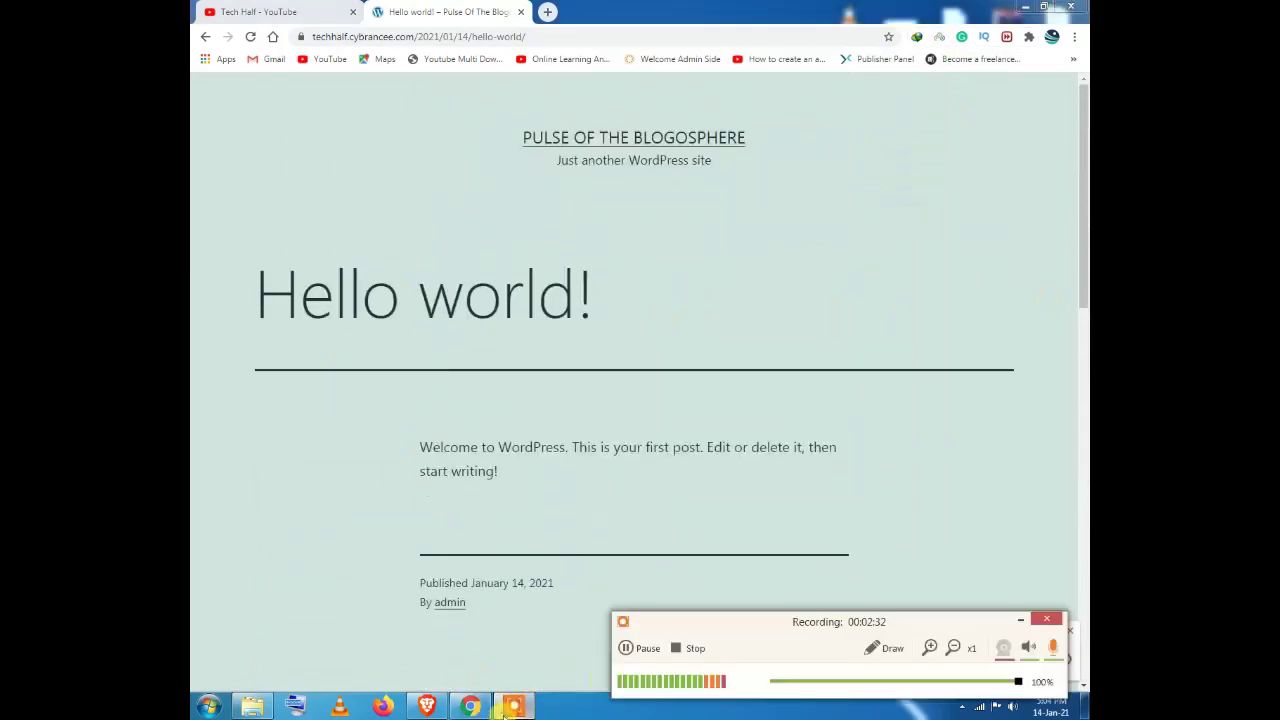
pyautogui.moveTo(837, 628); pyautogui.dragTo(868, 660)
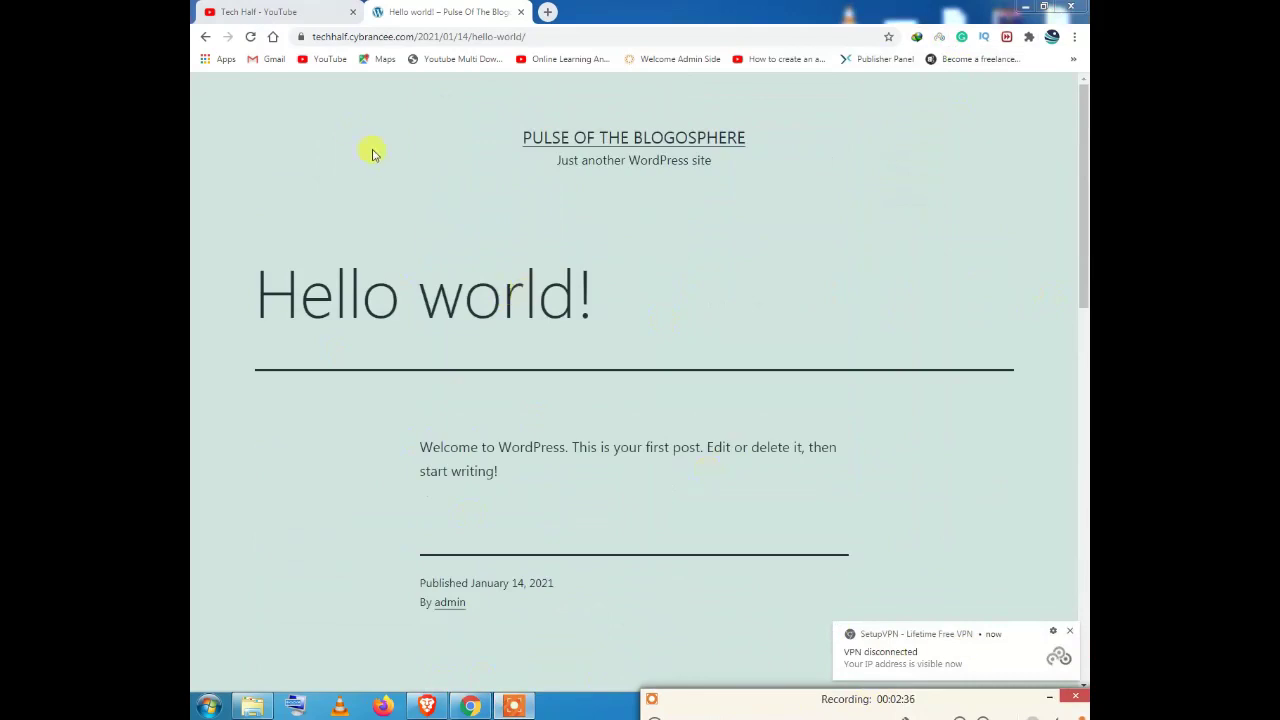
# Step: Load the site's home page at techhalf.cybrancee.com by removing the post path from the address
pyautogui.moveTo(557, 36); pyautogui.dragTo(449, 36)
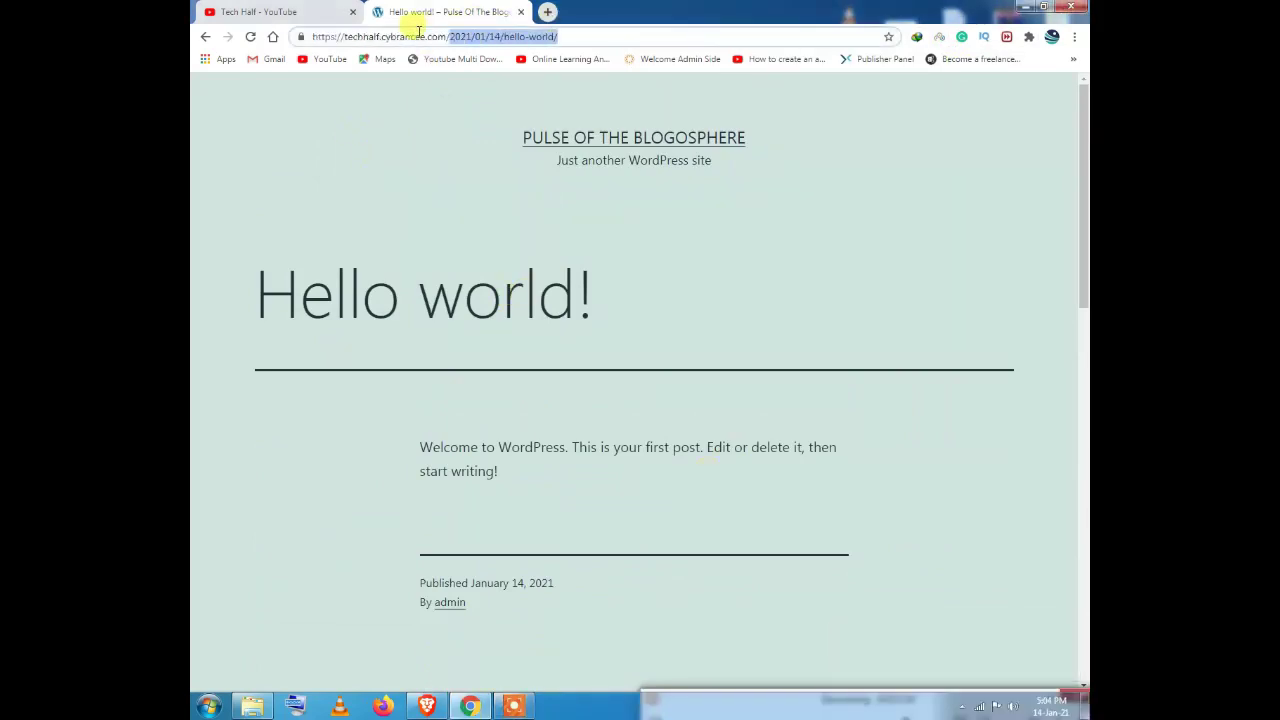
pyautogui.press('BackSpace')
pyautogui.press('Return')
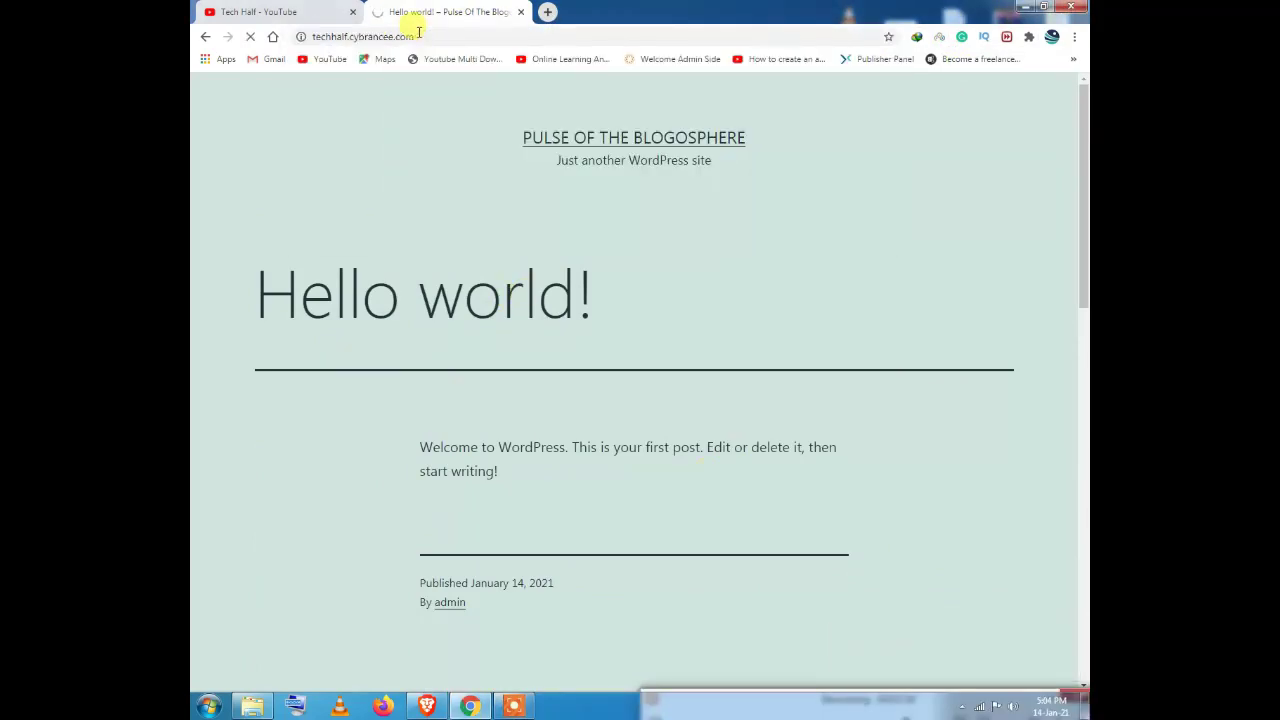
pyautogui.moveTo(414, 37); pyautogui.dragTo(305, 38)
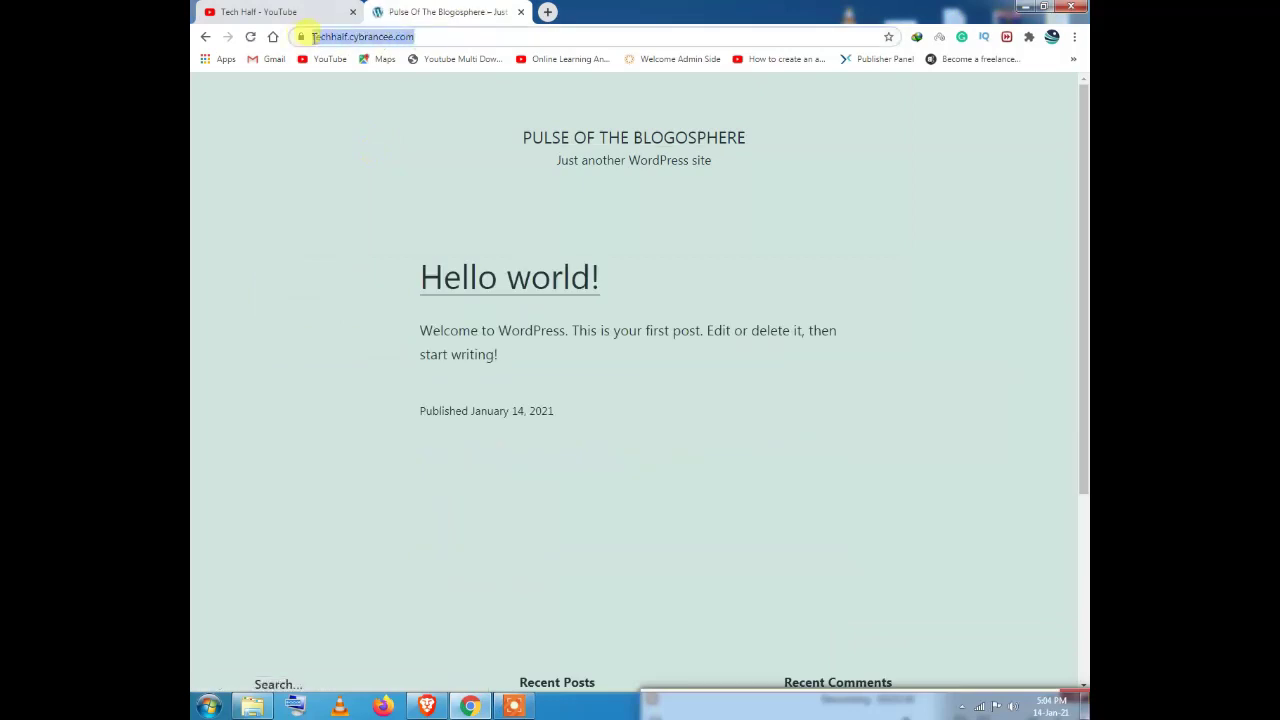
# Step: Preview the free premium hosting video in the YouTube channel tab and look over the WordPress site's home page
pyautogui.click(295, 11)
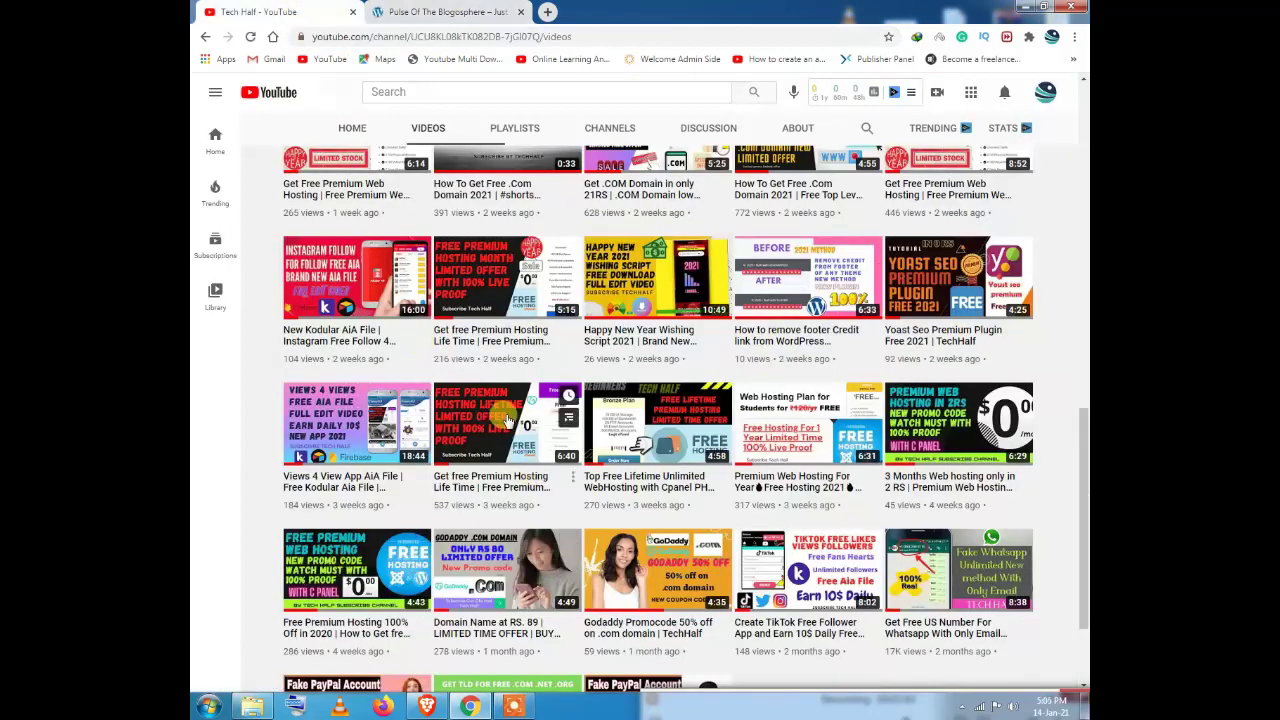
pyautogui.moveTo(509, 428)
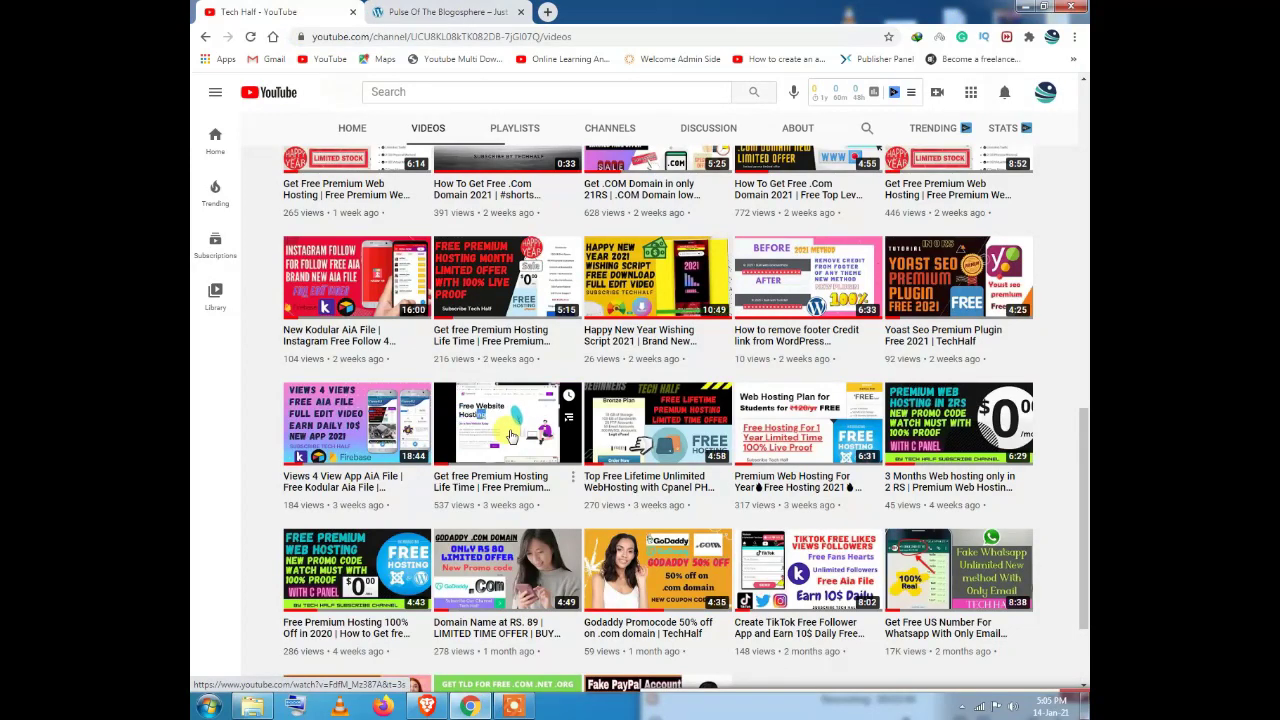
pyautogui.click(400, 12)
pyautogui.click(405, 210)
pyautogui.scroll(-3, 449, 260)
pyautogui.scroll(3, 520, 263)
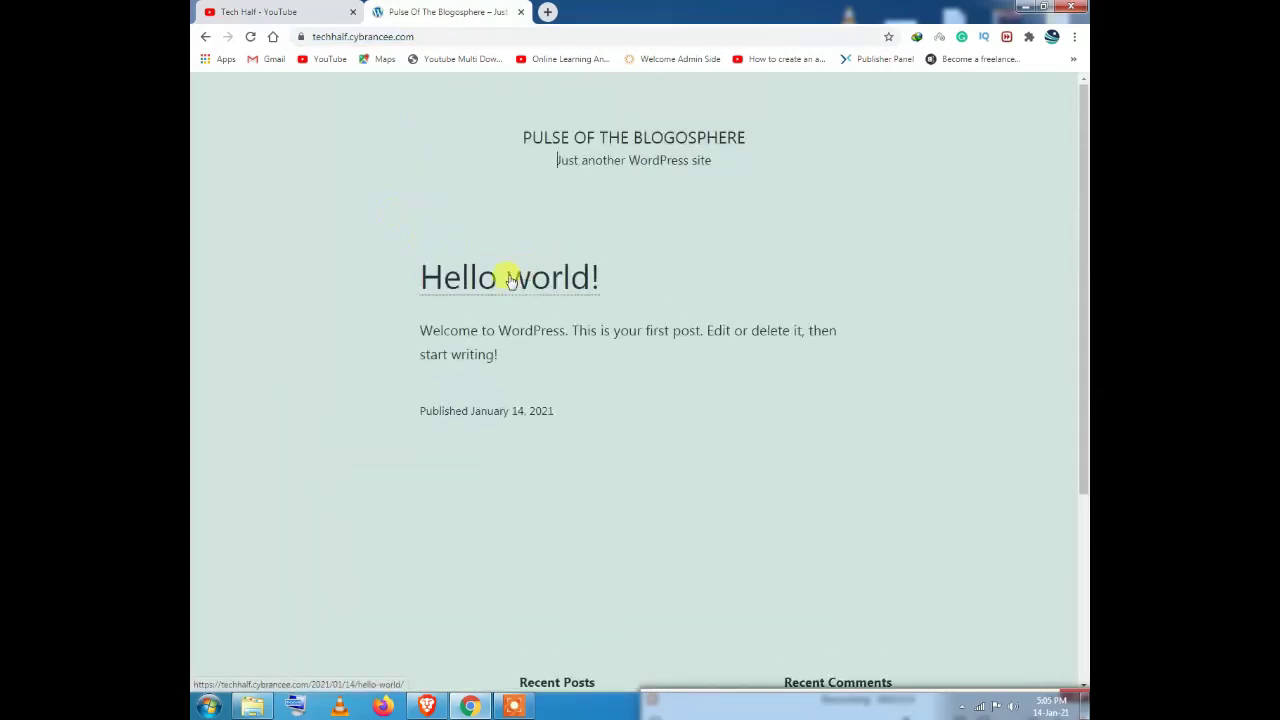
pyautogui.moveTo(714, 686)
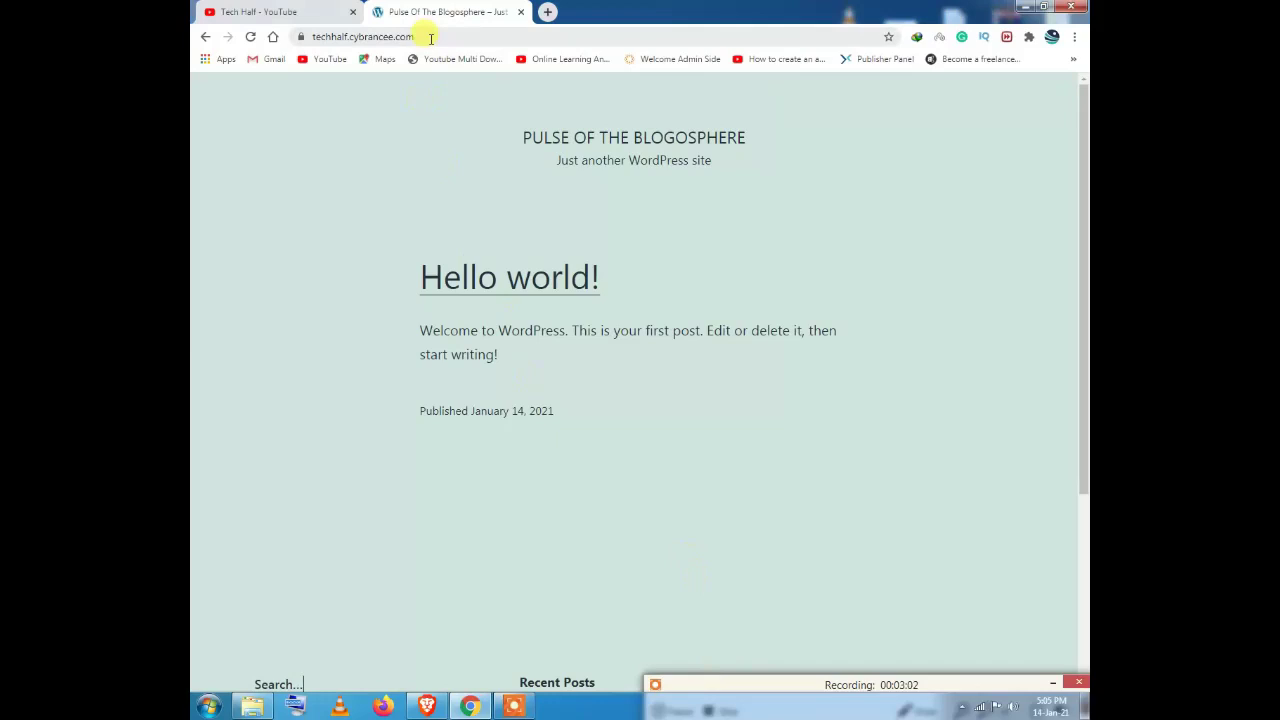
pyautogui.scroll(-2, 505, 260)
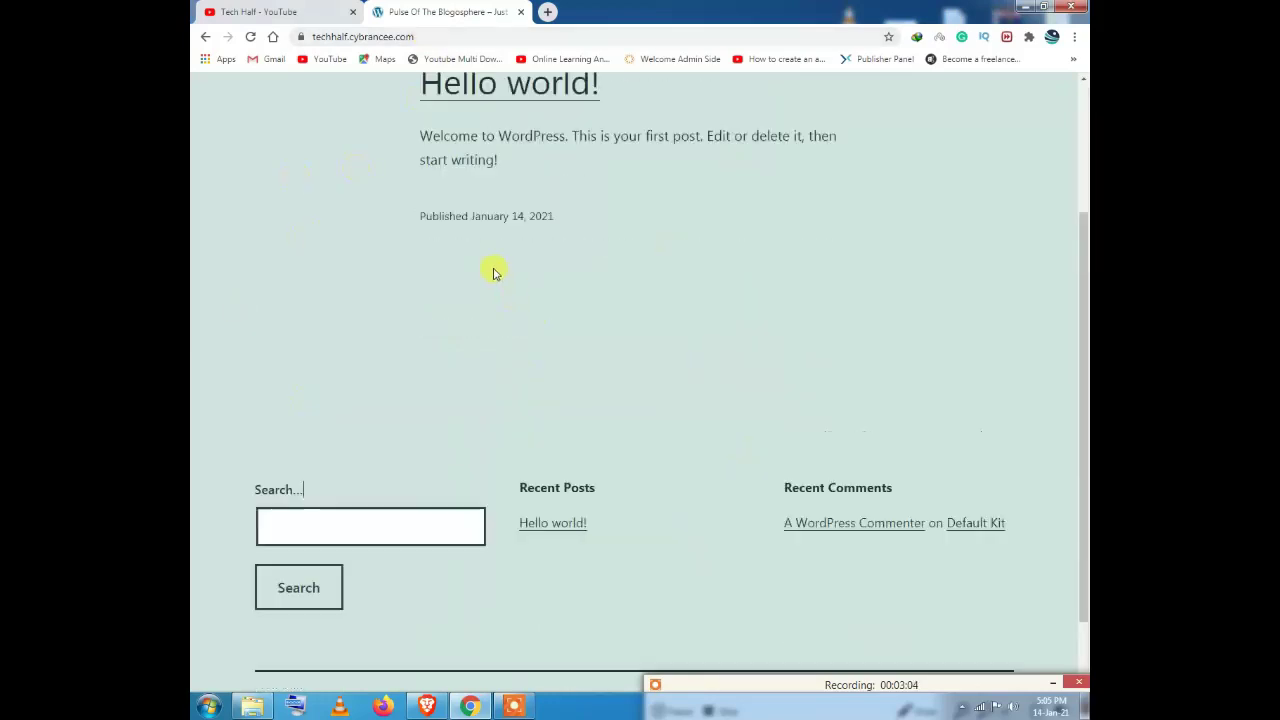
pyautogui.scroll(2, 494, 271)
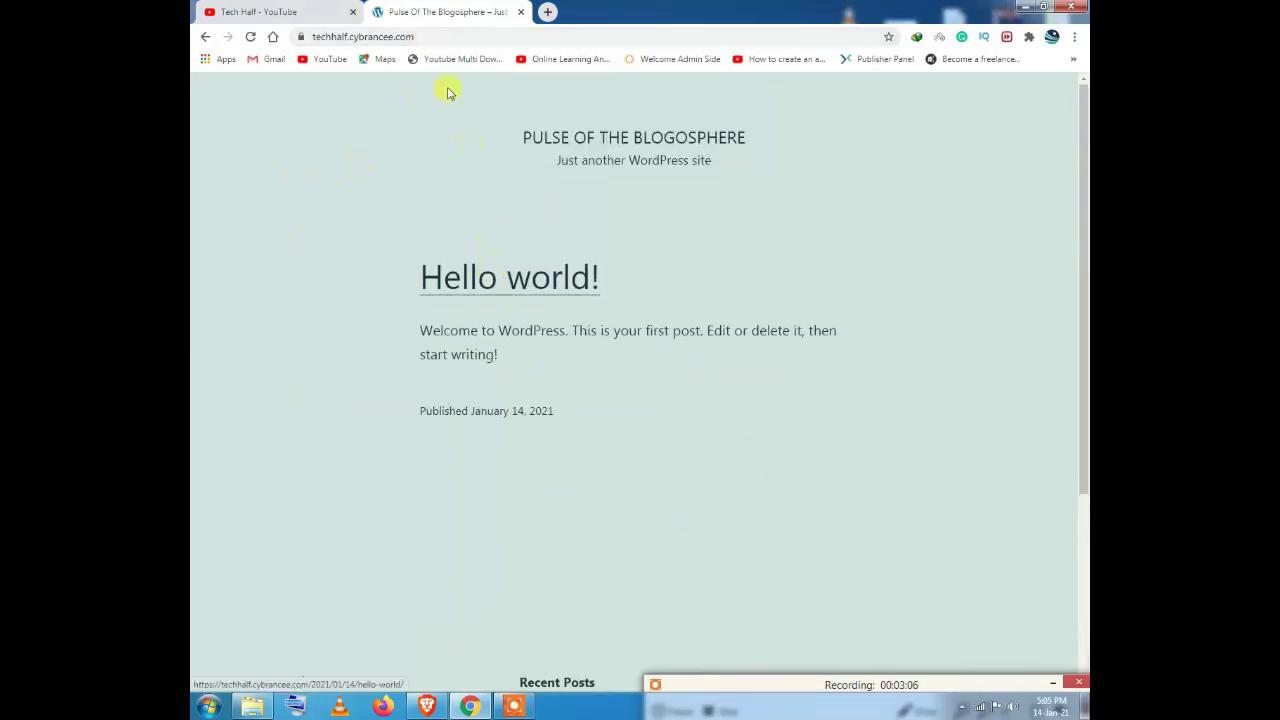
# Step: Open the WordPress login page by adding /wp-admin/ to the site's address
pyautogui.click(430, 34)
pyautogui.click(466, 36)
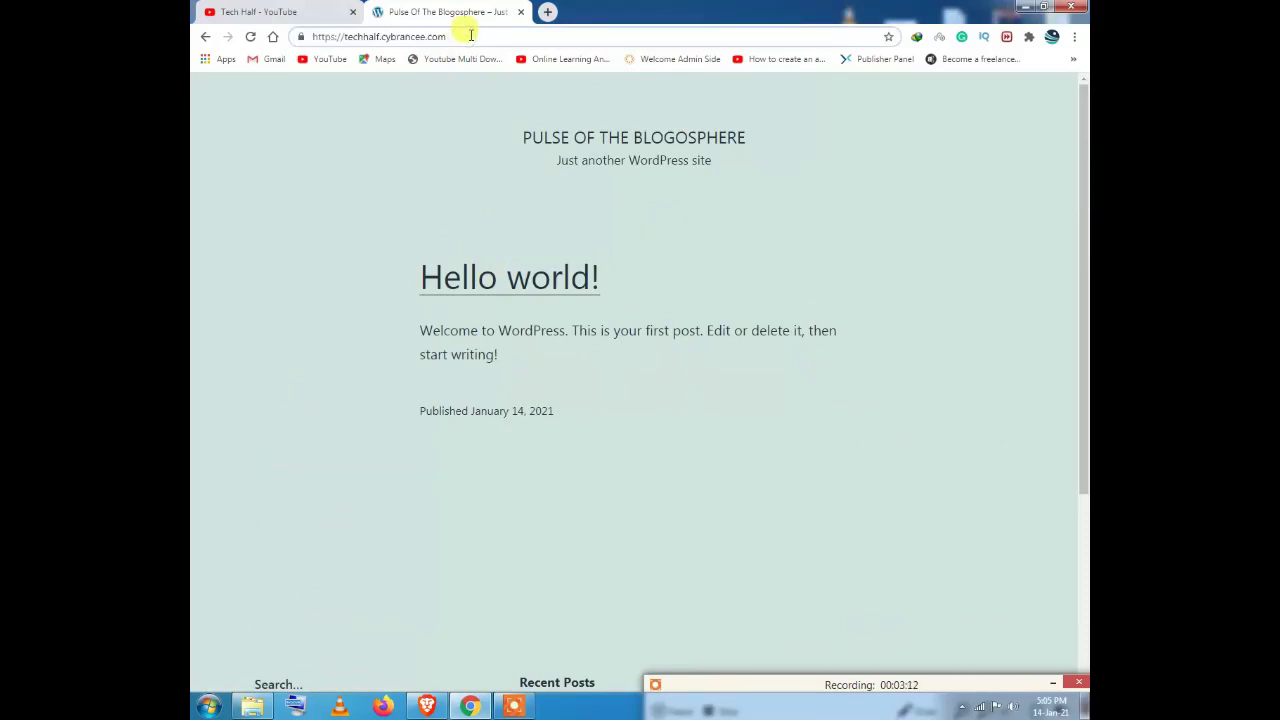
pyautogui.write('/w')
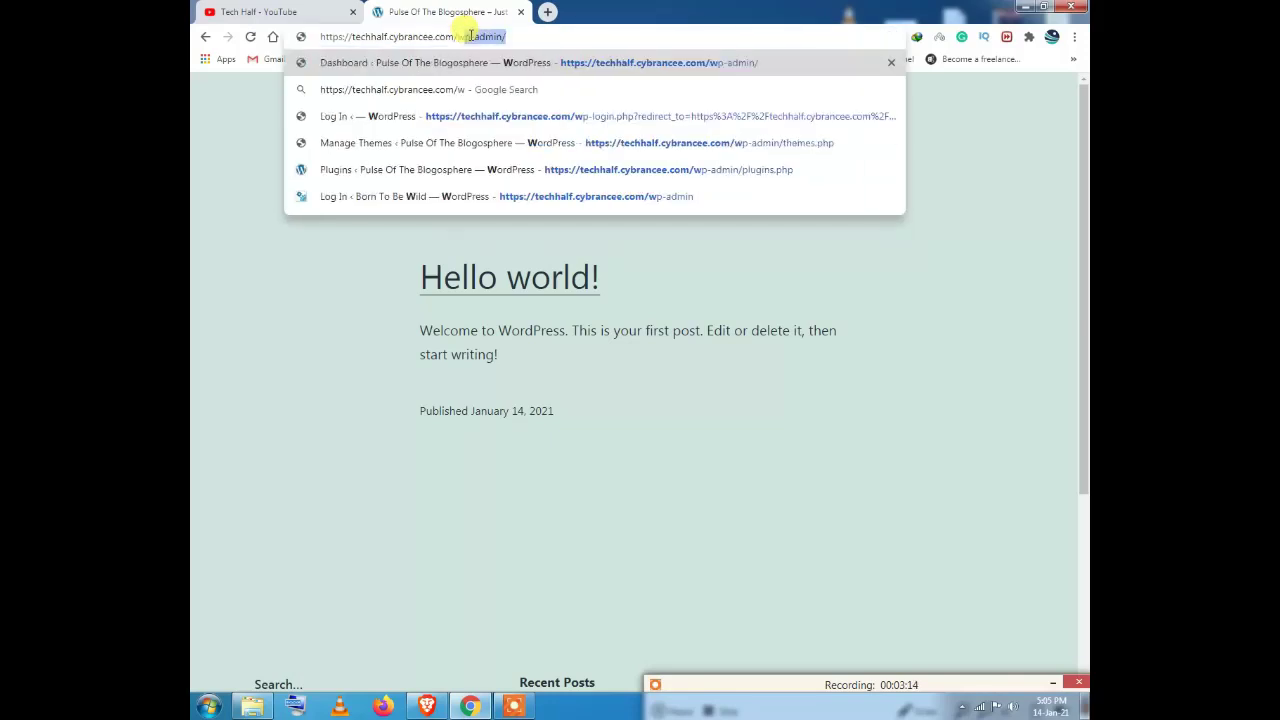
pyautogui.write('p-admin/')
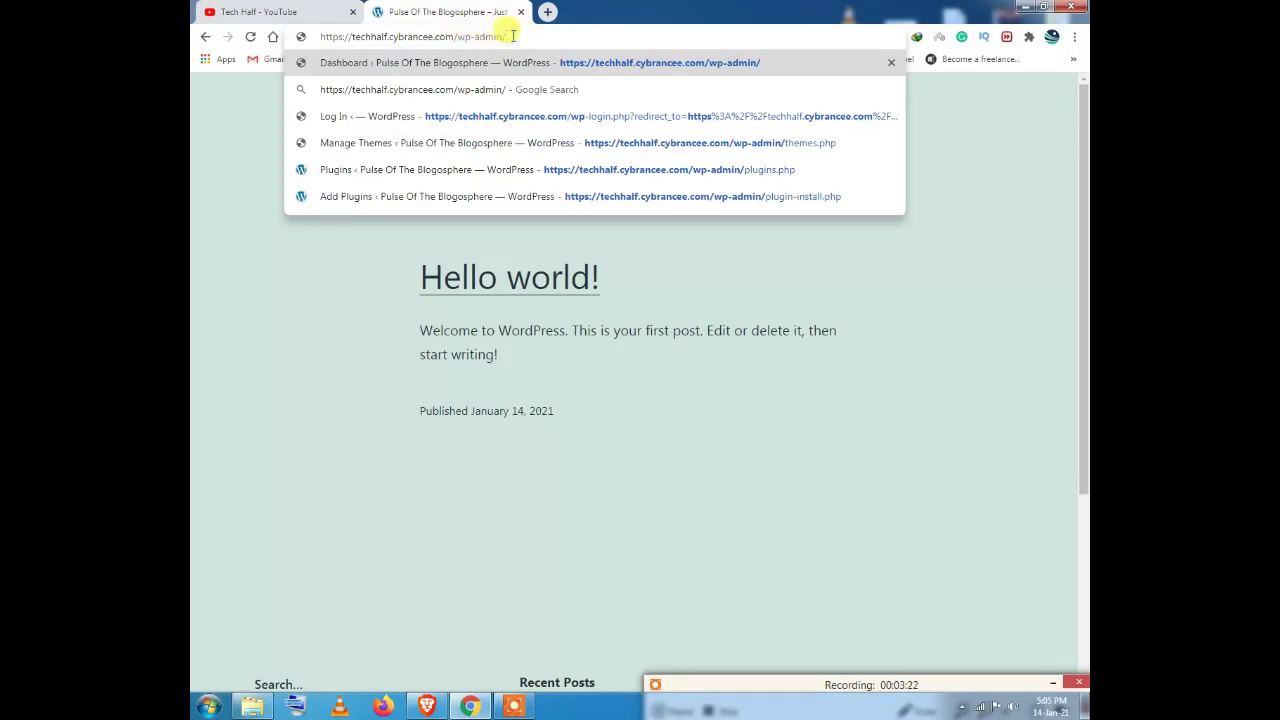
pyautogui.press('Return')
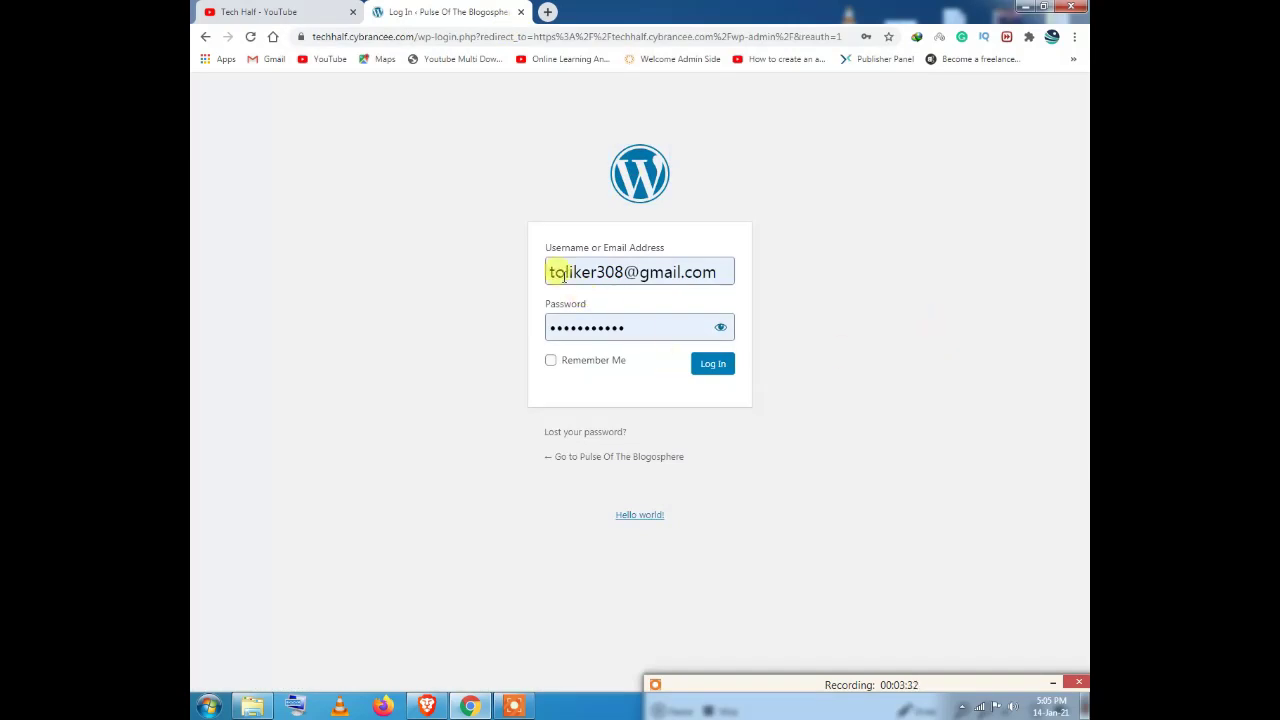
# Step: Check the prefilled e-mail and password fields and log in to the WordPress admin area
pyautogui.moveTo(547, 265); pyautogui.dragTo(766, 277)
pyautogui.click(778, 275)
pyautogui.doubleClick(641, 333)
pyautogui.click(510, 332)
pyautogui.click(697, 278)
pyautogui.click(452, 281)
pyautogui.click(602, 322)
pyautogui.click(585, 352)
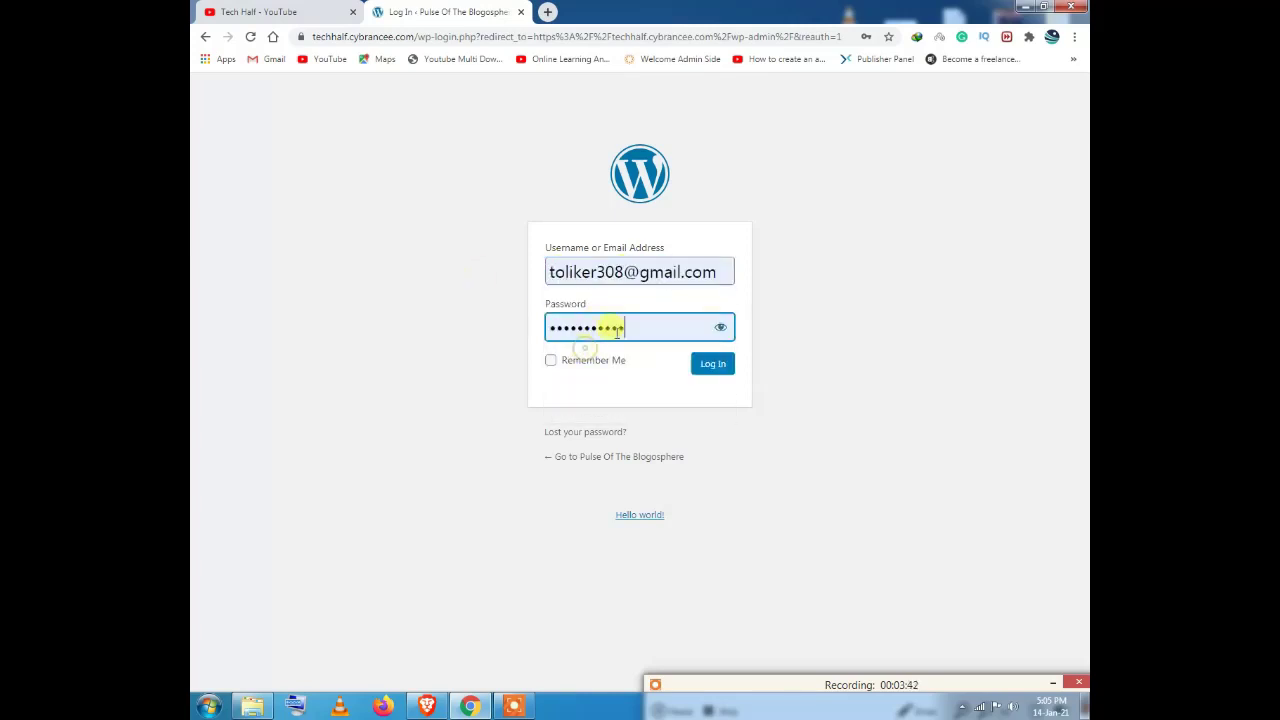
pyautogui.click(718, 366)
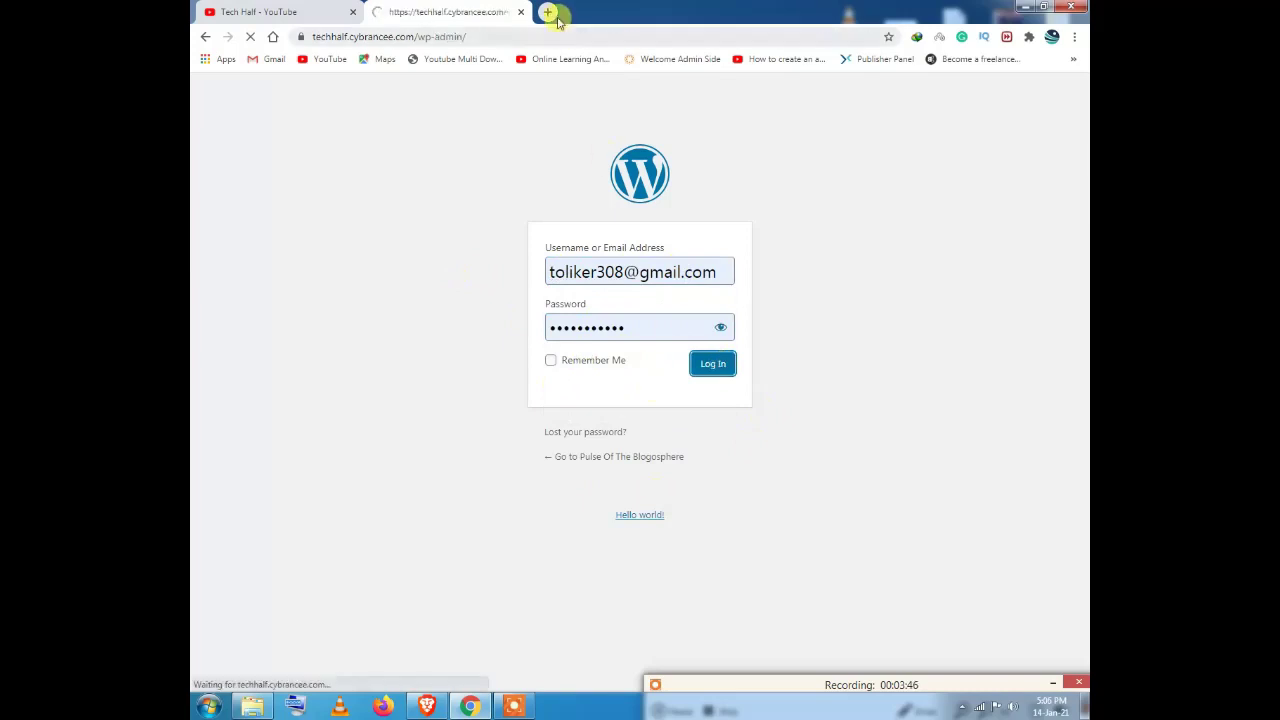
# Step: Open techhalf.cybrancee.com in a new tab and look over the home page while logged in
pyautogui.click(549, 12)
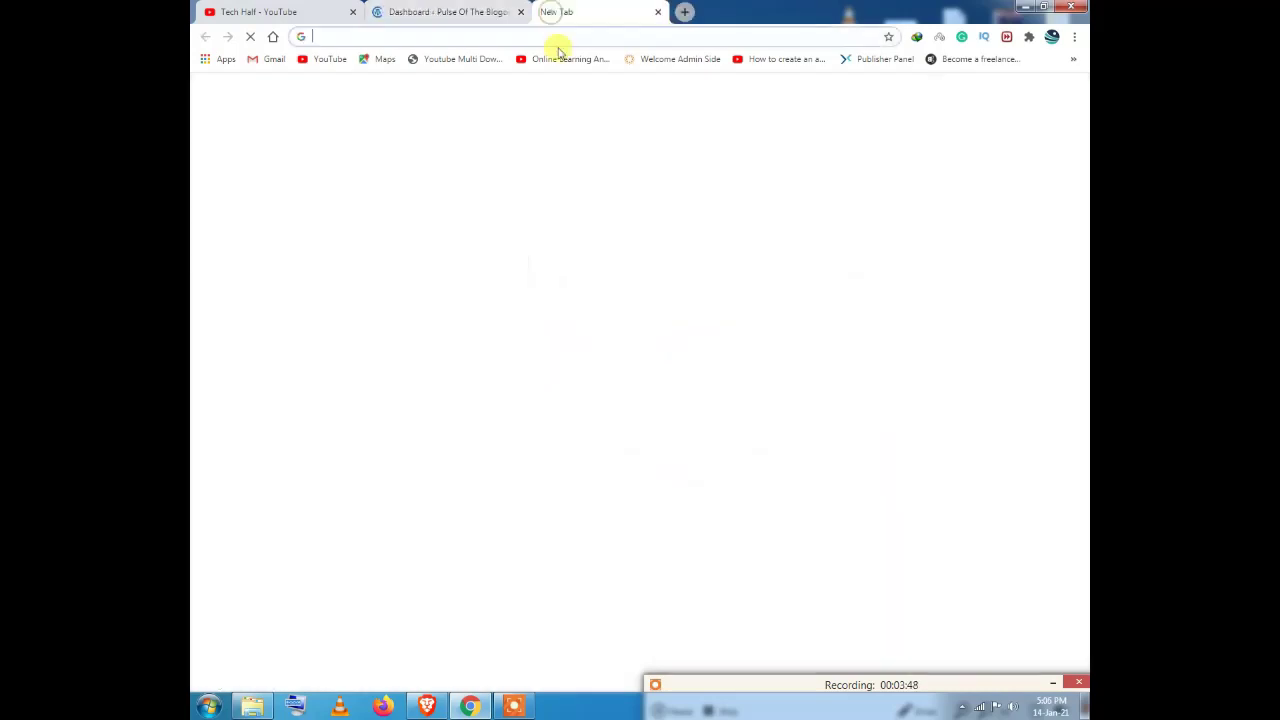
pyautogui.write('tec')
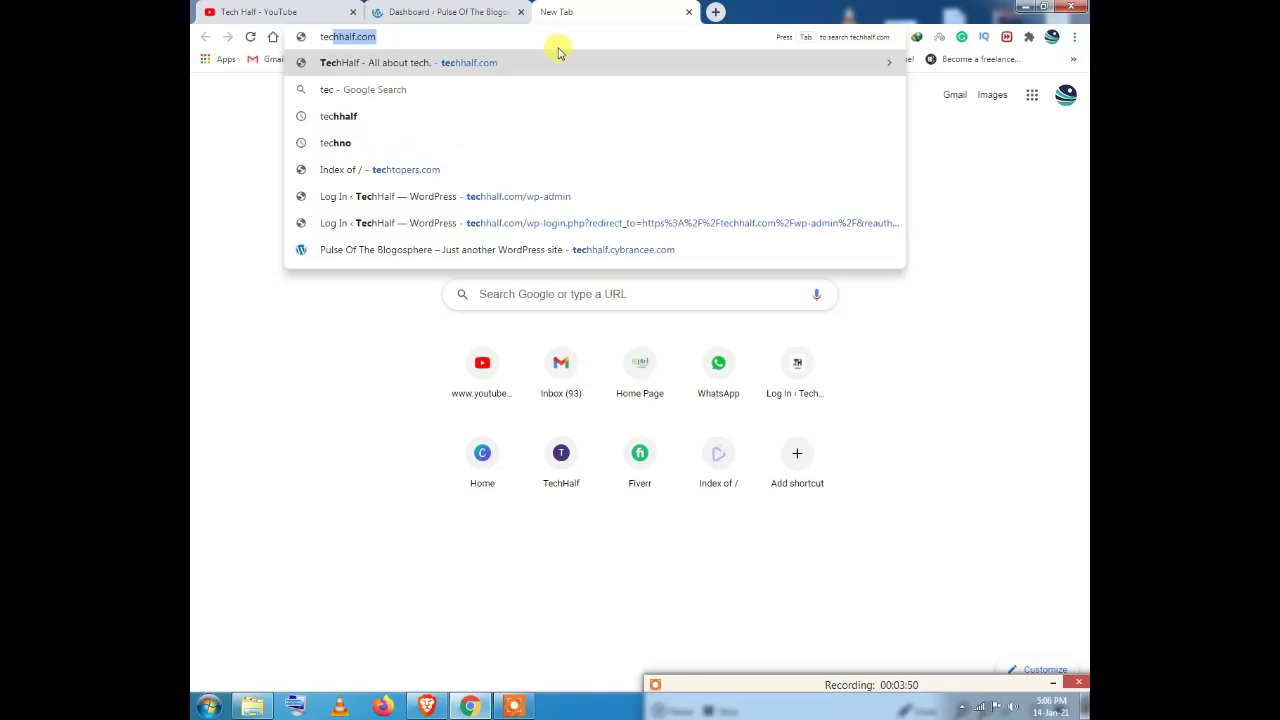
pyautogui.write('hhal')
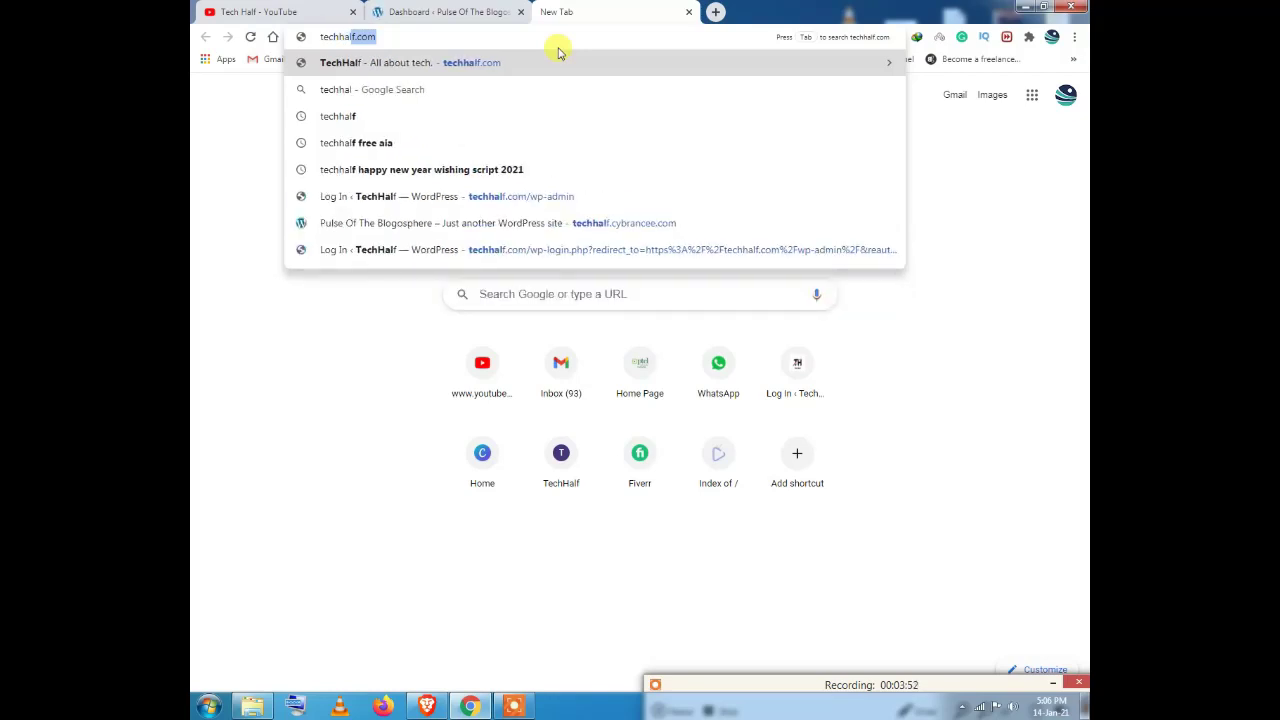
pyautogui.write('f.cy')
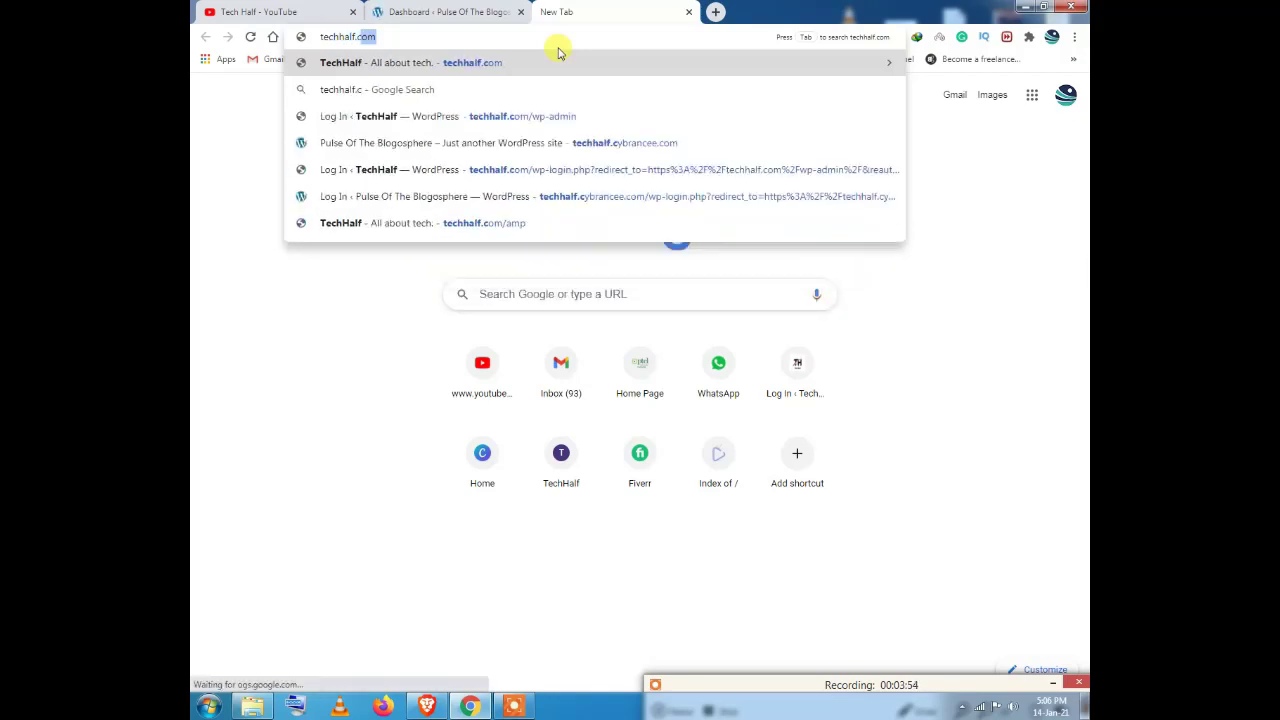
pyautogui.press('Return')
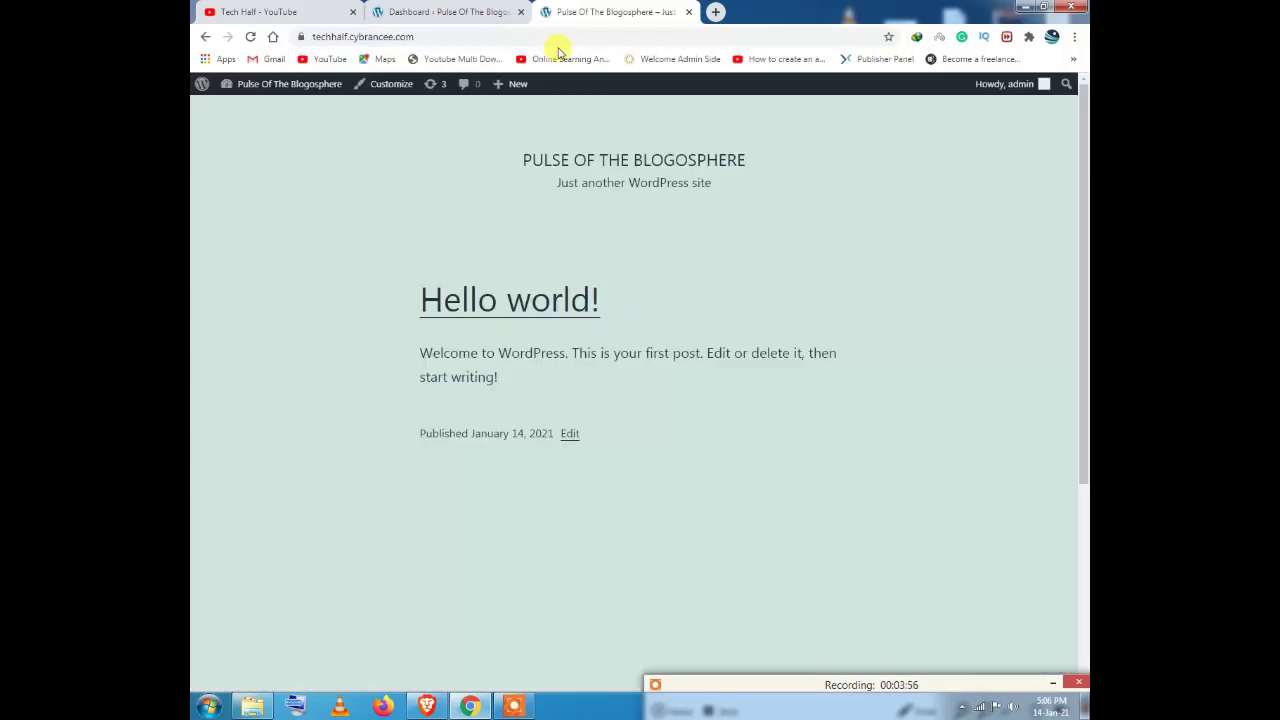
pyautogui.scroll(-3, 500, 194)
pyautogui.scroll(3, 500, 194)
# Step: Return to the WordPress dashboard and look over its widgets
pyautogui.click(445, 12)
pyautogui.scroll(-3, 849, 286)
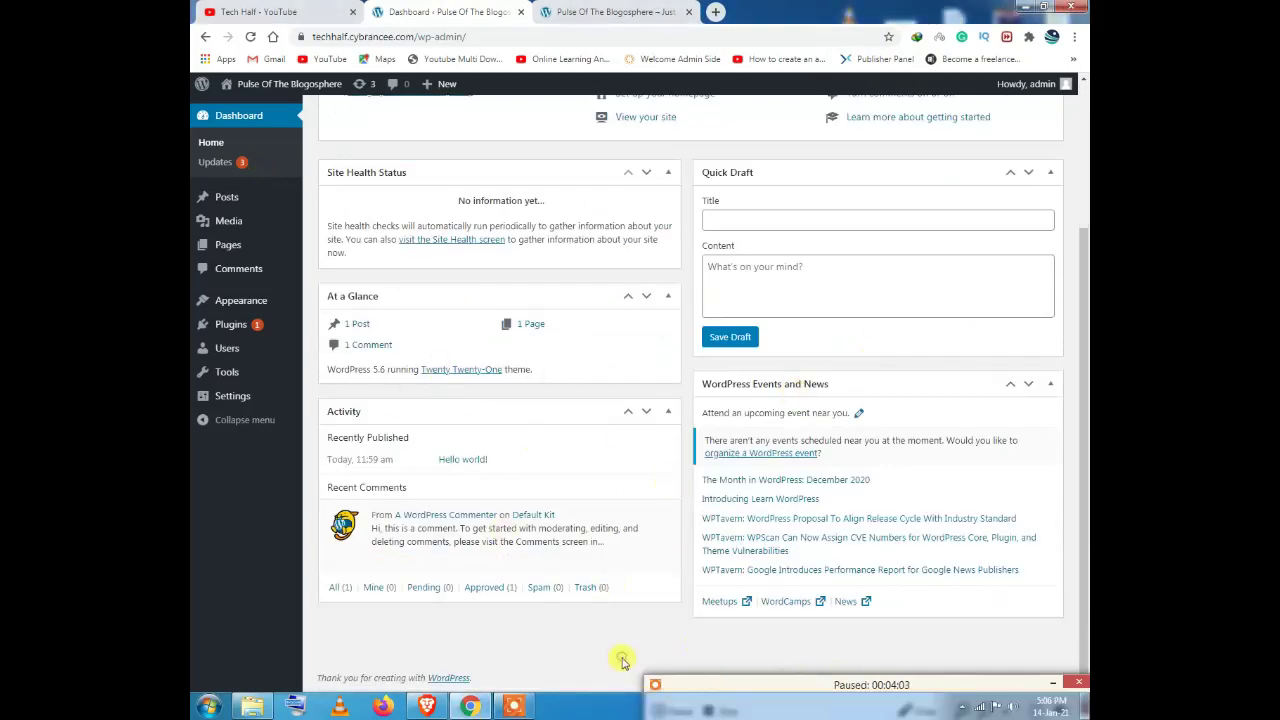
pyautogui.scroll(3, 445, 272)
# Step: Open the WordPress Updates page and review the available updates
pyautogui.click(230, 165)
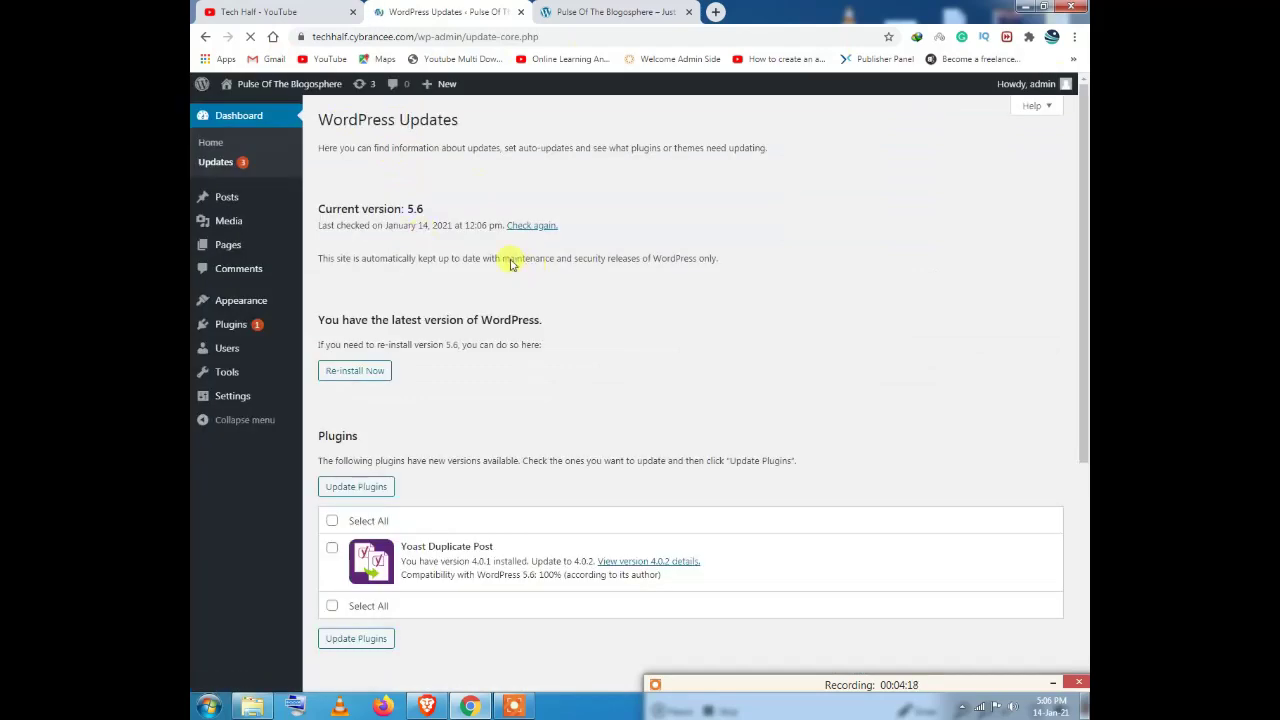
pyautogui.scroll(-2, 430, 364)
pyautogui.scroll(2, 434, 364)
pyautogui.scroll(-6, 434, 356)
pyautogui.scroll(6, 400, 417)
# Step: Visit the site in a new tab from the admin area, check its address and close that tab
pyautogui.moveTo(202, 84)
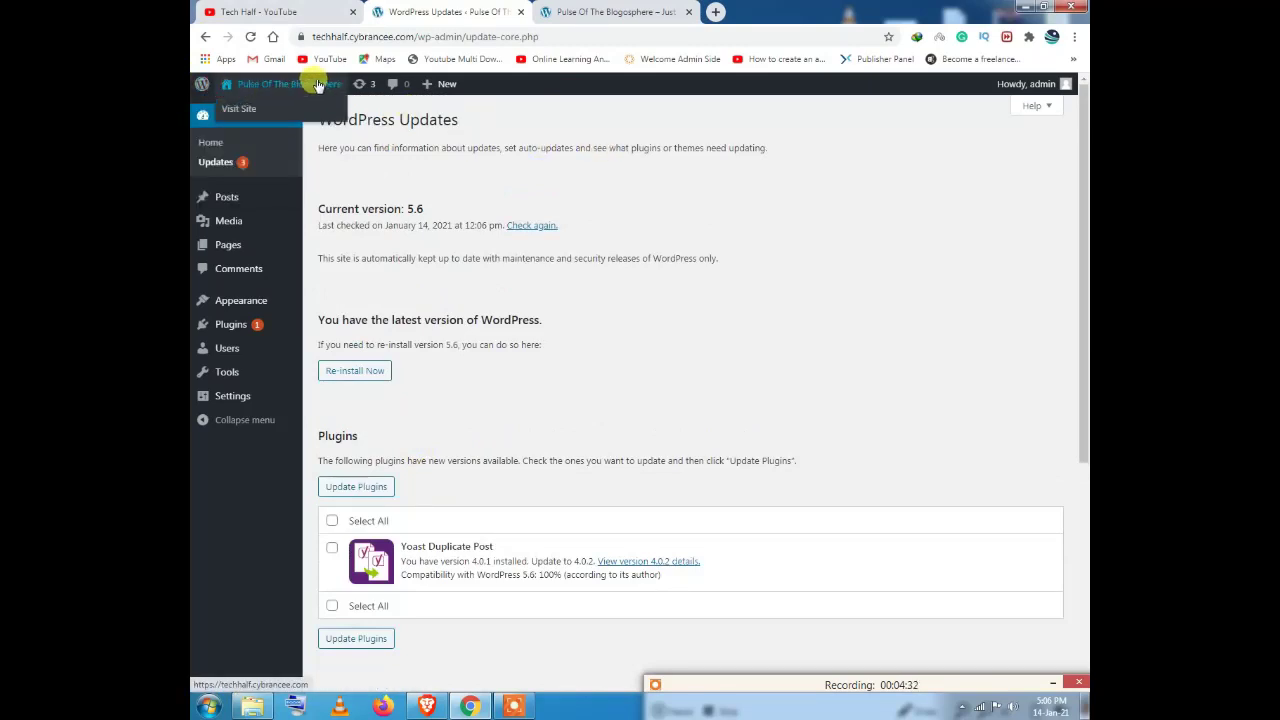
pyautogui.rightClick(243, 117)
pyautogui.click(275, 125)
pyautogui.click(590, 11)
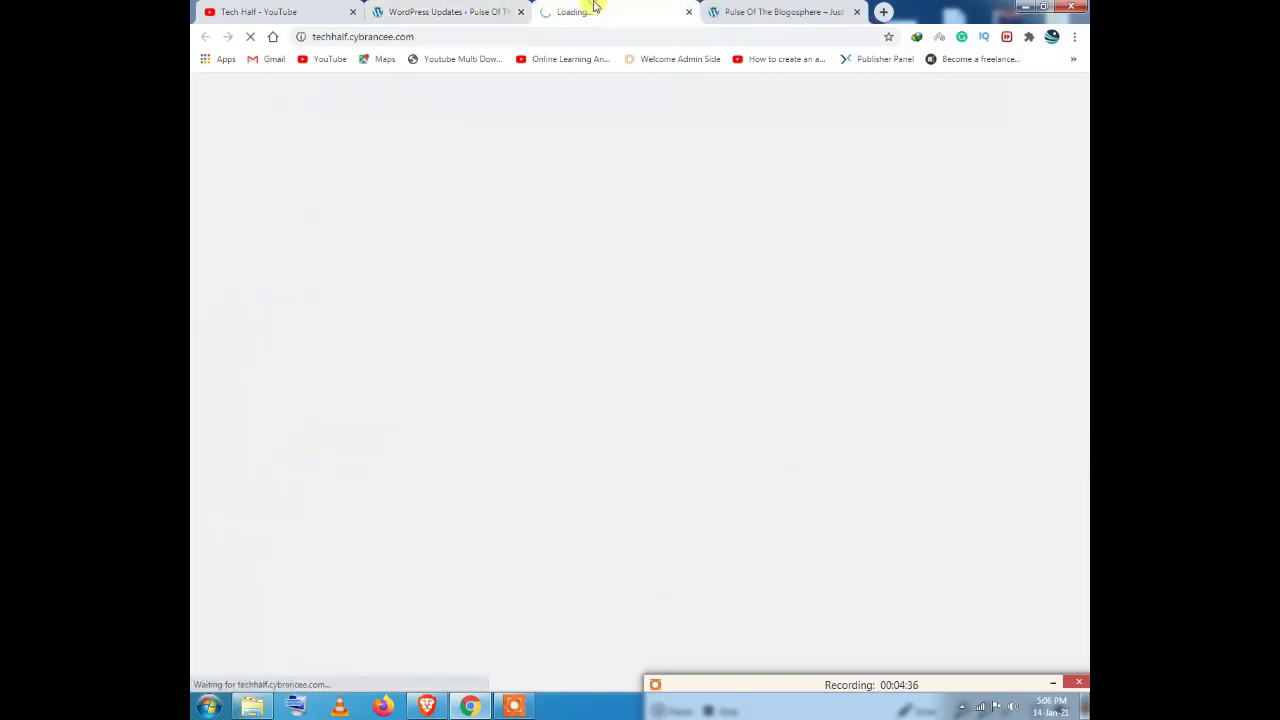
pyautogui.click(313, 36)
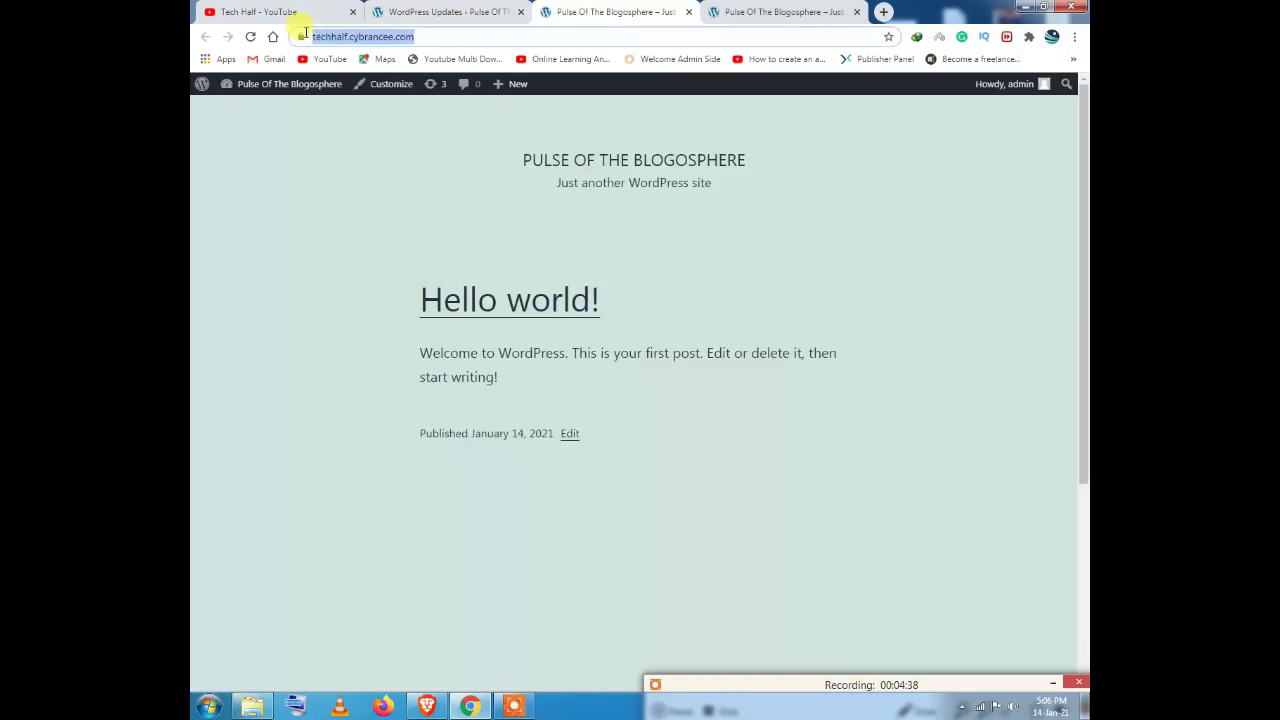
pyautogui.click(688, 11)
# Step: Look through the admin toolbar entries, open the admin user's profile and return to the WordPress Updates page
pyautogui.moveTo(270, 88)
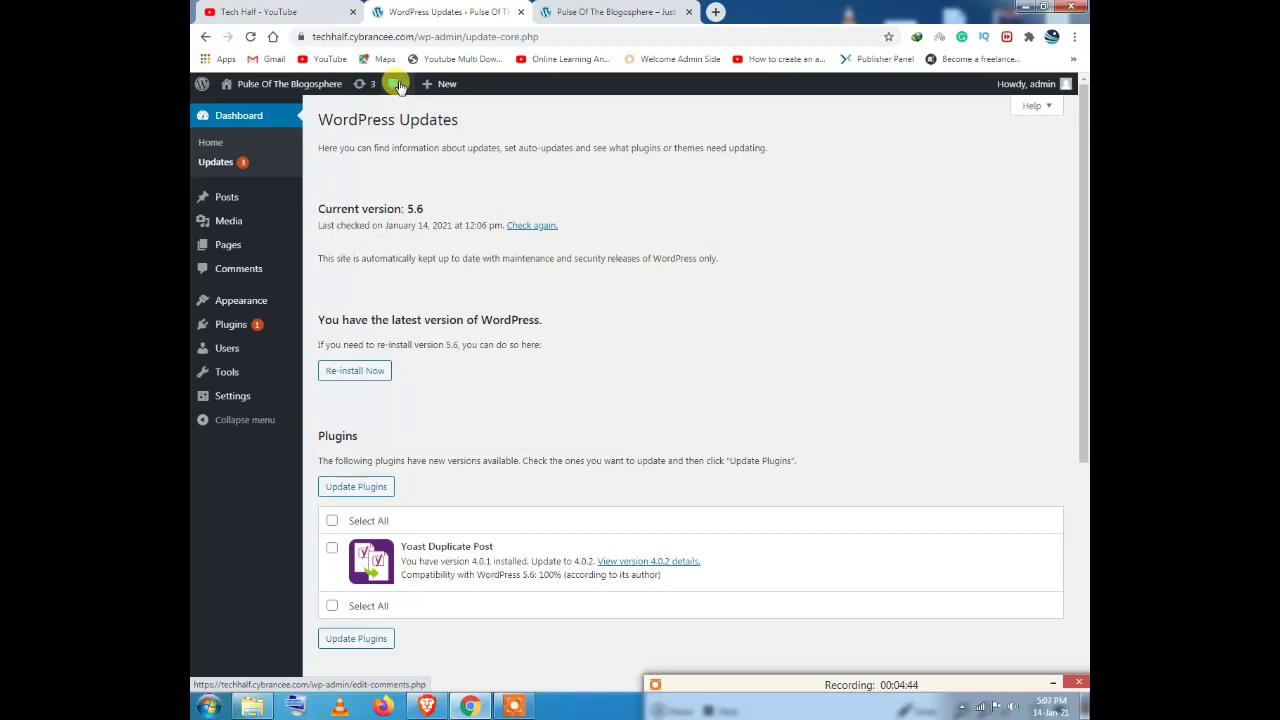
pyautogui.moveTo(440, 84)
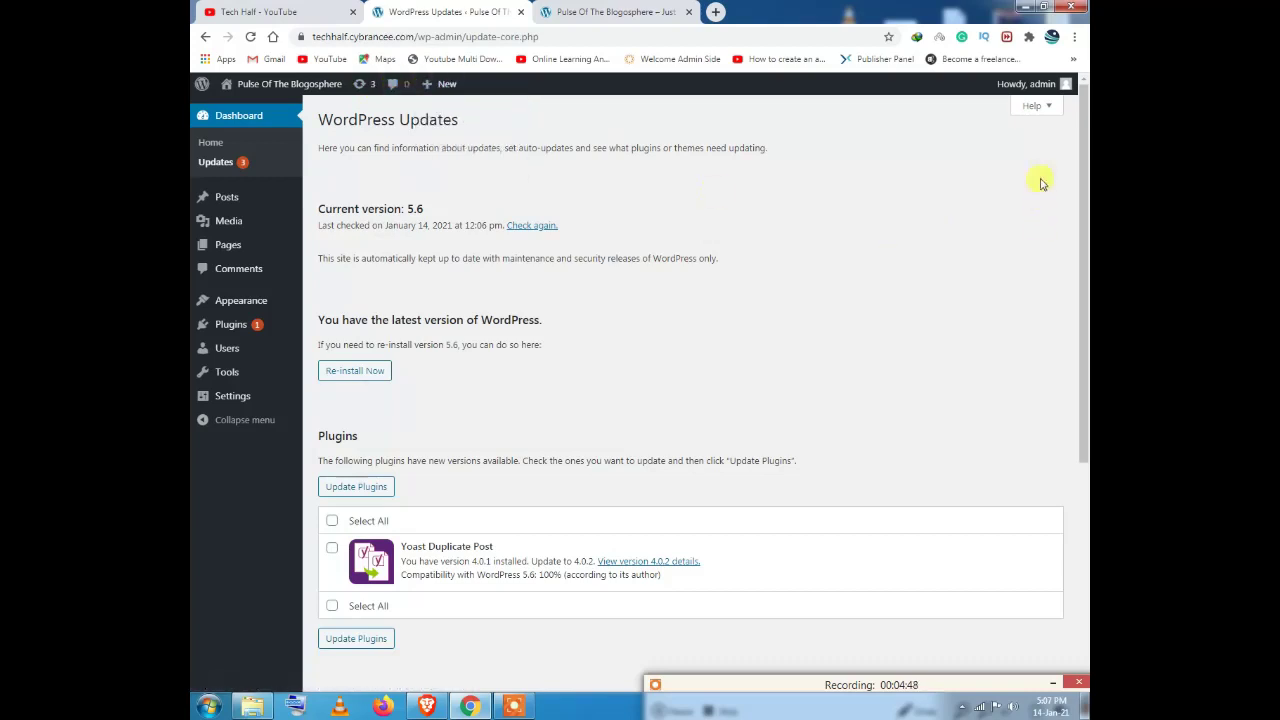
pyautogui.click(1057, 86)
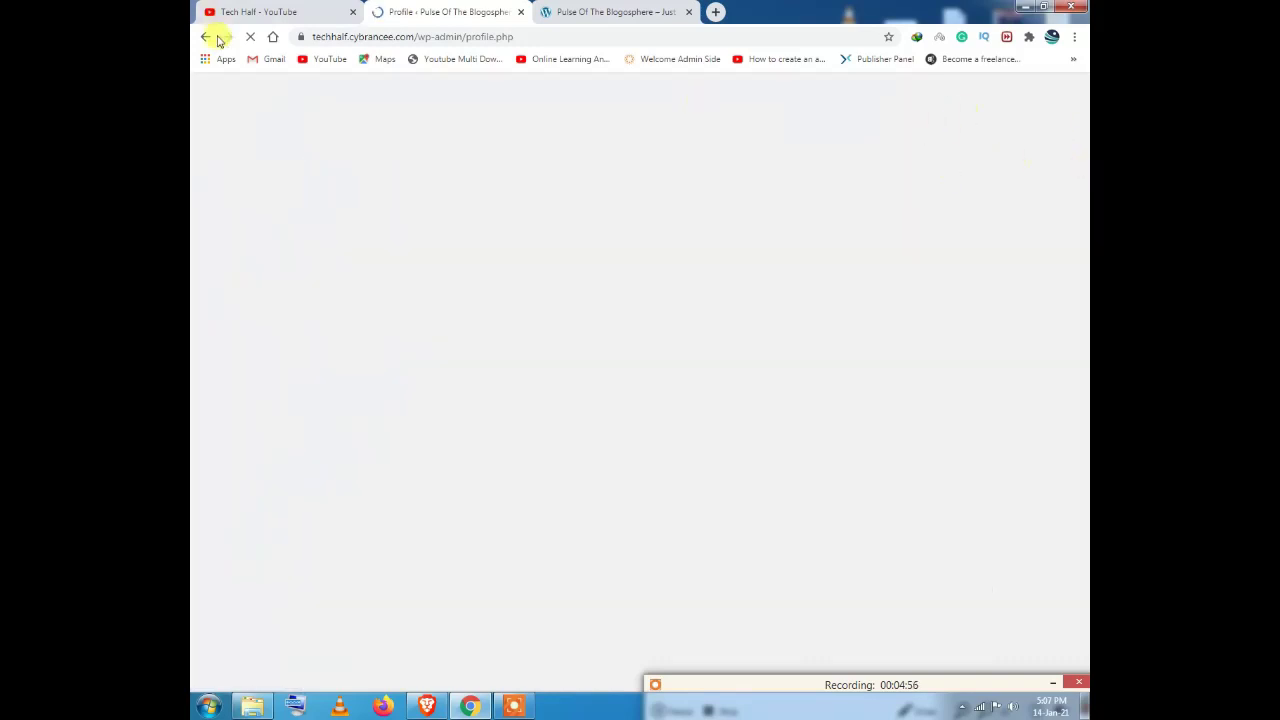
pyautogui.click(207, 37)
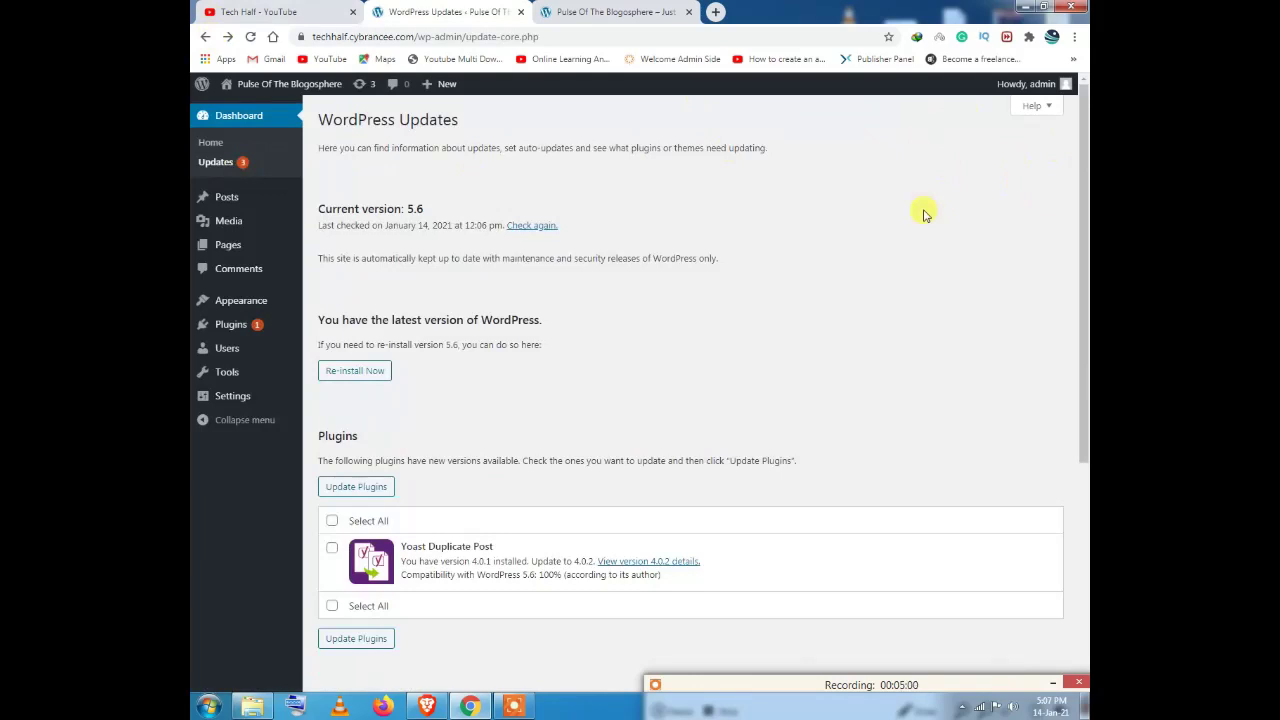
pyautogui.moveTo(1055, 84)
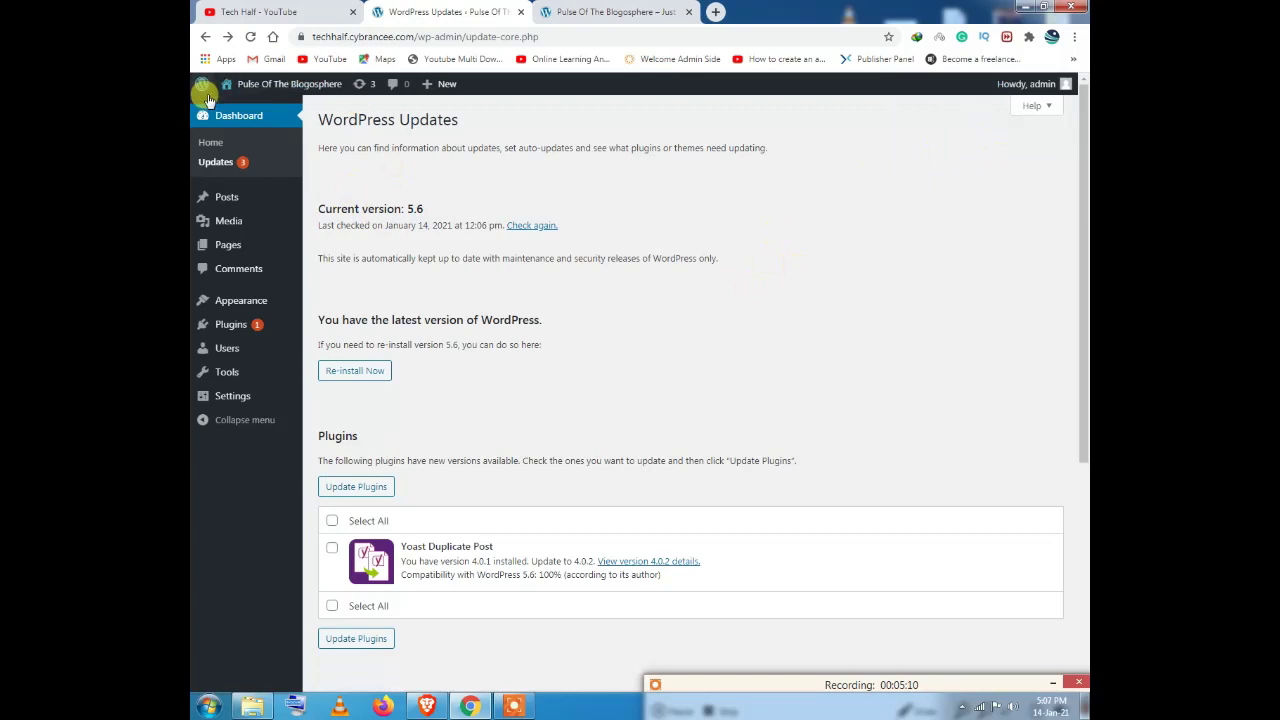
pyautogui.moveTo(228, 199)
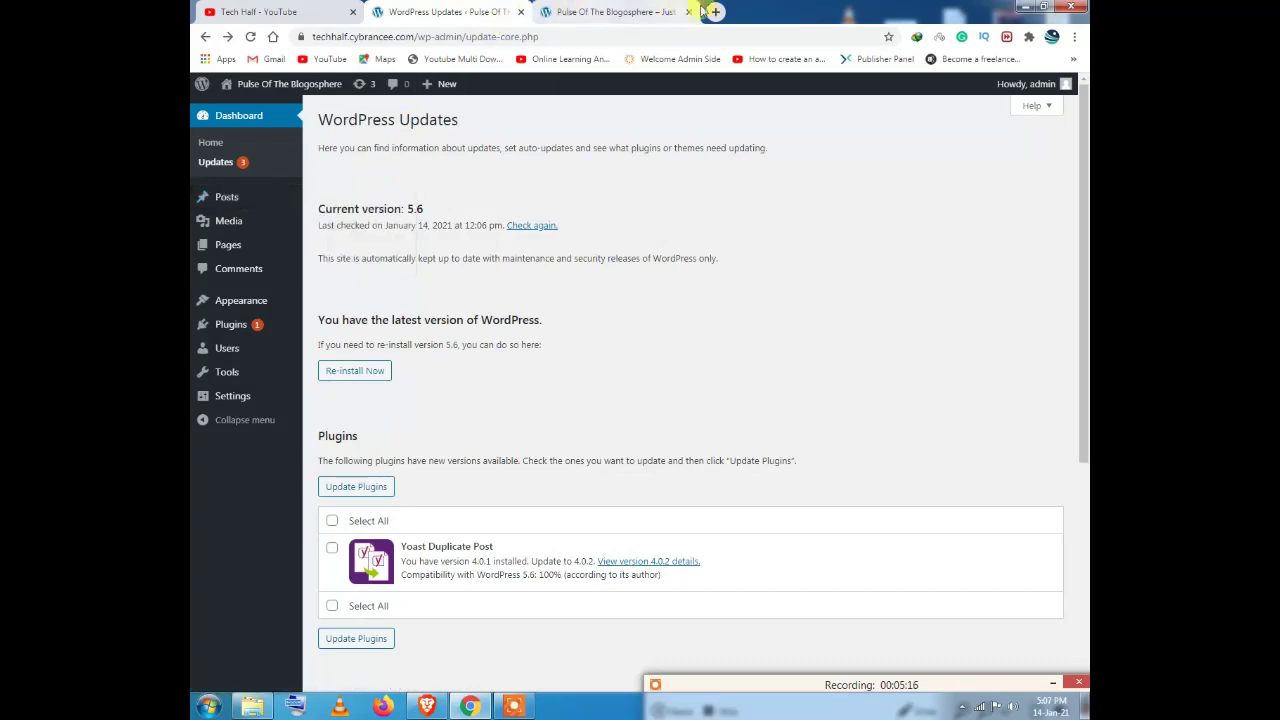
# Step: Open the techhalf.com website in a new tab
pyautogui.click(714, 11)
pyautogui.write('tec')
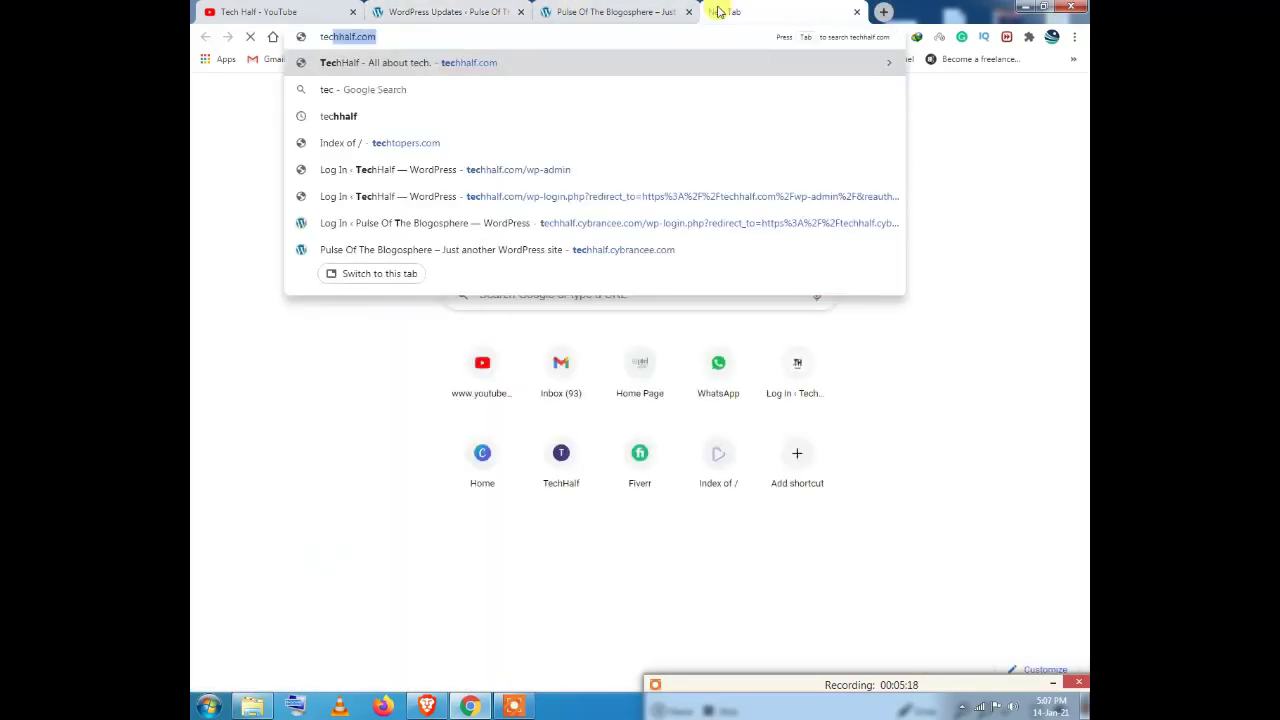
pyautogui.press('Return')
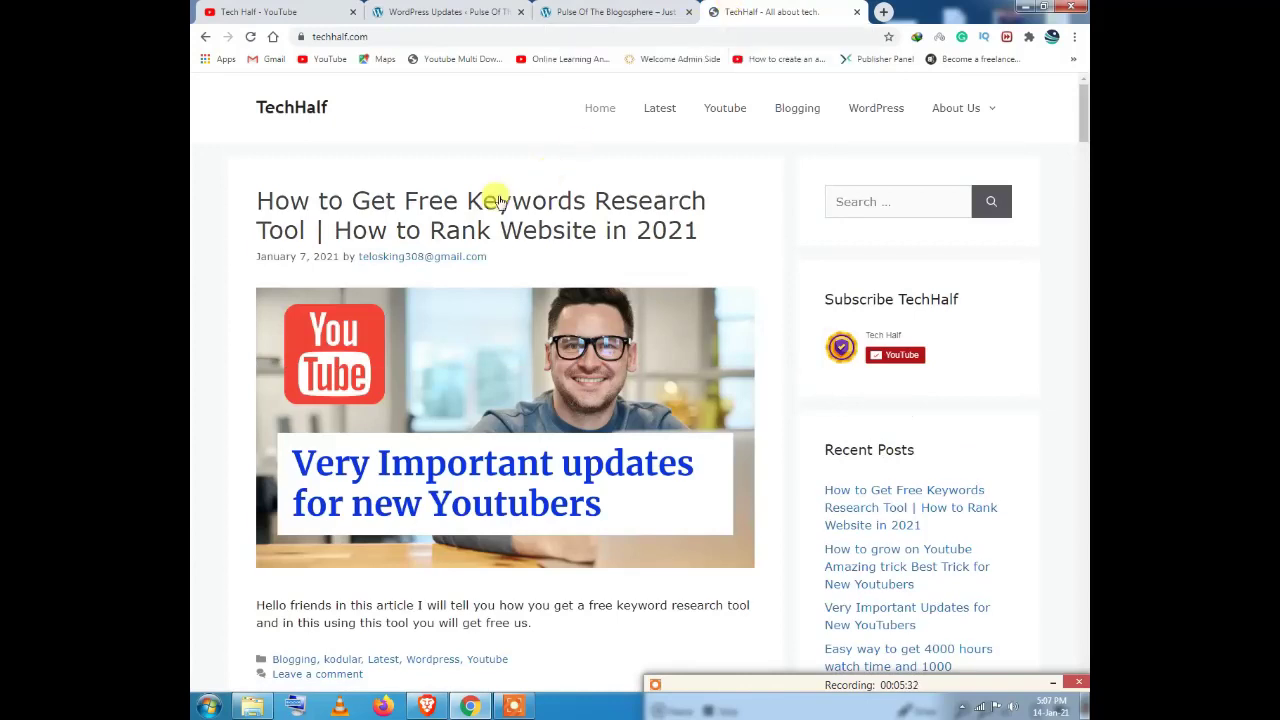
# Step: Look through the posts on the TechHalf home page and return to the site title
pyautogui.scroll(-3, 660, 135)
pyautogui.scroll(4, 630, 125)
pyautogui.scroll(-9, 600, 120)
pyautogui.scroll(-15, 570, 155)
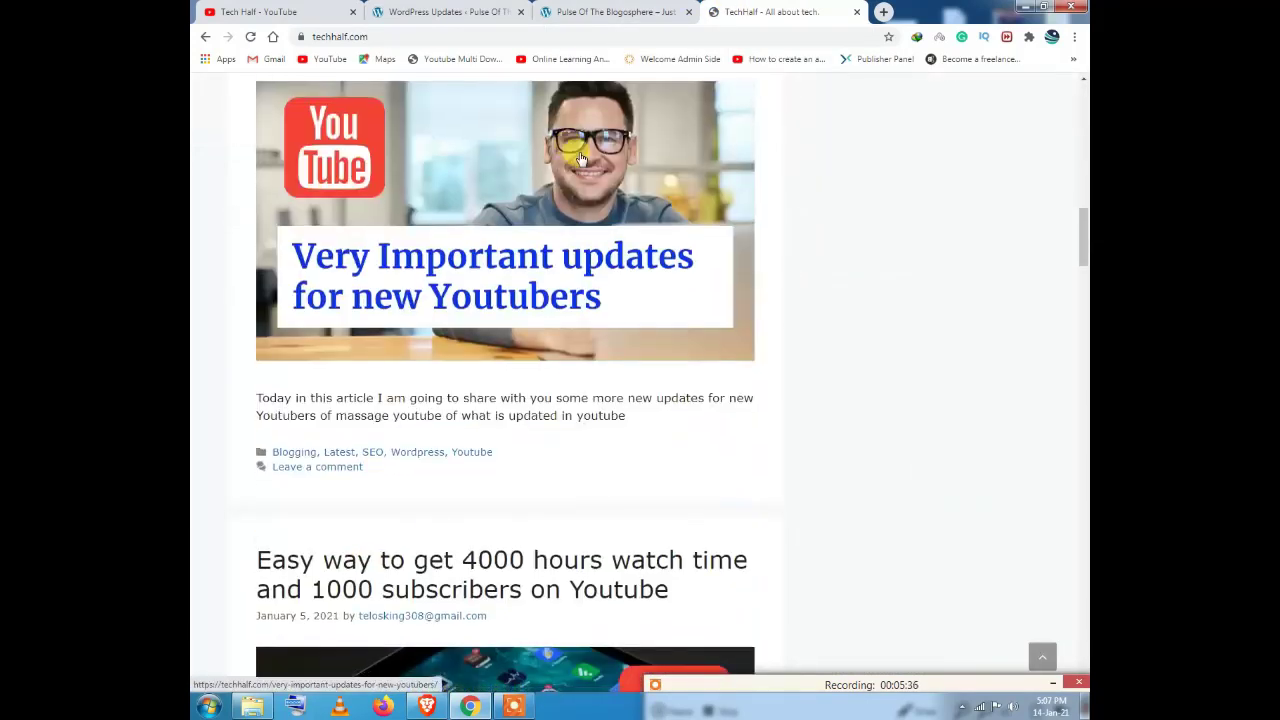
pyautogui.scroll(4, 585, 198)
pyautogui.scroll(15, 589, 198)
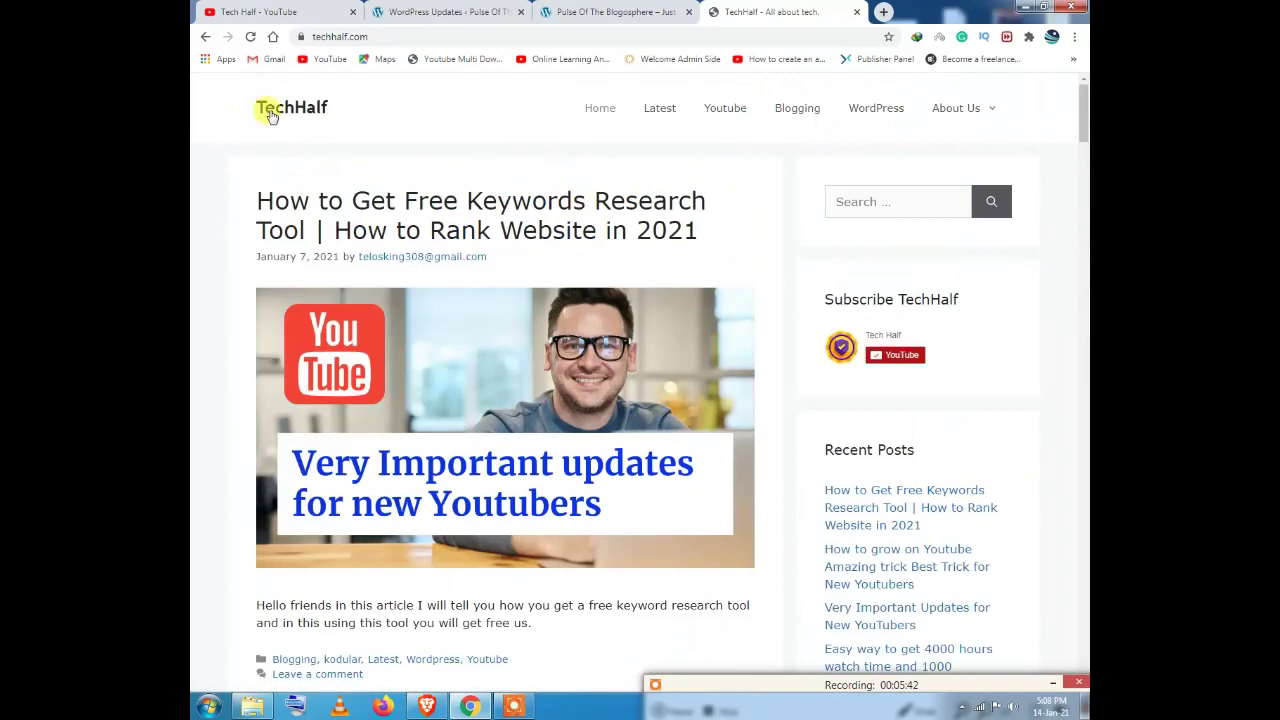
# Step: Switch from the TechHalf site past the new site's front page to WordPress Updates and show the Posts submenu
pyautogui.click(577, 10)
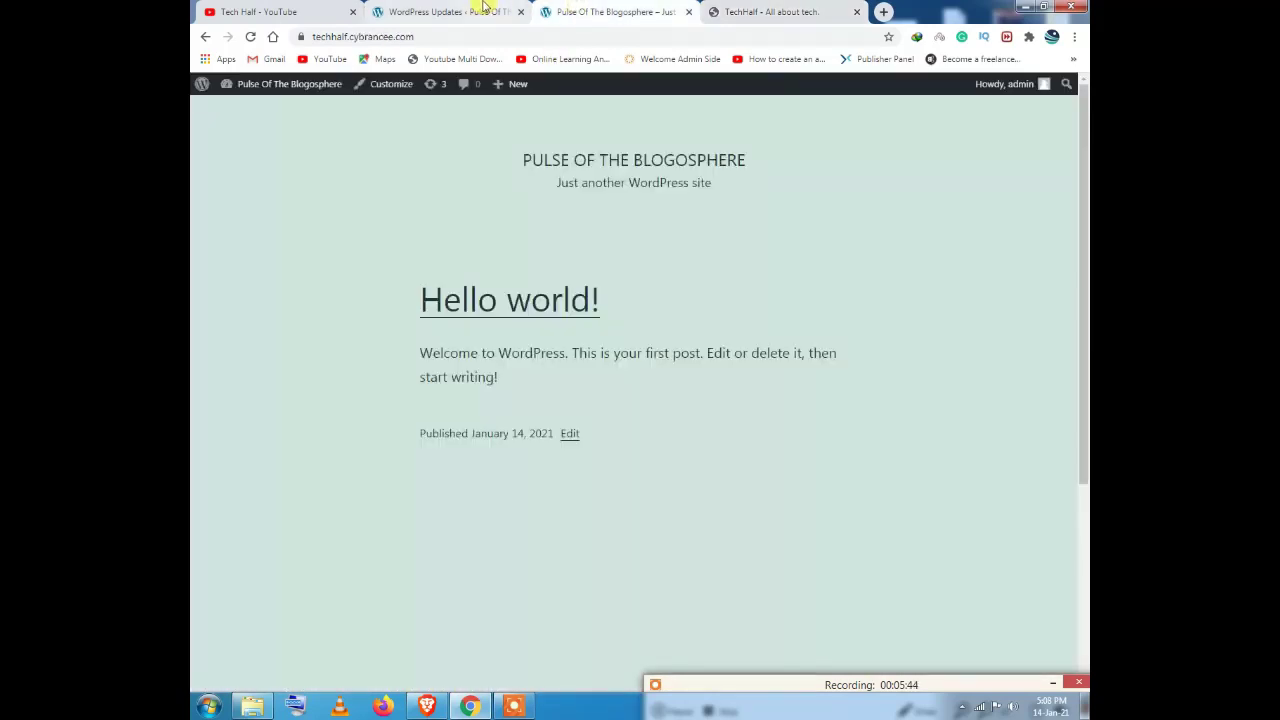
pyautogui.click(486, 11)
pyautogui.moveTo(250, 195)
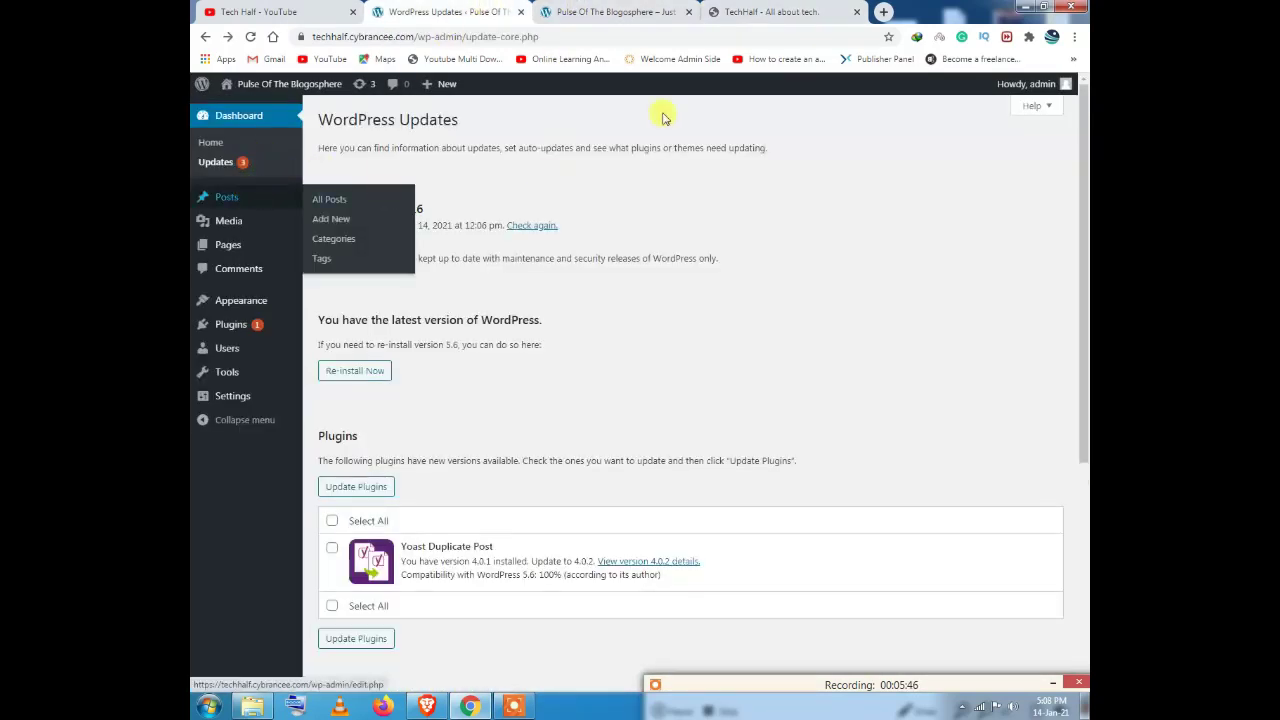
# Step: View the posts on the TechHalf home page and move its browser tab directly beside the WordPress Updates tab
pyautogui.click(740, 11)
pyautogui.scroll(-4, 418, 200)
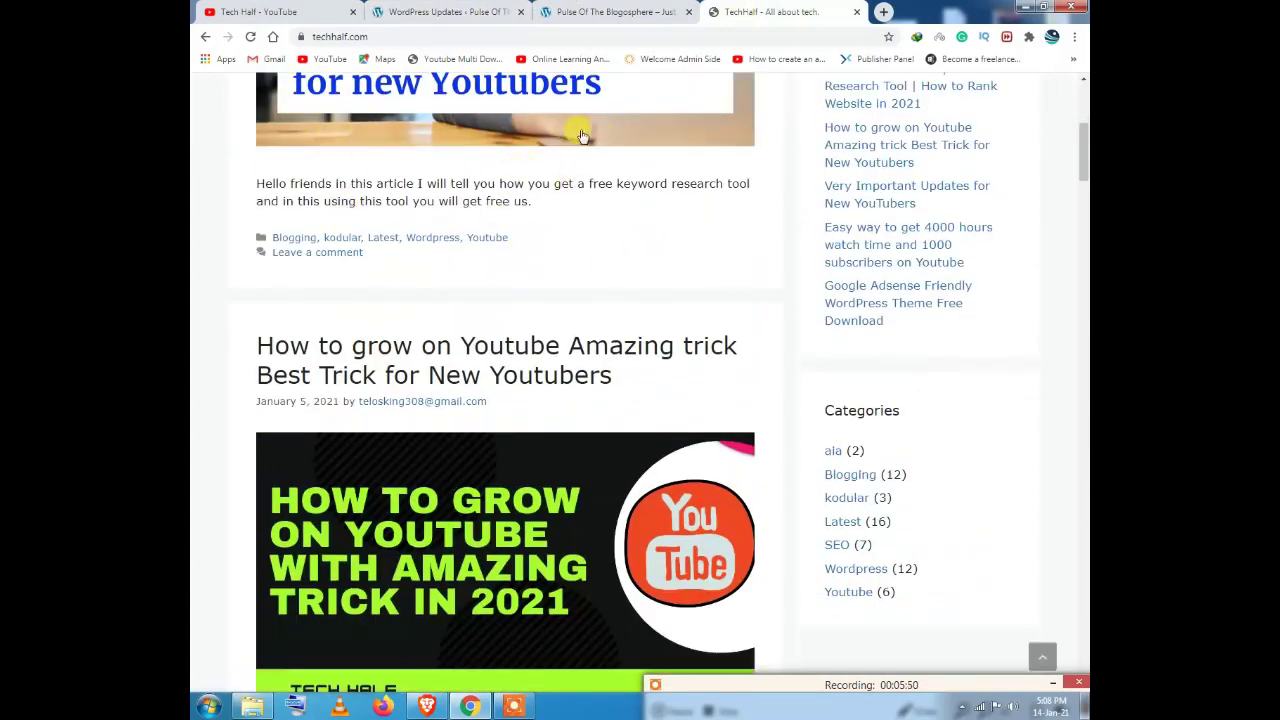
pyautogui.scroll(4, 587, 193)
pyautogui.moveTo(760, 11); pyautogui.dragTo(590, 5)
# Step: Compare the Posts, Media and Pages entries of the WordPress admin with the post content on the TechHalf home page
pyautogui.click(445, 11)
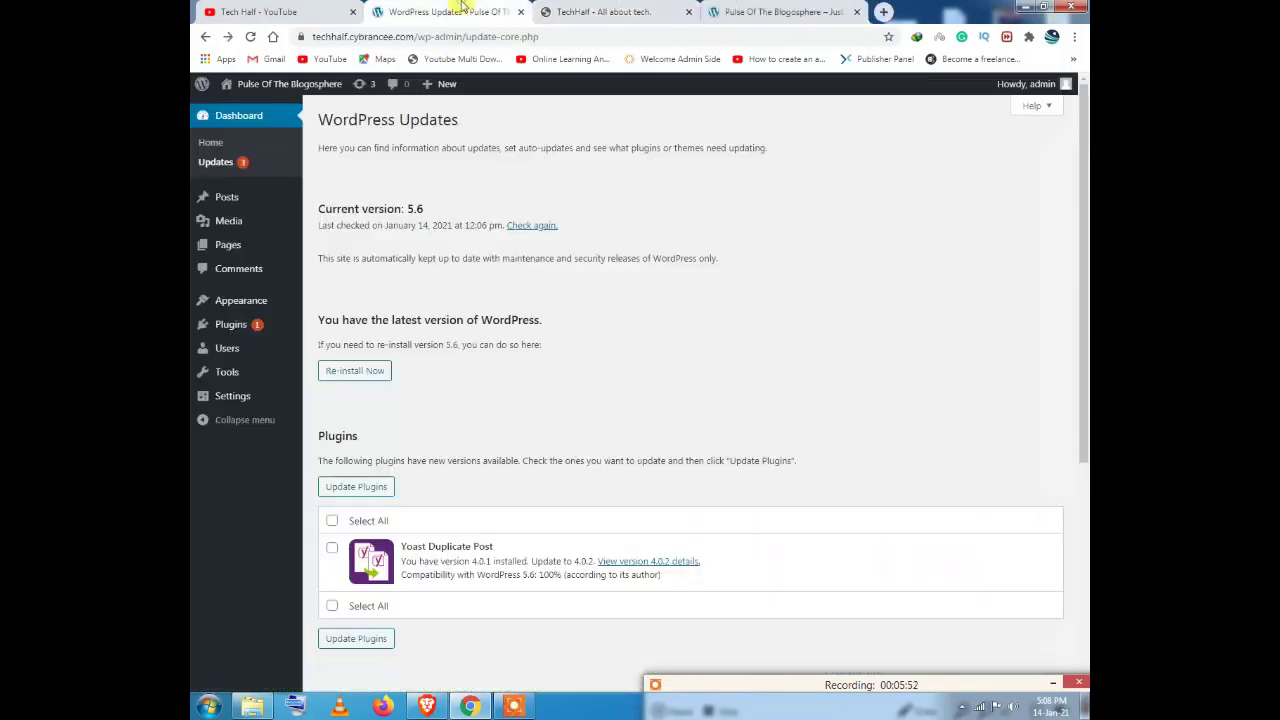
pyautogui.moveTo(242, 229)
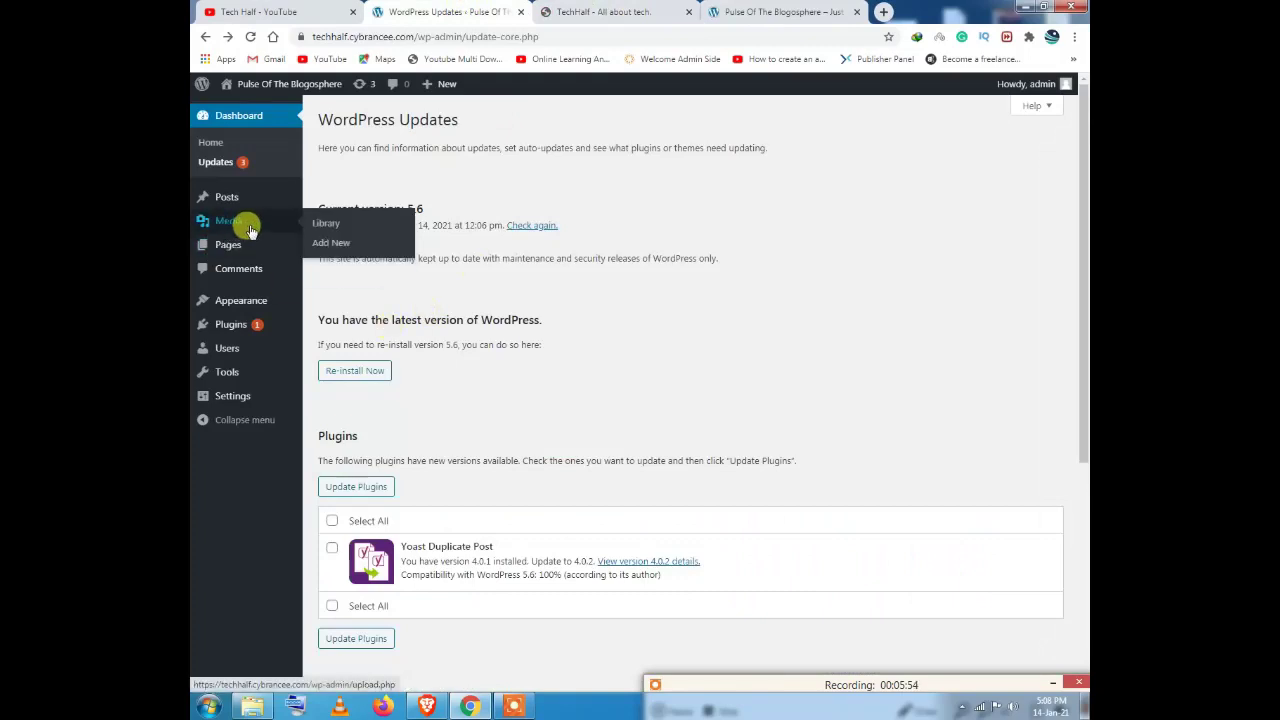
pyautogui.click(600, 11)
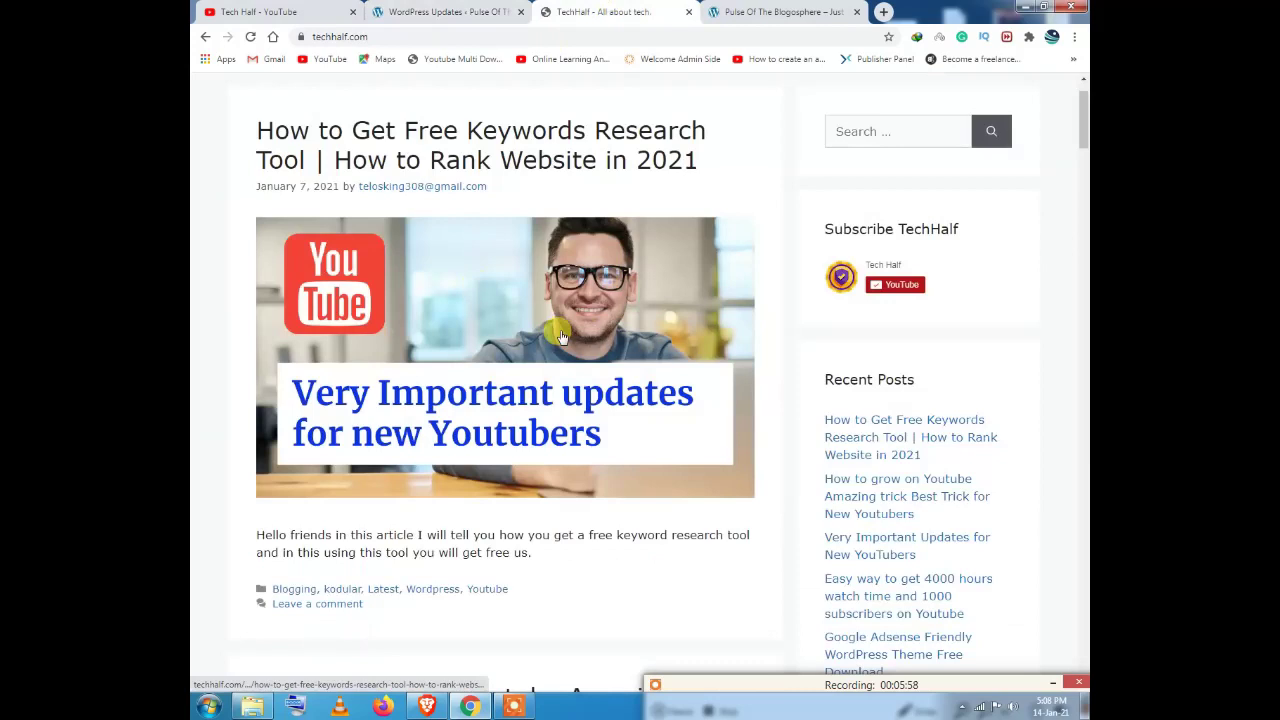
pyautogui.click(452, 11)
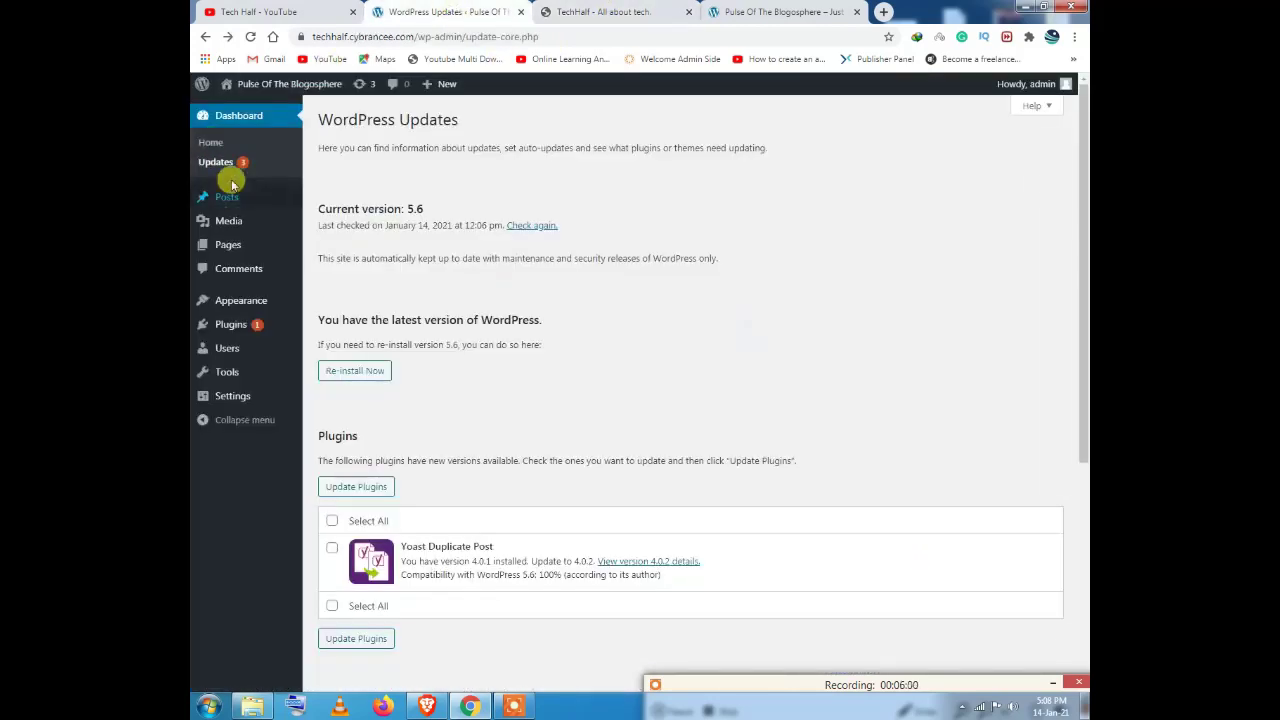
pyautogui.moveTo(236, 202)
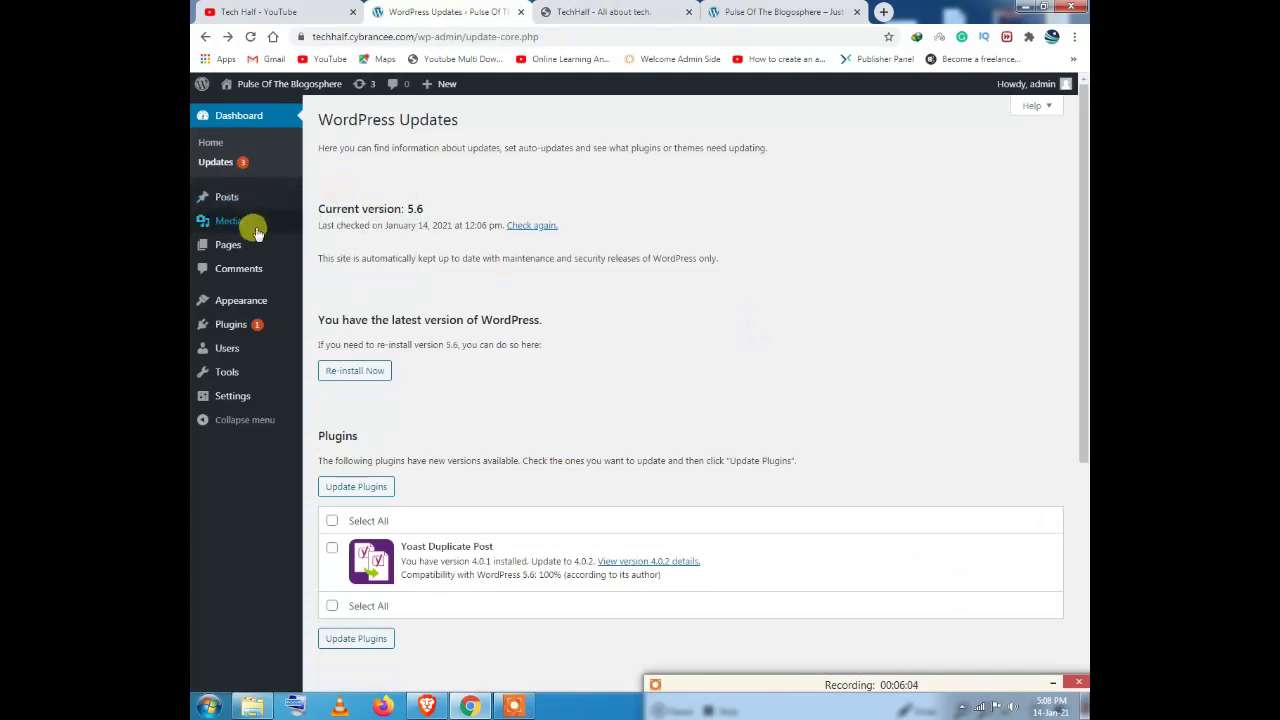
pyautogui.moveTo(242, 236)
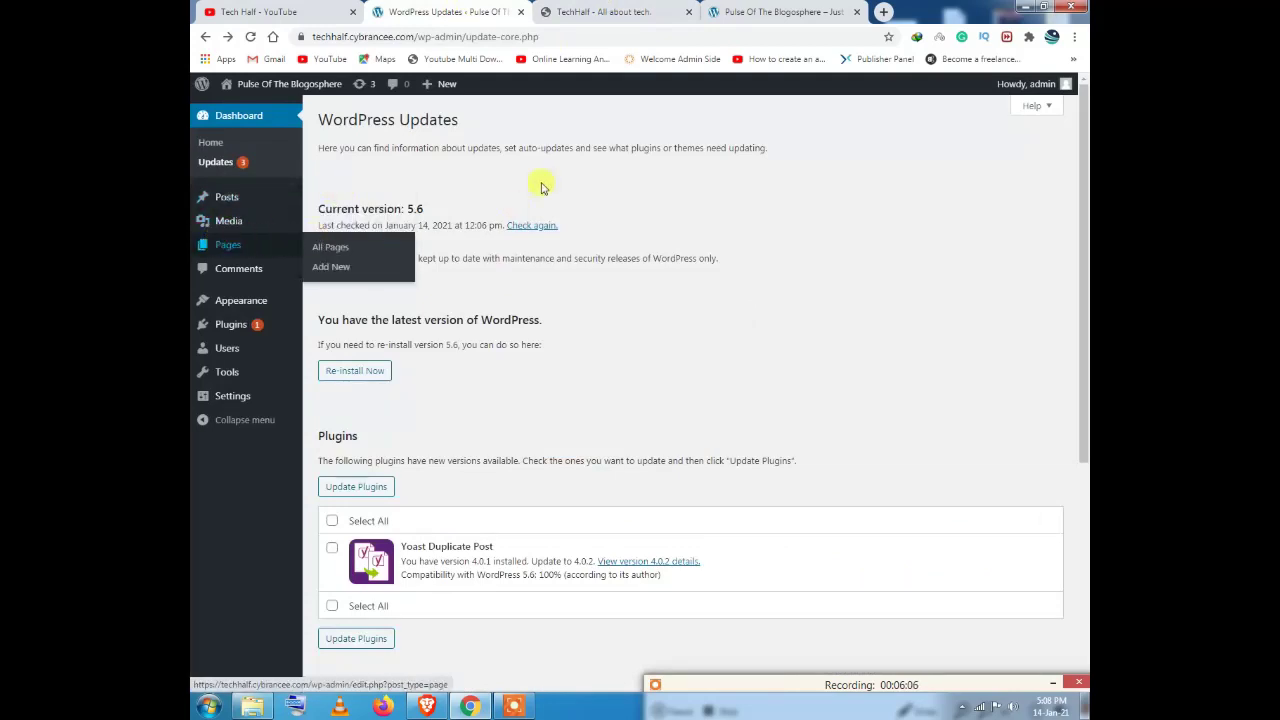
# Step: Look over the TechHalf site's navigation menu and expand its About Us submenu
pyautogui.click(570, 12)
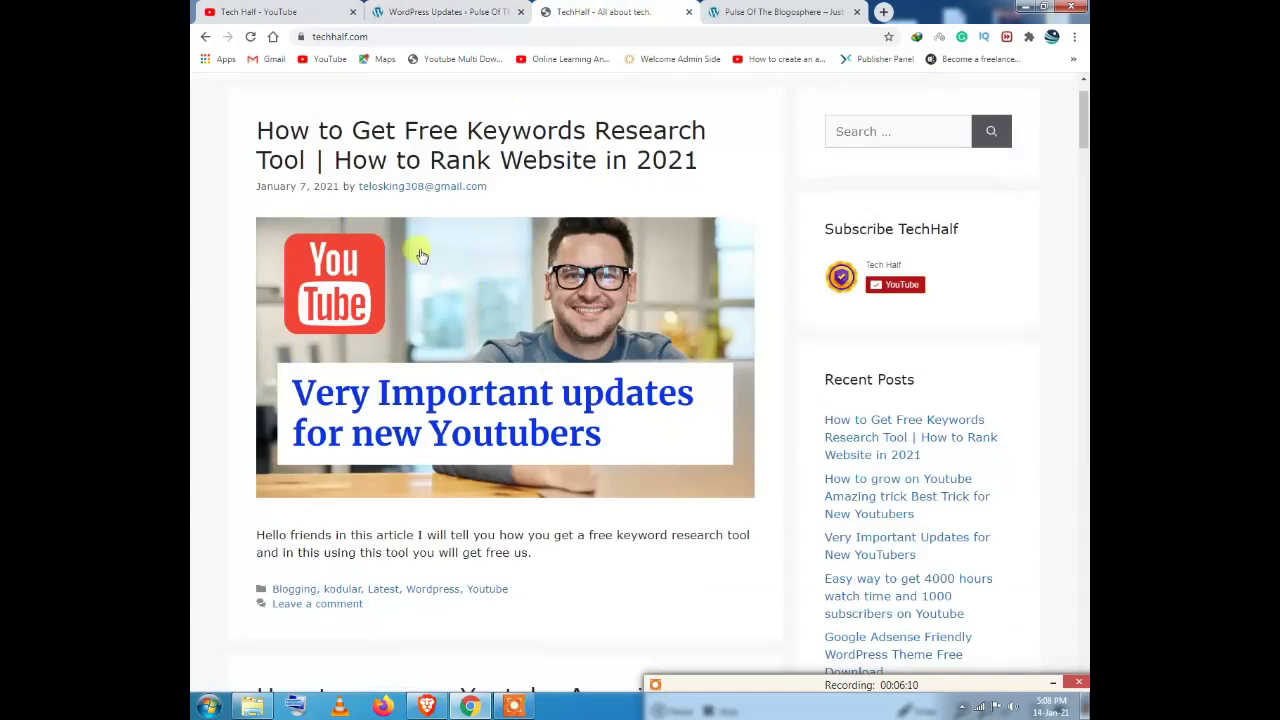
pyautogui.scroll(1, 420, 256)
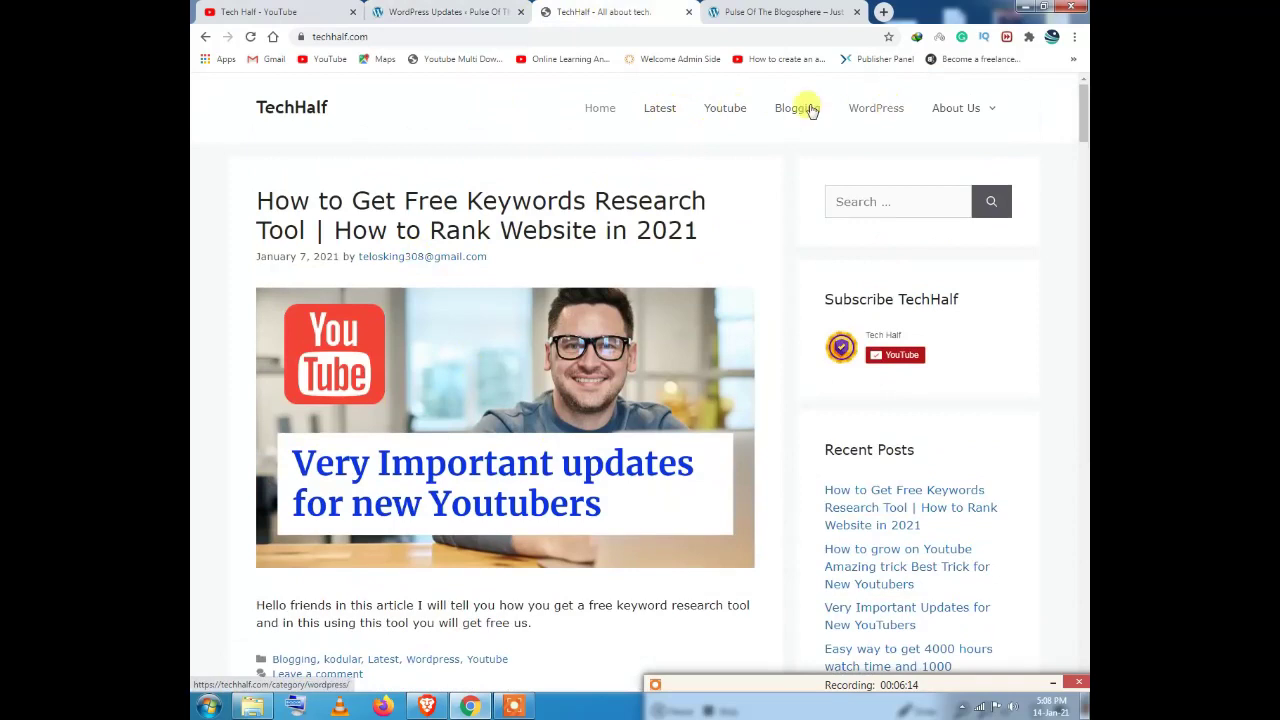
pyautogui.moveTo(982, 113)
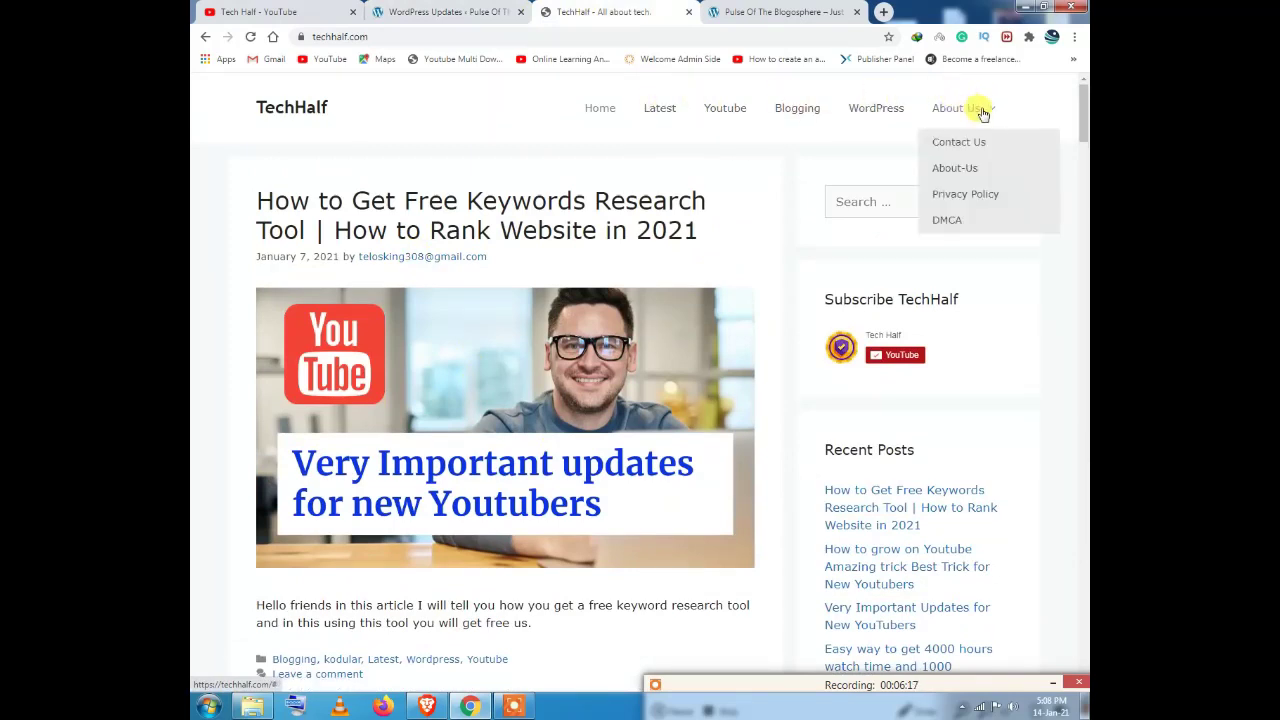
# Step: Open the About-Us page of TechHalf in a new tab, look through it down to the footer and close that tab
pyautogui.rightClick(940, 173)
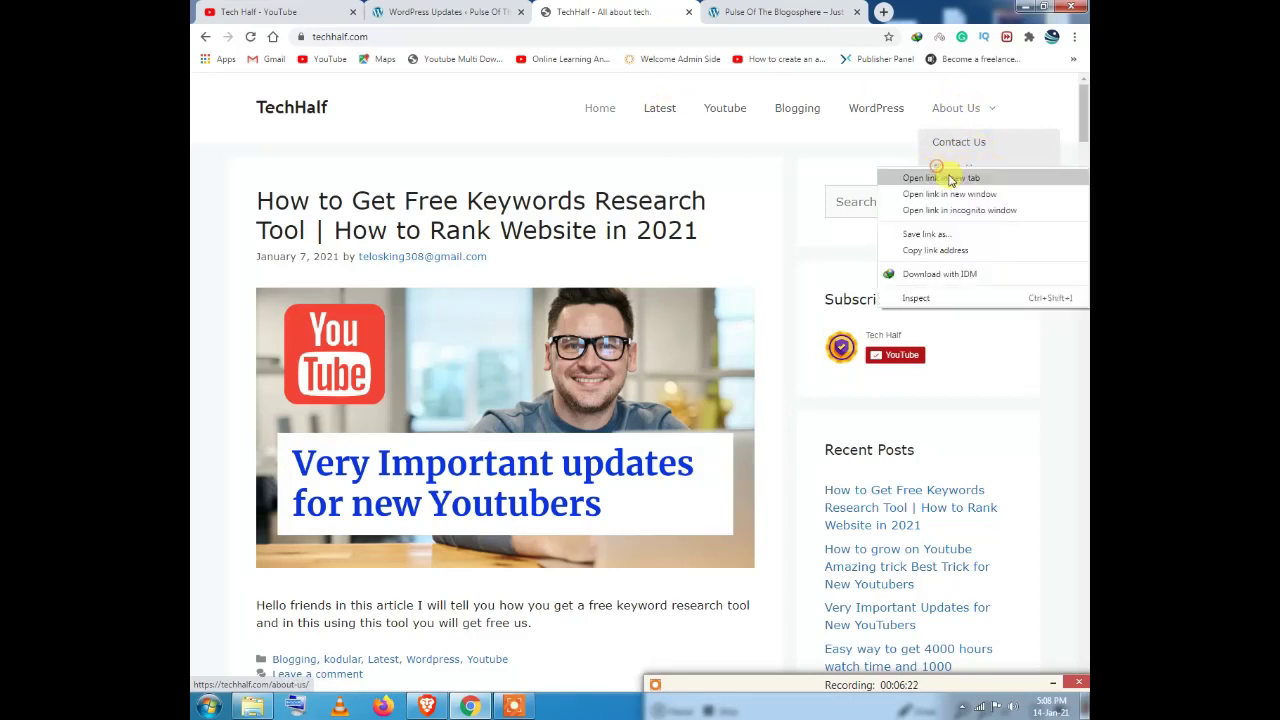
pyautogui.click(962, 182)
pyautogui.click(714, 11)
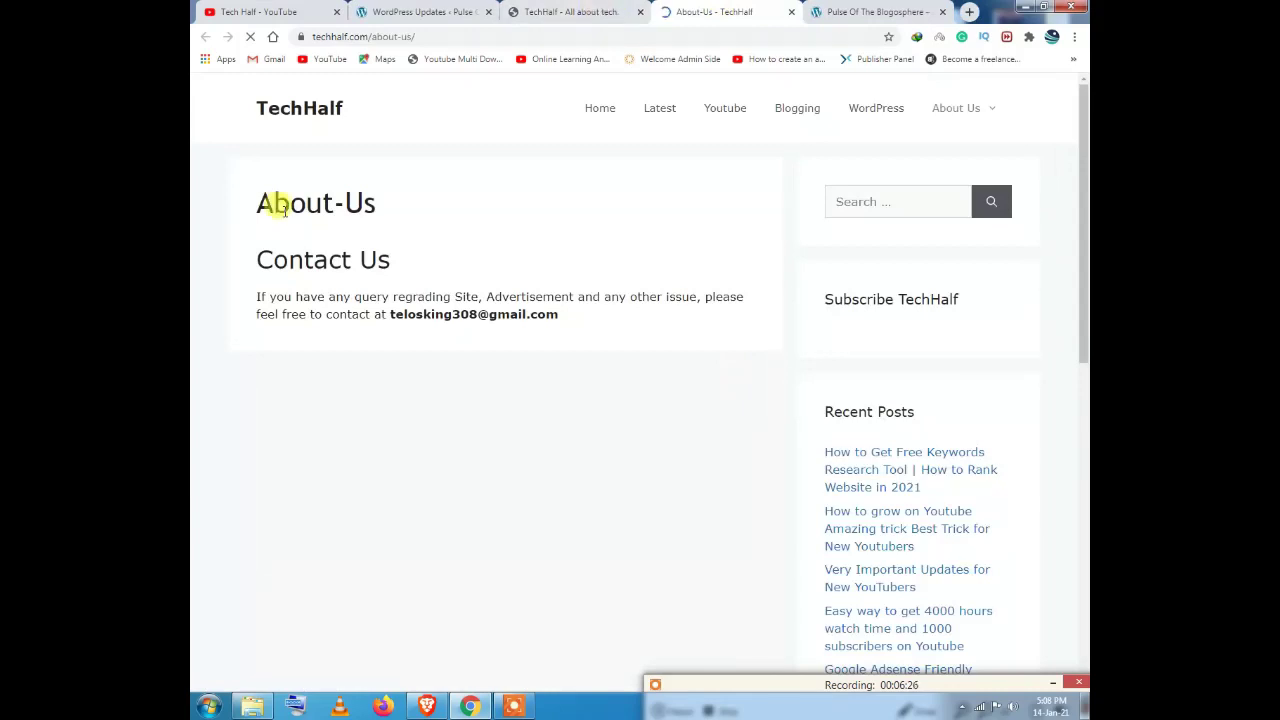
pyautogui.scroll(-6, 457, 297)
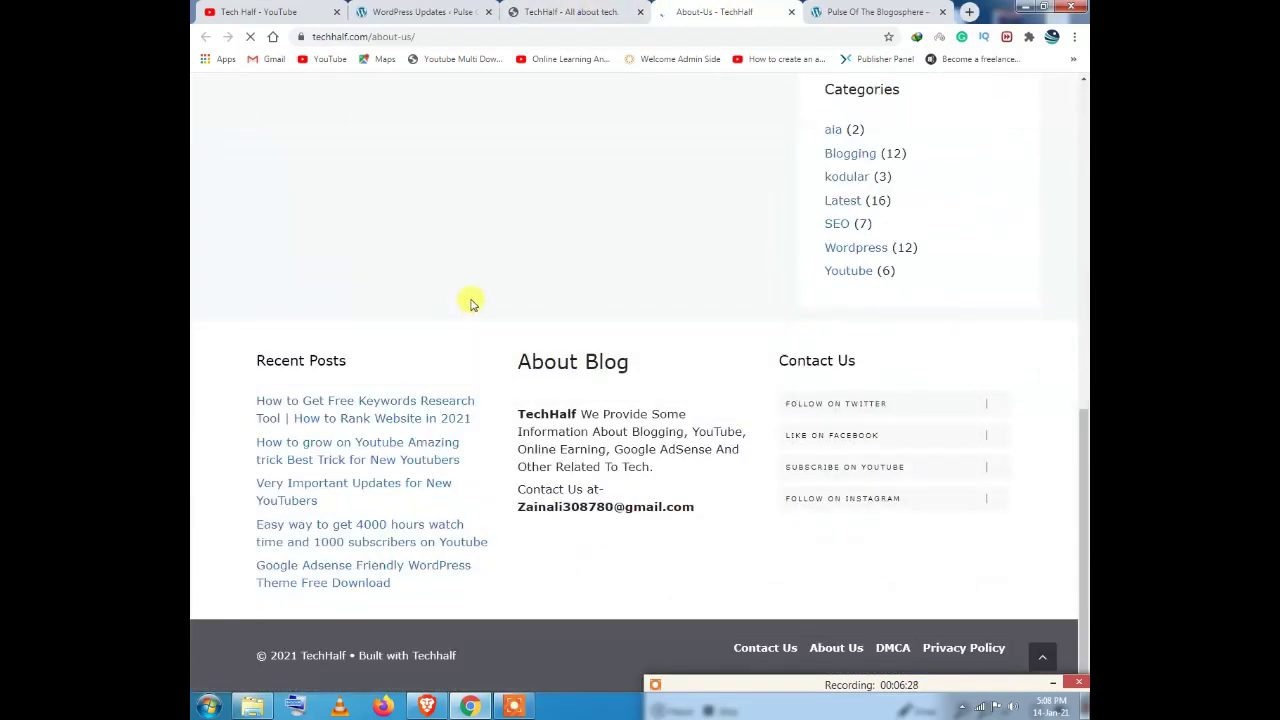
pyautogui.scroll(5, 475, 308)
pyautogui.scroll(1, 482, 318)
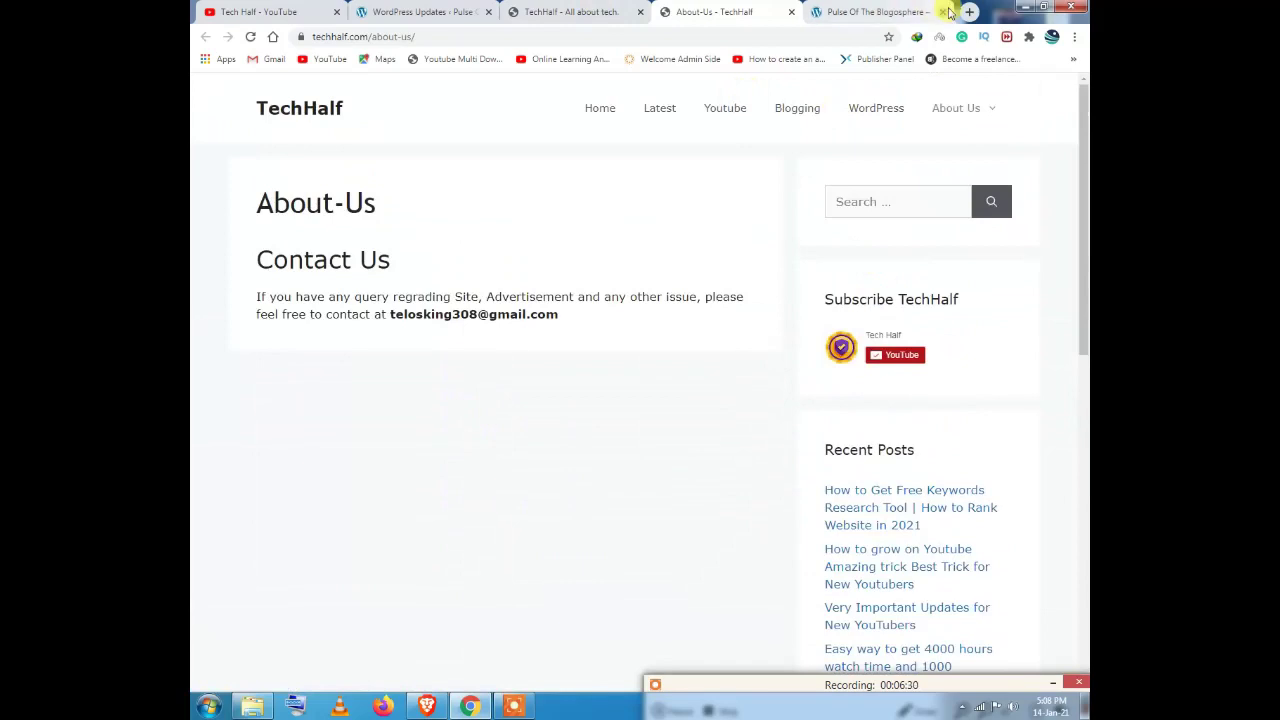
pyautogui.click(792, 12)
# Step: Open the TechHalf post "How to Get Free Keywords Research Tool", look through it down to the comment form and return to the home page
pyautogui.click(428, 300)
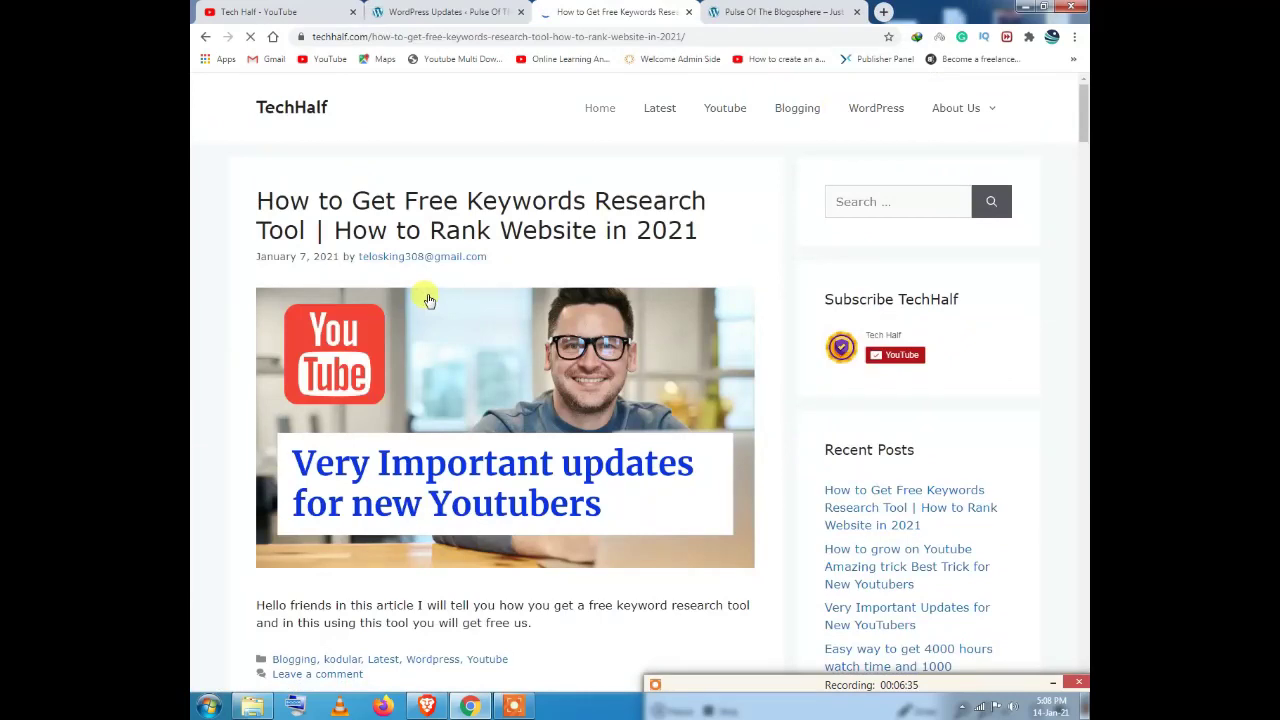
pyautogui.scroll(-15, 445, 298)
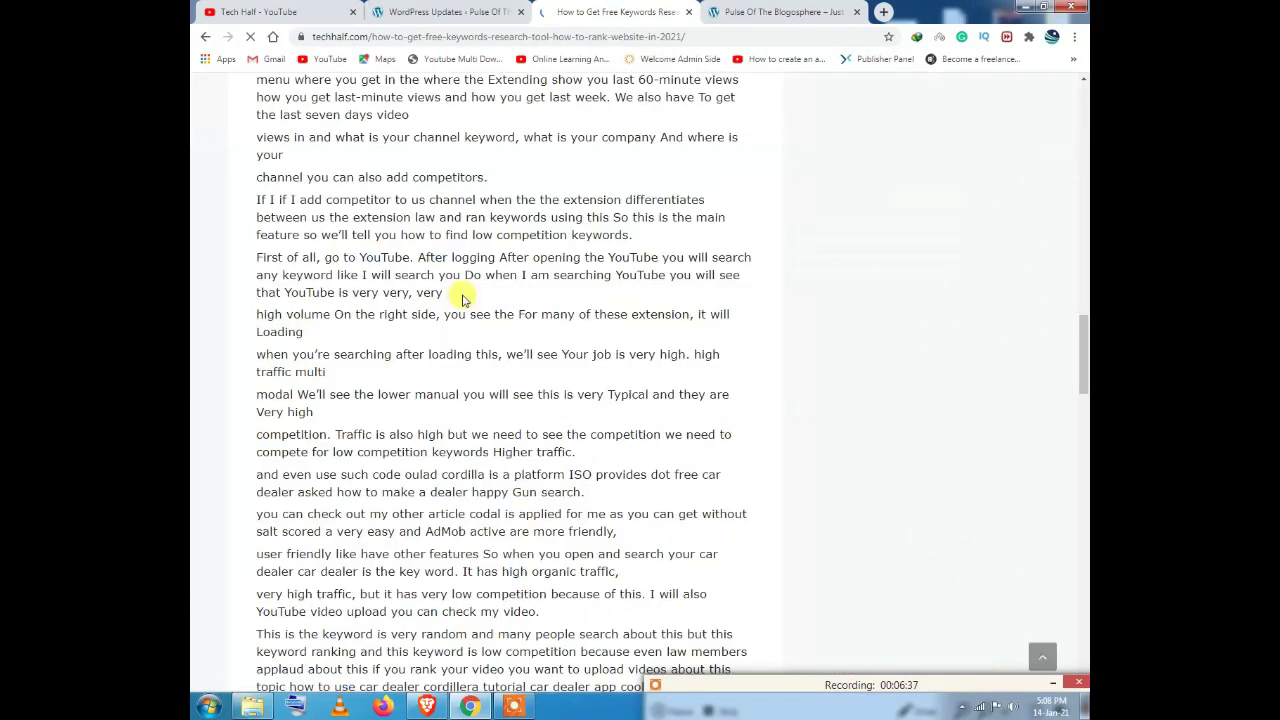
pyautogui.scroll(-10, 465, 300)
pyautogui.scroll(-9, 305, 140)
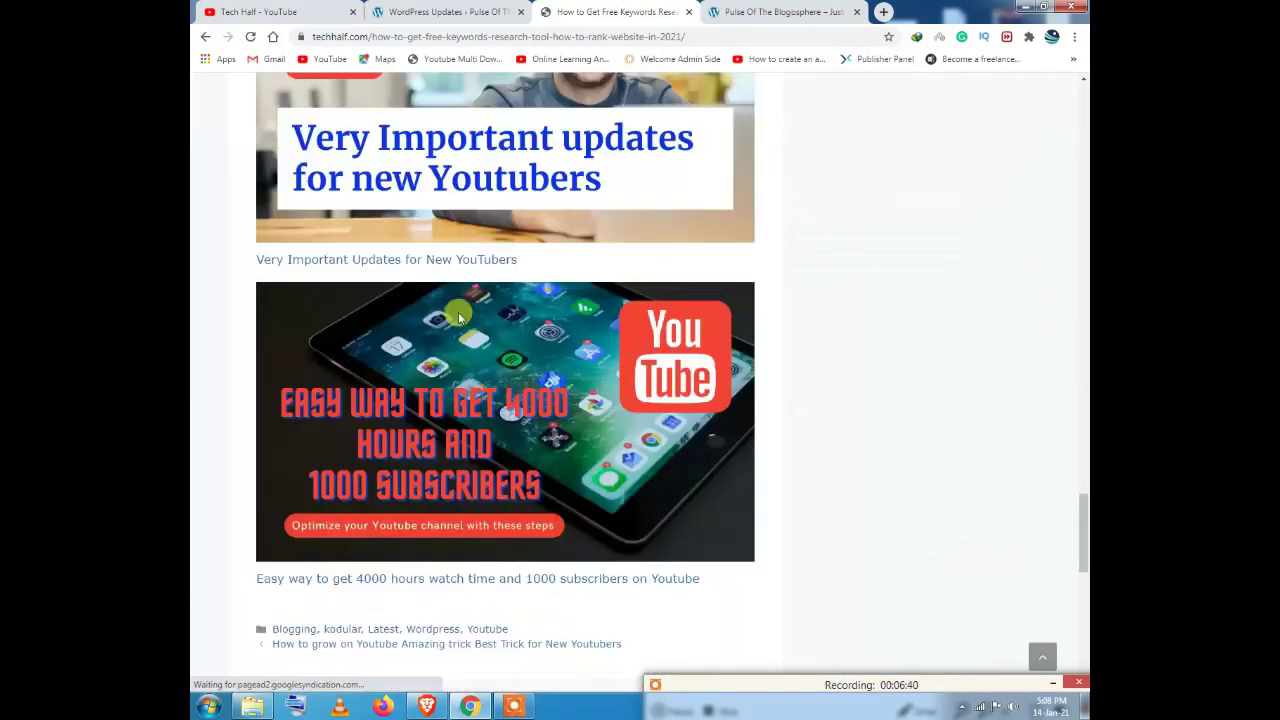
pyautogui.scroll(2, 507, 285)
pyautogui.scroll(-6, 443, 346)
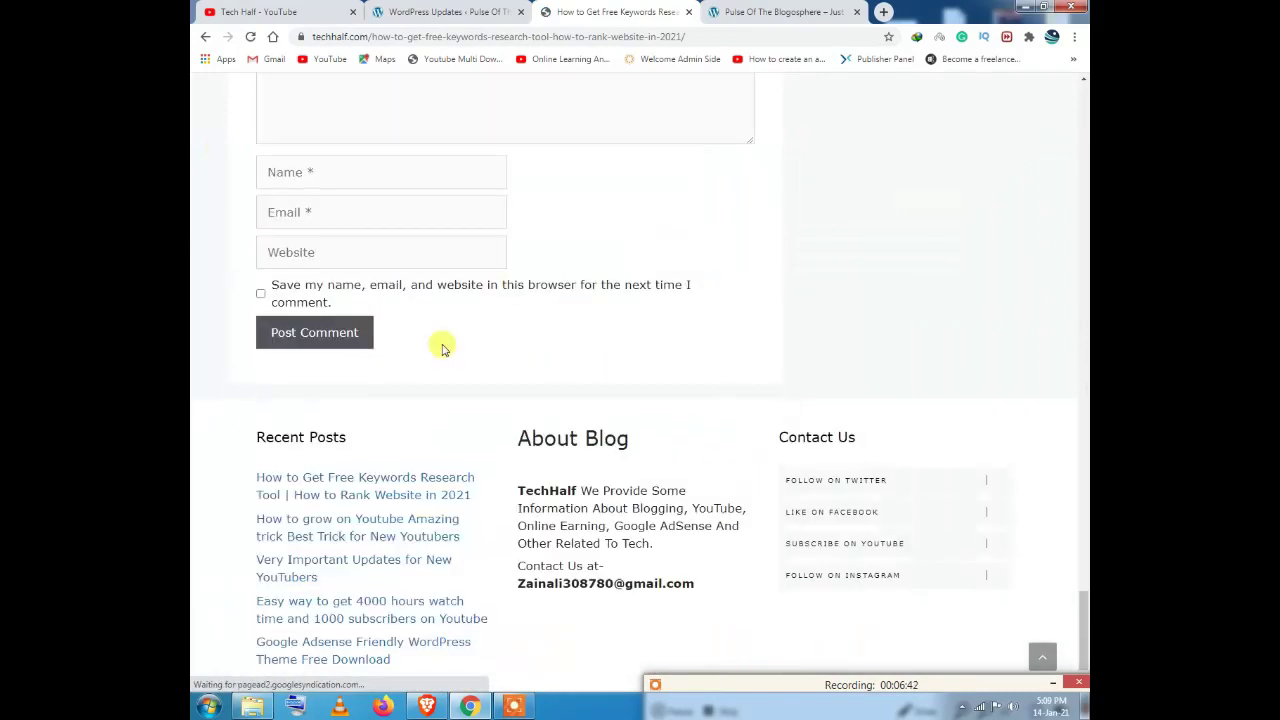
pyautogui.scroll(6, 278, 212)
pyautogui.scroll(5, 278, 212)
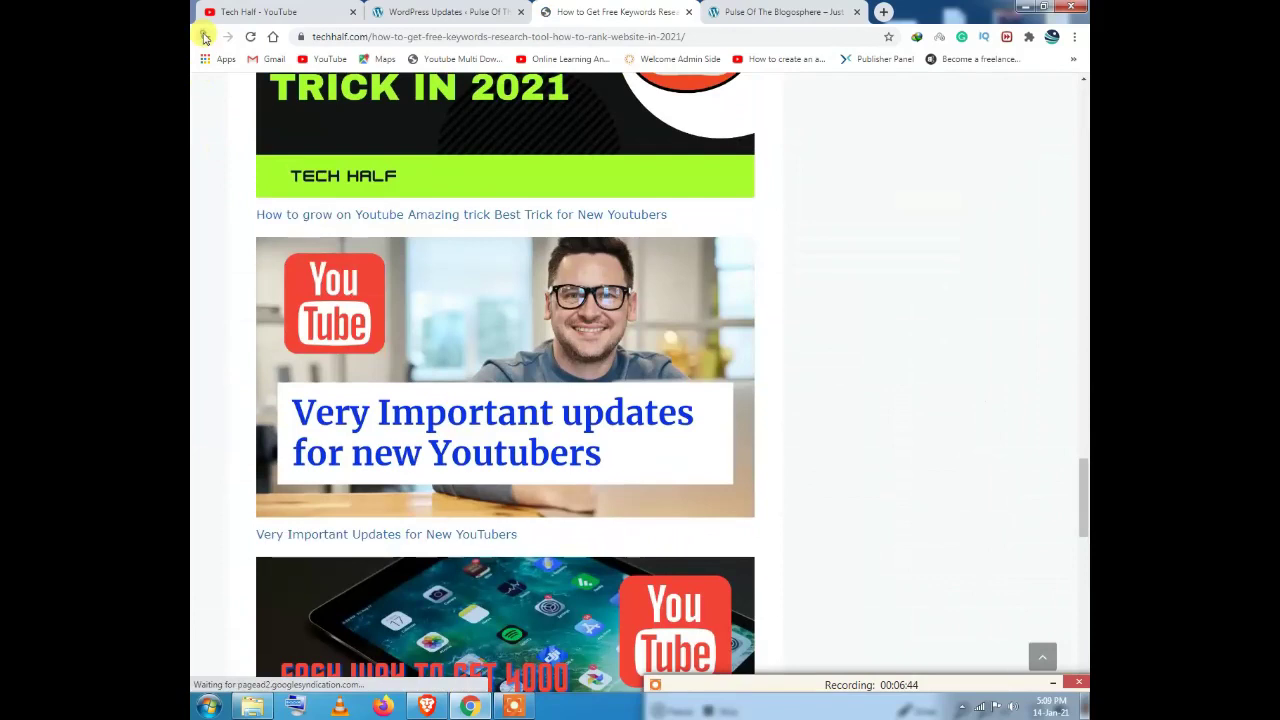
pyautogui.click(205, 37)
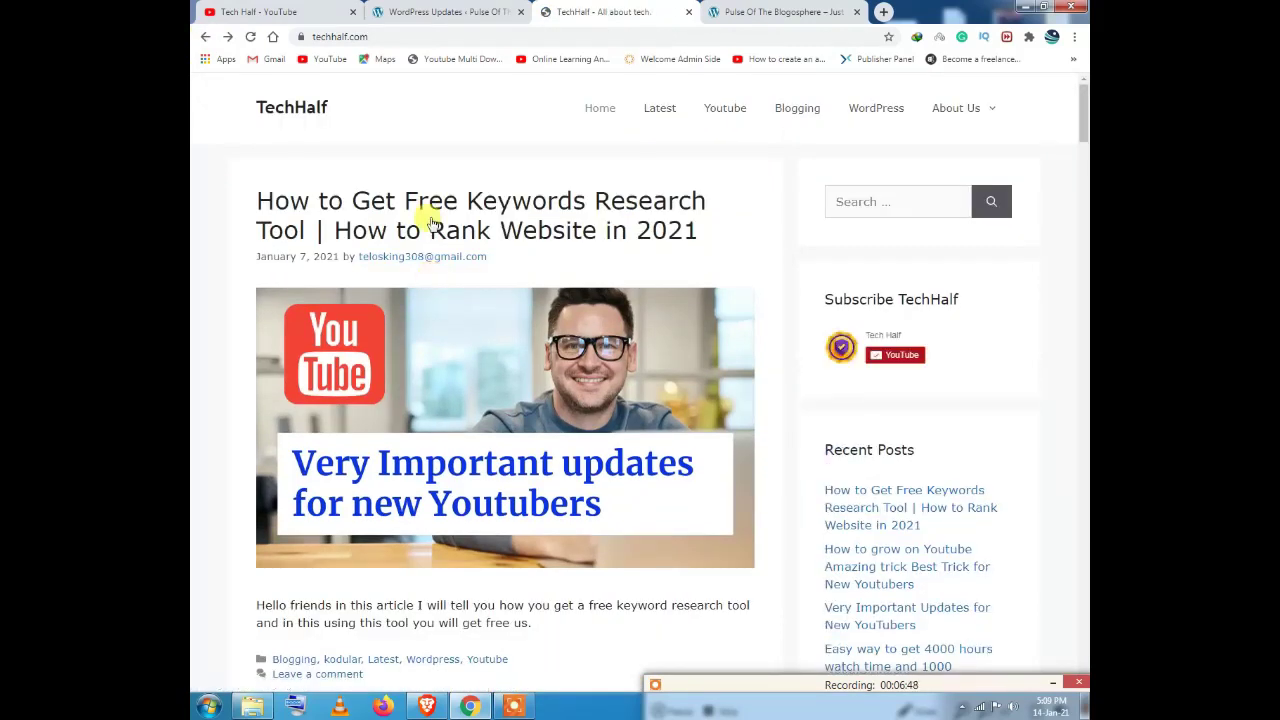
# Step: Return to the WordPress admin and look through the Appearance and Plugins submenus
pyautogui.click(428, 12)
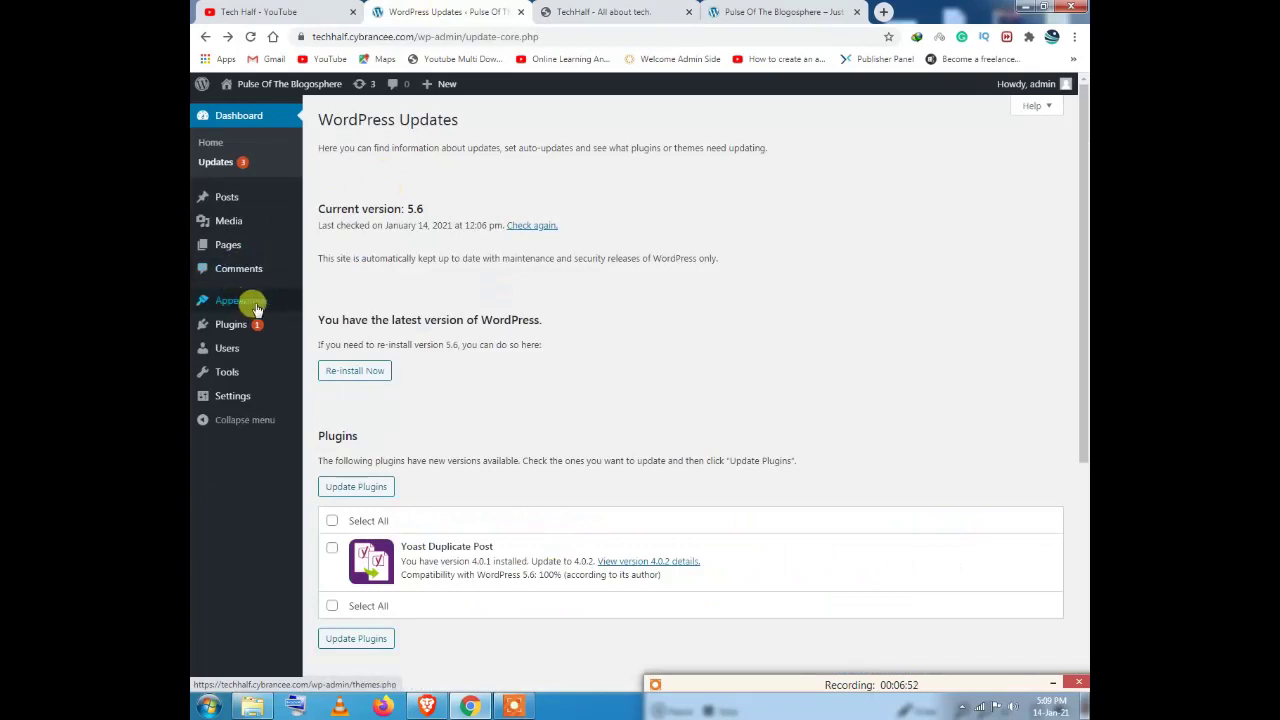
pyautogui.moveTo(252, 310)
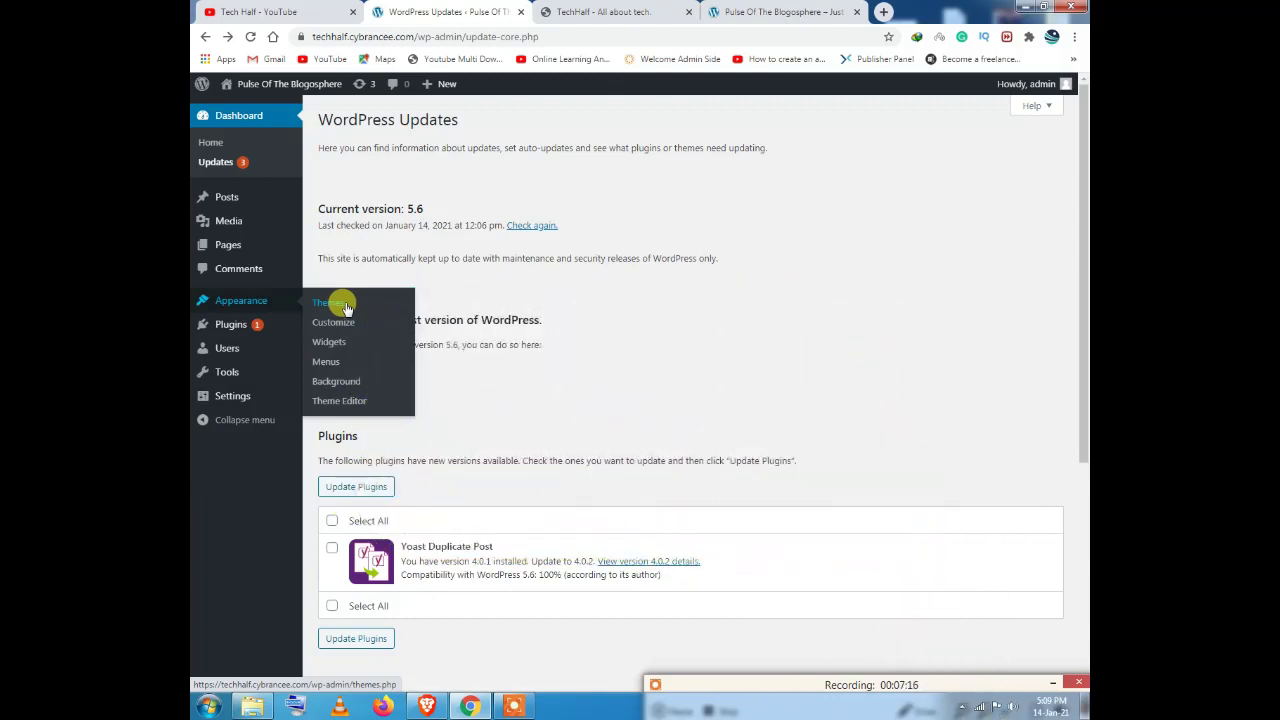
pyautogui.moveTo(709, 682)
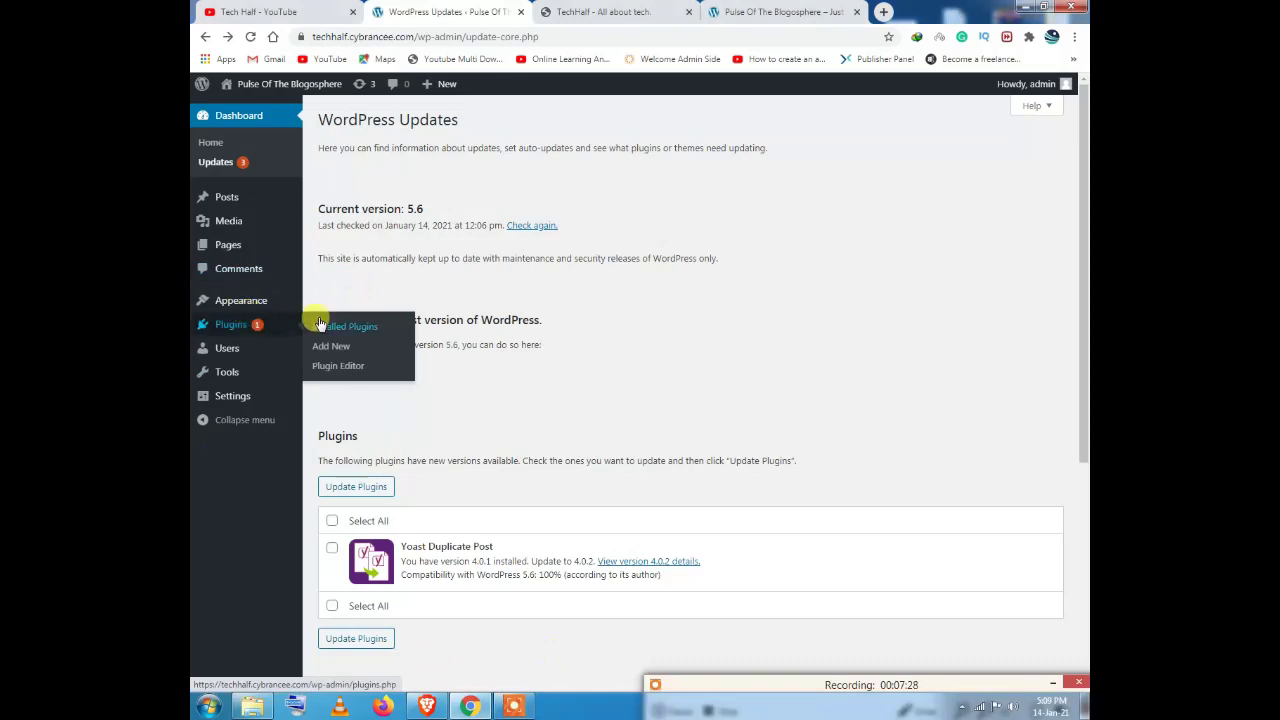
pyautogui.moveTo(248, 343)
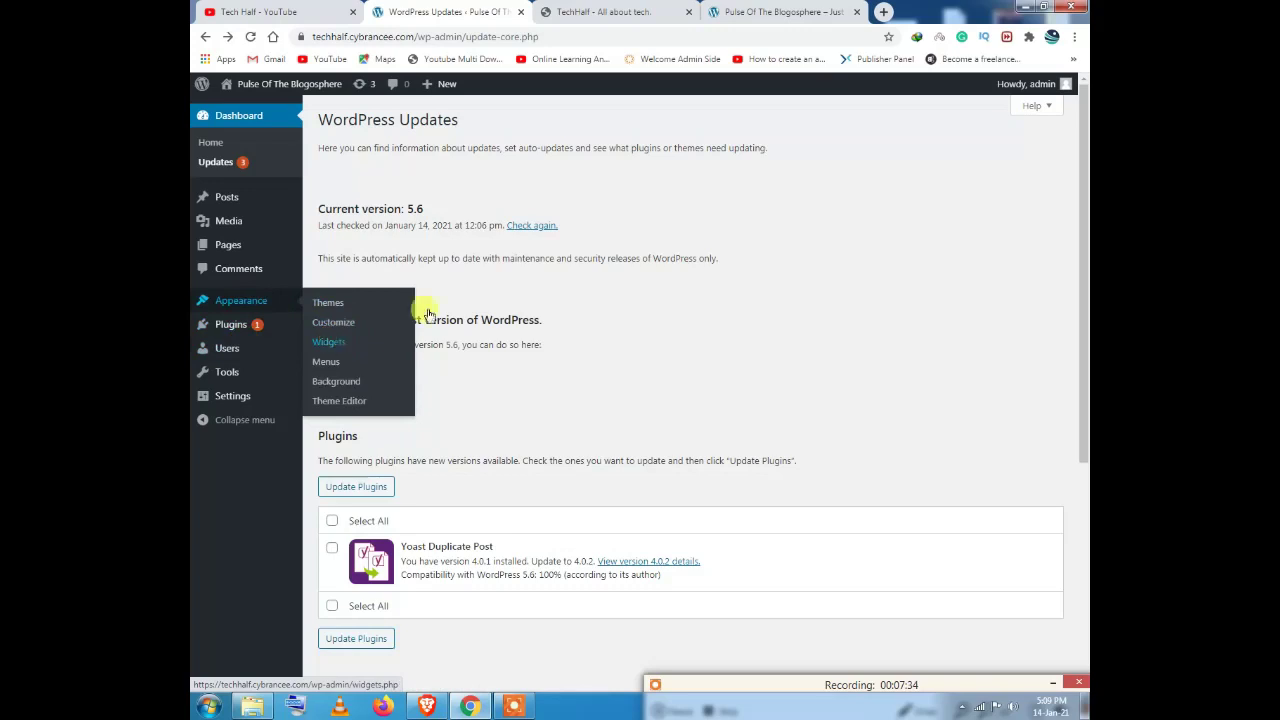
# Step: Check the sidebar widgets on the TechHalf home page and show the Appearance submenu with its Menus entry in the WordPress admin
pyautogui.click(600, 11)
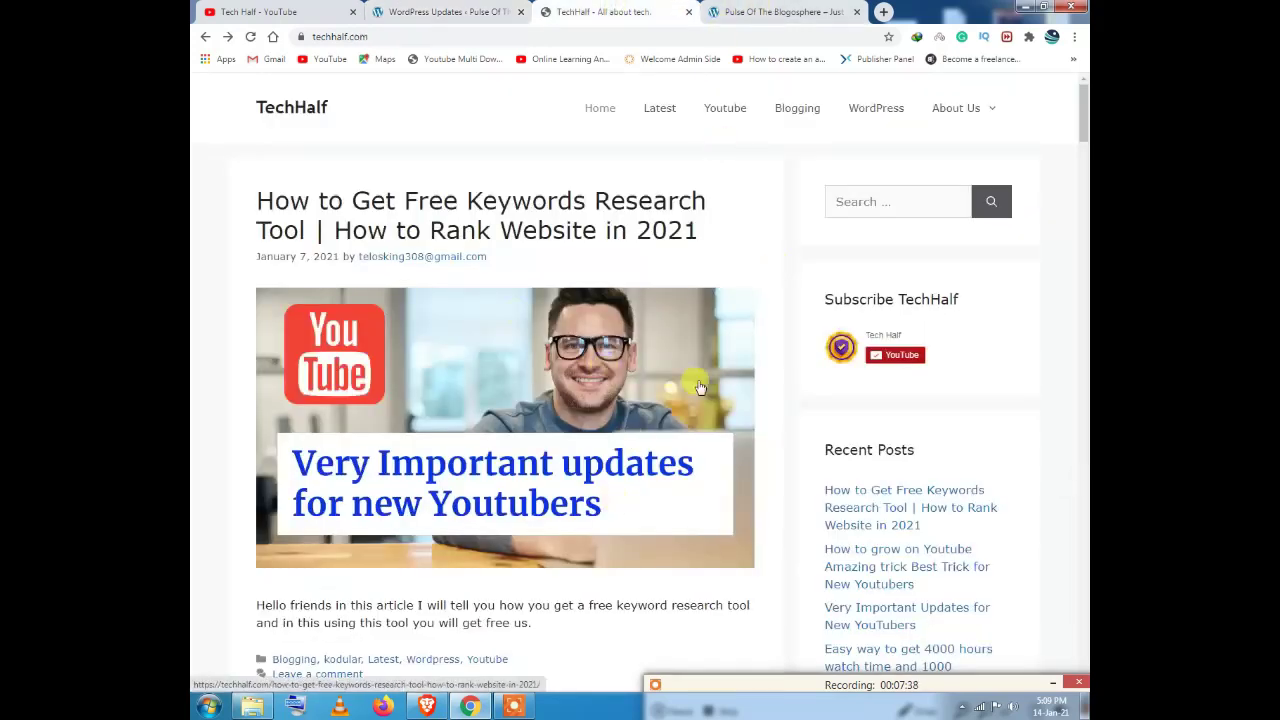
pyautogui.scroll(-2, 506, 328)
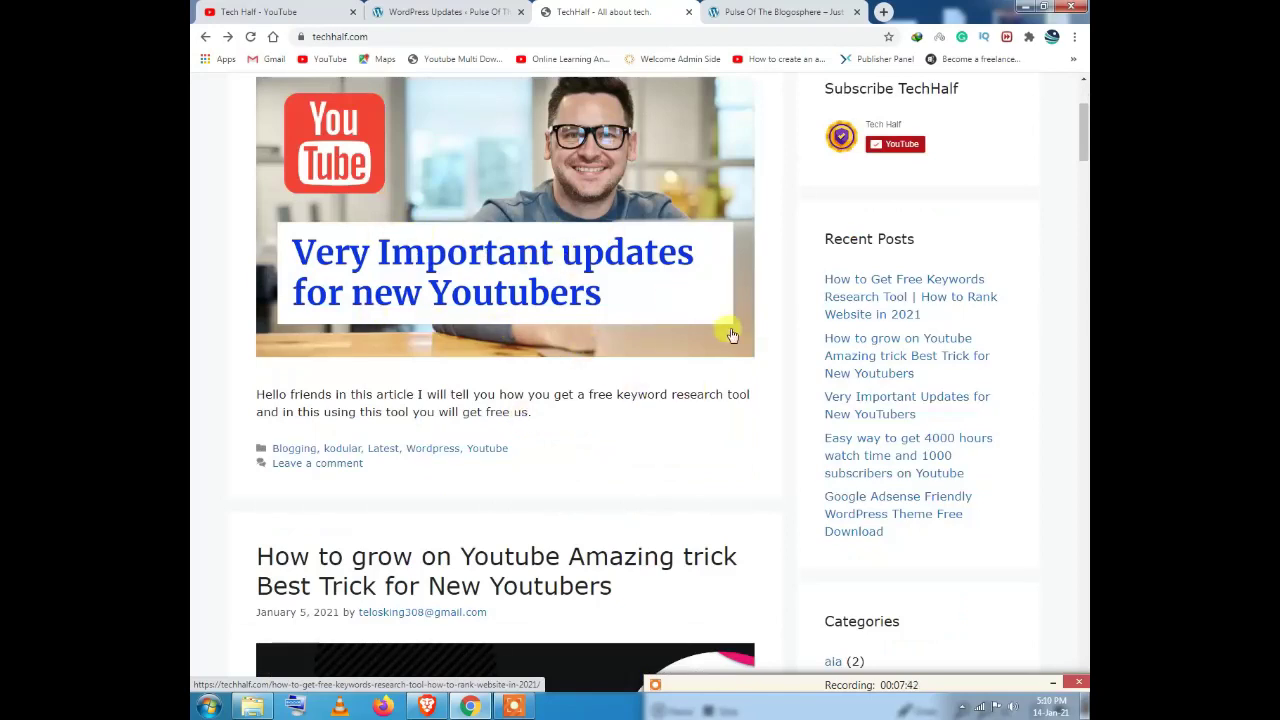
pyautogui.click(448, 11)
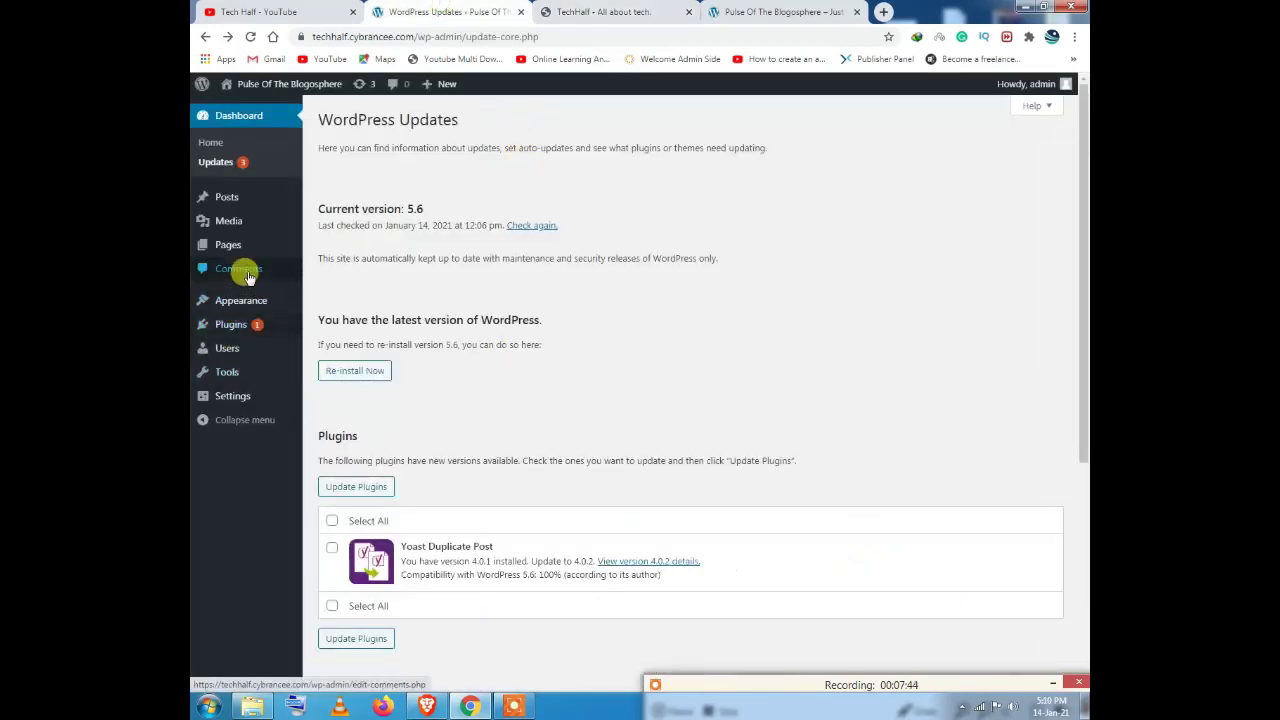
pyautogui.moveTo(241, 300)
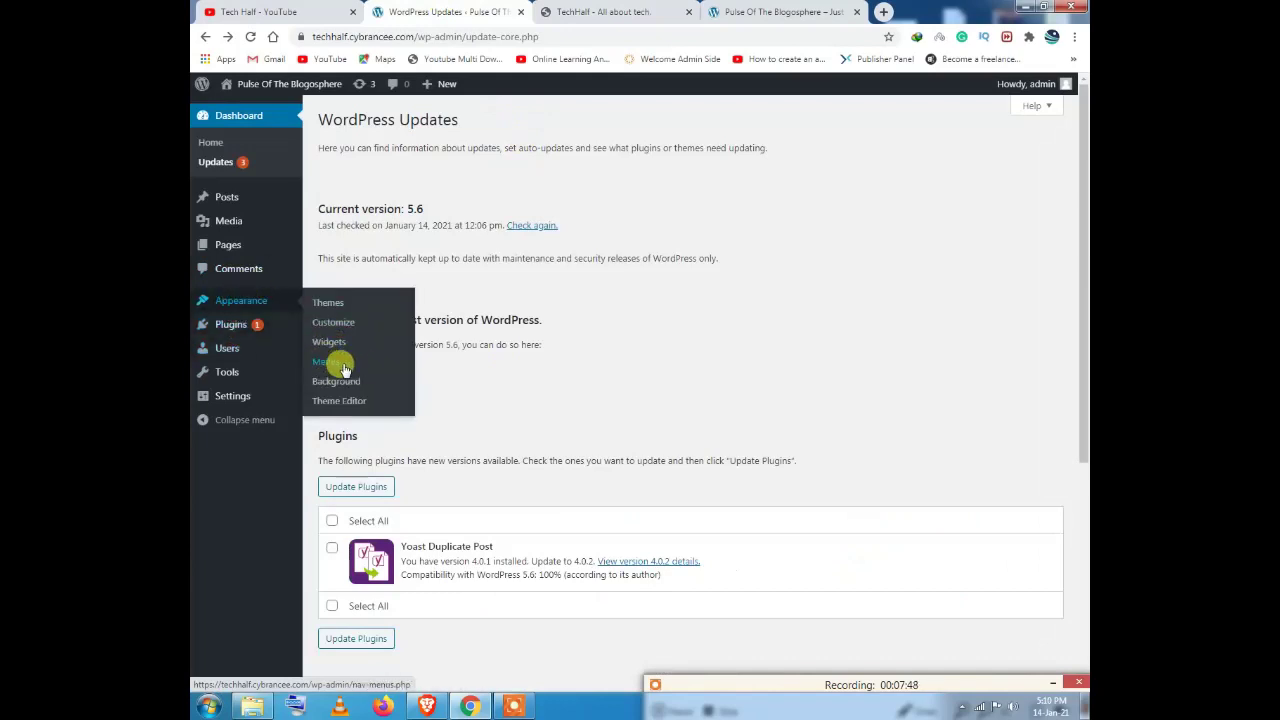
# Step: Examine the TechHalf header menu and the links in the footer at the end of the home page
pyautogui.click(648, 8)
pyautogui.scroll(3, 766, 403)
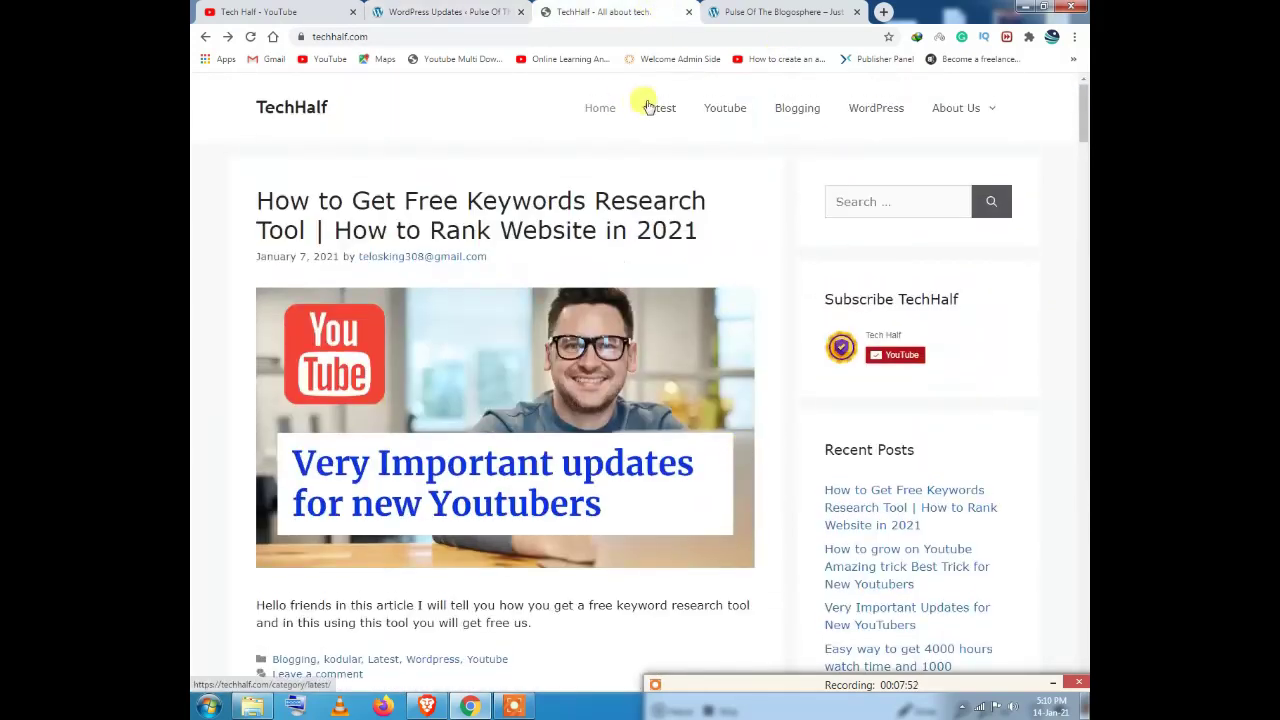
pyautogui.moveTo(958, 110)
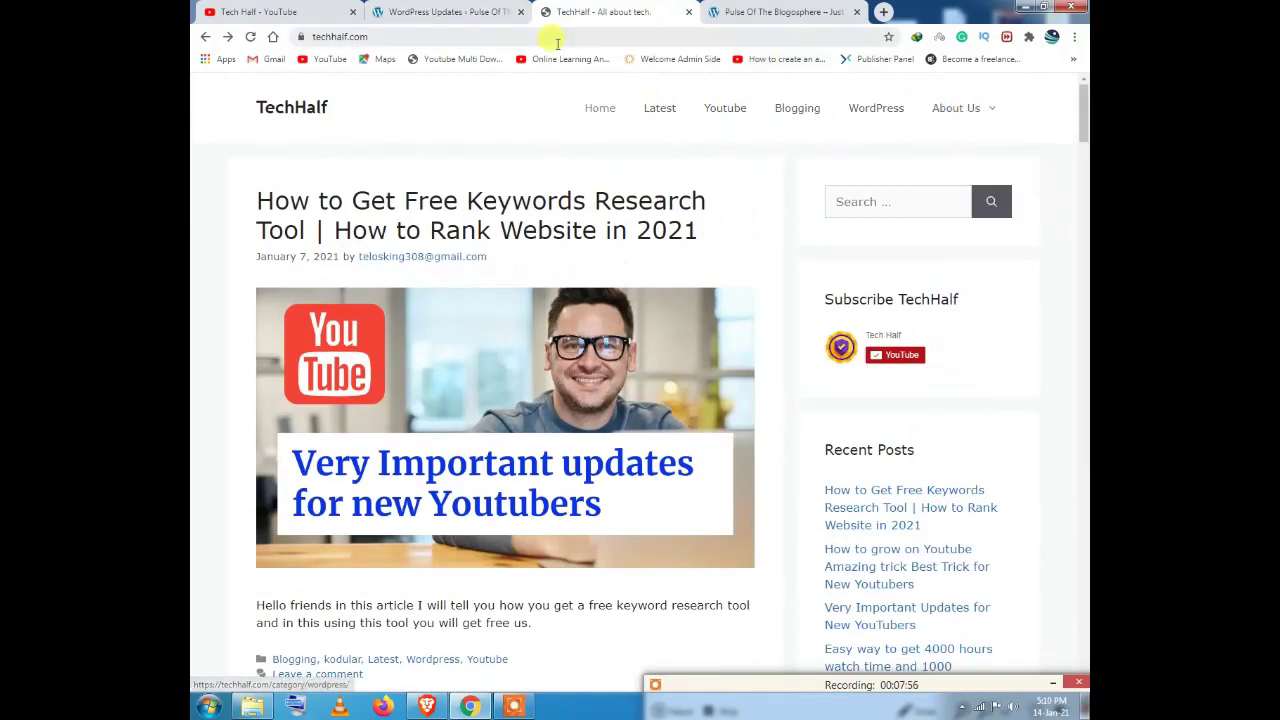
pyautogui.moveTo(1084, 105); pyautogui.dragTo(1083, 710)
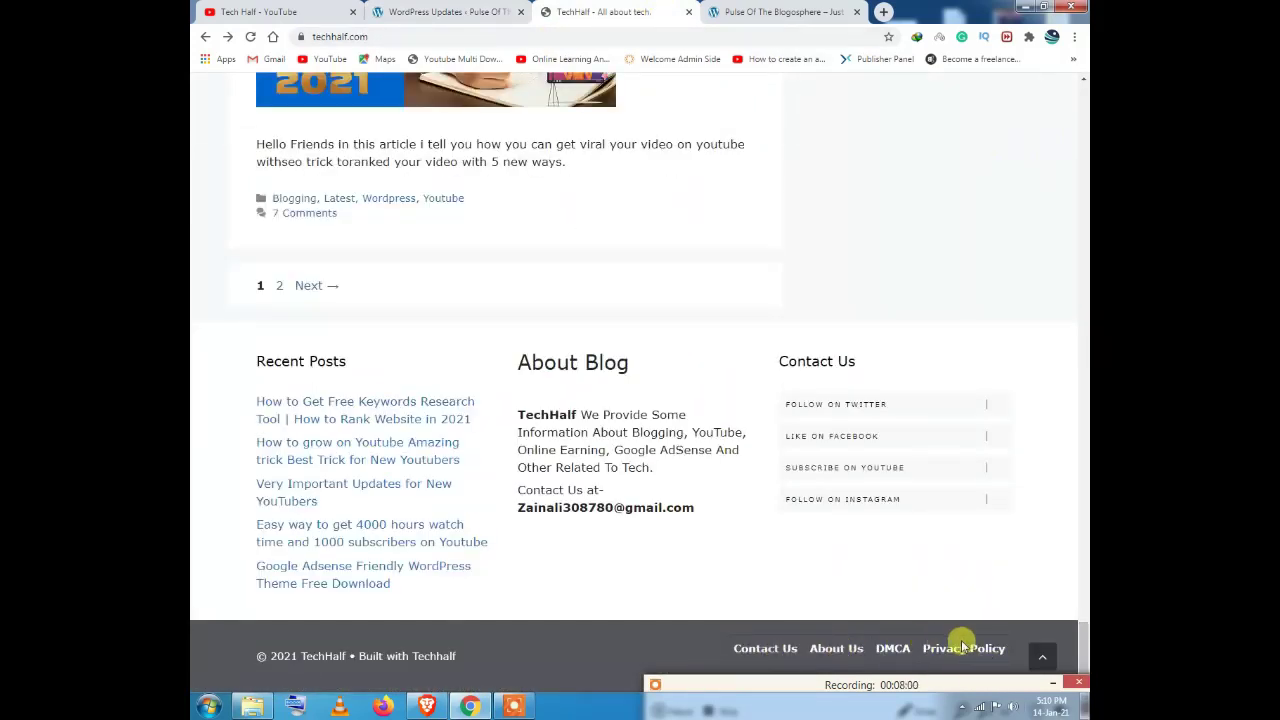
# Step: Return to the WordPress admin and look through the plugin and theme updates on the Updates page
pyautogui.click(1040, 656)
pyautogui.click(447, 11)
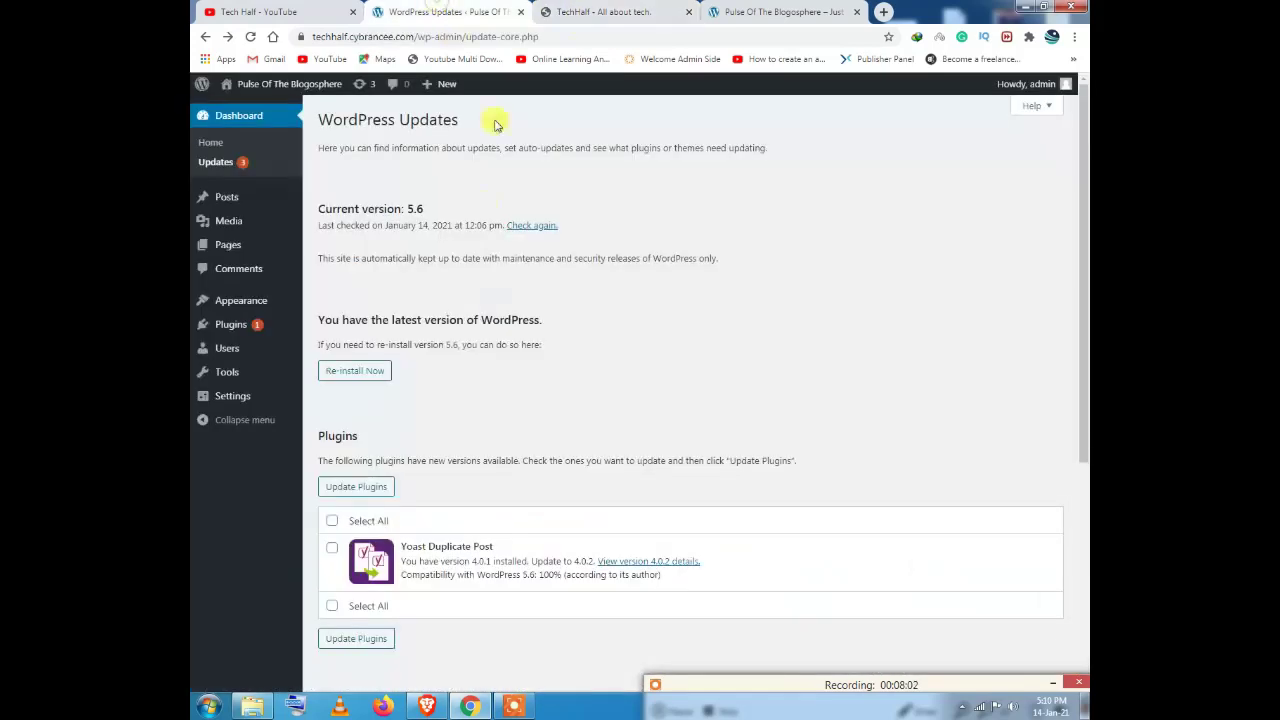
pyautogui.moveTo(243, 303)
pyautogui.scroll(-3, 376, 570)
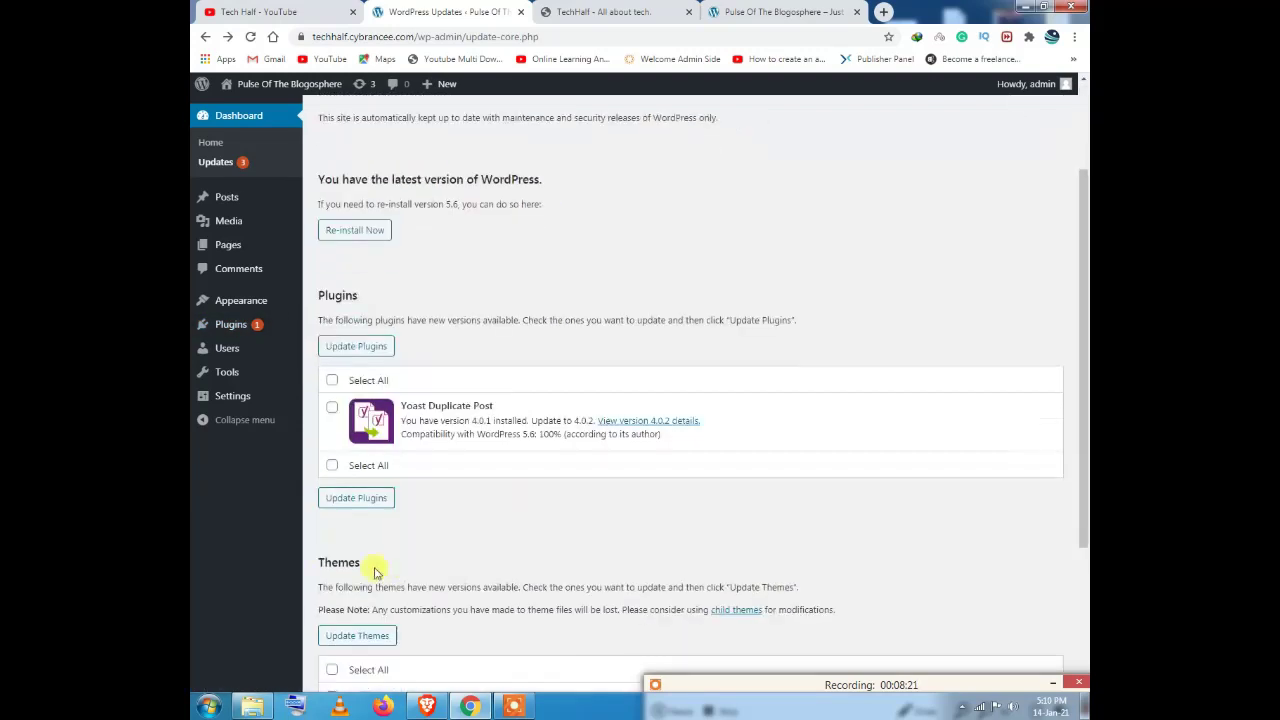
pyautogui.moveTo(401, 407); pyautogui.dragTo(502, 410)
pyautogui.click(502, 410)
pyautogui.scroll(-3, 500, 405)
pyautogui.scroll(5, 482, 410)
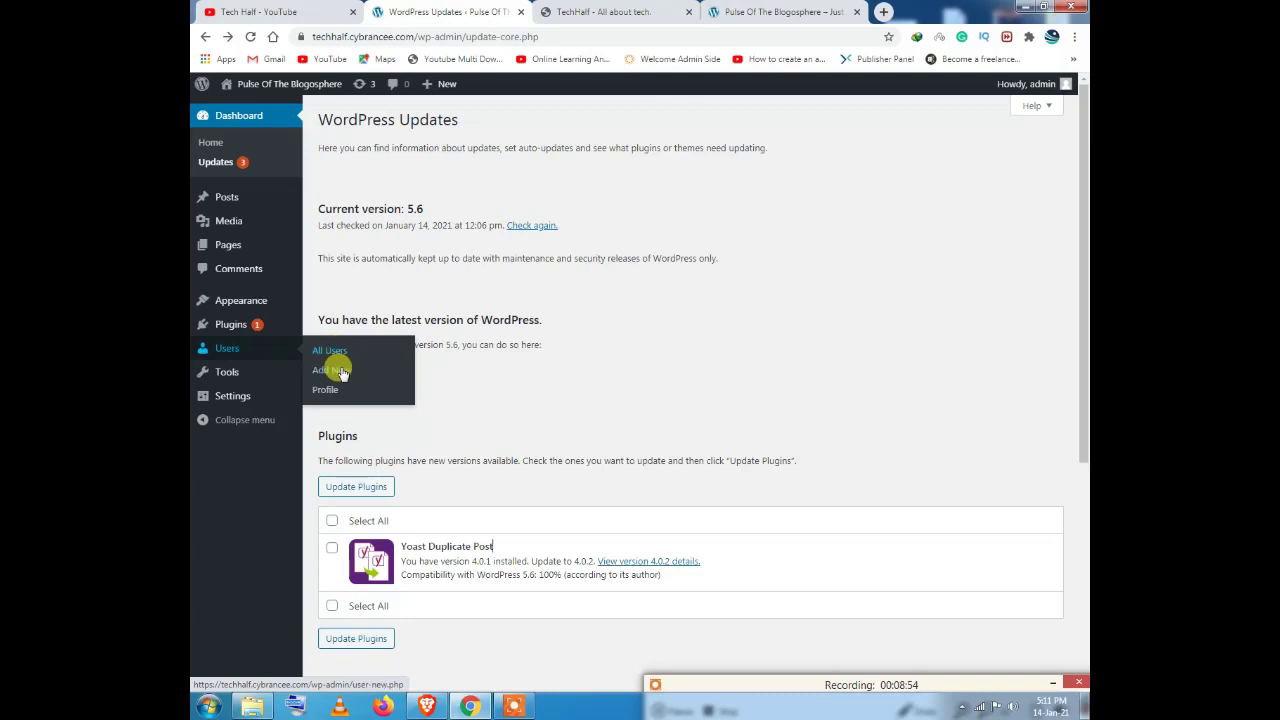
# Step: Open the General Settings page and examine its site address, membership, language and date options
pyautogui.moveTo(239, 375)
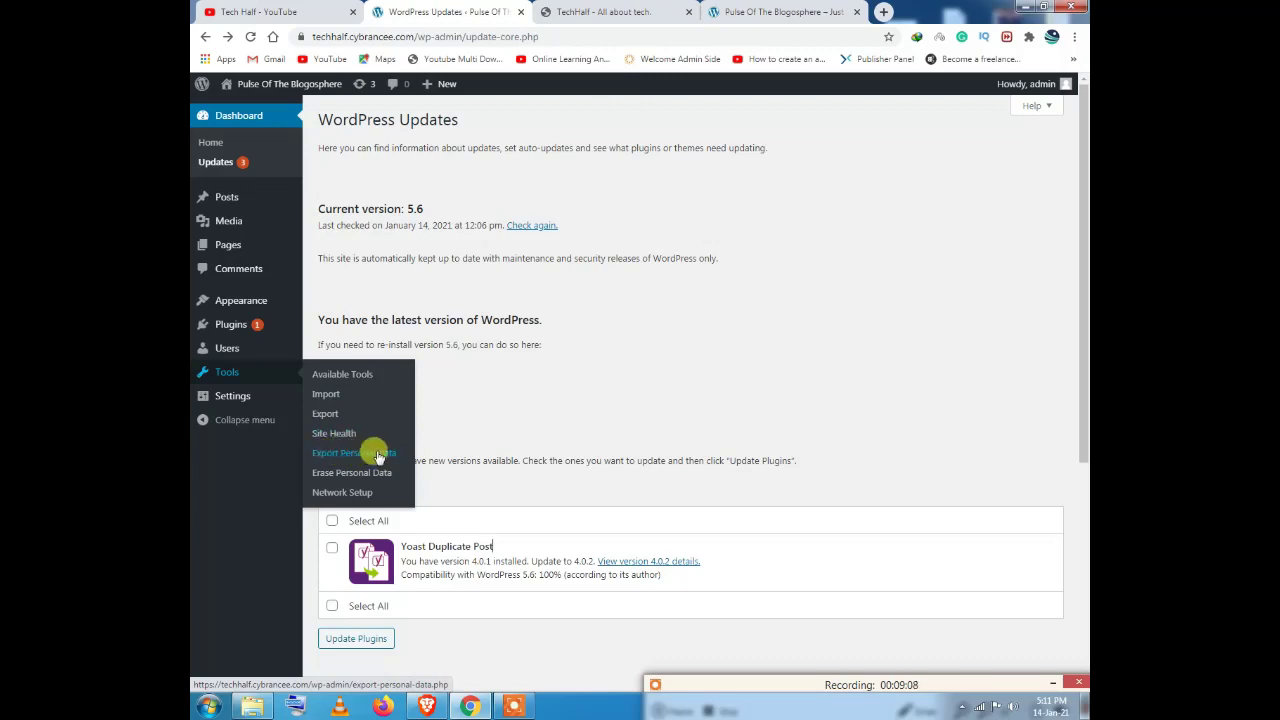
pyautogui.moveTo(240, 403)
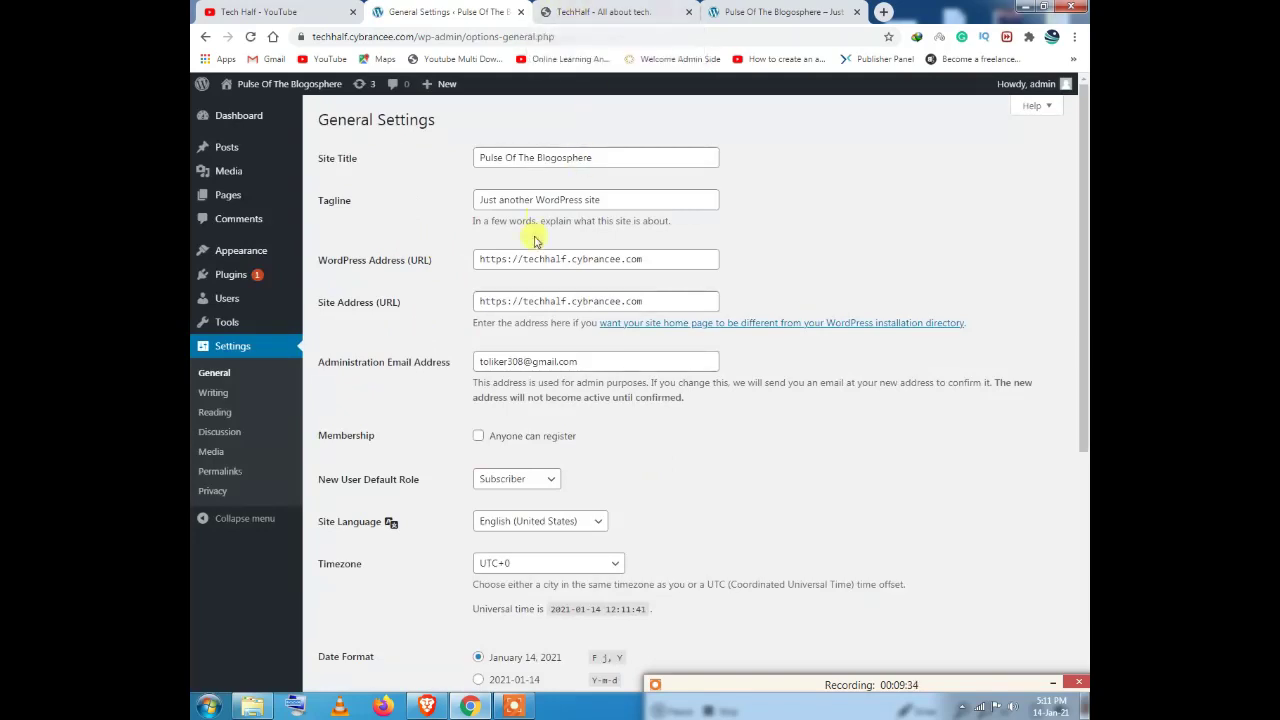
pyautogui.moveTo(481, 259); pyautogui.dragTo(484, 298)
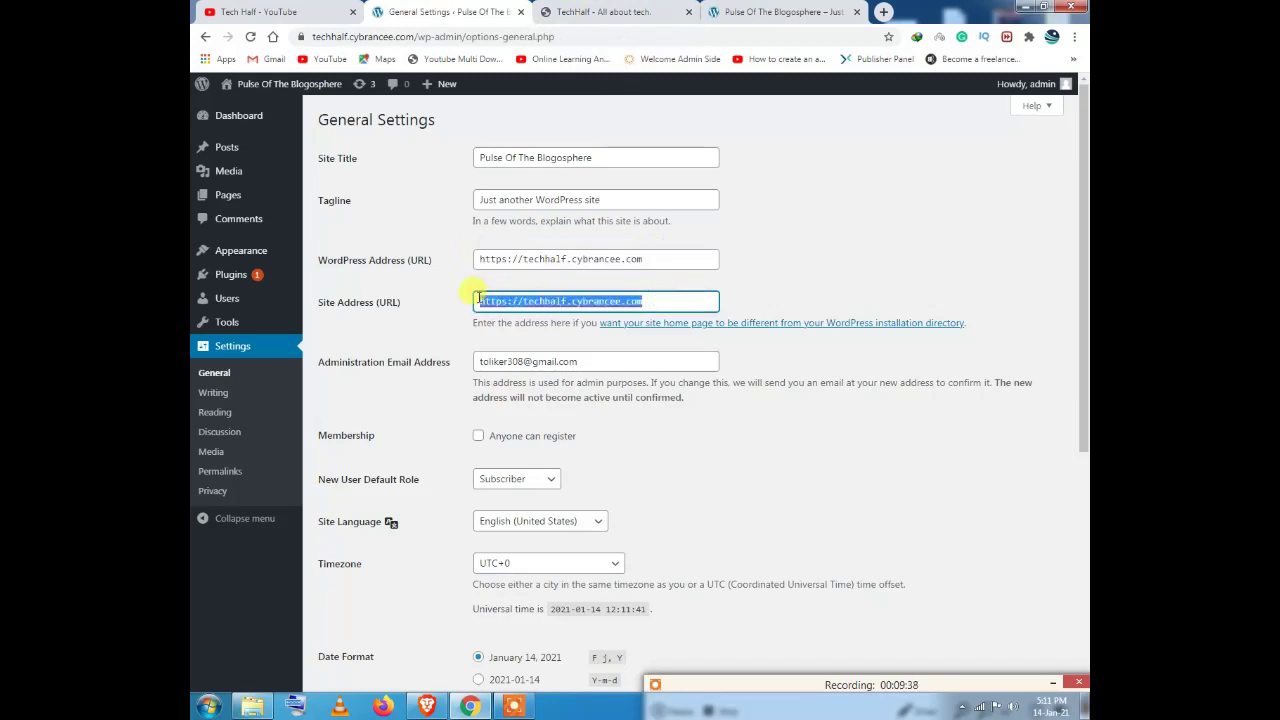
pyautogui.click(446, 286)
pyautogui.scroll(-2, 586, 191)
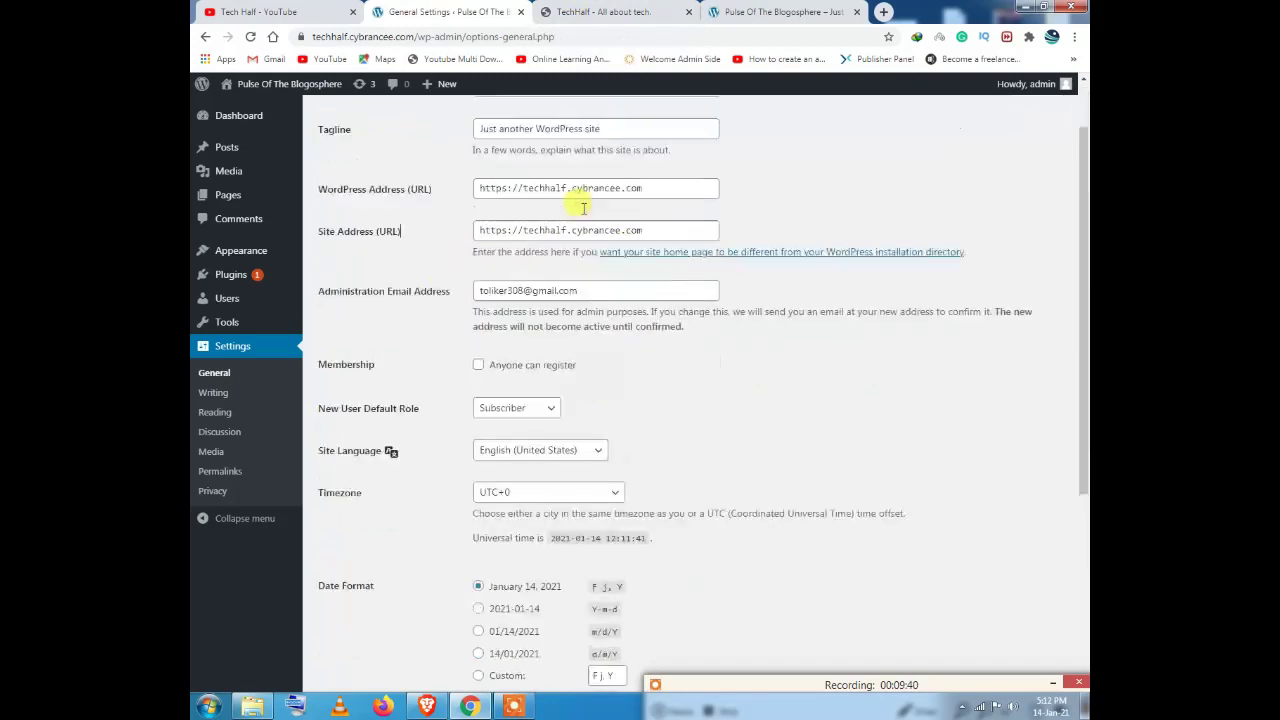
pyautogui.scroll(-2, 547, 210)
pyautogui.scroll(1, 530, 210)
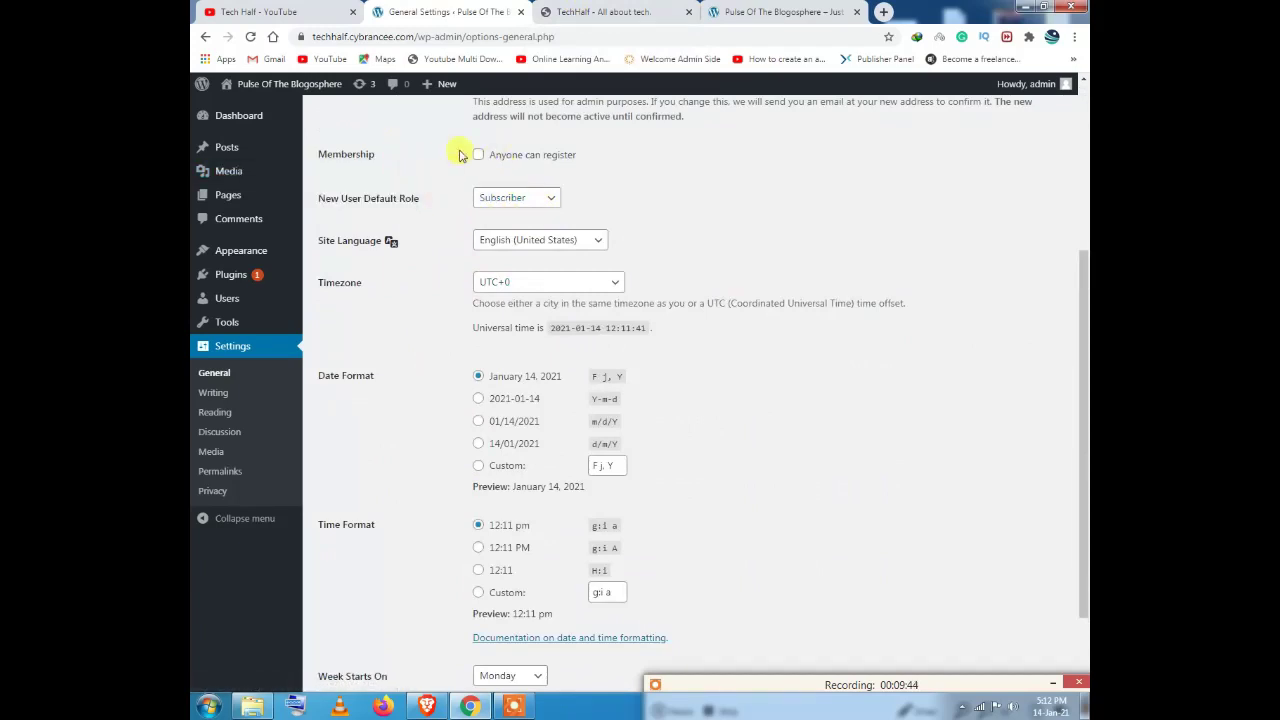
# Step: Open the TechHalf post on free keywords research and compare the slug in its address with the post title
pyautogui.click(595, 12)
pyautogui.click(445, 201)
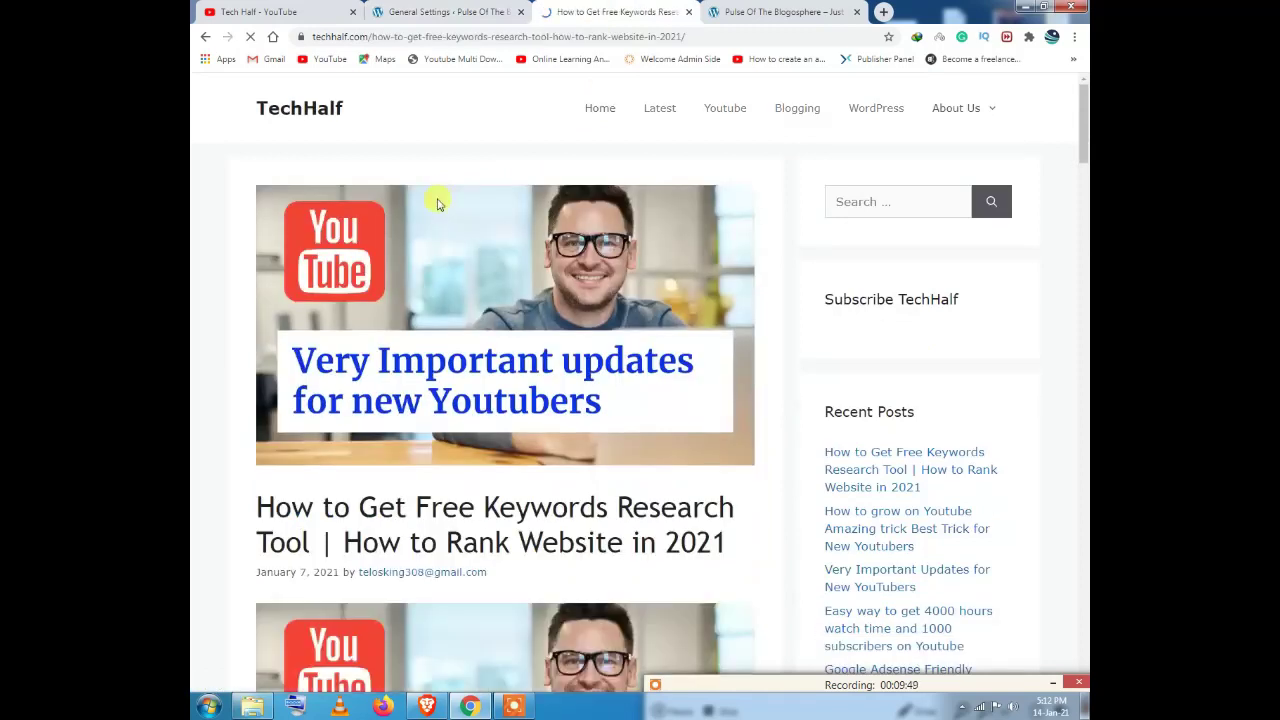
pyautogui.moveTo(371, 36); pyautogui.dragTo(714, 38)
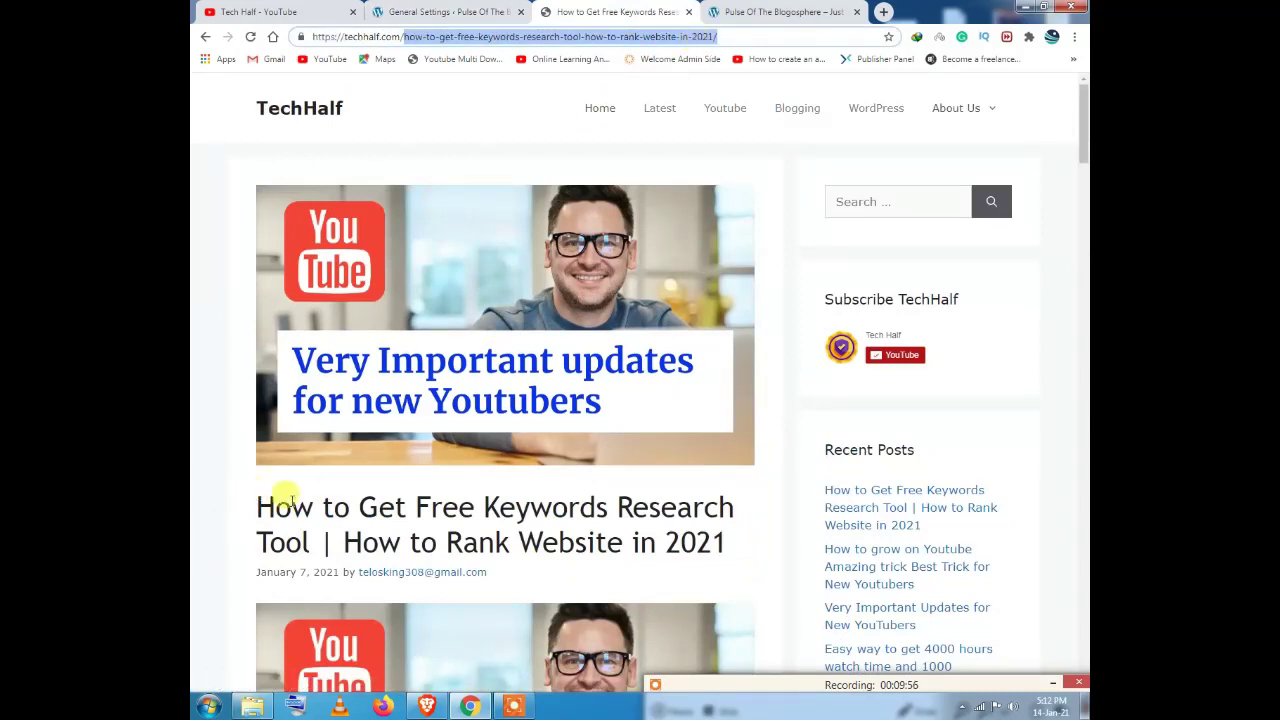
pyautogui.moveTo(729, 545); pyautogui.dragTo(256, 505)
pyautogui.moveTo(374, 36); pyautogui.dragTo(686, 36)
# Step: Open the "Hello world!" post on the new site and highlight the date and slug in its address
pyautogui.click(708, 10)
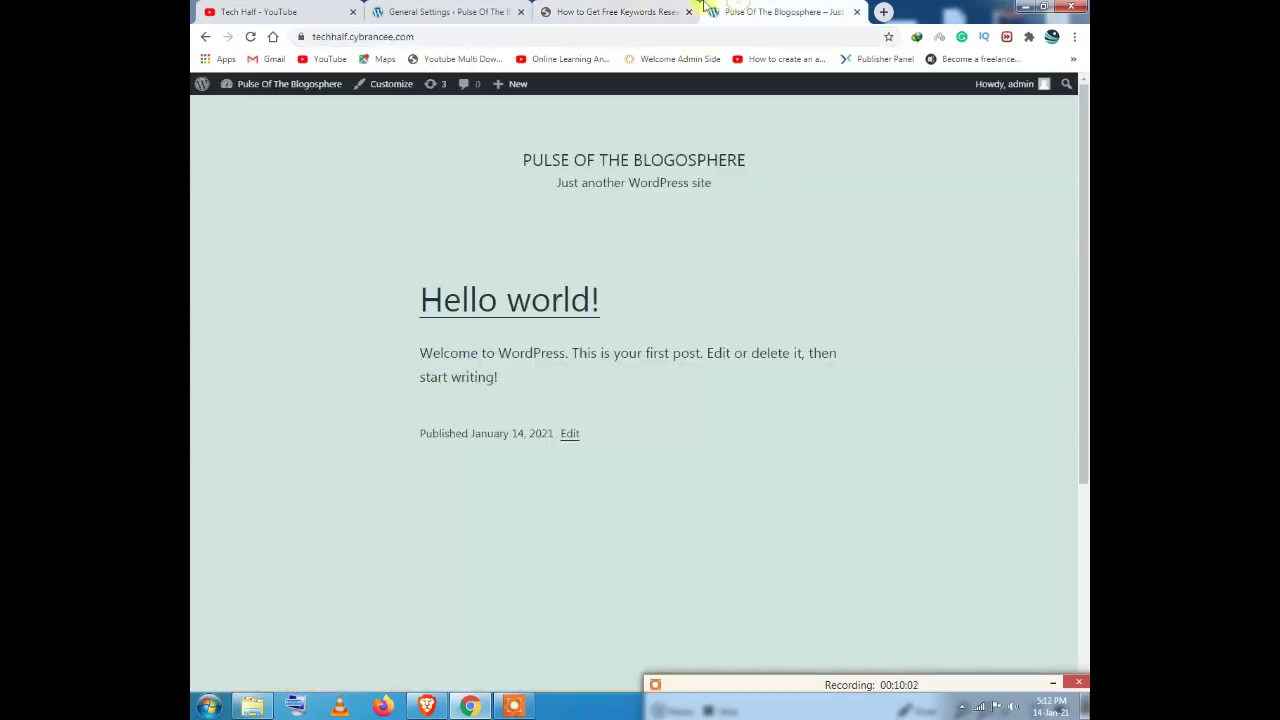
pyautogui.click(518, 303)
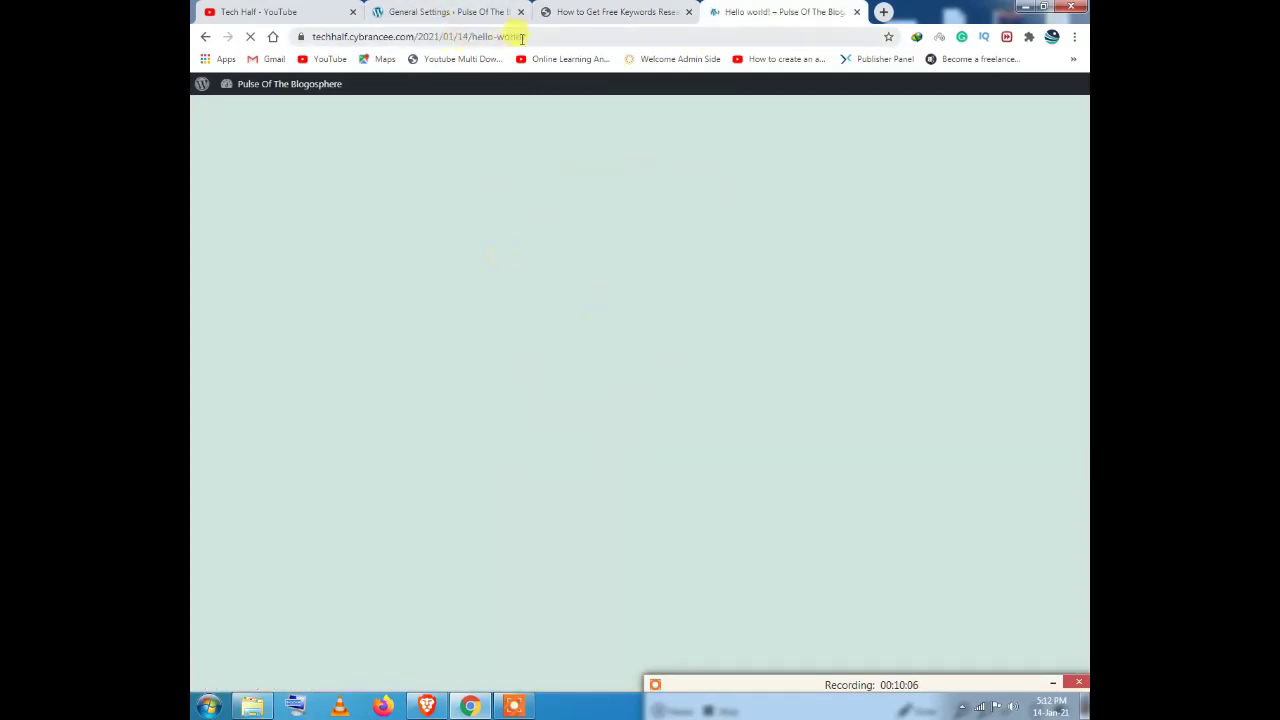
pyautogui.moveTo(535, 36); pyautogui.dragTo(417, 36)
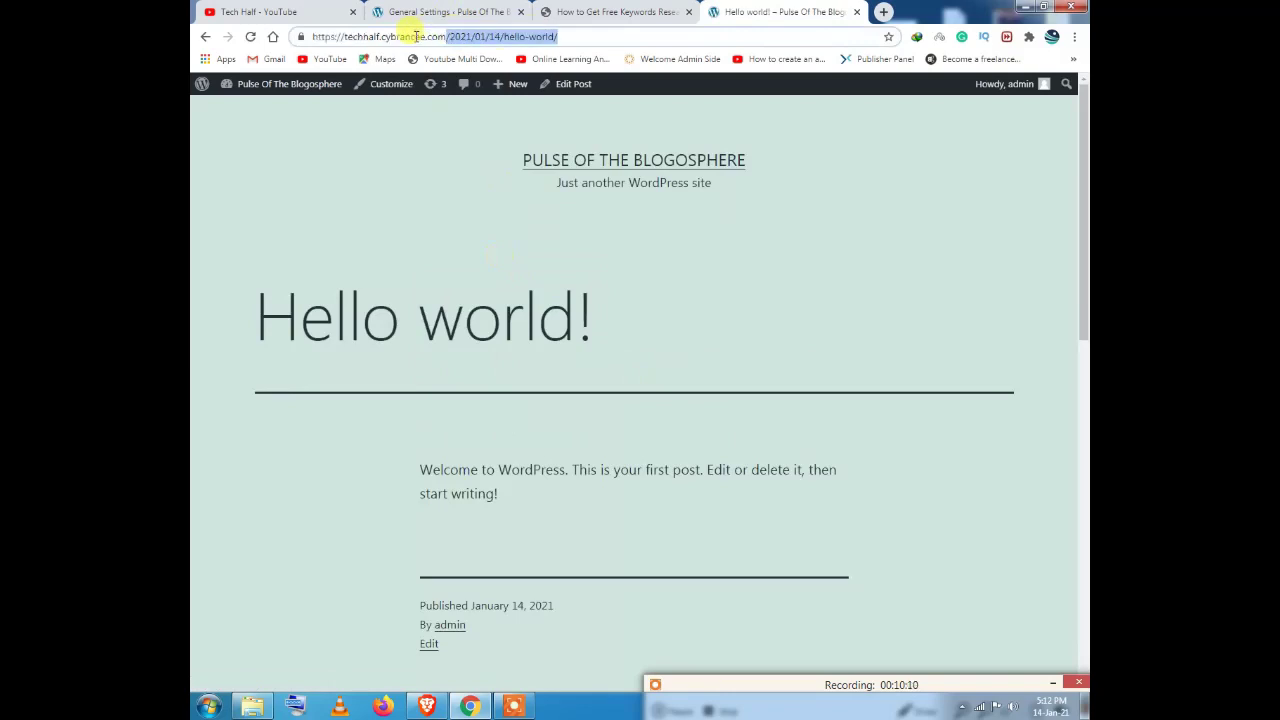
# Step: Compare the address structure of the TechHalf keywords post with that of the "Hello world!" post
pyautogui.click(640, 12)
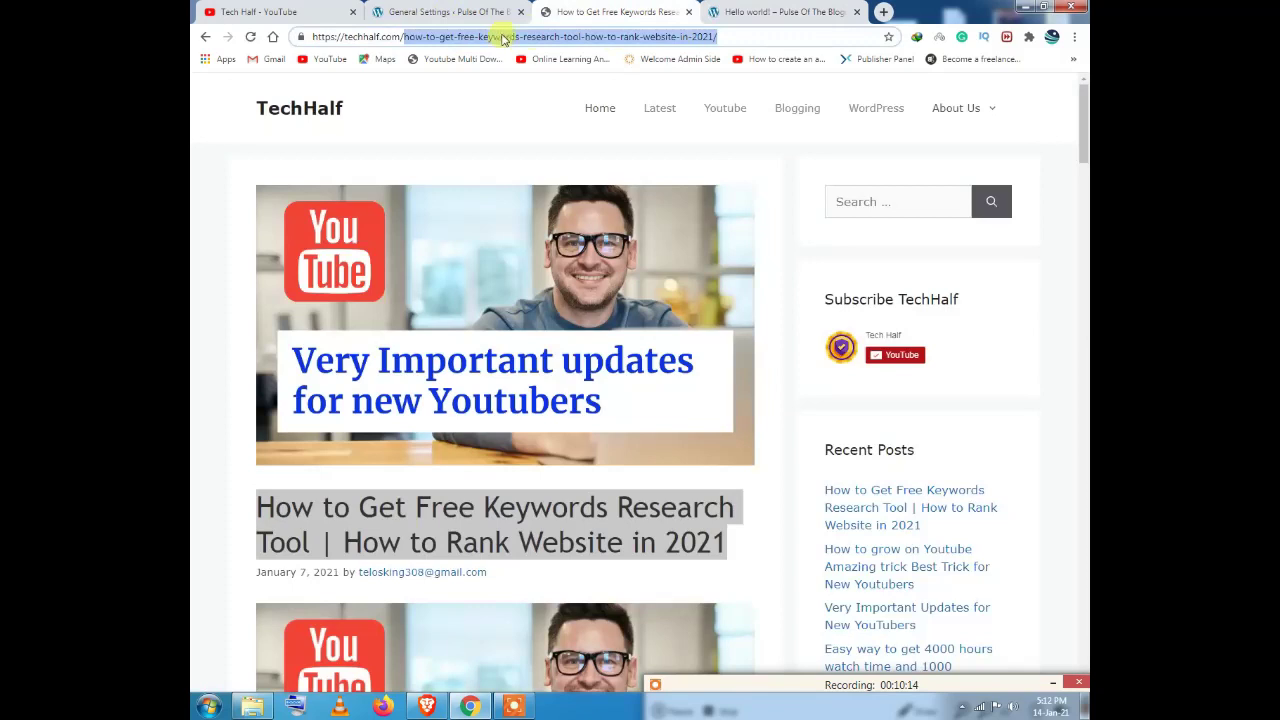
pyautogui.click(713, 14)
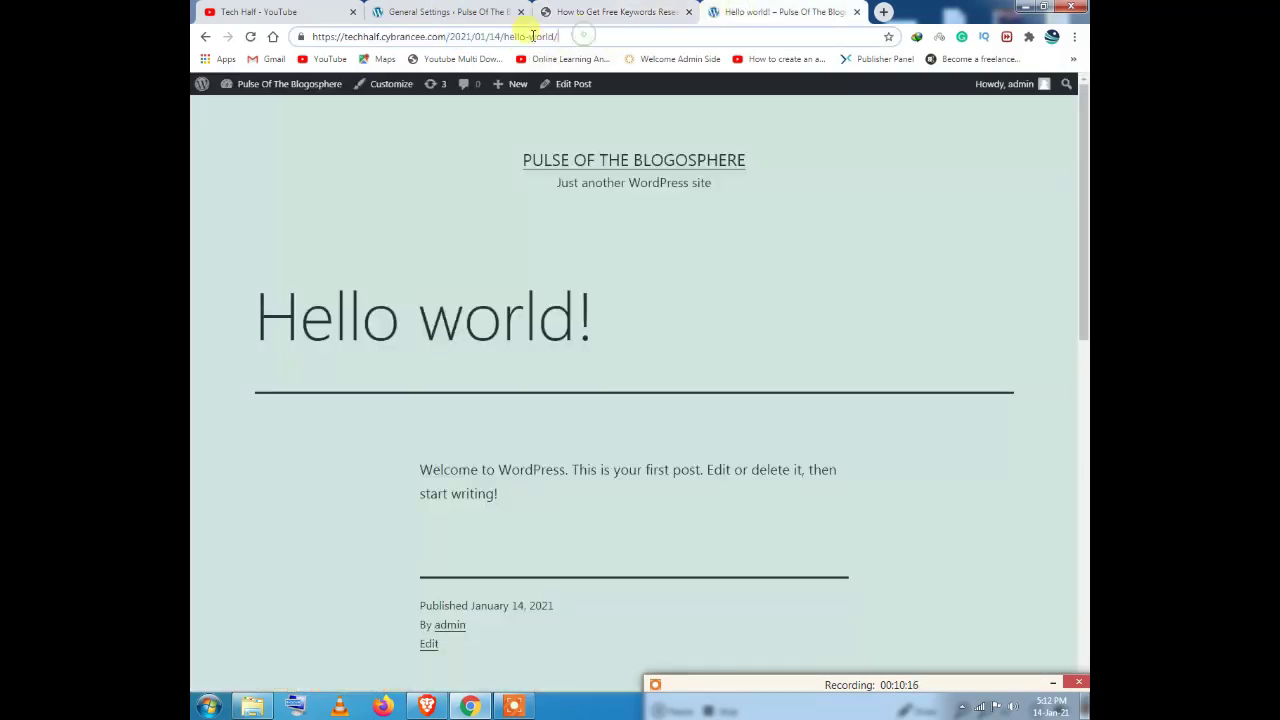
pyautogui.click(625, 12)
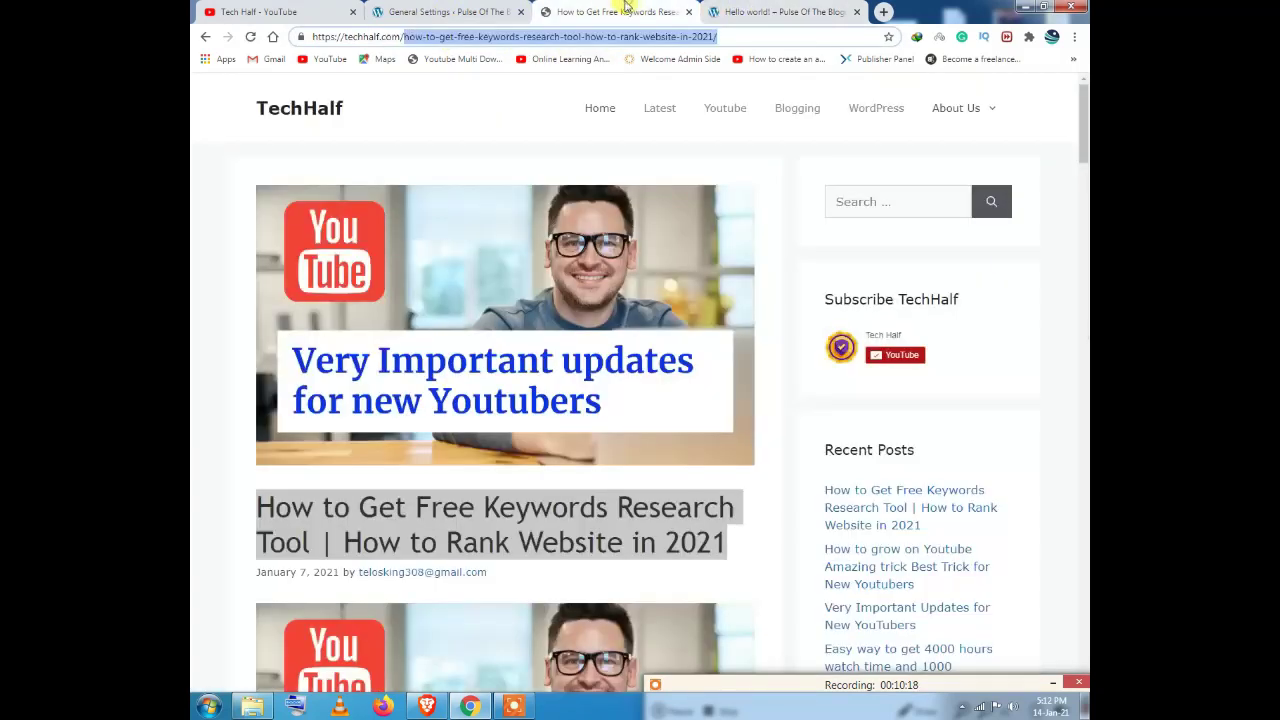
pyautogui.scroll(-3, 489, 257)
pyautogui.scroll(4, 494, 245)
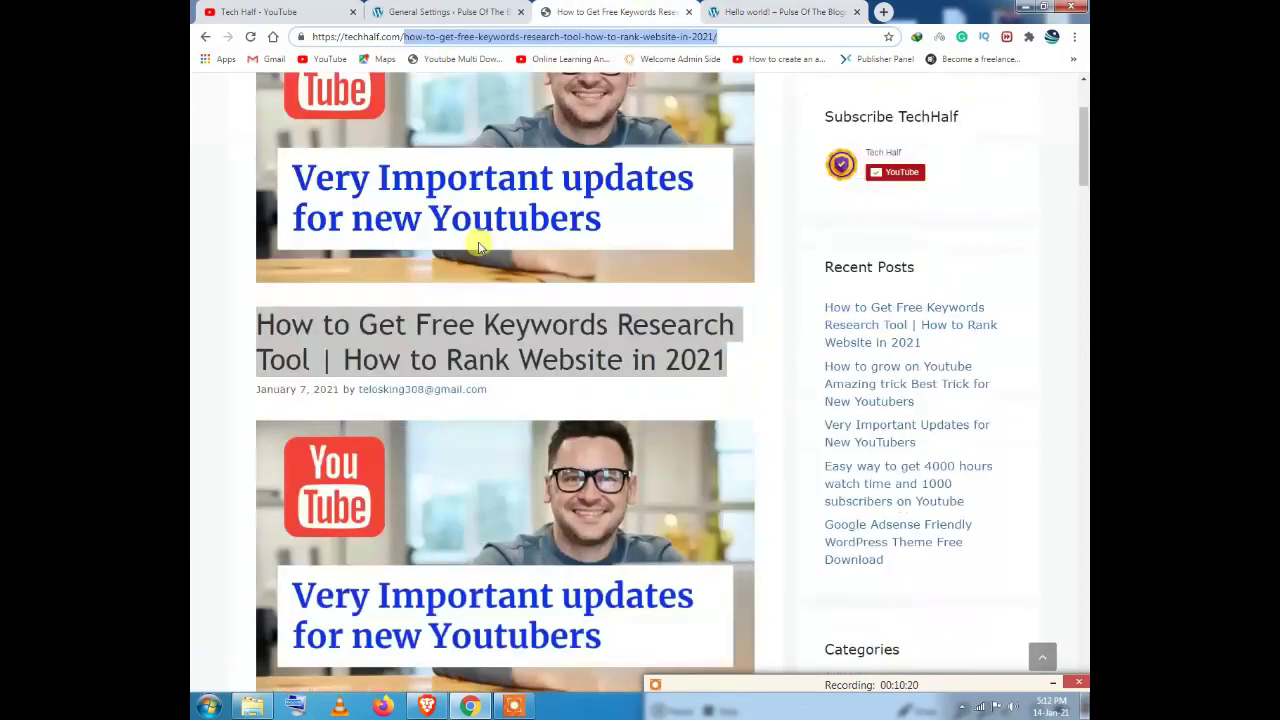
pyautogui.click(775, 12)
pyautogui.moveTo(556, 36); pyautogui.dragTo(451, 34)
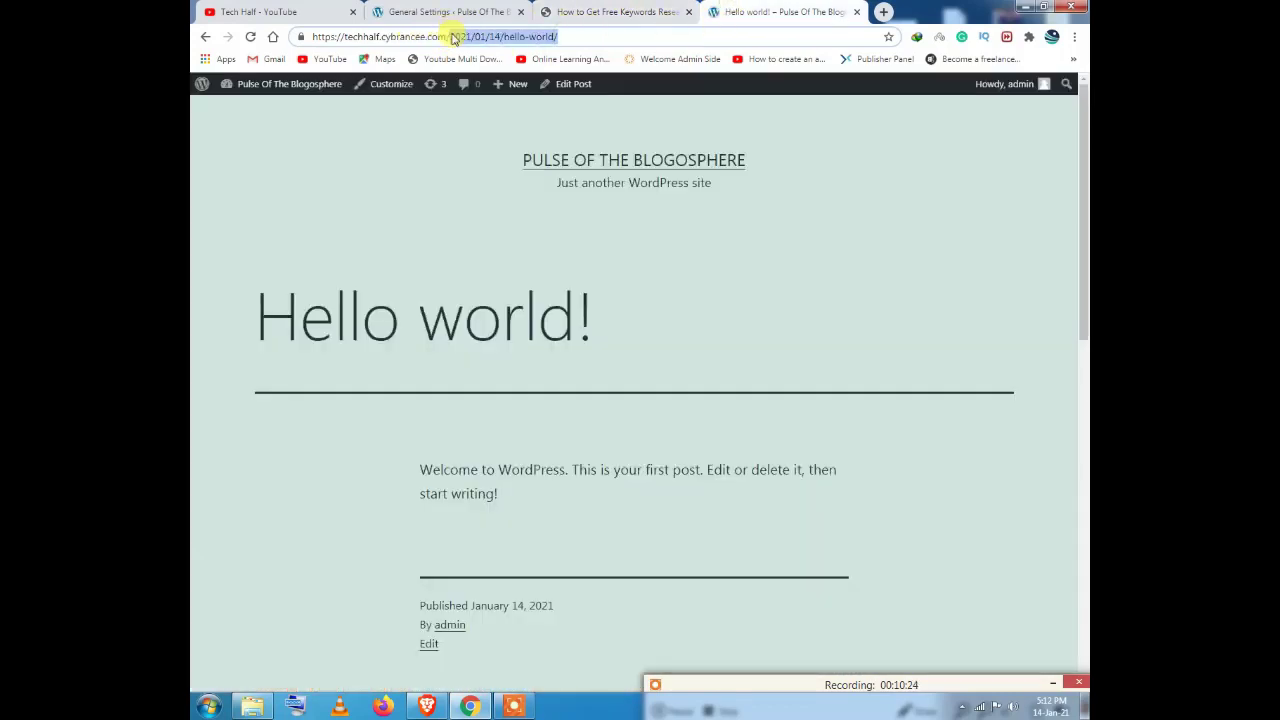
pyautogui.click(556, 12)
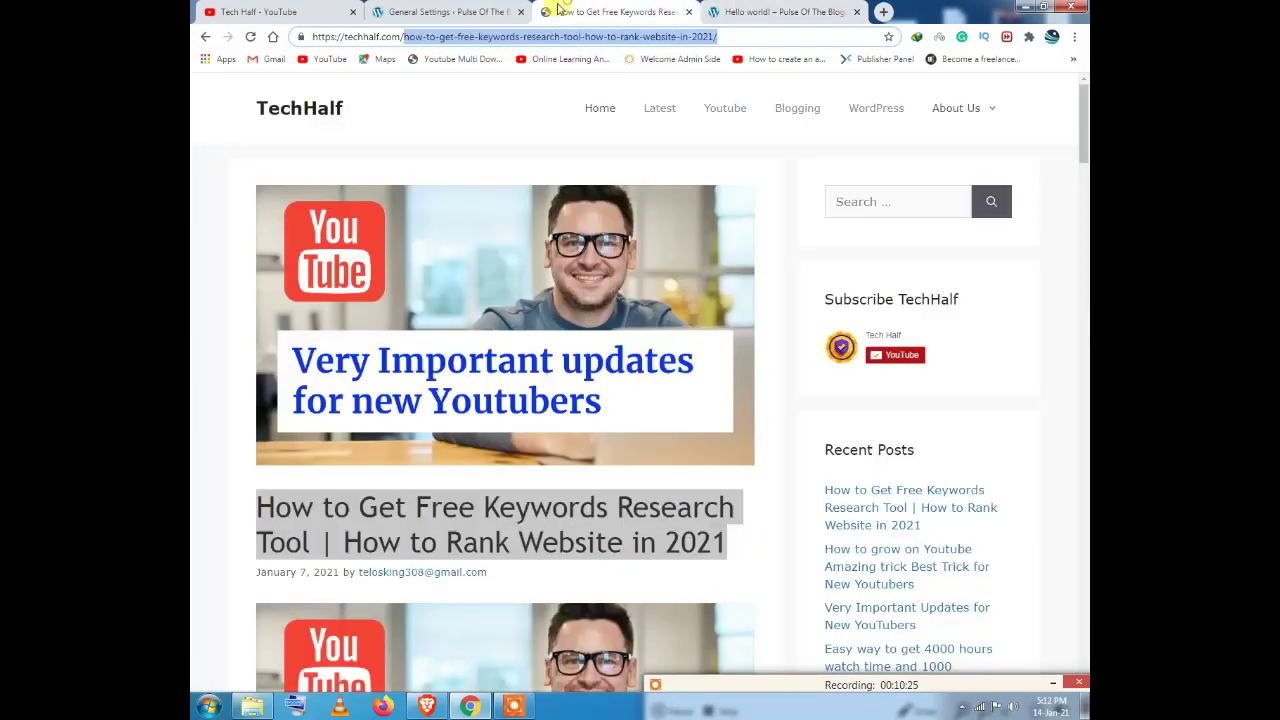
# Step: Return to General Settings and examine the Date Format and Time Format choices, selecting the 12:11 pm format again
pyautogui.click(450, 12)
pyautogui.scroll(-2, 573, 300)
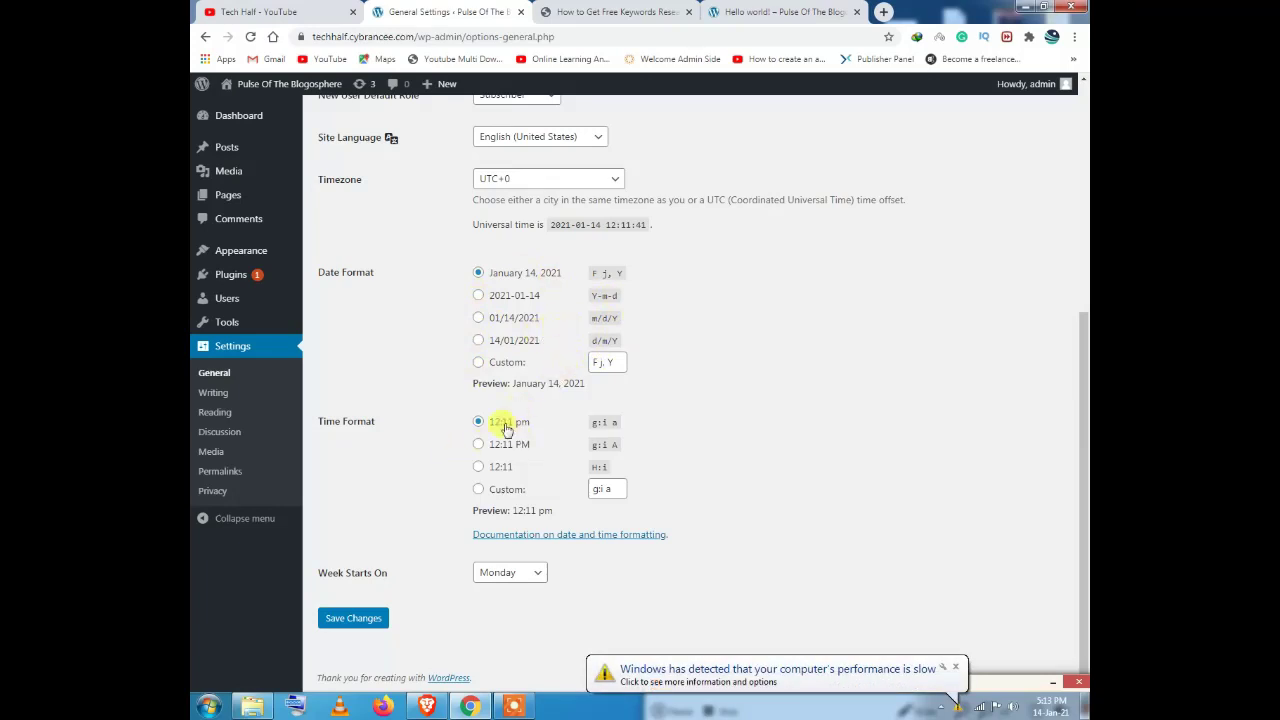
pyautogui.click(480, 491)
pyautogui.click(505, 425)
pyautogui.scroll(4, 537, 449)
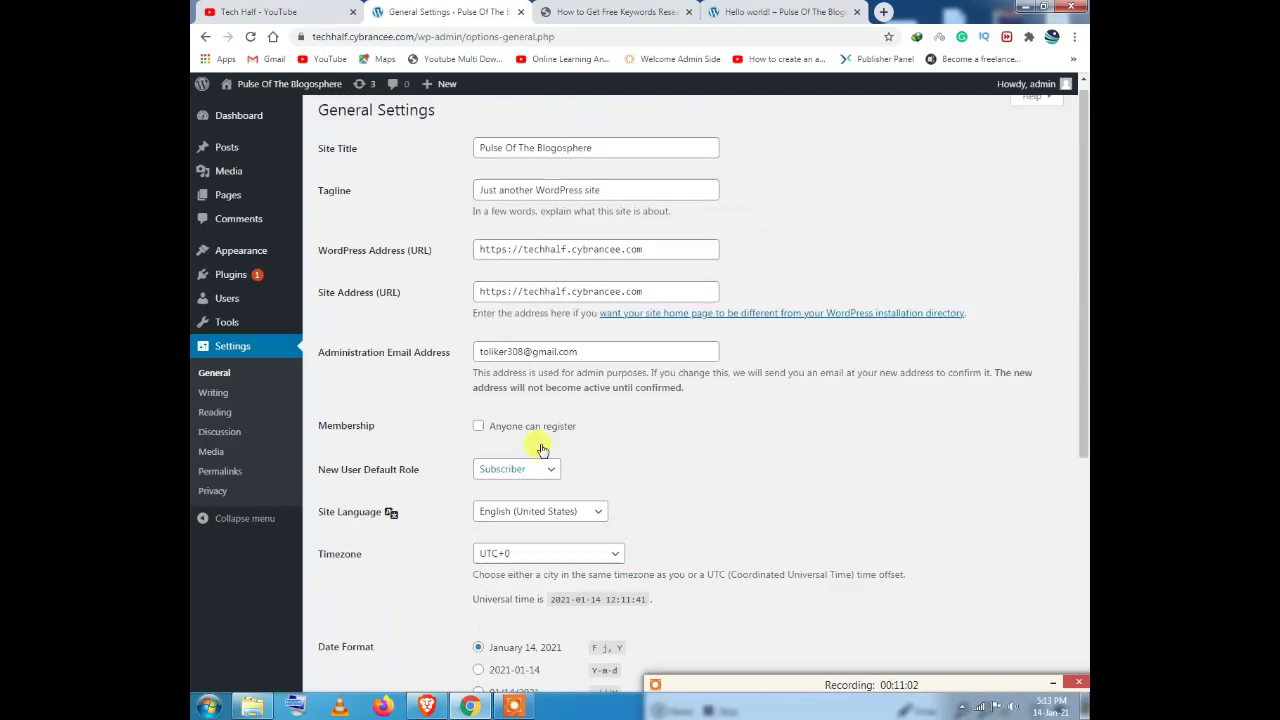
# Step: Highlight the universal time and the date format preview in General Settings
pyautogui.scroll(-4, 548, 430)
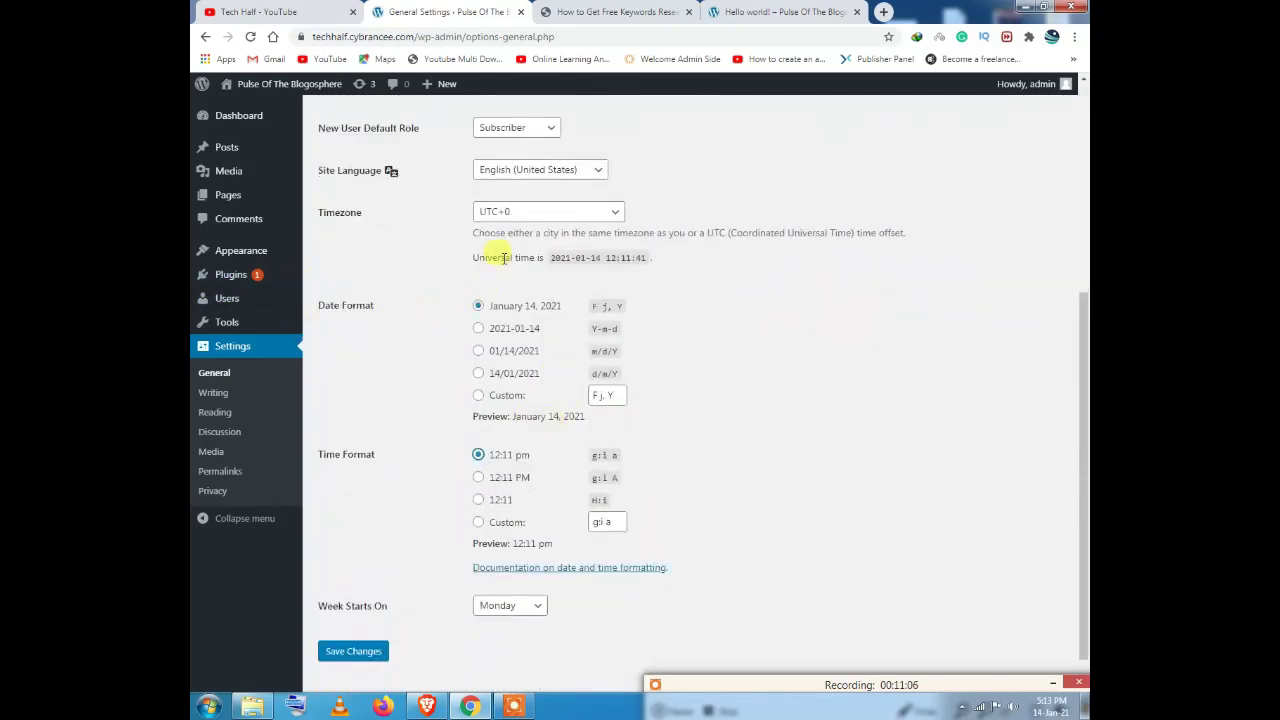
pyautogui.moveTo(556, 257); pyautogui.dragTo(643, 258)
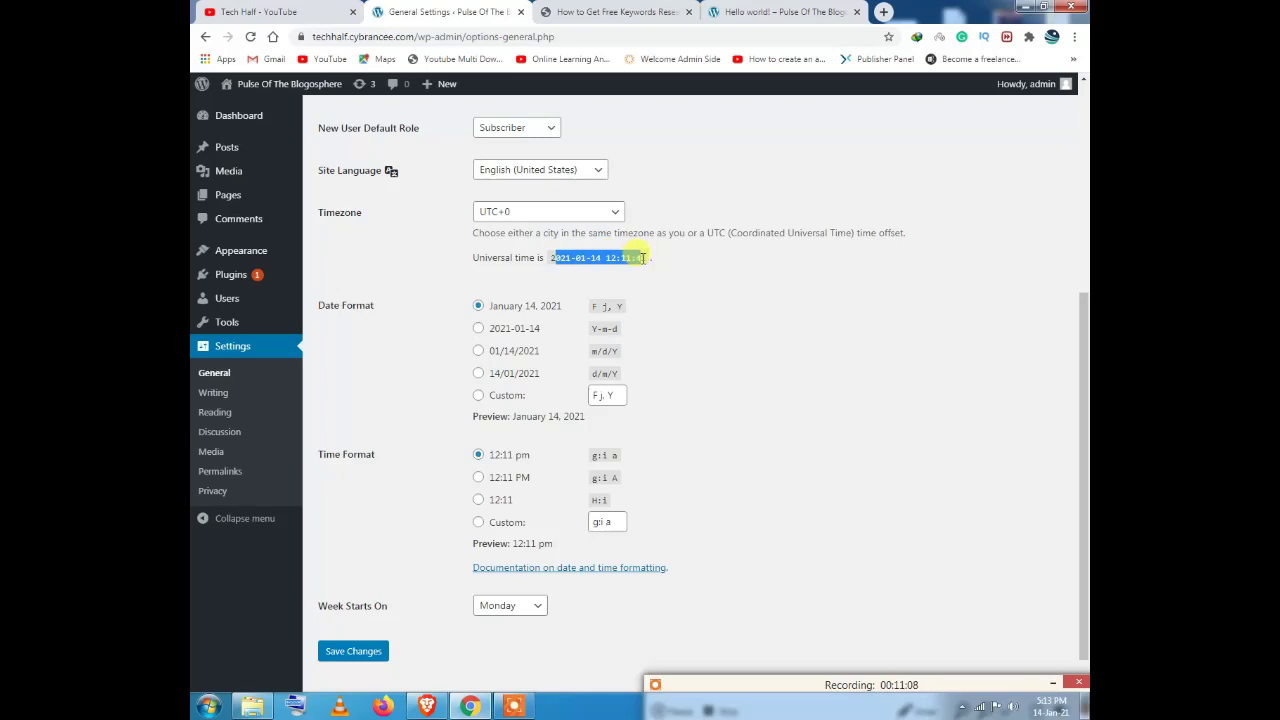
pyautogui.click(514, 416)
pyautogui.moveTo(514, 416); pyautogui.dragTo(585, 416)
# Step: Place the "Hello world!" browser tab beside the settings tab and highlight 2021/01/14 in the post's address
pyautogui.click(620, 10)
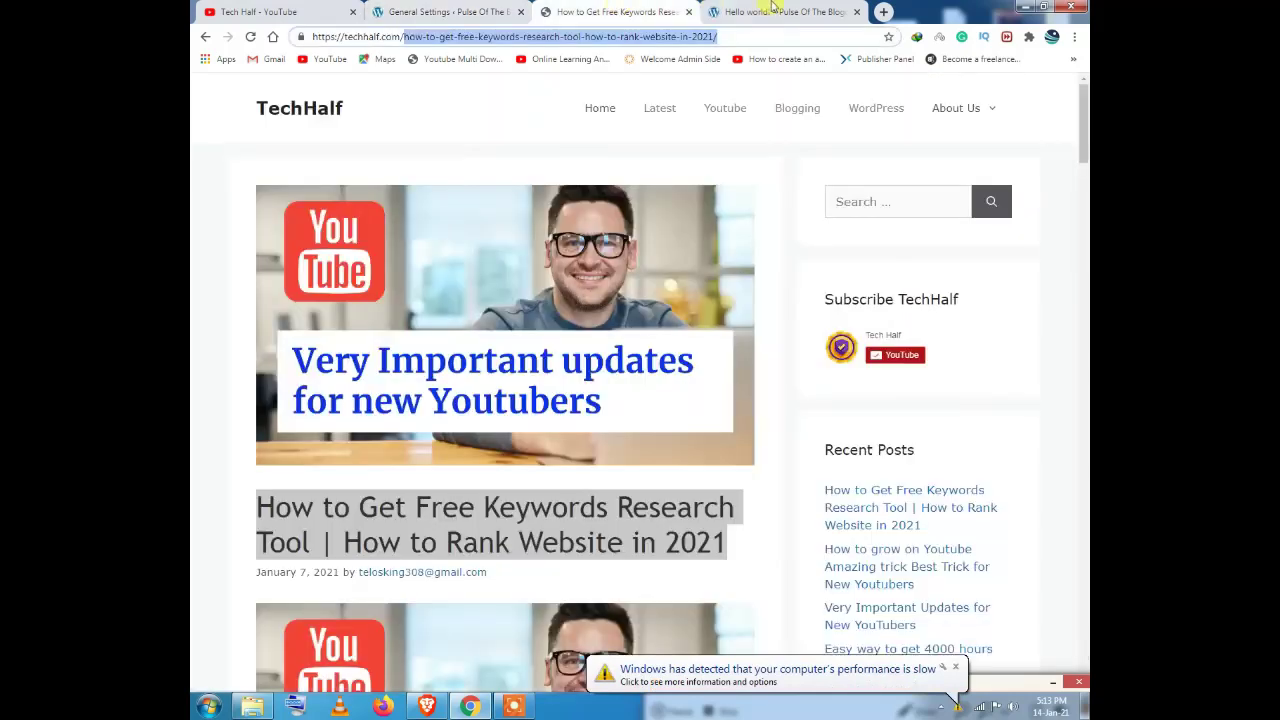
pyautogui.moveTo(773, 6); pyautogui.dragTo(600, 9)
pyautogui.moveTo(427, 38); pyautogui.dragTo(488, 38)
# Step: Look over the Date Format options in General Settings and compare them with the date in the "Hello world!" address
pyautogui.click(505, 11)
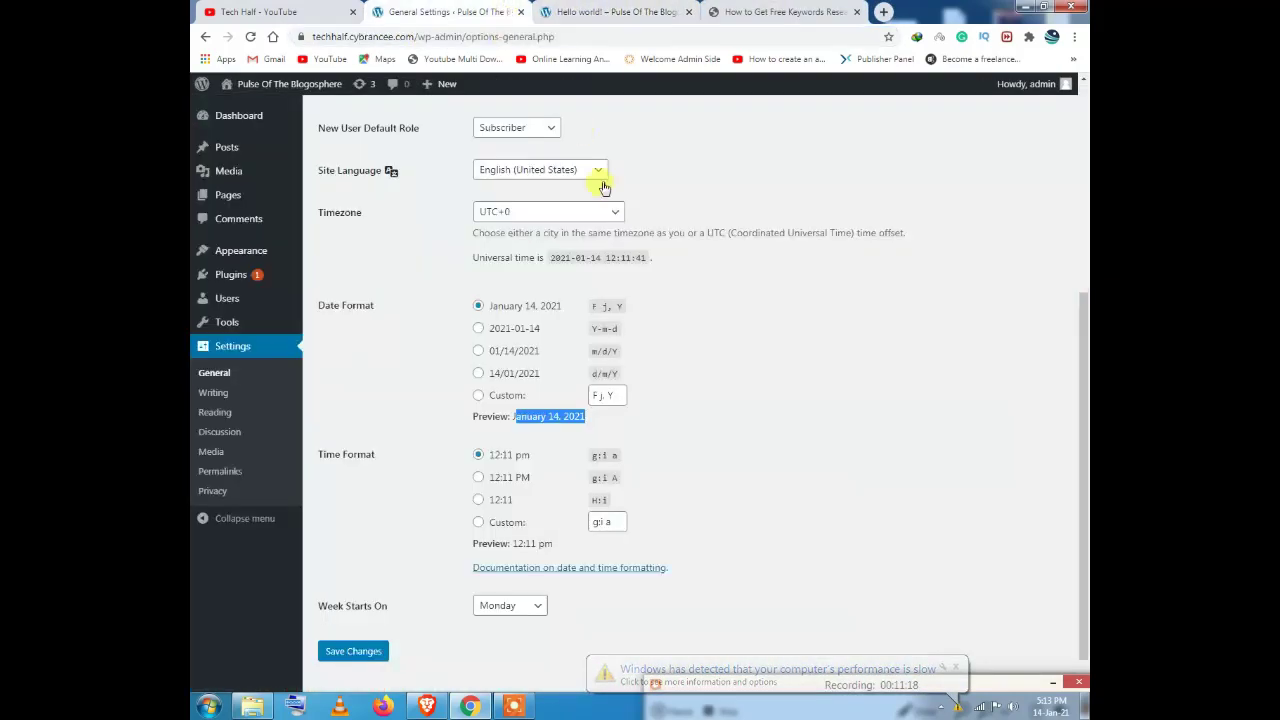
pyautogui.scroll(-1, 523, 420)
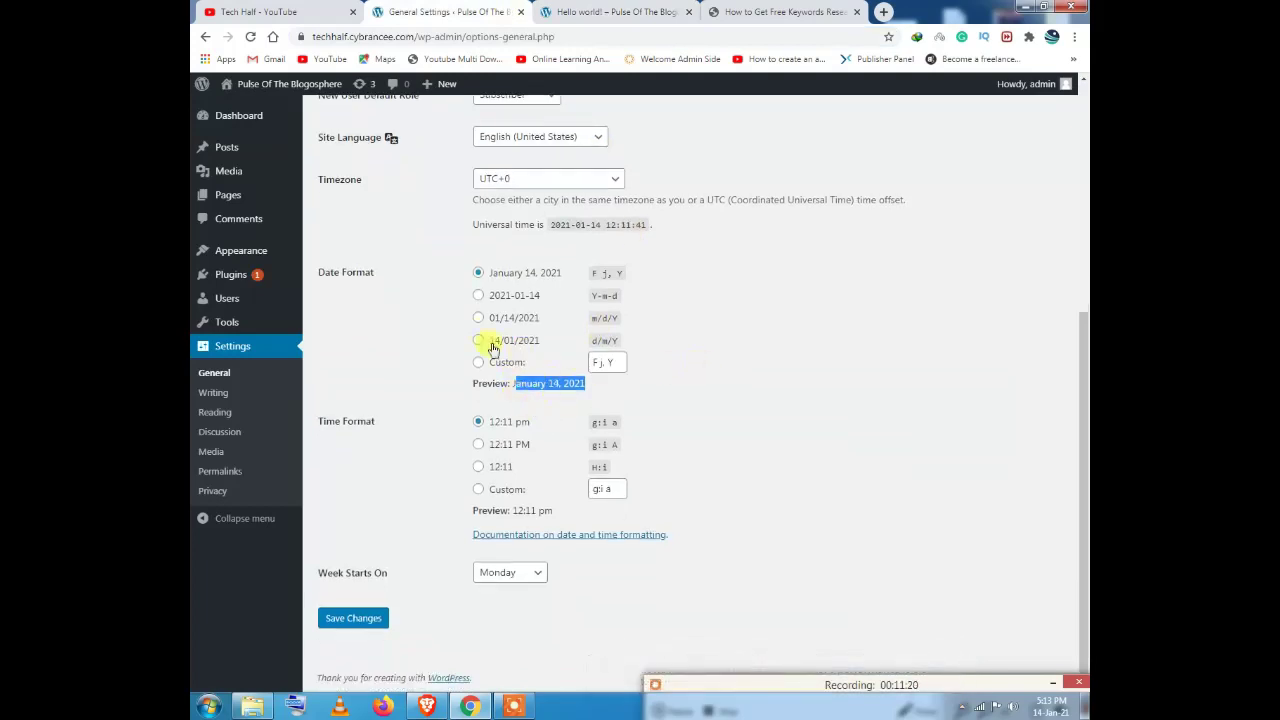
pyautogui.scroll(4, 580, 320)
pyautogui.scroll(-4, 674, 246)
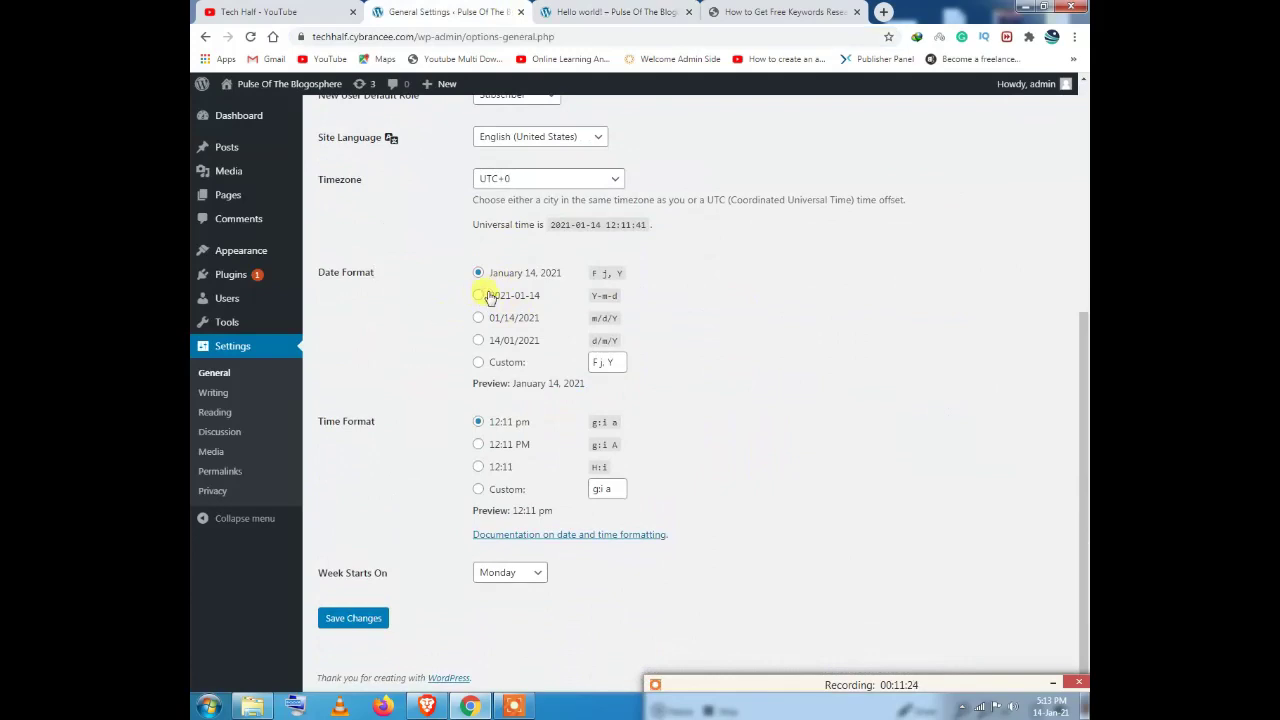
pyautogui.click(610, 11)
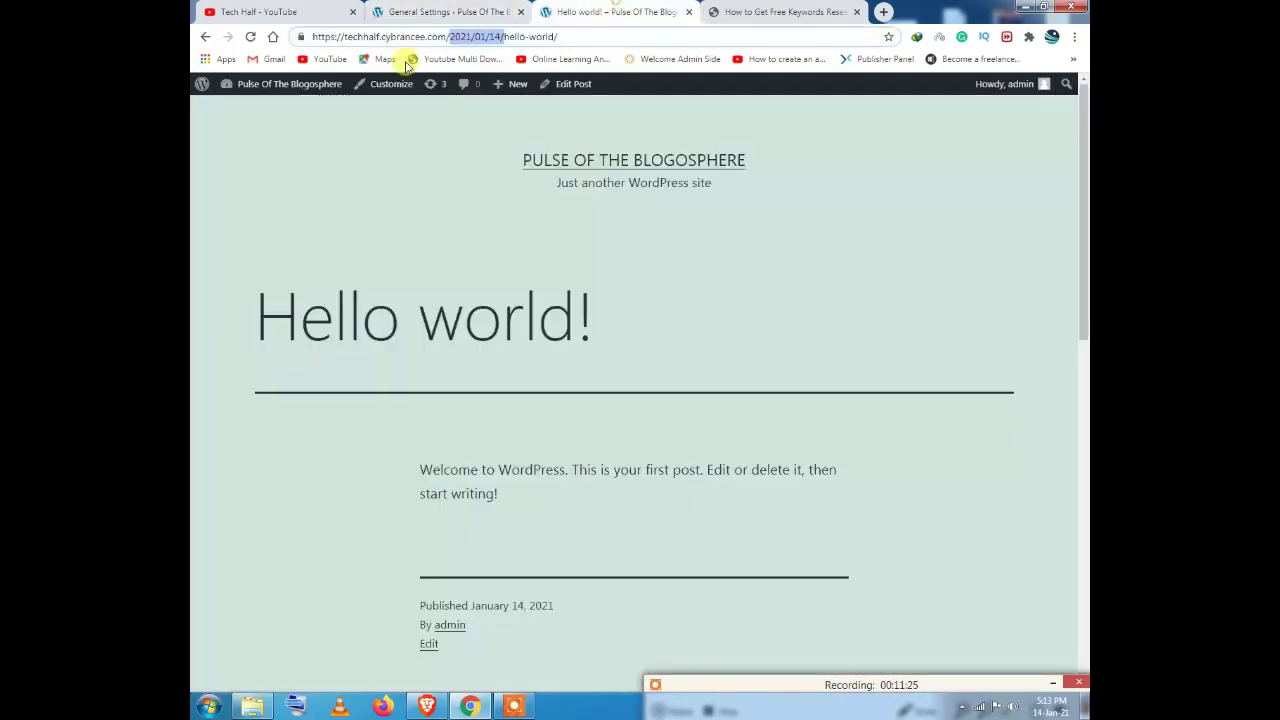
pyautogui.click(465, 11)
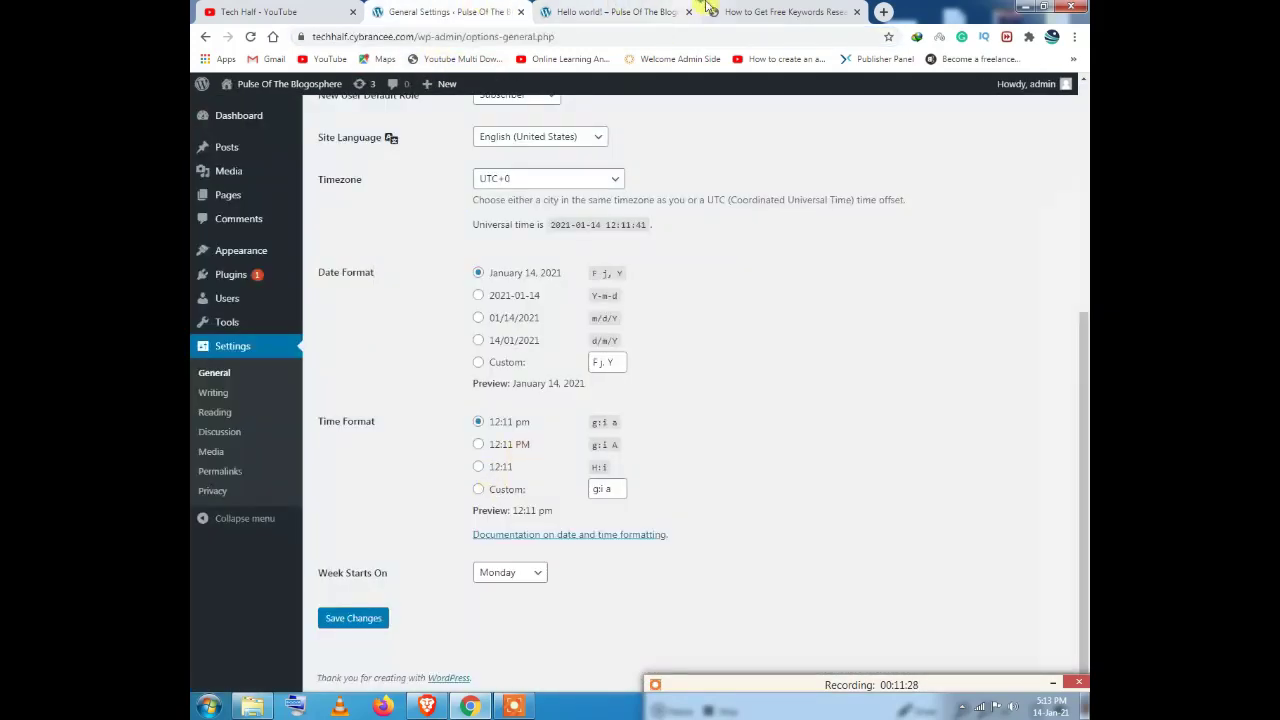
# Step: Look through the TechHalf keywords post, recheck the "Hello world!" post and return to General Settings
pyautogui.click(780, 11)
pyautogui.scroll(-5, 604, 352)
pyautogui.scroll(2, 408, 257)
pyautogui.moveTo(258, 155); pyautogui.dragTo(257, 216)
pyautogui.click(570, 12)
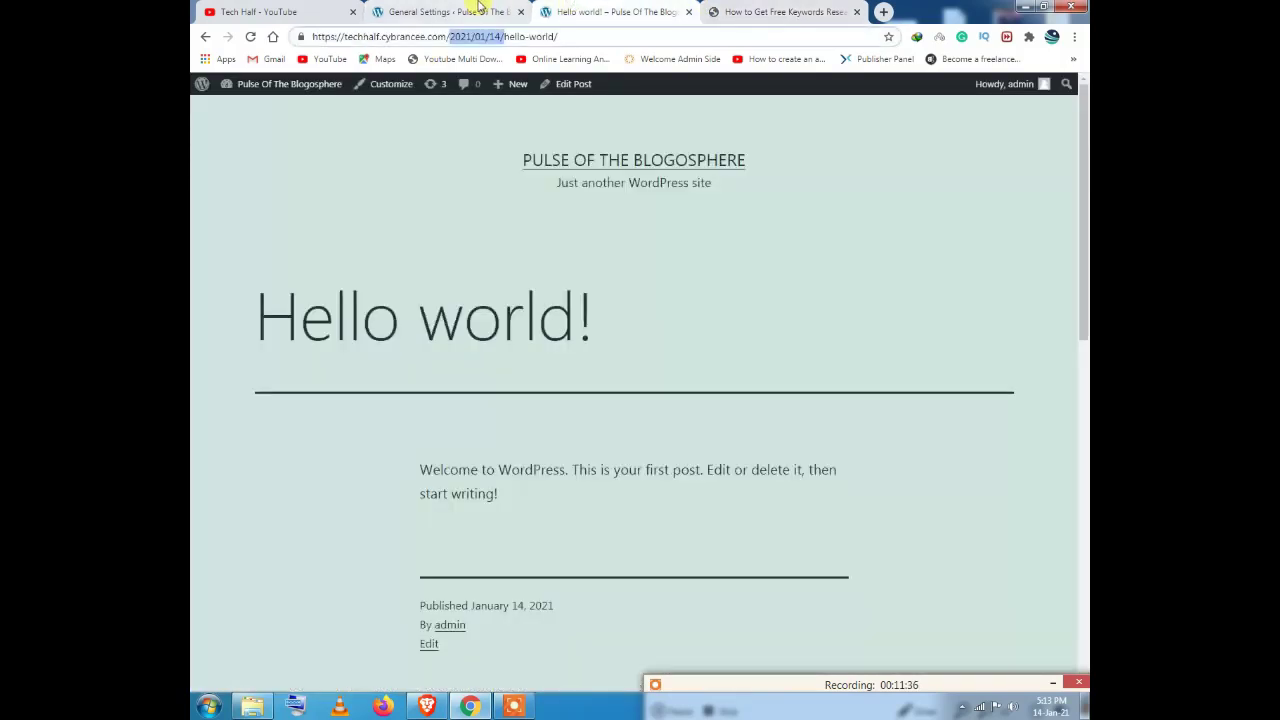
pyautogui.click(480, 12)
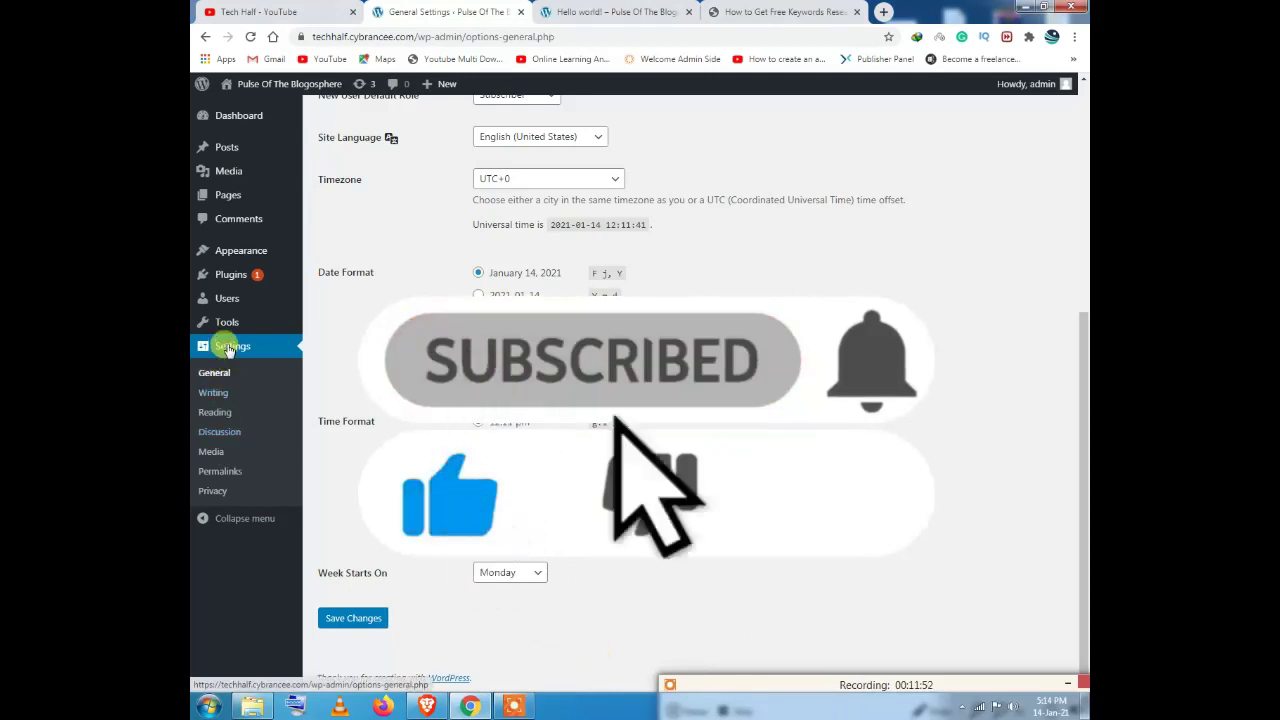
# Step: Open the Permalinks settings and highlight the date and slug in the "Hello world!" post's address for comparison
pyautogui.click(238, 472)
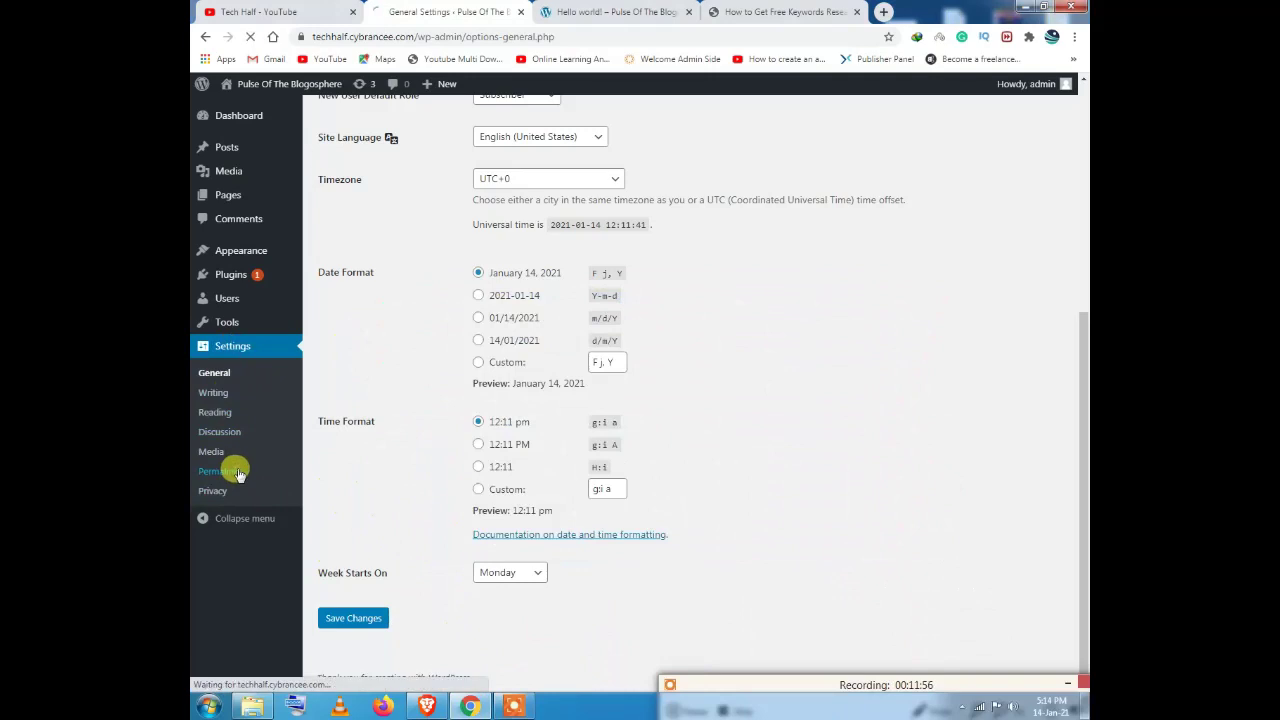
pyautogui.click(614, 11)
pyautogui.moveTo(449, 36); pyautogui.dragTo(614, 28)
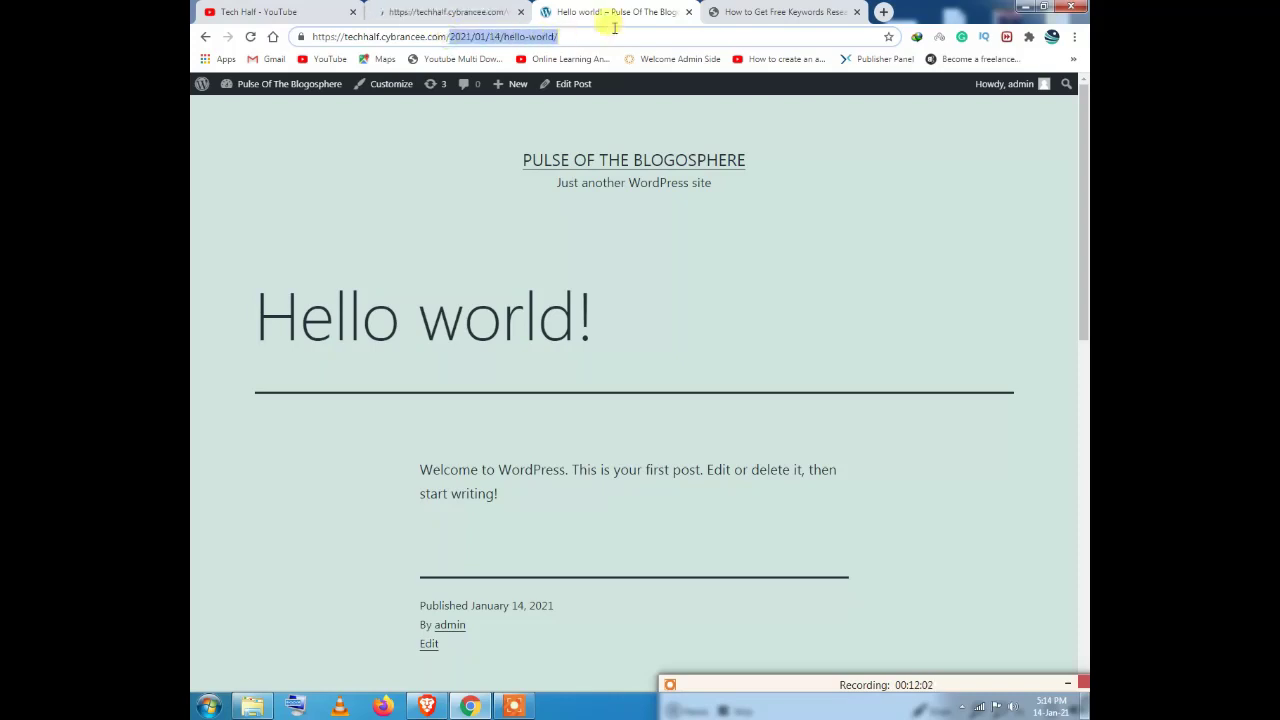
pyautogui.click(455, 35)
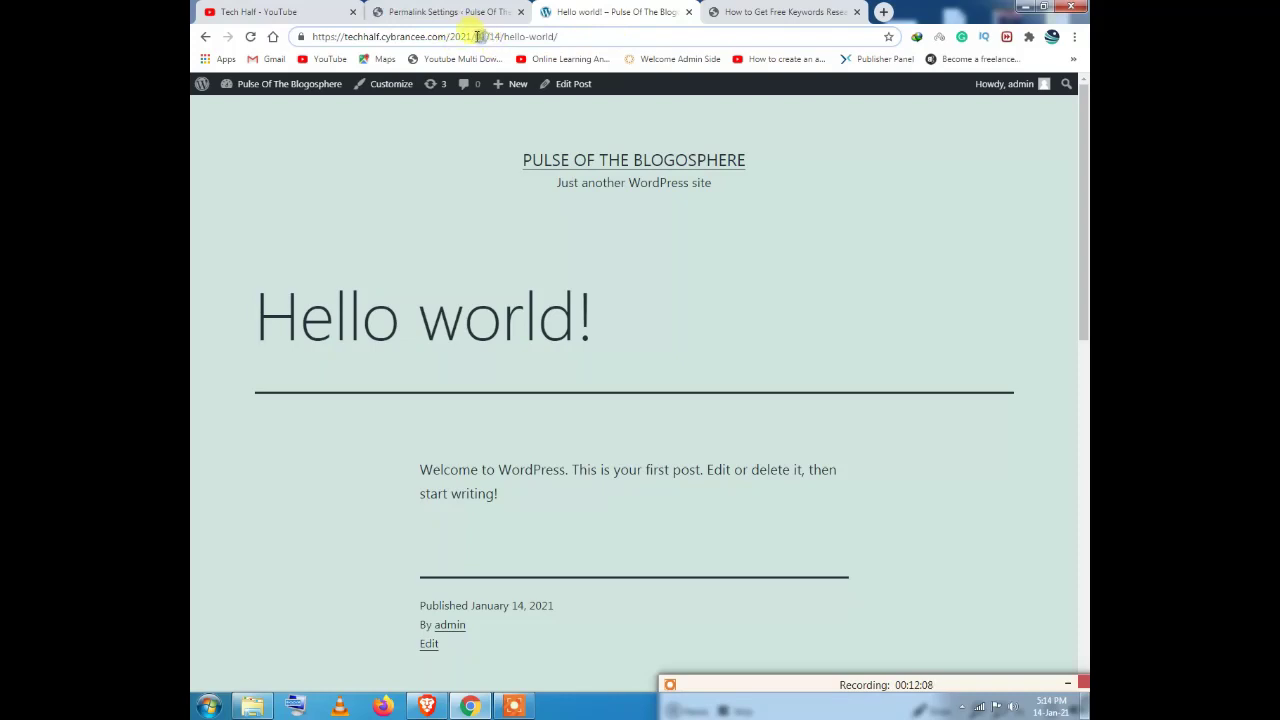
pyautogui.moveTo(477, 36); pyautogui.dragTo(557, 37)
pyautogui.moveTo(597, 286); pyautogui.dragTo(303, 286)
pyautogui.click(432, 11)
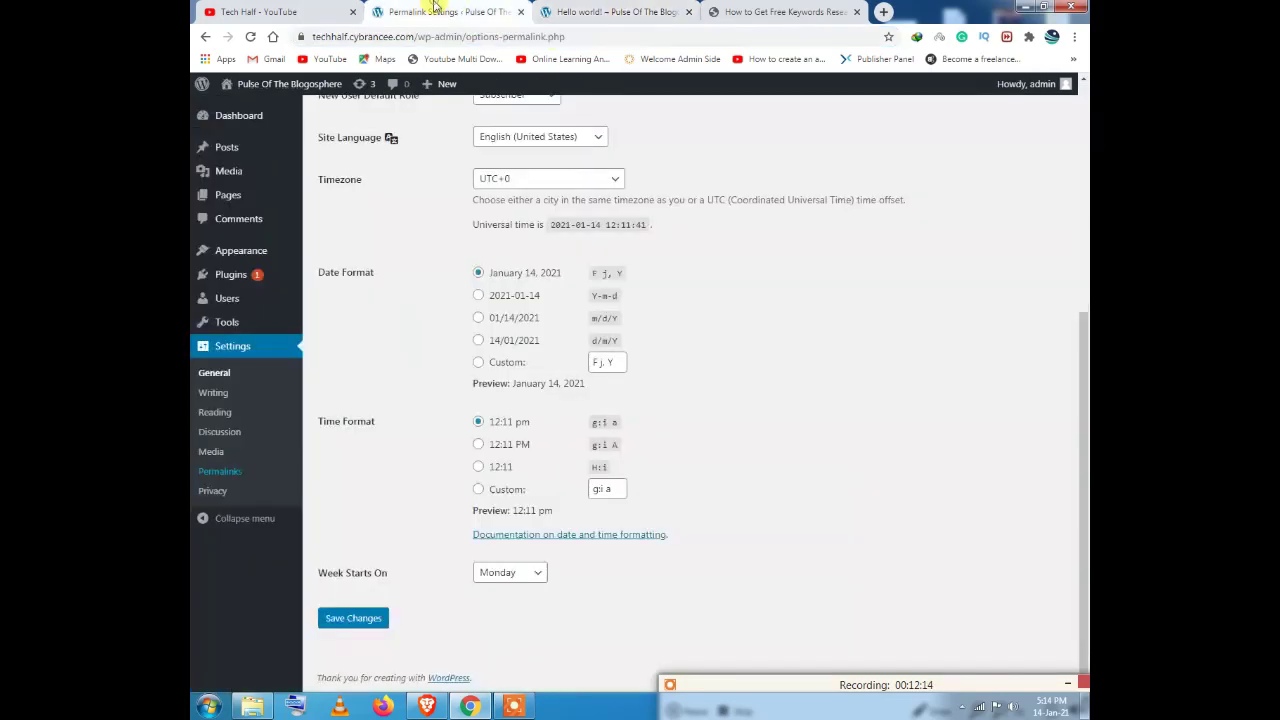
# Step: Highlight the slug in the TechHalf keywords post's address and return to Permalink Settings
pyautogui.click(731, 11)
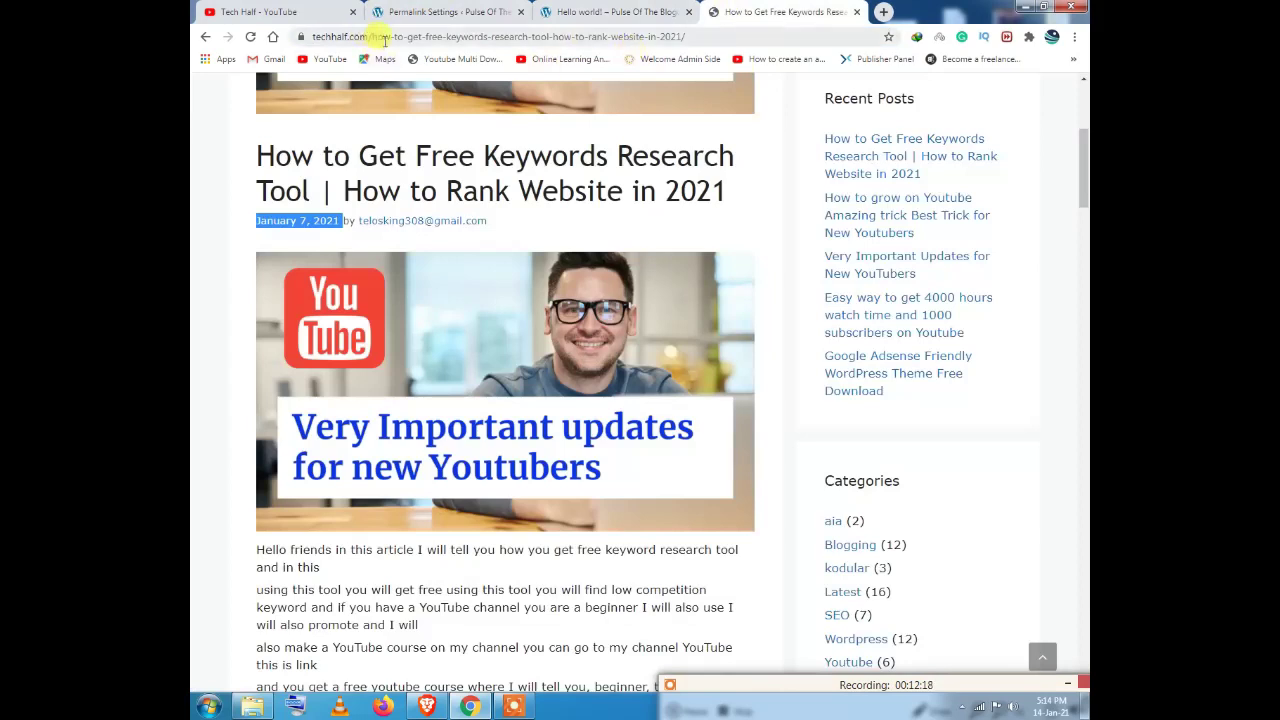
pyautogui.moveTo(375, 34); pyautogui.dragTo(690, 36)
pyautogui.click(450, 11)
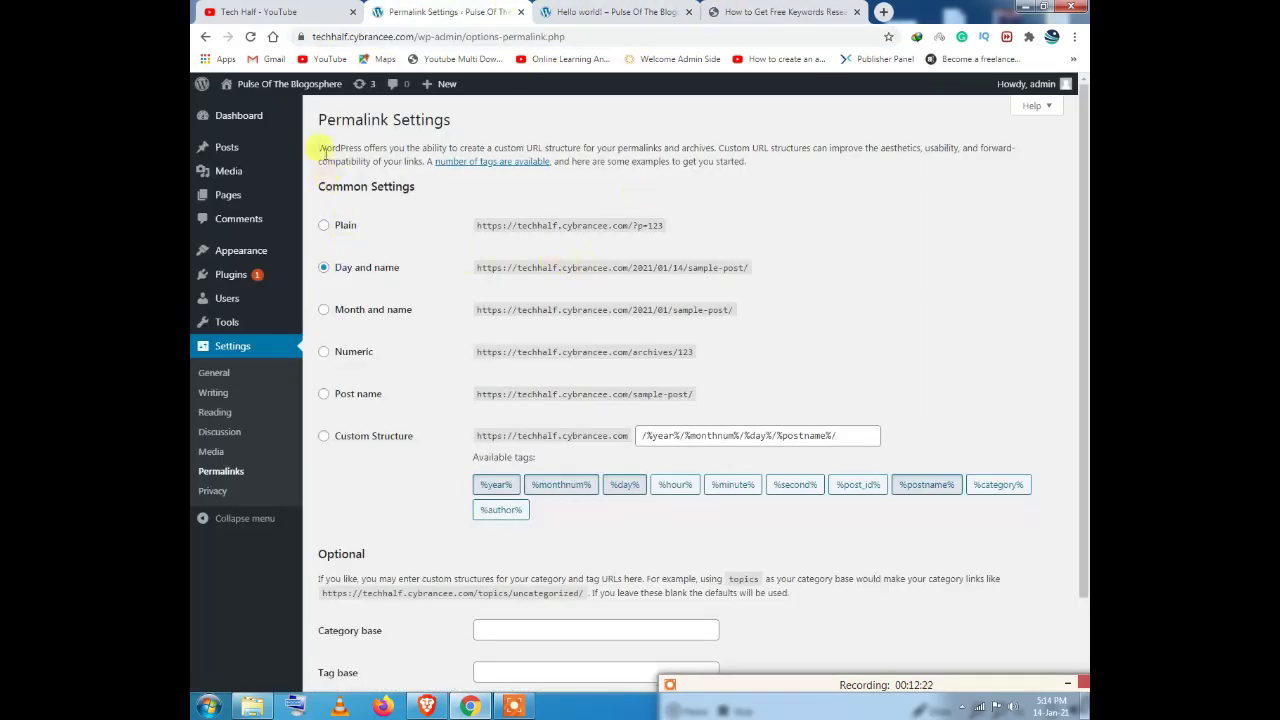
# Step: Highlight the ?p=123 part of the Plain structure's example address in Permalink Settings
pyautogui.click(221, 472)
pyautogui.moveTo(477, 225); pyautogui.dragTo(674, 226)
pyautogui.click(645, 226)
pyautogui.click(660, 225)
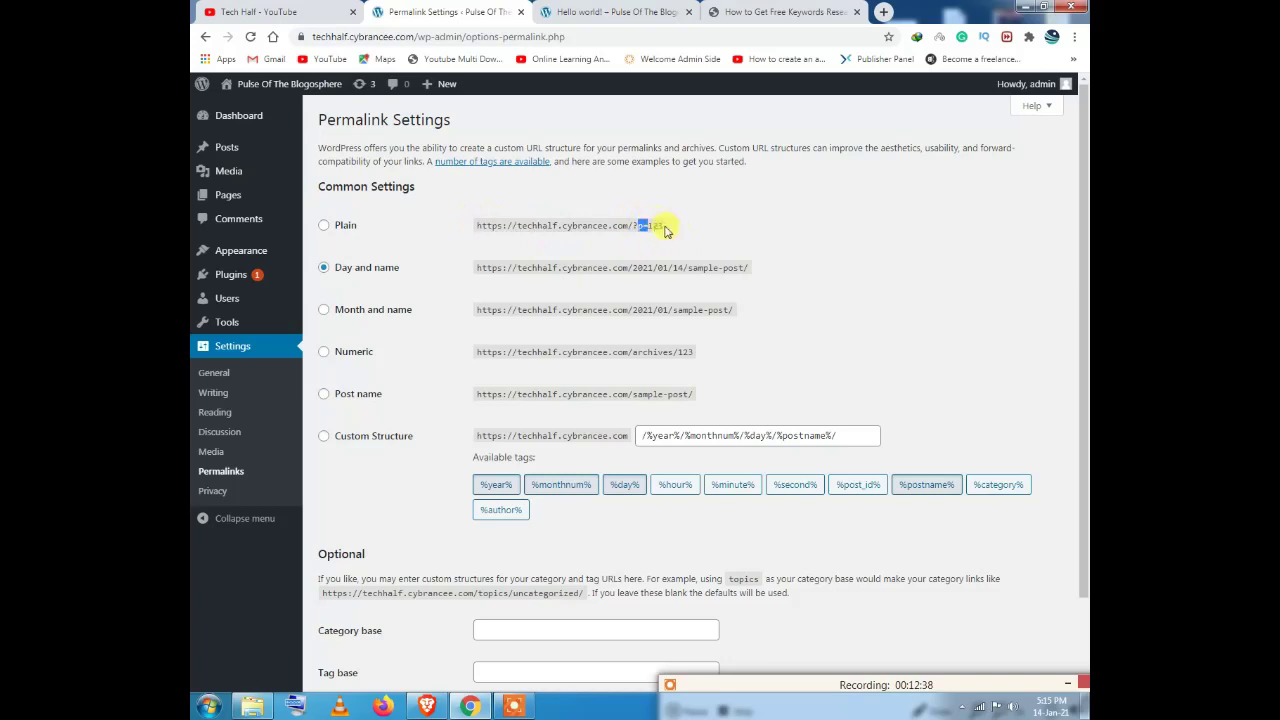
# Step: Set the permalink structure to Plain and save the changes
pyautogui.click(345, 226)
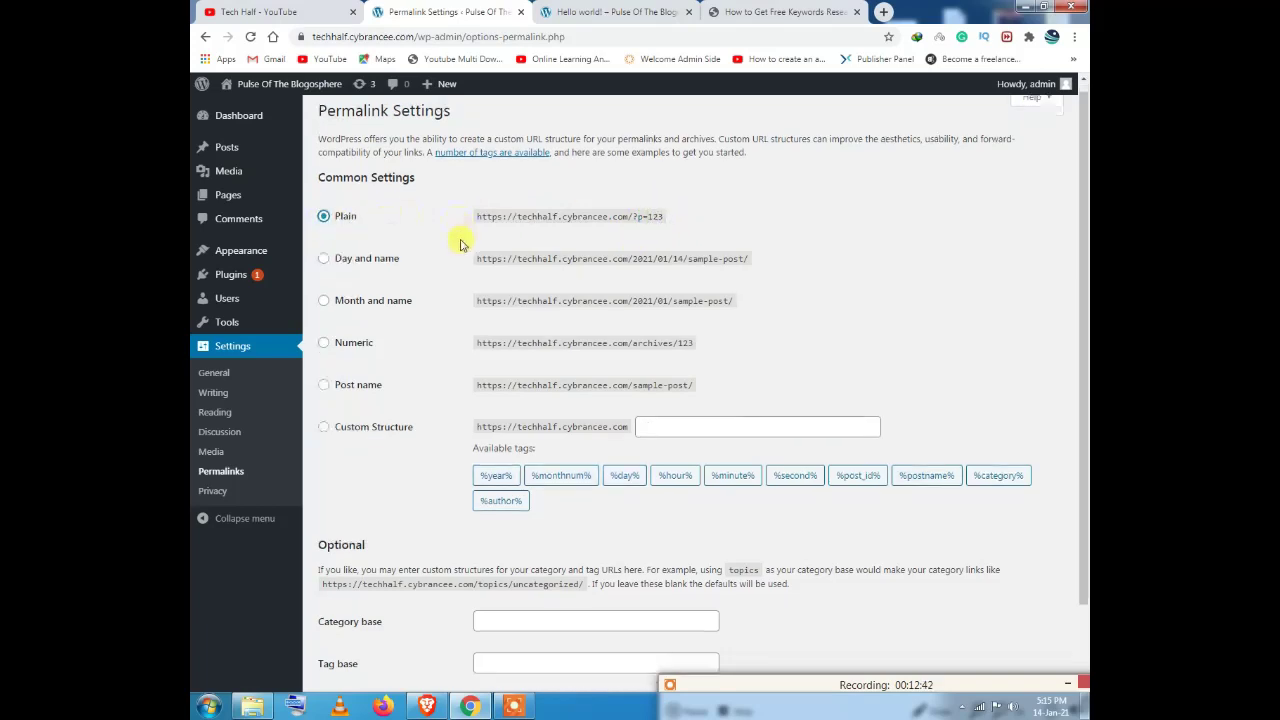
pyautogui.scroll(-3, 457, 249)
pyautogui.click(358, 619)
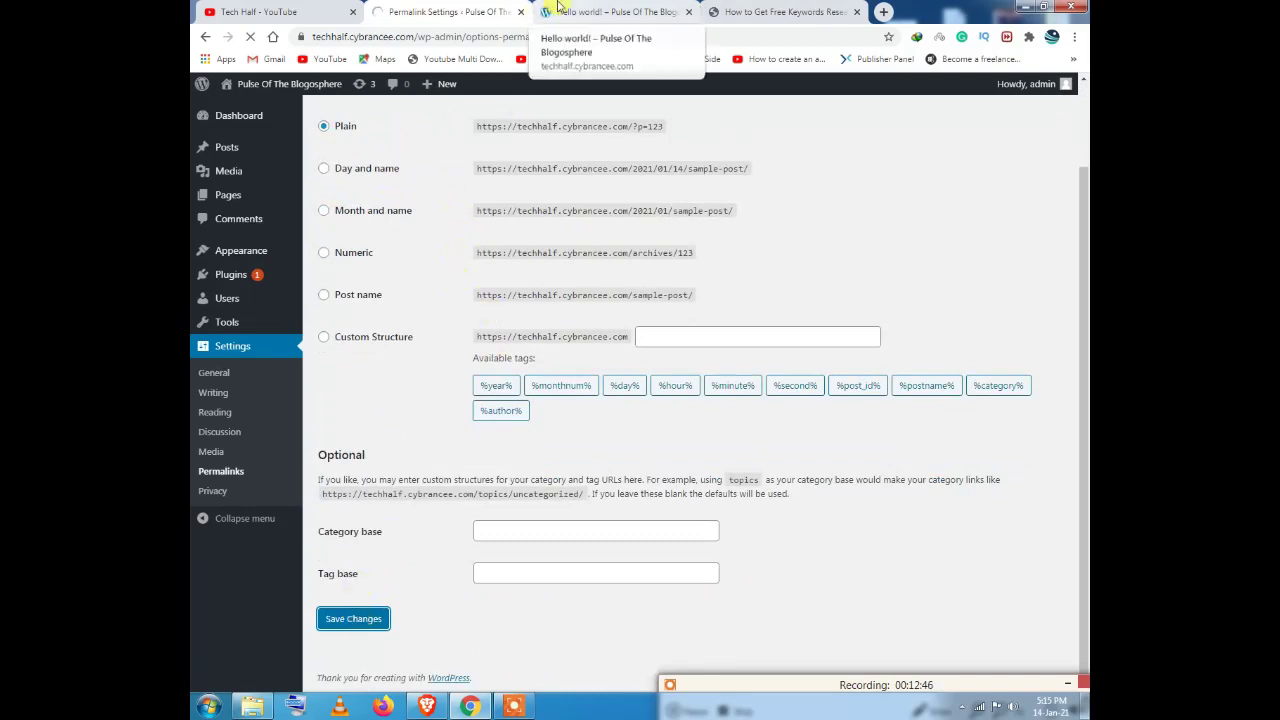
# Step: Reload the "Hello world!" post to check its address under the Plain permalink structure
pyautogui.click(560, 11)
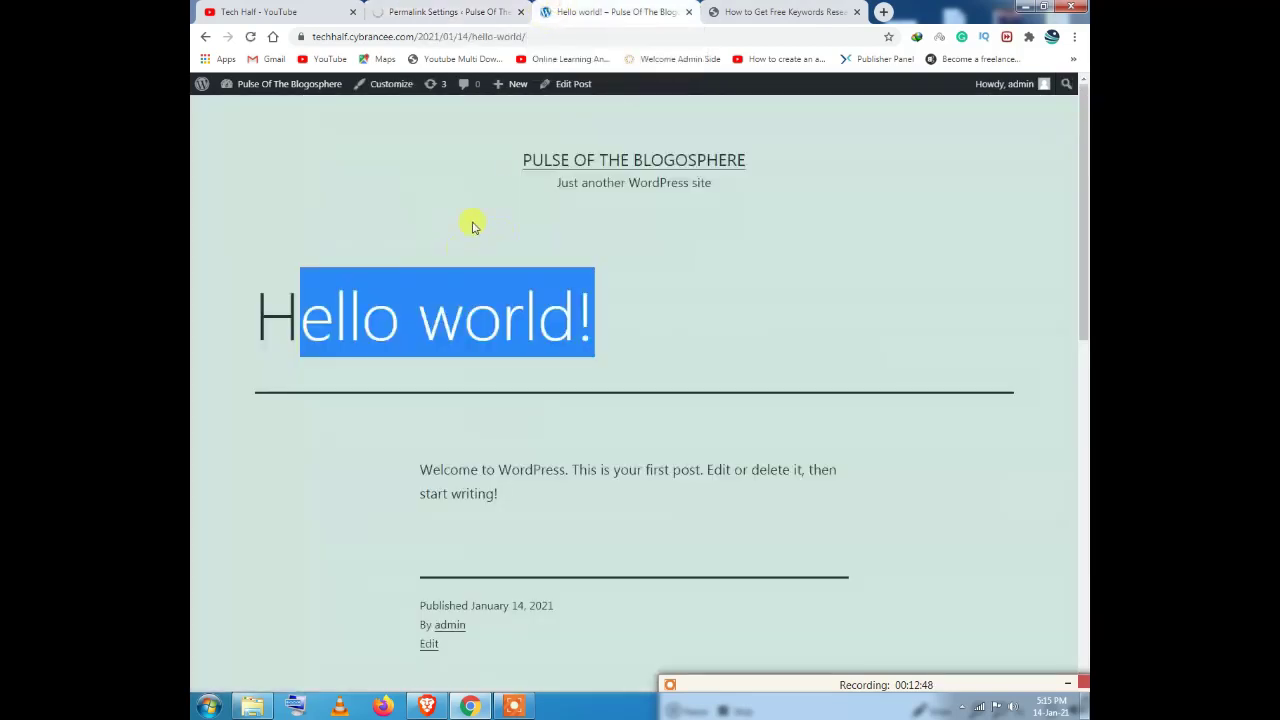
pyautogui.click(473, 225)
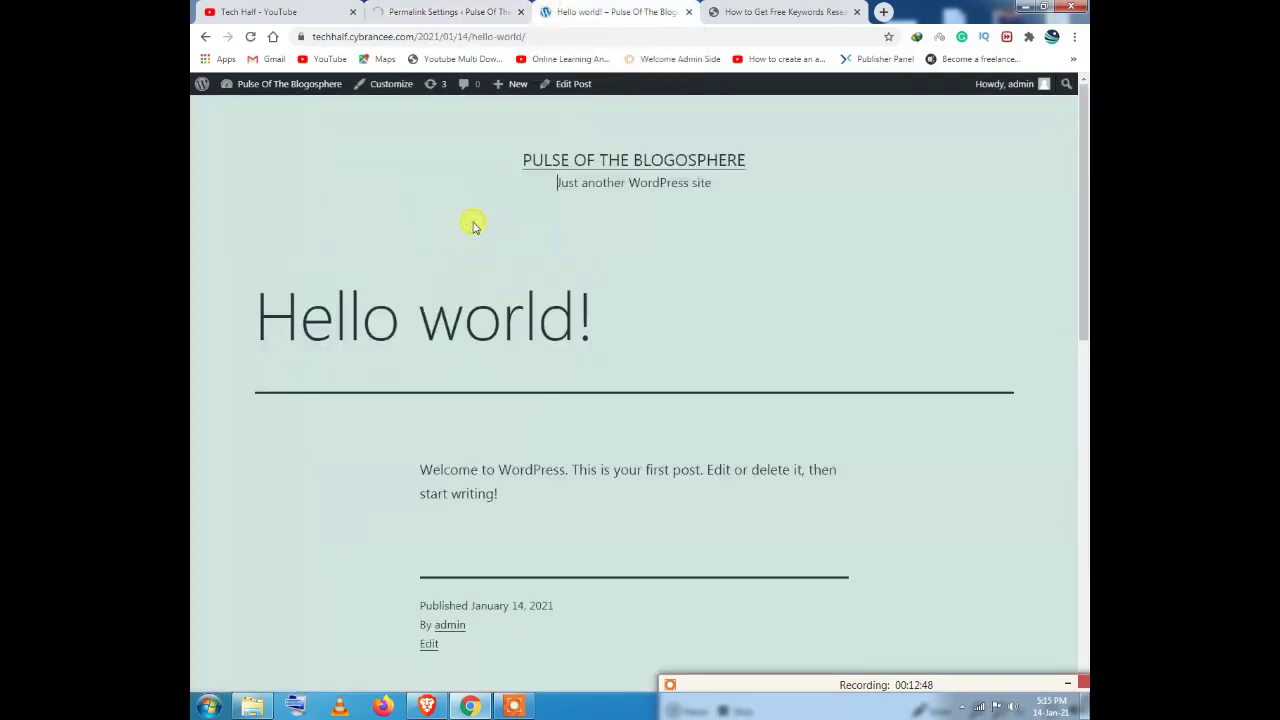
pyautogui.click(472, 19)
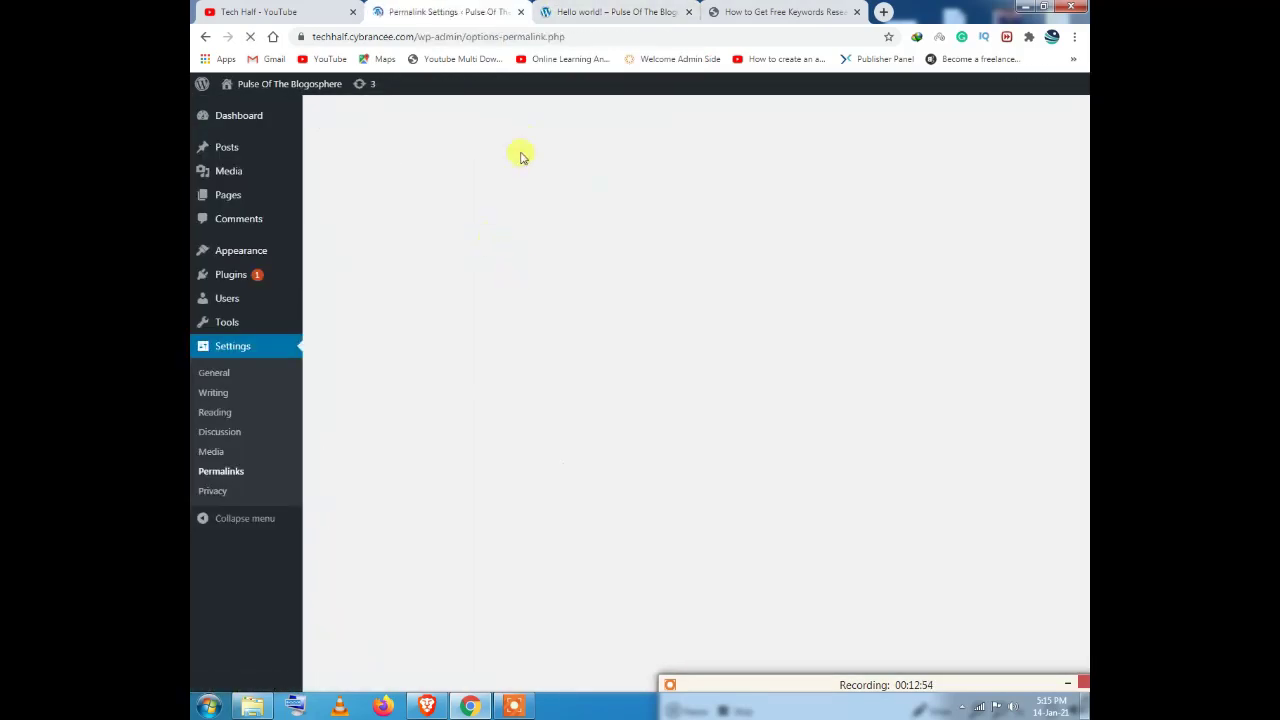
pyautogui.click(612, 12)
pyautogui.click(251, 38)
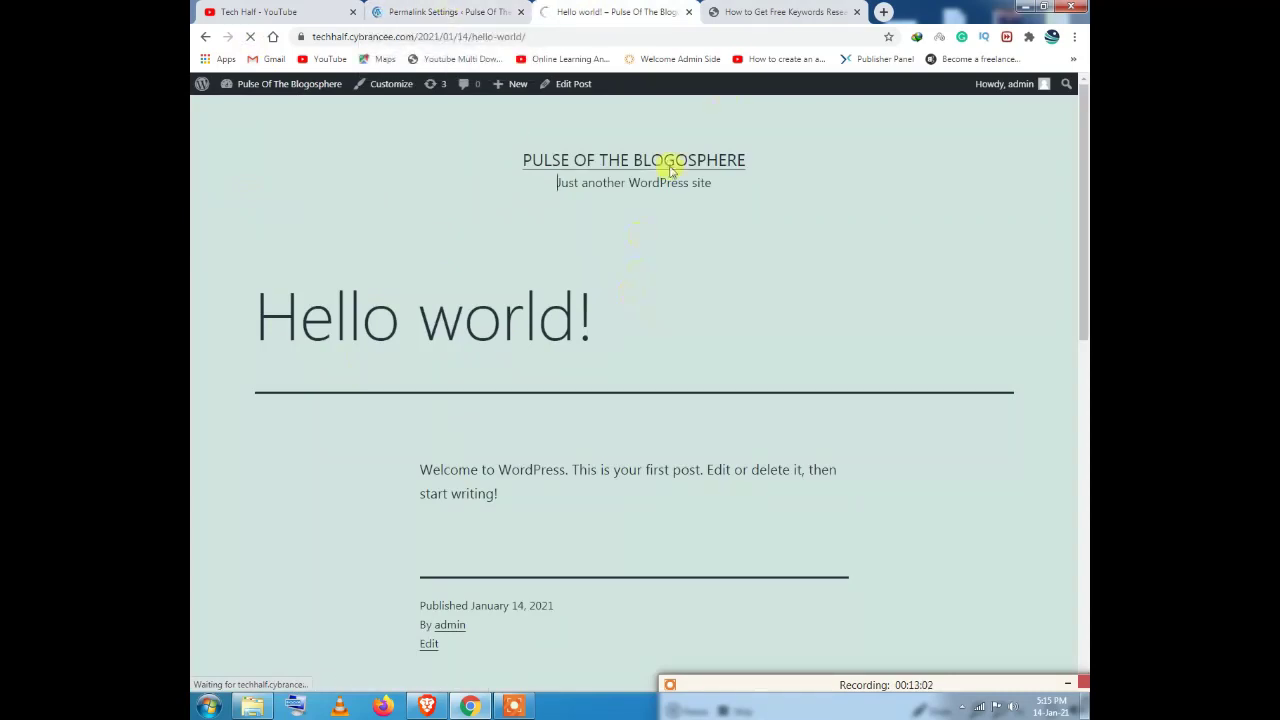
pyautogui.click(455, 10)
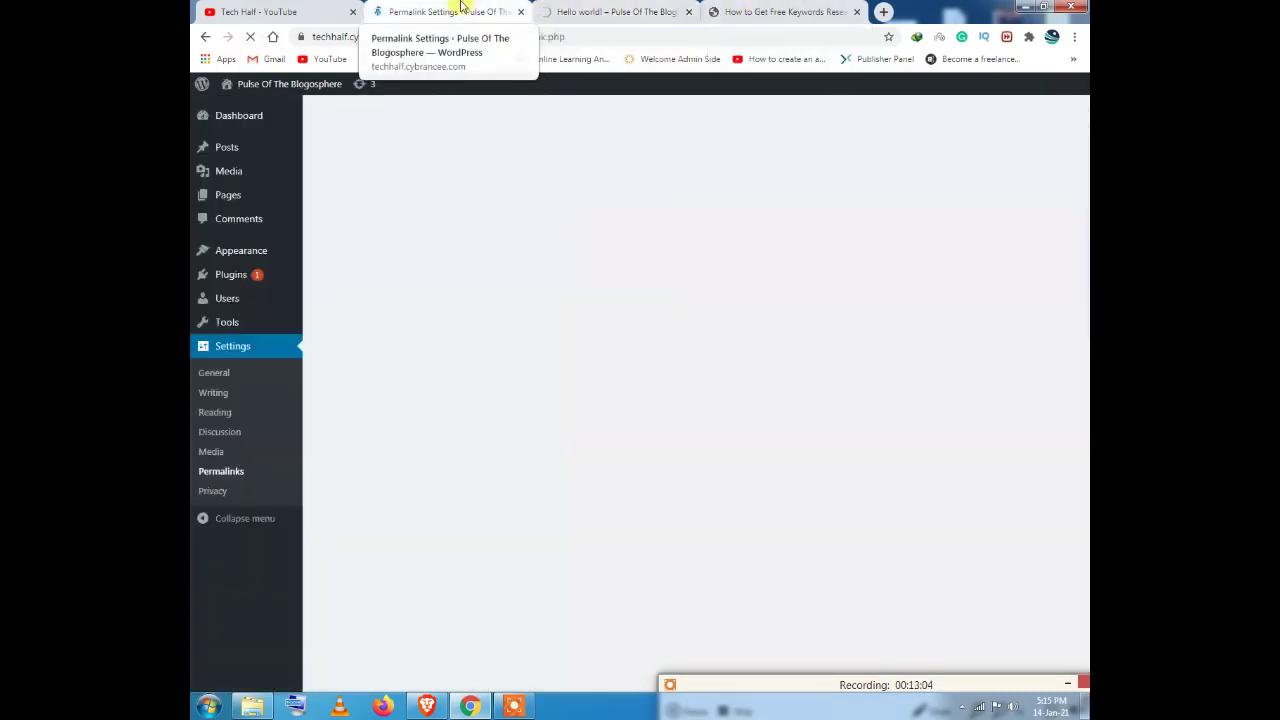
pyautogui.click(590, 9)
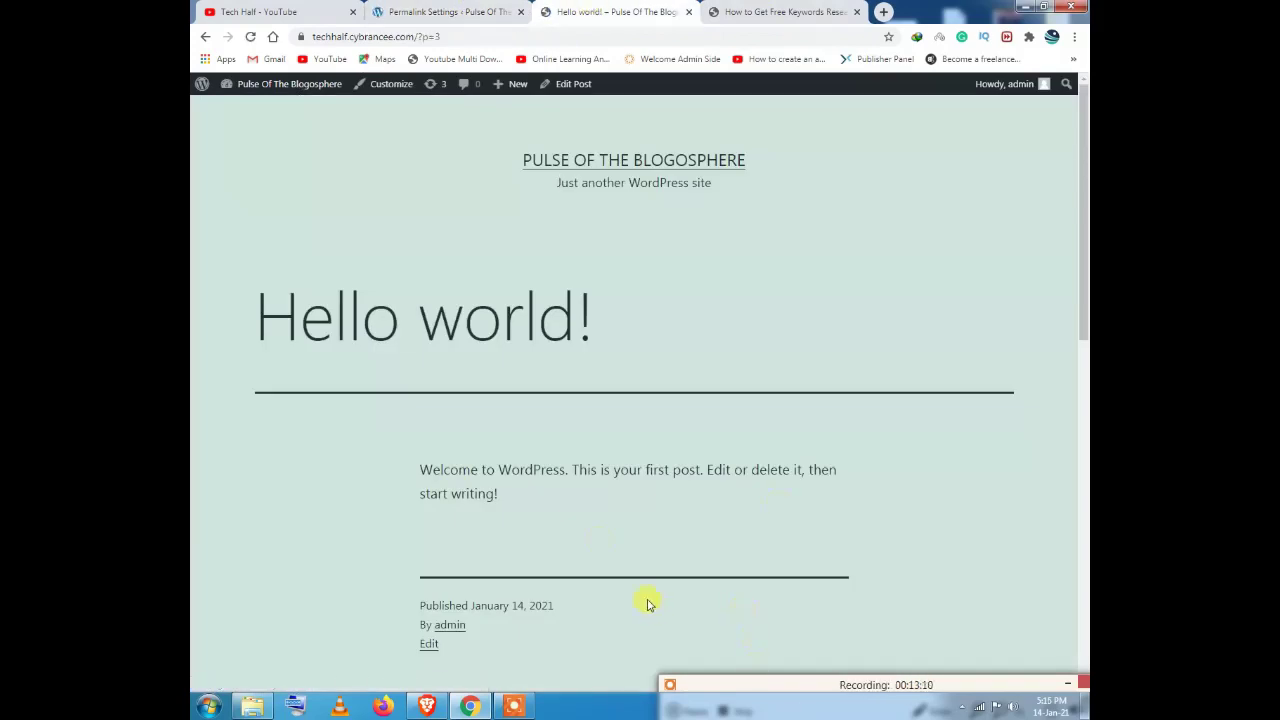
# Step: Highlight ?p=3 in the "Hello world!" post's address, reload the post and compare the address with its title
pyautogui.moveTo(453, 34); pyautogui.dragTo(423, 36)
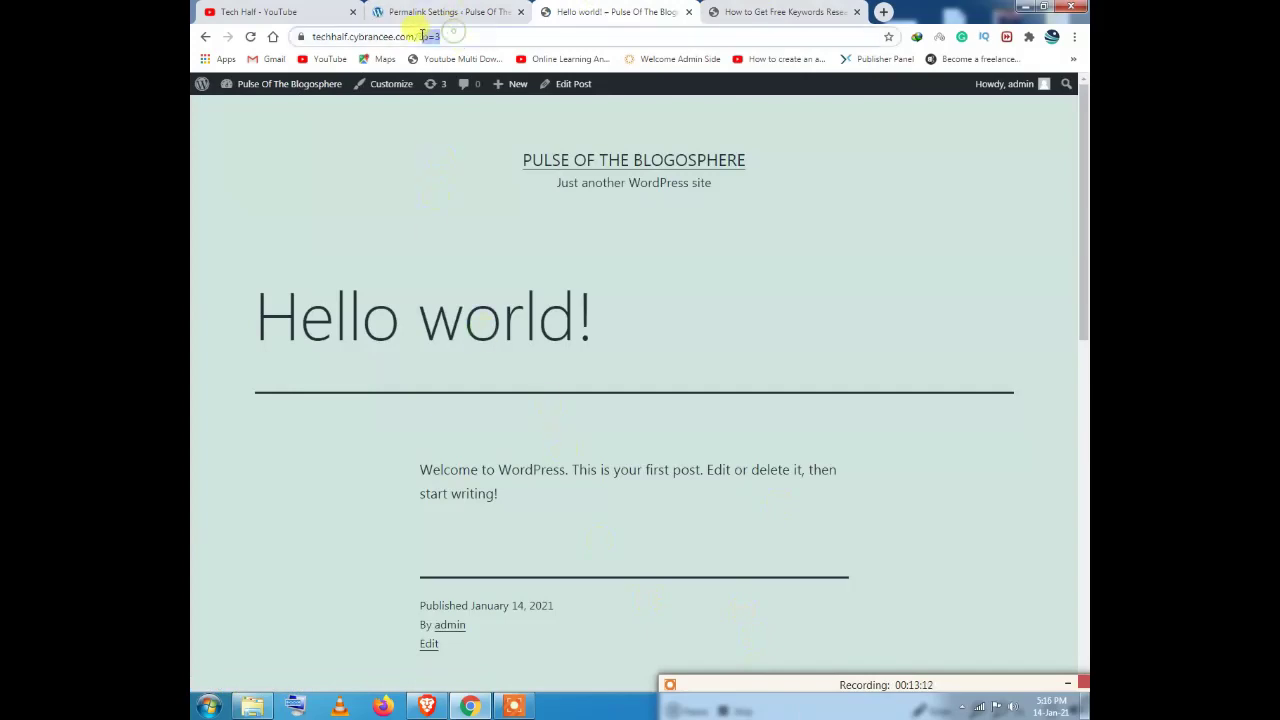
pyautogui.click(471, 36)
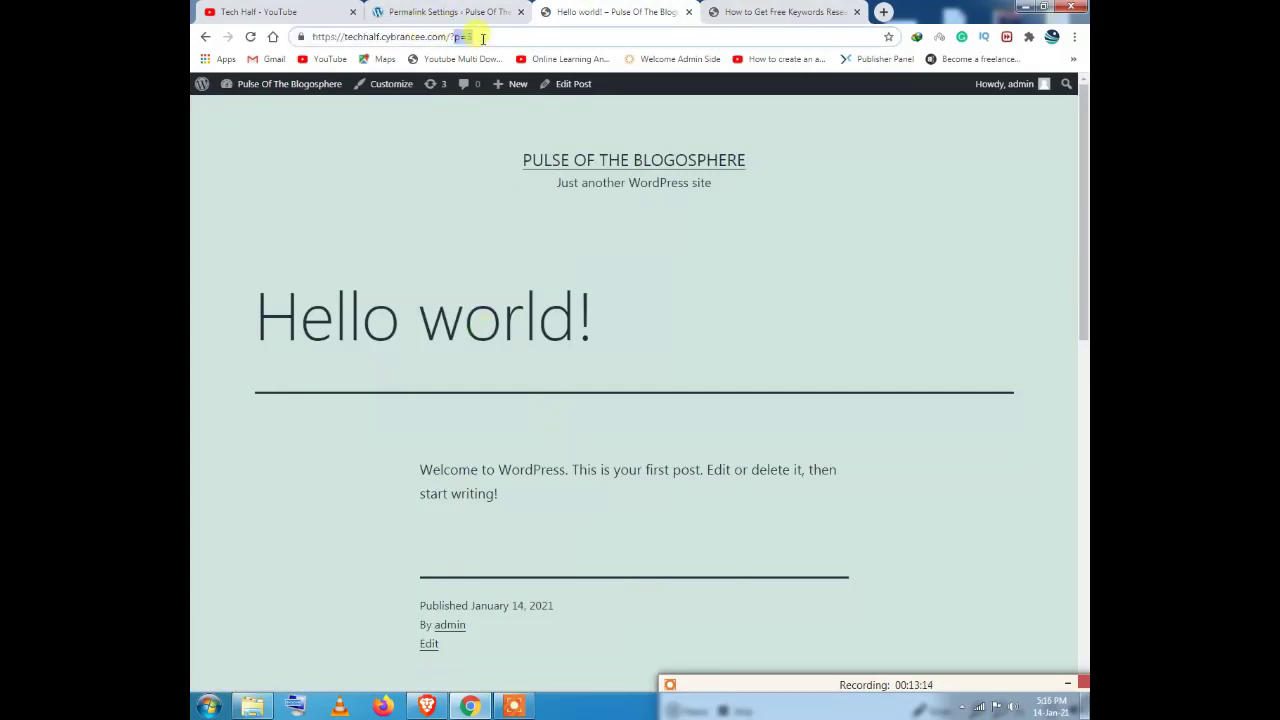
pyautogui.click(252, 37)
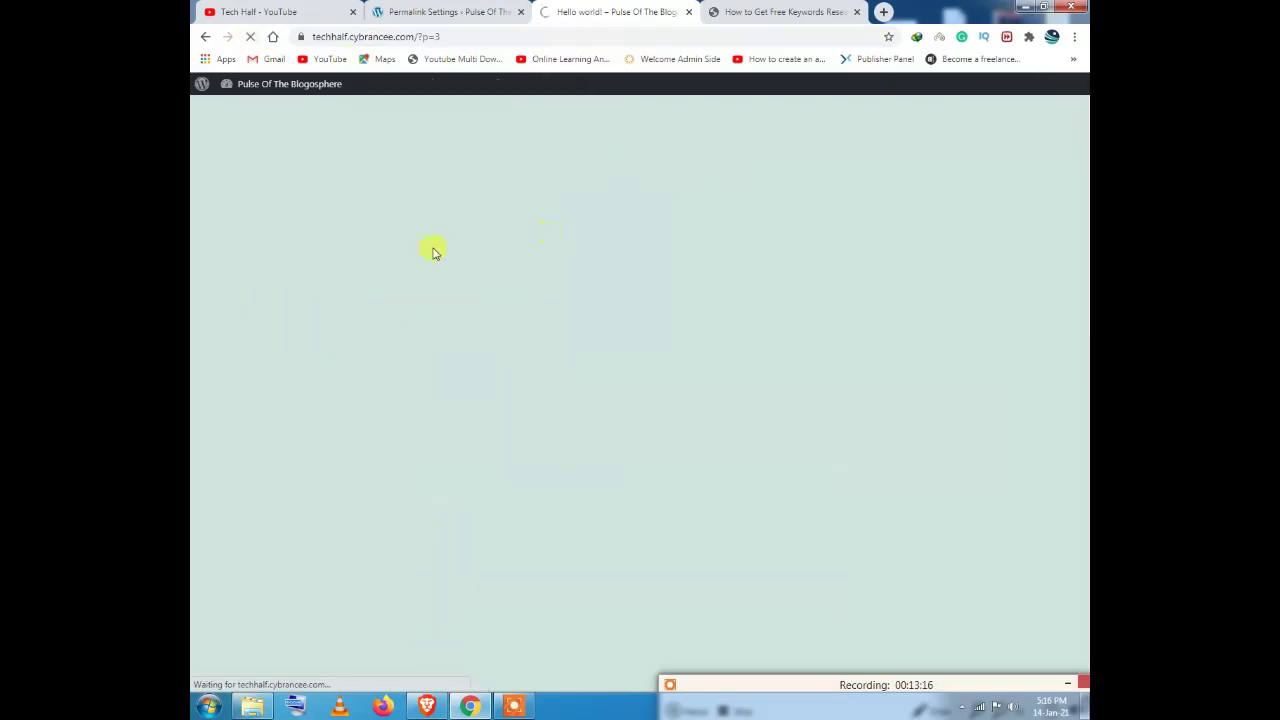
pyautogui.moveTo(440, 36); pyautogui.dragTo(420, 37)
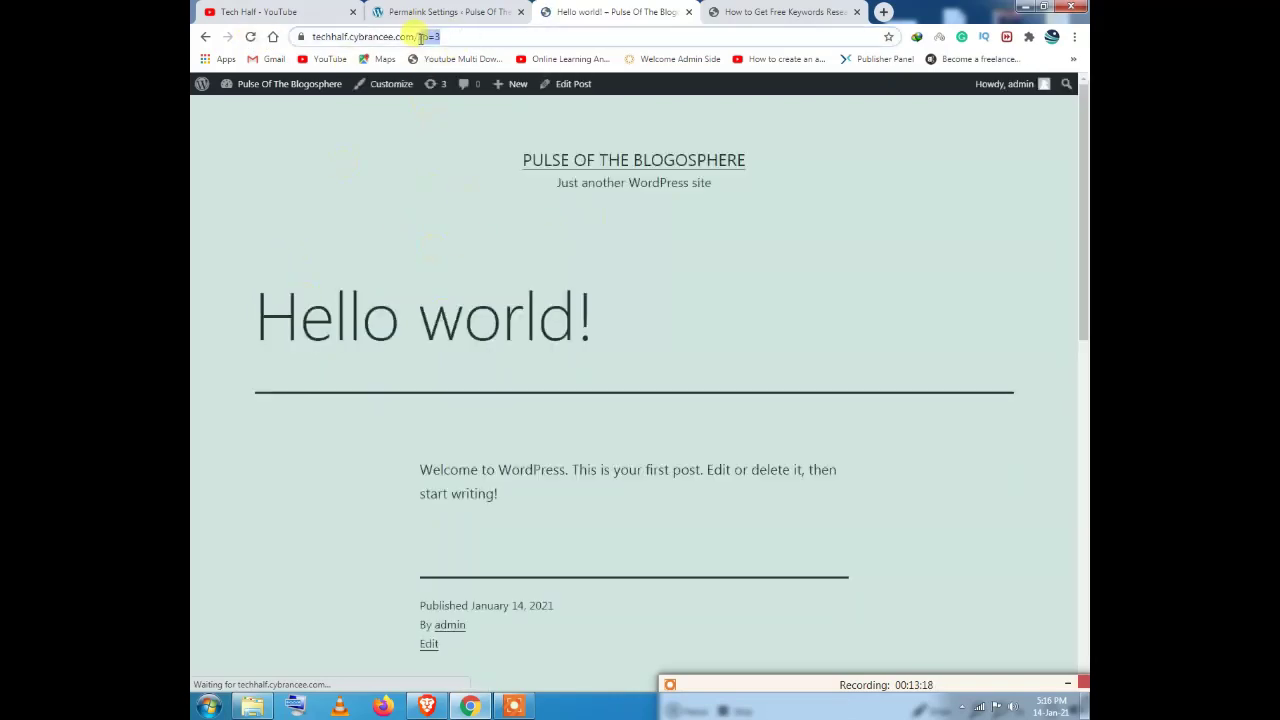
pyautogui.moveTo(590, 302); pyautogui.dragTo(336, 290)
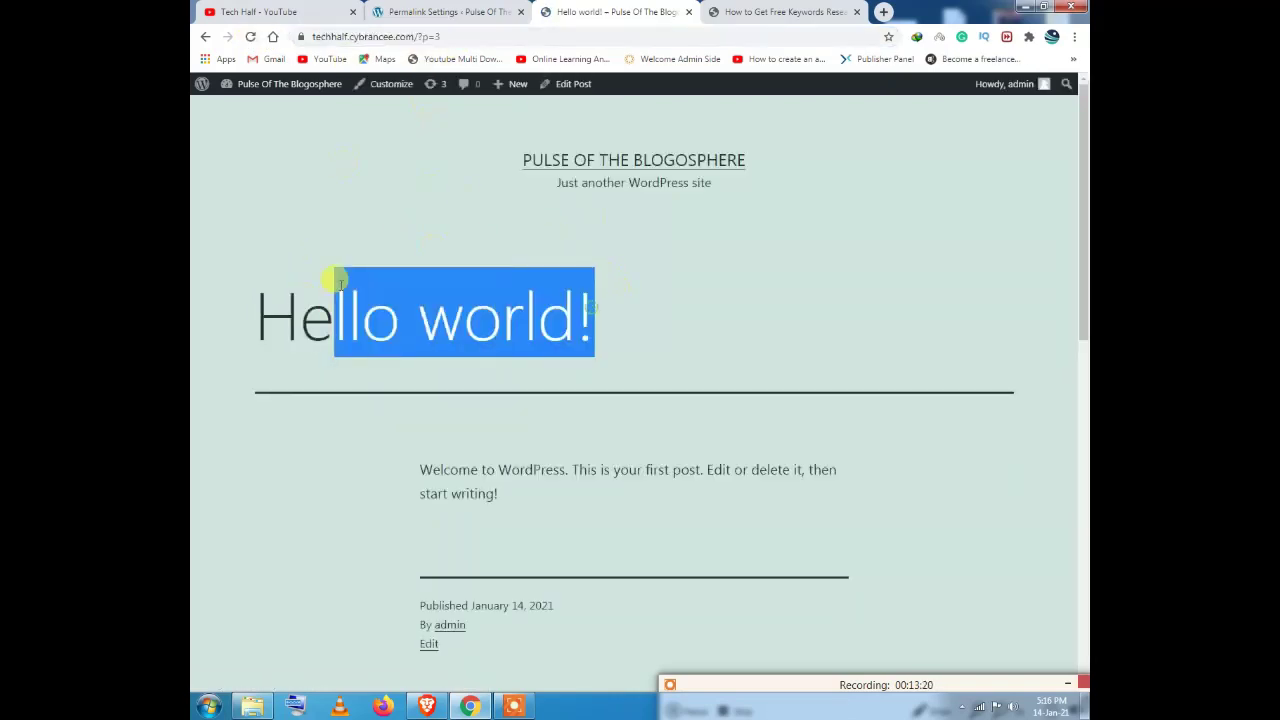
pyautogui.moveTo(445, 36); pyautogui.dragTo(420, 36)
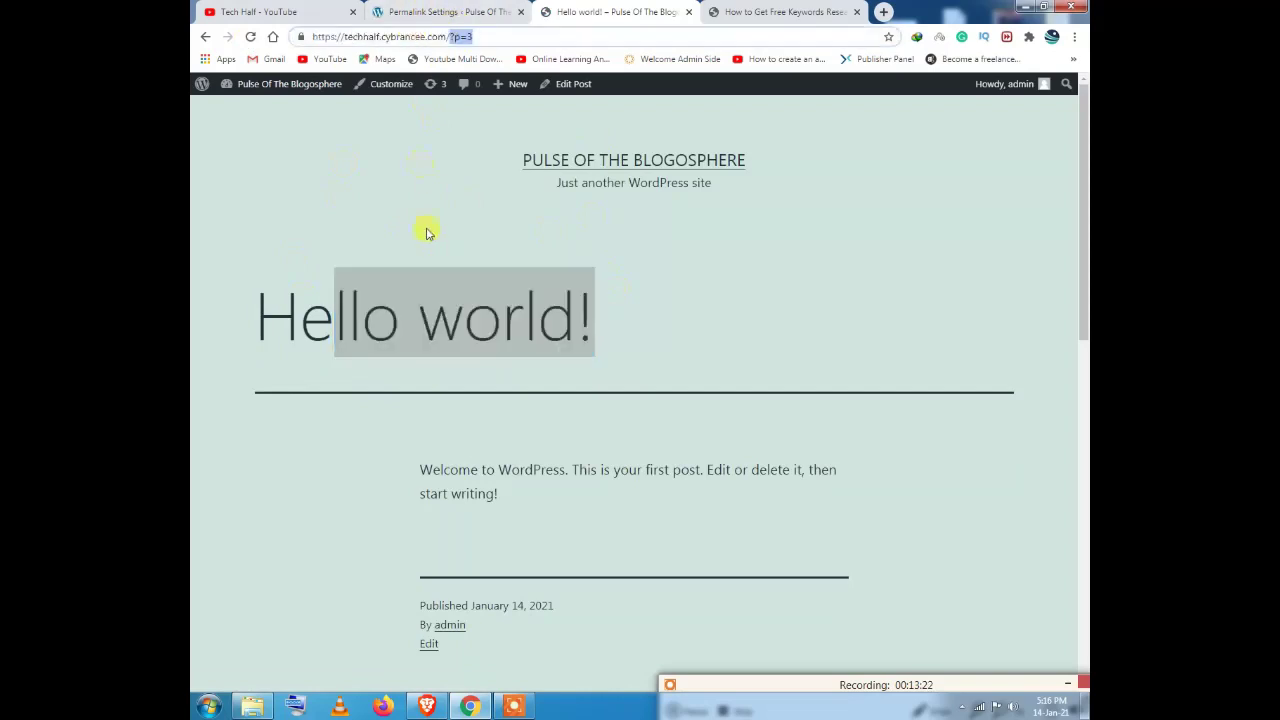
pyautogui.scroll(-7, 425, 235)
pyautogui.scroll(3, 414, 240)
# Step: Compare the Permalink Settings options with the slug in the TechHalf keywords post's address
pyautogui.click(428, 6)
pyautogui.scroll(-1, 618, 440)
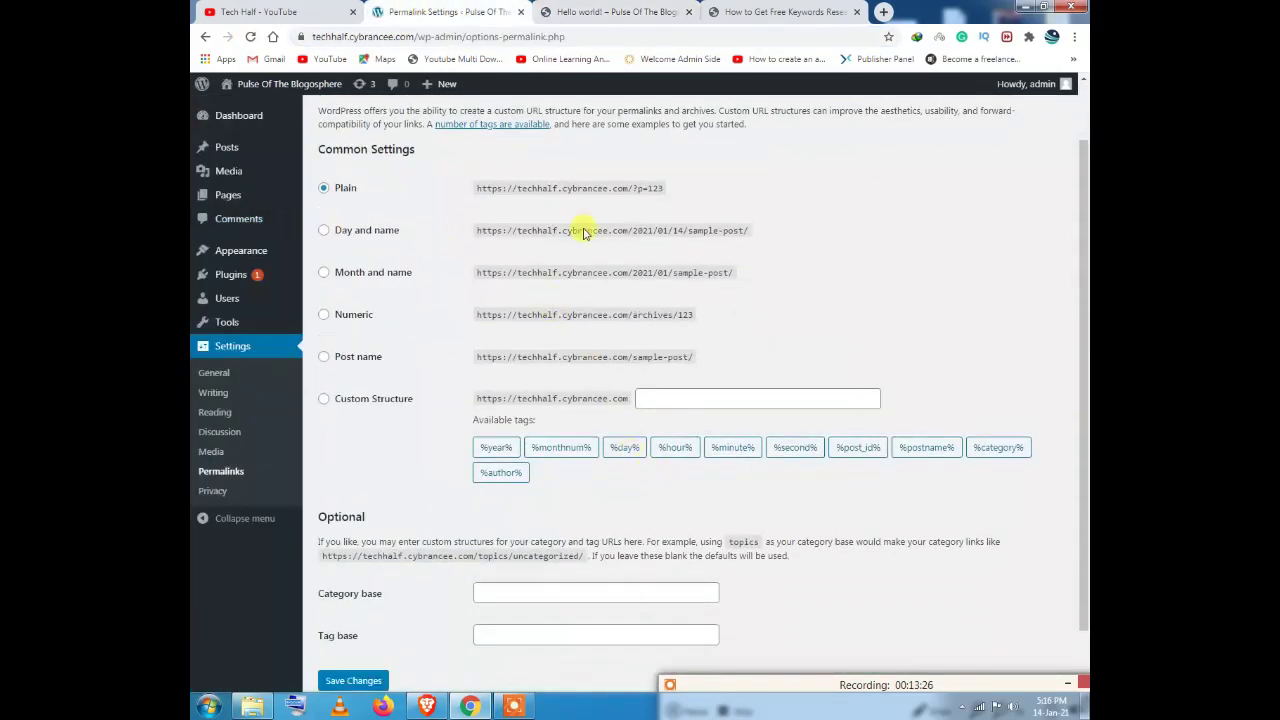
pyautogui.click(780, 11)
pyautogui.moveTo(717, 36); pyautogui.dragTo(405, 36)
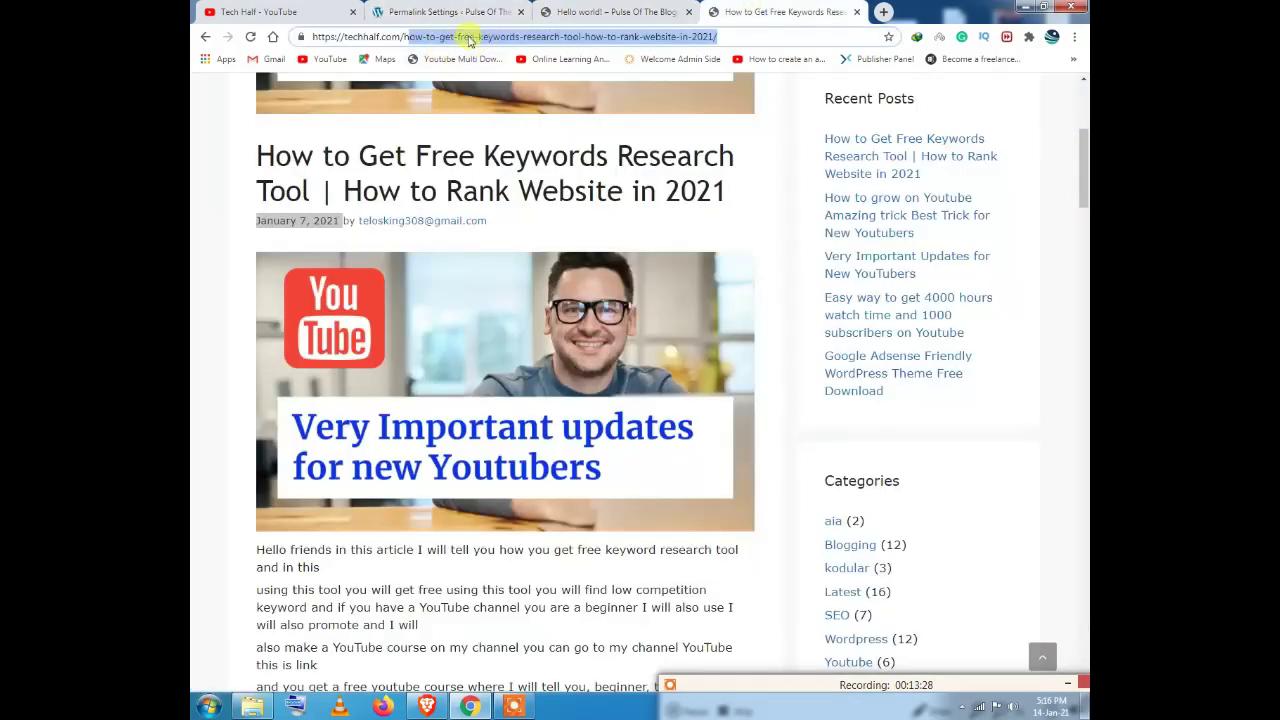
pyautogui.click(445, 12)
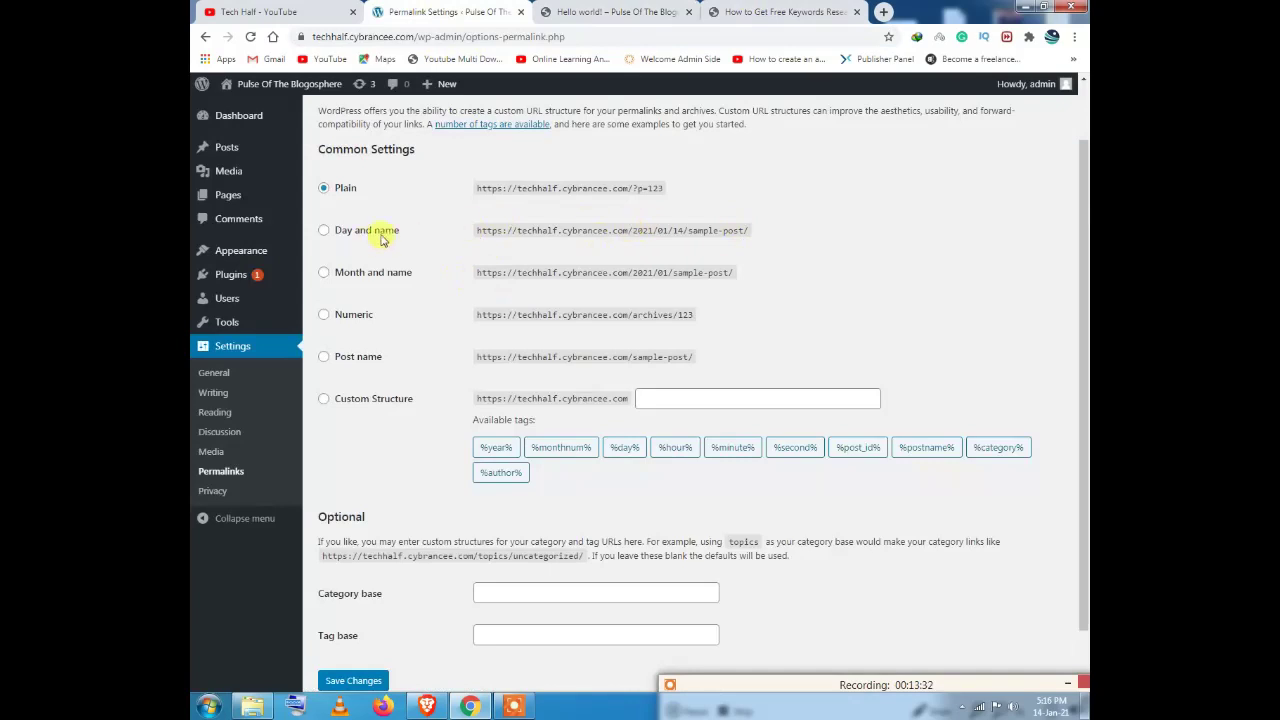
# Step: Highlight the example addresses of the Day and name, Month and name, Numeric and Post name structures
pyautogui.moveTo(469, 238); pyautogui.dragTo(745, 236)
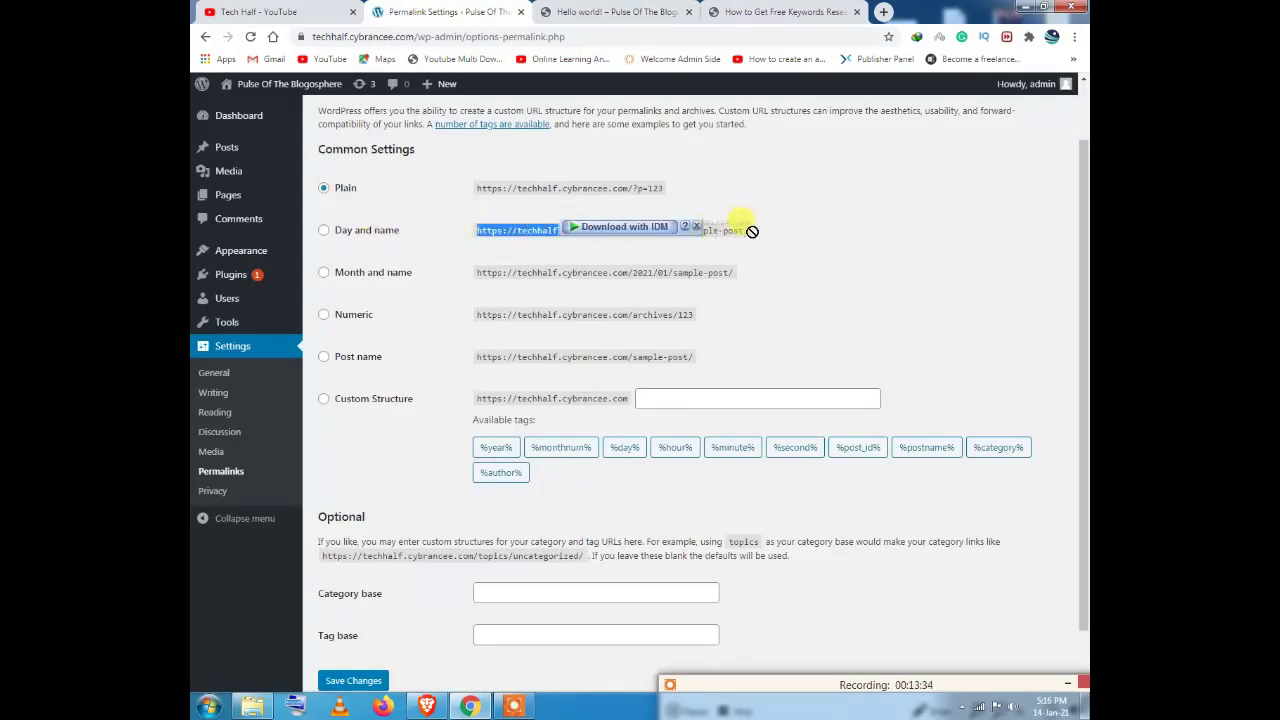
pyautogui.scroll(-1, 740, 248)
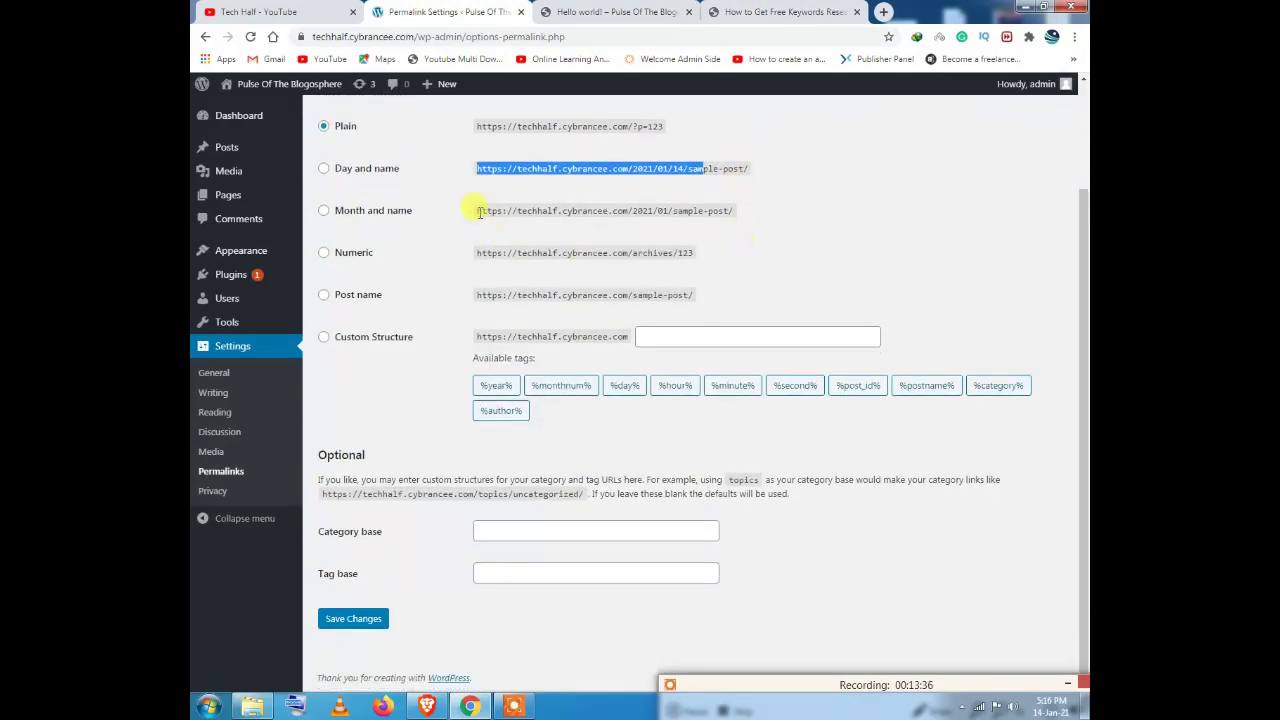
pyautogui.moveTo(479, 210); pyautogui.dragTo(512, 210)
pyautogui.moveTo(668, 211); pyautogui.dragTo(713, 213)
pyautogui.moveTo(489, 254); pyautogui.dragTo(689, 254)
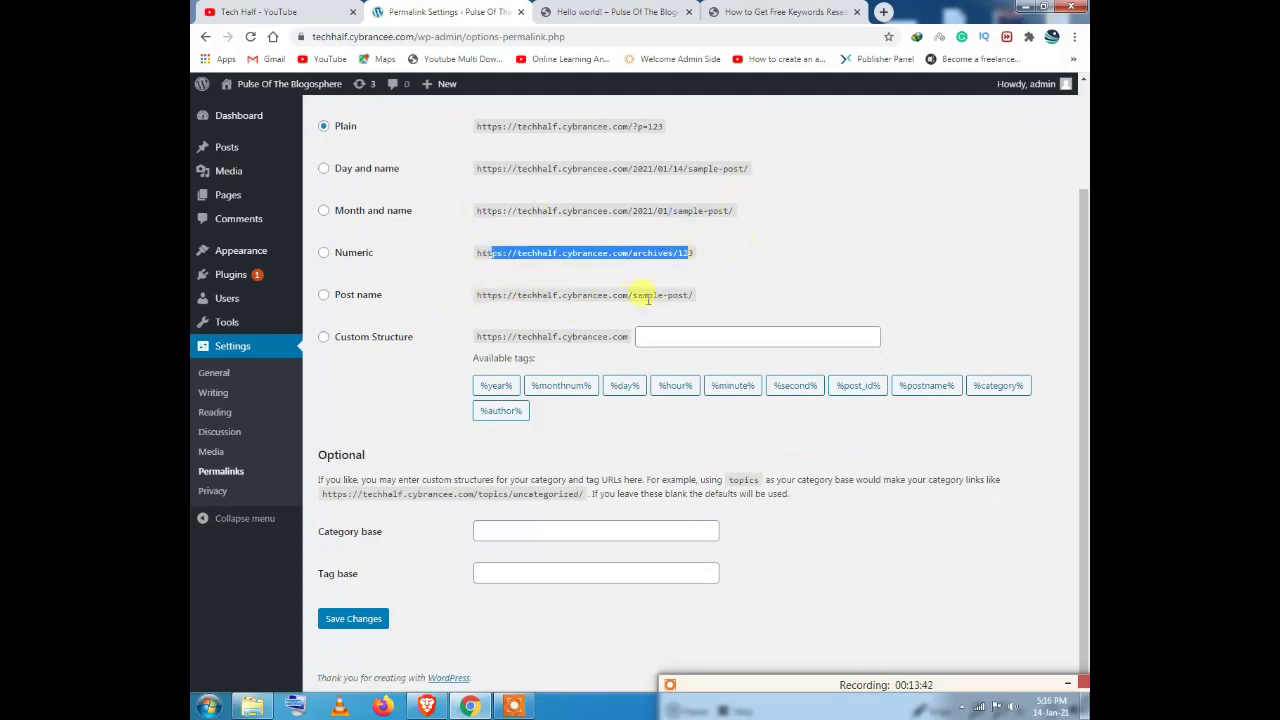
pyautogui.moveTo(634, 295); pyautogui.dragTo(706, 299)
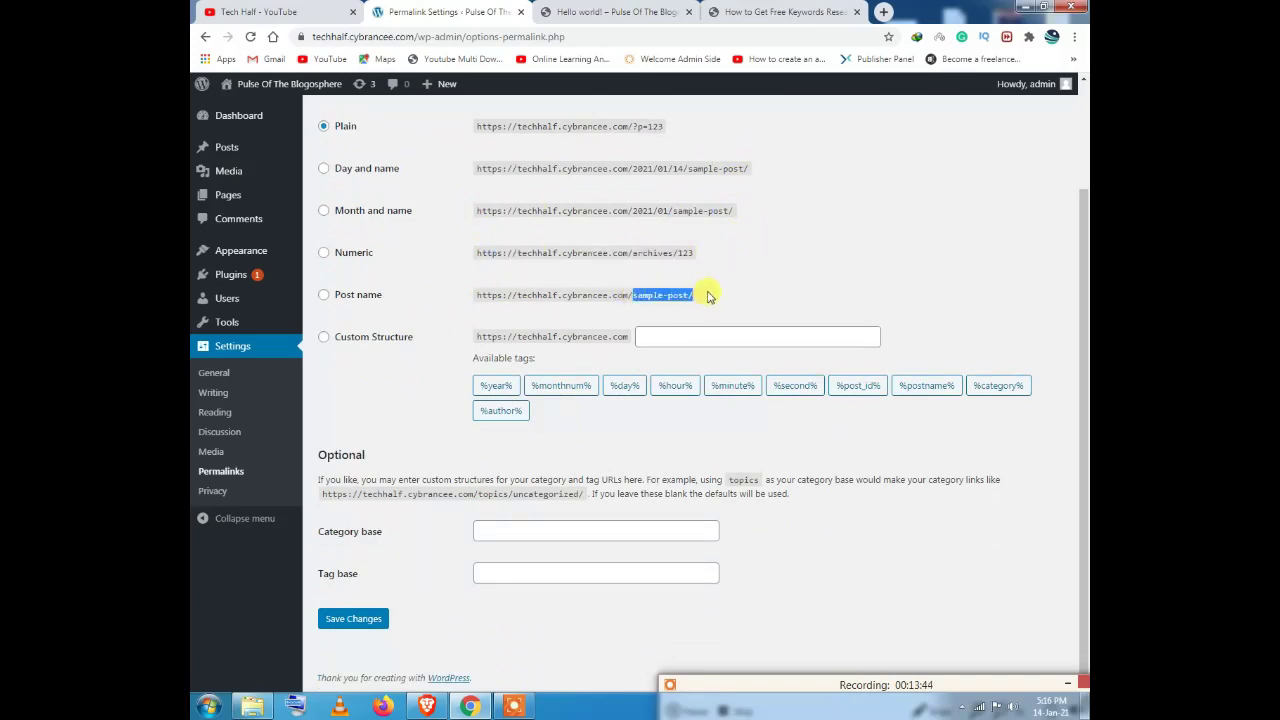
pyautogui.click(708, 297)
# Step: Set the permalink structure to Post name and save the changes
pyautogui.click(355, 298)
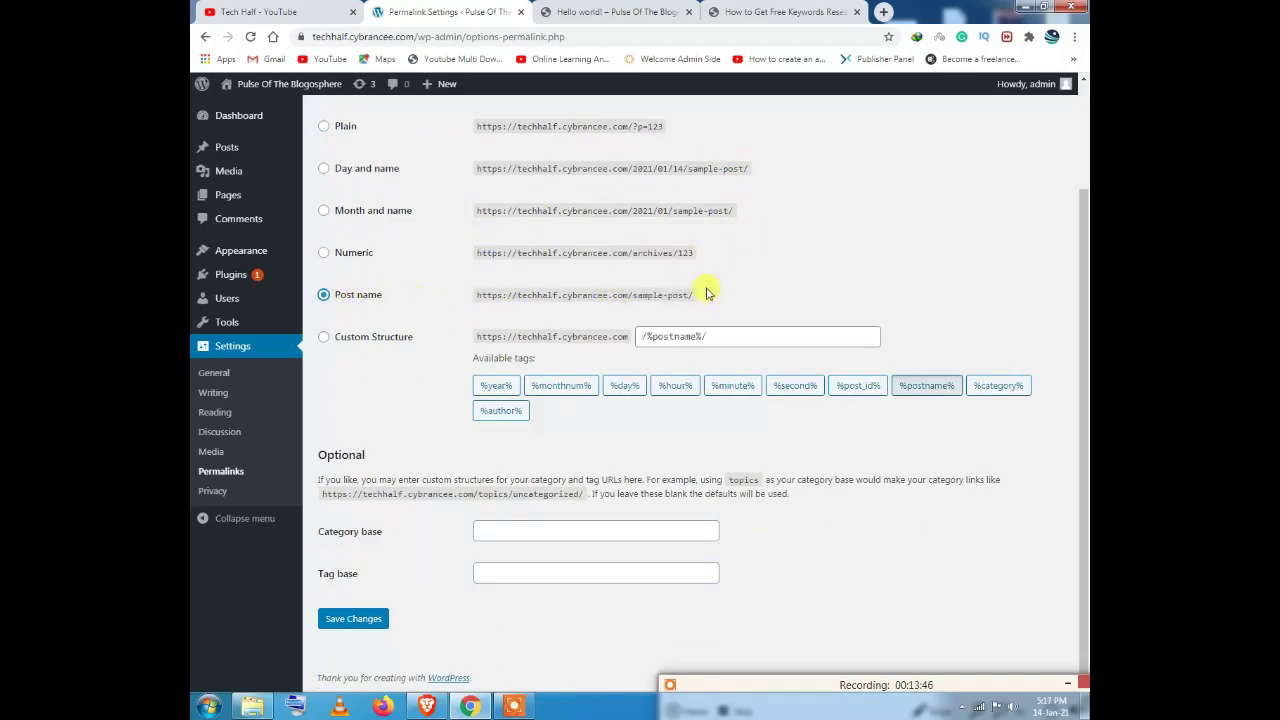
pyautogui.click(785, 11)
pyautogui.click(600, 11)
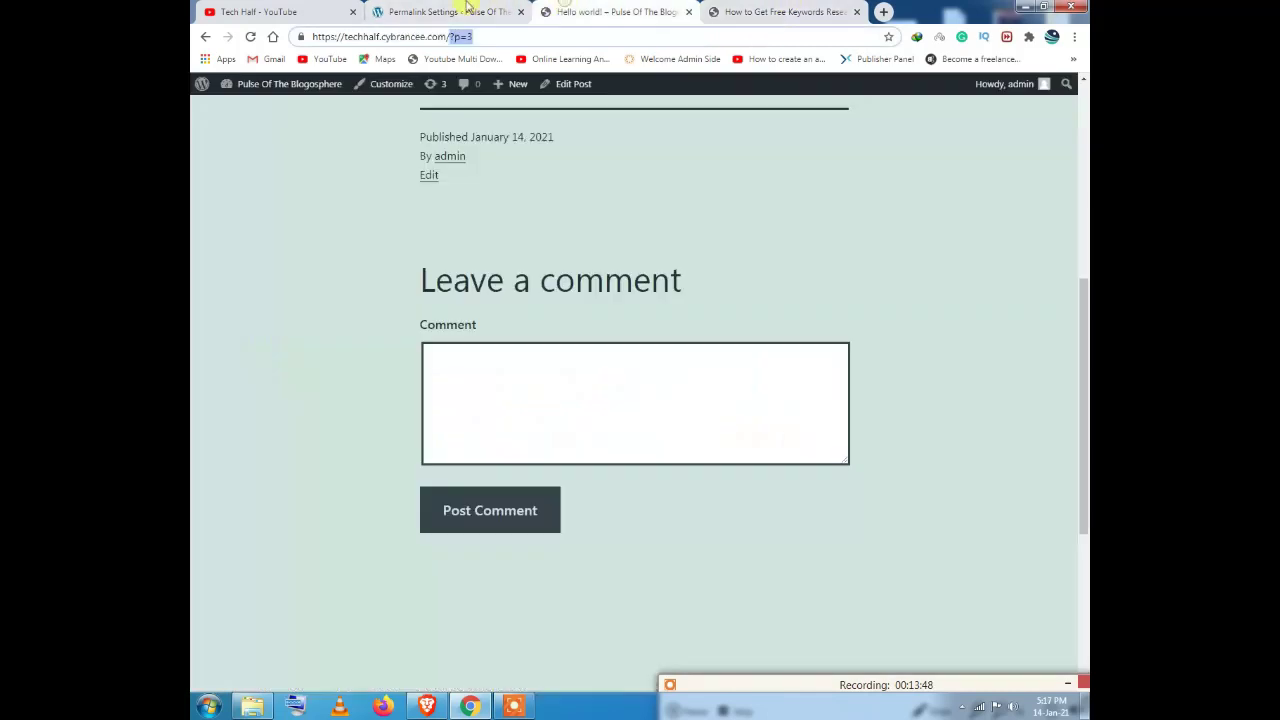
pyautogui.click(468, 9)
pyautogui.click(345, 617)
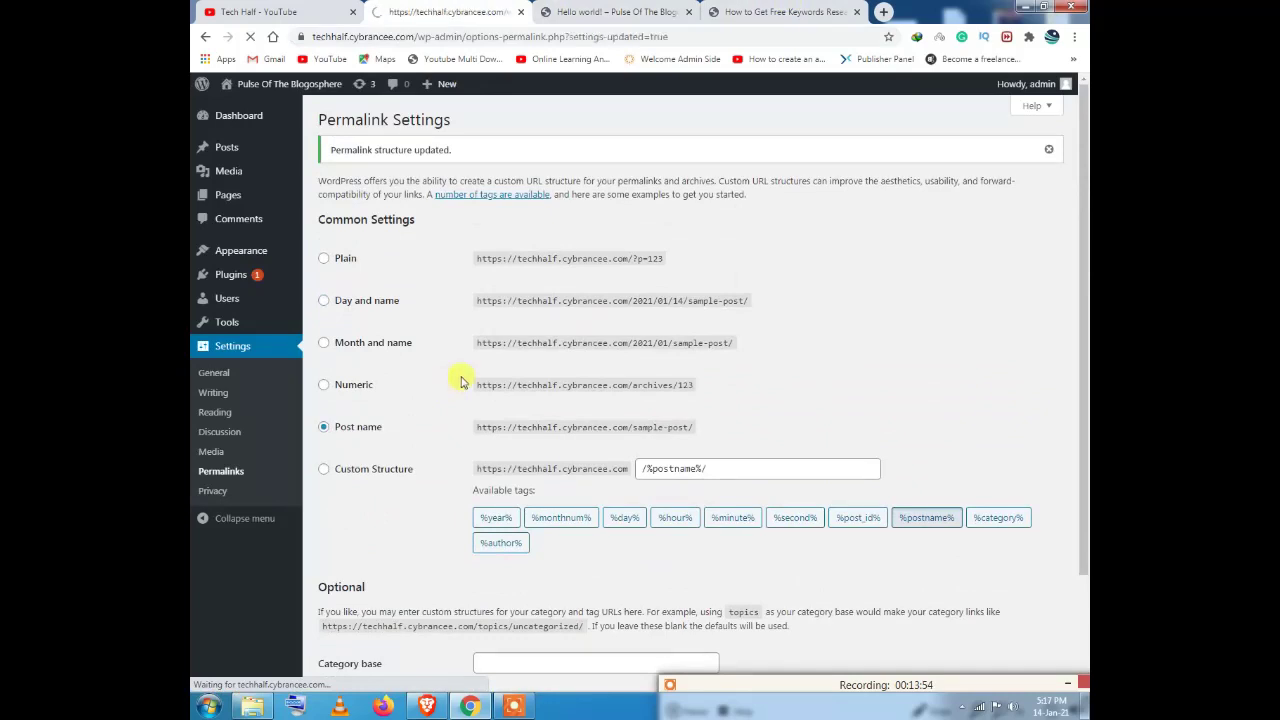
# Step: Reopen the "Hello world!" post from the site's home page and highlight hello-world in its address
pyautogui.click(565, 9)
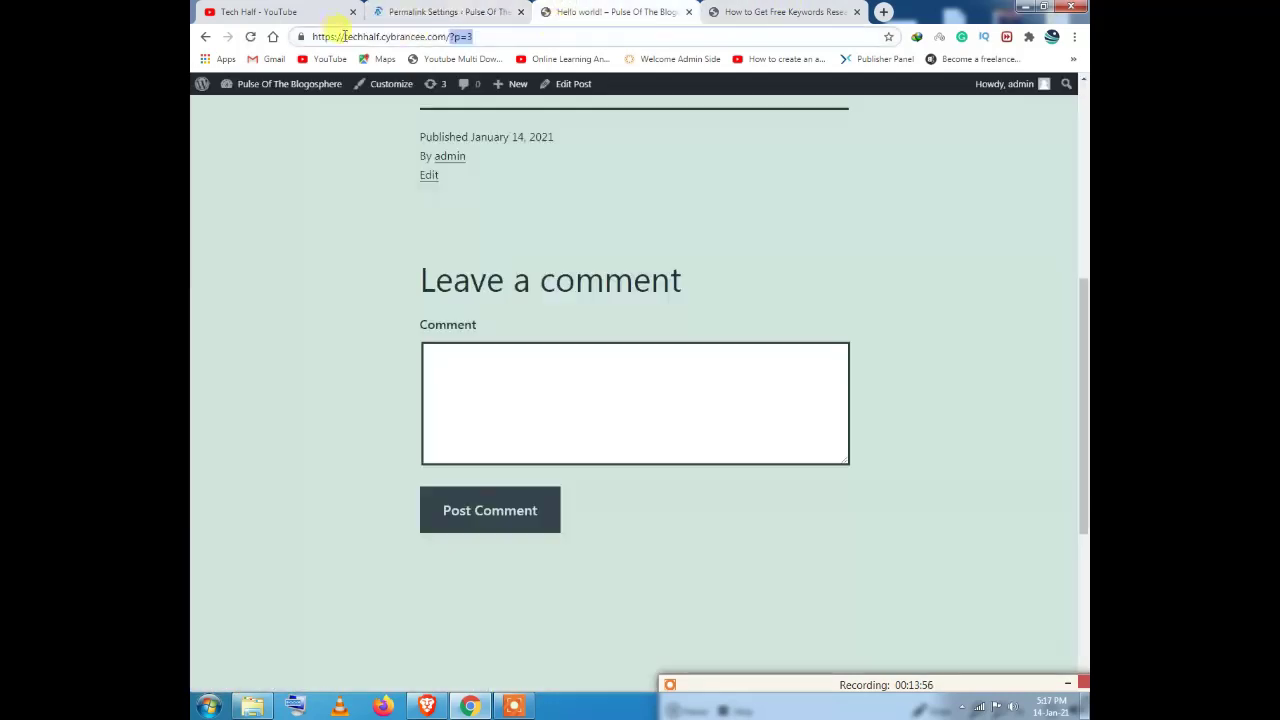
pyautogui.scroll(5, 290, 170)
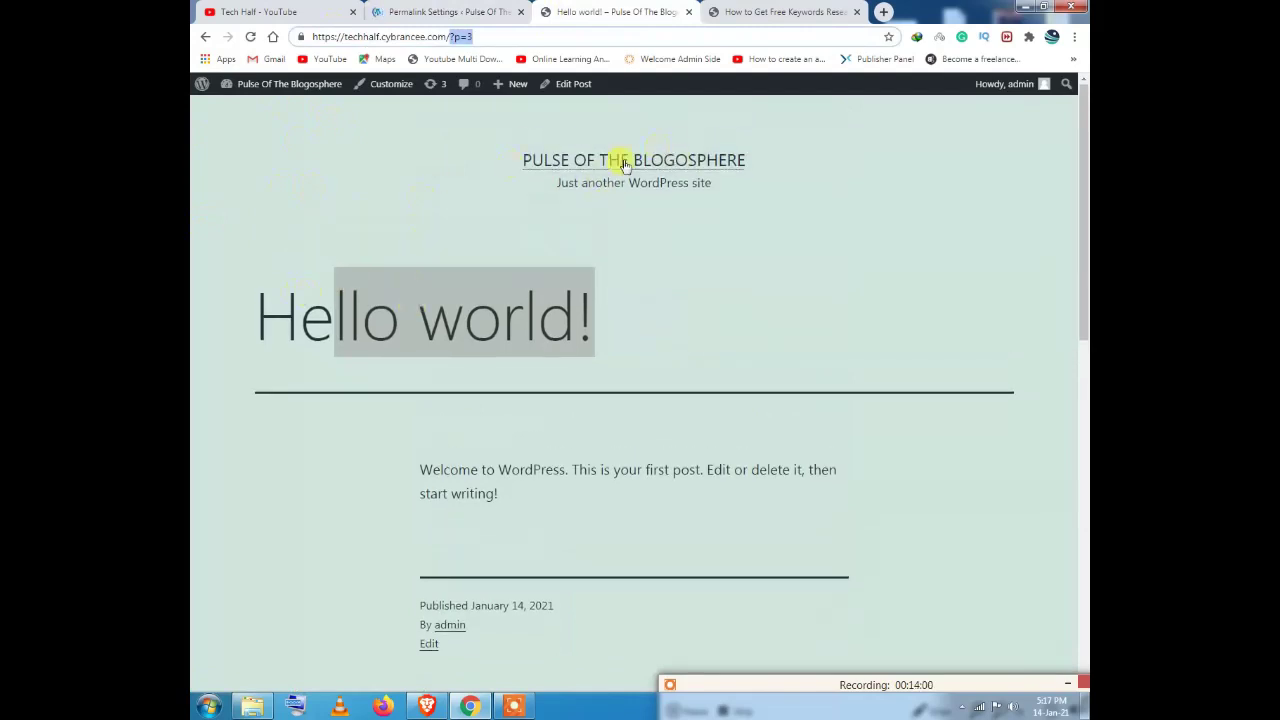
pyautogui.click(622, 163)
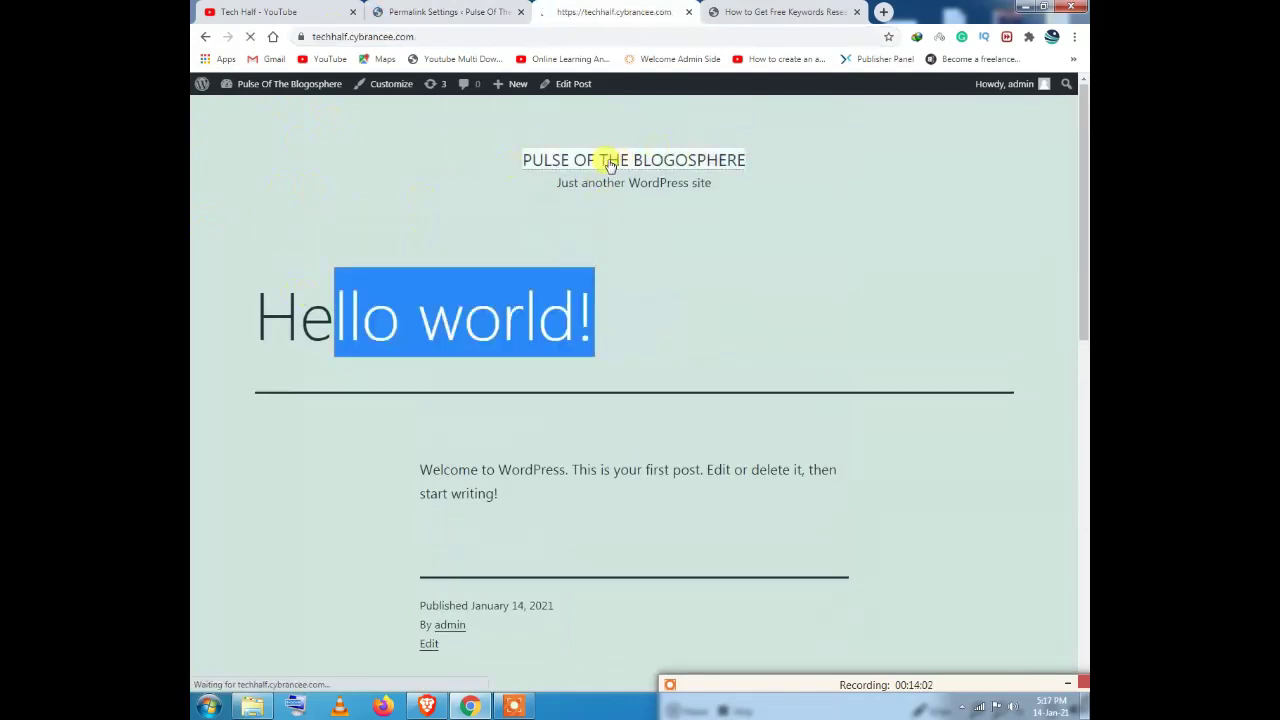
pyautogui.click(507, 312)
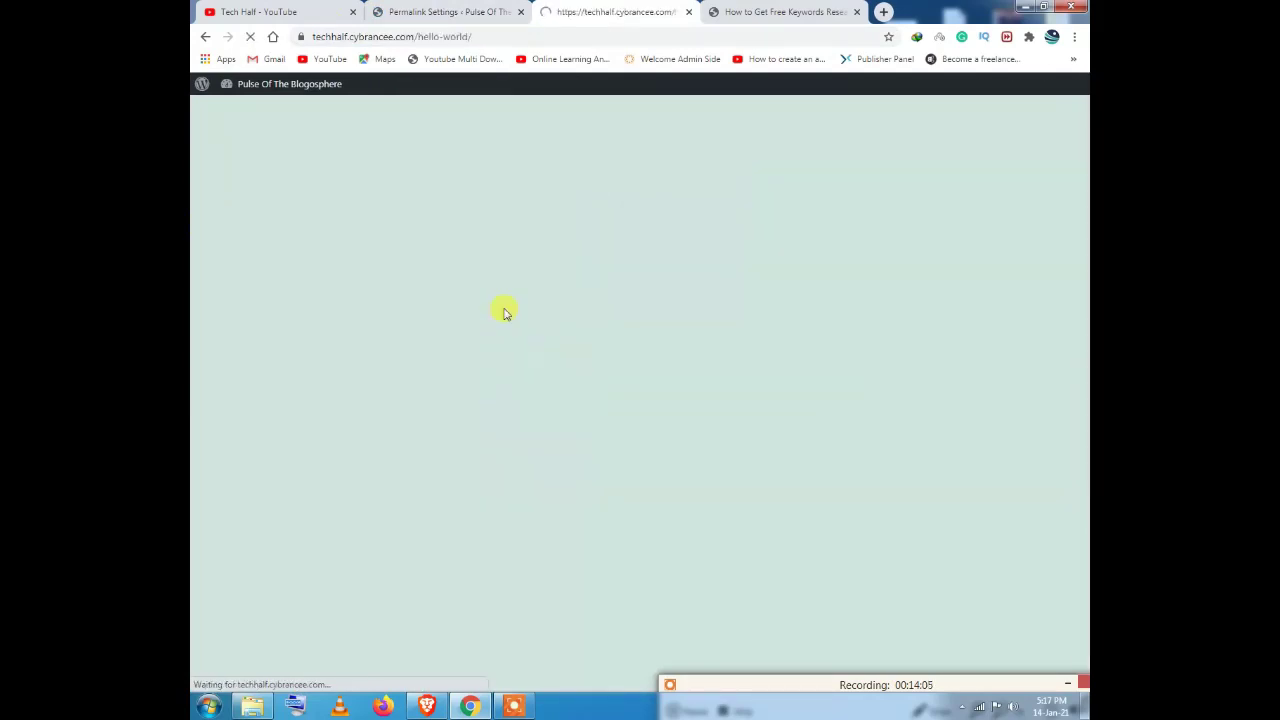
pyautogui.moveTo(418, 36); pyautogui.dragTo(513, 34)
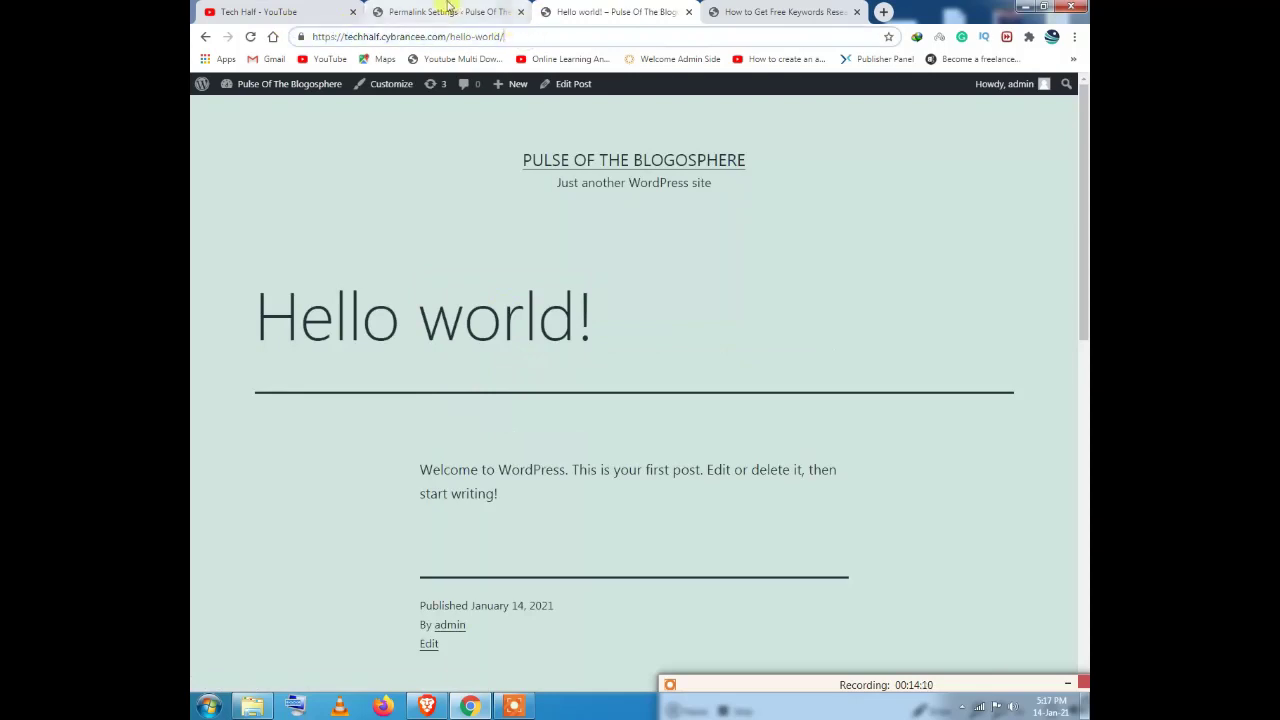
# Step: Return to Permalink Settings and open the list of all posts in the admin area
pyautogui.click(448, 10)
pyautogui.scroll(-1, 320, 430)
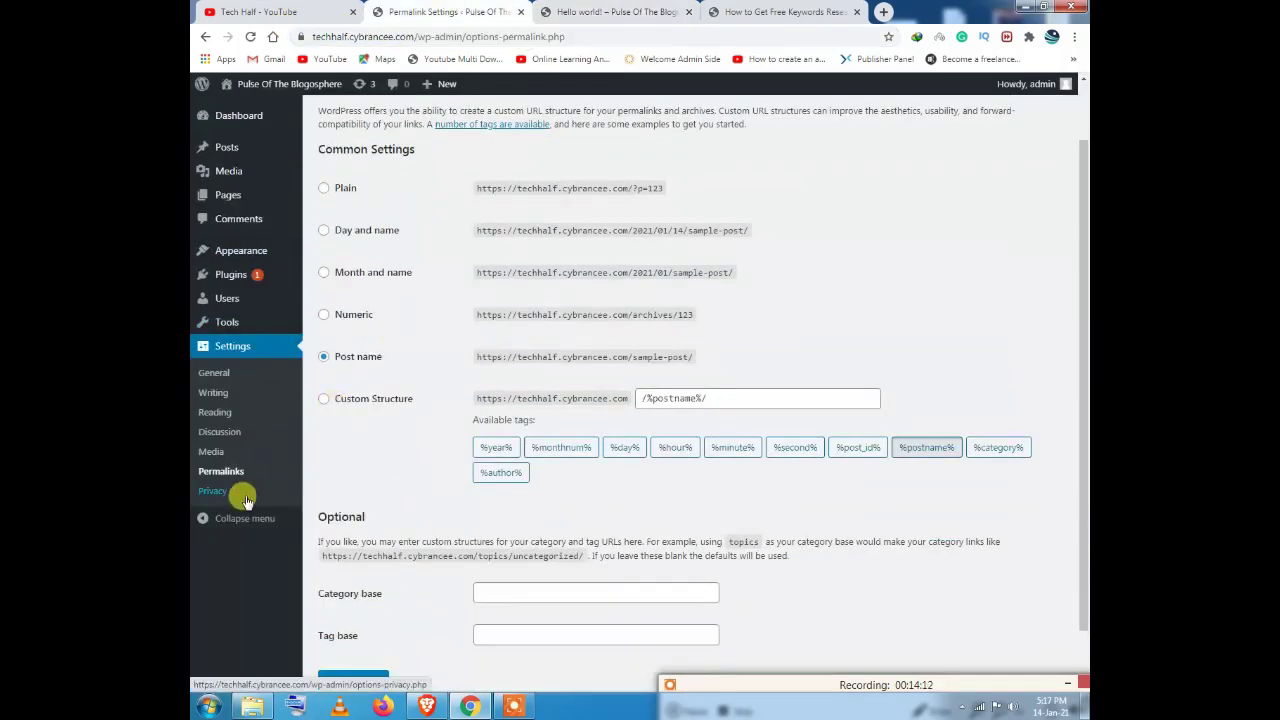
pyautogui.scroll(1, 250, 470)
pyautogui.moveTo(230, 148)
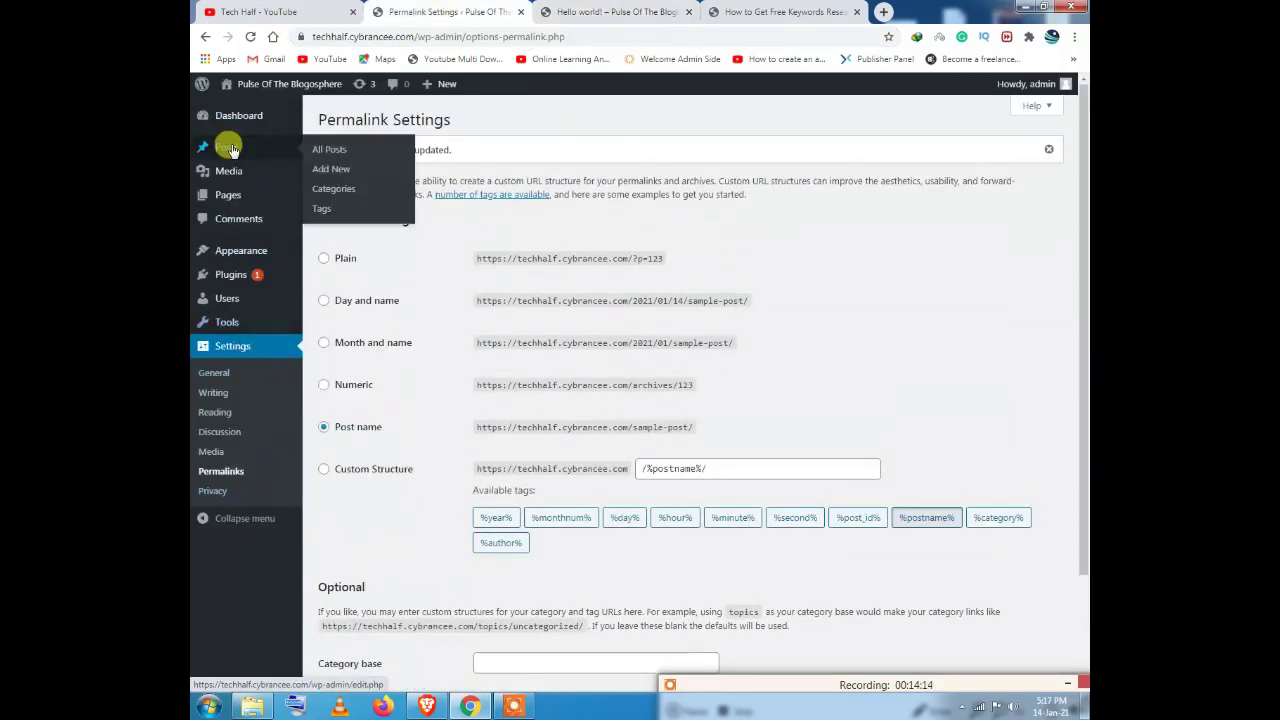
pyautogui.click(230, 148)
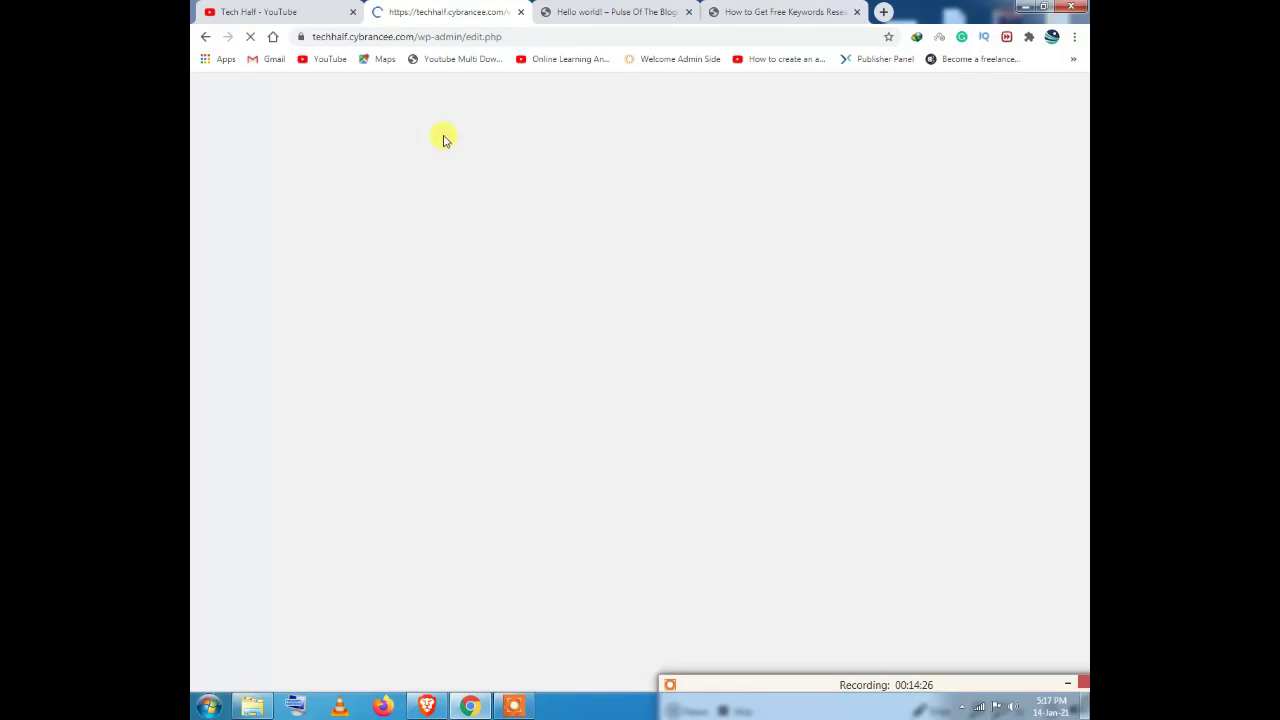
# Step: Close the TechHalf keyword research article and return to the list of all posts
pyautogui.click(590, 10)
pyautogui.click(718, 10)
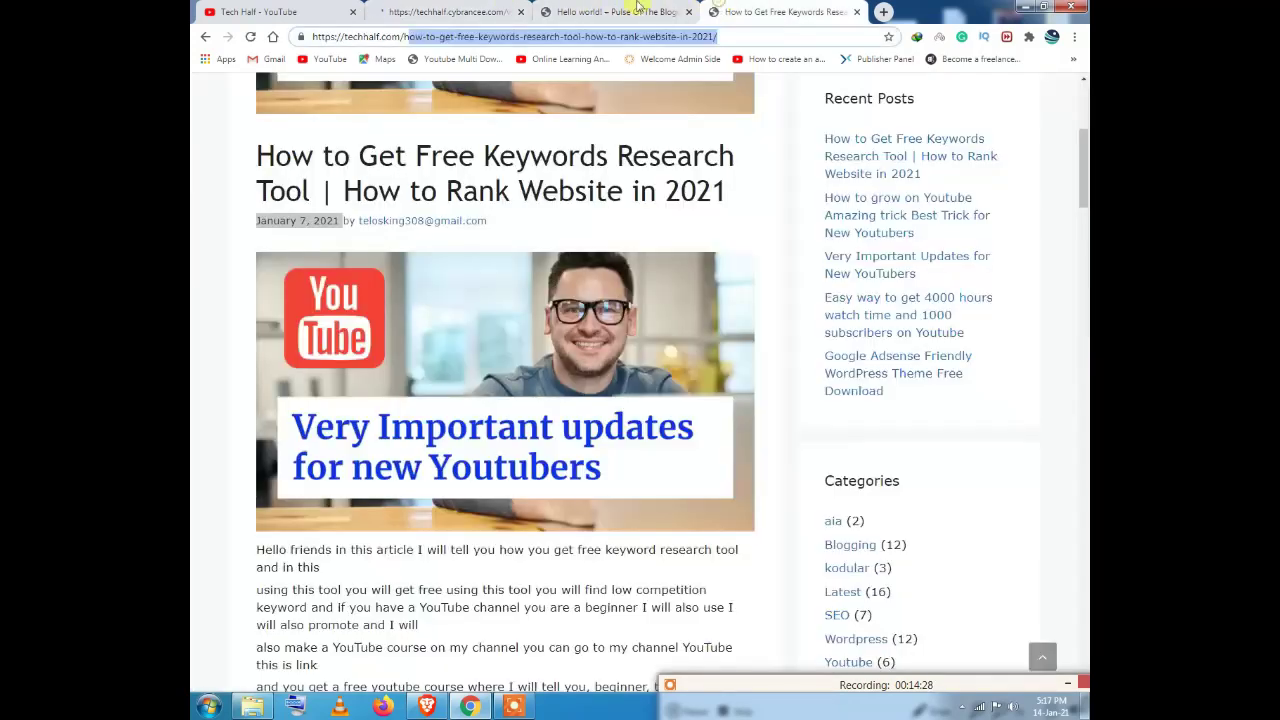
pyautogui.click(607, 8)
pyautogui.click(780, 11)
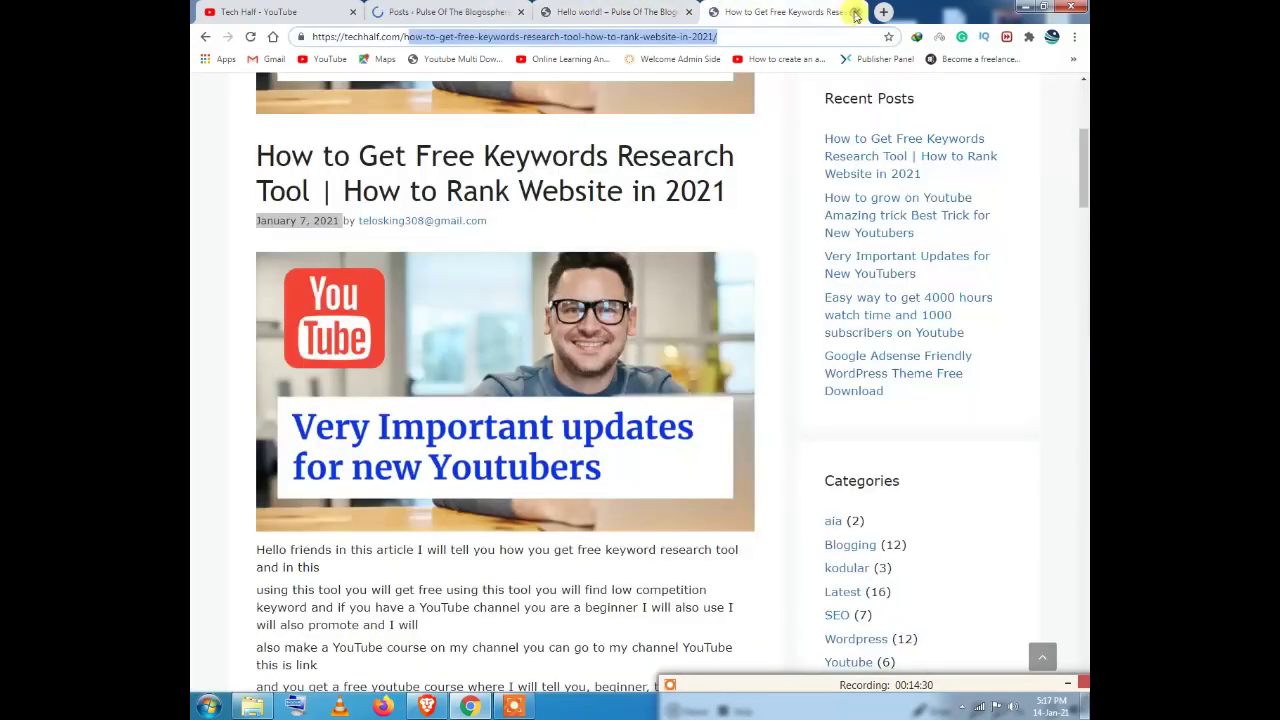
pyautogui.click(856, 11)
pyautogui.click(420, 8)
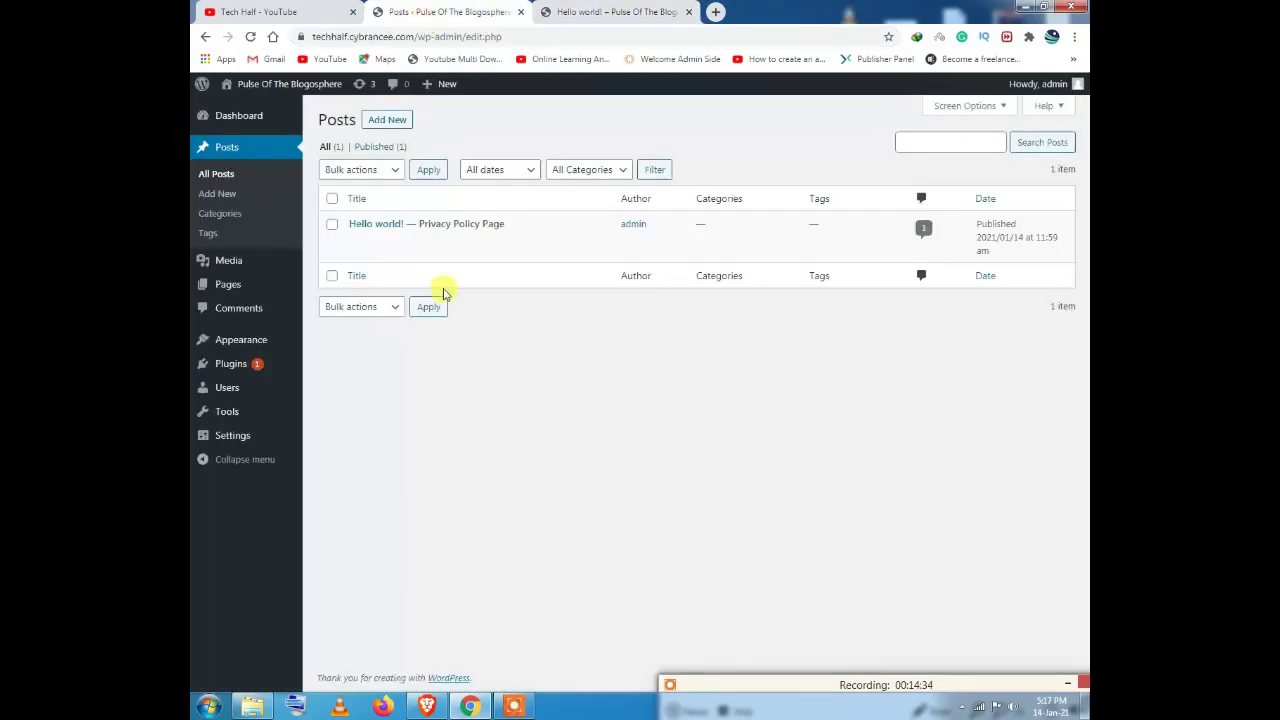
# Step: Look over the published "Hello world!" post, and move it to the trash from the posts list
pyautogui.moveTo(351, 237)
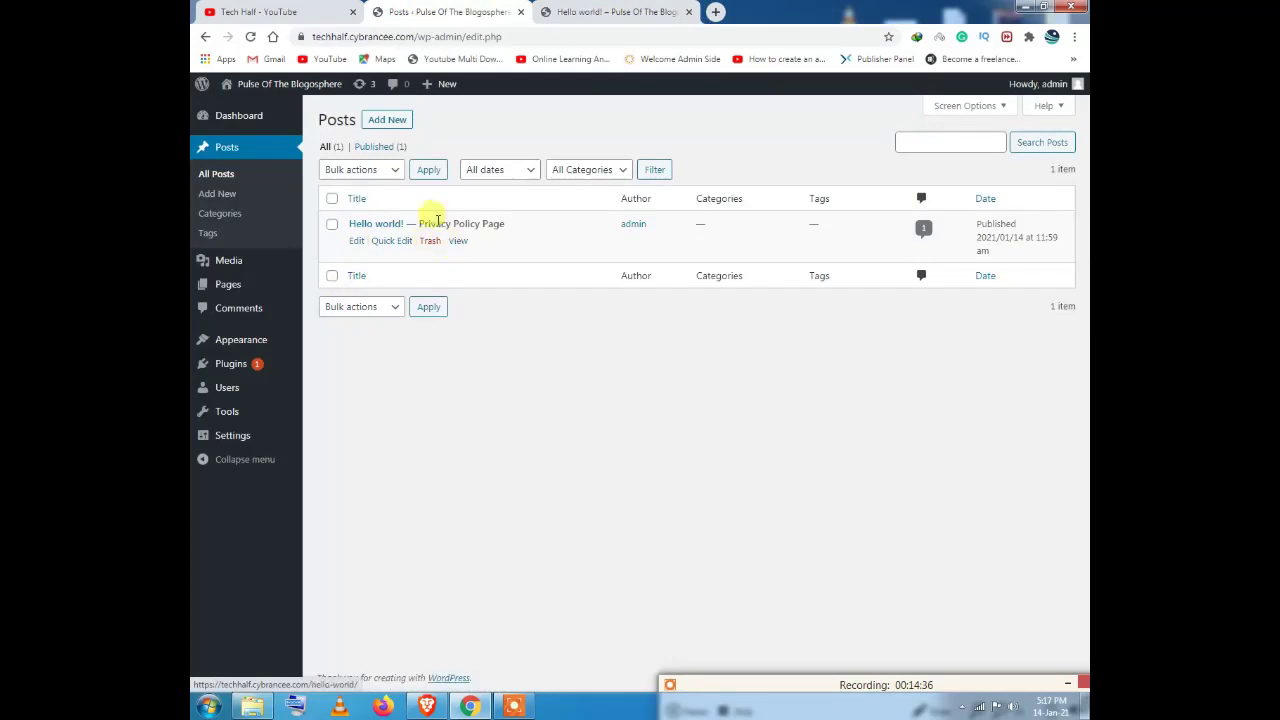
pyautogui.click(565, 12)
pyautogui.scroll(-8, 378, 366)
pyautogui.scroll(7, 500, 357)
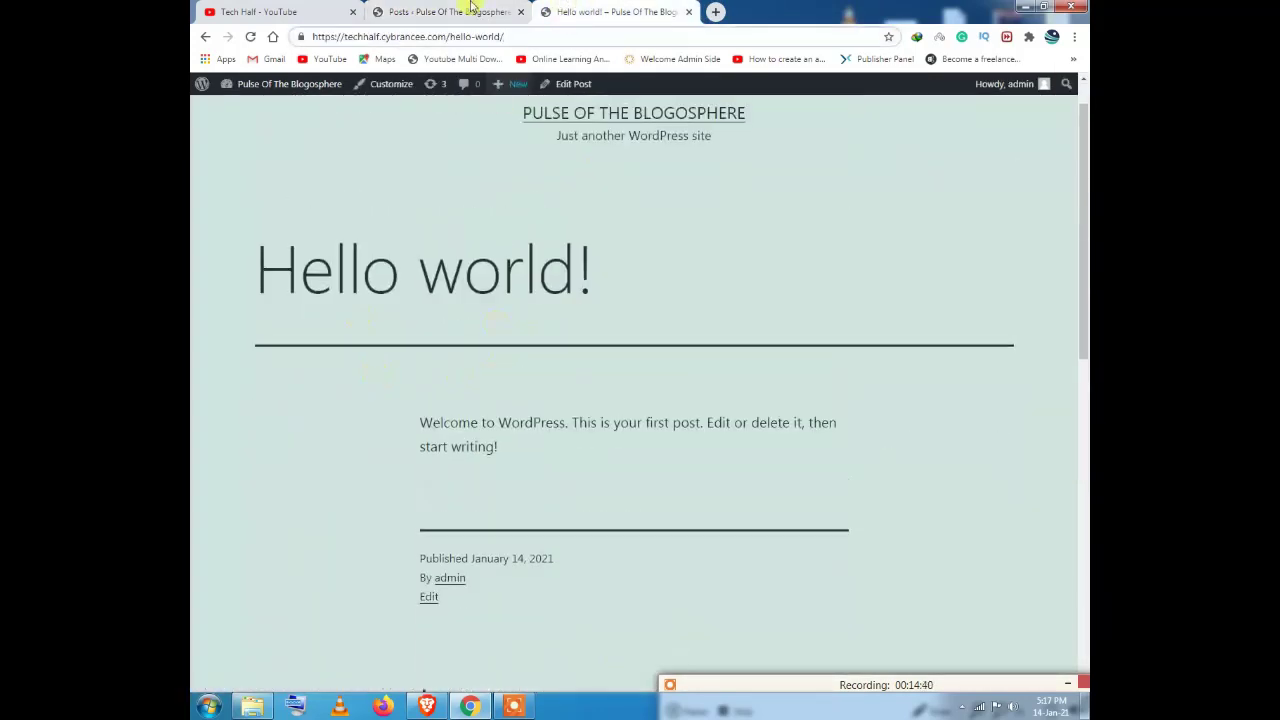
pyautogui.hotkey('ctrl', 'shift', 'Tab')
pyautogui.click(429, 241)
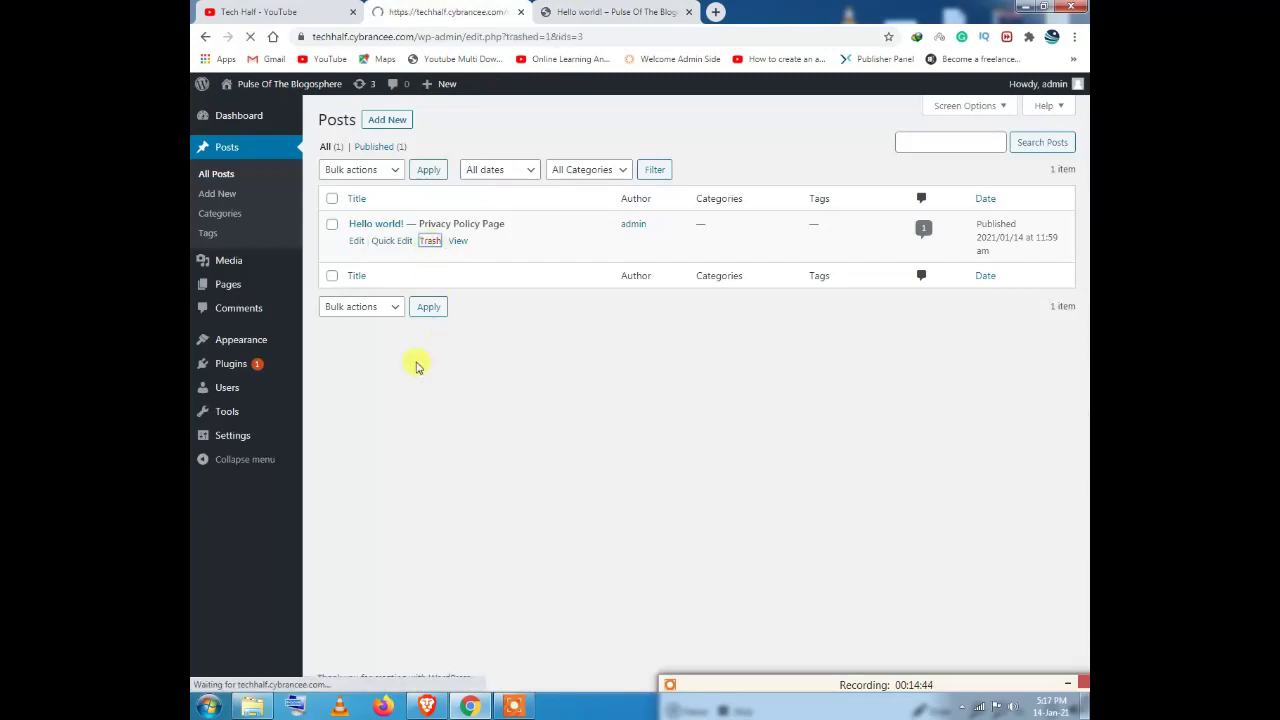
# Step: Remove hello-world from the open post's address to load the home page of techhalf.cybrancee.com
pyautogui.click(583, 10)
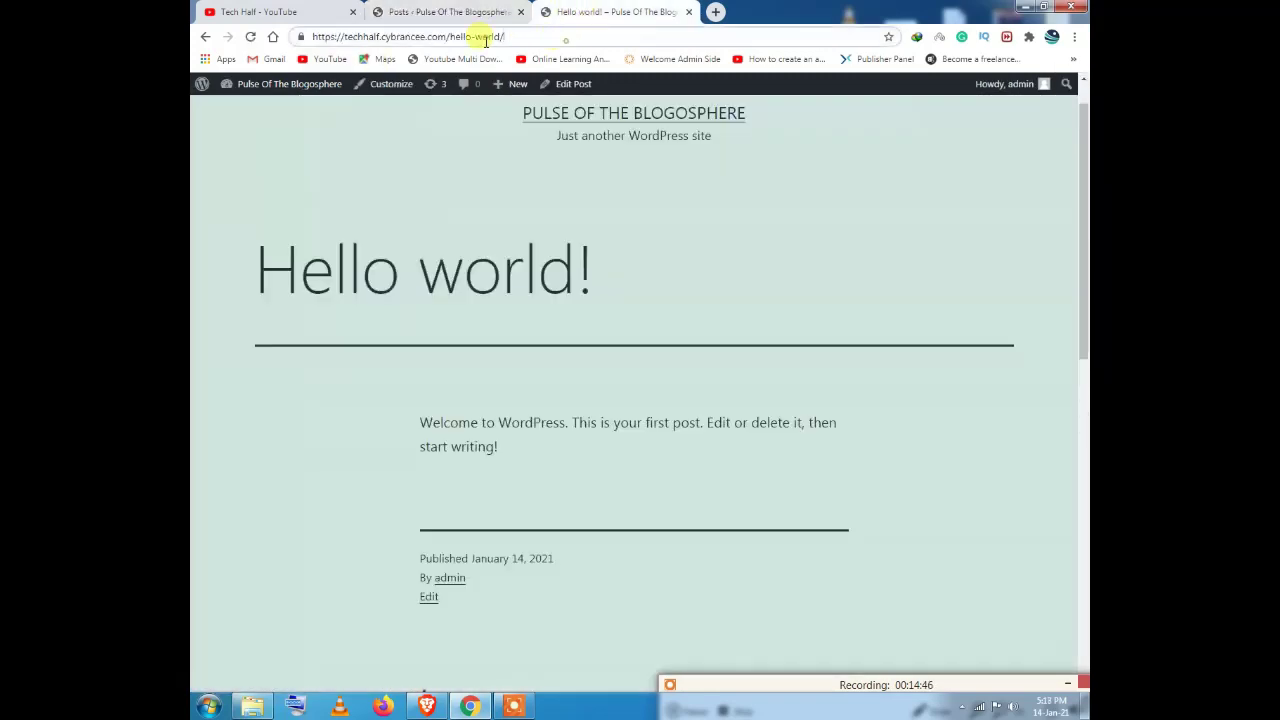
pyautogui.moveTo(505, 37); pyautogui.dragTo(443, 38)
pyautogui.press('BackSpace')
pyautogui.press('Return')
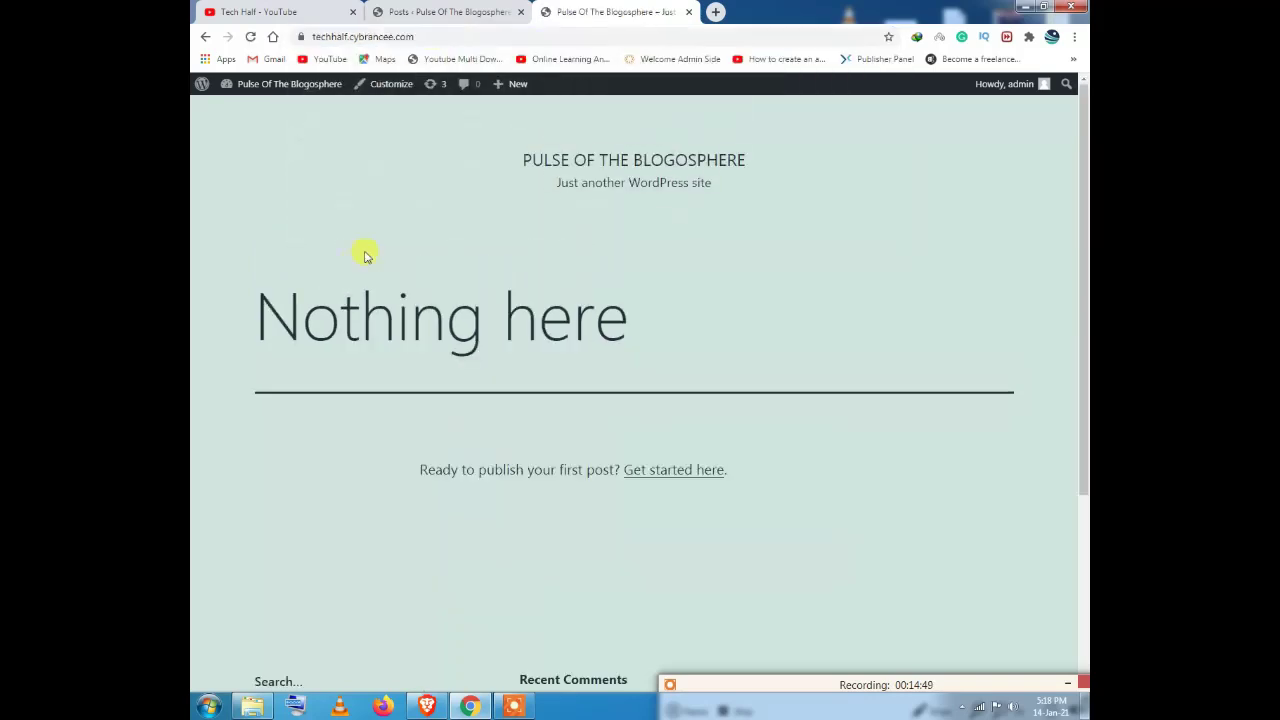
# Step: Highlight the home page's main heading and look over the page down to its footer
pyautogui.moveTo(262, 288); pyautogui.dragTo(637, 323)
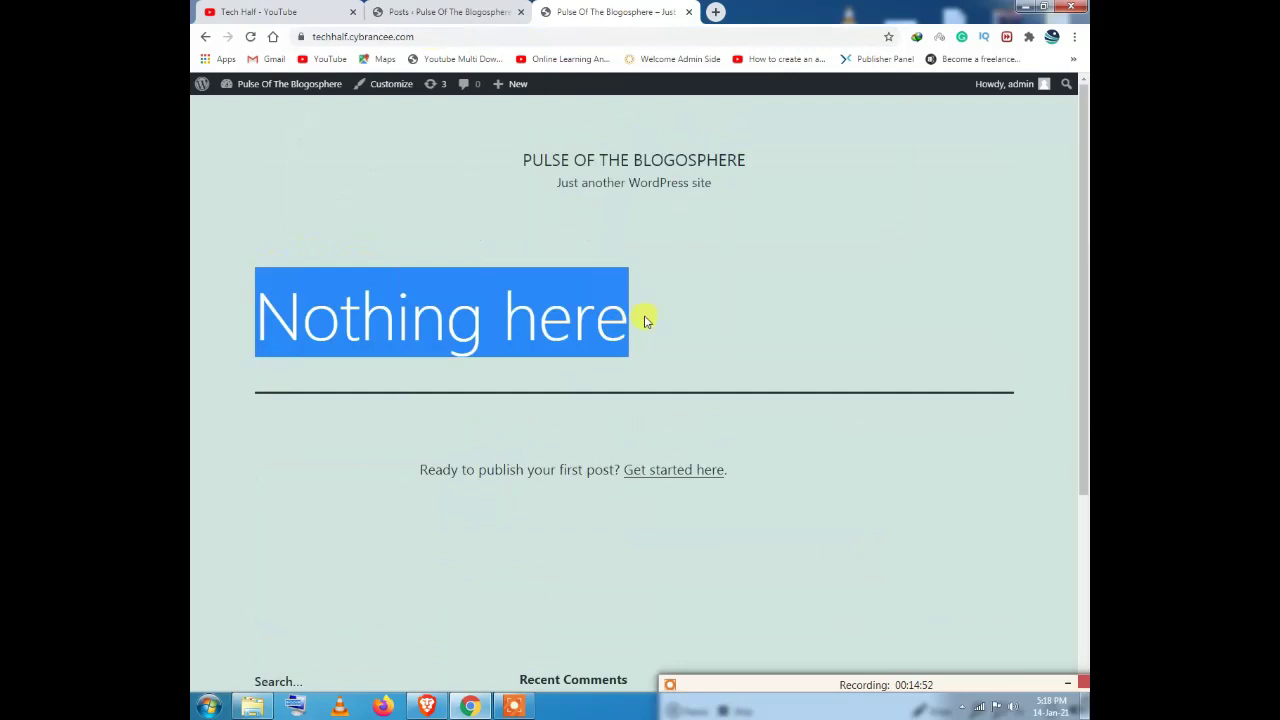
pyautogui.moveTo(354, 151); pyautogui.dragTo(749, 331)
pyautogui.click(752, 333)
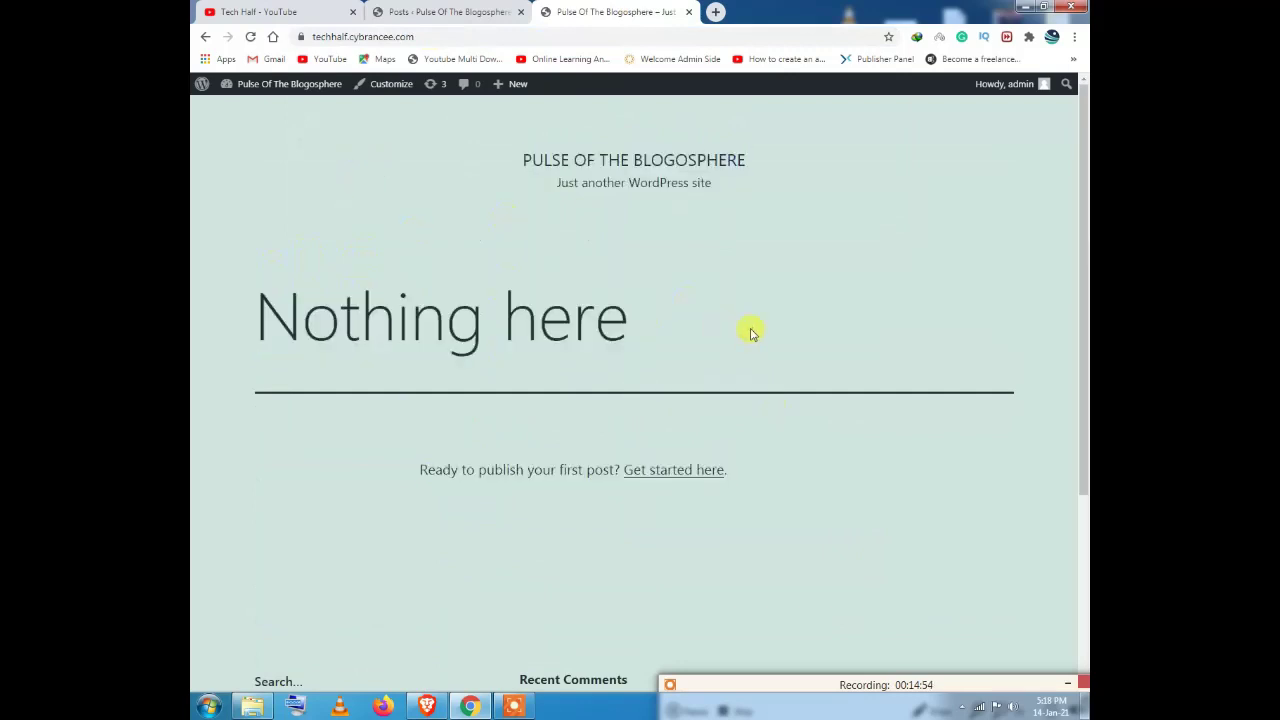
pyautogui.scroll(-3, 760, 340)
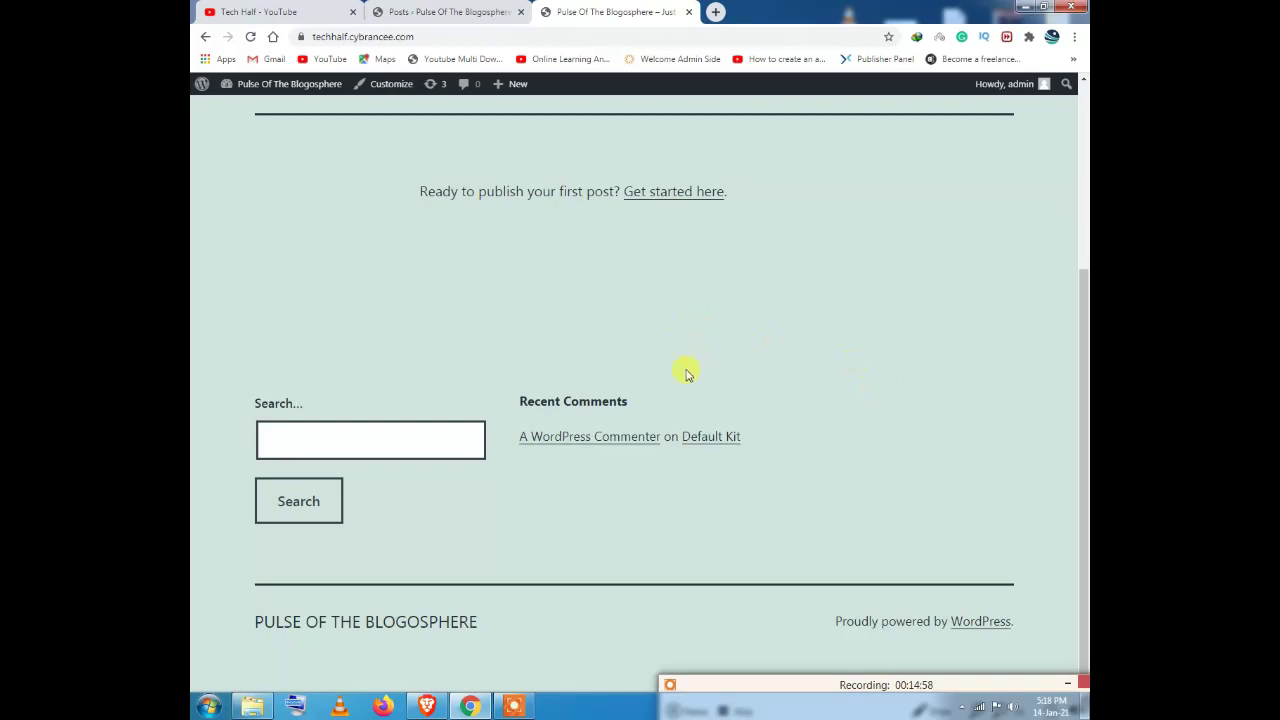
pyautogui.scroll(1, 596, 397)
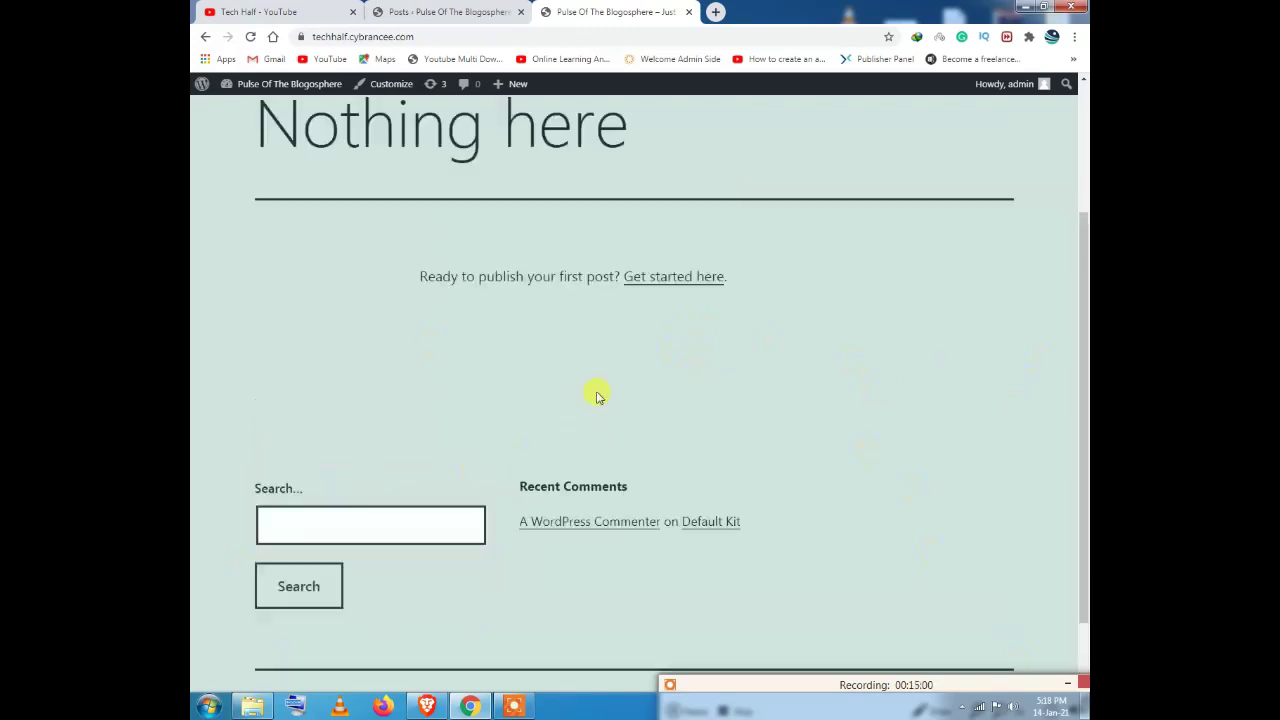
pyautogui.scroll(2, 596, 397)
# Step: Open the Add Themes page in the admin area and show the form for uploading a theme .zip file
pyautogui.click(440, 11)
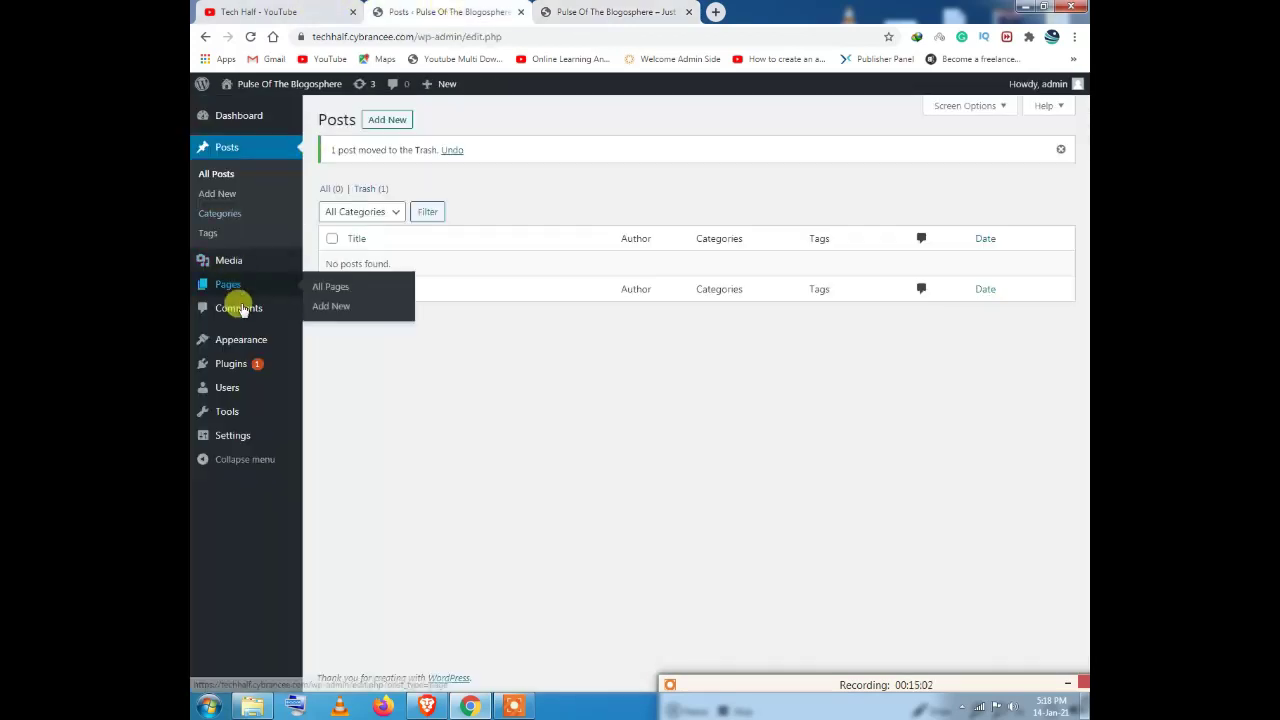
pyautogui.moveTo(242, 347)
pyautogui.click(330, 343)
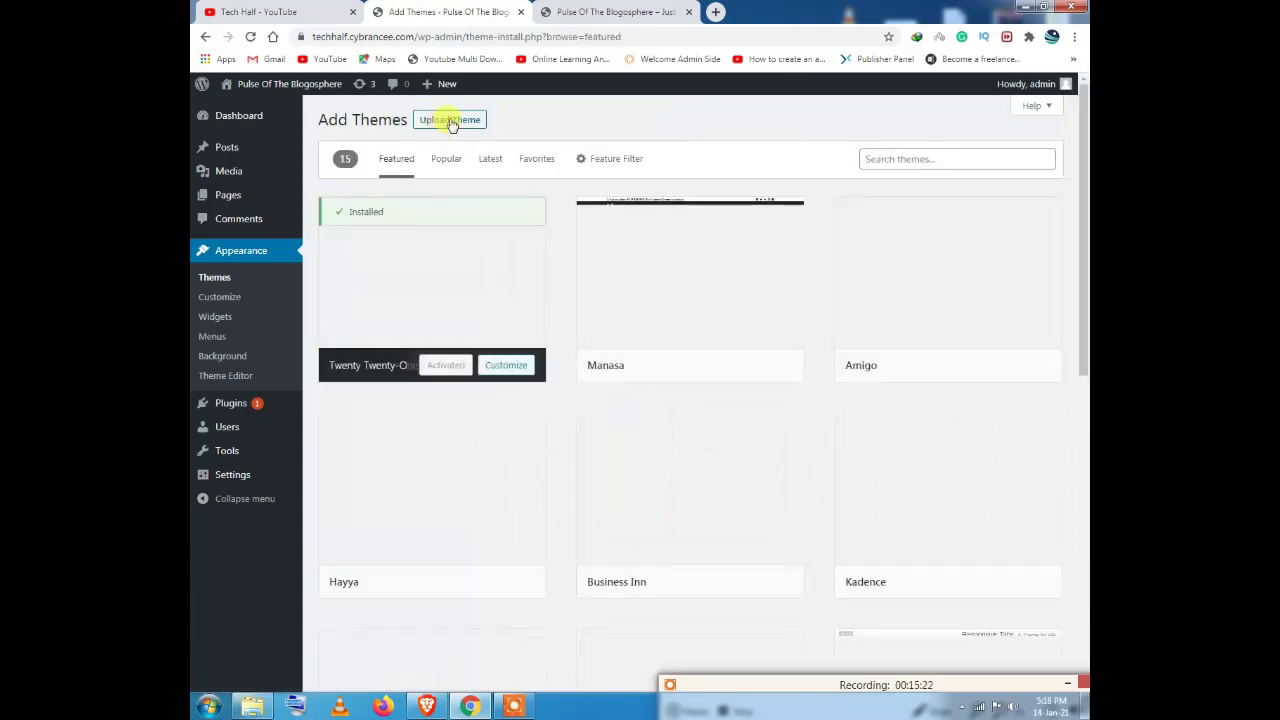
pyautogui.click(451, 121)
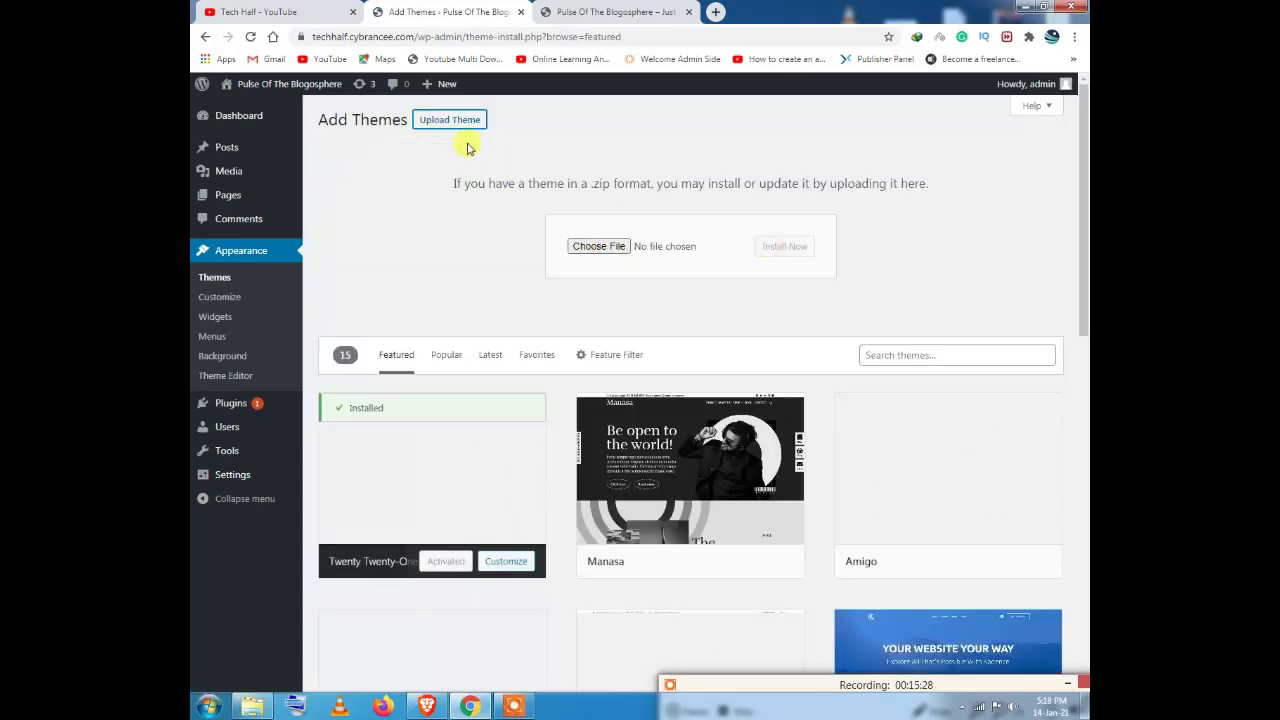
# Step: Browse the featured themes and point out the theme upload form and the theme search field
pyautogui.scroll(-4, 460, 178)
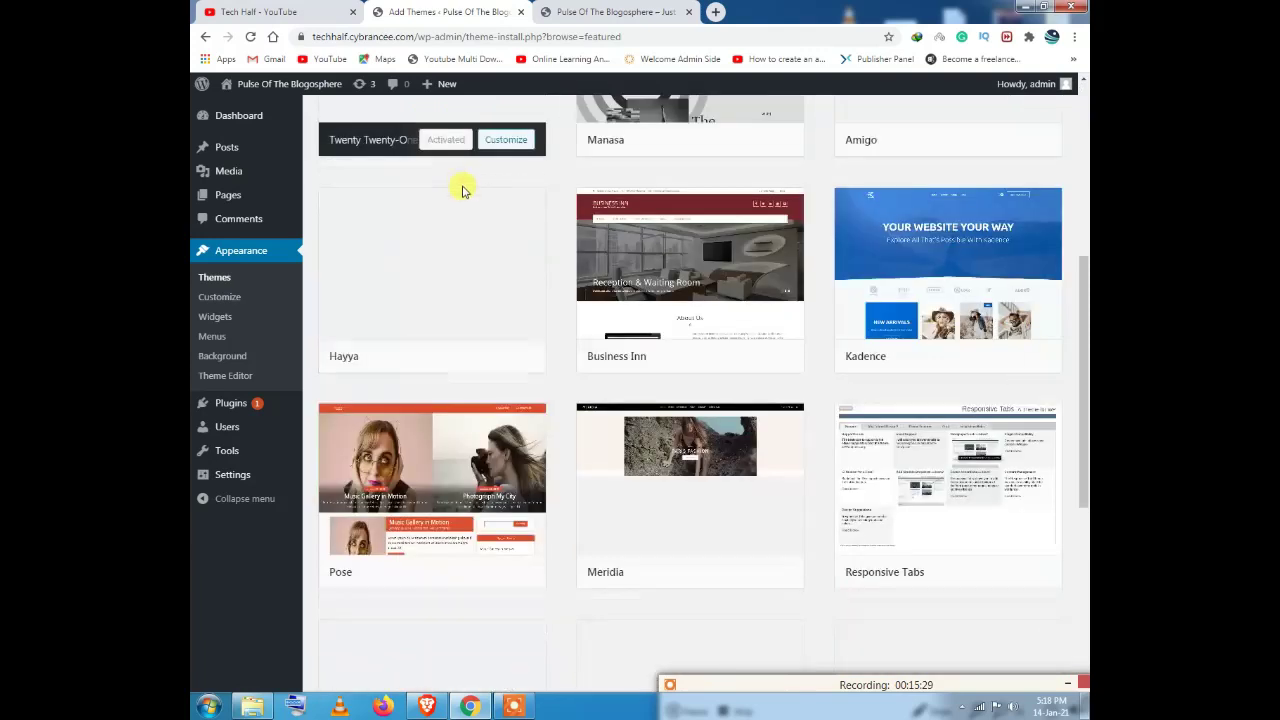
pyautogui.scroll(-4, 462, 190)
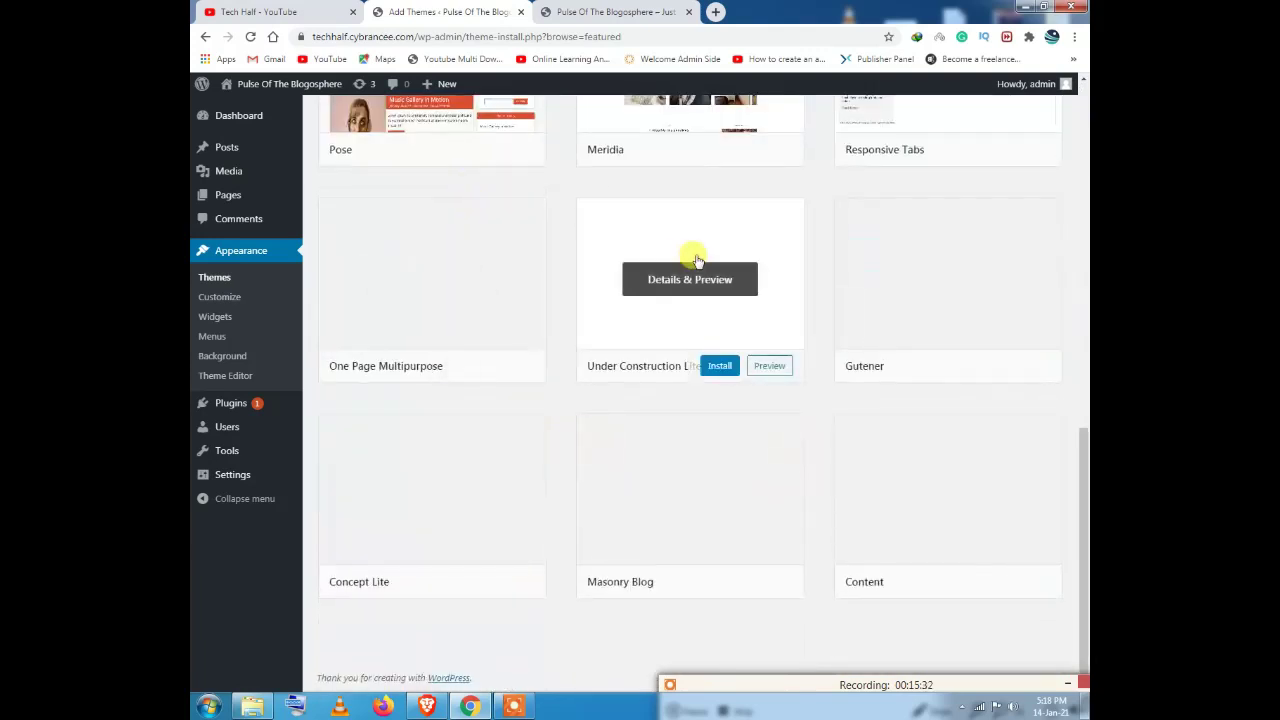
pyautogui.scroll(2, 740, 370)
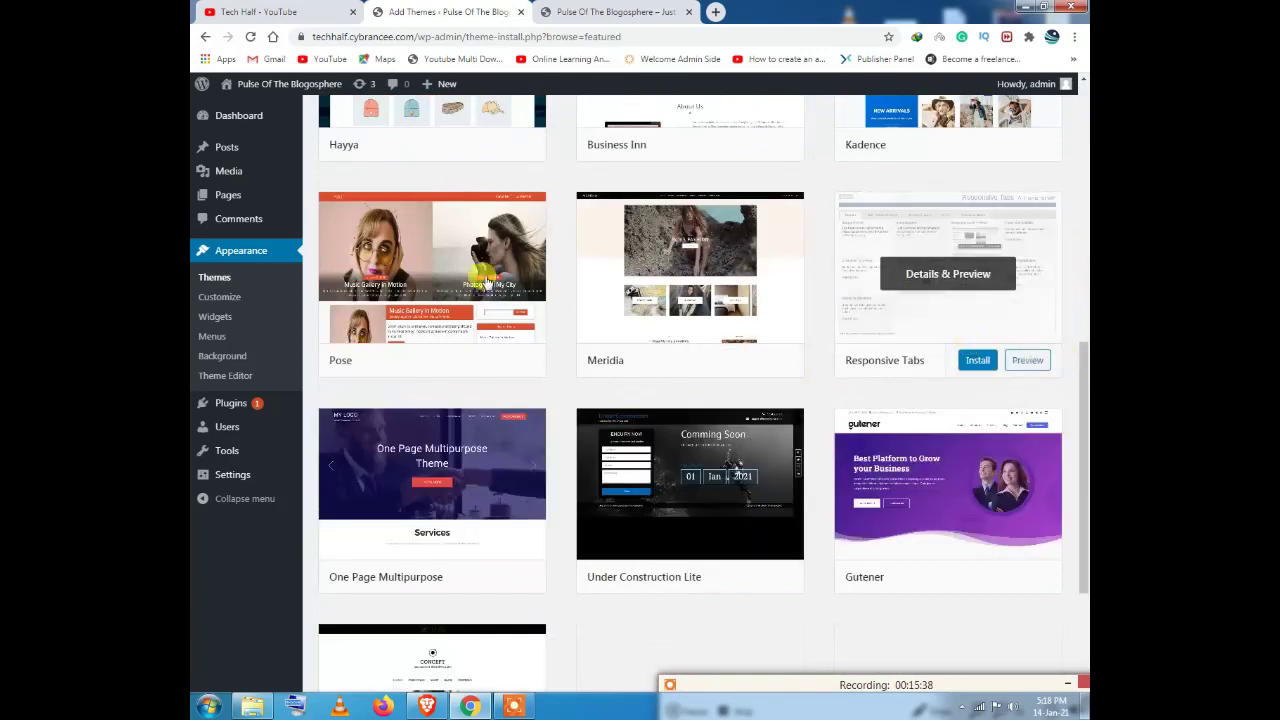
pyautogui.scroll(3, 855, 289)
pyautogui.scroll(4, 855, 289)
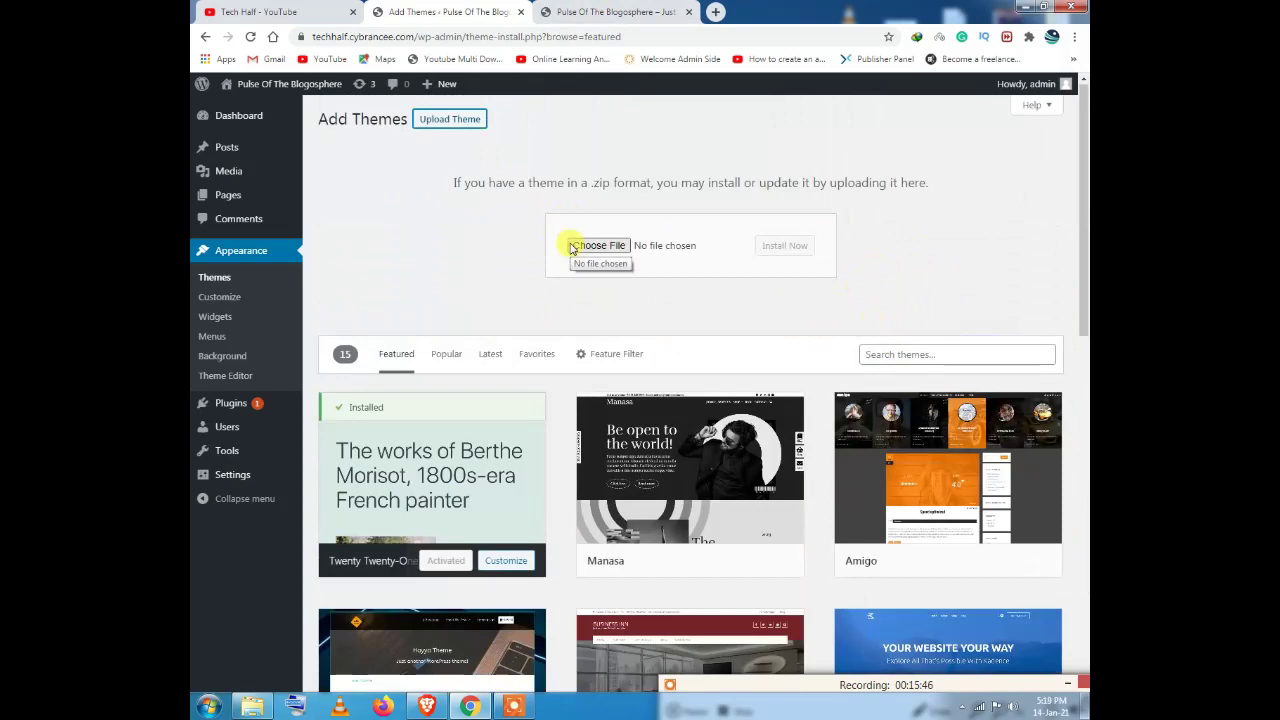
pyautogui.click(926, 354)
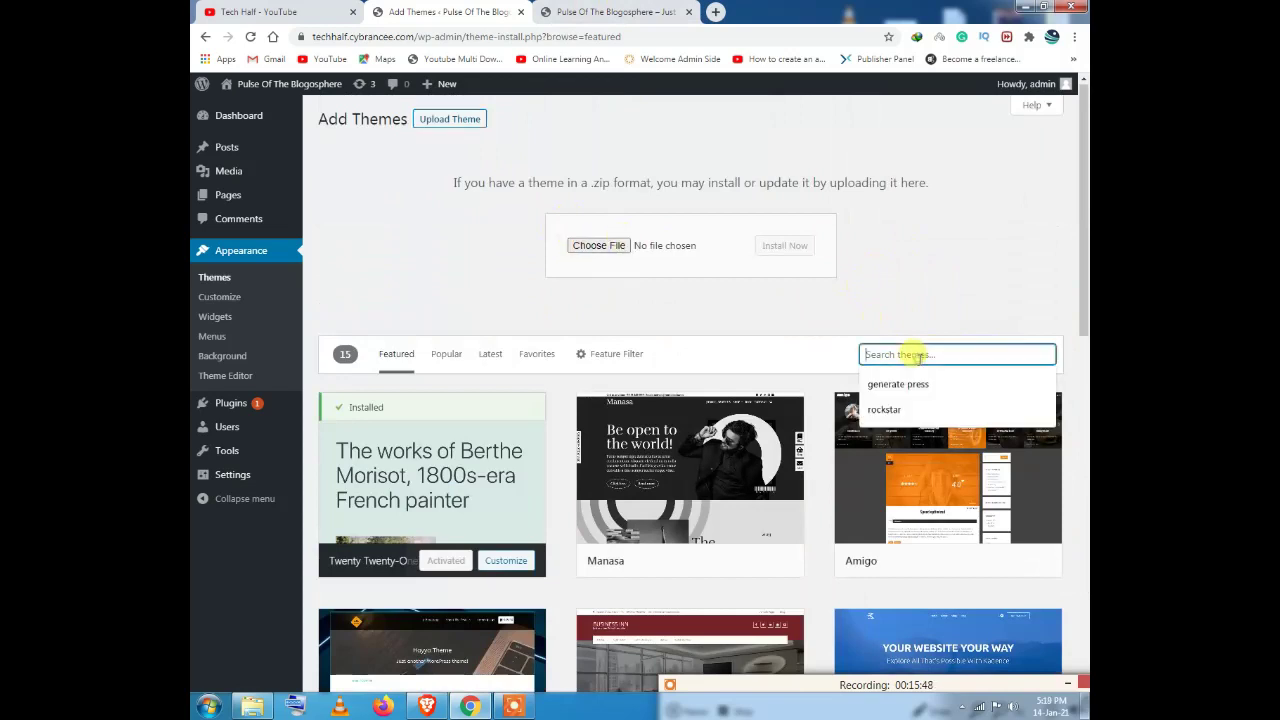
pyautogui.scroll(-1, 918, 282)
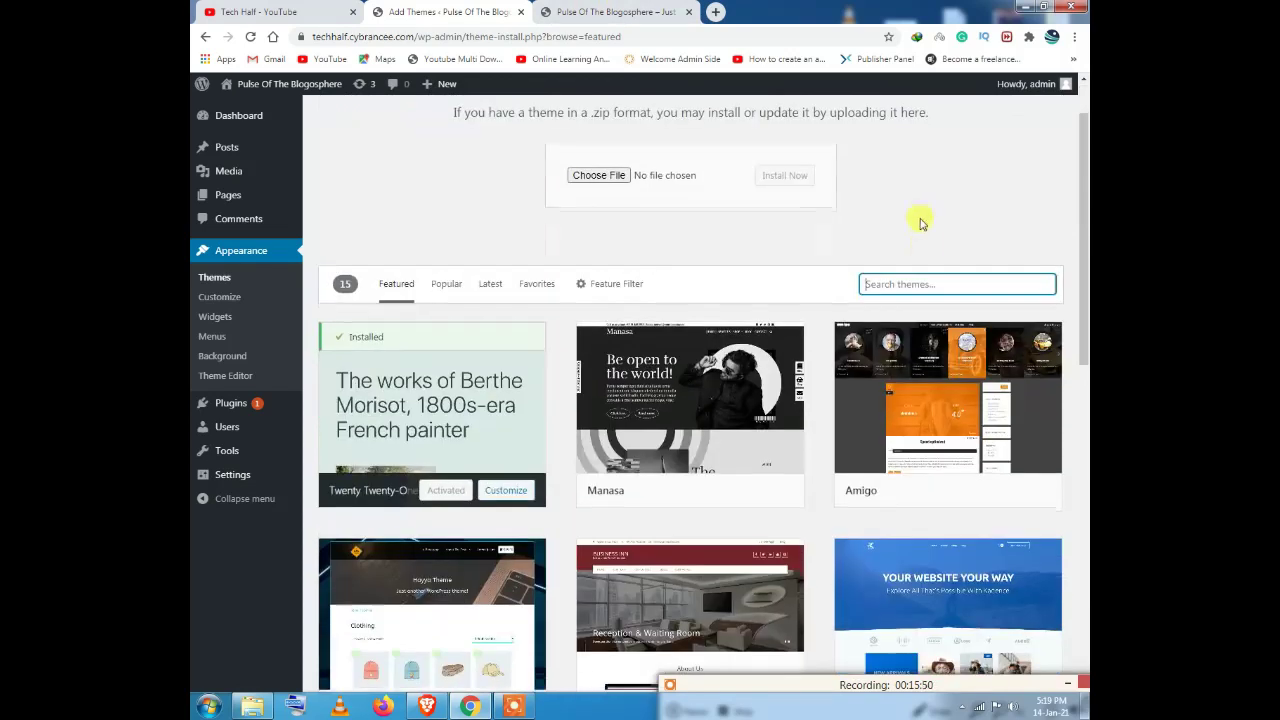
# Step: Check the site's home page again and load techhalf.com in a new browser tab
pyautogui.click(565, 10)
pyautogui.click(505, 11)
pyautogui.click(545, 11)
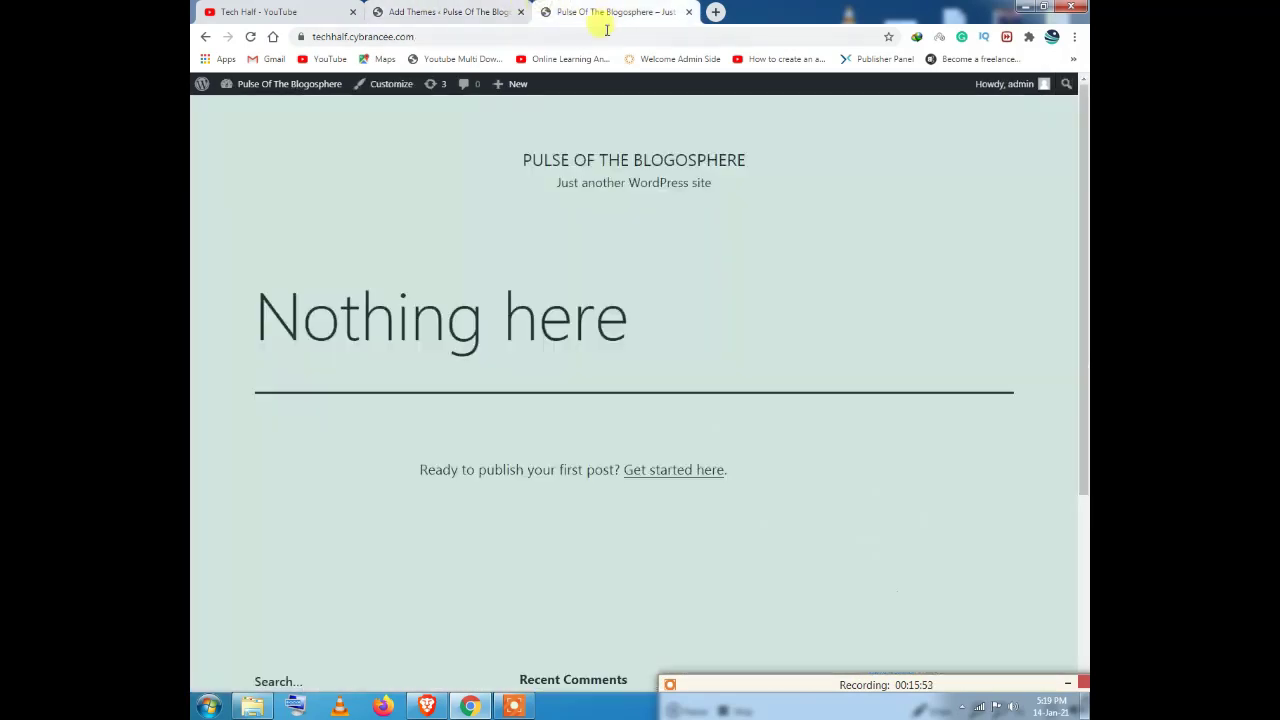
pyautogui.click(715, 11)
pyautogui.write('tec')
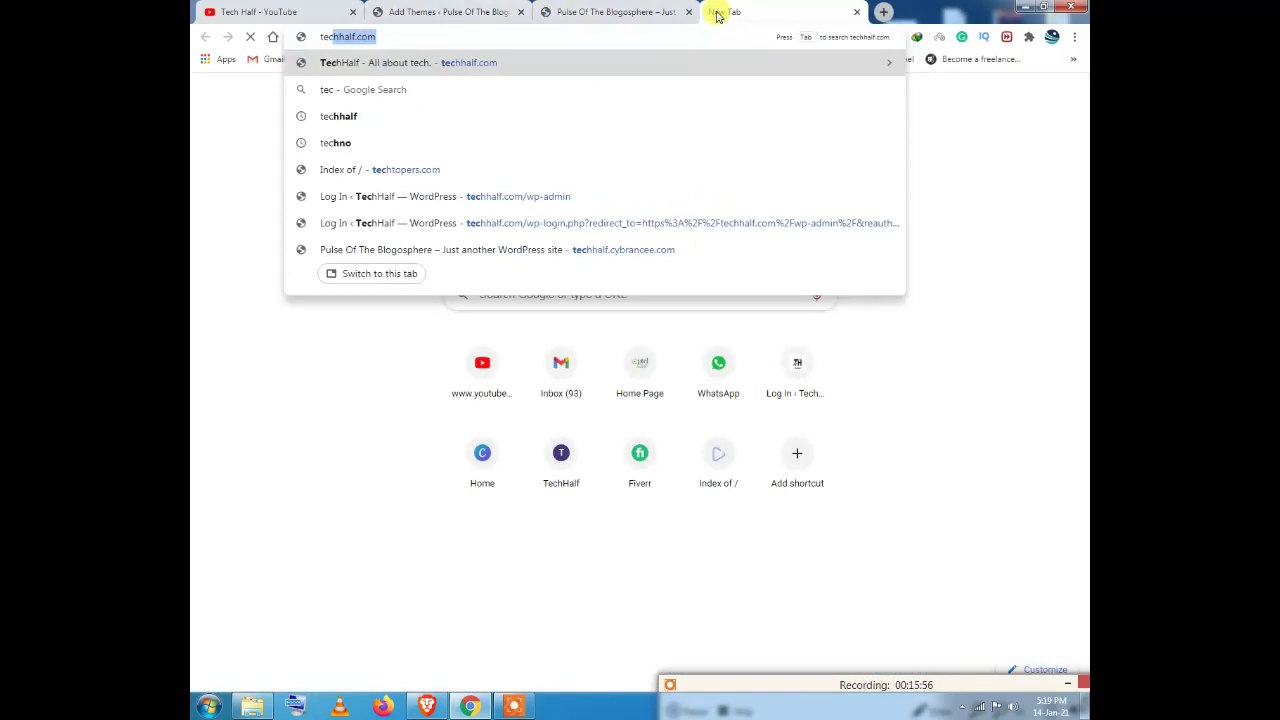
pyautogui.press('Return')
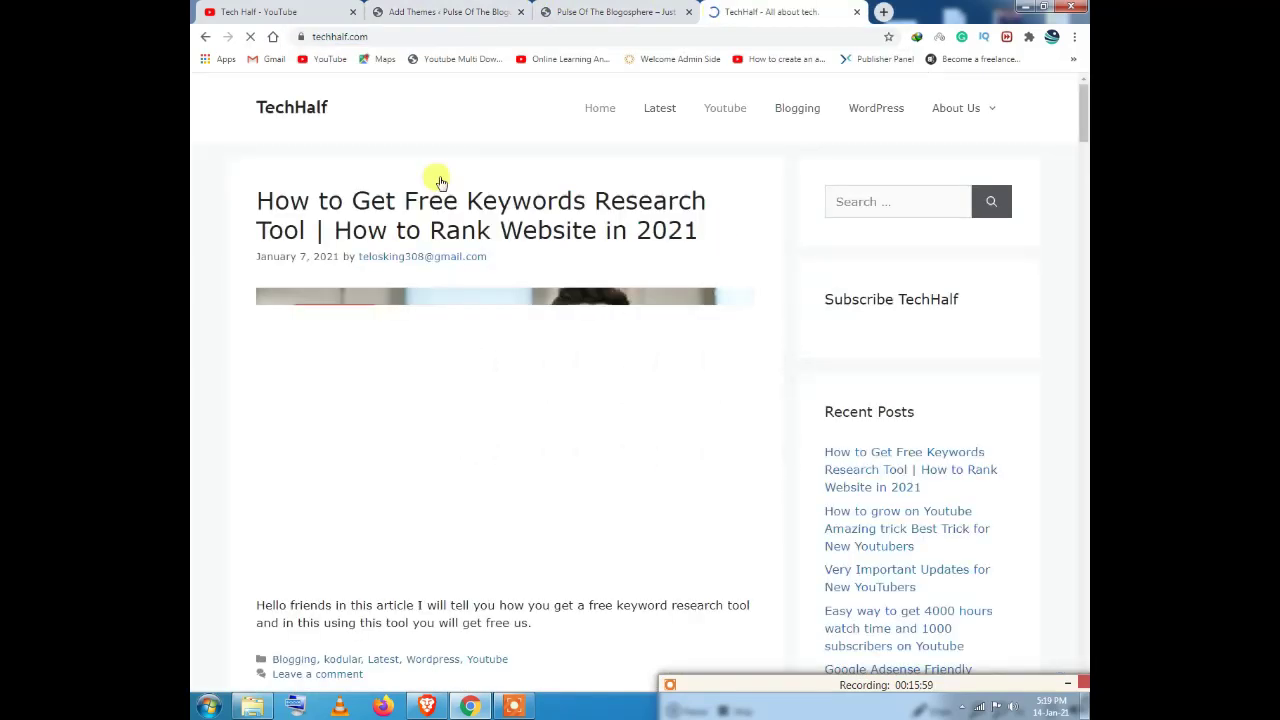
# Step: Open the "Google Adsense Friendly WordPress Theme Free Download" article on TechHalf and skim through it
pyautogui.moveTo(1083, 135); pyautogui.dragTo(1083, 335)
pyautogui.click(578, 265)
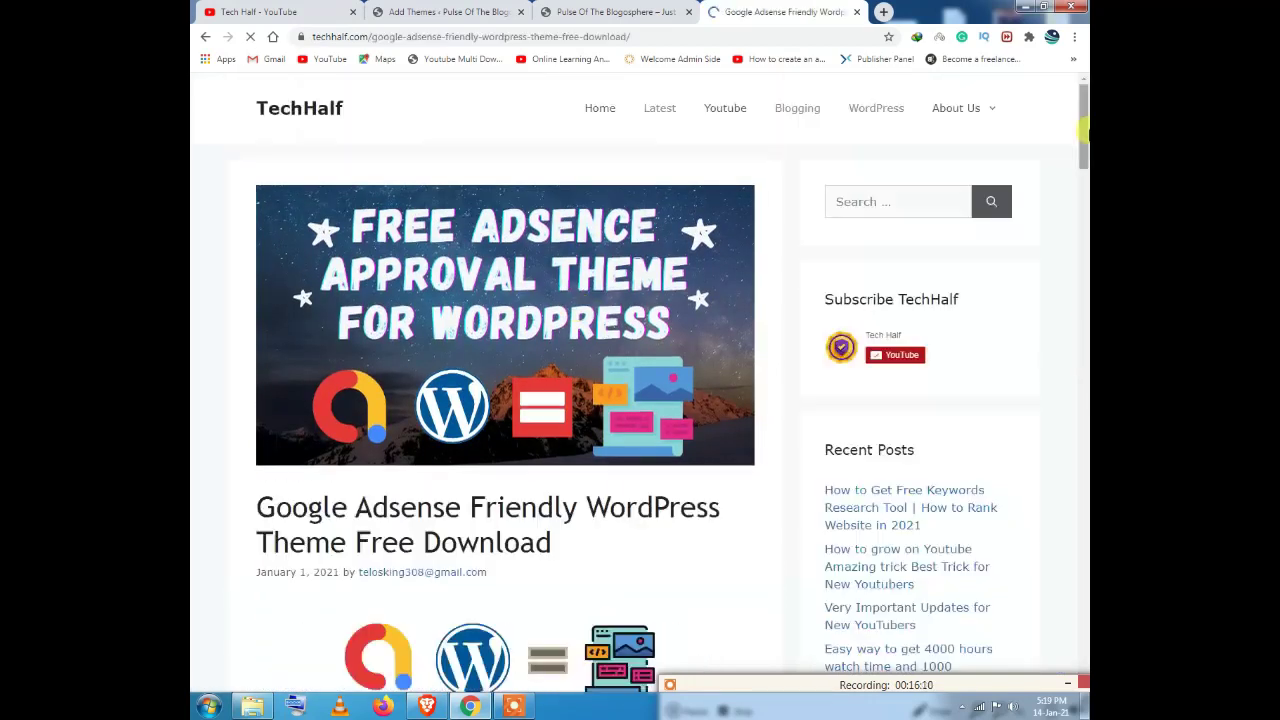
pyautogui.moveTo(1083, 130); pyautogui.dragTo(1075, 461)
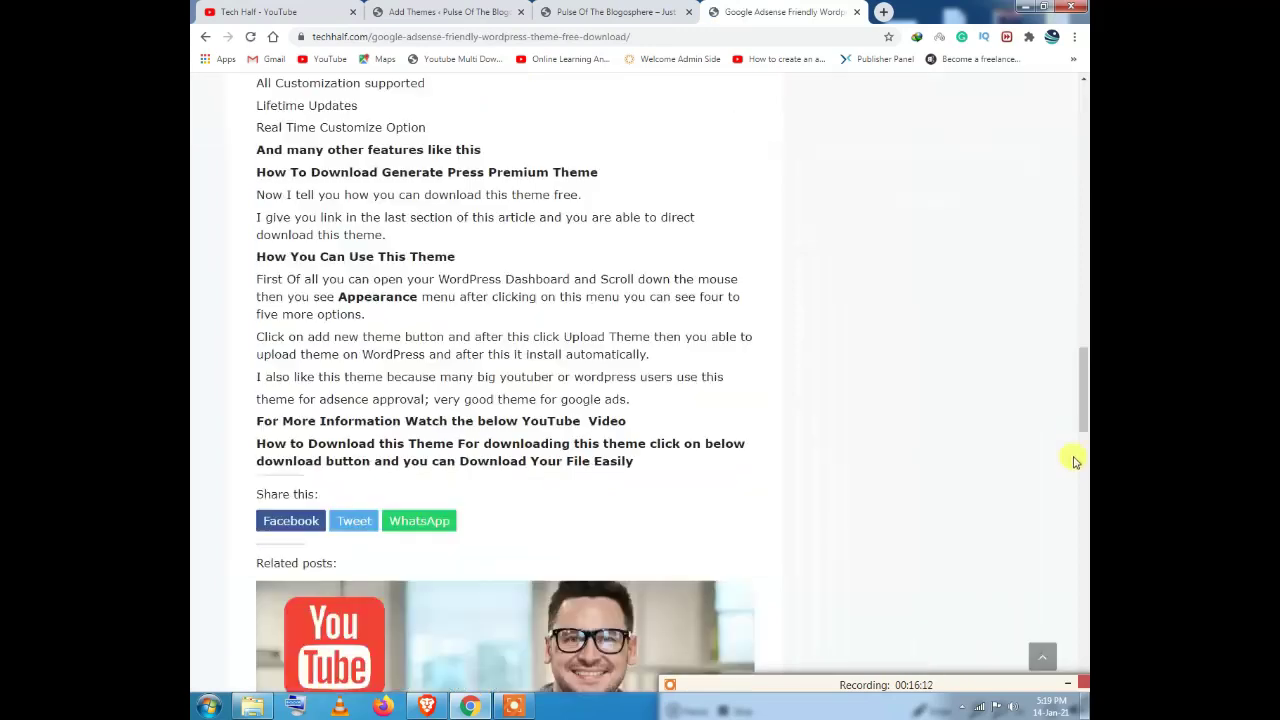
pyautogui.moveTo(1083, 410); pyautogui.dragTo(1083, 130)
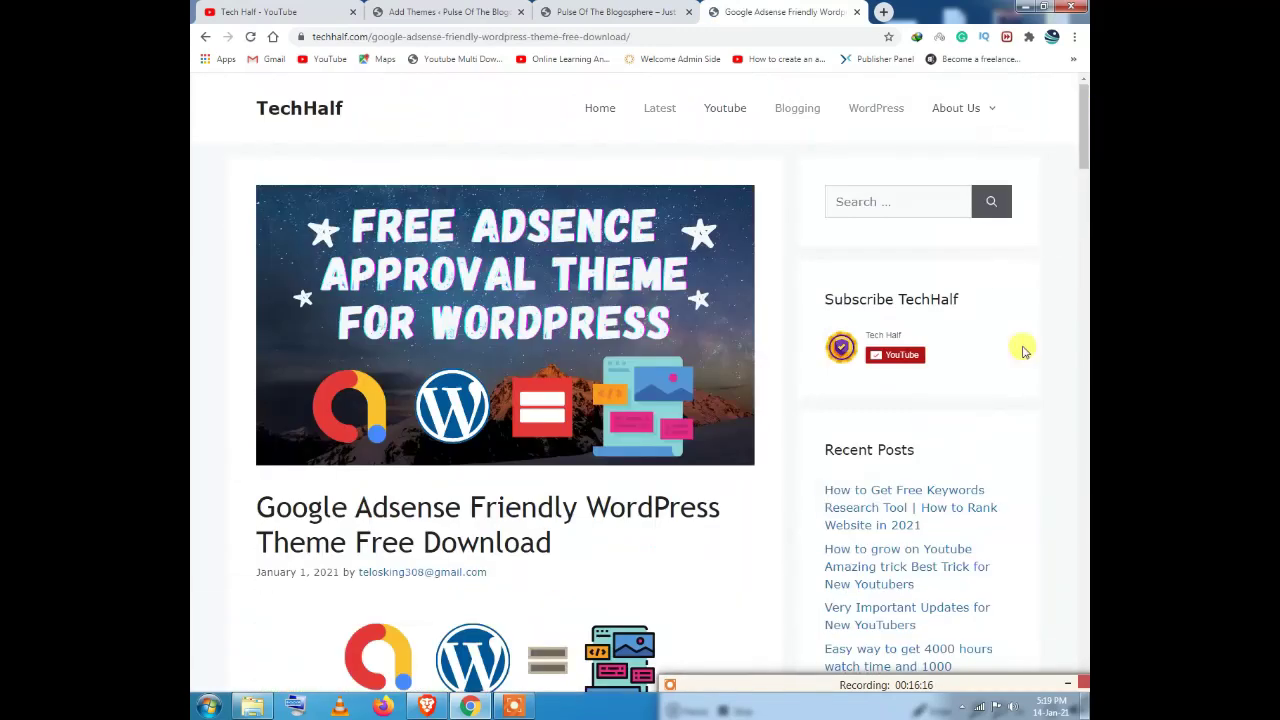
# Step: Open TechHalf's recent post on free keyword research tools, skim through it and highlight its address
pyautogui.click(929, 494)
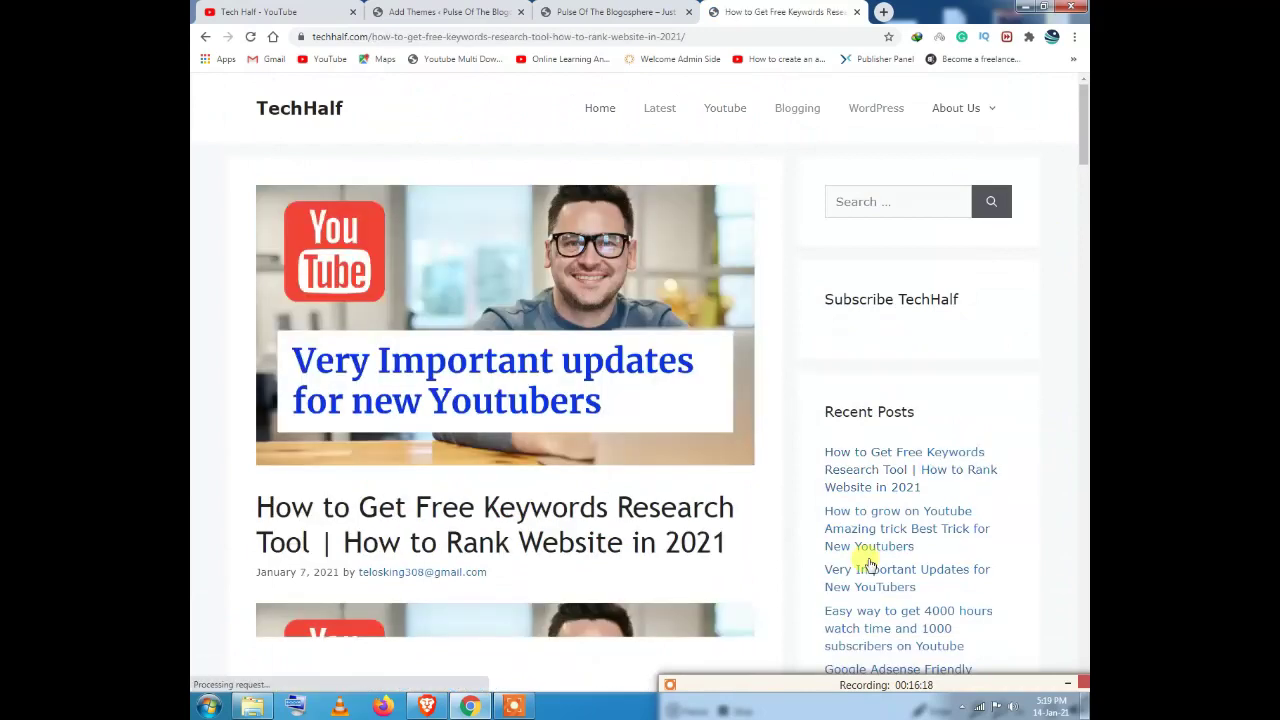
pyautogui.moveTo(1083, 122); pyautogui.dragTo(1076, 465)
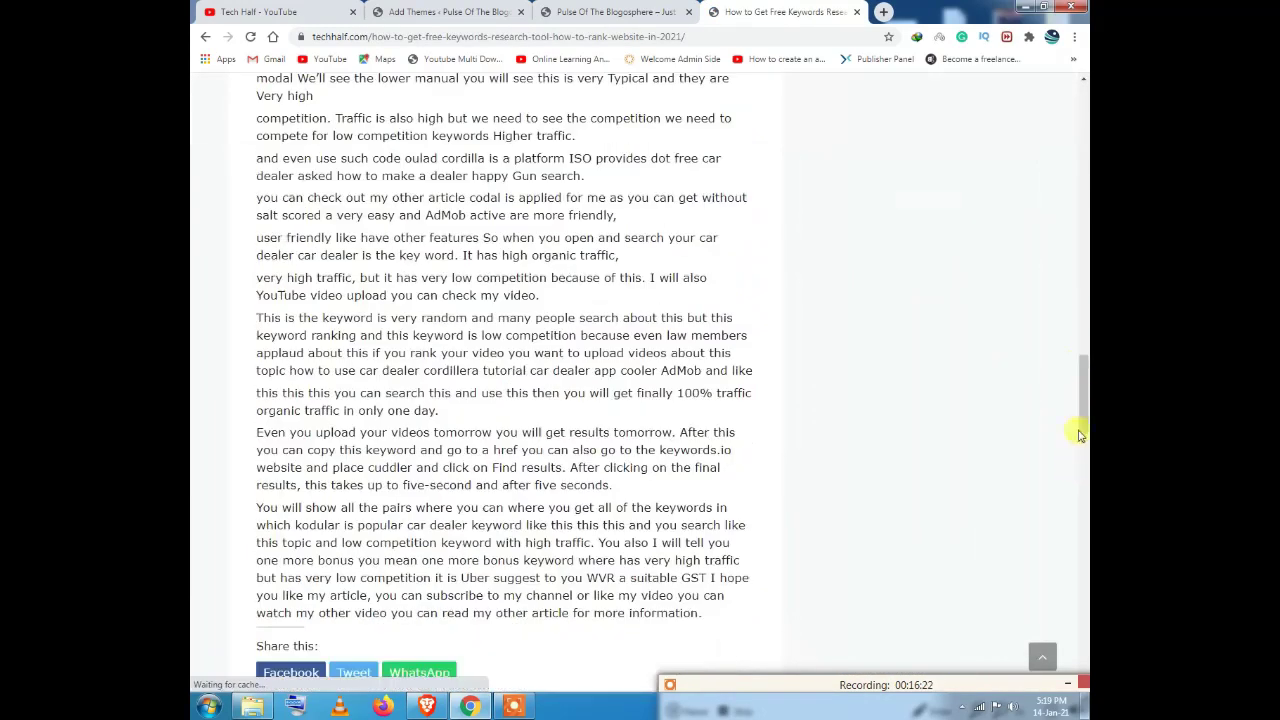
pyautogui.moveTo(1083, 413); pyautogui.dragTo(1076, 140)
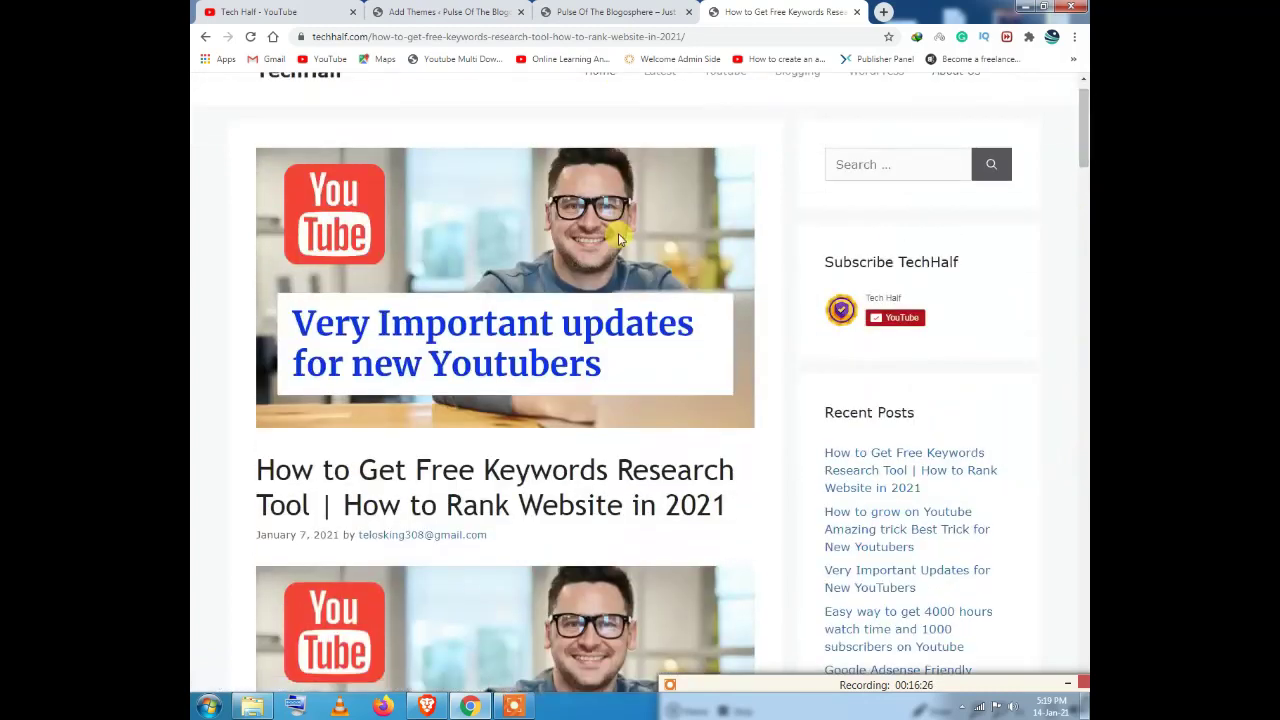
pyautogui.moveTo(368, 37); pyautogui.dragTo(695, 40)
pyautogui.click(695, 40)
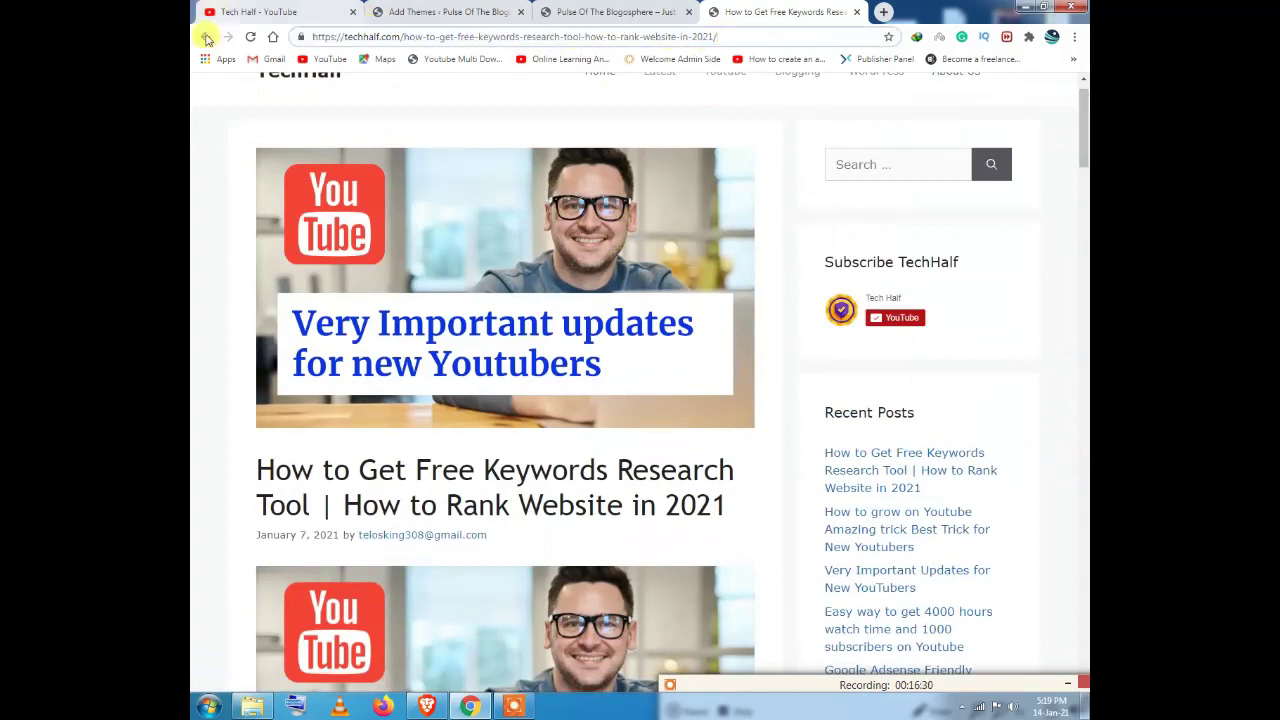
# Step: Return to the TechHalf home page and compare it with the new site's home page and the Add Themes page
pyautogui.click(205, 38)
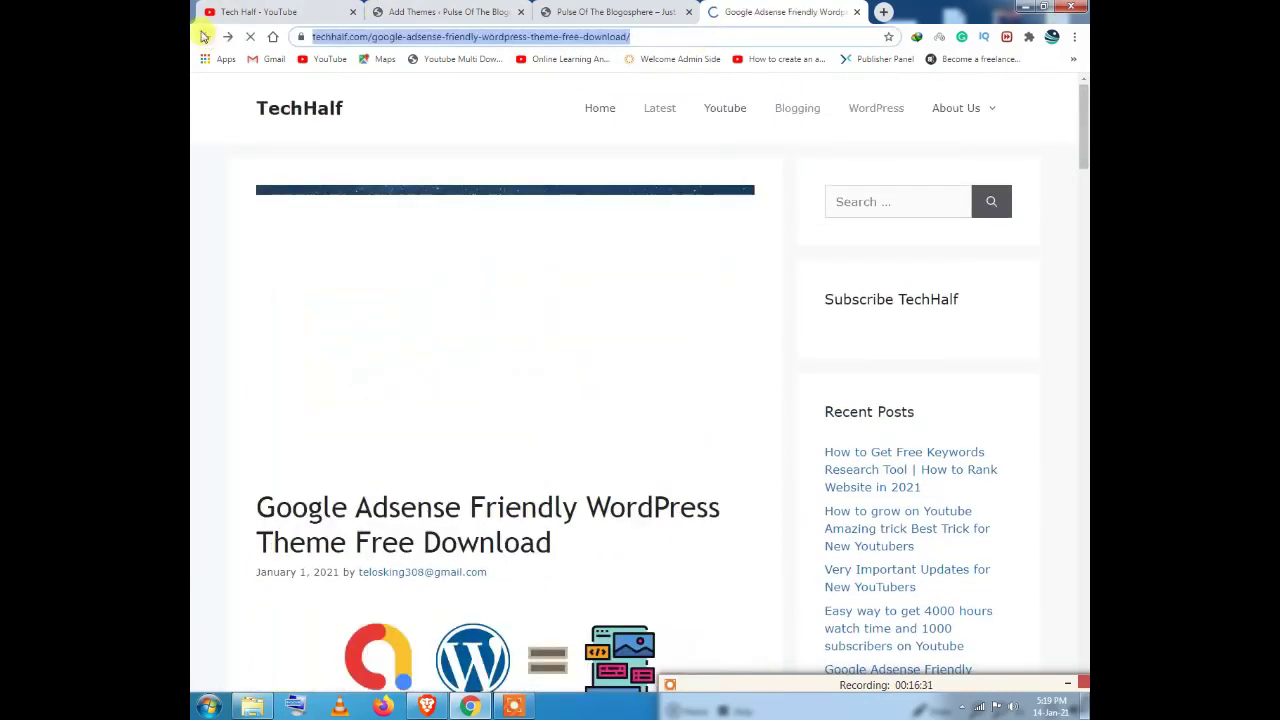
pyautogui.click(288, 112)
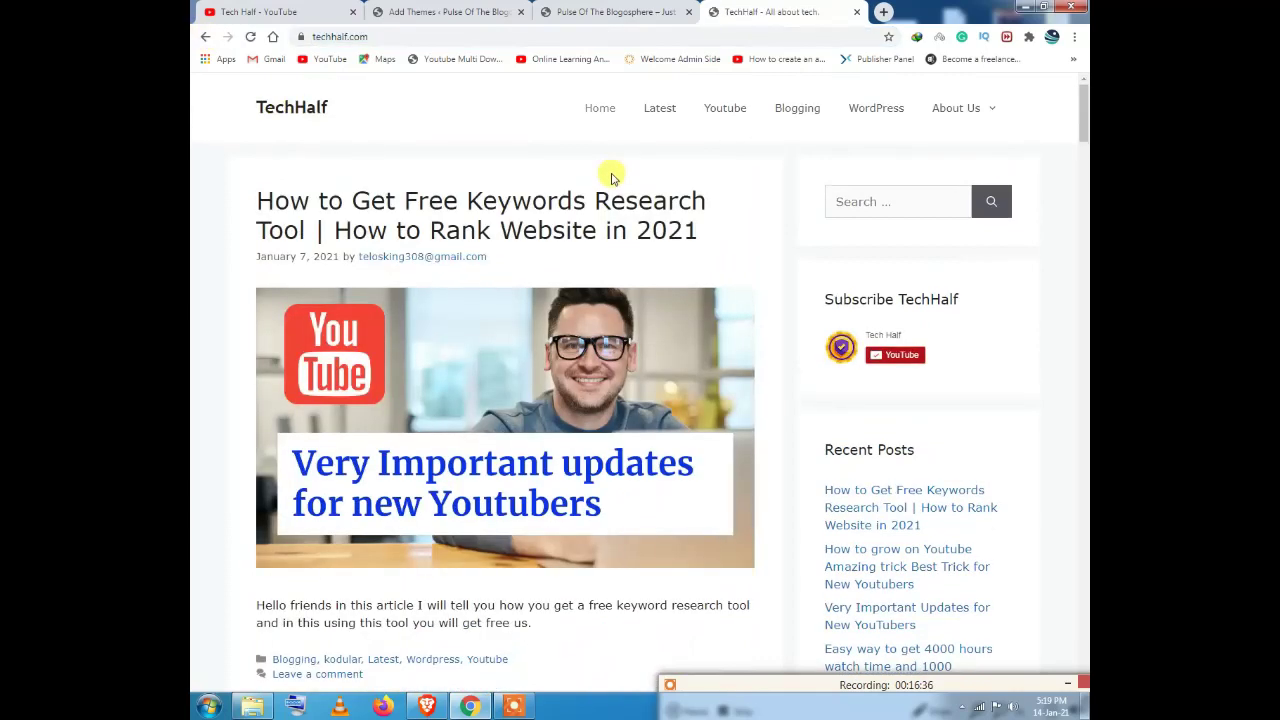
pyautogui.click(612, 9)
pyautogui.click(450, 11)
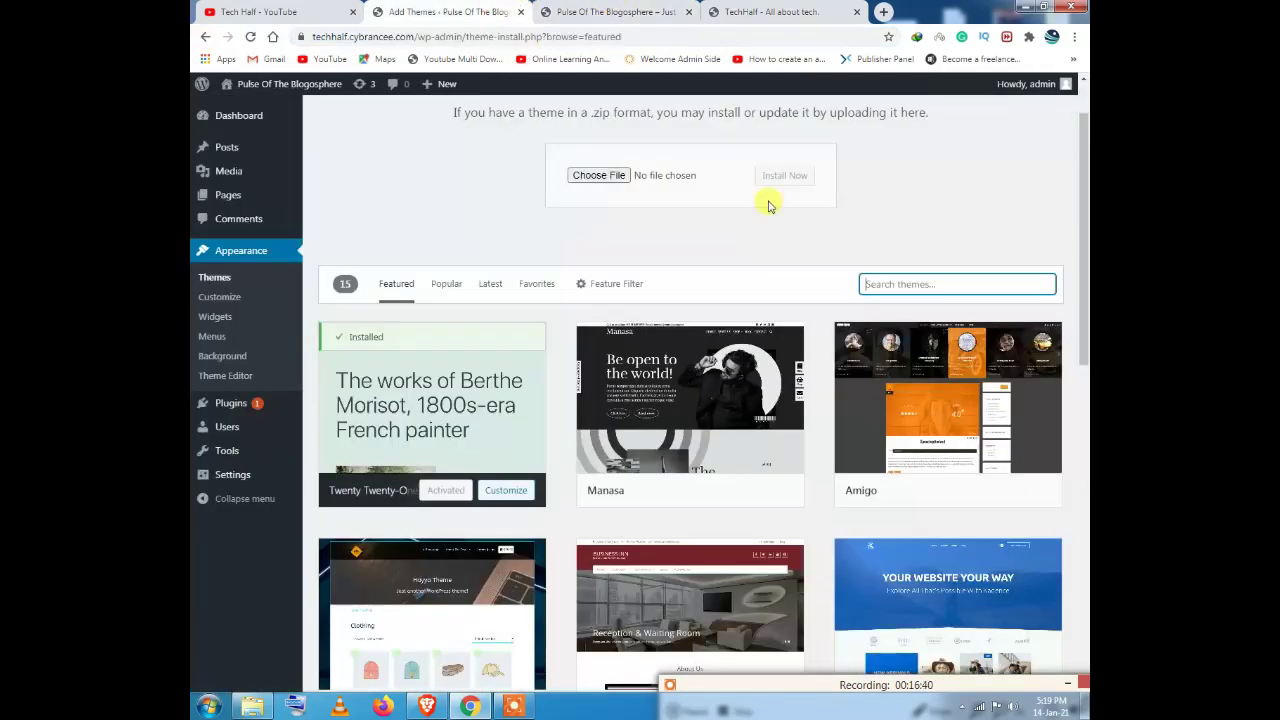
pyautogui.click(714, 8)
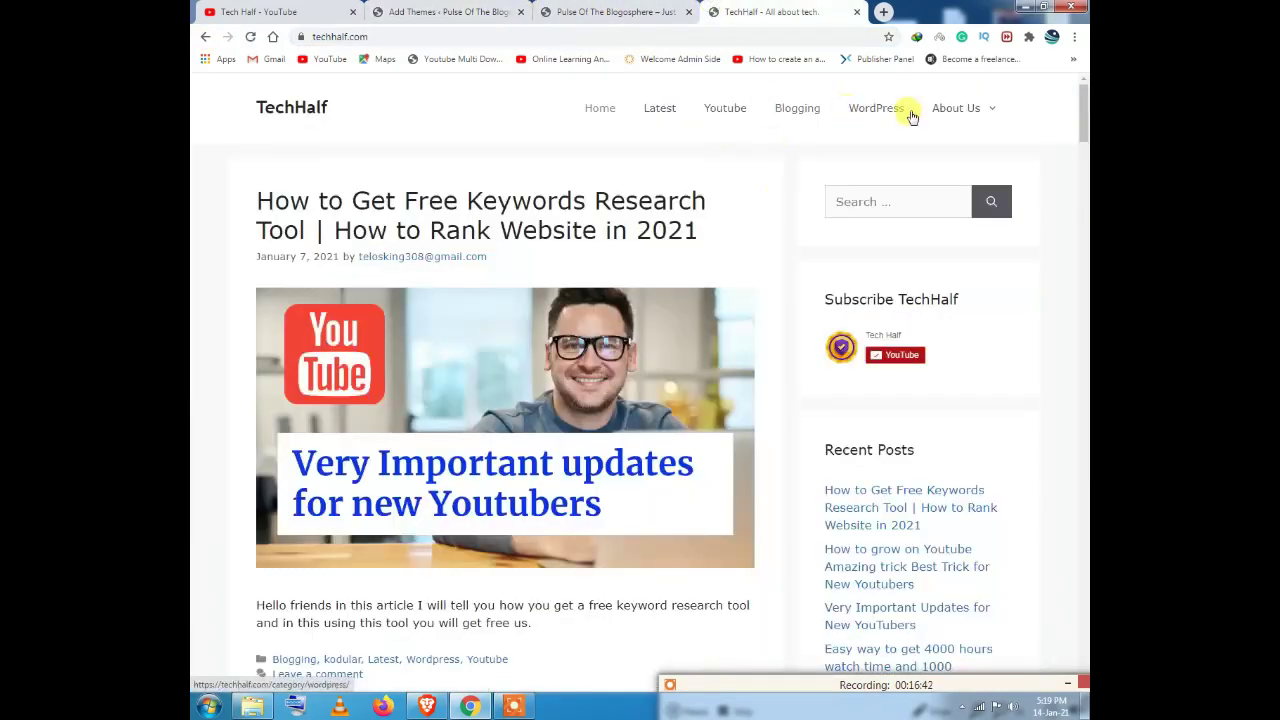
# Step: Look through the TechHalf home page from its navigation menu down to the footer links and return to its start
pyautogui.moveTo(971, 112)
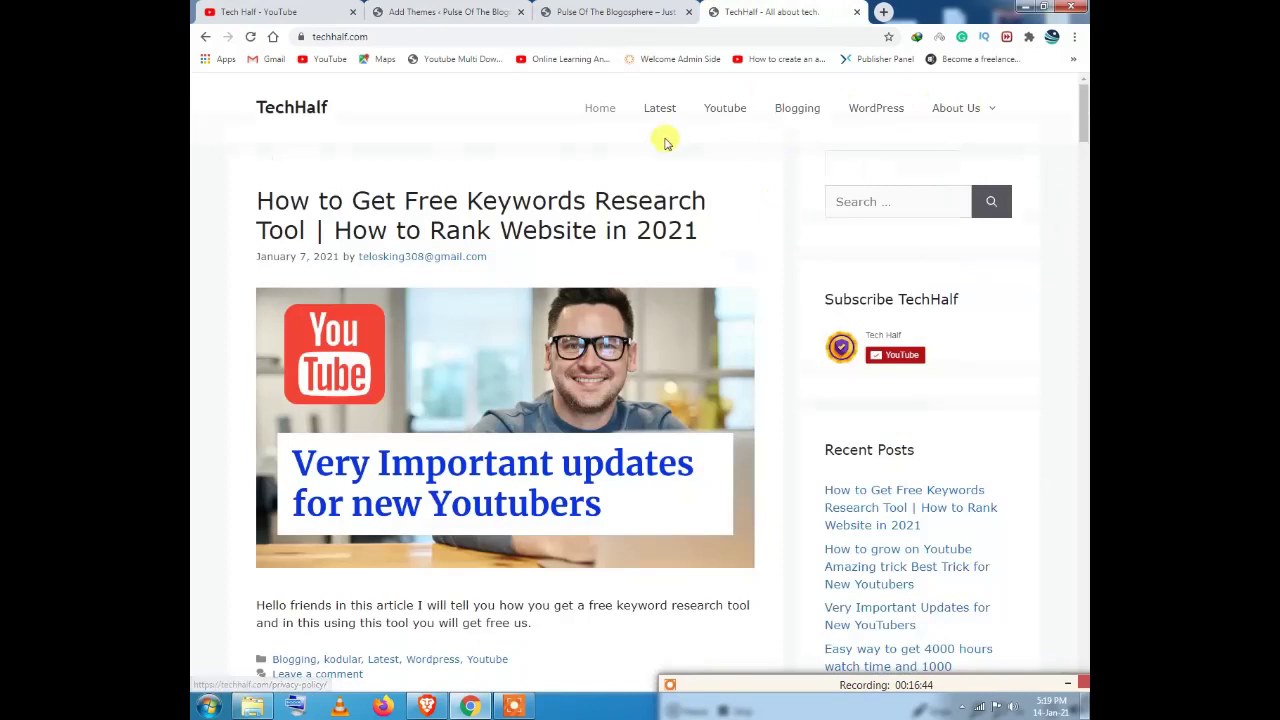
pyautogui.scroll(-1, 664, 138)
pyautogui.scroll(-20, 656, 197)
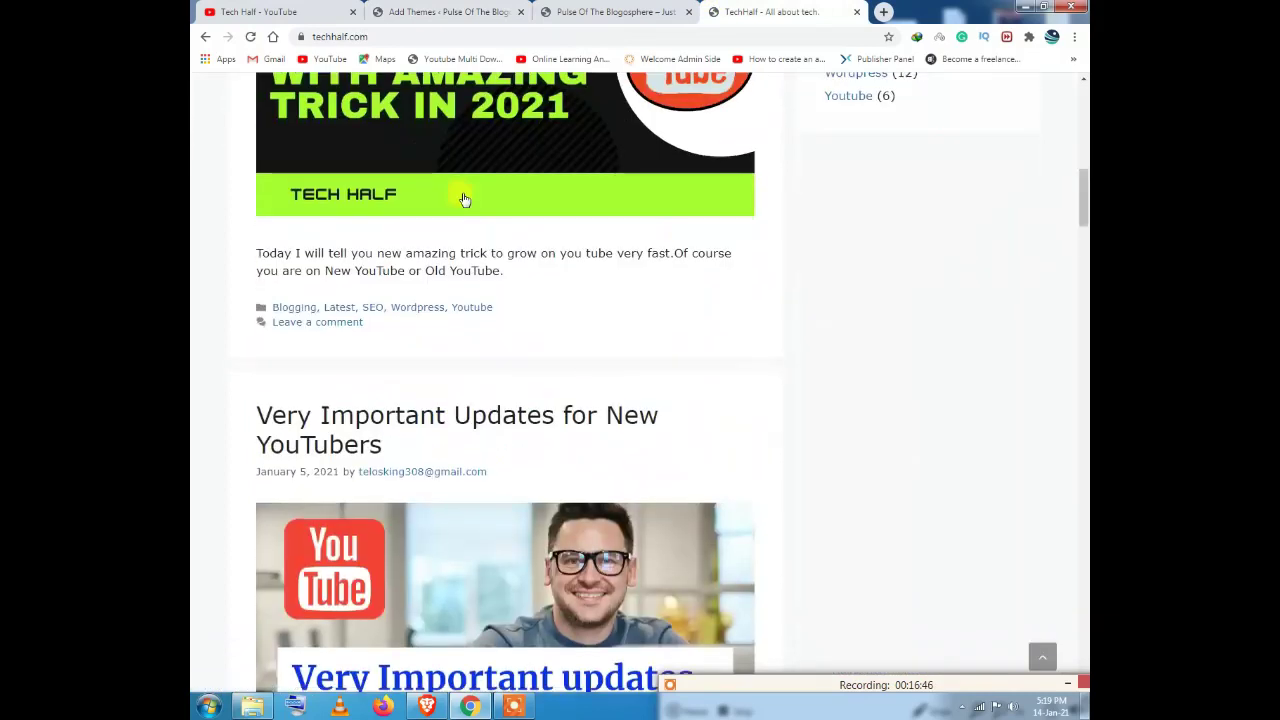
pyautogui.scroll(-15, 492, 262)
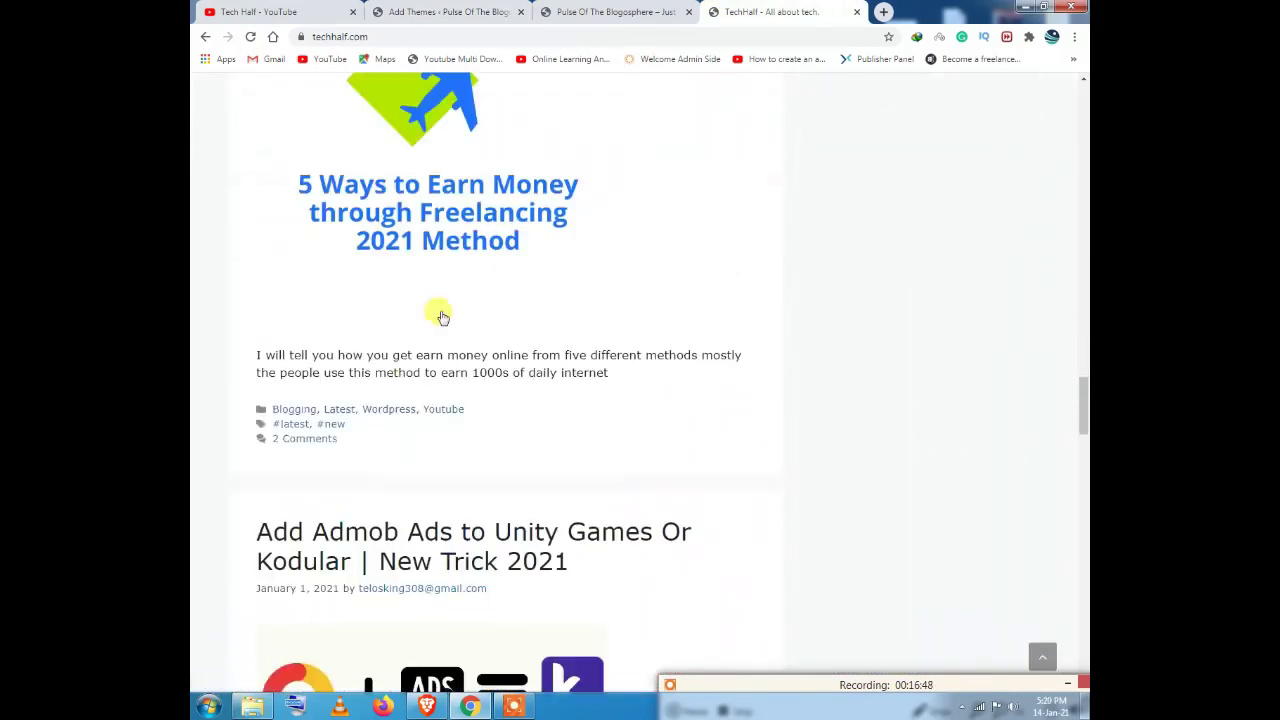
pyautogui.scroll(-10, 755, 340)
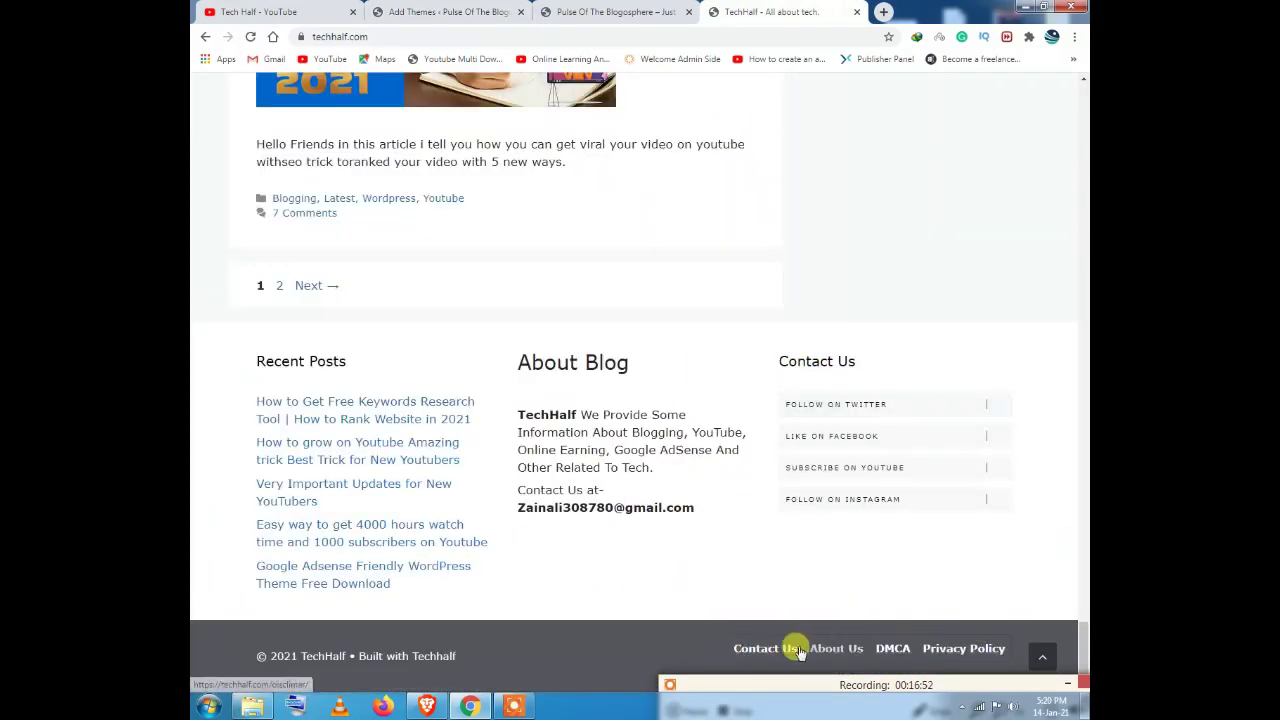
pyautogui.click(1052, 645)
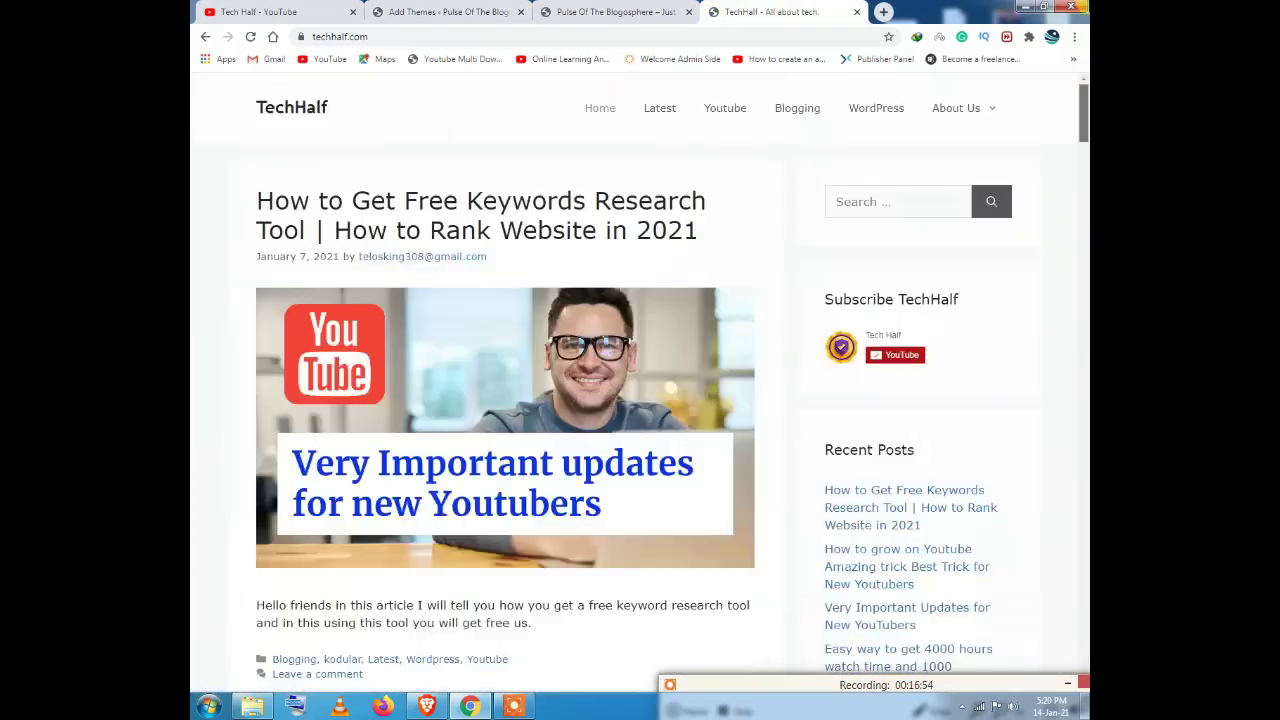
# Step: Search the WordPress theme directory for "generate press" and install the GeneratePress theme
pyautogui.click(449, 9)
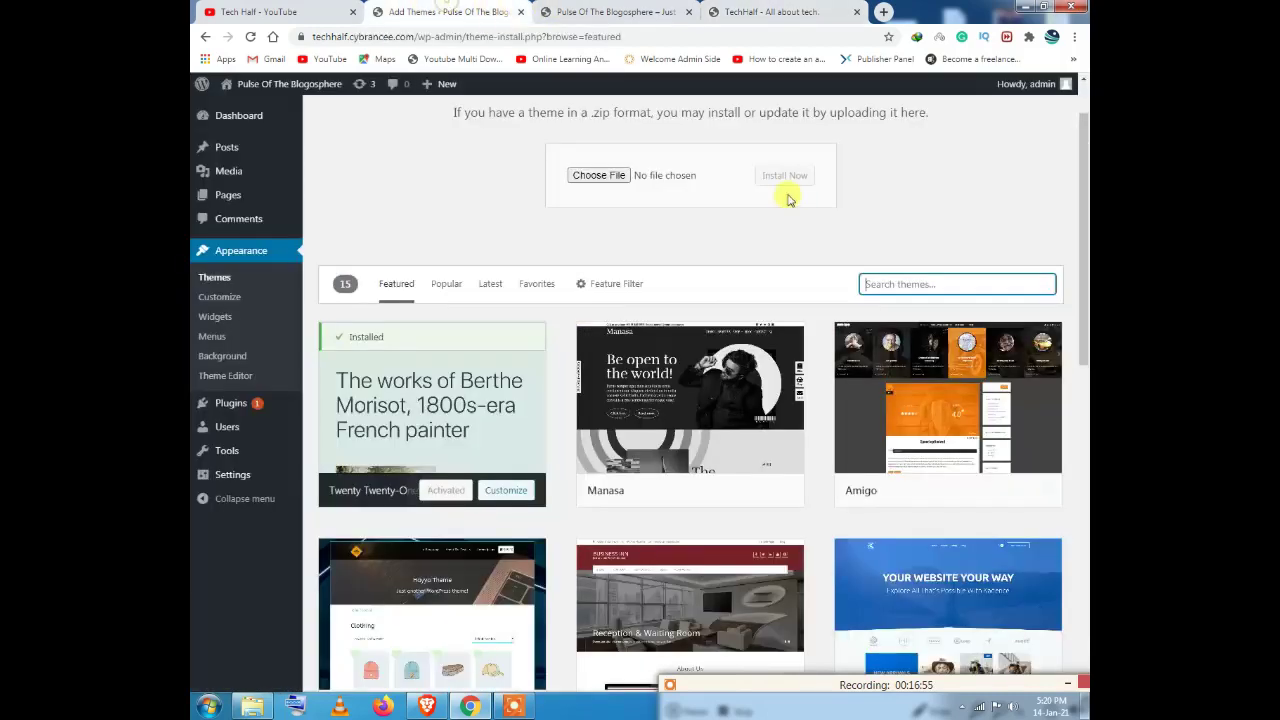
pyautogui.click(876, 284)
pyautogui.click(905, 312)
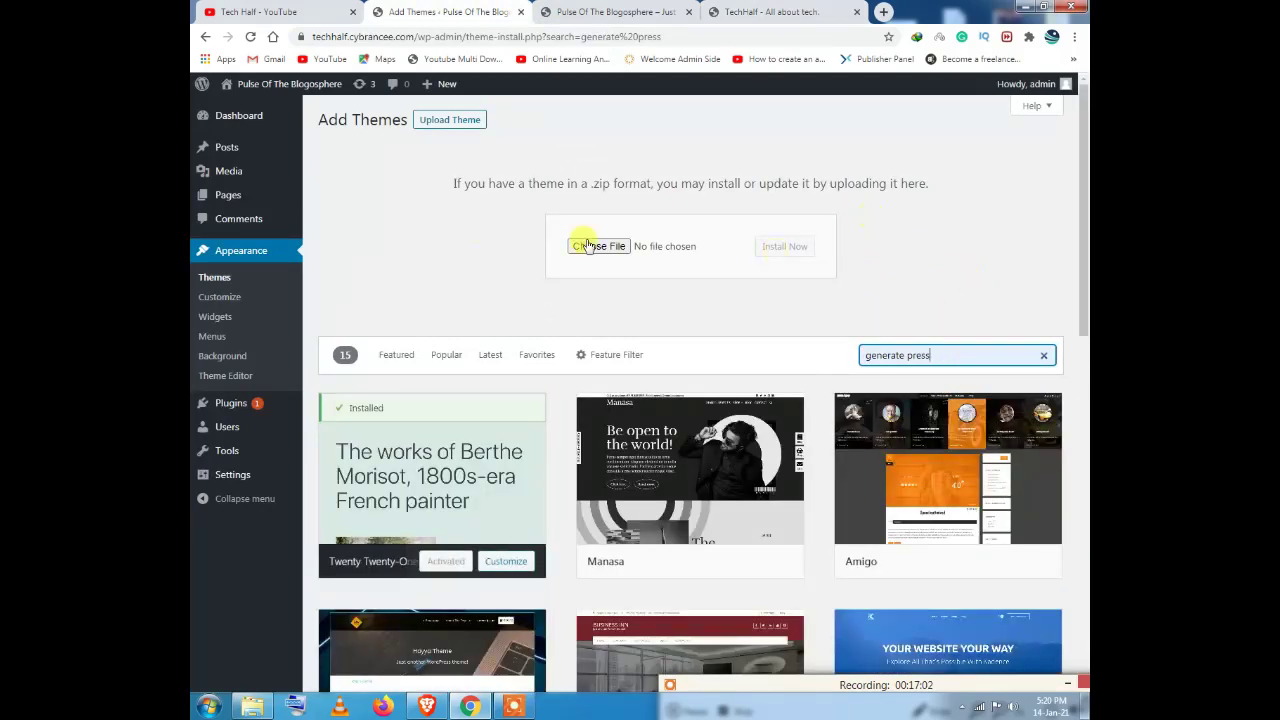
pyautogui.scroll(-3, 520, 242)
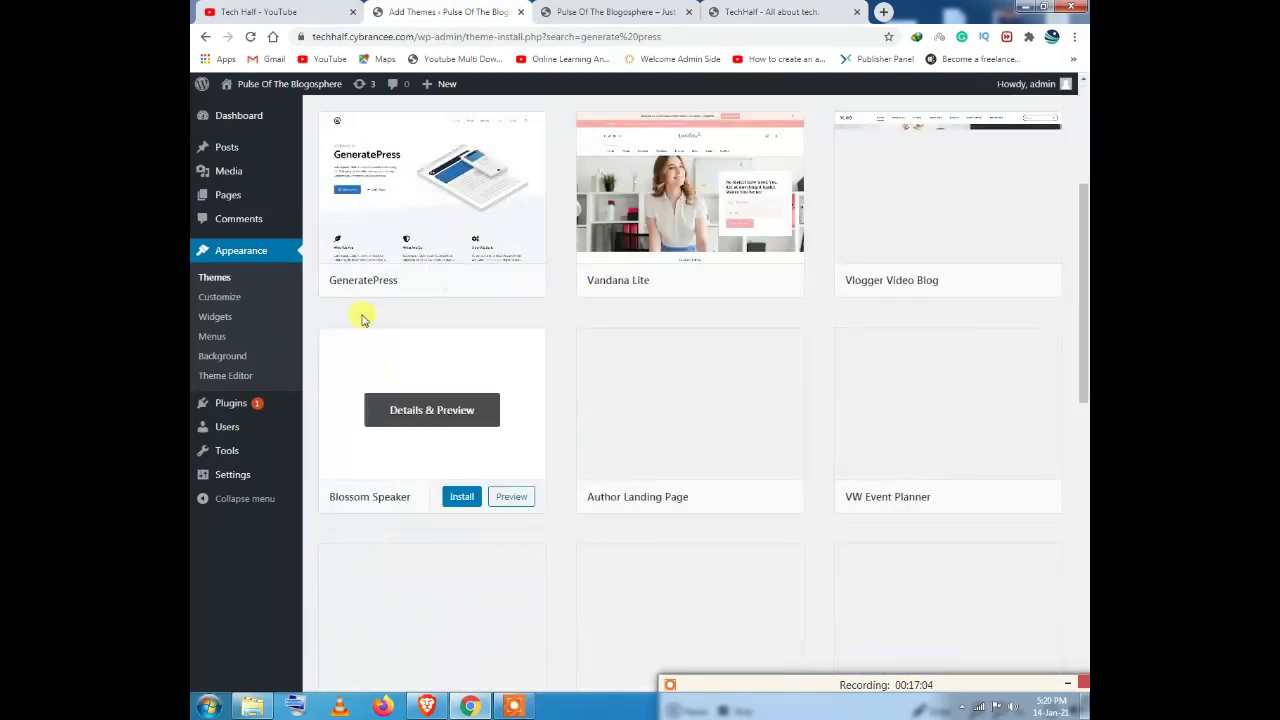
pyautogui.moveTo(410, 155)
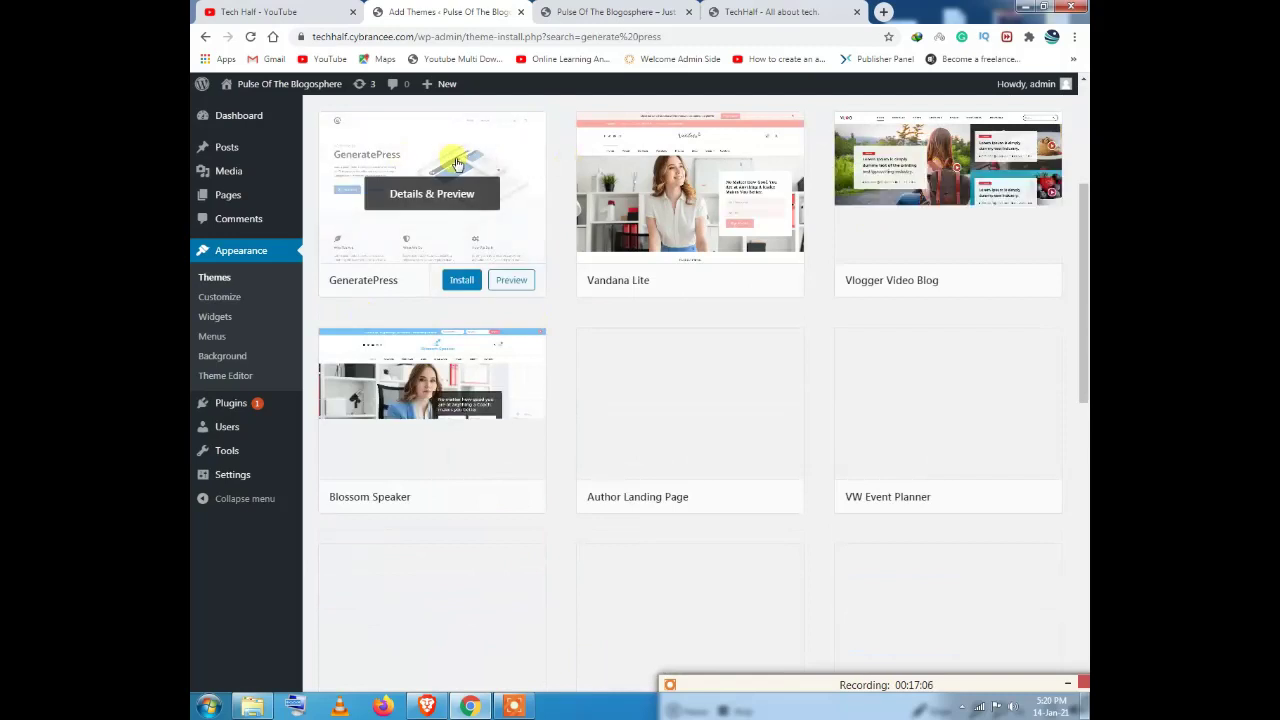
pyautogui.click(462, 279)
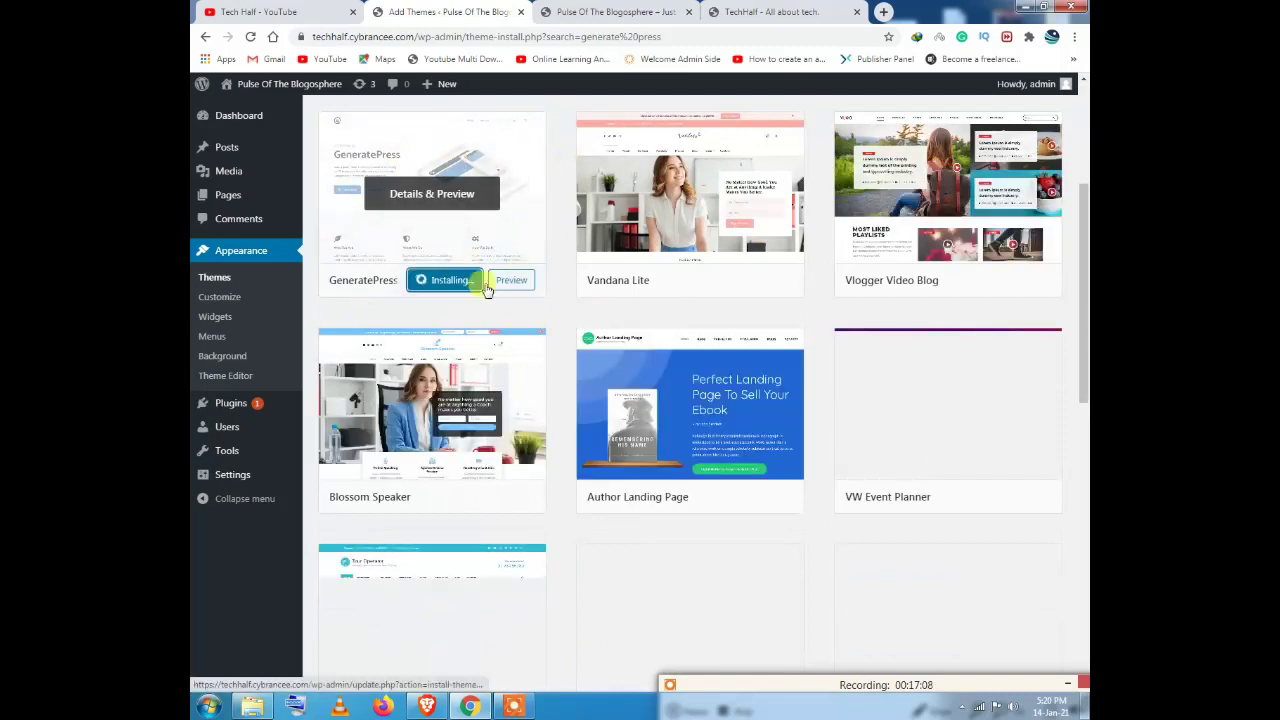
pyautogui.scroll(1, 494, 290)
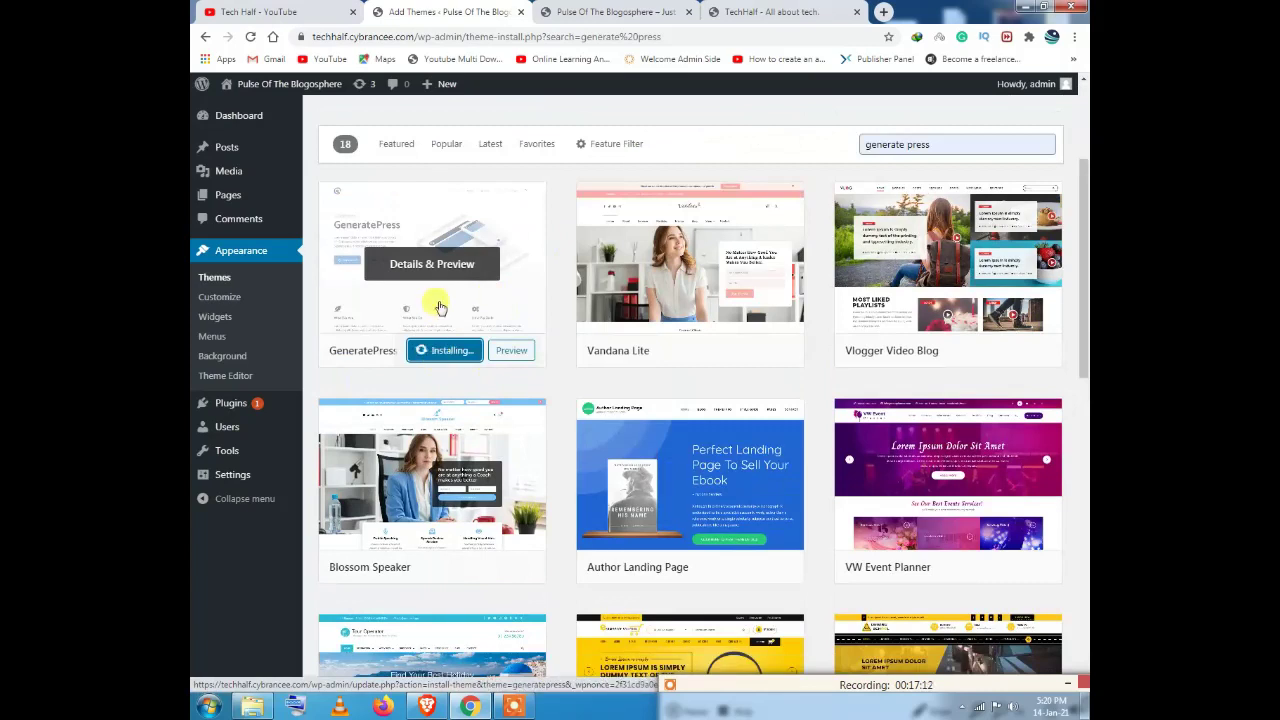
pyautogui.scroll(3, 440, 305)
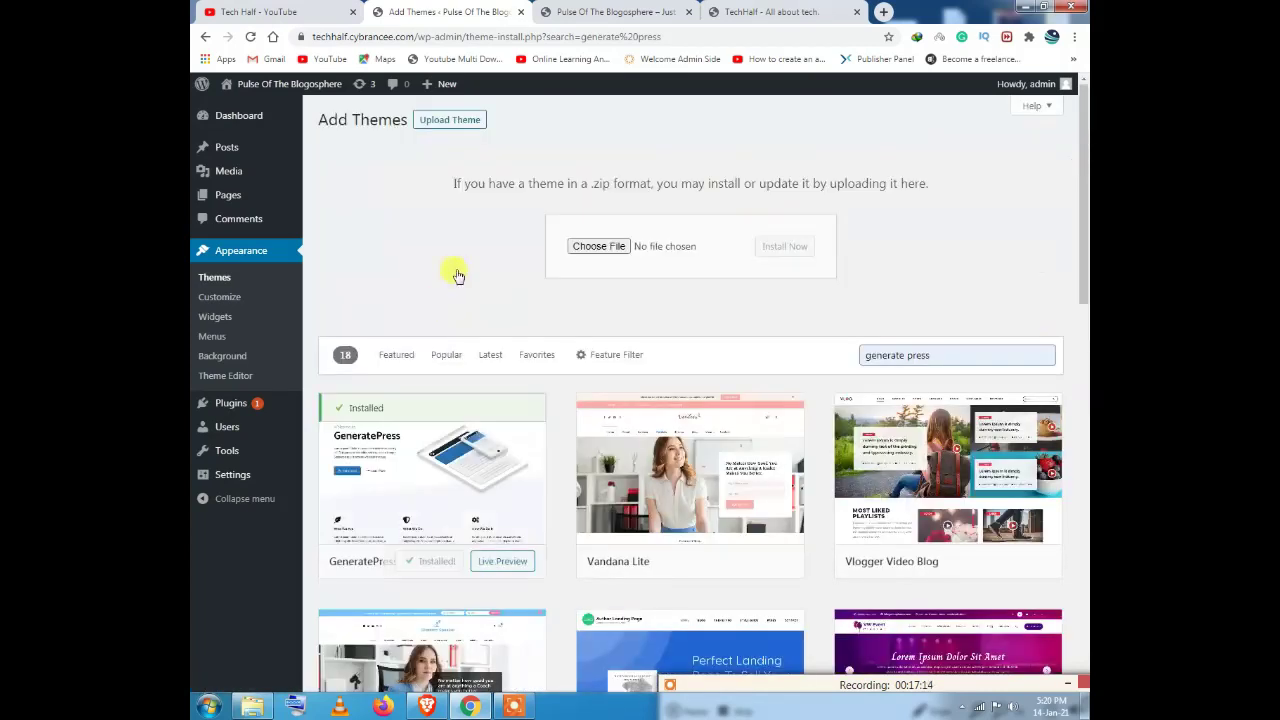
# Step: Activate the installed GeneratePress theme
pyautogui.scroll(-1, 456, 274)
pyautogui.click(440, 492)
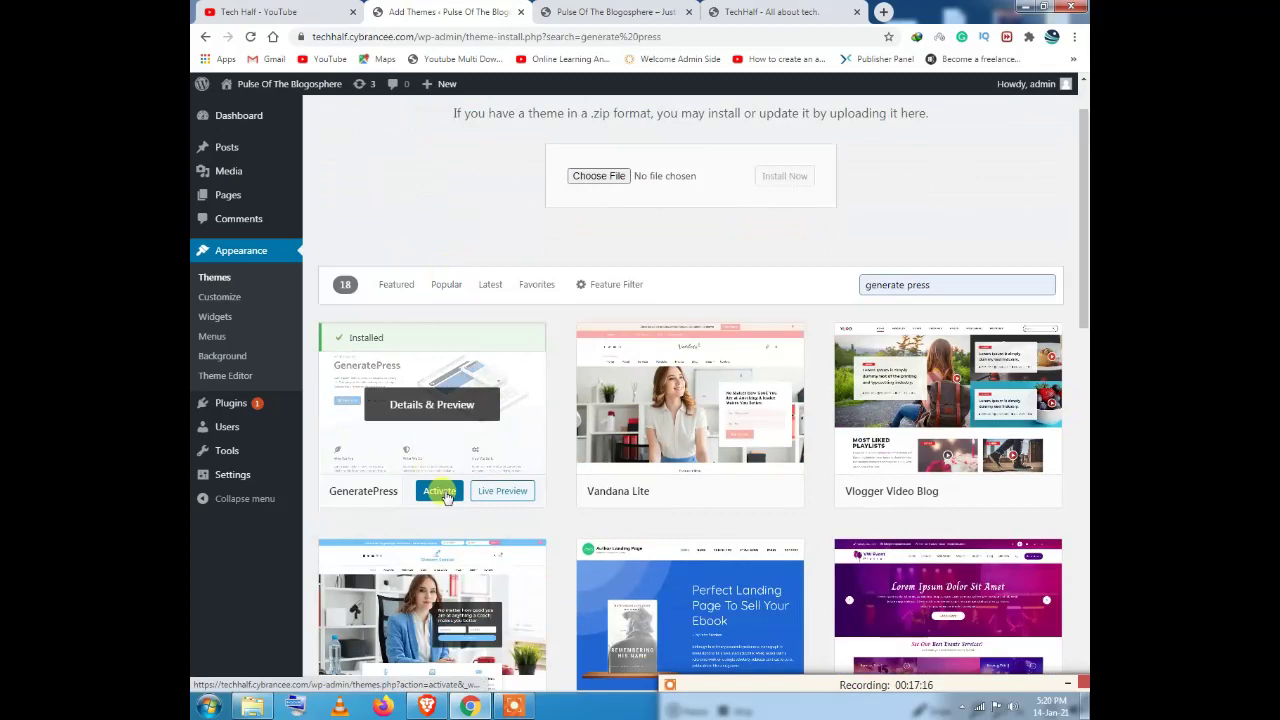
pyautogui.scroll(1, 350, 222)
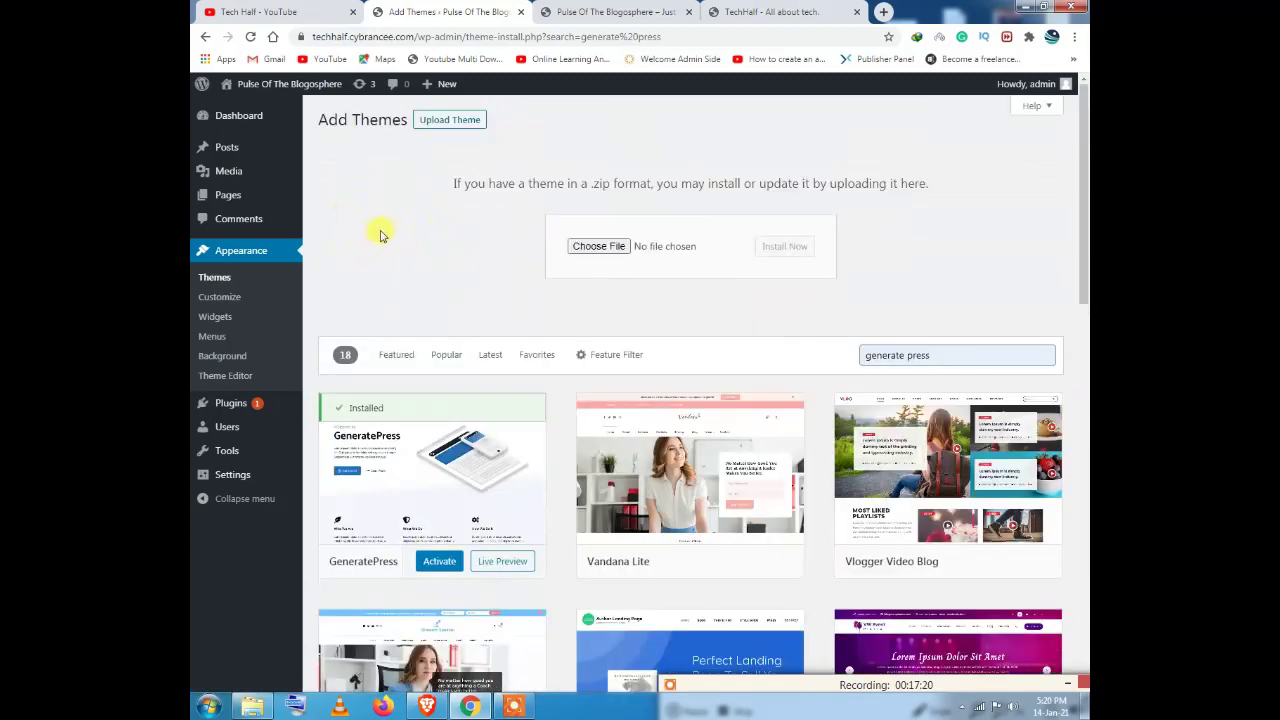
pyautogui.scroll(-4, 388, 232)
pyautogui.click(420, 281)
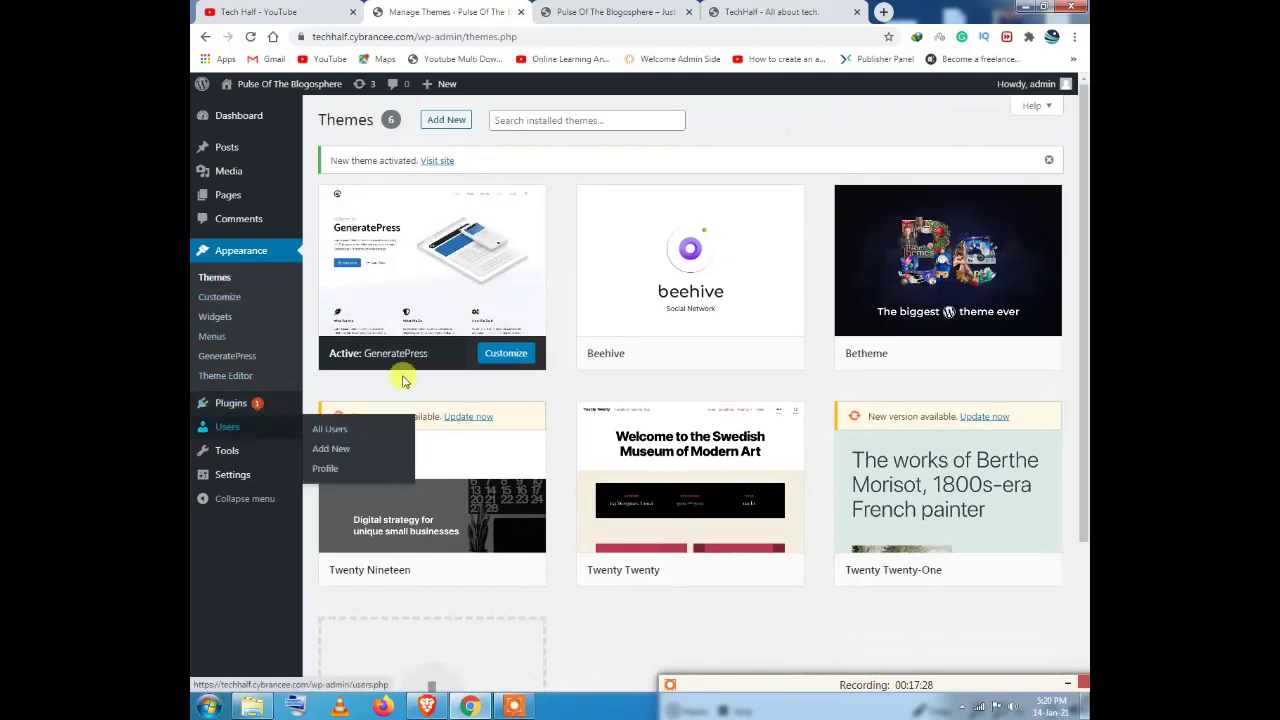
# Step: View the new site's home page with GeneratePress active and compare its layout and menu with TechHalf's home page
pyautogui.click(585, 11)
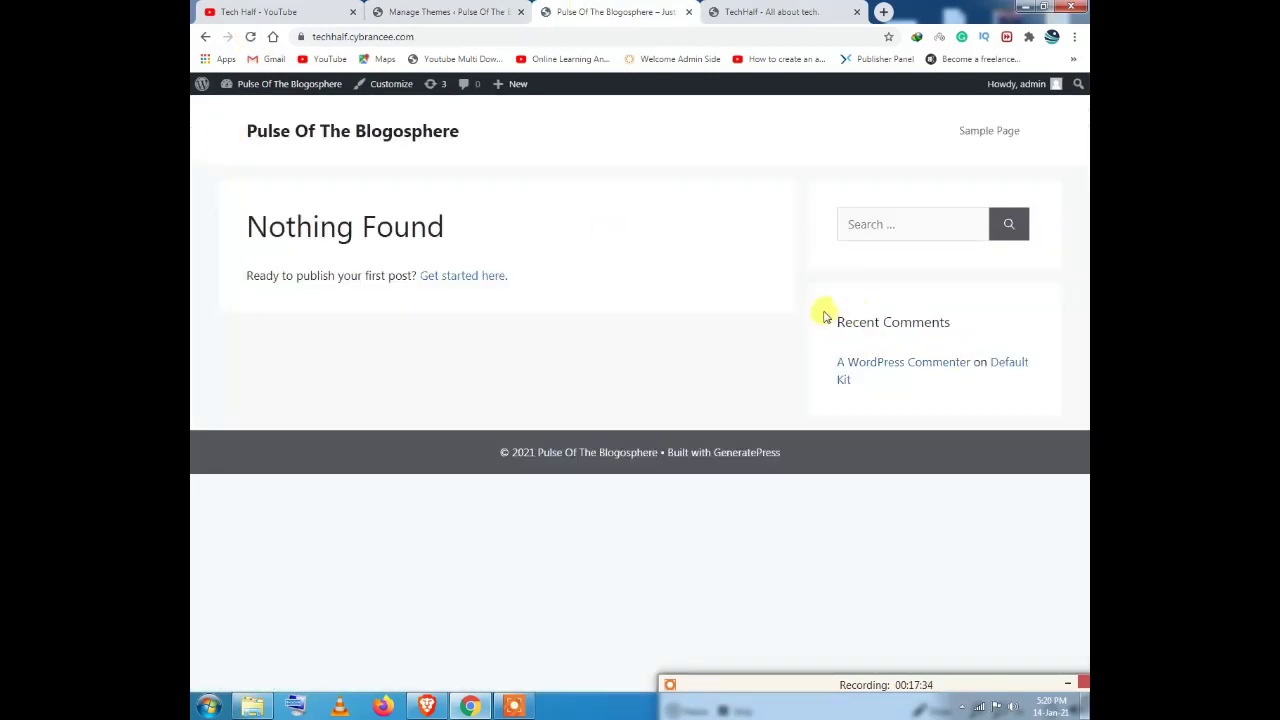
pyautogui.click(748, 11)
pyautogui.scroll(-3, 766, 240)
pyautogui.scroll(3, 234, 297)
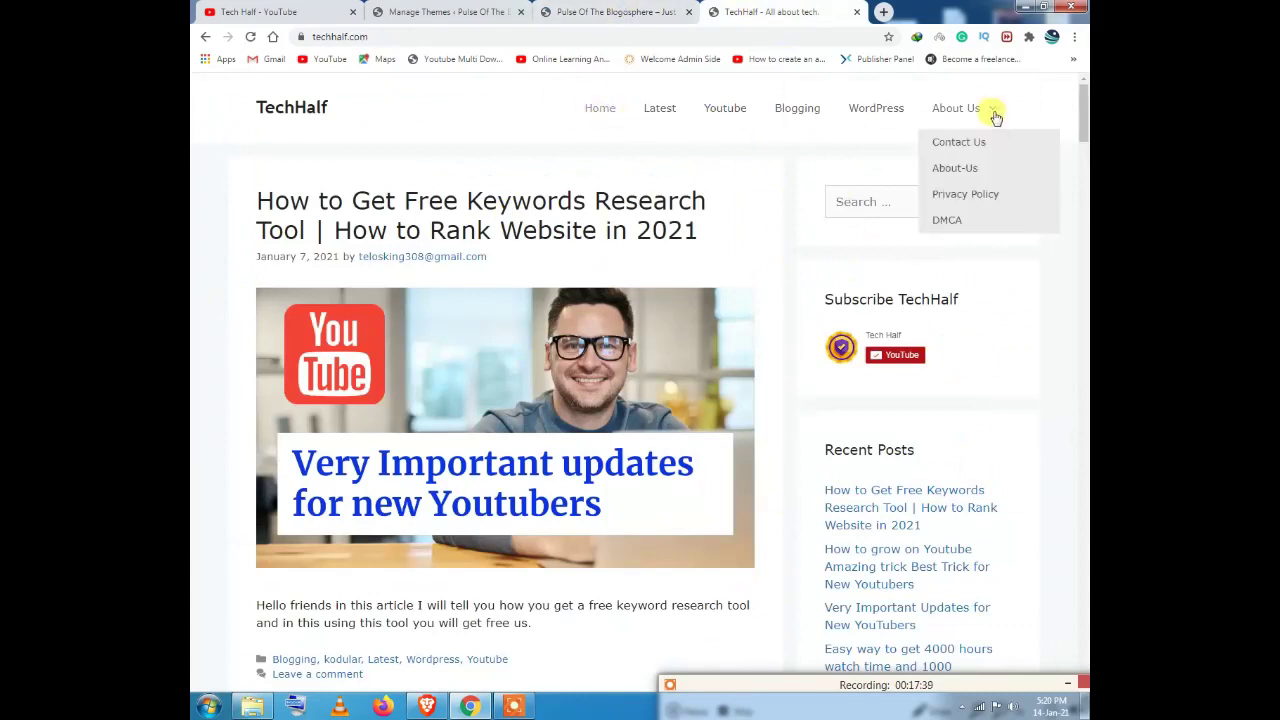
pyautogui.click(610, 11)
pyautogui.click(712, 9)
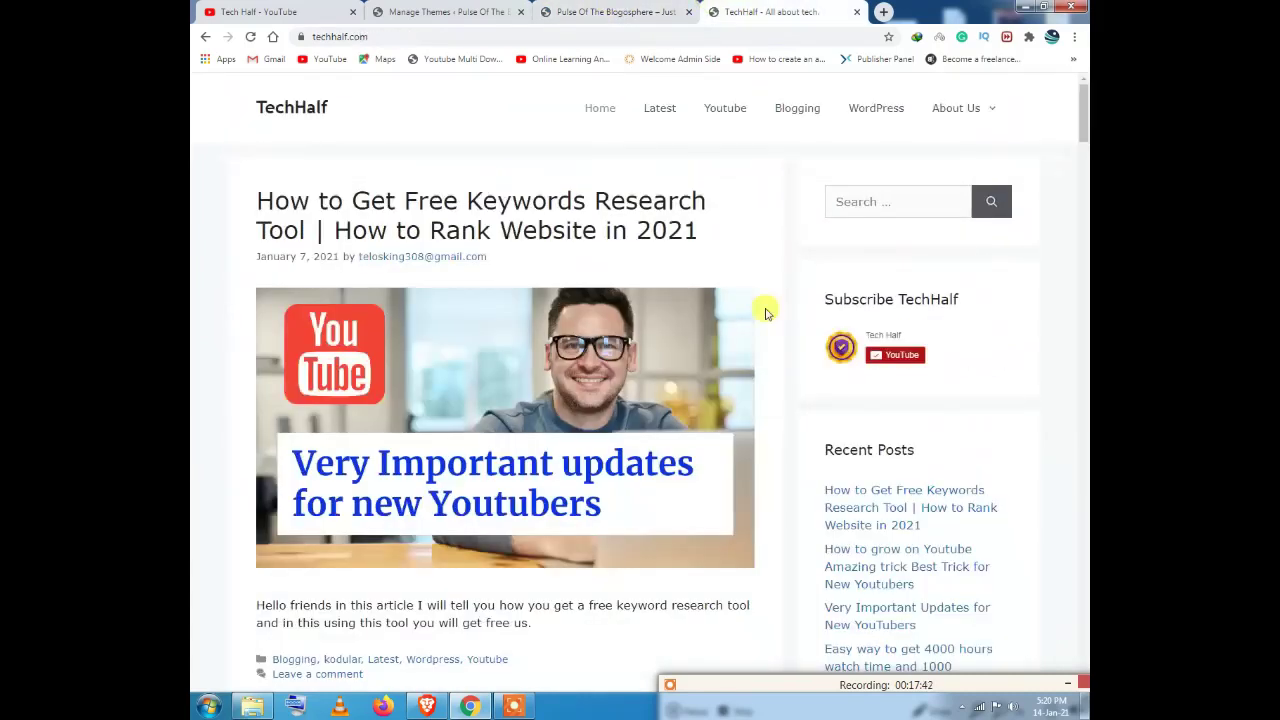
# Step: Skim the posts on the TechHalf home page and return to its header
pyautogui.scroll(-15, 714, 341)
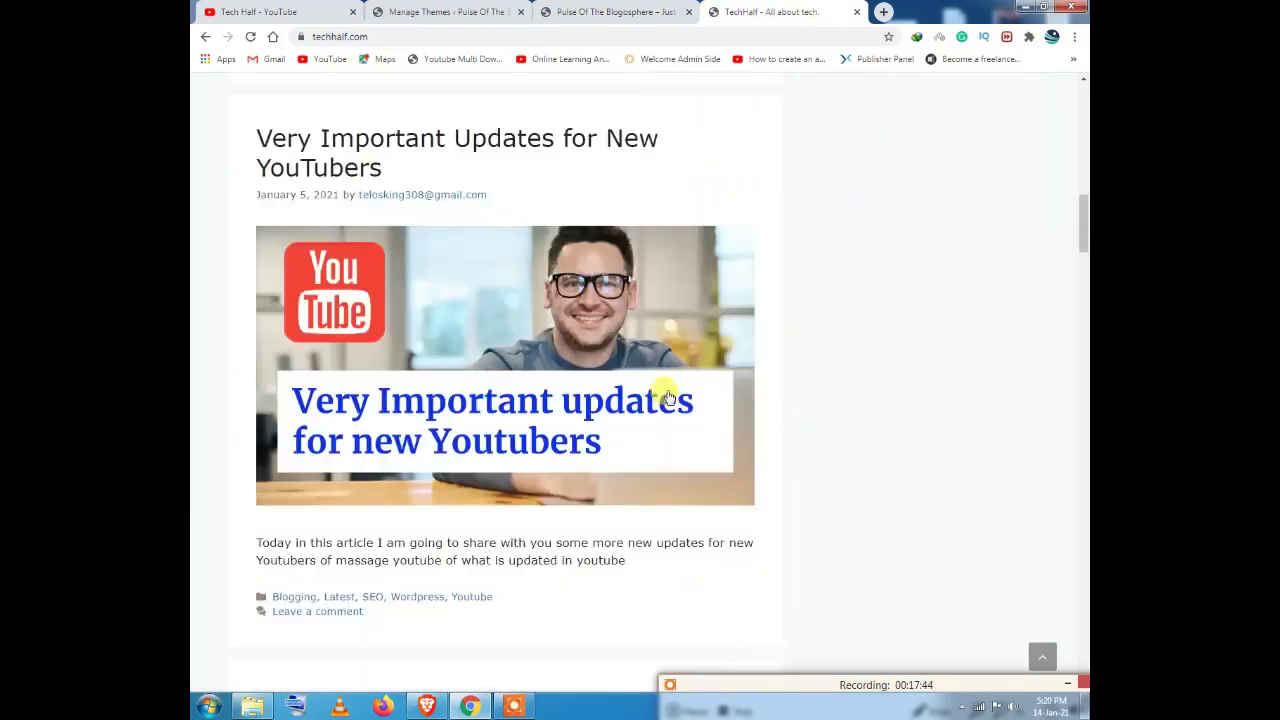
pyautogui.scroll(-13, 668, 400)
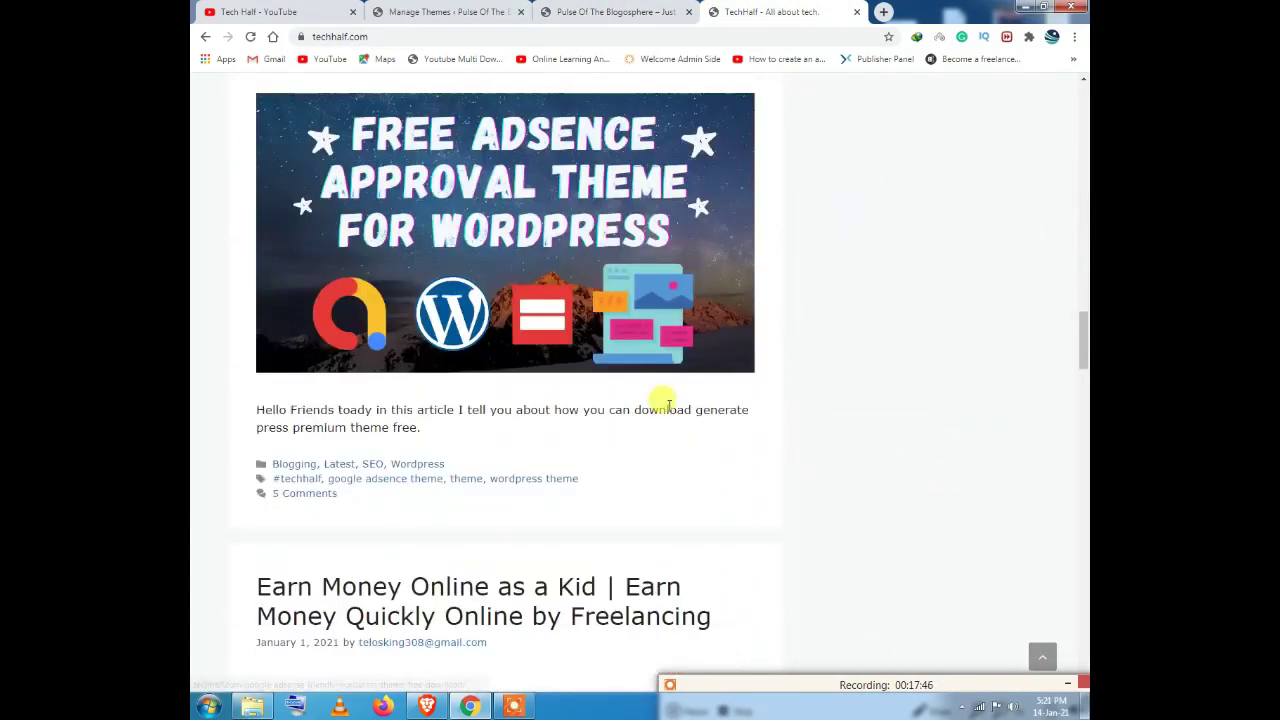
pyautogui.scroll(-4, 678, 400)
pyautogui.scroll(12, 1068, 371)
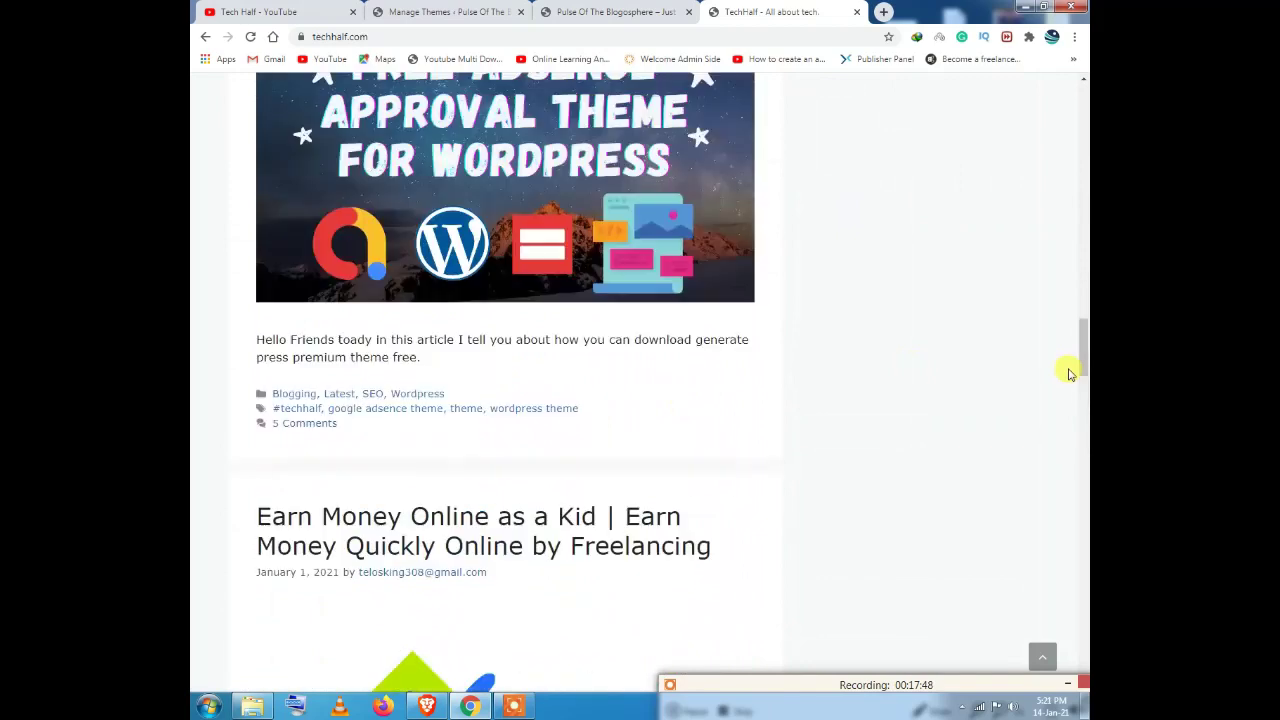
pyautogui.scroll(15, 1068, 371)
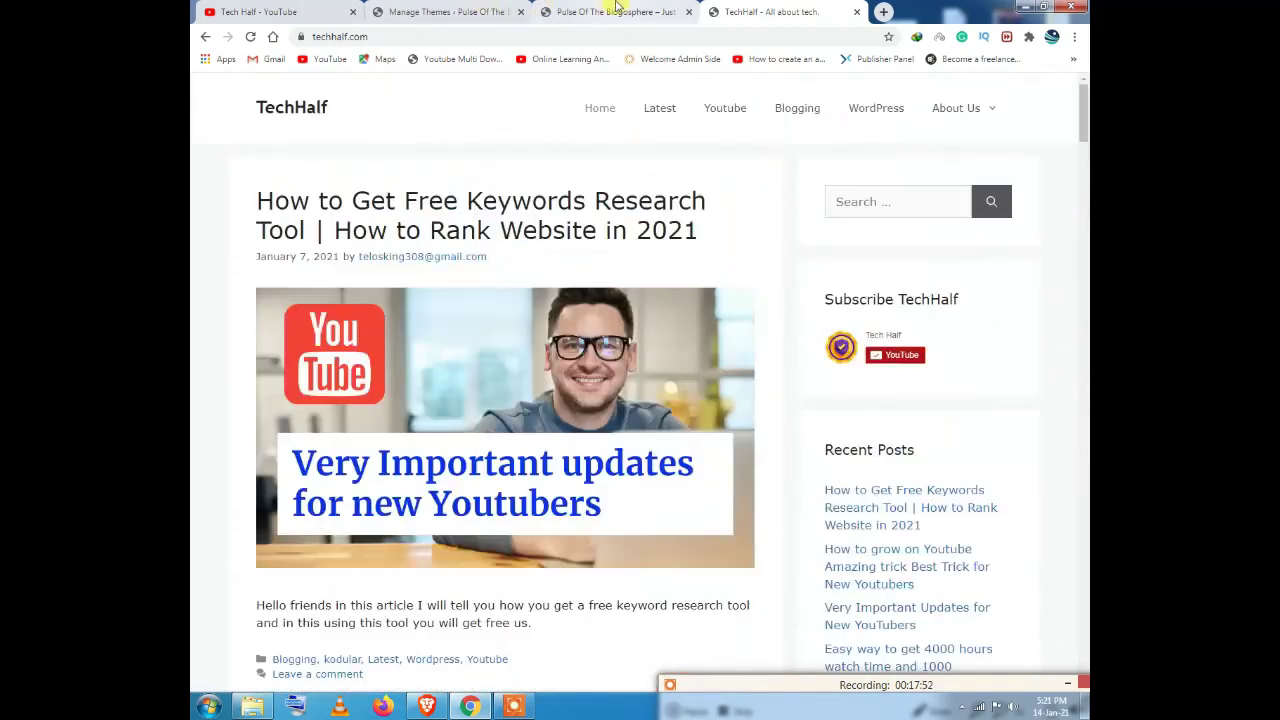
# Step: Check the "Built with GeneratePress" footer credit on the new site, follow its link and return to the home page
pyautogui.click(582, 8)
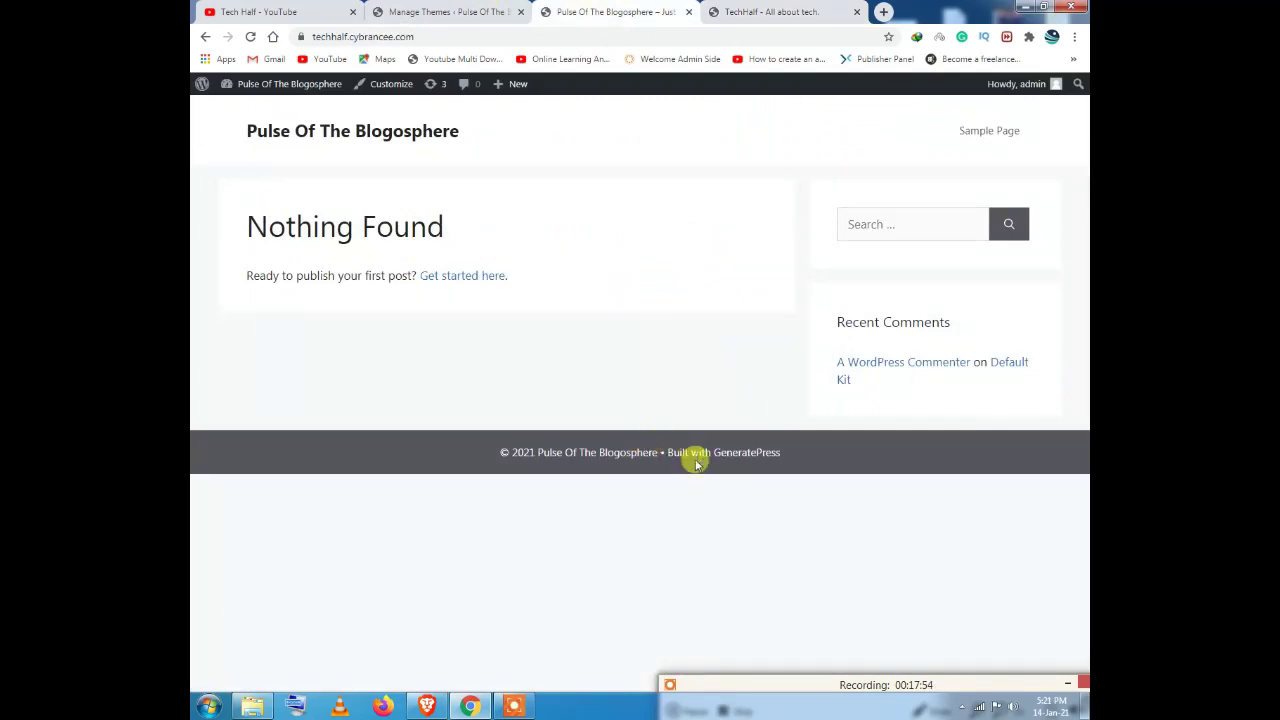
pyautogui.moveTo(668, 450); pyautogui.dragTo(773, 460)
pyautogui.click(774, 452)
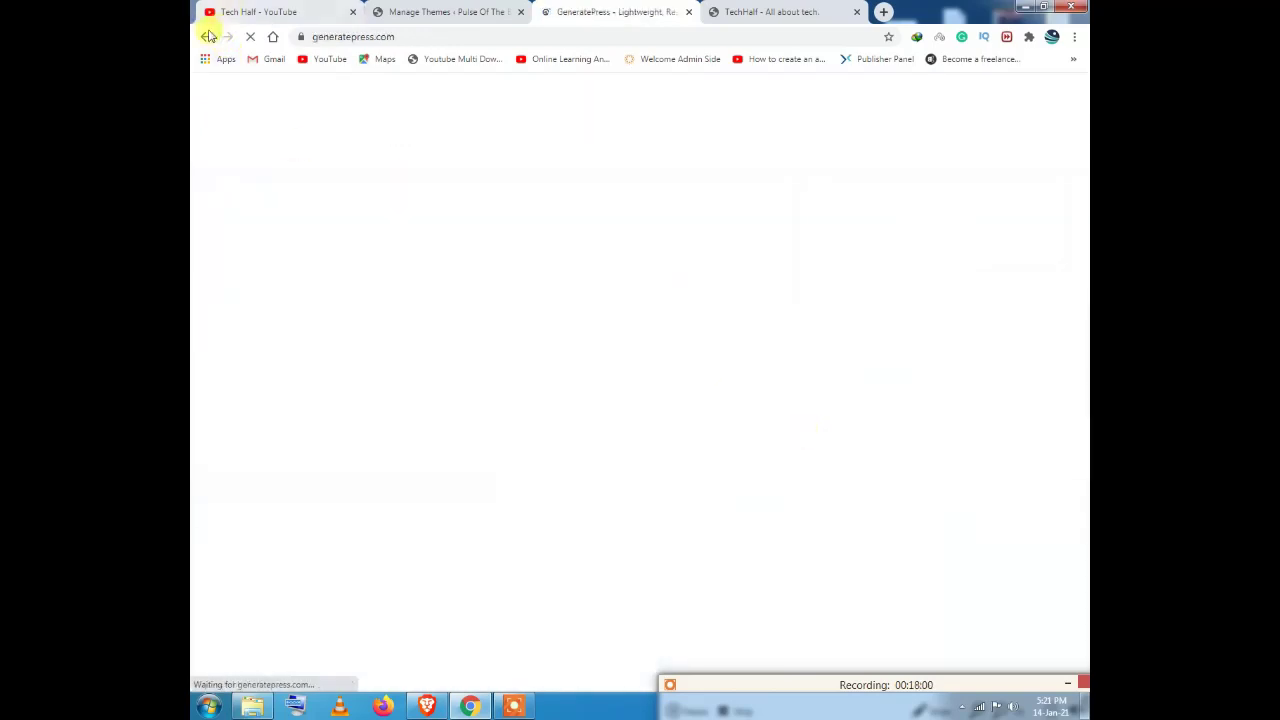
pyautogui.click(203, 37)
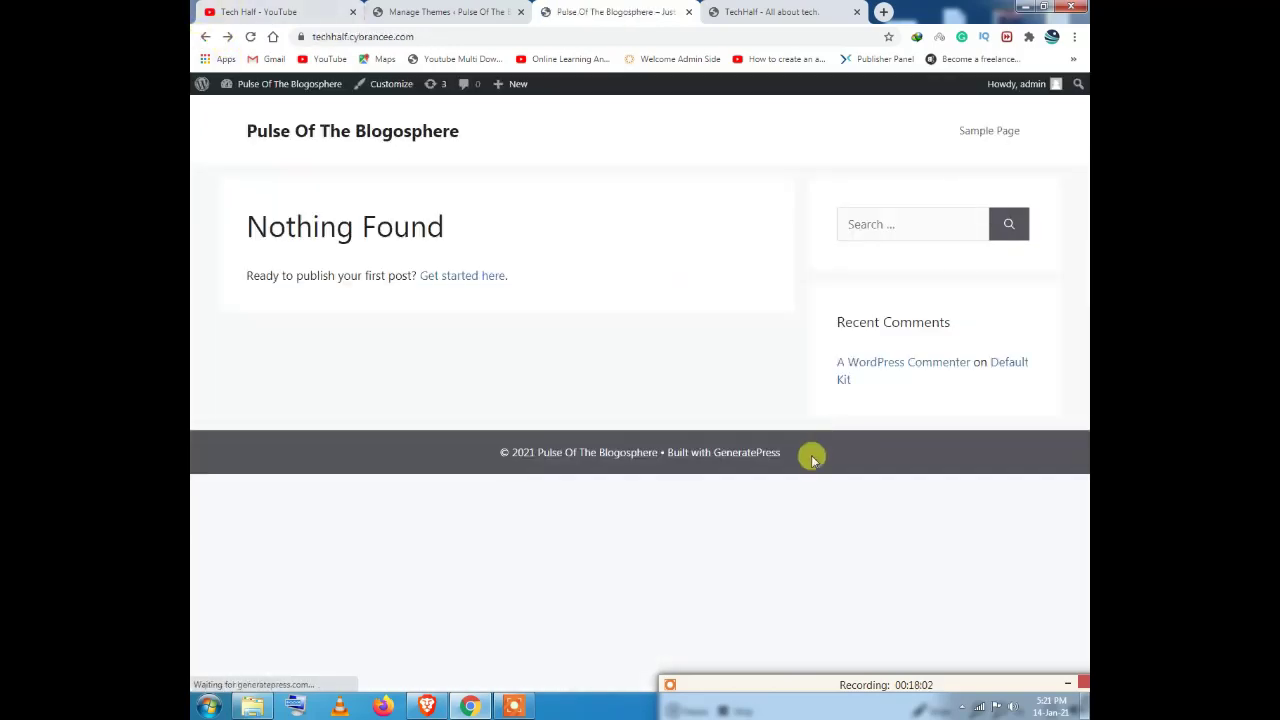
# Step: Highlight the custom "Techhalf" credit in TechHalf's footer and compare it with the footer credit on the new site
pyautogui.click(770, 11)
pyautogui.scroll(3, 1083, 315)
pyautogui.moveTo(1084, 222); pyautogui.dragTo(1084, 650)
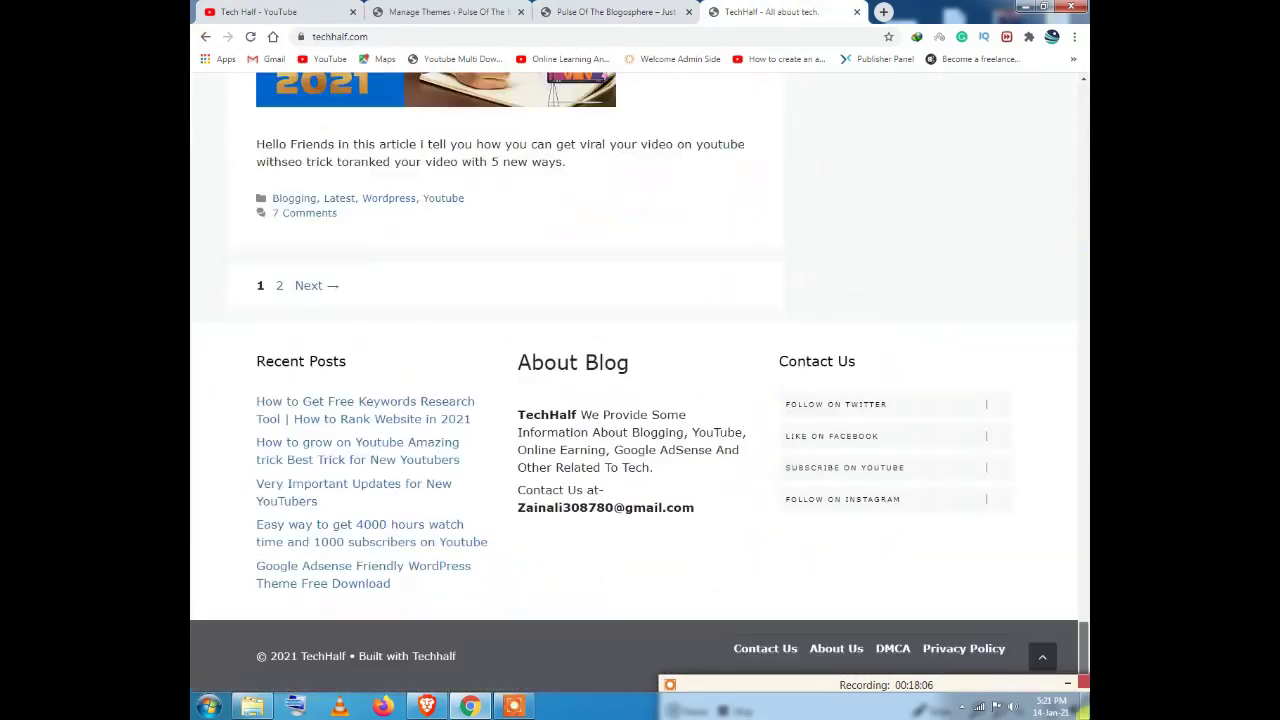
pyautogui.moveTo(466, 668); pyautogui.dragTo(405, 645)
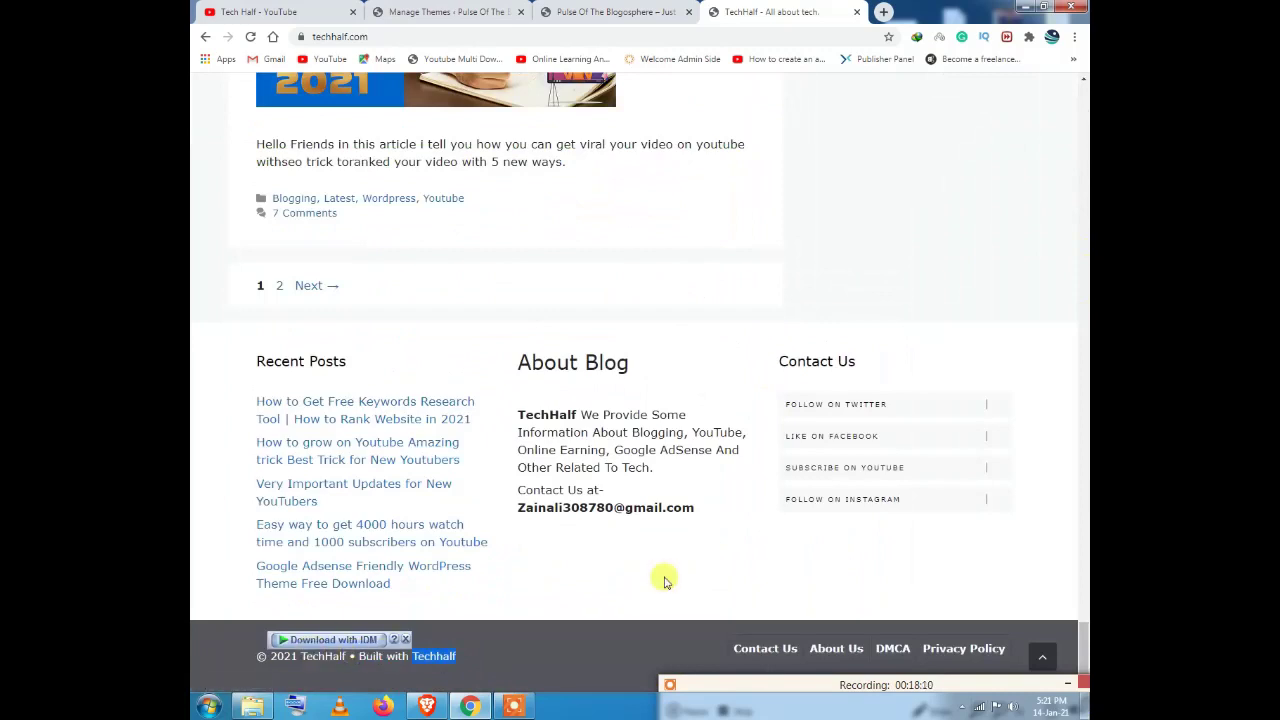
pyautogui.moveTo(1083, 630); pyautogui.dragTo(1083, 90)
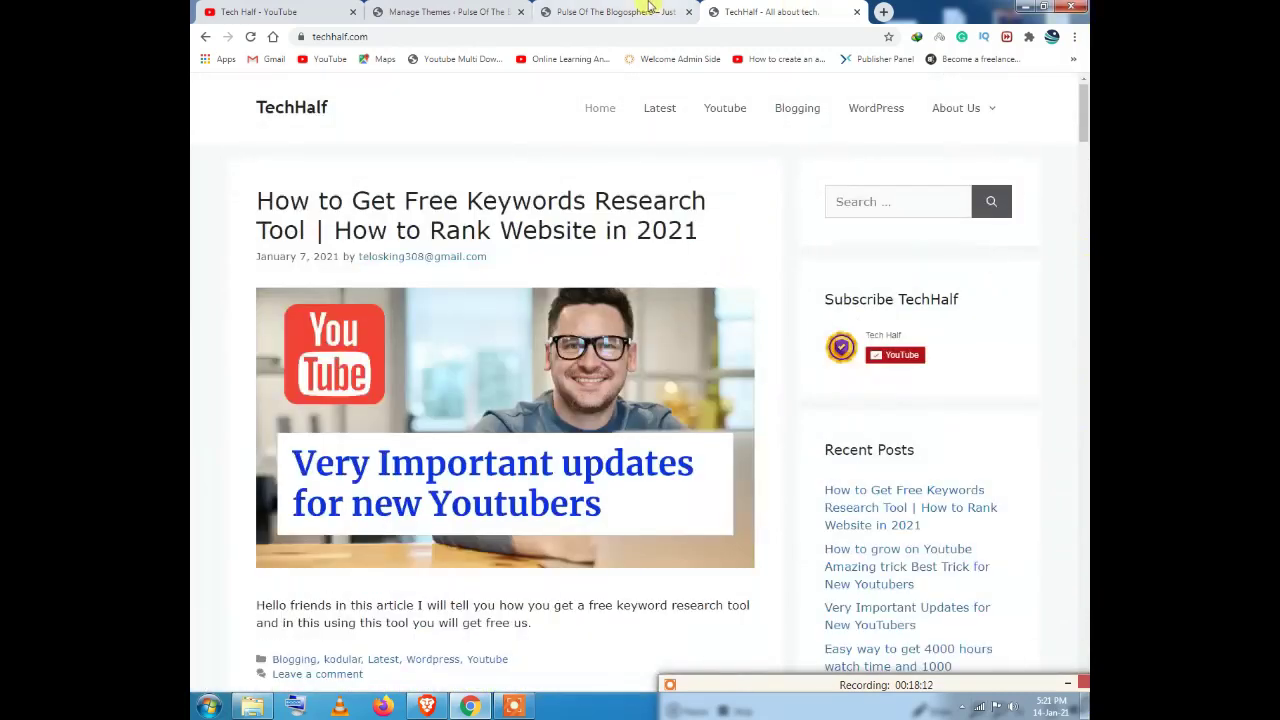
pyautogui.click(615, 12)
pyautogui.moveTo(806, 449); pyautogui.dragTo(500, 448)
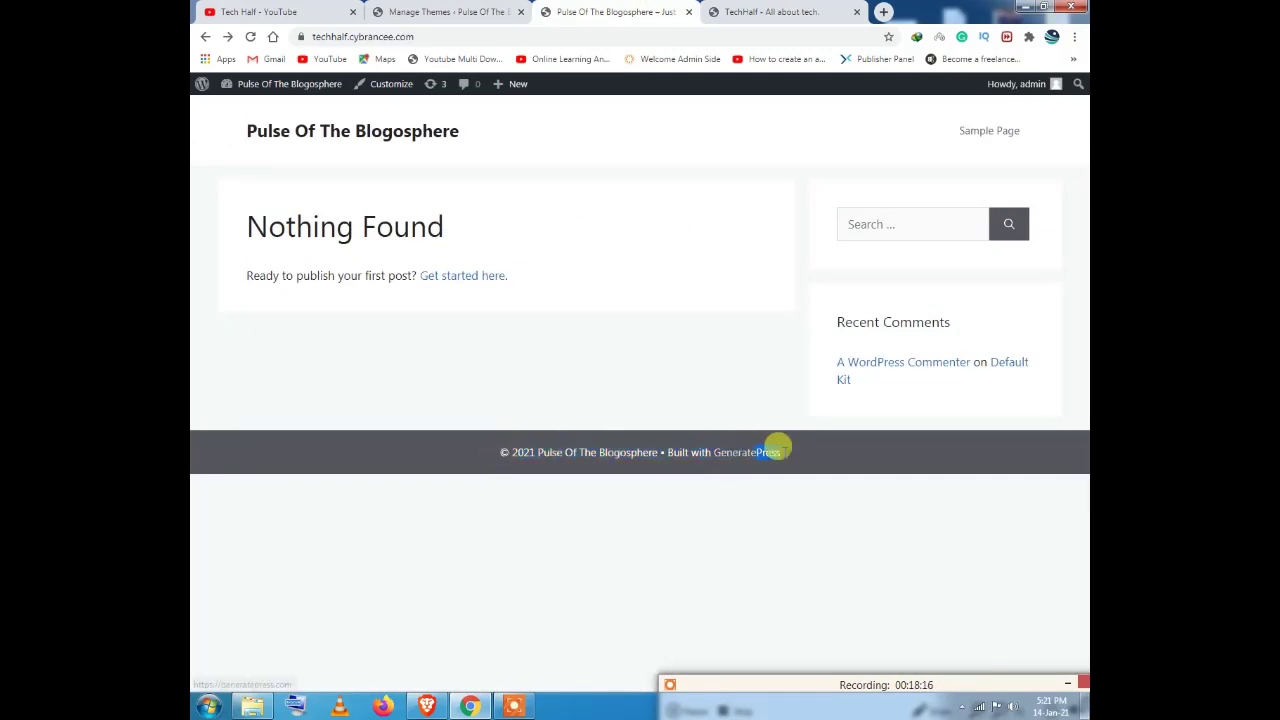
# Step: Look over the Tech Half YouTube channel's uploads, including the video about removing the WordPress footer credit link
pyautogui.click(255, 12)
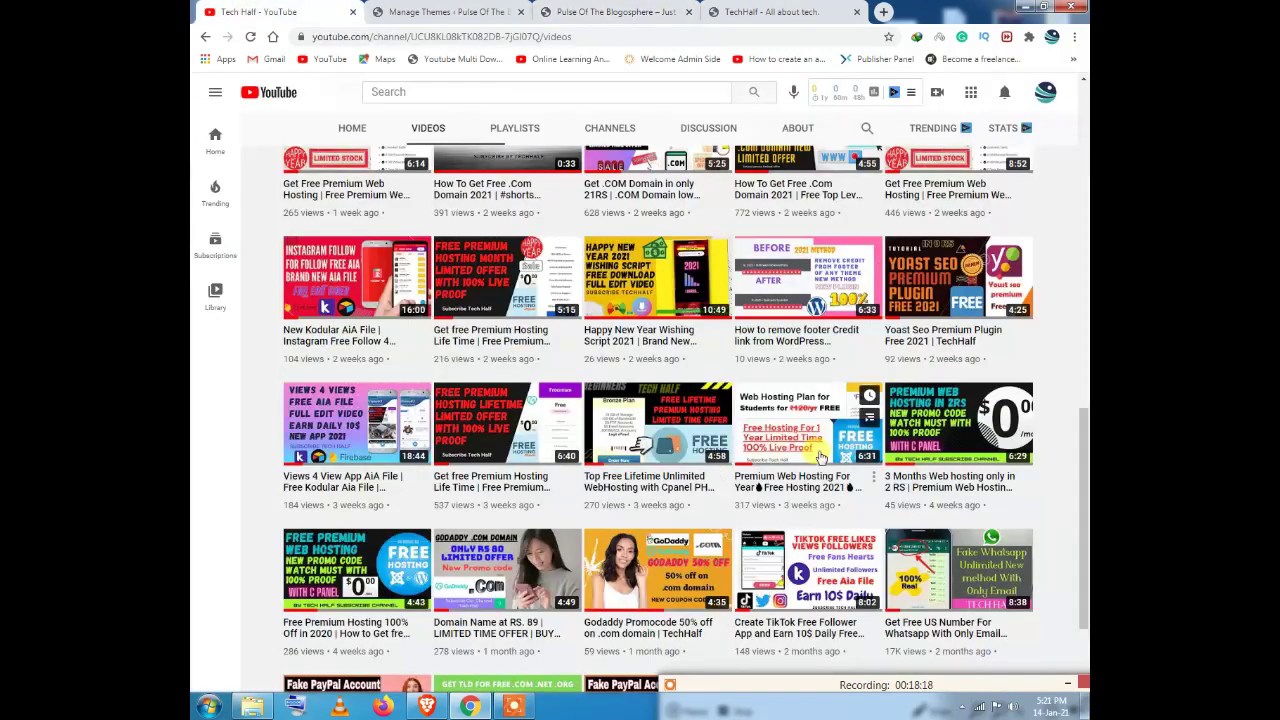
pyautogui.scroll(2, 795, 430)
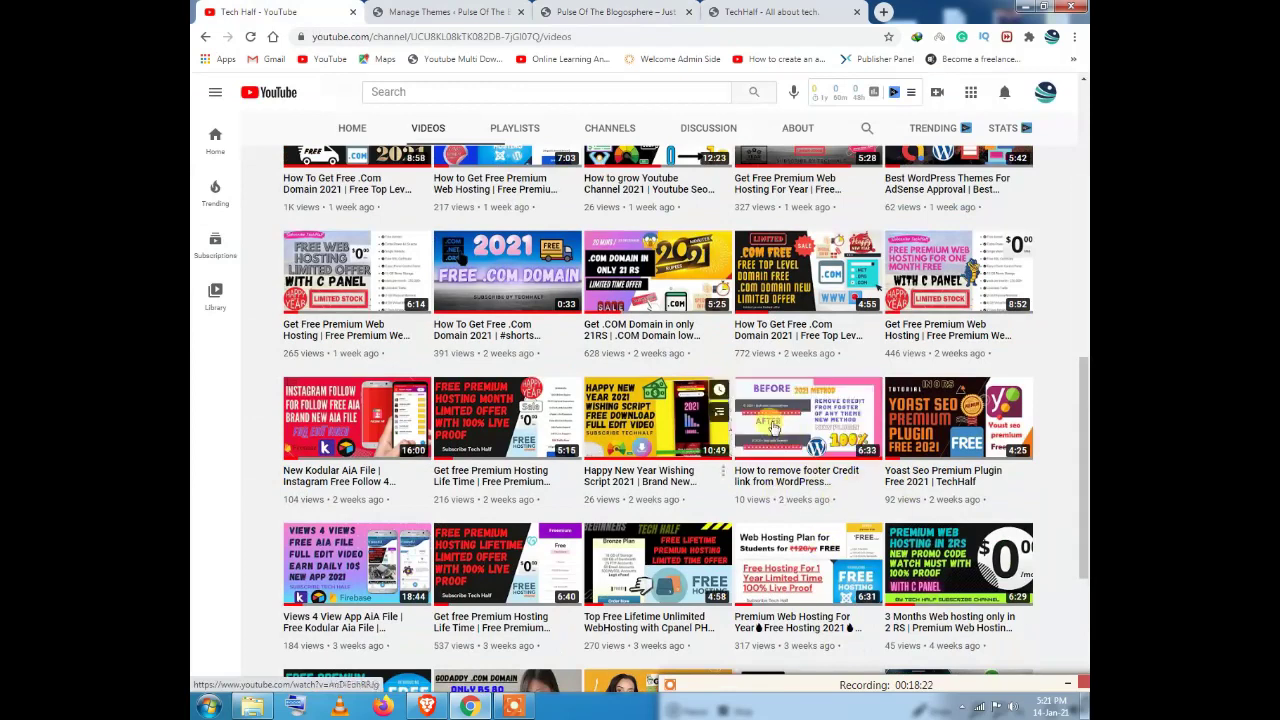
pyautogui.scroll(5, 408, 300)
pyautogui.scroll(3, 408, 330)
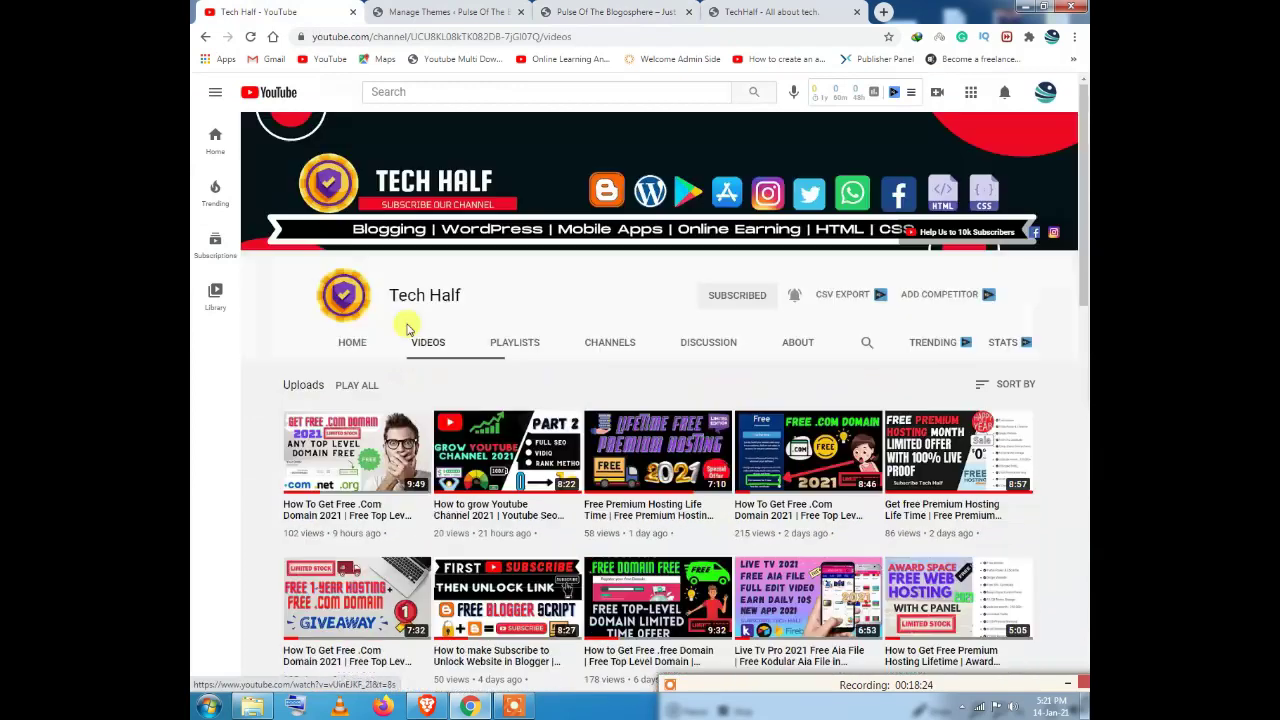
# Step: Check the Themes page again and highlight the Recent Comments heading in the new site's sidebar
pyautogui.click(450, 11)
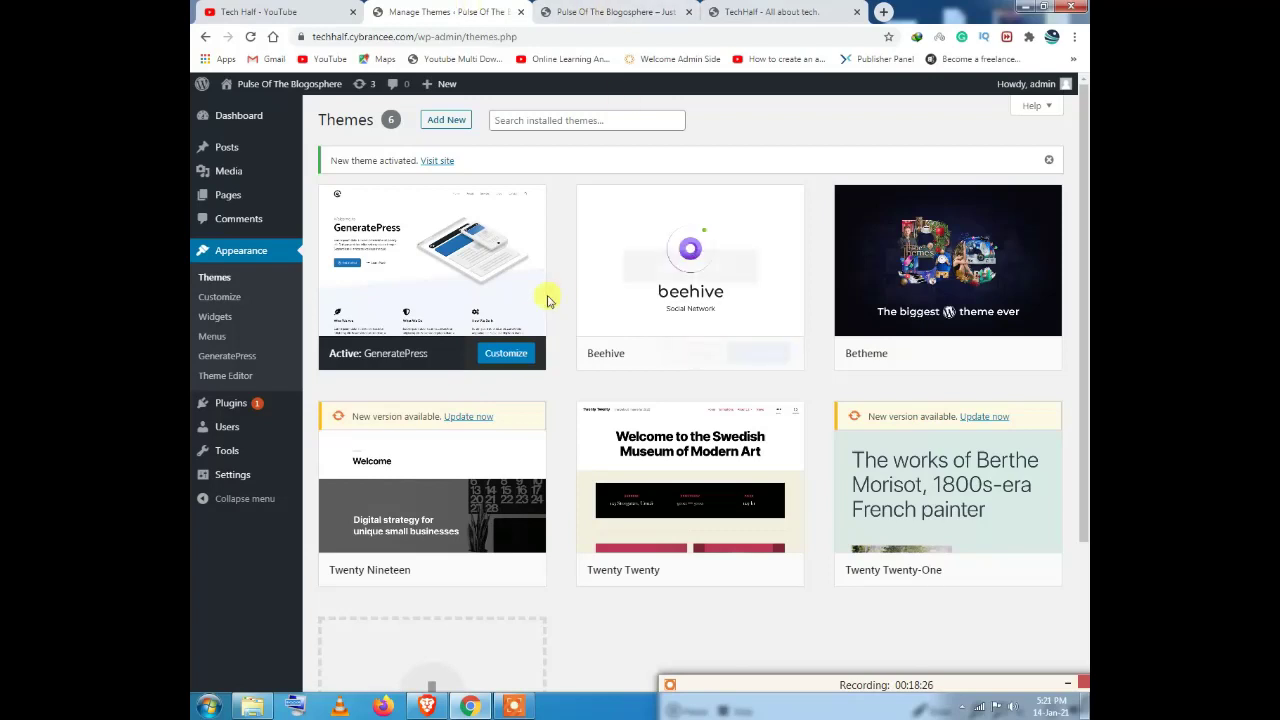
pyautogui.click(615, 11)
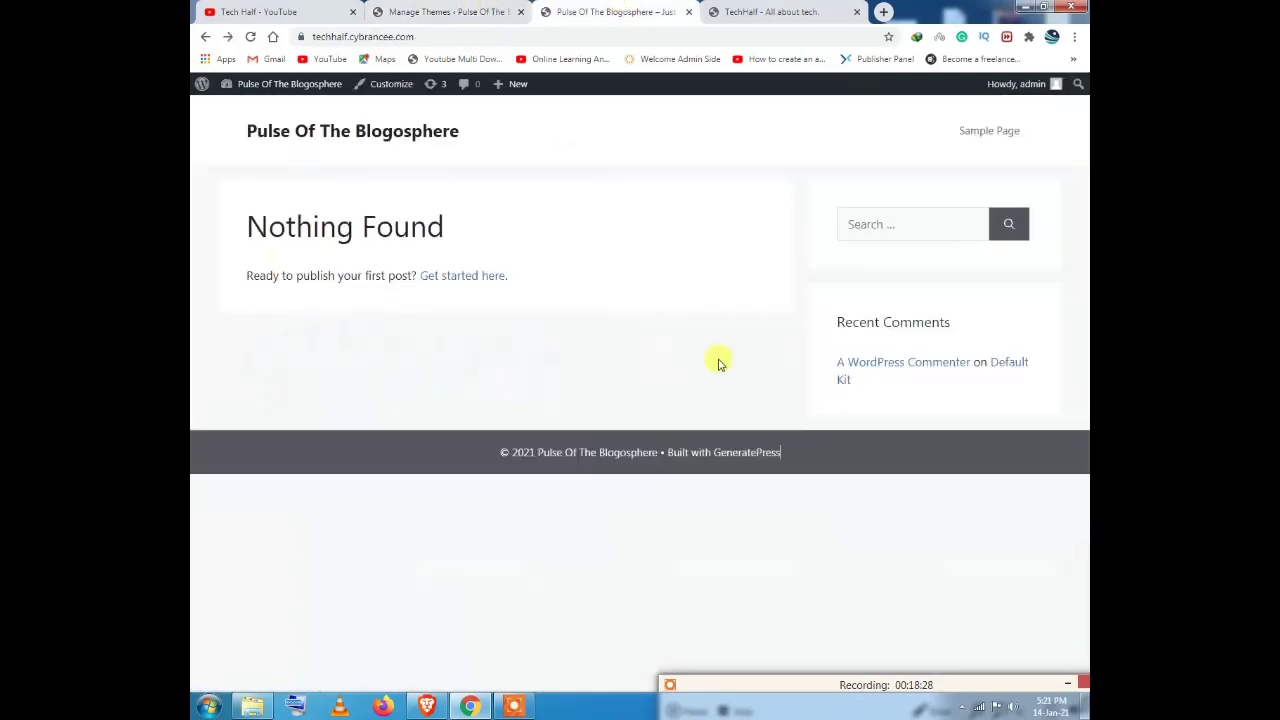
pyautogui.moveTo(836, 321); pyautogui.dragTo(951, 333)
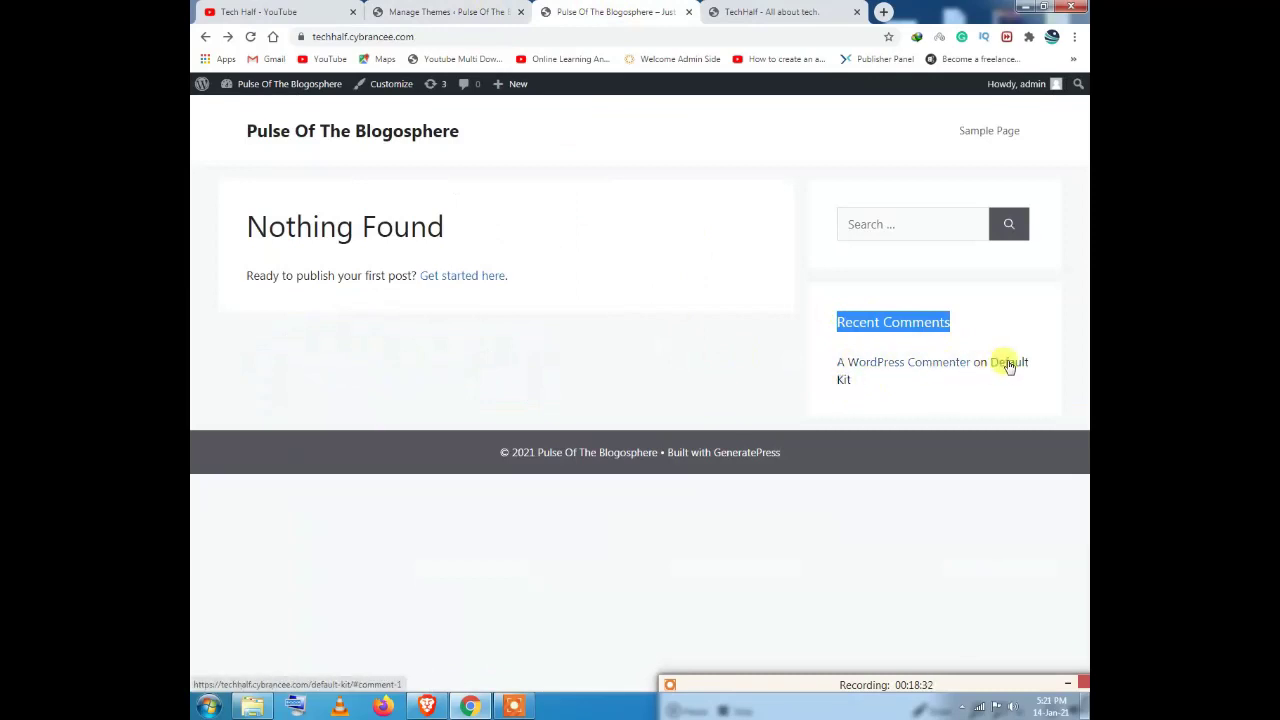
# Step: Select all installed plugins of the new site and bulk-delete them together with their data
pyautogui.click(455, 11)
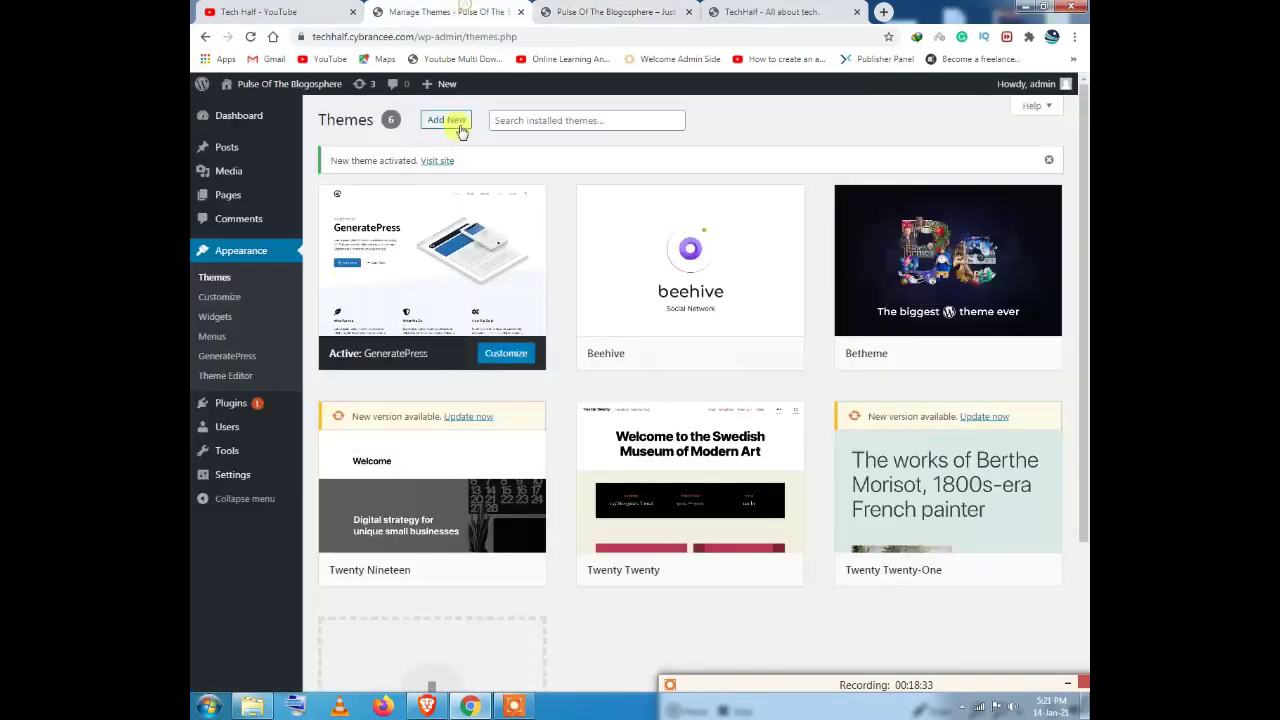
pyautogui.click(251, 405)
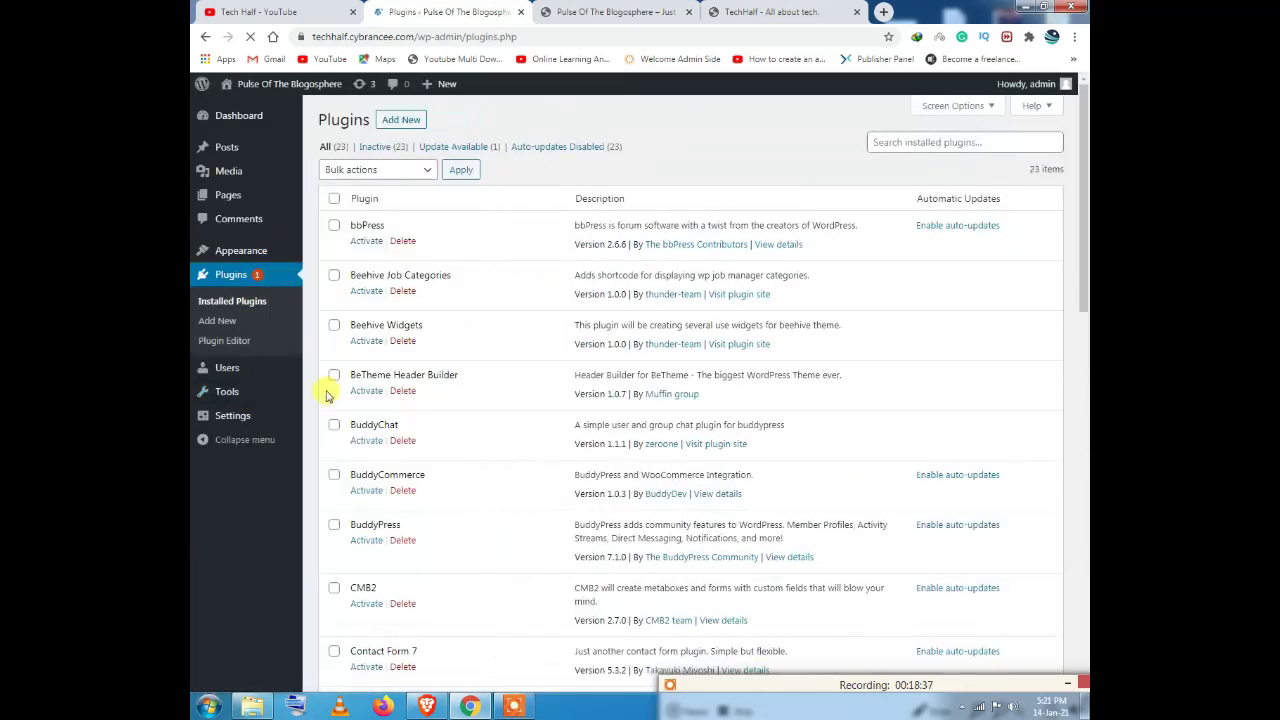
pyautogui.scroll(-10, 325, 395)
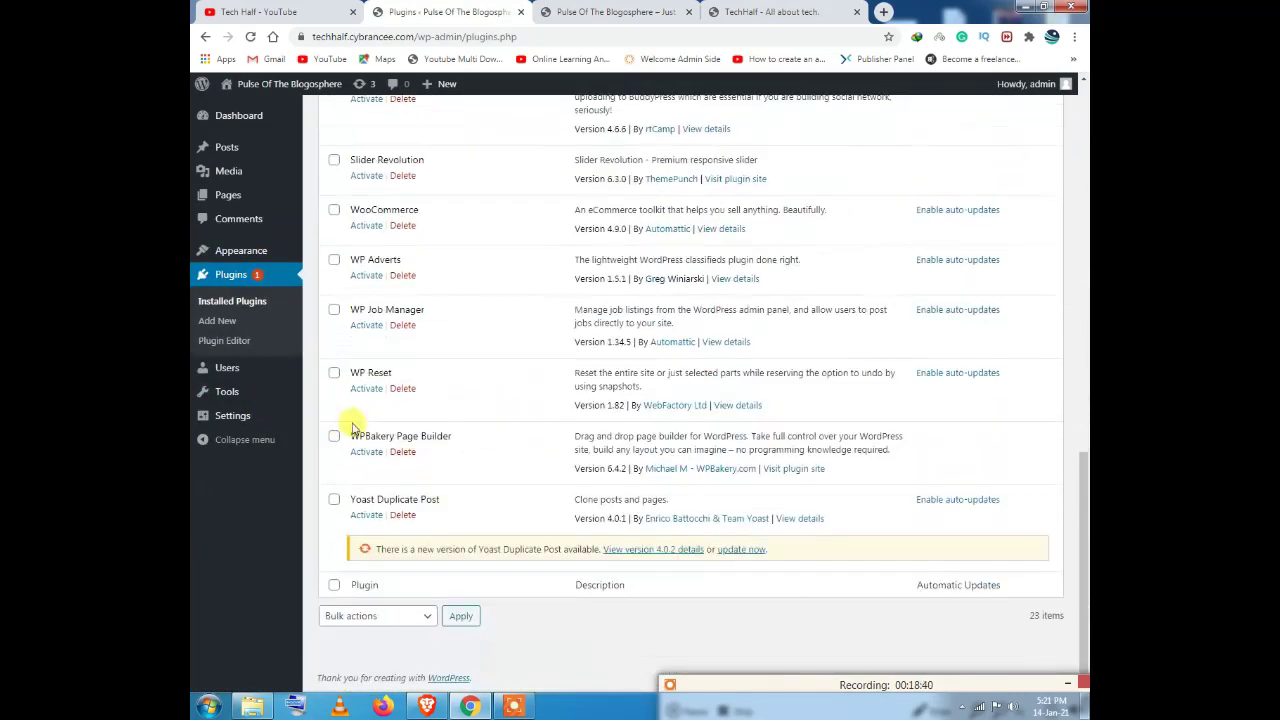
pyautogui.scroll(10, 443, 471)
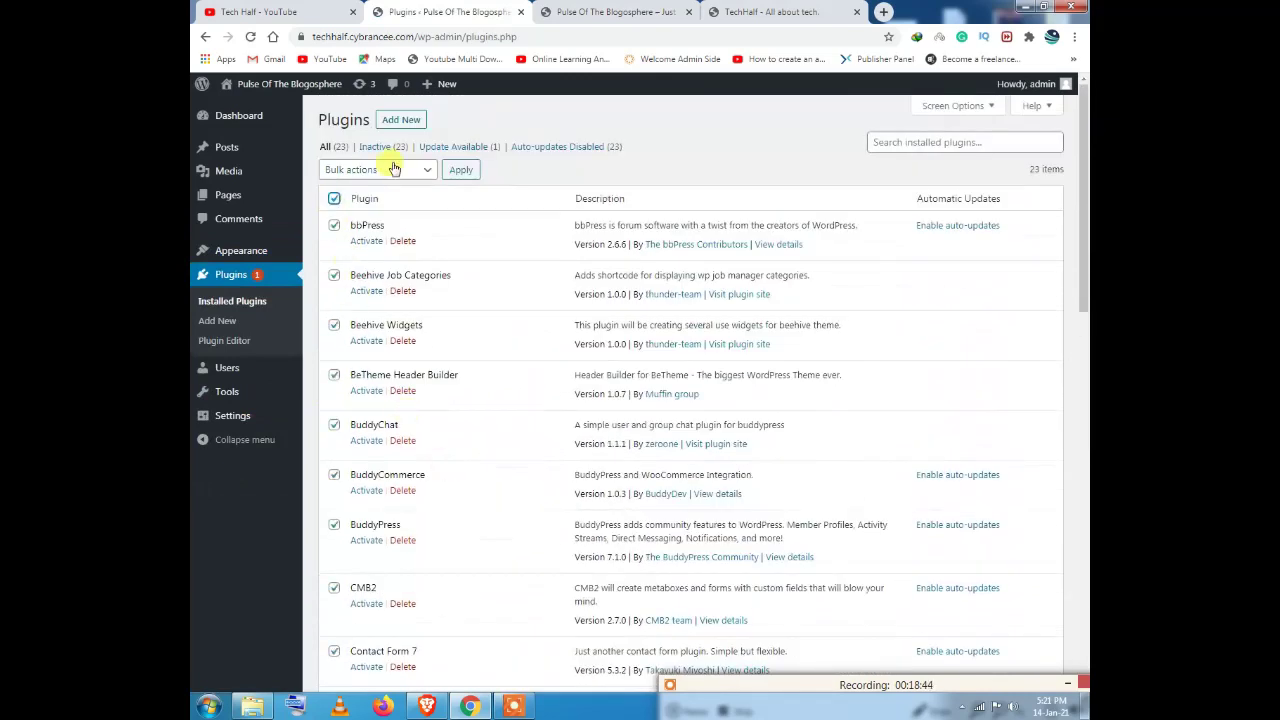
pyautogui.click(394, 169)
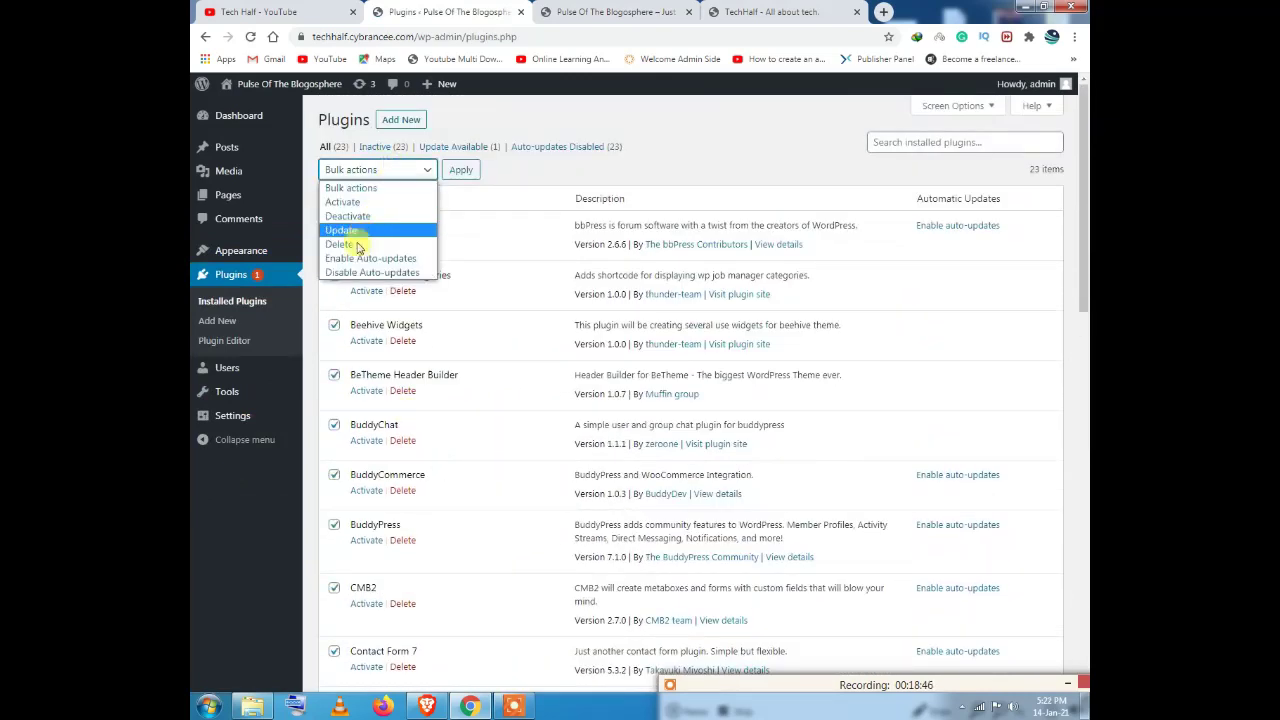
pyautogui.click(350, 245)
pyautogui.click(461, 170)
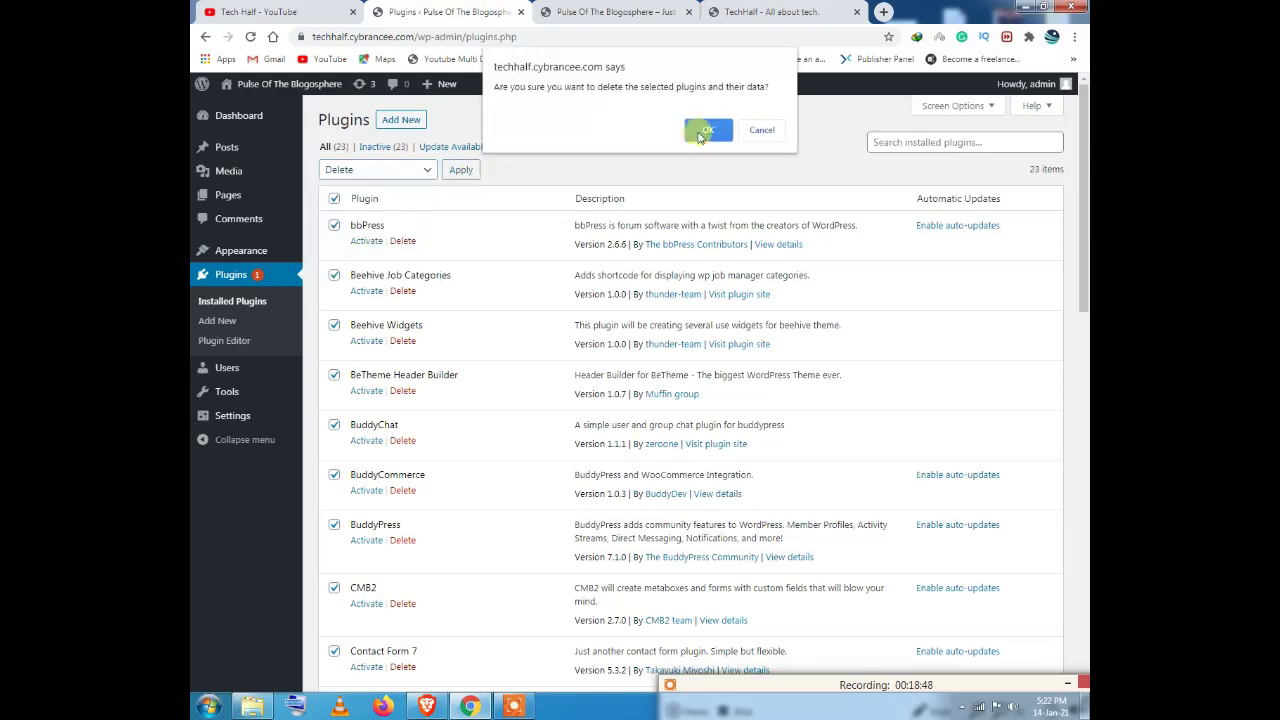
pyautogui.click(703, 132)
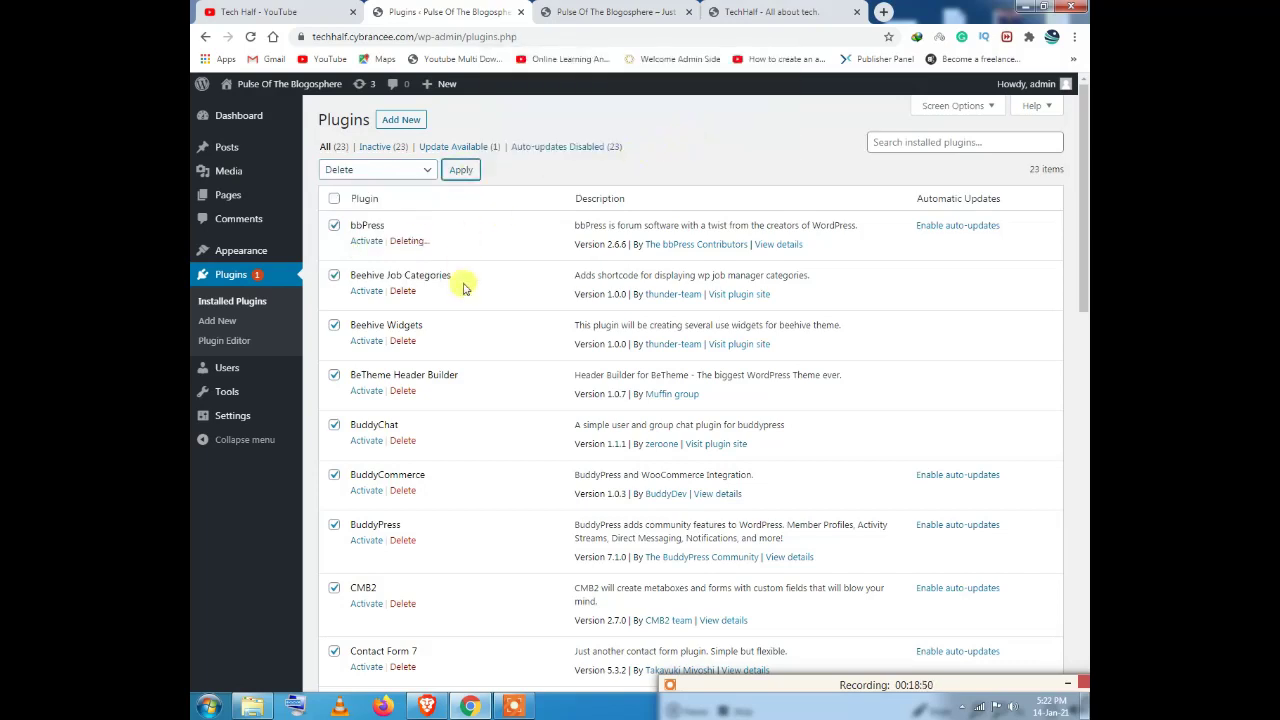
# Step: Follow the bulk plugin deletion through the whole Plugins list, looking at the new site's home page in between
pyautogui.scroll(-6, 500, 283)
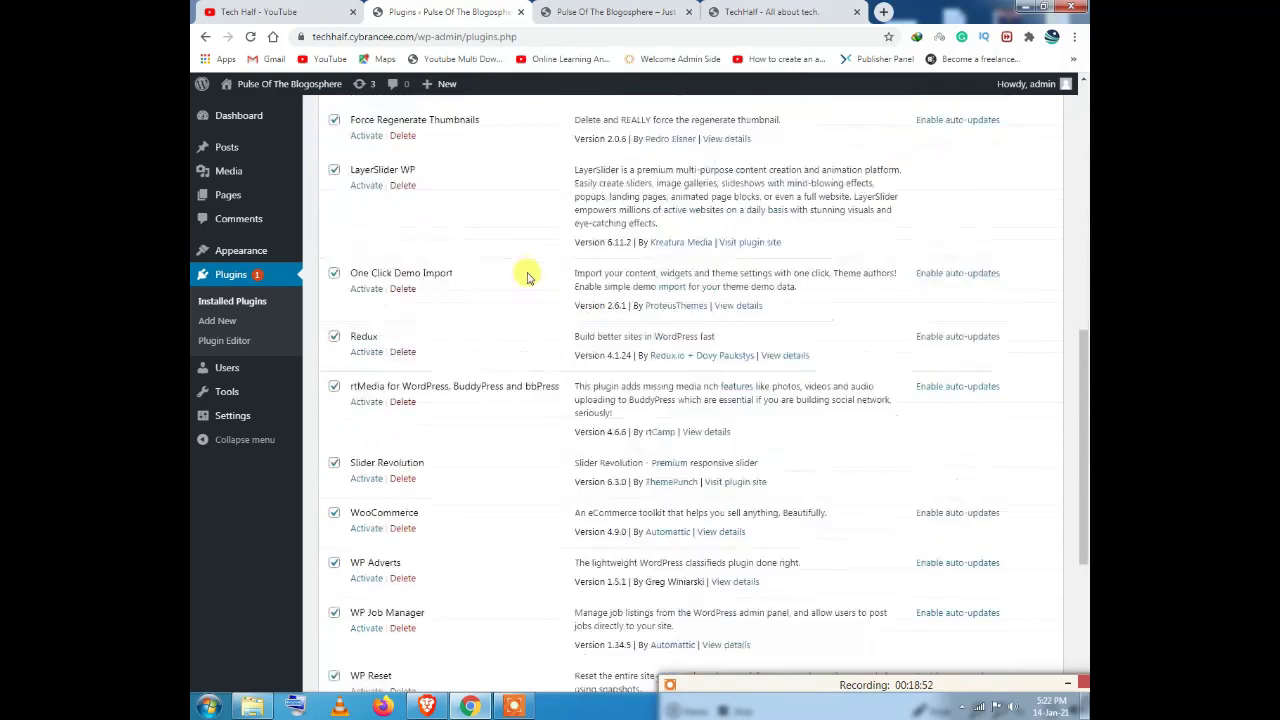
pyautogui.scroll(-3, 528, 277)
pyautogui.scroll(10, 514, 242)
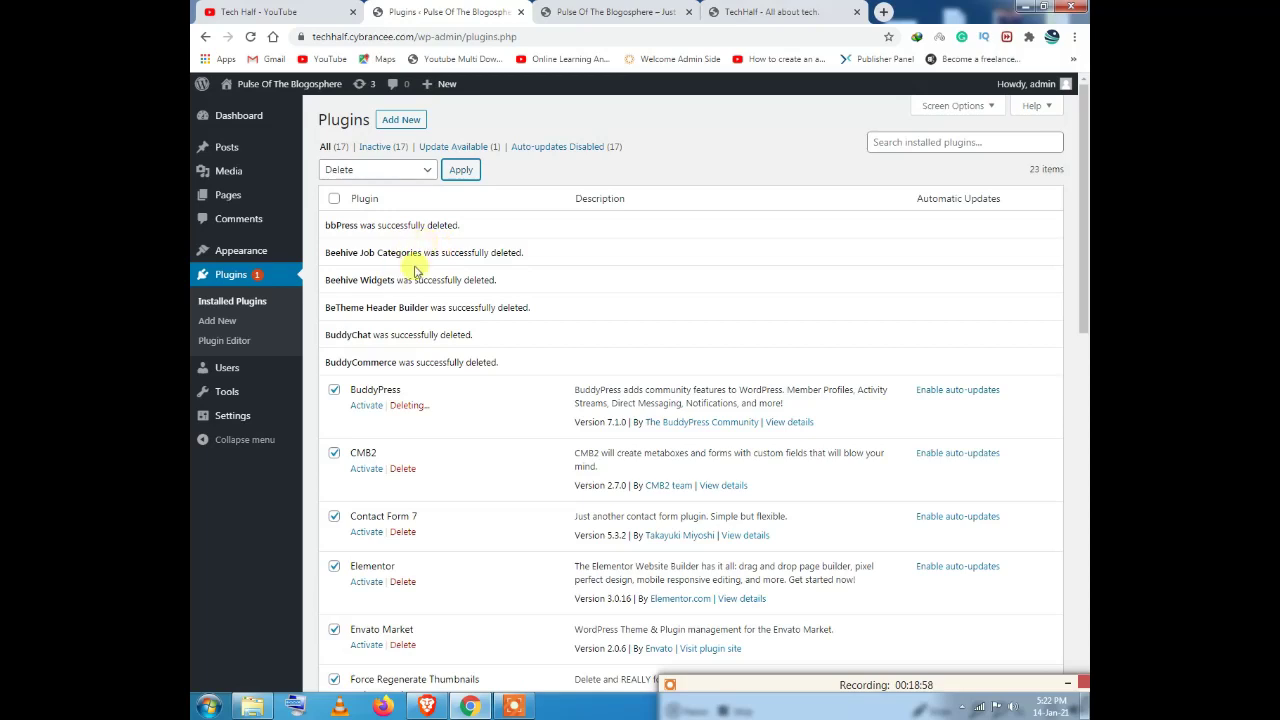
pyautogui.hotkey('ctrl', 'Tab')
pyautogui.click(606, 230)
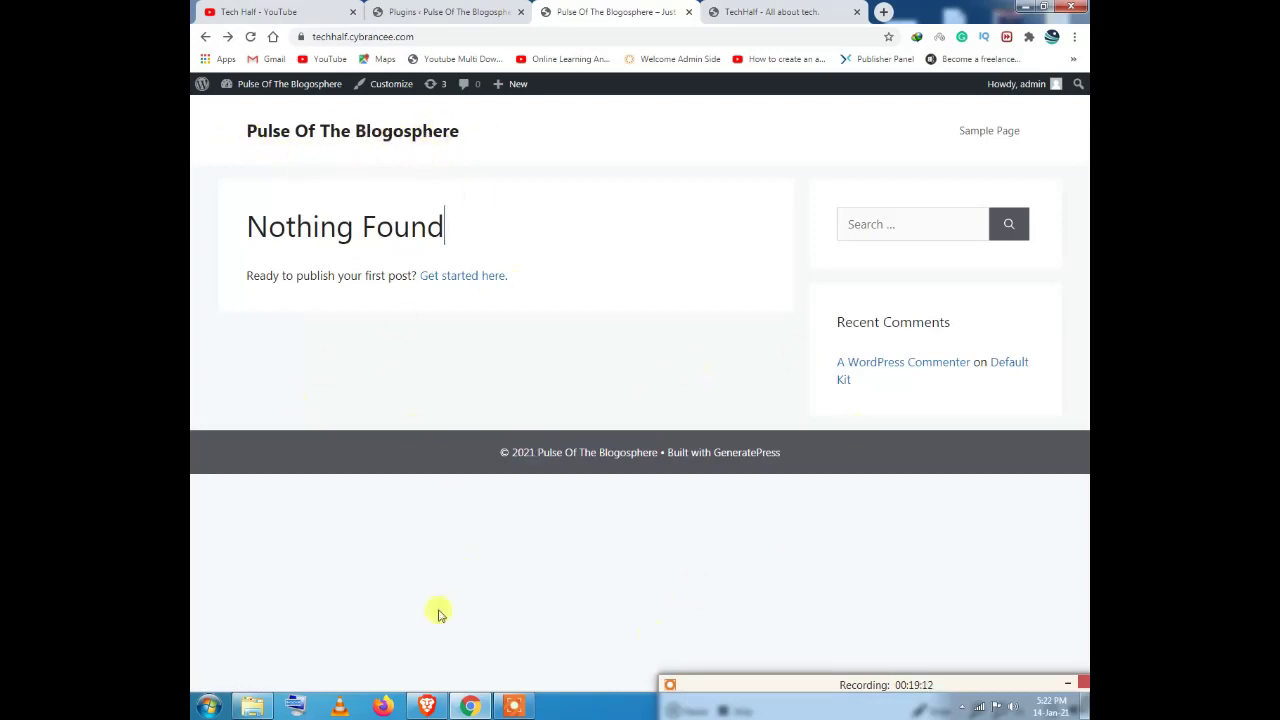
pyautogui.click(481, 11)
pyautogui.scroll(-5, 486, 271)
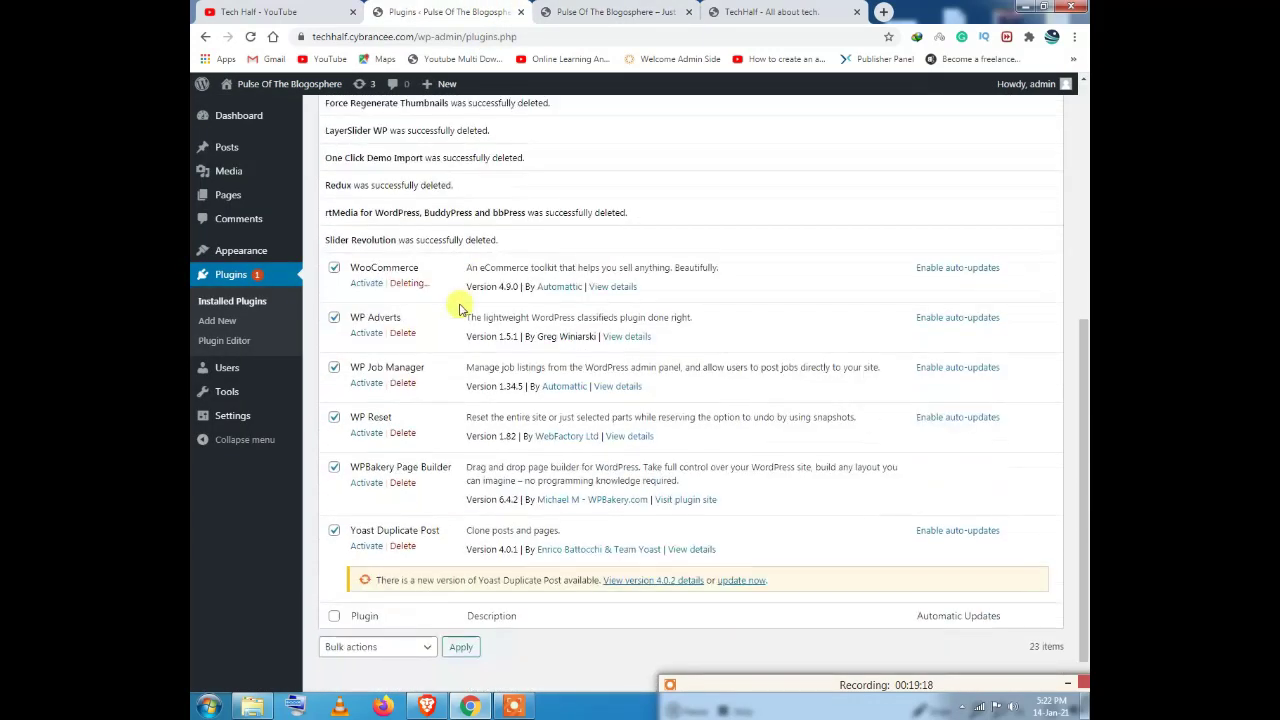
pyautogui.scroll(-1, 600, 500)
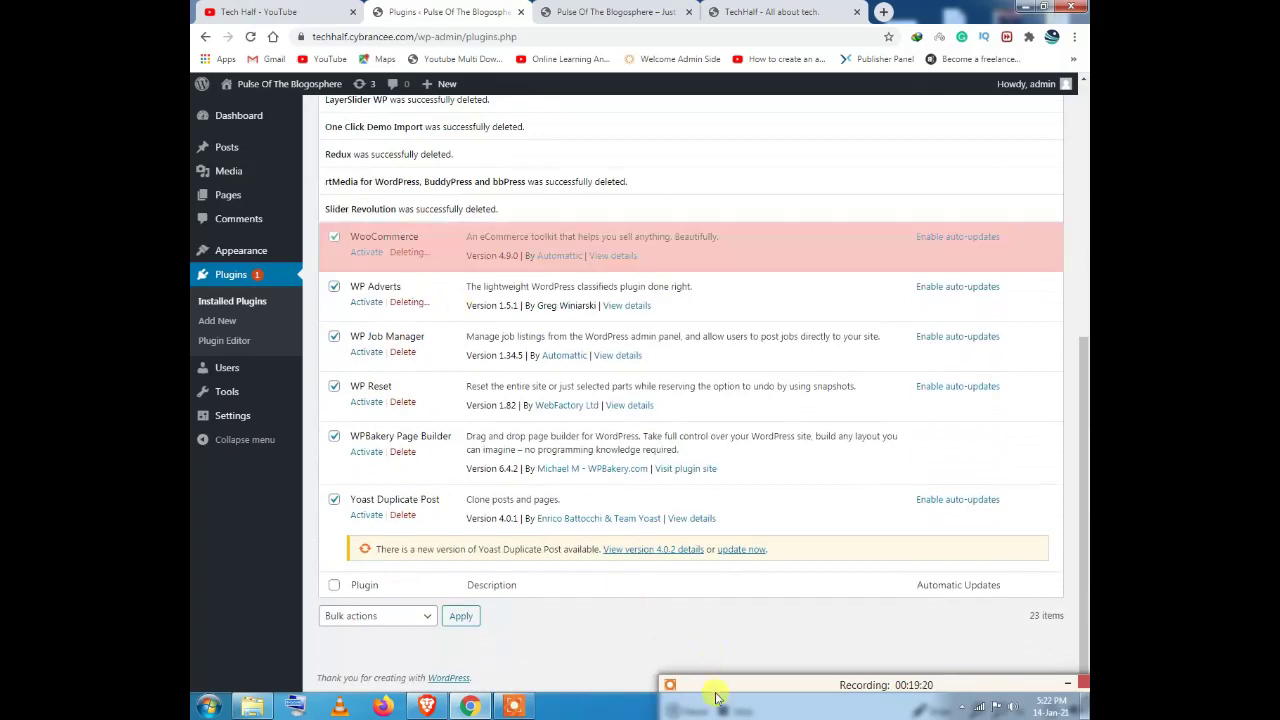
pyautogui.hotkey('ctrl', 'F8')
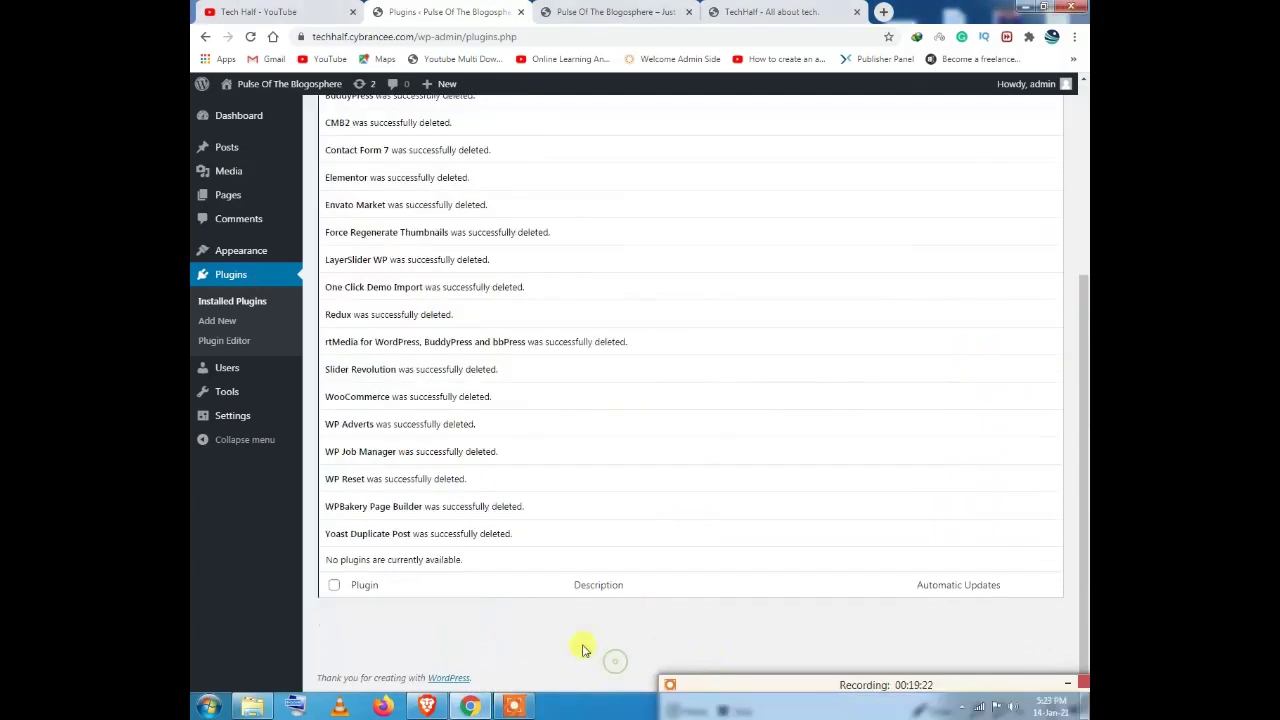
pyautogui.scroll(3, 509, 409)
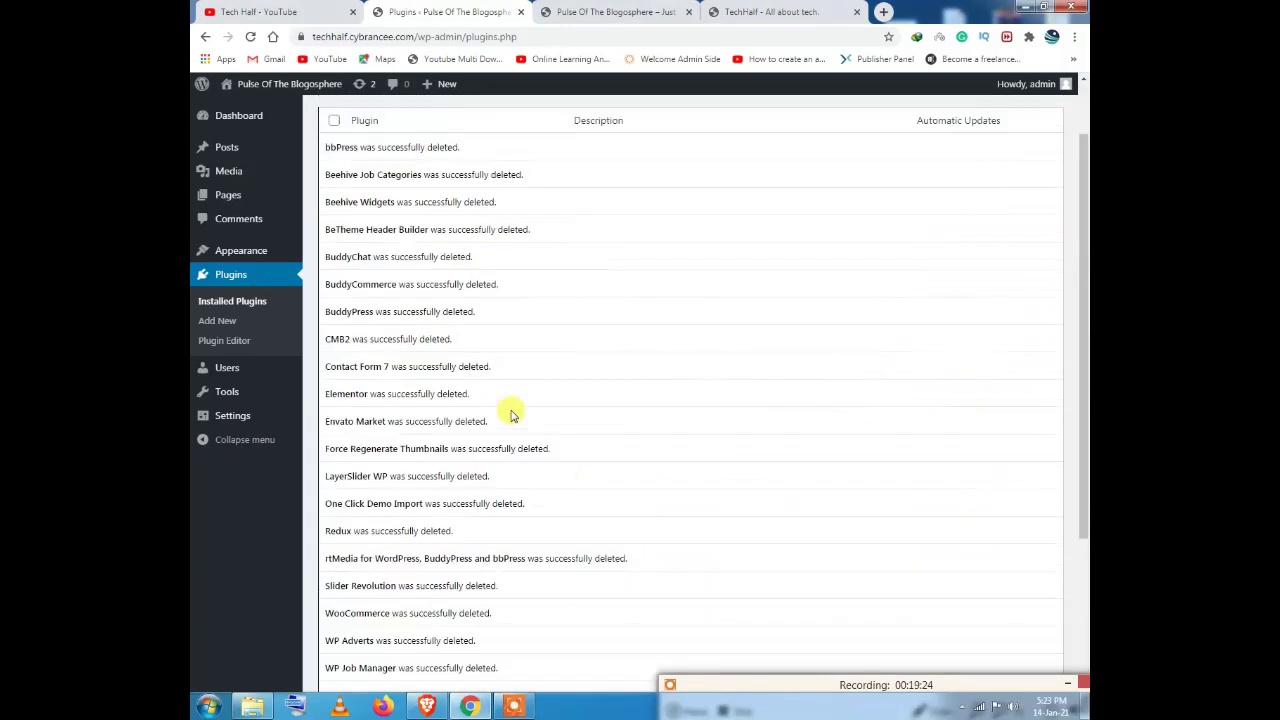
# Step: Check the list of all posts and the new site's home page
pyautogui.moveTo(216, 157)
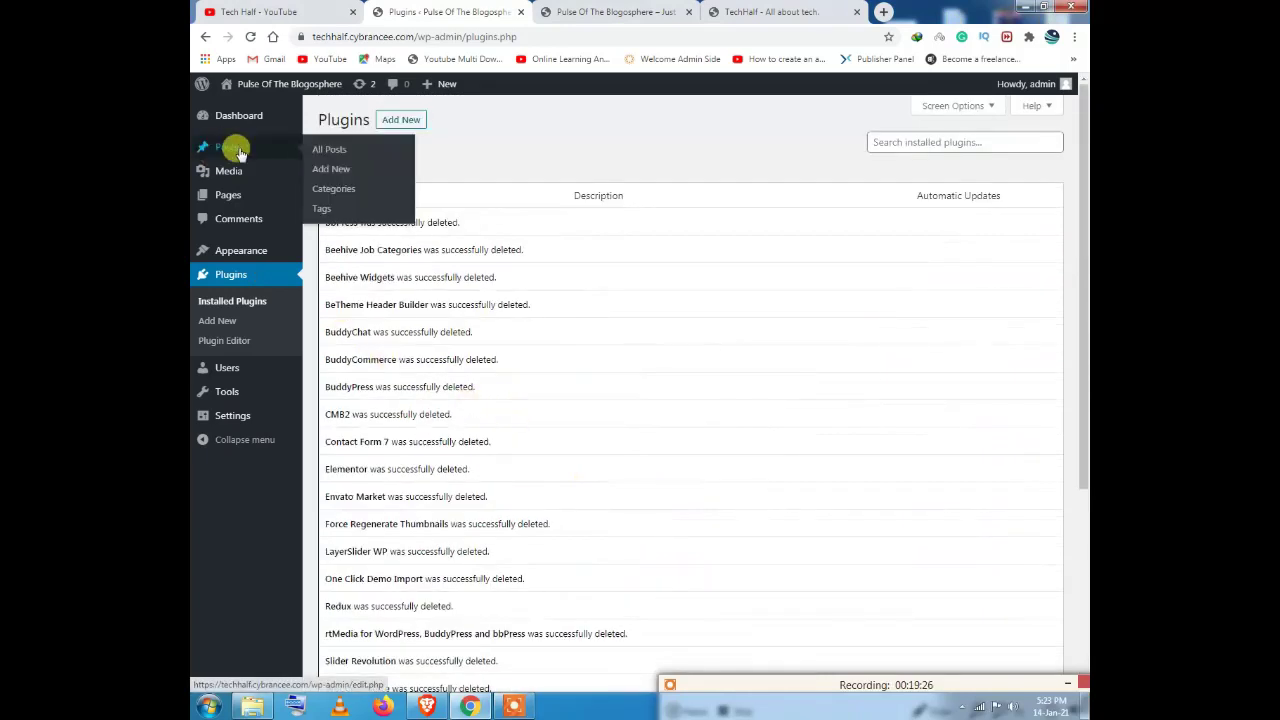
pyautogui.click(319, 150)
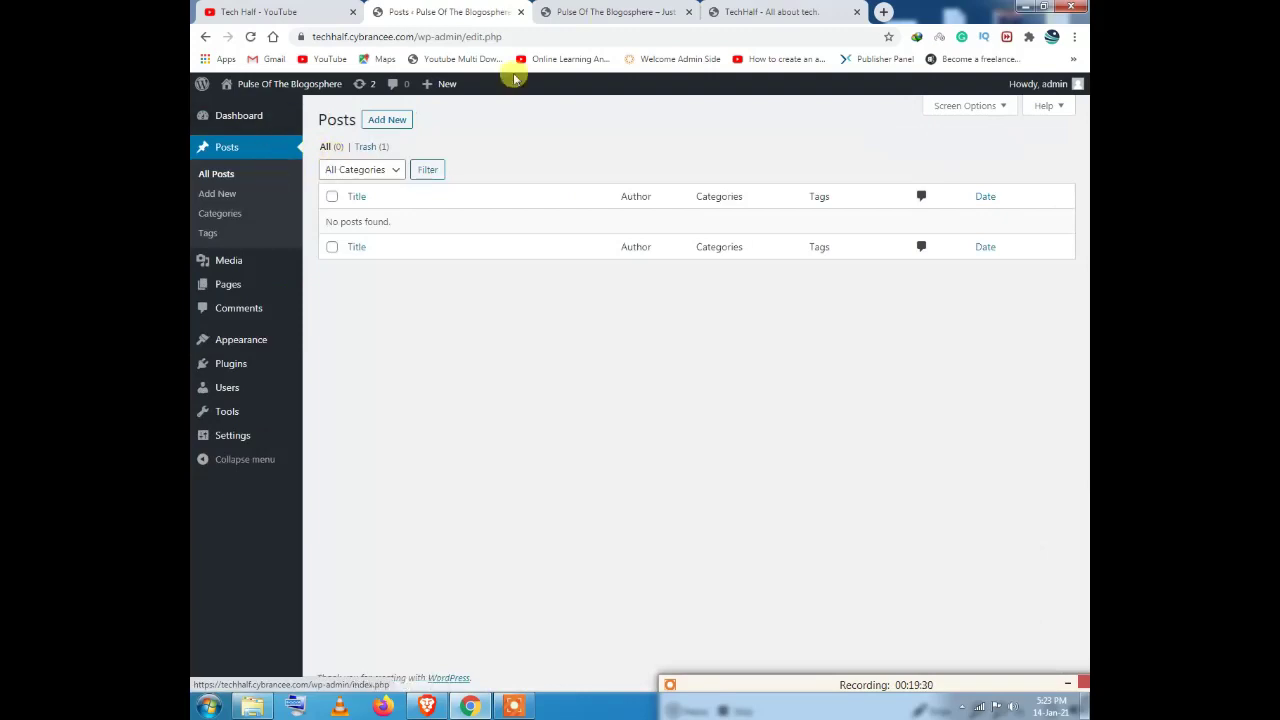
pyautogui.click(614, 10)
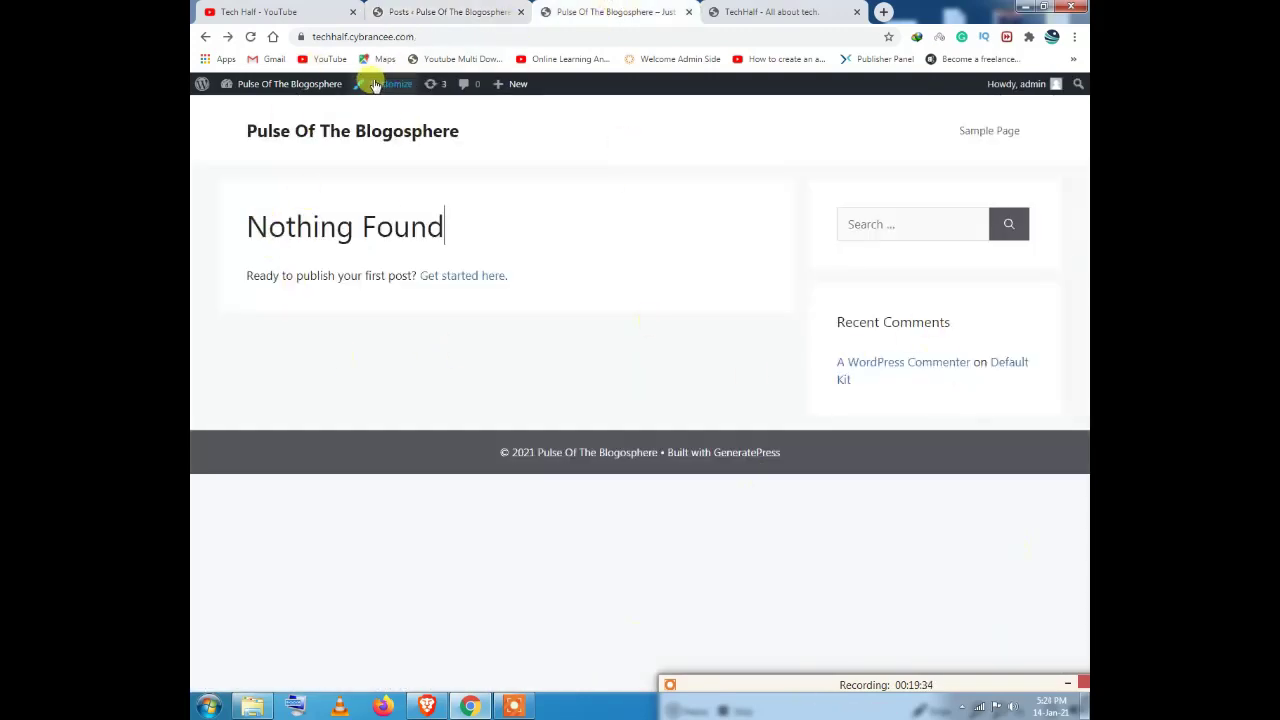
pyautogui.click(450, 11)
# Step: Open the theme customizer, compare its preview with the live home page, and open the Search widget's settings in the Right Sidebar
pyautogui.moveTo(236, 341)
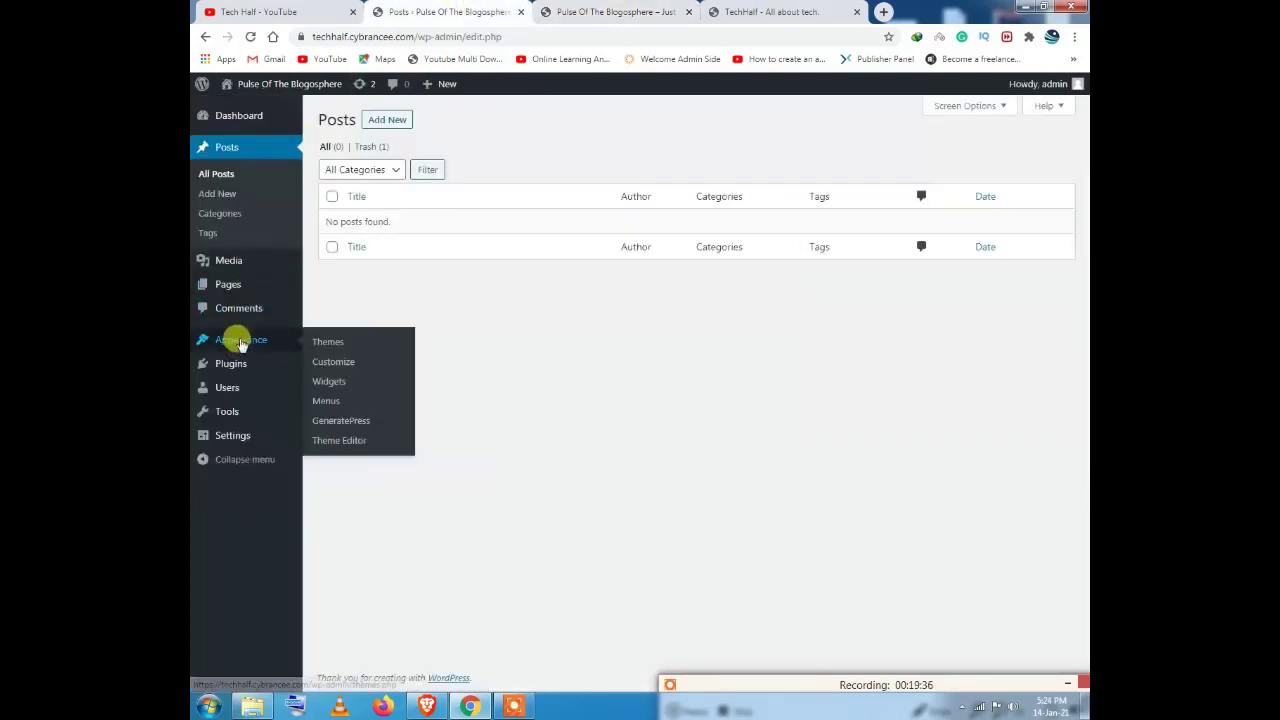
pyautogui.click(331, 366)
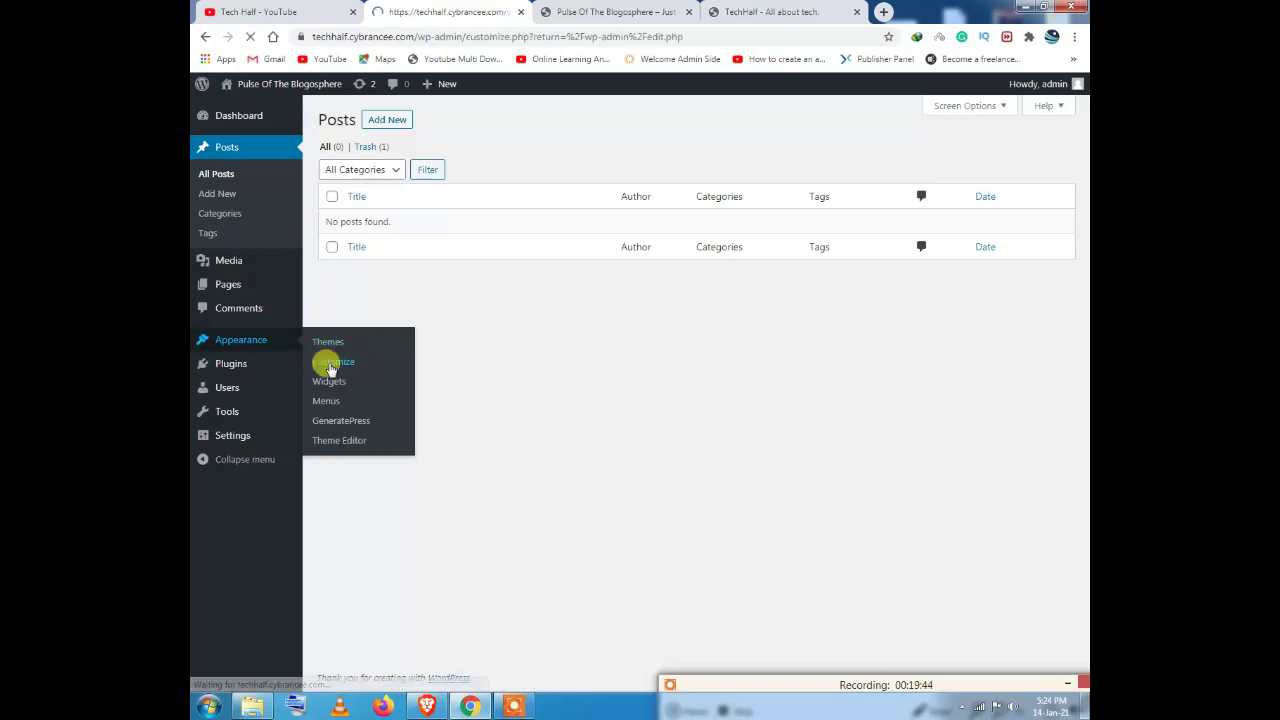
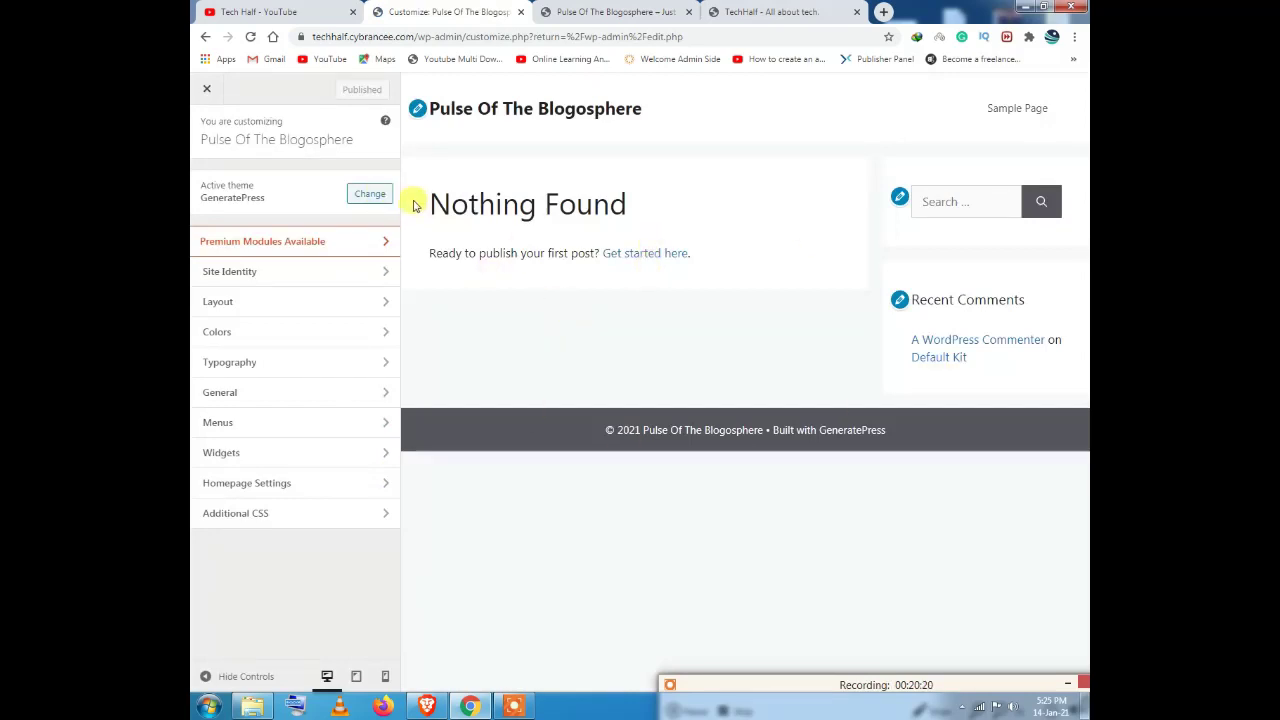
pyautogui.click(580, 11)
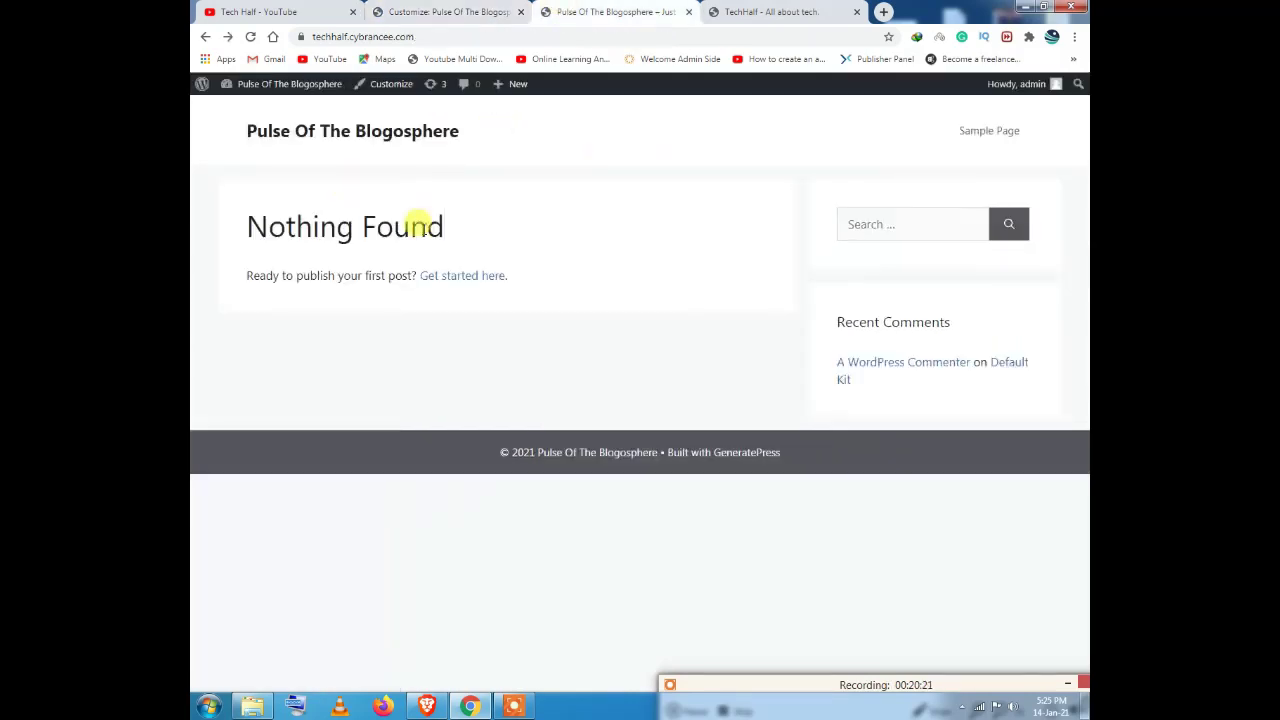
pyautogui.click(450, 11)
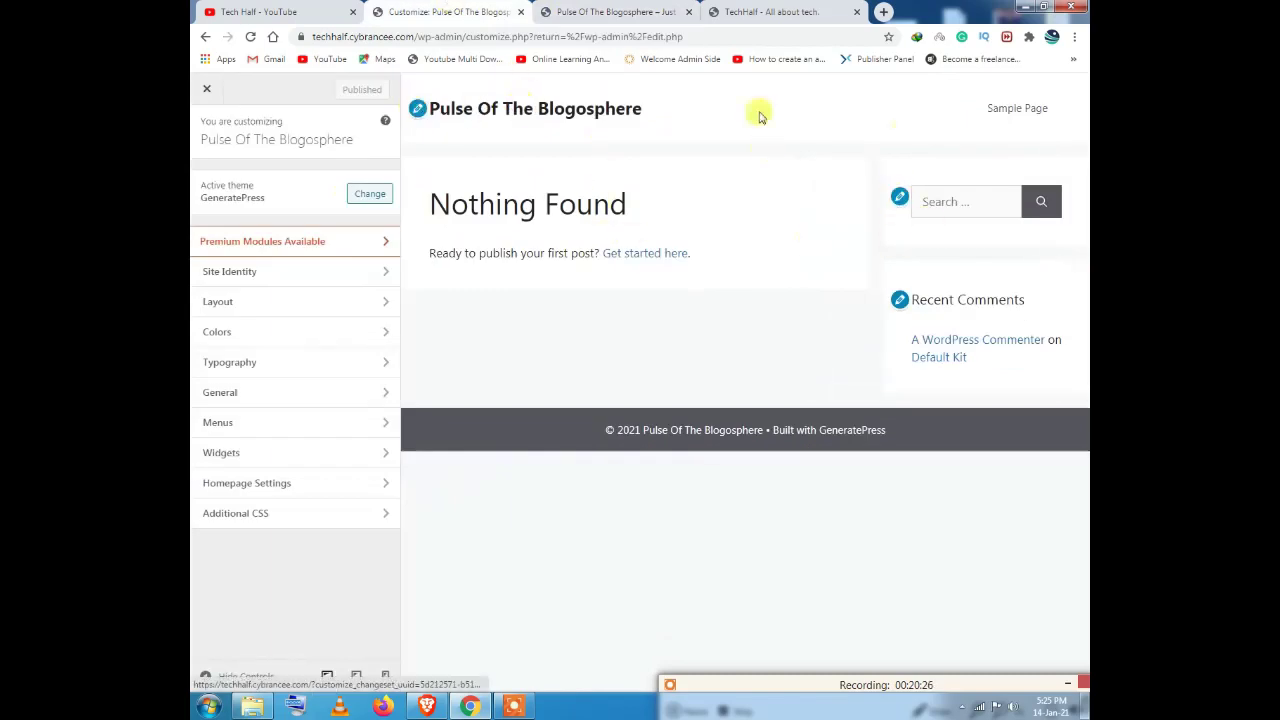
pyautogui.click(899, 195)
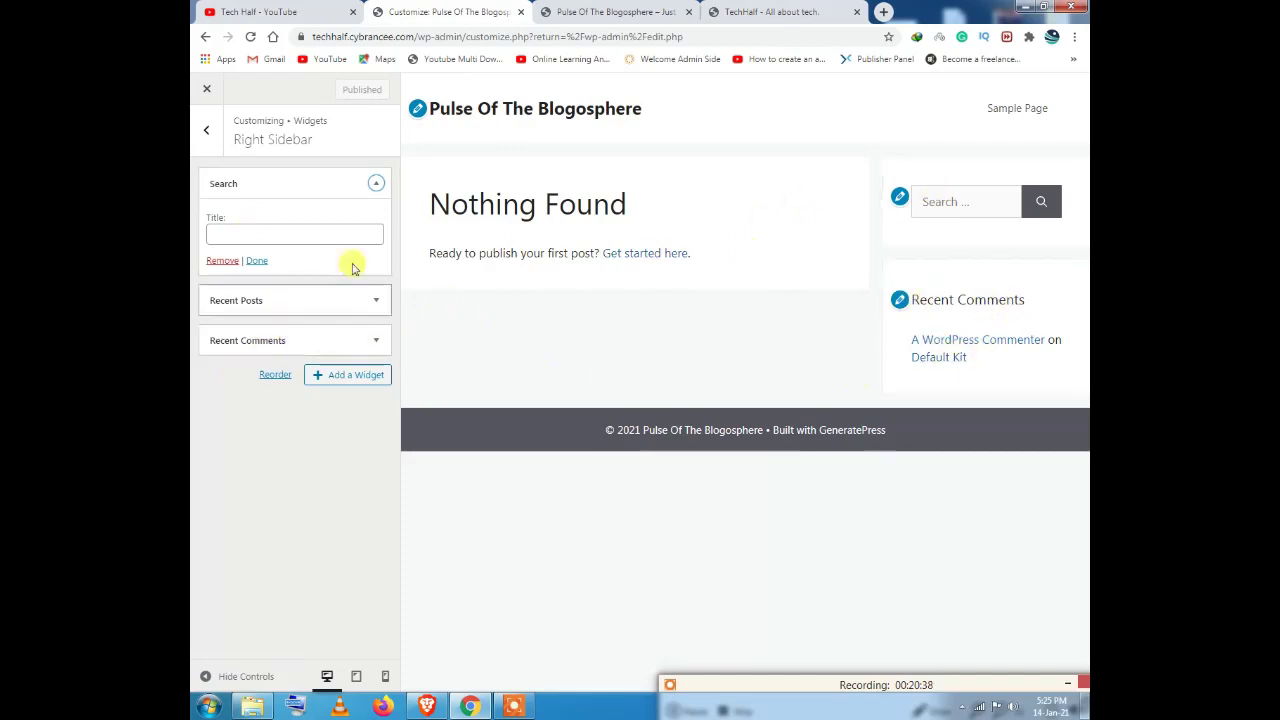
# Step: Review the sidebar widgets on the TechHalf site, from the subscribe box through Recent Posts to Categories
pyautogui.click(648, 10)
pyautogui.click(716, 10)
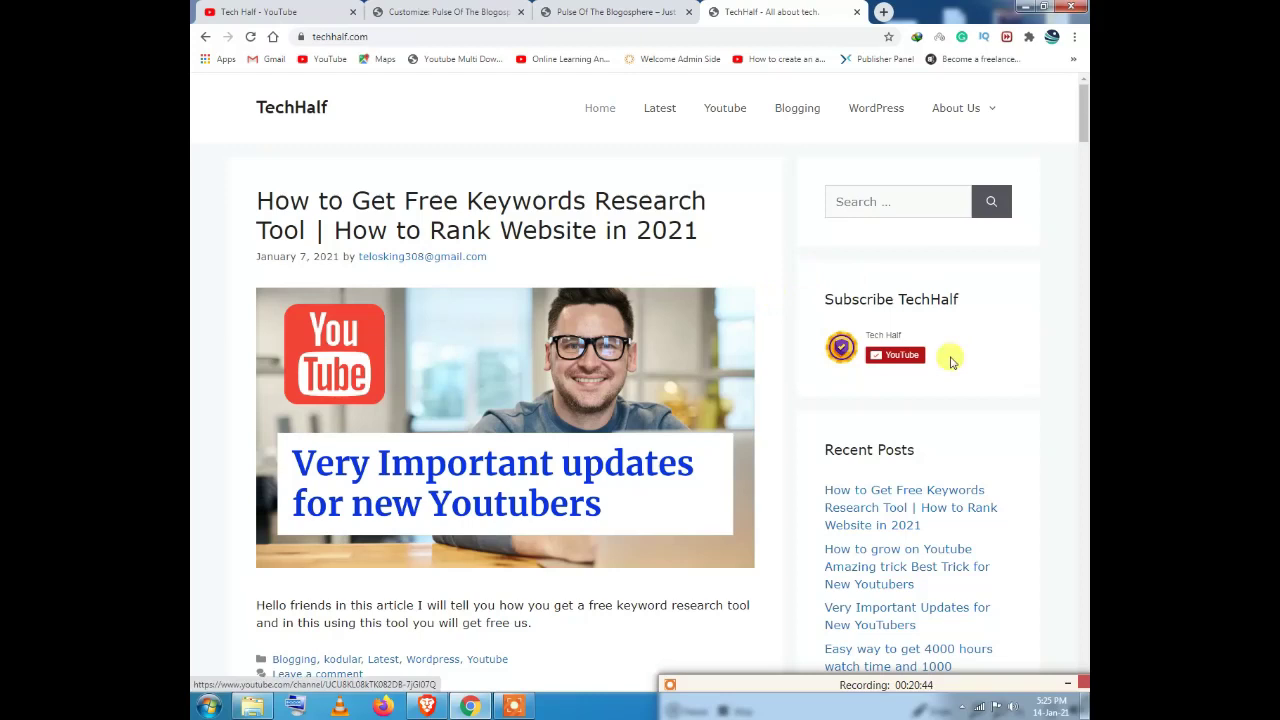
pyautogui.scroll(-2, 894, 332)
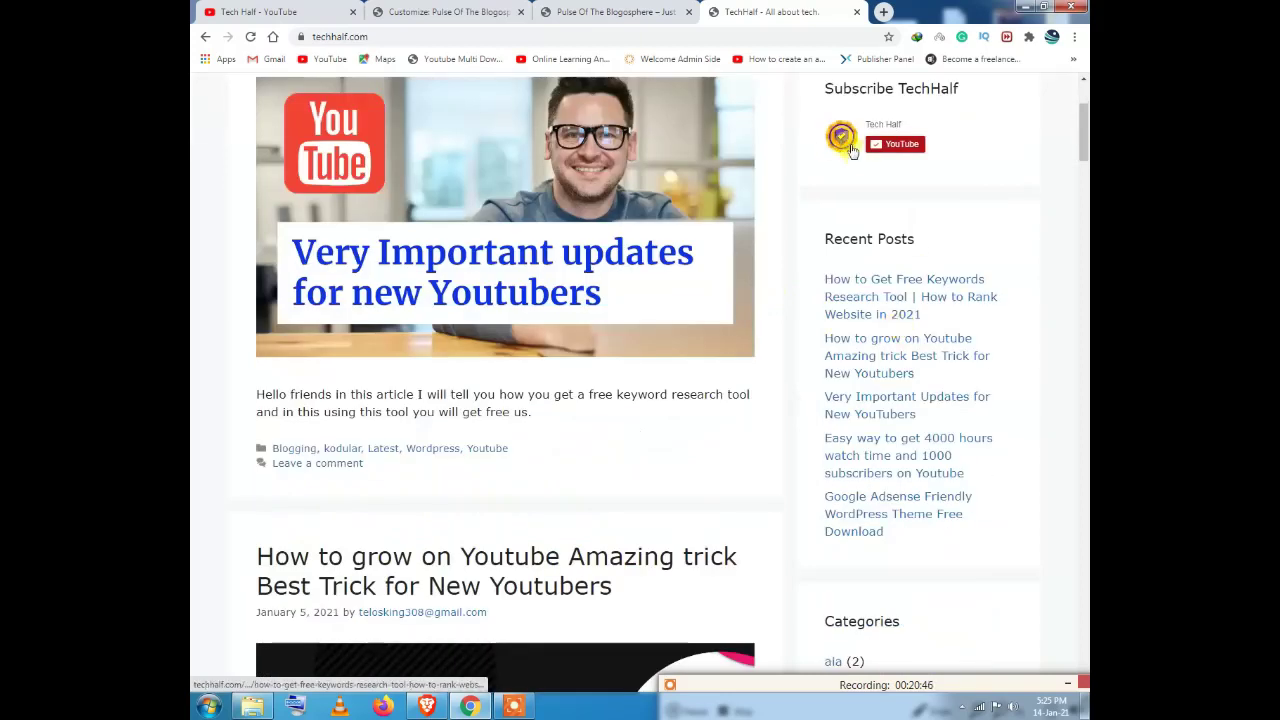
pyautogui.scroll(-1, 828, 220)
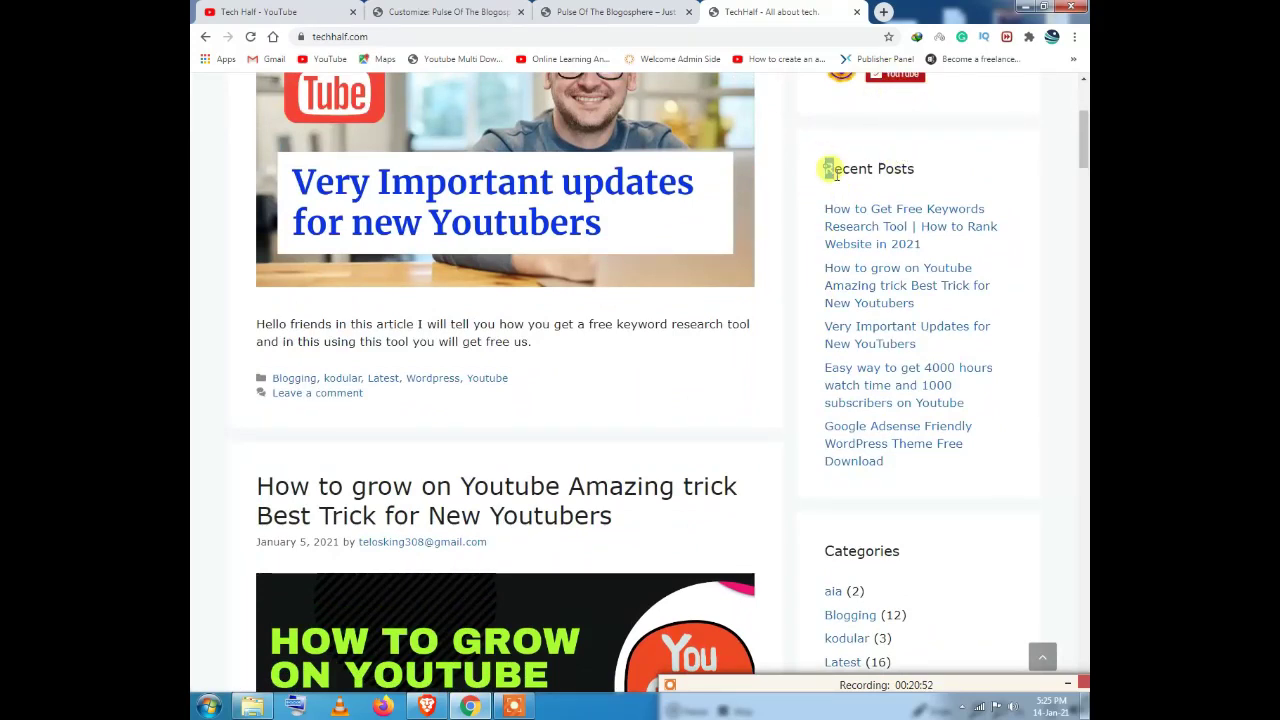
pyautogui.scroll(-3, 960, 230)
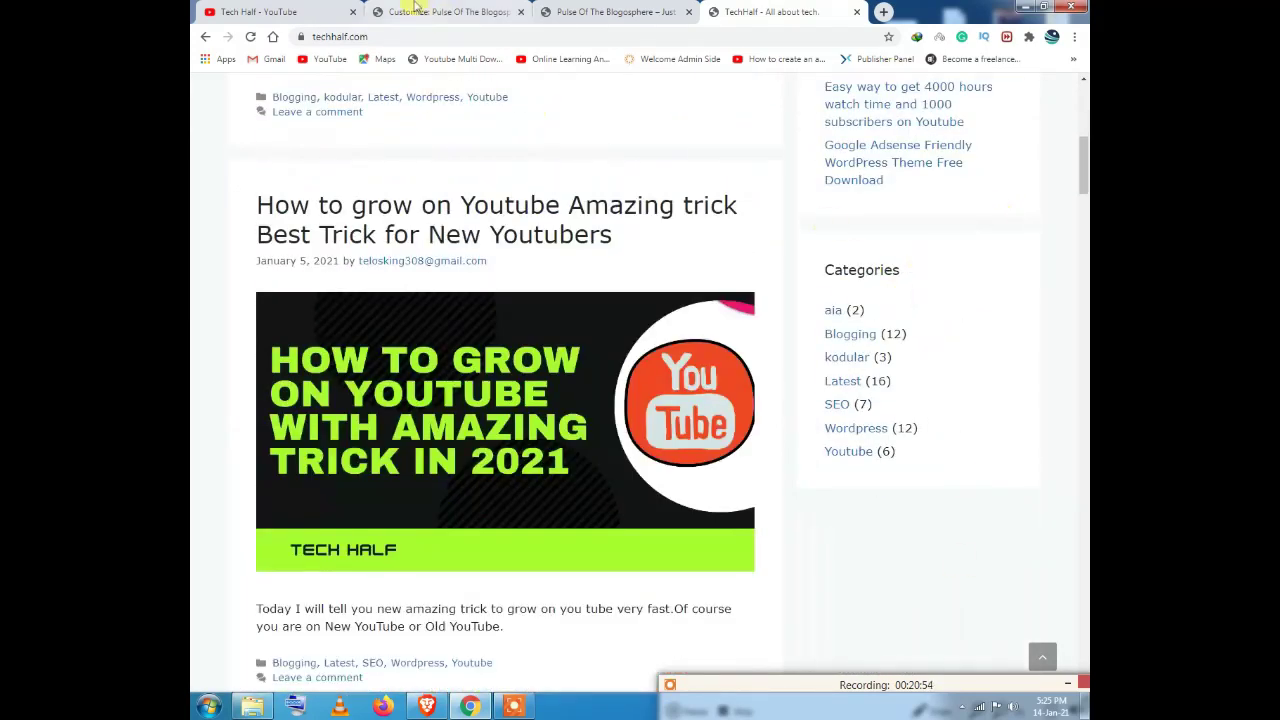
# Step: Collapse the Search widget in the customizer and remove the Recent Comments widget from the Right Sidebar
pyautogui.click(446, 14)
pyautogui.click(302, 343)
pyautogui.click(305, 346)
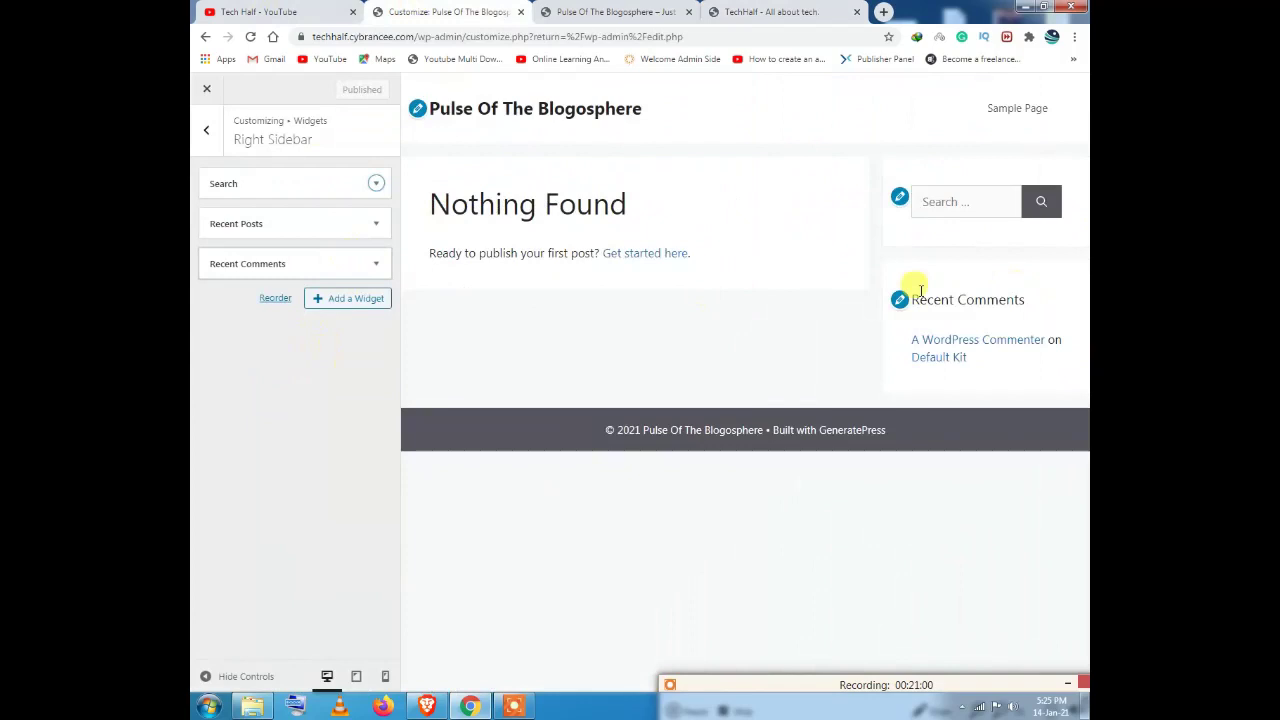
pyautogui.click(375, 264)
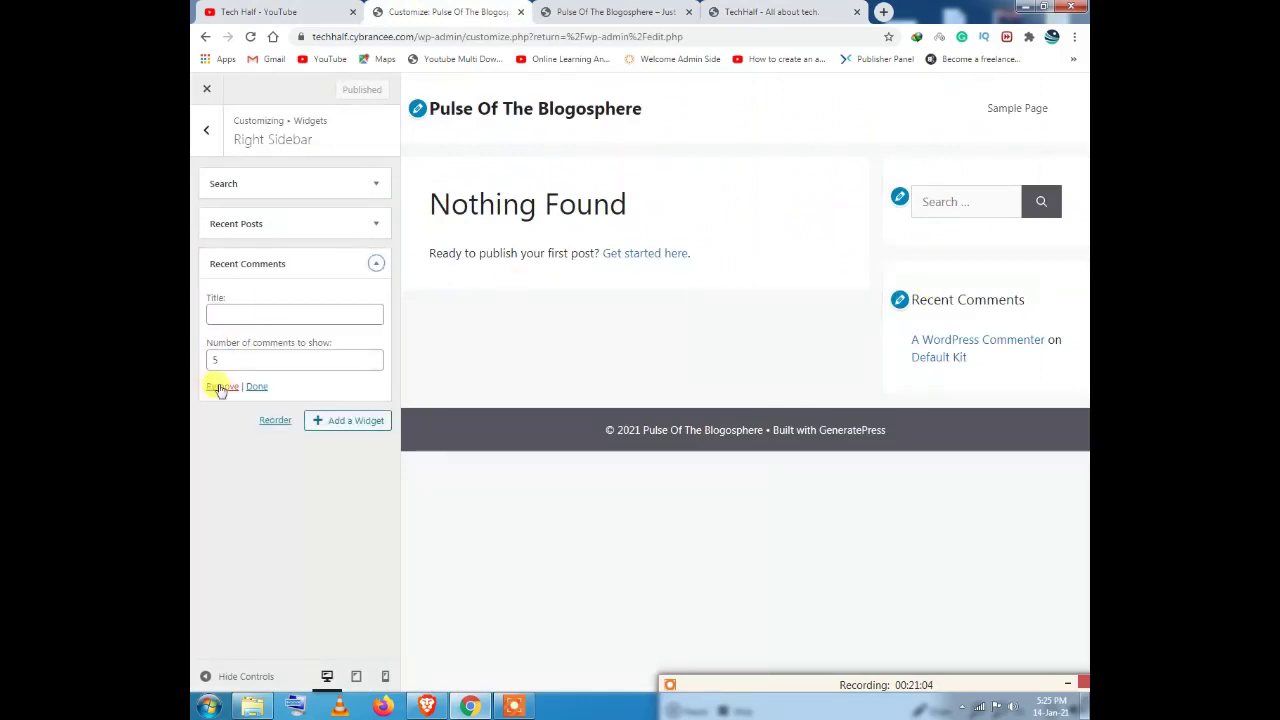
pyautogui.click(220, 387)
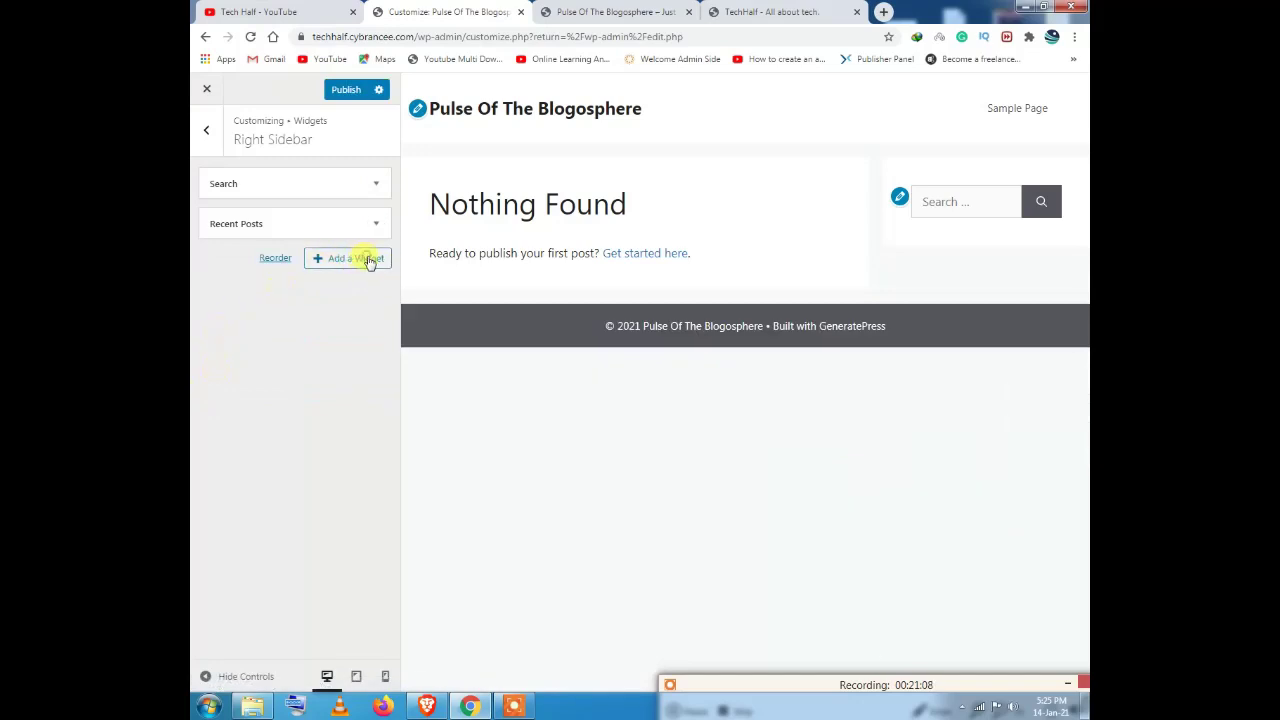
# Step: Check TechHalf's sidebar again, search the available widgets for "cate" and add the Categories widget to the Right Sidebar
pyautogui.click(365, 258)
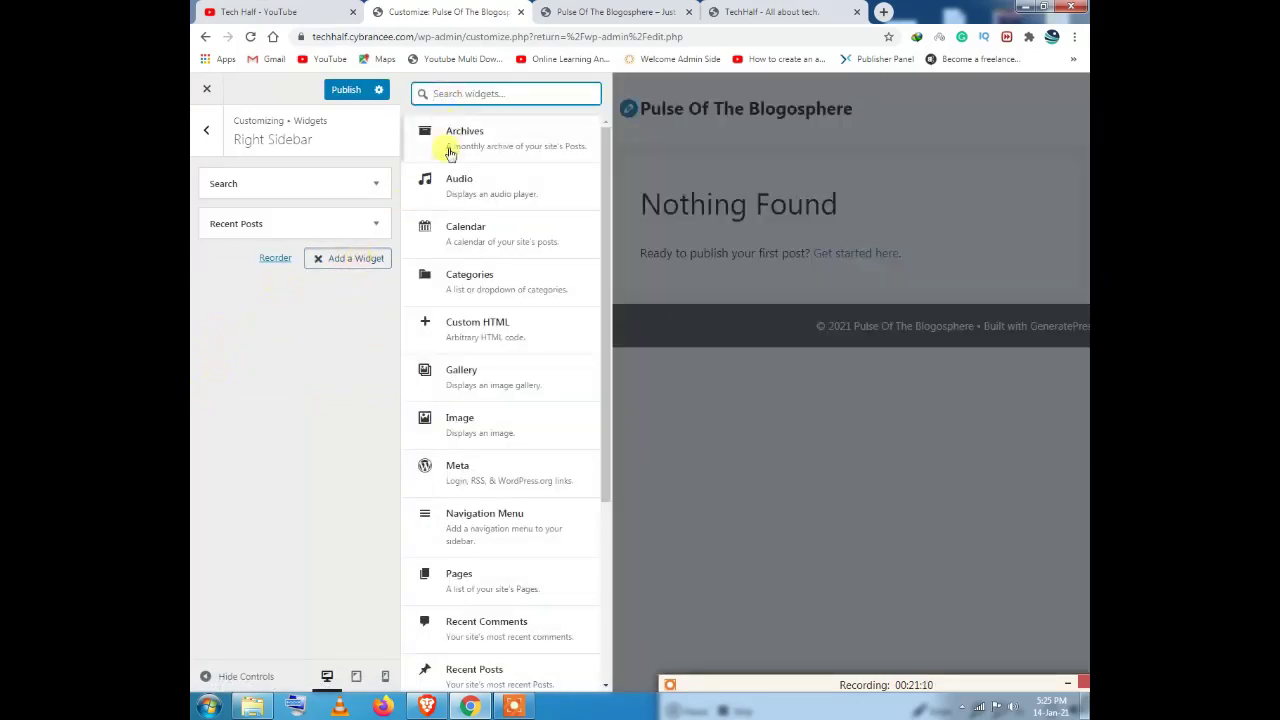
pyautogui.scroll(-3, 491, 323)
pyautogui.scroll(3, 491, 315)
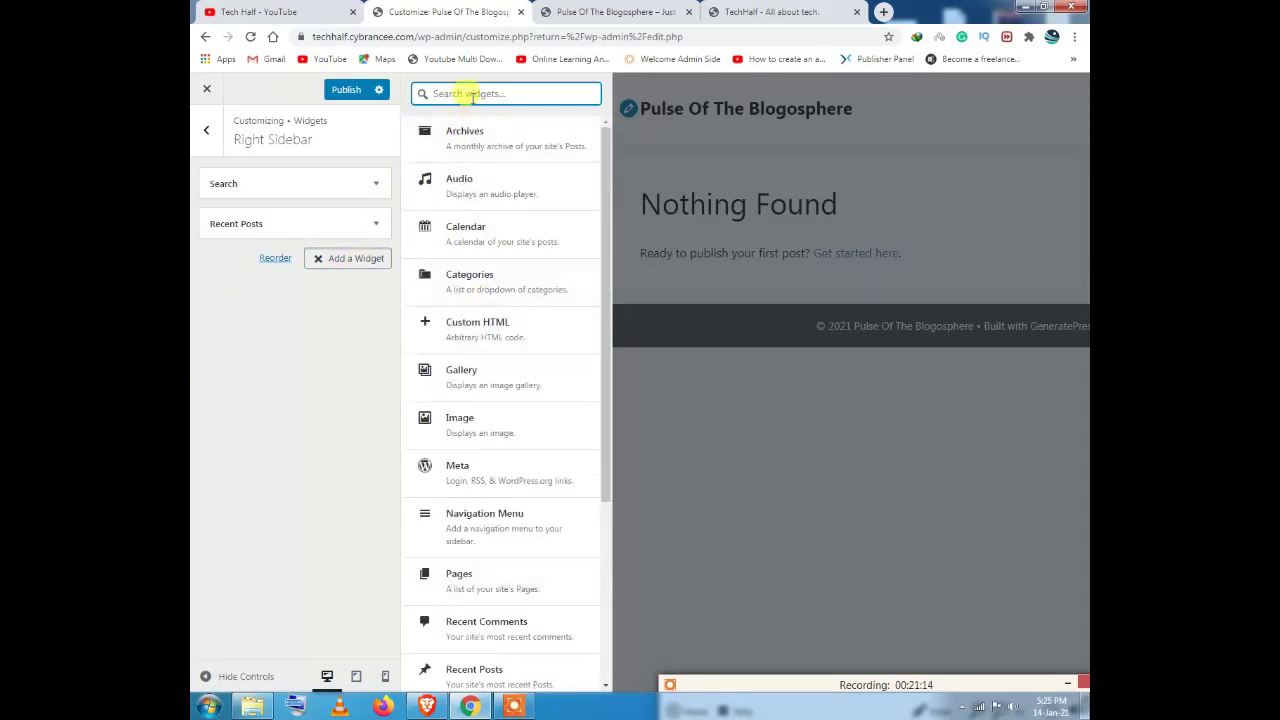
pyautogui.click(741, 8)
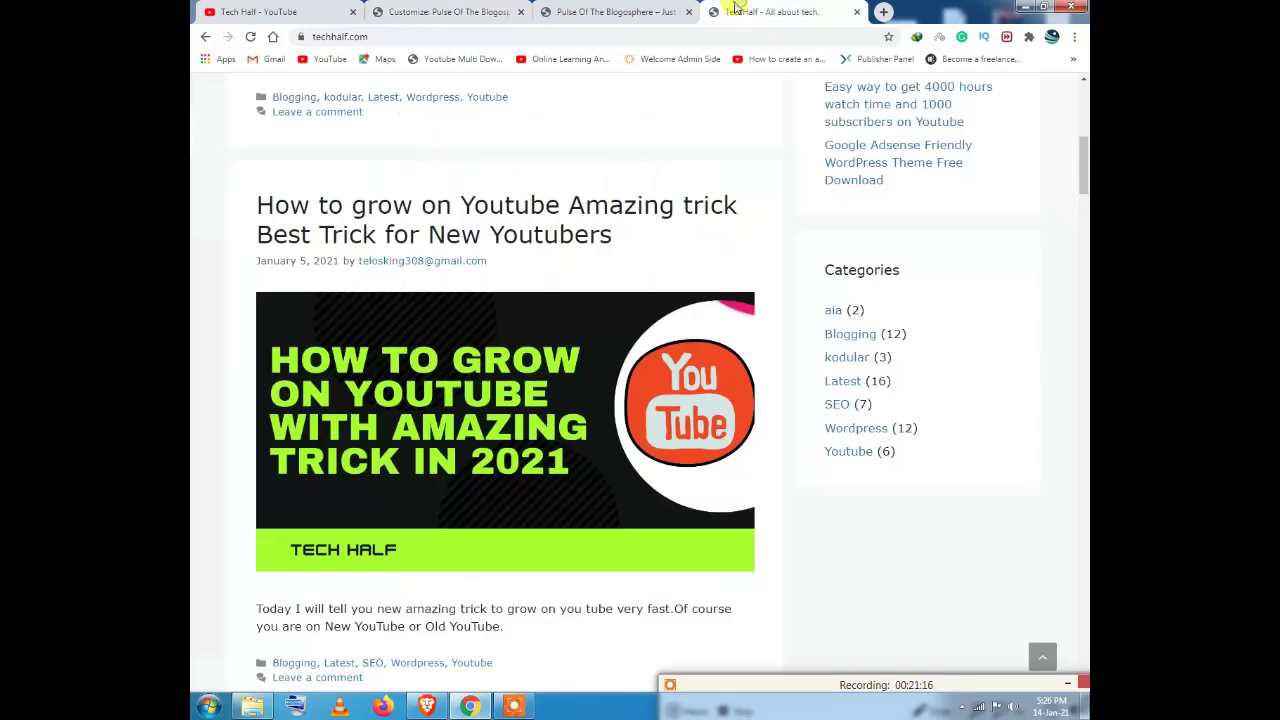
pyautogui.scroll(-2, 820, 275)
pyautogui.click(330, 11)
pyautogui.click(390, 10)
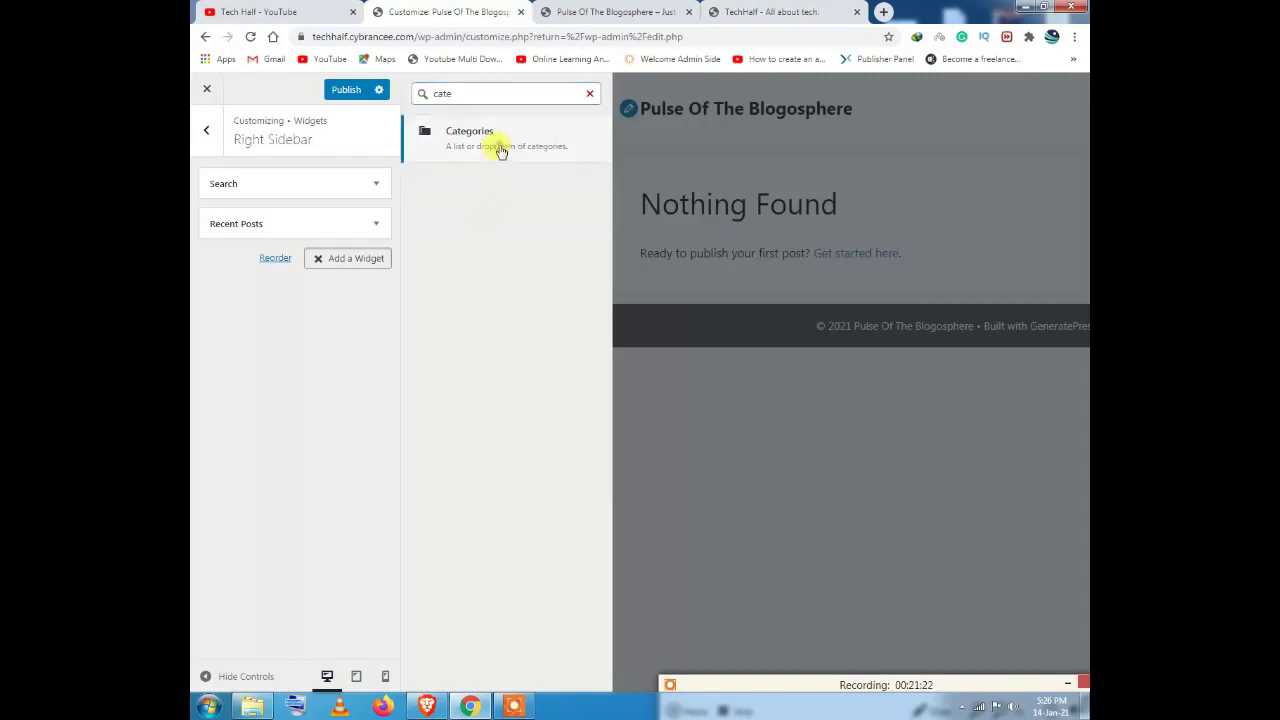
pyautogui.click(497, 150)
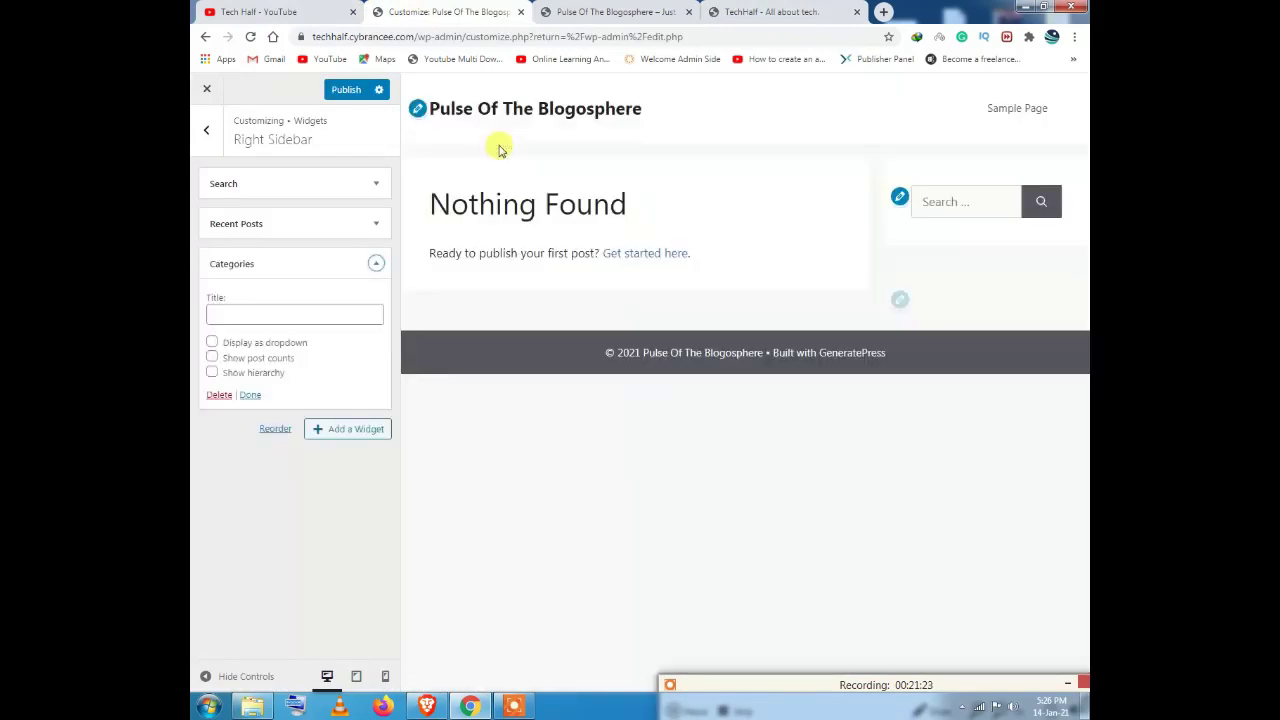
# Step: Display the Categories widget as a dropdown, try it in the preview, and compare it with the TechHalf site
pyautogui.click(214, 345)
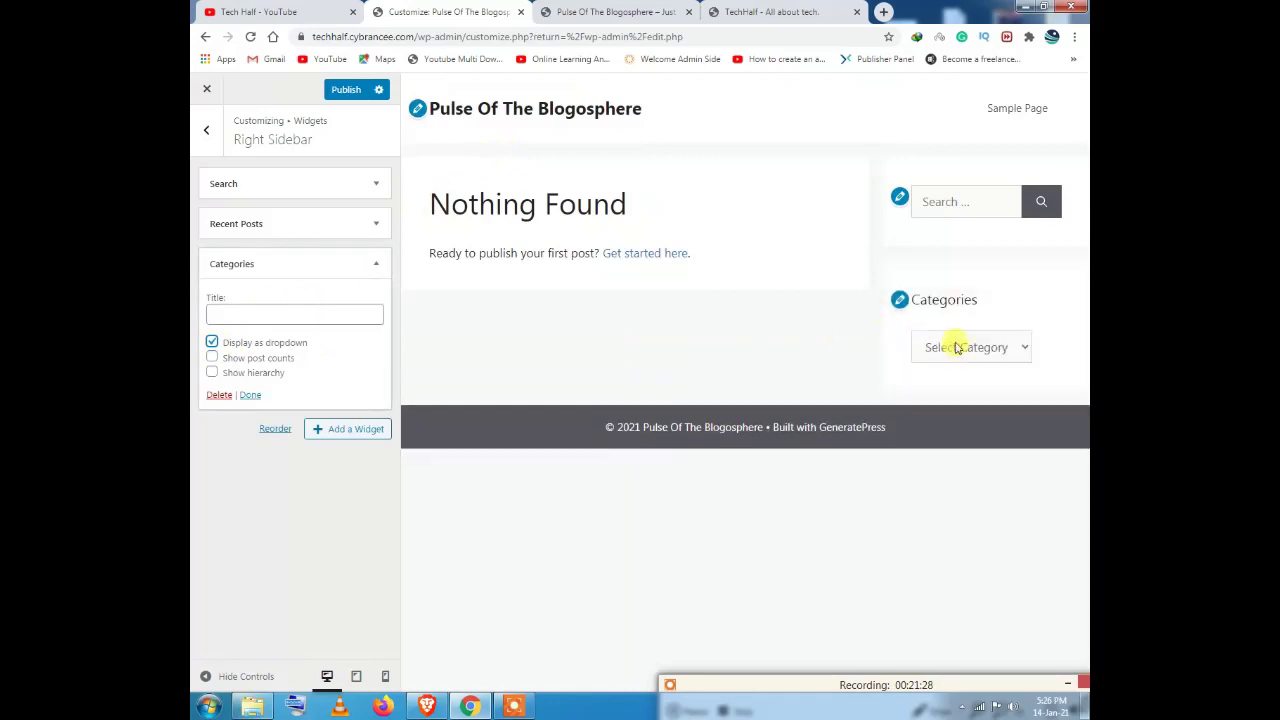
pyautogui.click(962, 347)
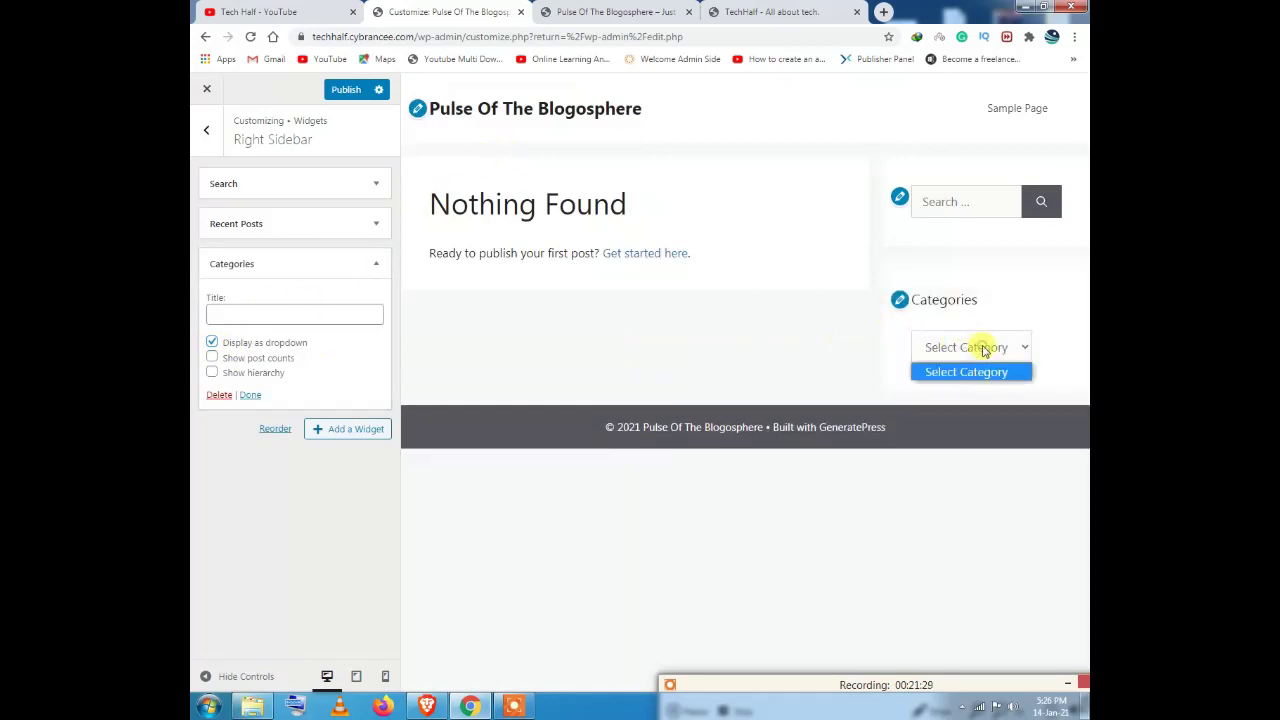
pyautogui.click(735, 11)
pyautogui.click(673, 11)
pyautogui.click(449, 11)
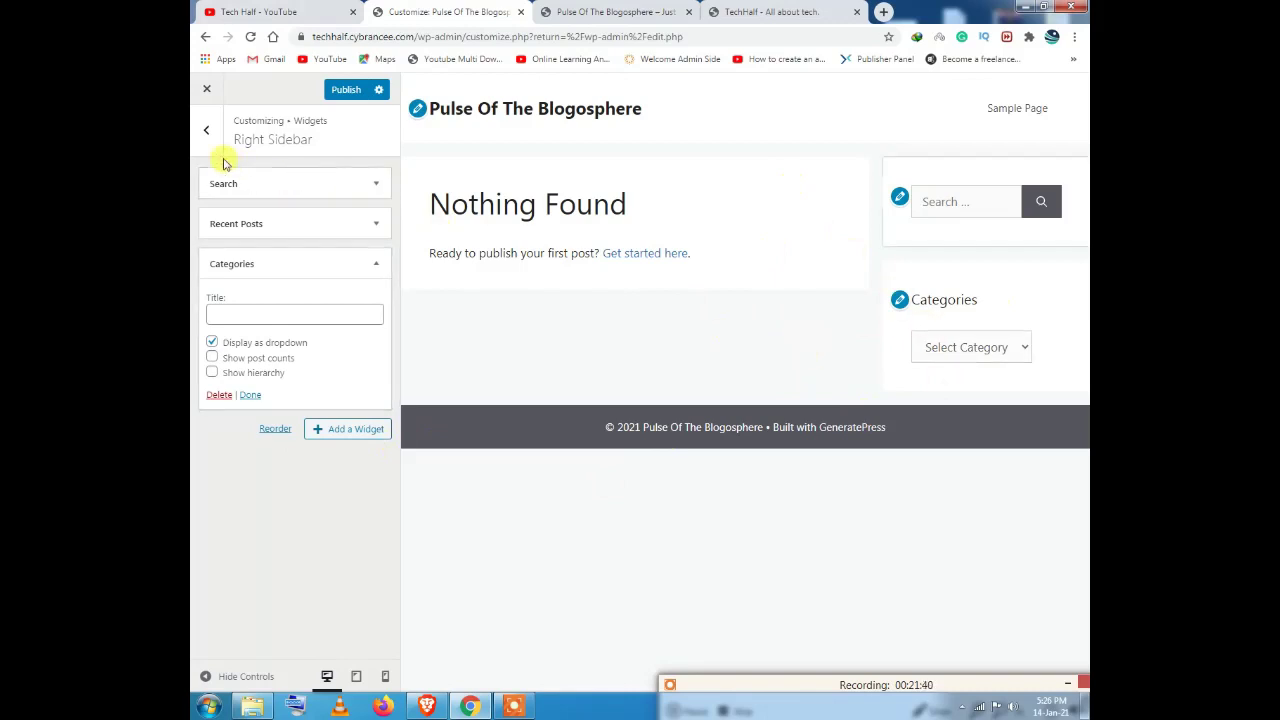
# Step: Open the Site Identity settings from the preview header and change the site title to TechHalfTest
pyautogui.click(206, 132)
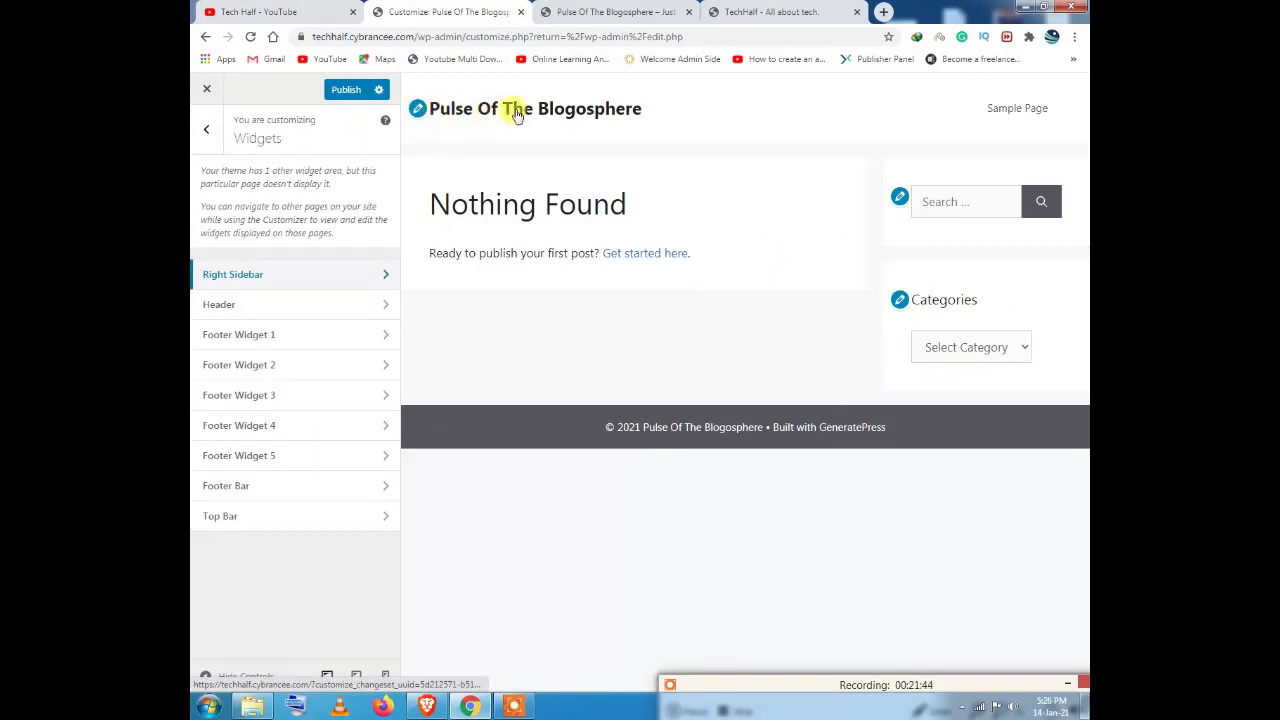
pyautogui.click(418, 108)
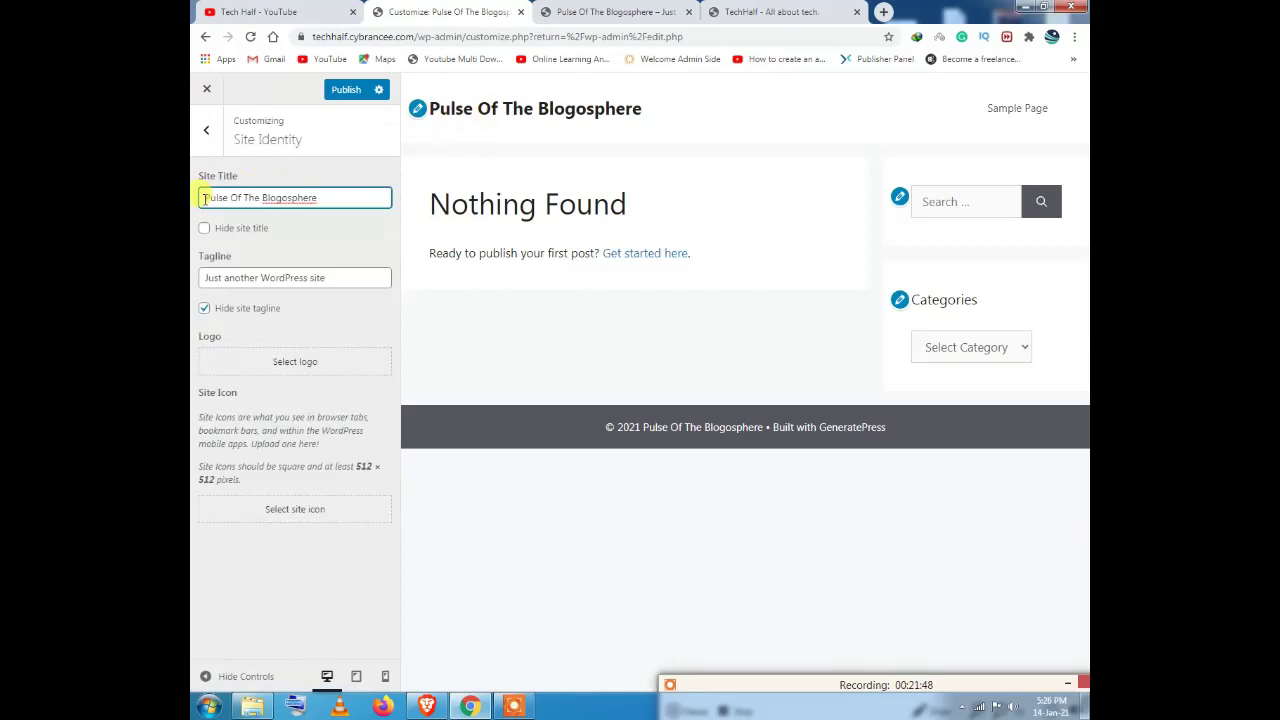
pyautogui.moveTo(222, 198); pyautogui.dragTo(331, 196)
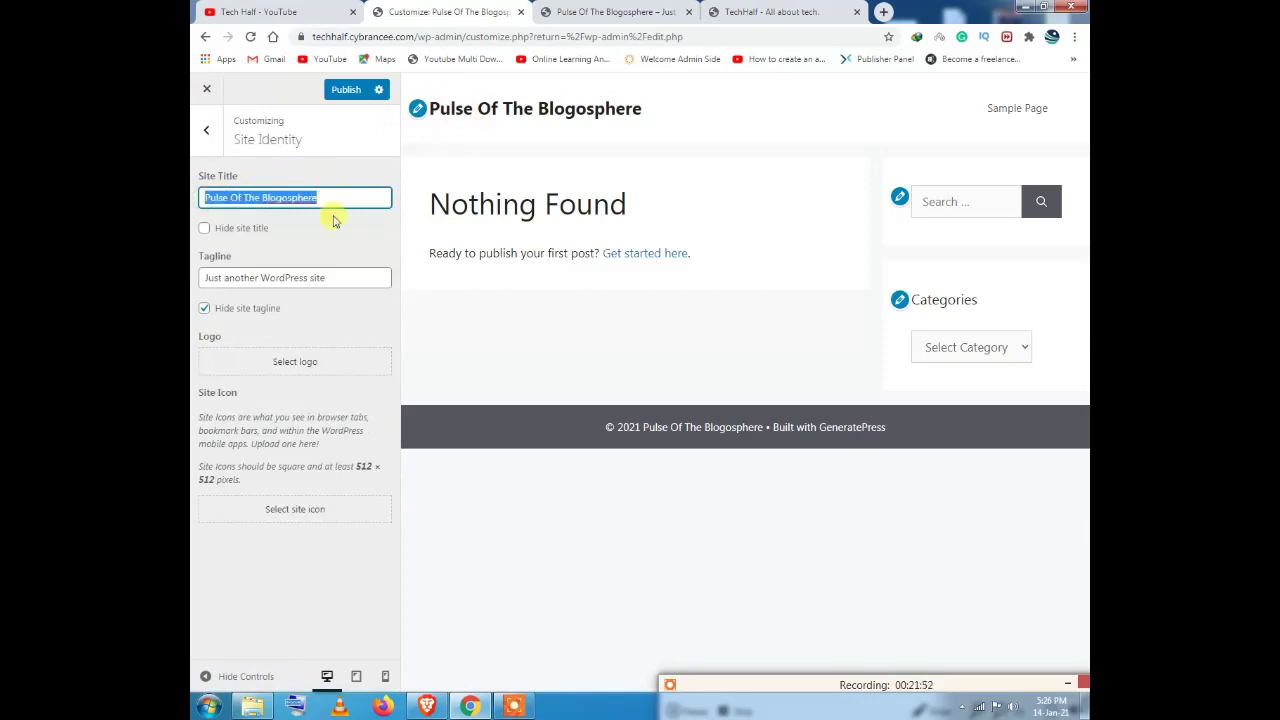
pyautogui.write('TechH')
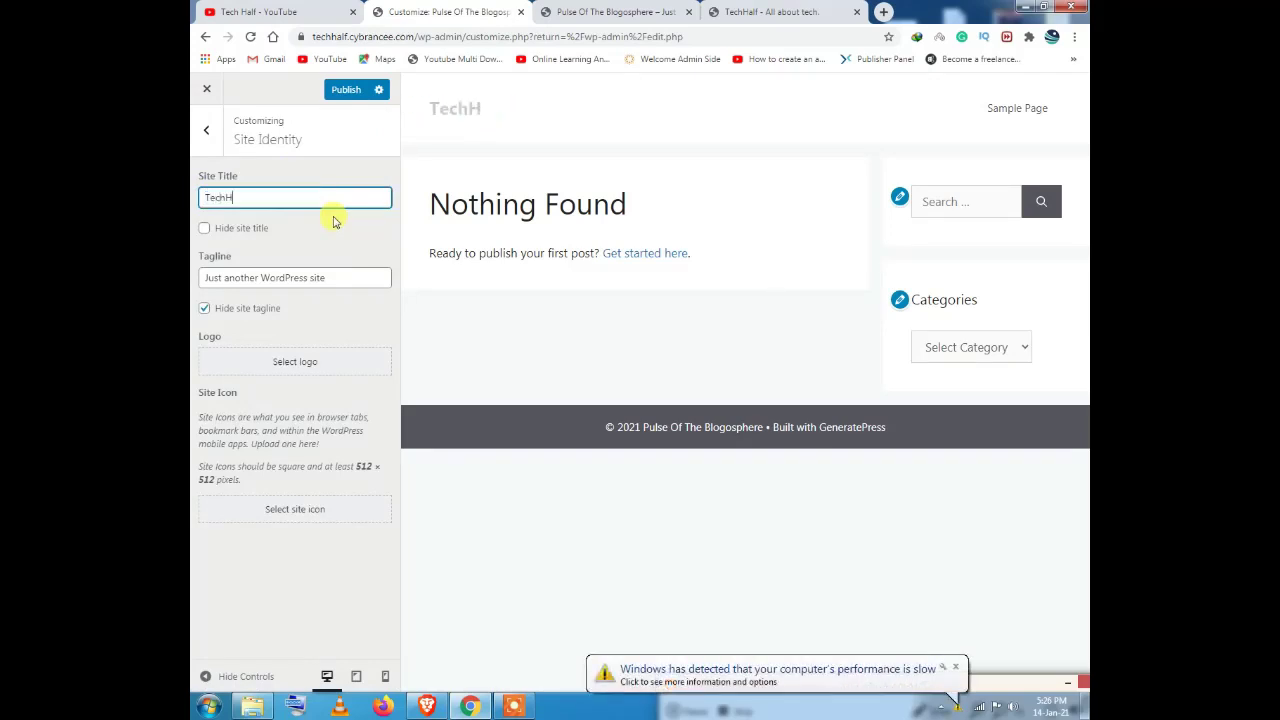
pyautogui.write('alfTest')
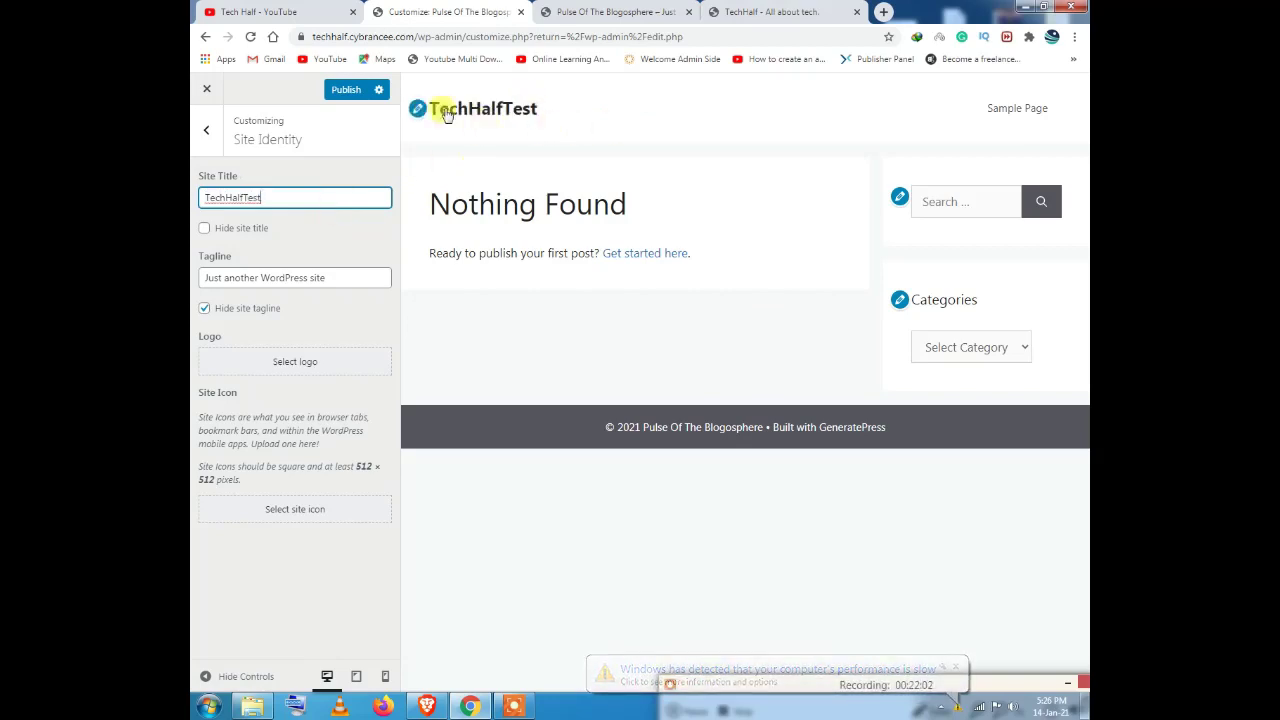
# Step: Try showing the site tagline beneath the title, and hide it again
pyautogui.click(205, 308)
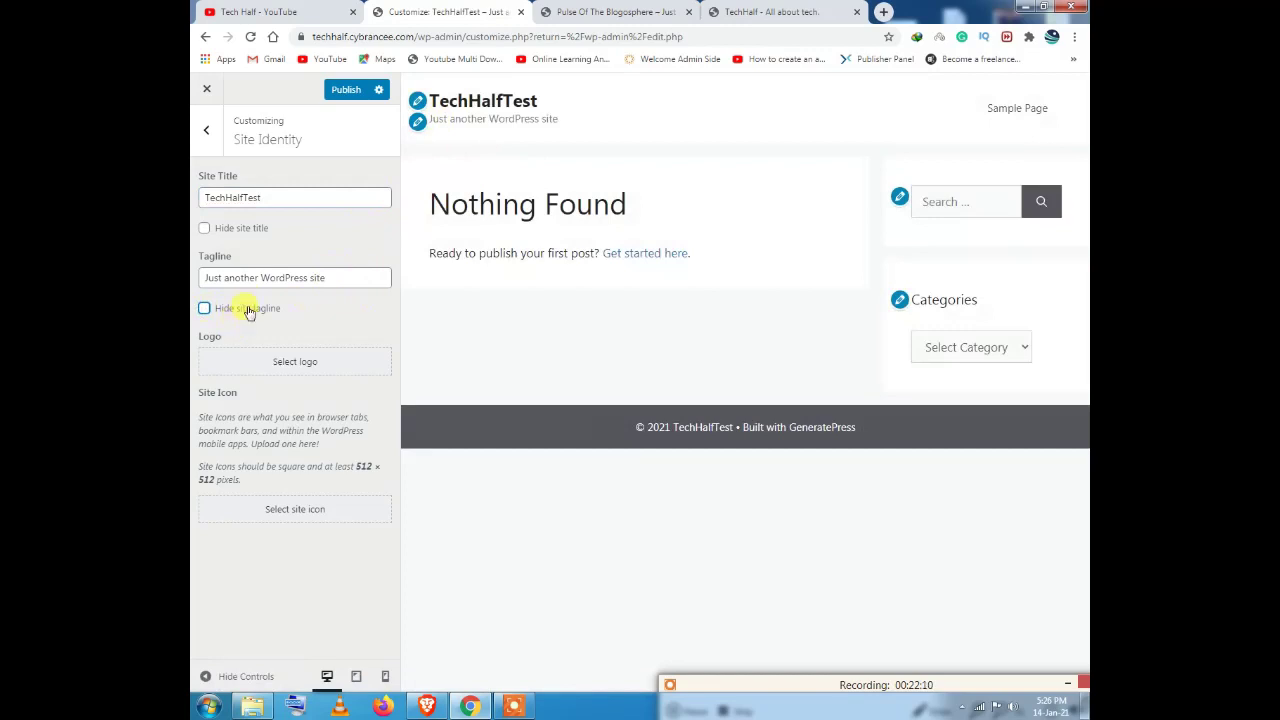
pyautogui.click(561, 123)
pyautogui.moveTo(340, 277); pyautogui.dragTo(209, 300)
pyautogui.click(198, 293)
# Step: Check the header of the TechHalf home page to see how its site title is presented
pyautogui.click(770, 12)
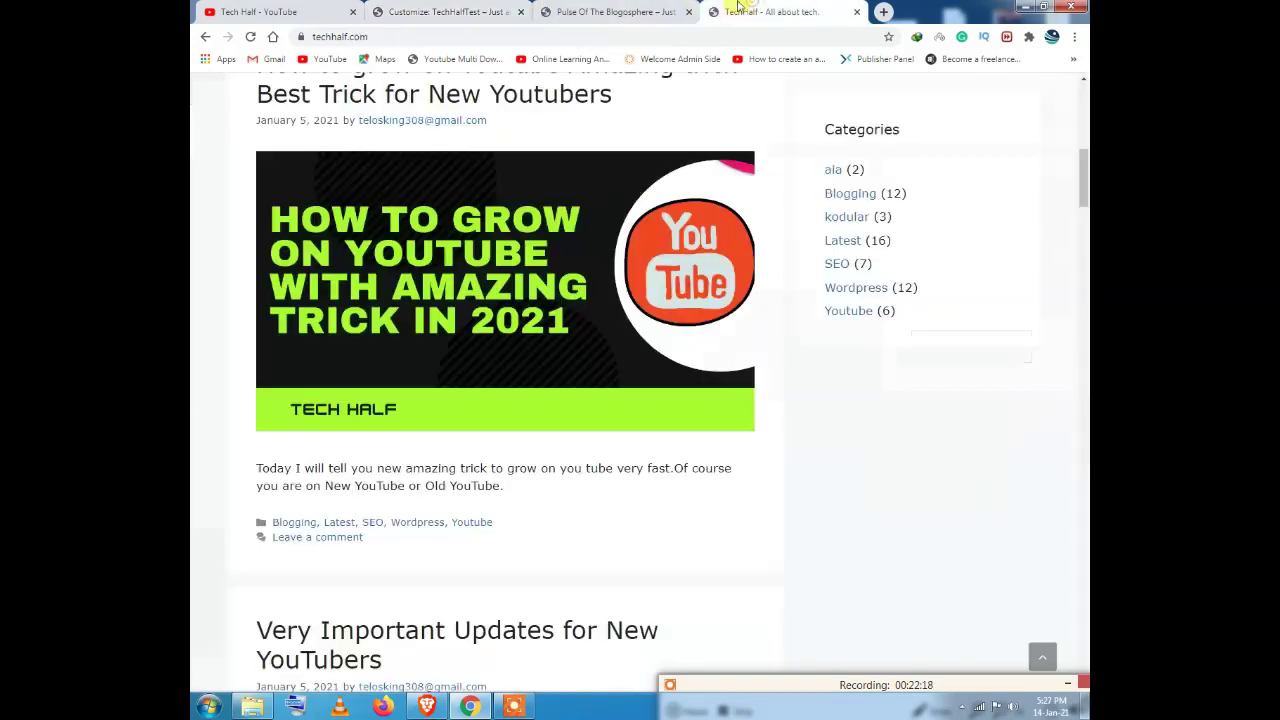
pyautogui.scroll(5, 560, 170)
pyautogui.scroll(2, 537, 158)
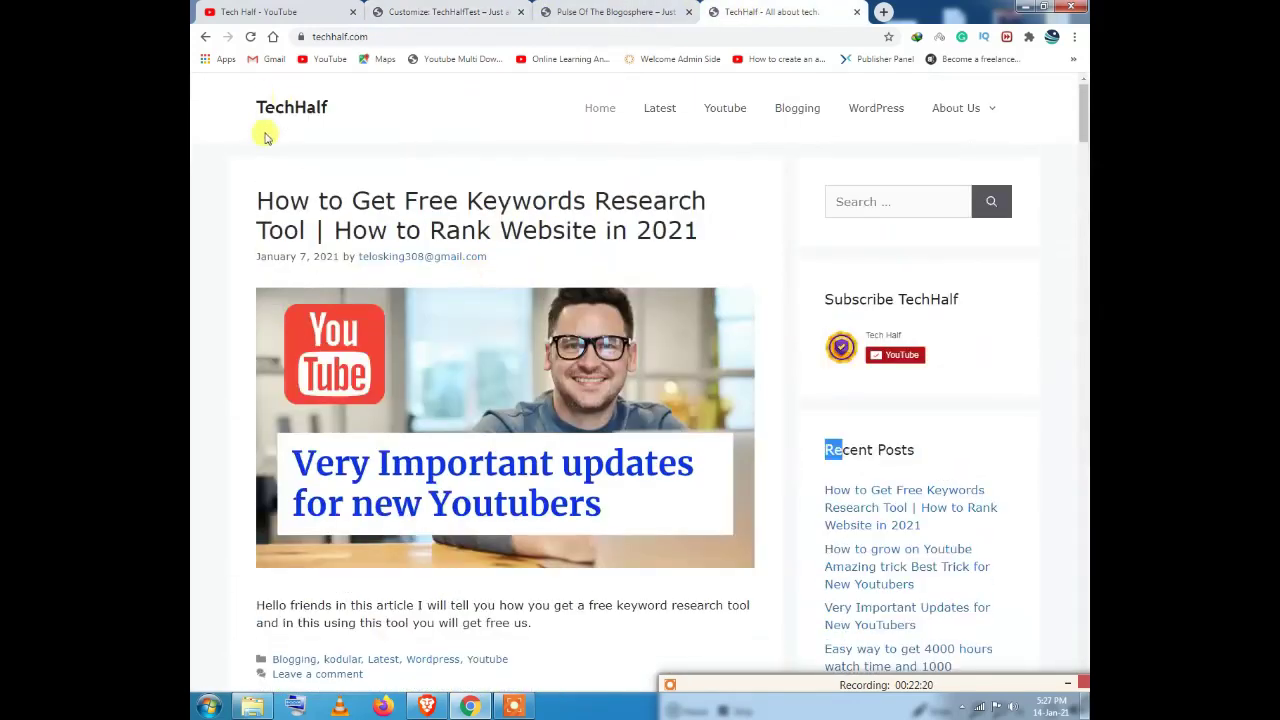
# Step: Open the logo selection in the customizer, view its Media Library, and close it without choosing a logo
pyautogui.click(497, 10)
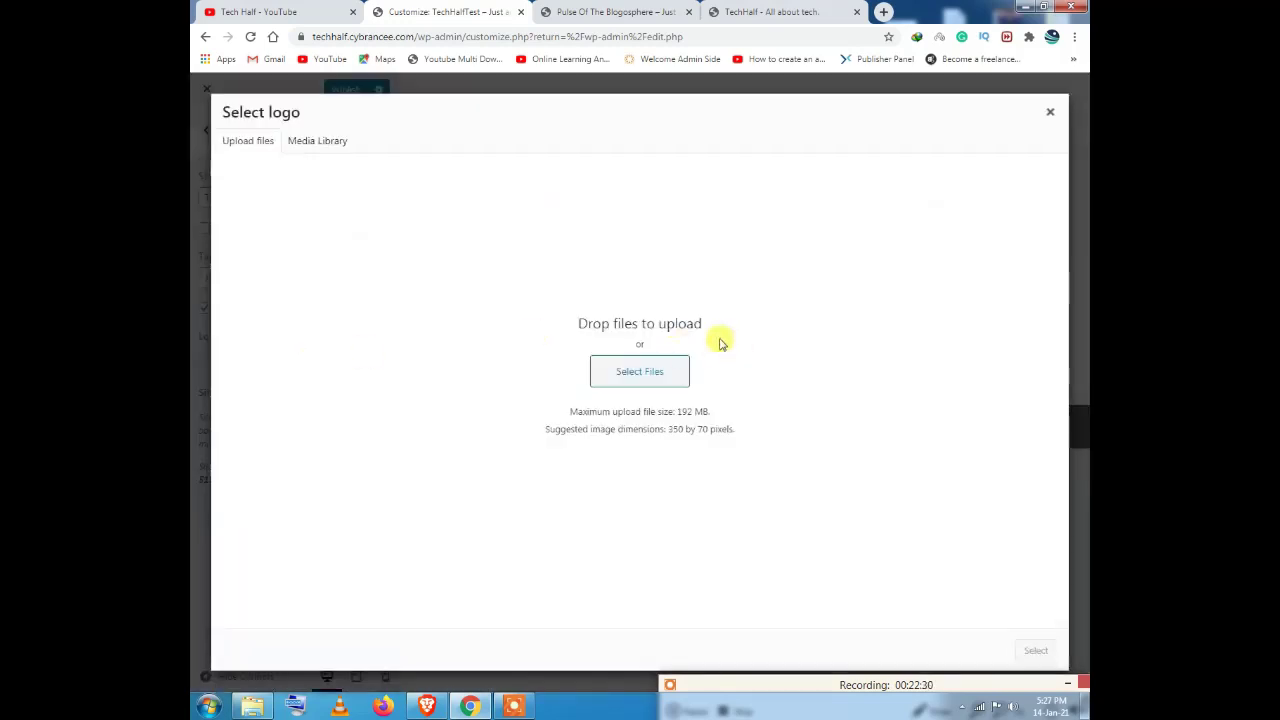
pyautogui.click(332, 142)
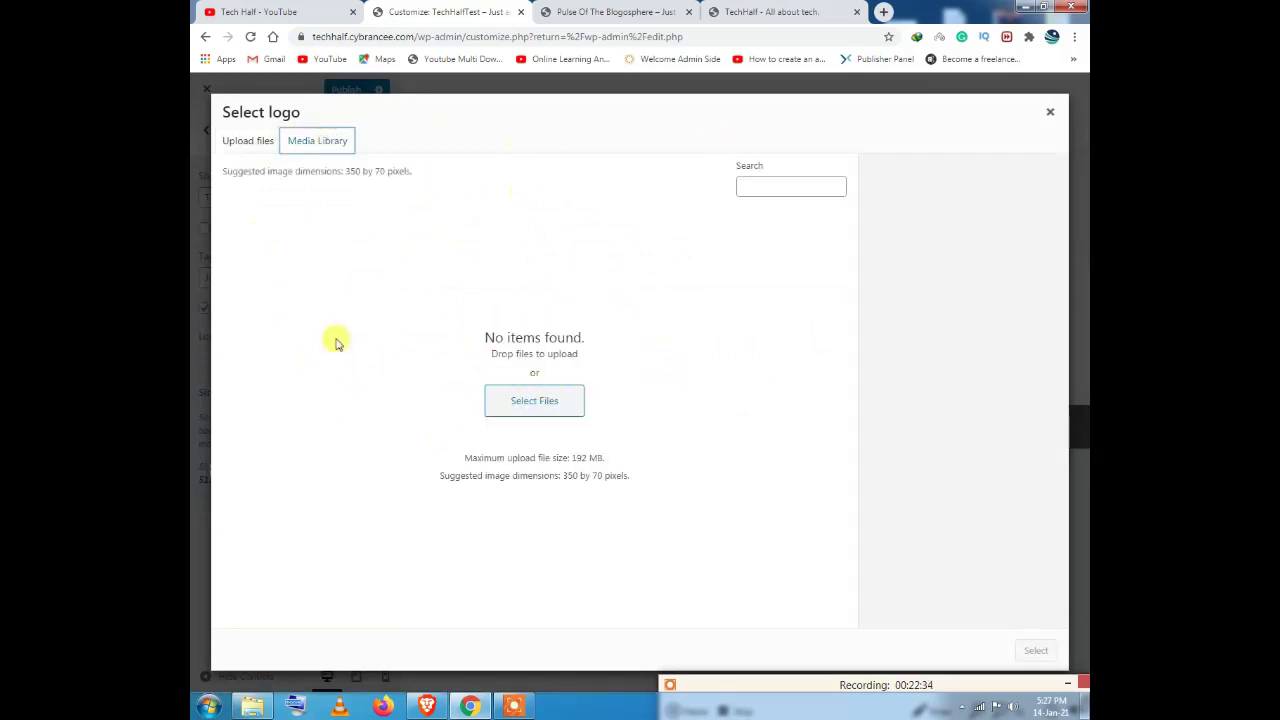
pyautogui.click(1050, 112)
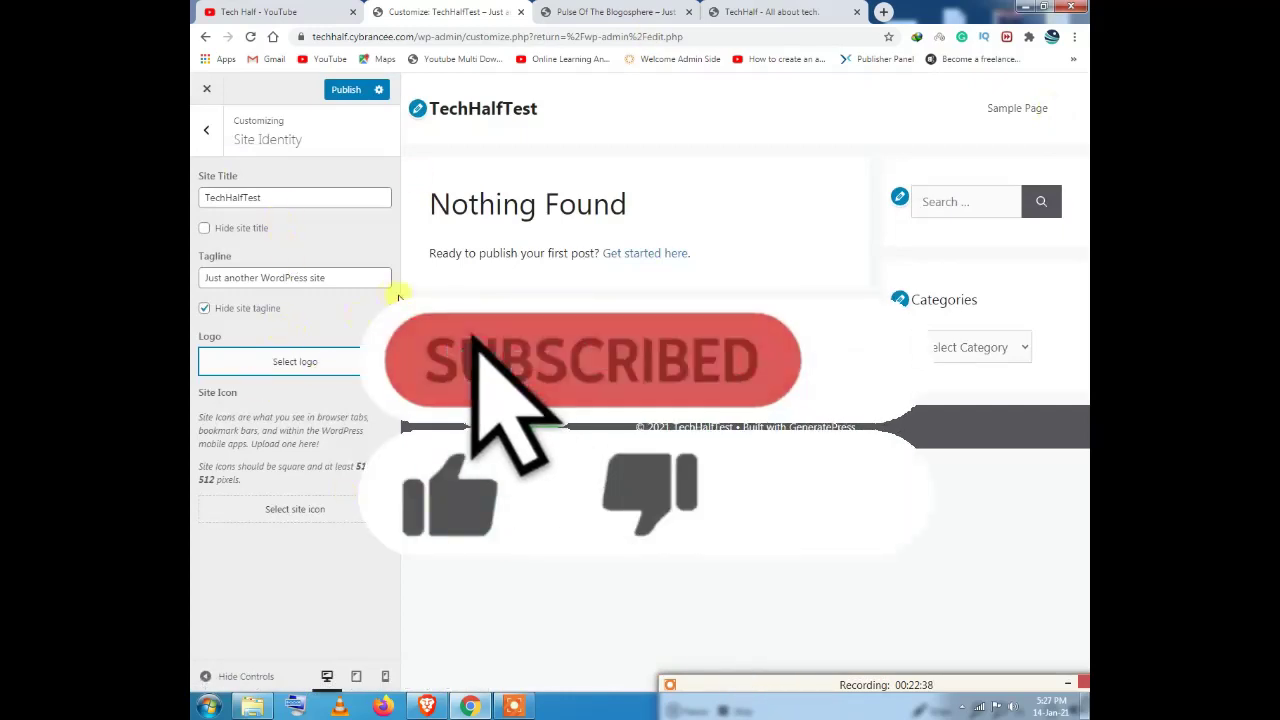
# Step: Open the Container layout settings and examine the content, sidebar and header areas on the live home page, outlining each one
pyautogui.click(207, 137)
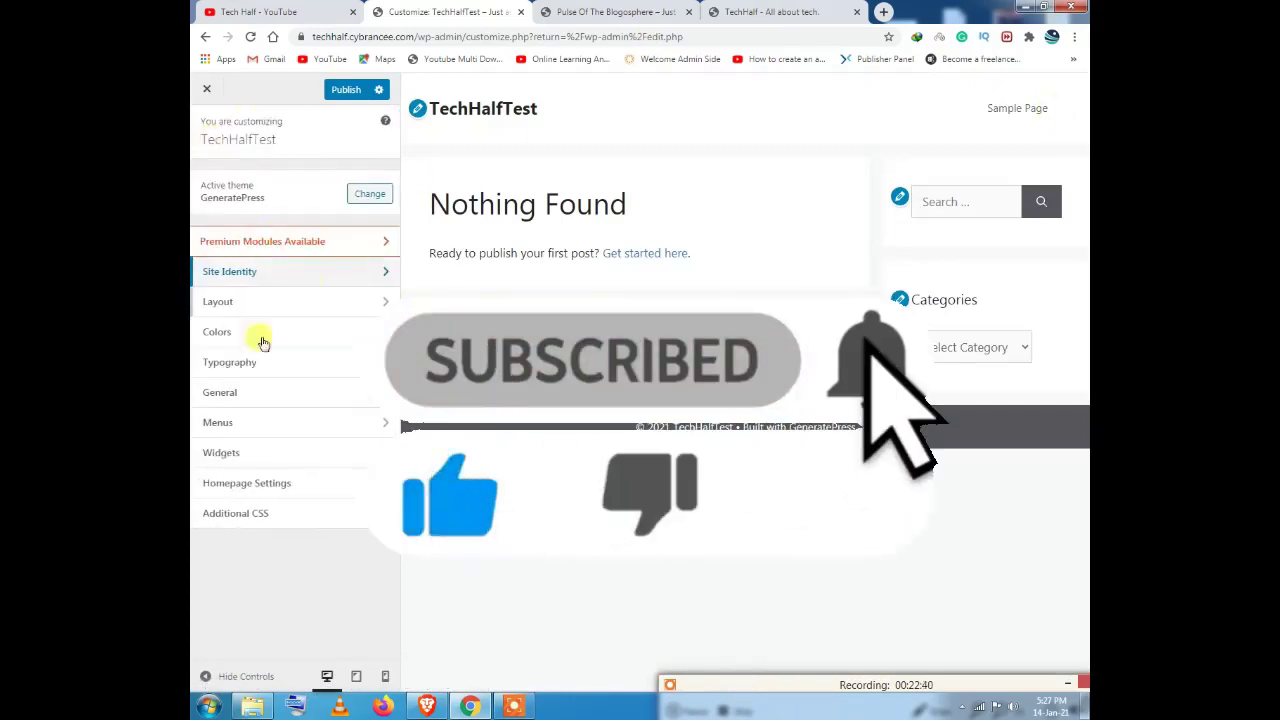
pyautogui.click(297, 302)
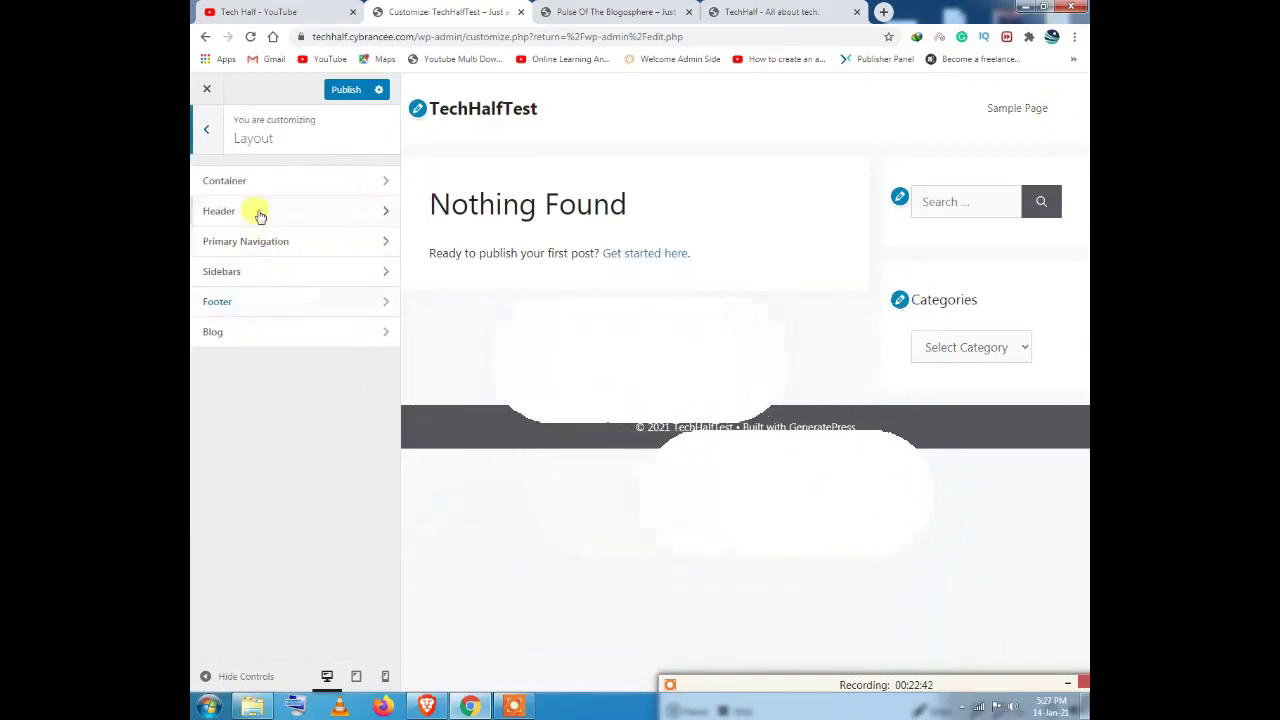
pyautogui.click(259, 180)
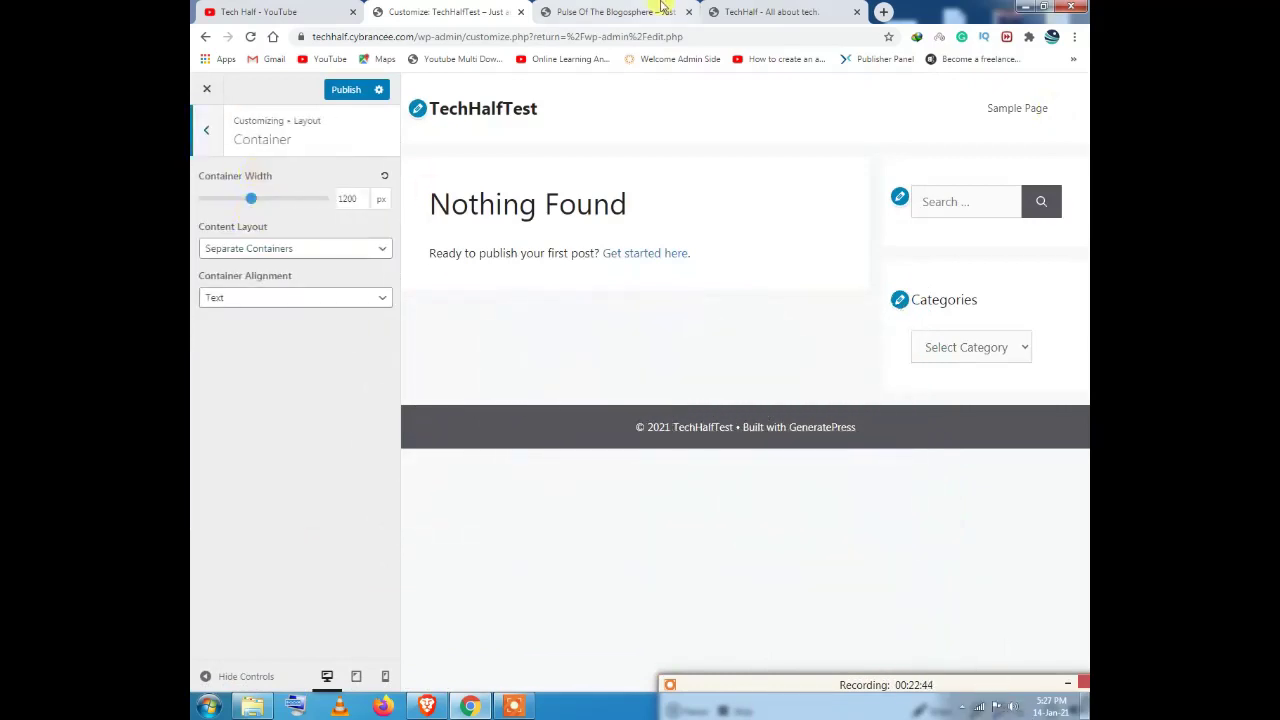
pyautogui.click(630, 10)
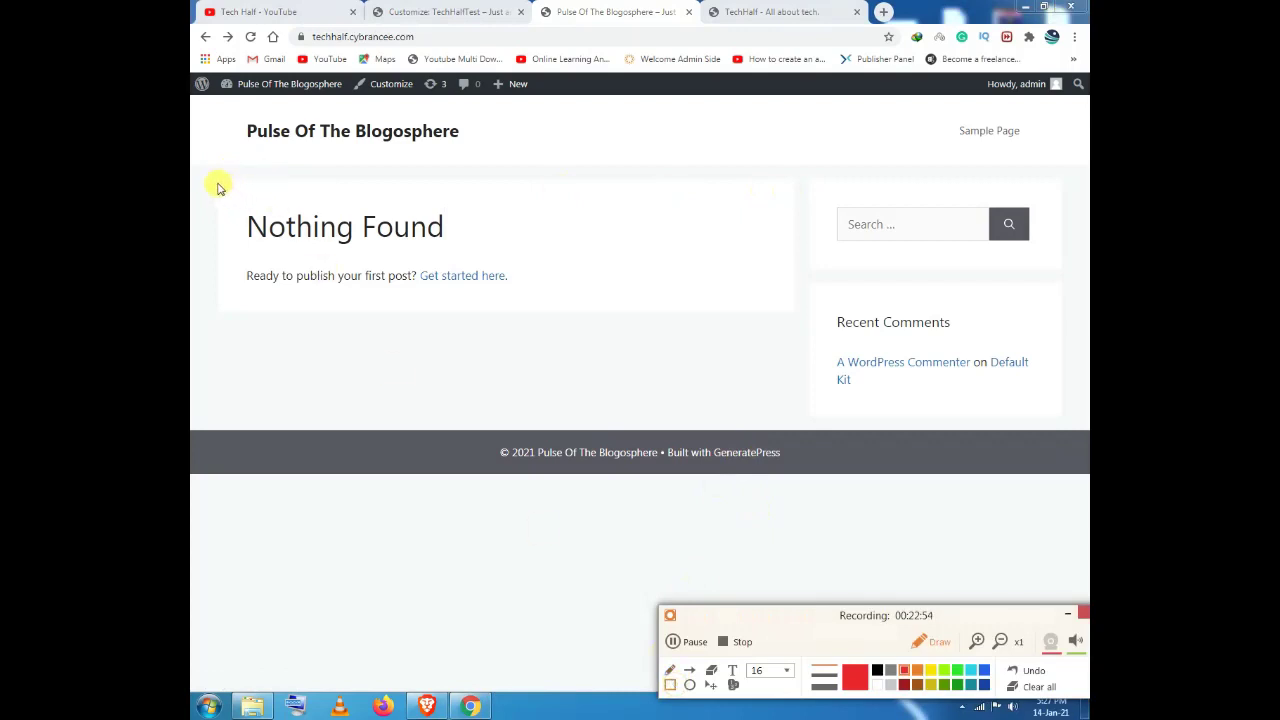
pyautogui.moveTo(238, 203)
pyautogui.mouseDown()
pyautogui.moveTo(409, 274)
pyautogui.moveTo(714, 283)
pyautogui.moveTo(795, 317)
pyautogui.mouseUp()
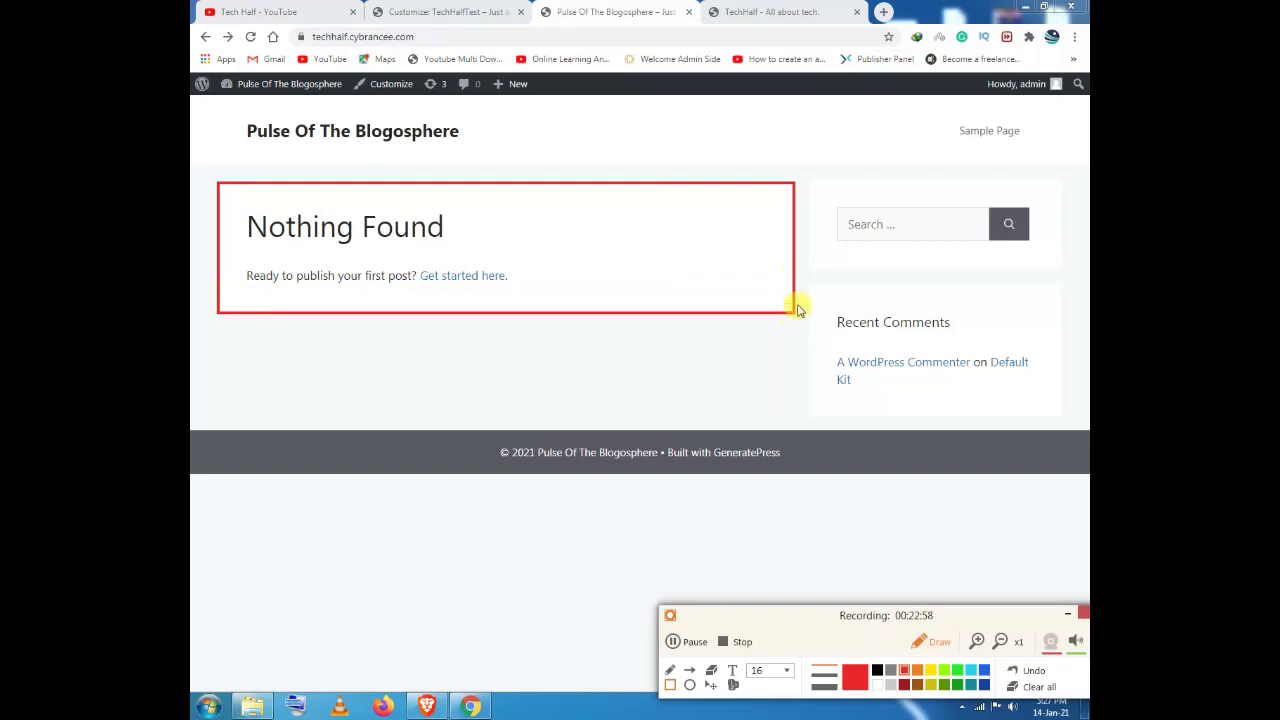
pyautogui.moveTo(893, 220)
pyautogui.mouseDown()
pyautogui.moveTo(986, 229)
pyautogui.moveTo(1063, 274)
pyautogui.moveTo(1067, 427)
pyautogui.mouseUp()
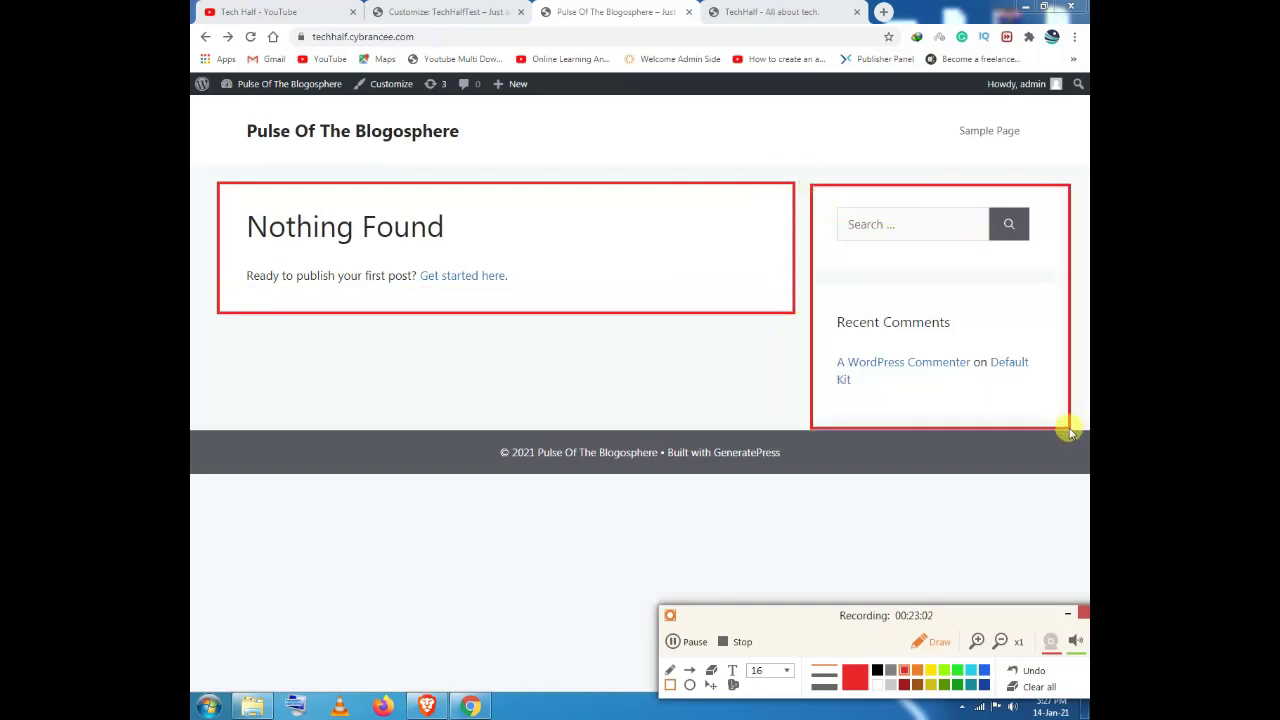
pyautogui.moveTo(1080, 163)
pyautogui.mouseDown()
pyautogui.moveTo(194, 120)
pyautogui.moveTo(196, 100)
pyautogui.mouseUp()
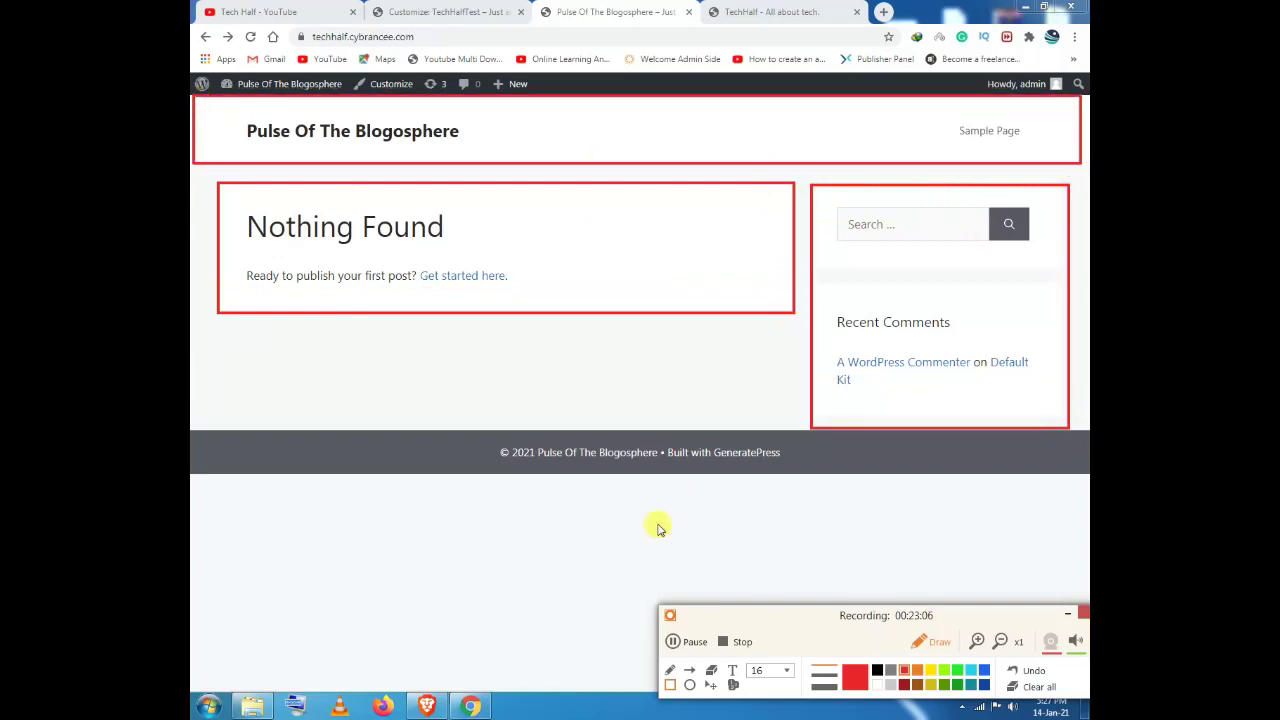
pyautogui.click(1030, 686)
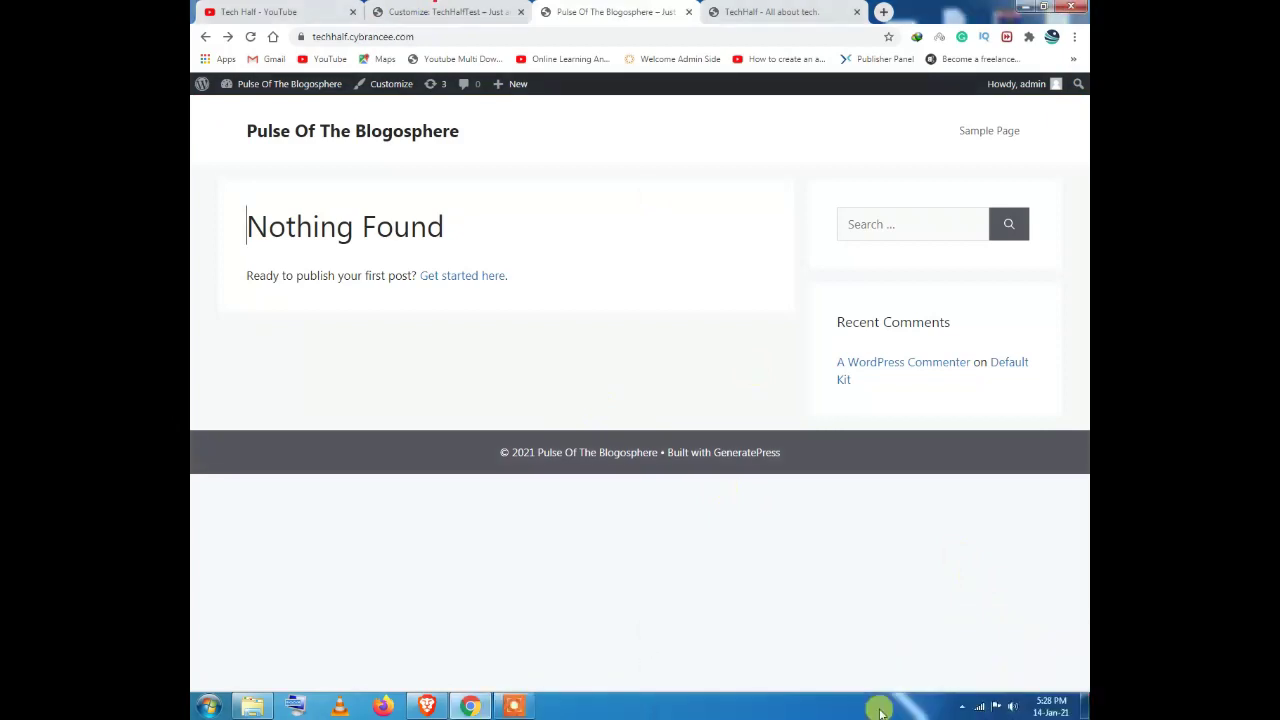
# Step: Set the container width to about 1410 px in the customizer and return to the Layout settings
pyautogui.click(435, 8)
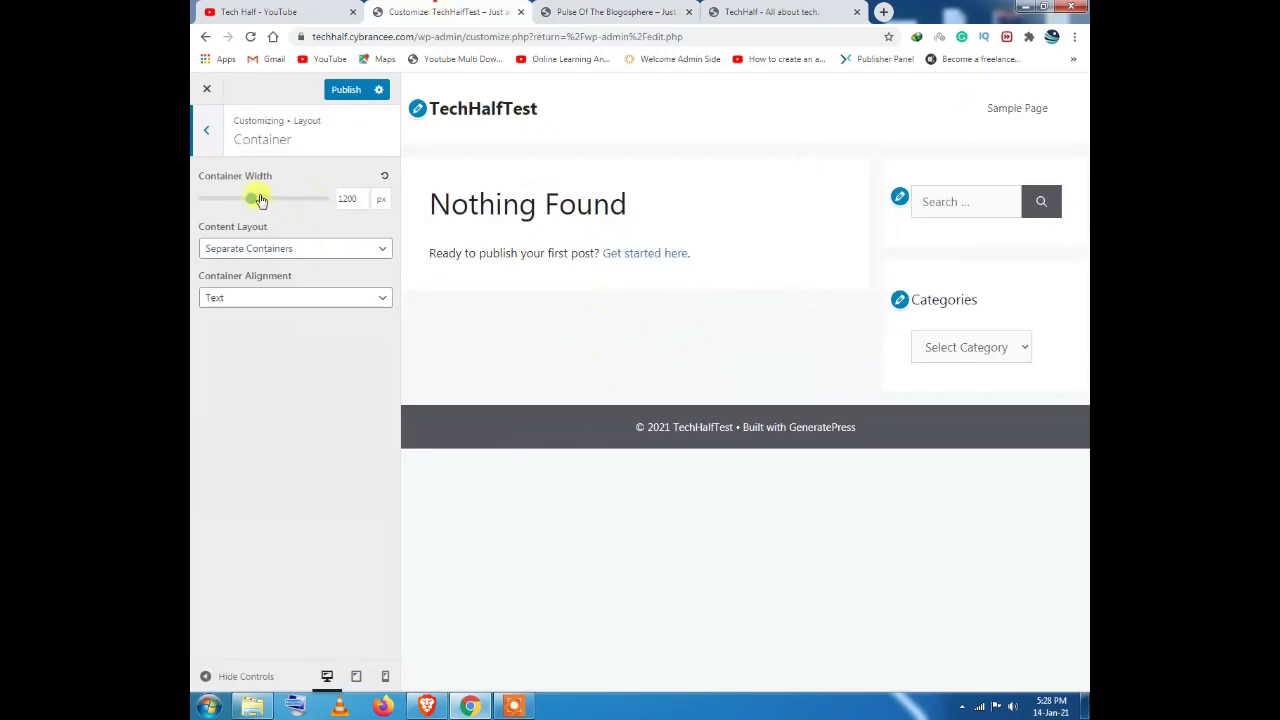
pyautogui.moveTo(257, 201)
pyautogui.mouseDown()
pyautogui.moveTo(318, 205)
pyautogui.moveTo(266, 200)
pyautogui.mouseUp()
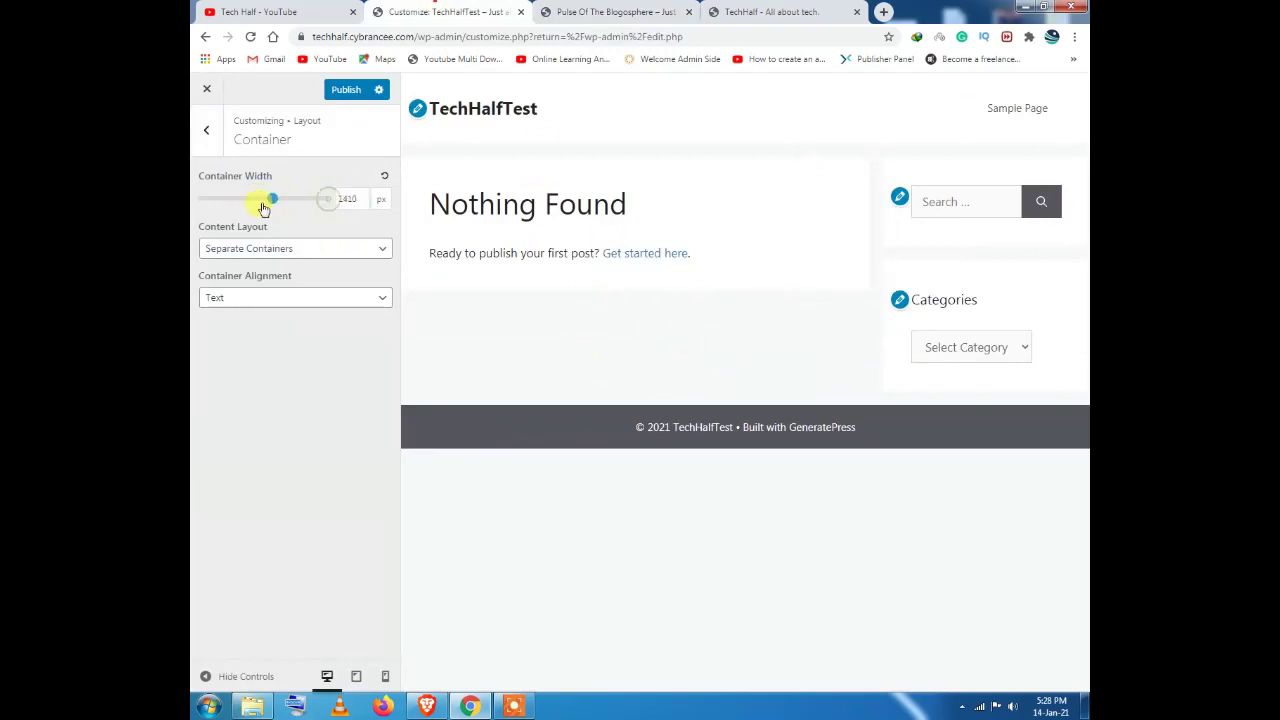
pyautogui.click(218, 135)
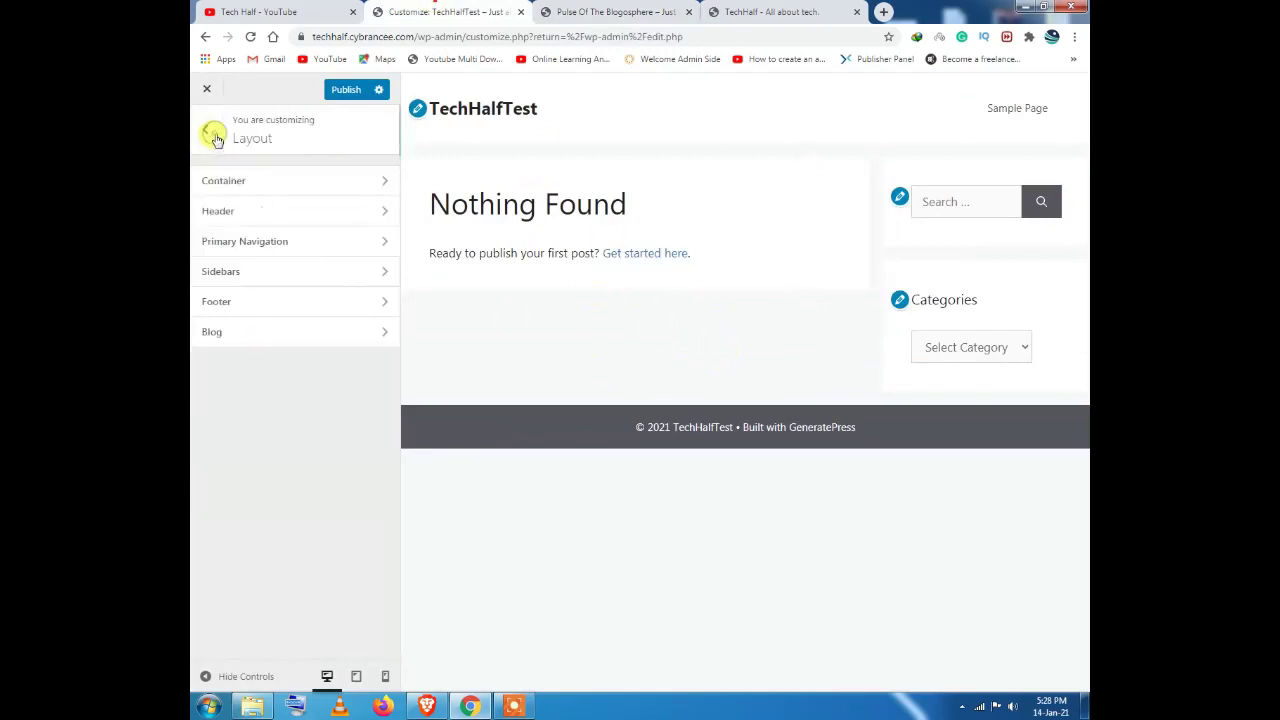
# Step: Open the Header layout settings and examine the header area in the preview, outlining it and clearing the markings
pyautogui.click(278, 213)
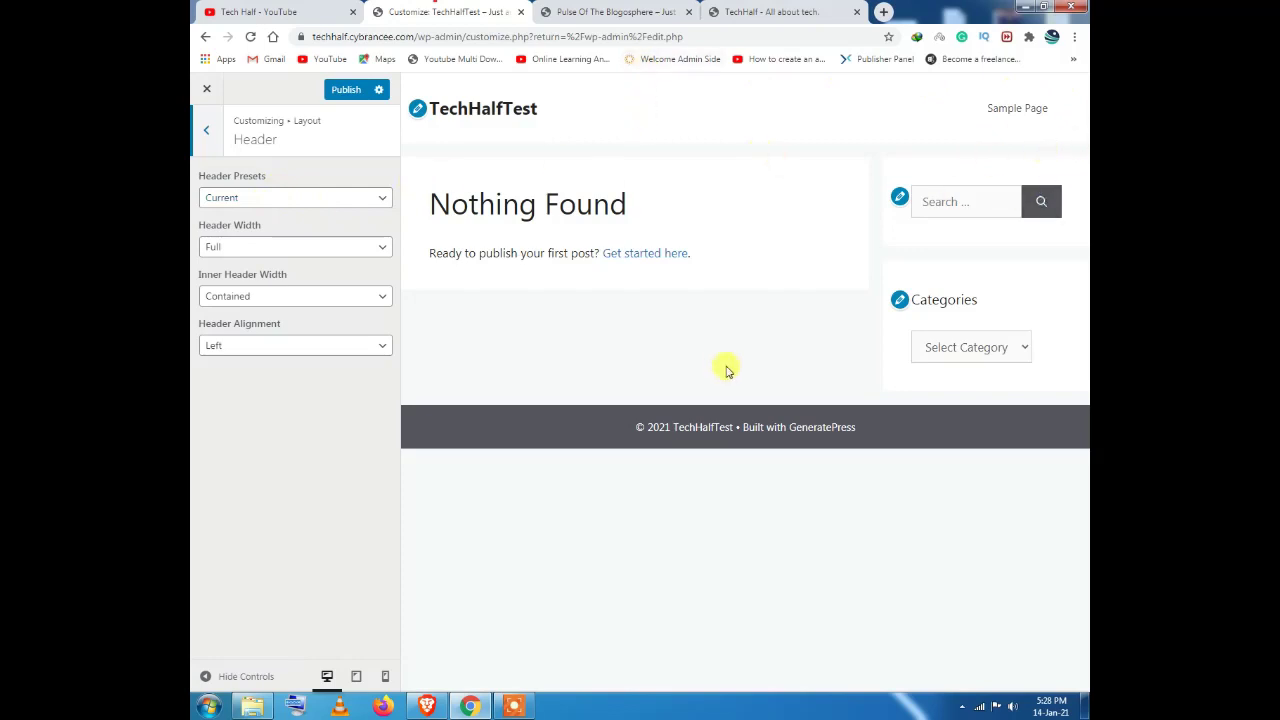
pyautogui.hotkey('ctrl', 'f')
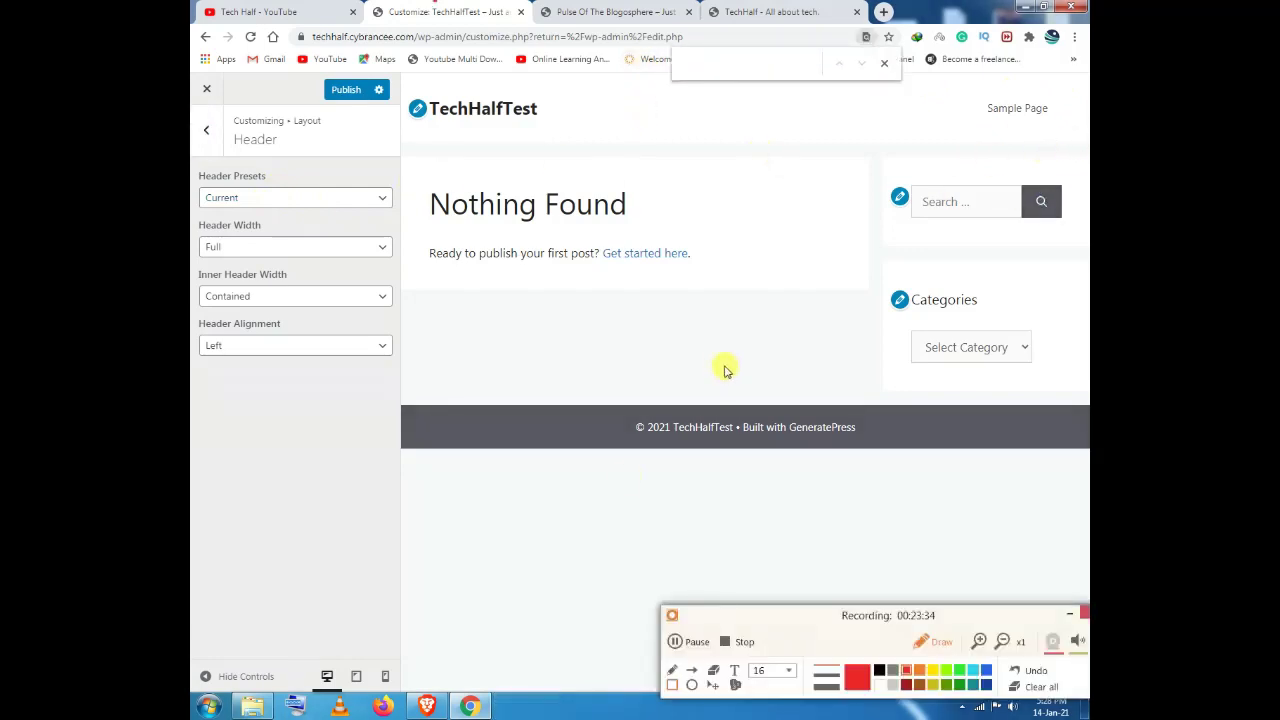
pyautogui.moveTo(1066, 137); pyautogui.dragTo(404, 78)
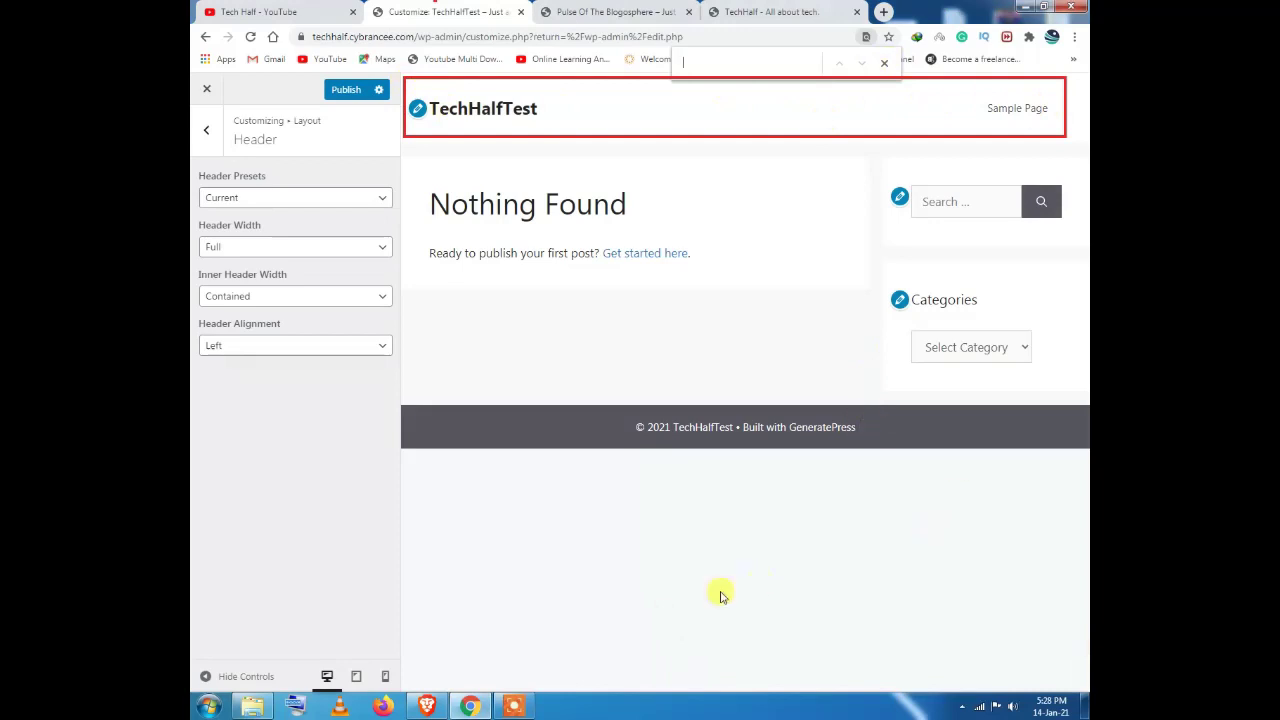
pyautogui.click(513, 706)
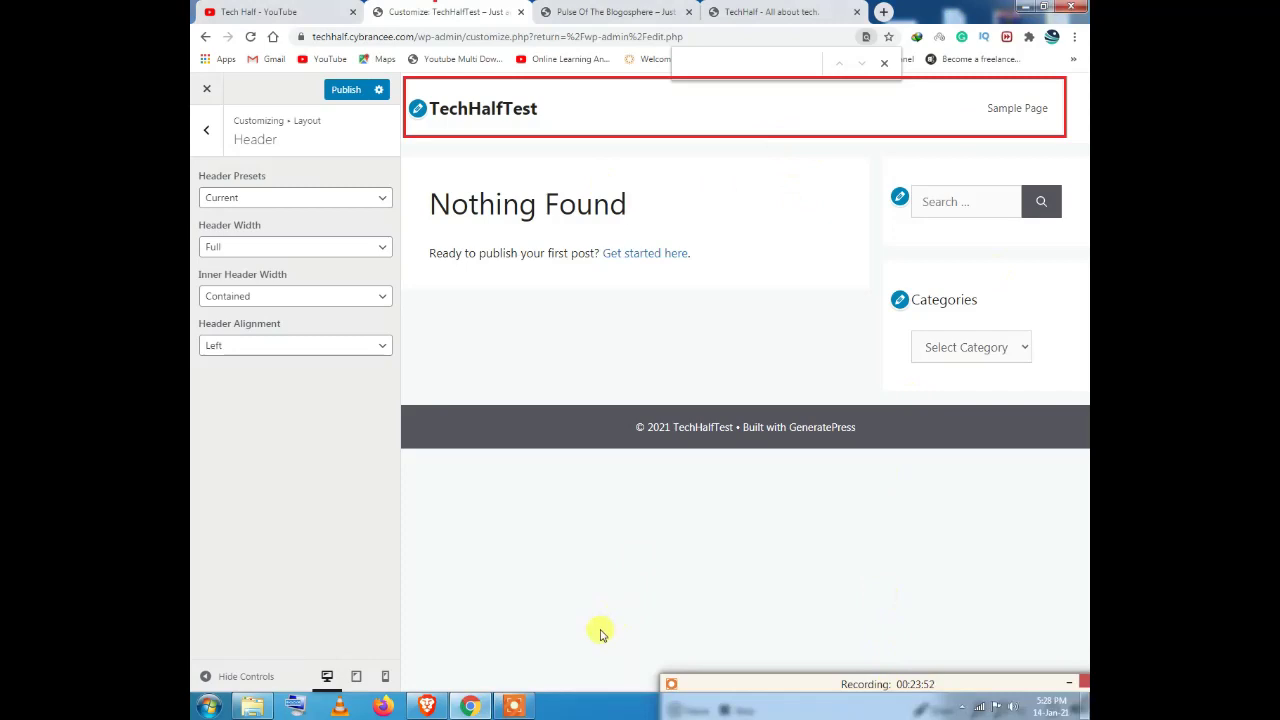
pyautogui.click(1043, 686)
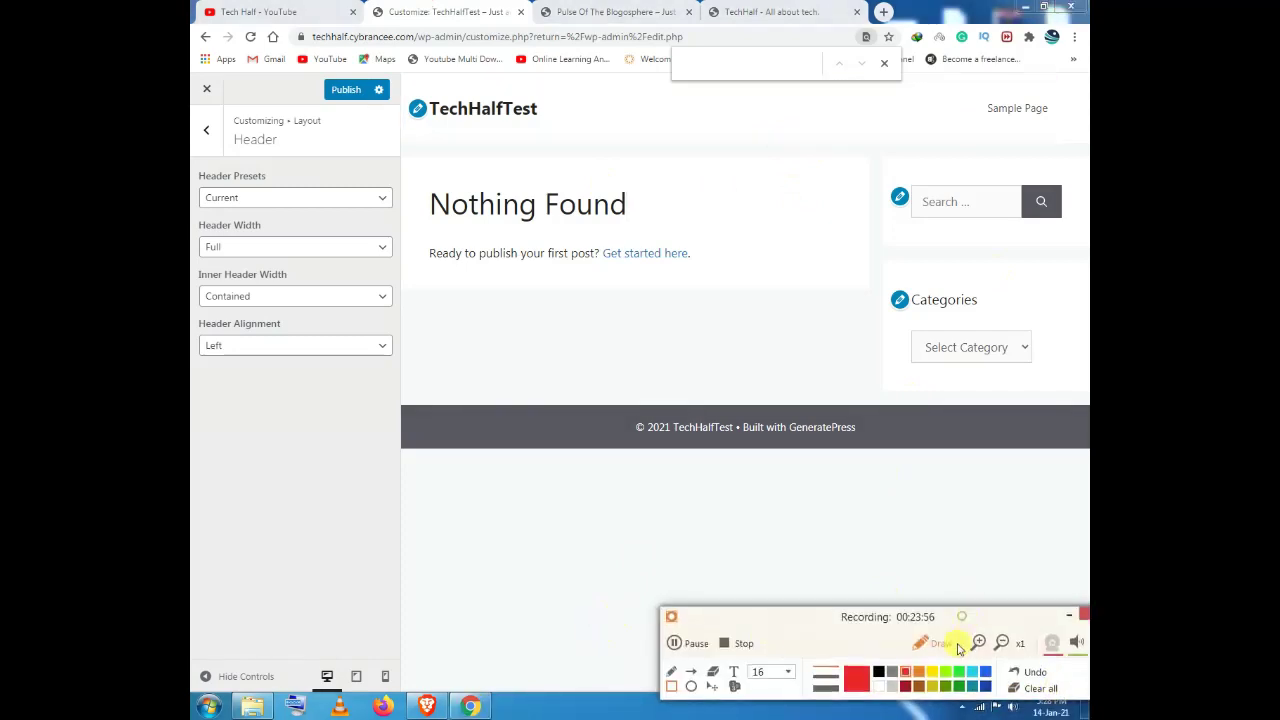
pyautogui.click(818, 546)
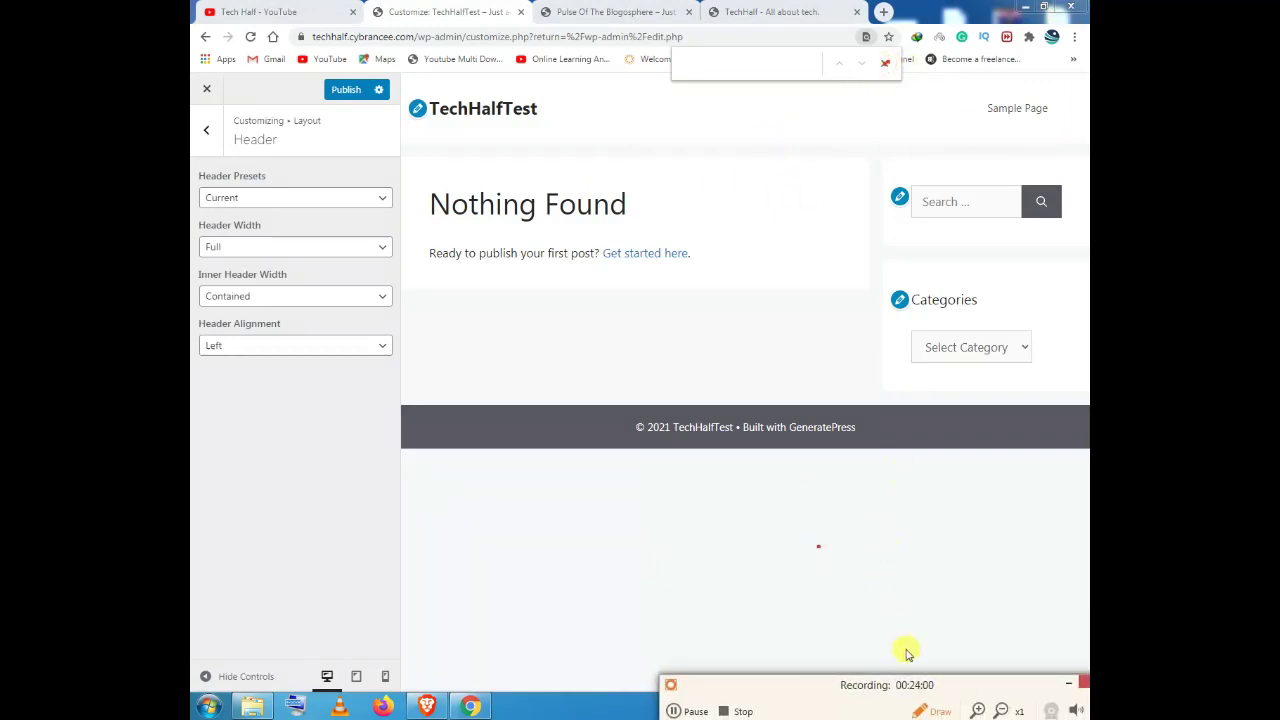
pyautogui.moveTo(900, 626)
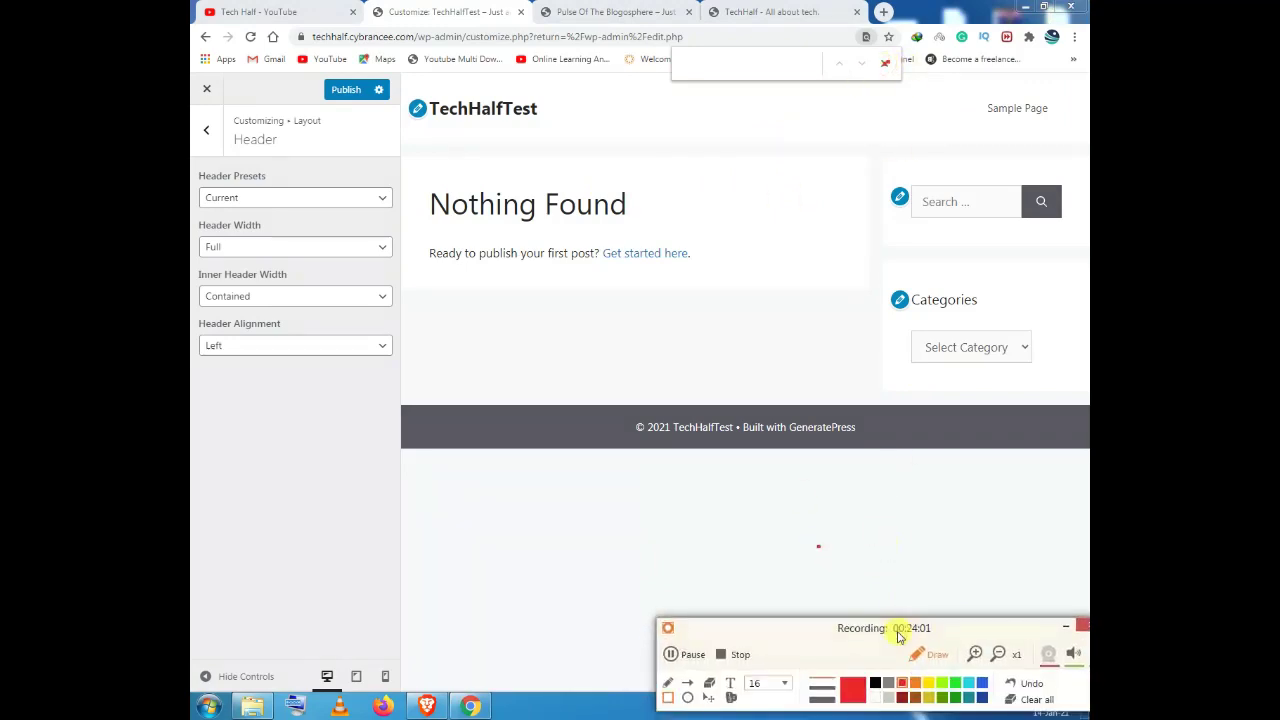
pyautogui.click(1036, 692)
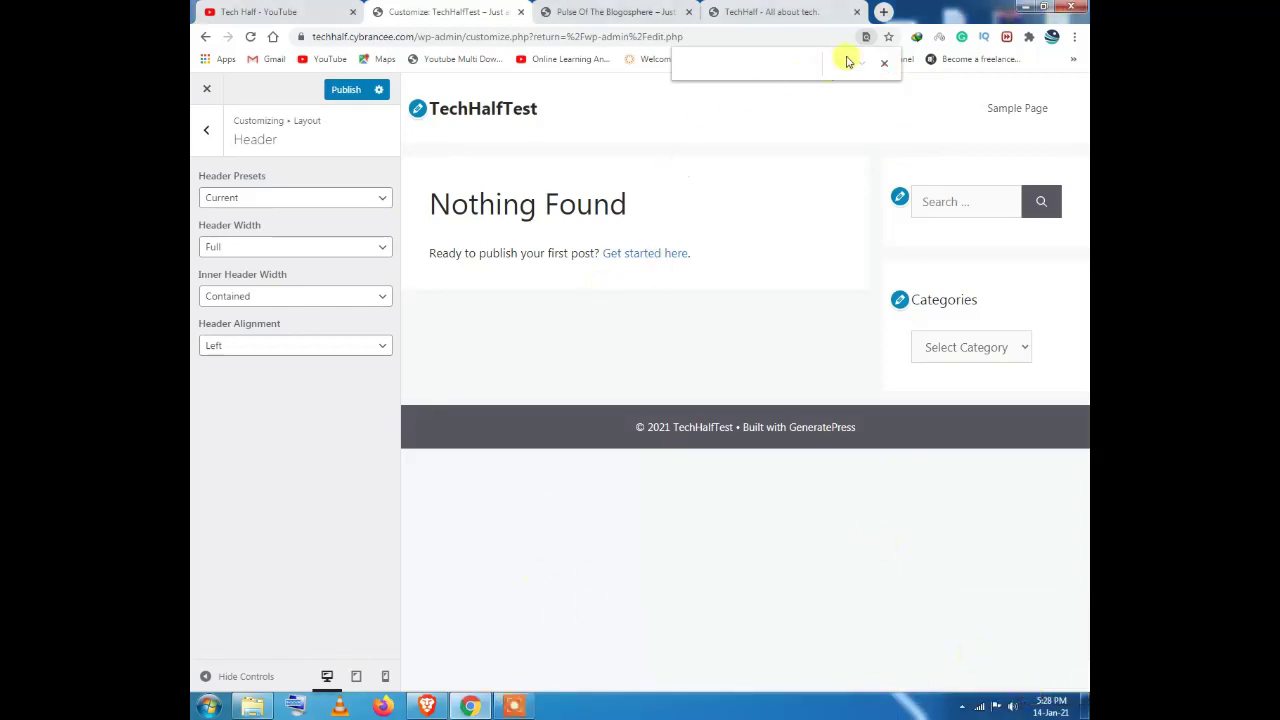
pyautogui.click(884, 63)
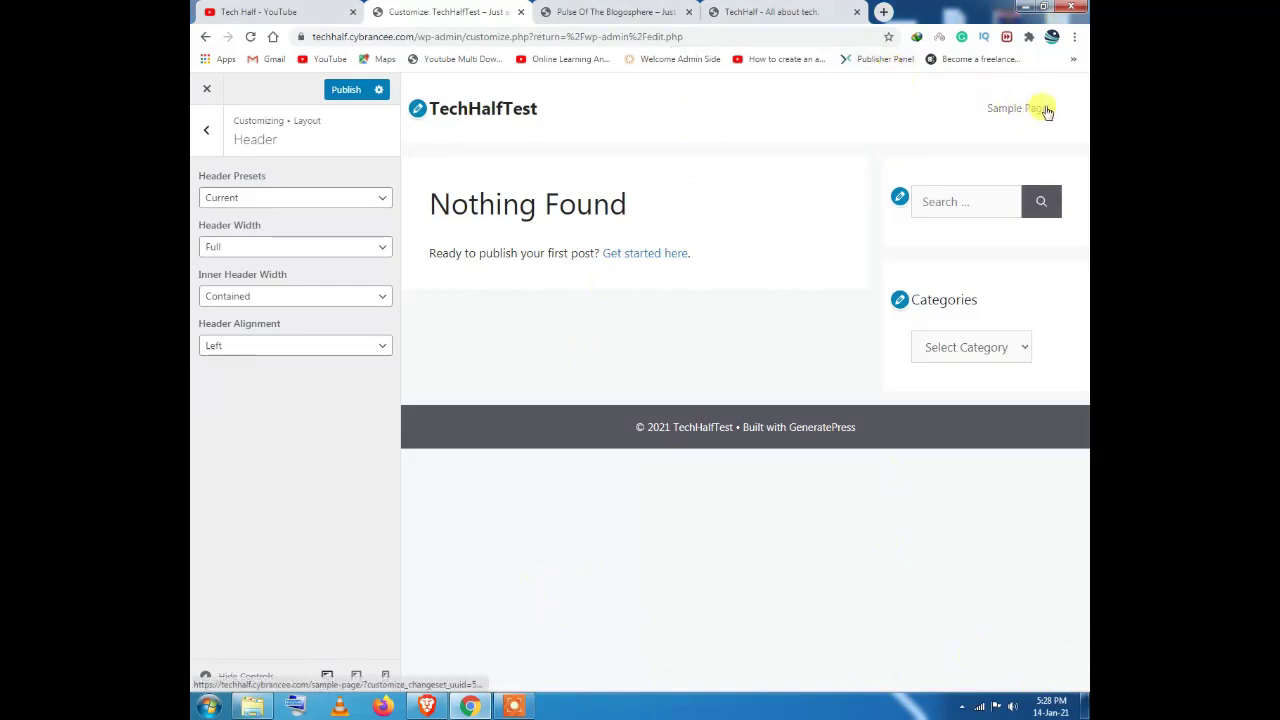
# Step: Try the Classic header preset in the preview and set Header Presets back to Current
pyautogui.click(246, 197)
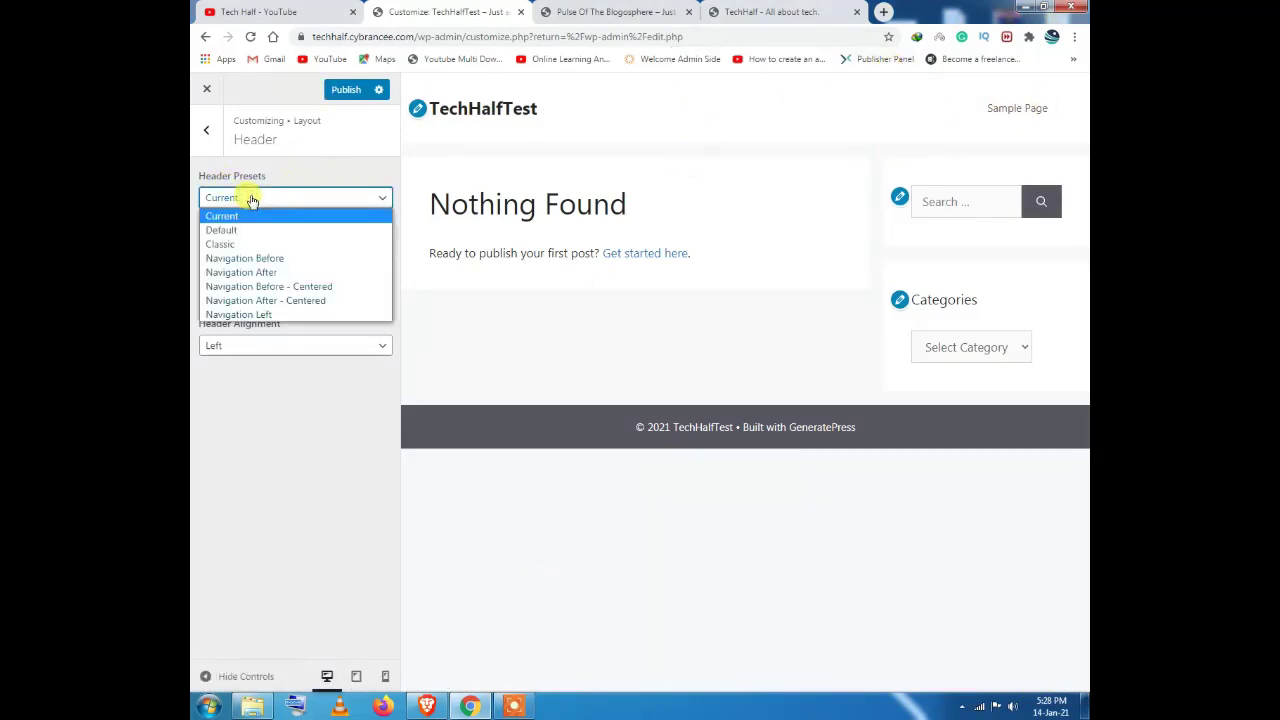
pyautogui.click(233, 244)
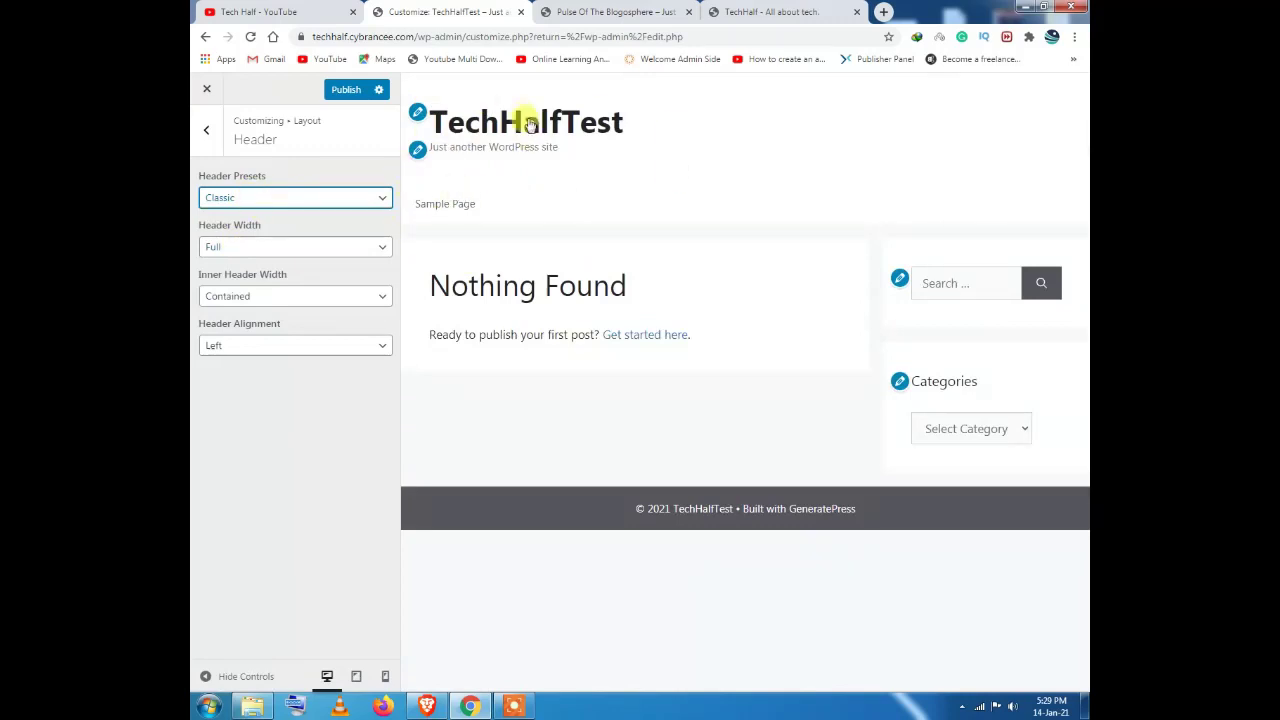
pyautogui.click(515, 207)
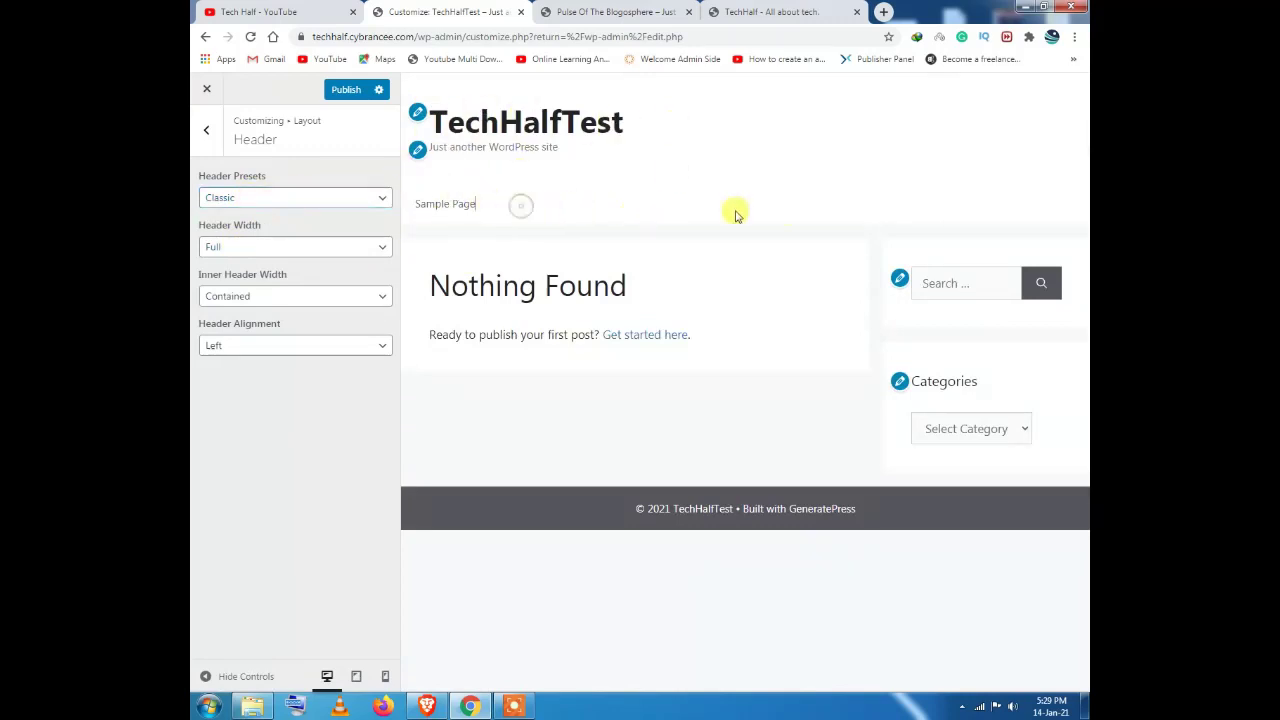
pyautogui.click(275, 200)
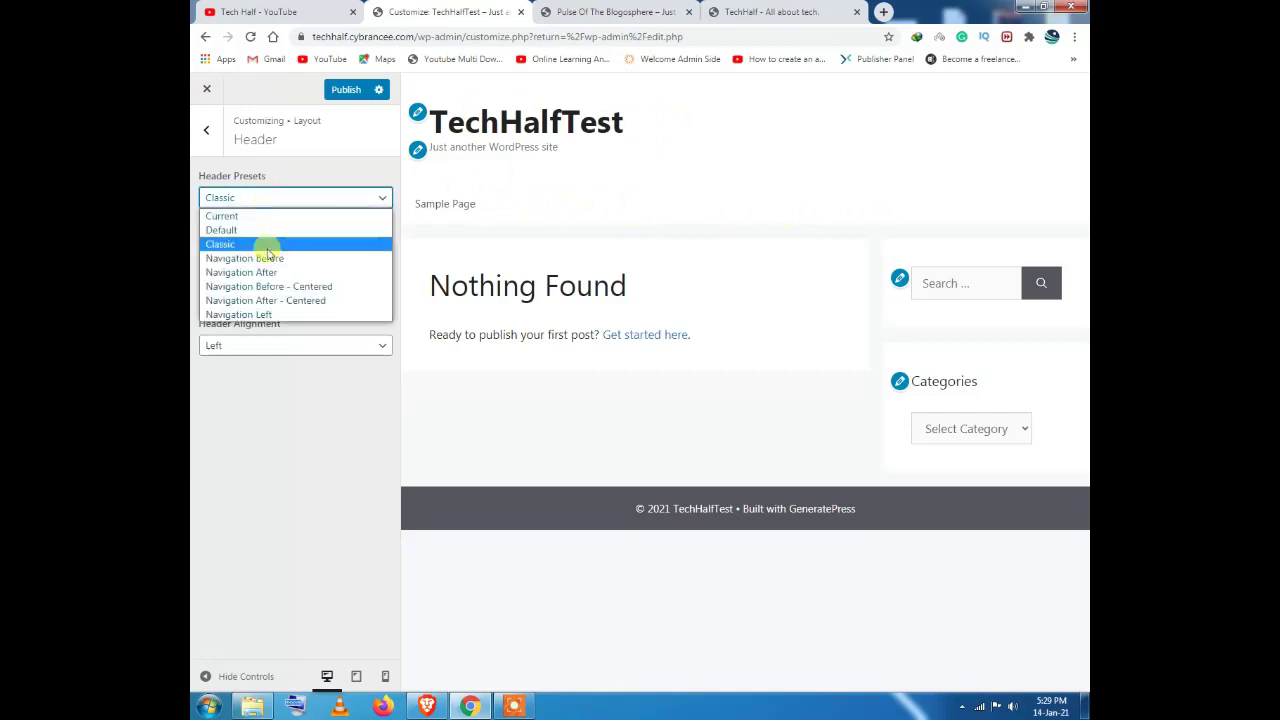
pyautogui.click(237, 216)
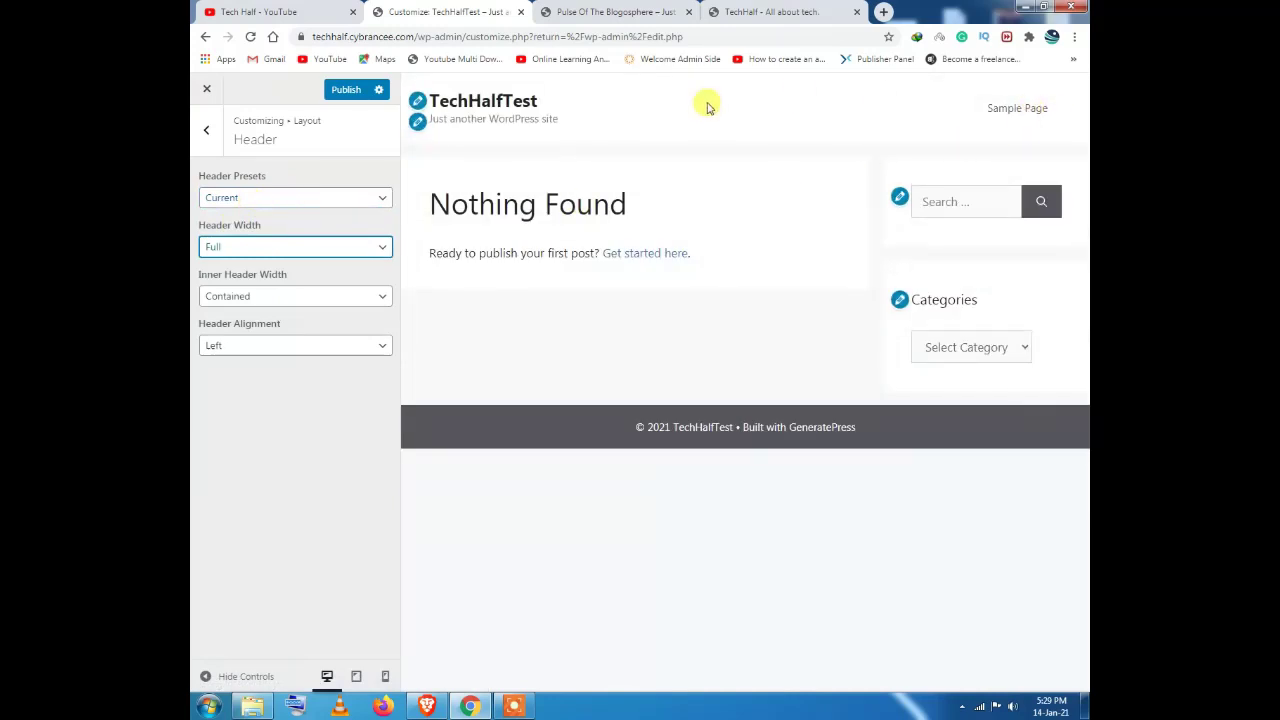
# Step: Hide the site tagline in the Site Identity settings and return to the main customizer list
pyautogui.click(418, 121)
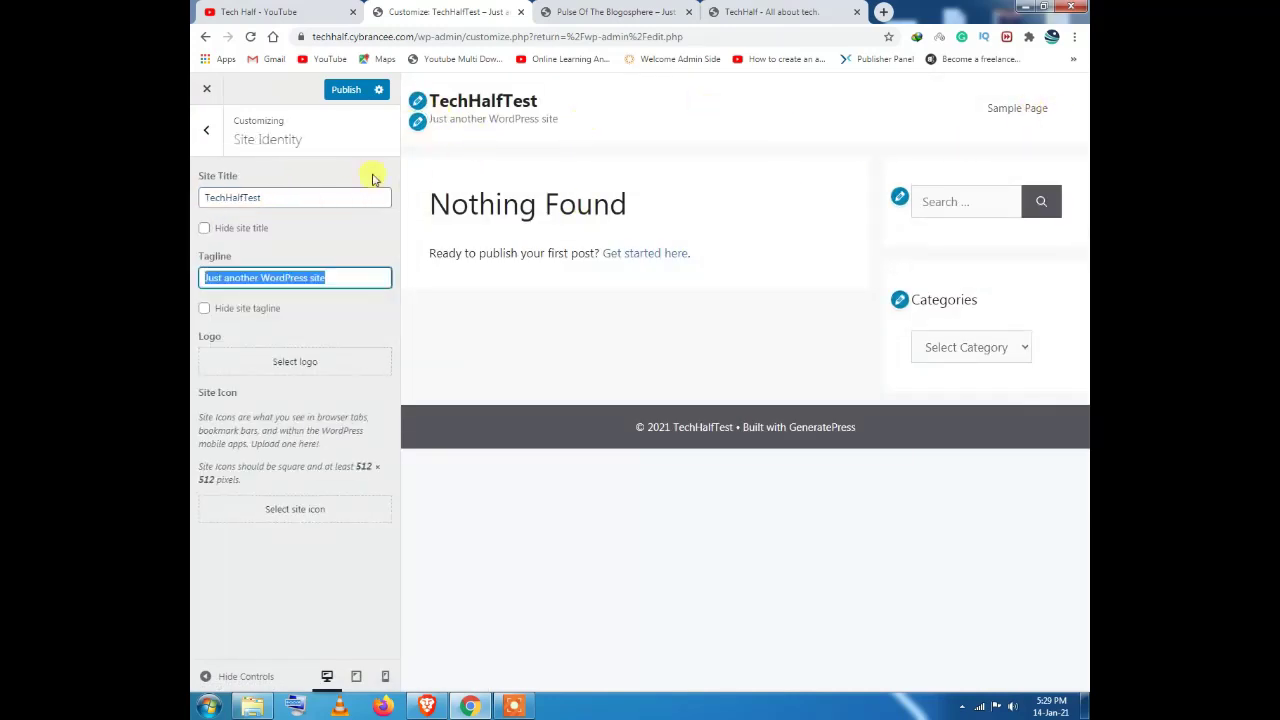
pyautogui.click(206, 310)
pyautogui.click(204, 130)
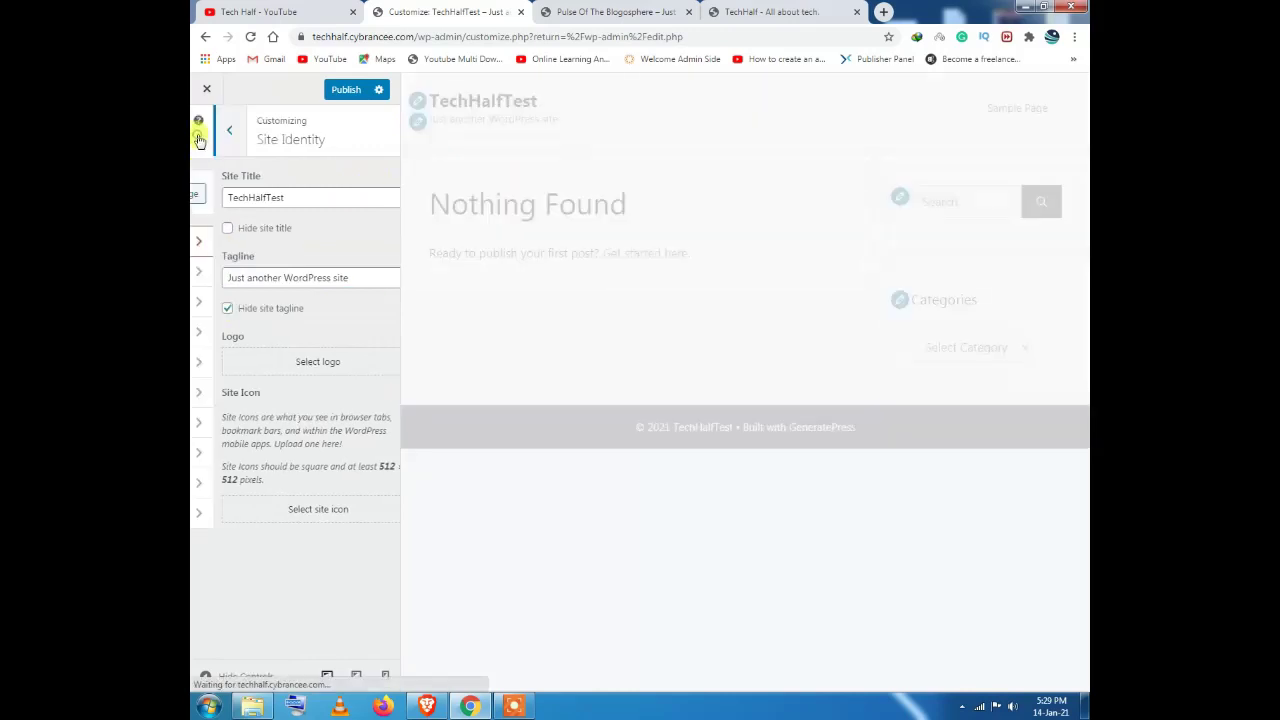
# Step: Reopen the Header layout settings, check the Header Width choices without changing them, and return to the Layout settings
pyautogui.click(275, 306)
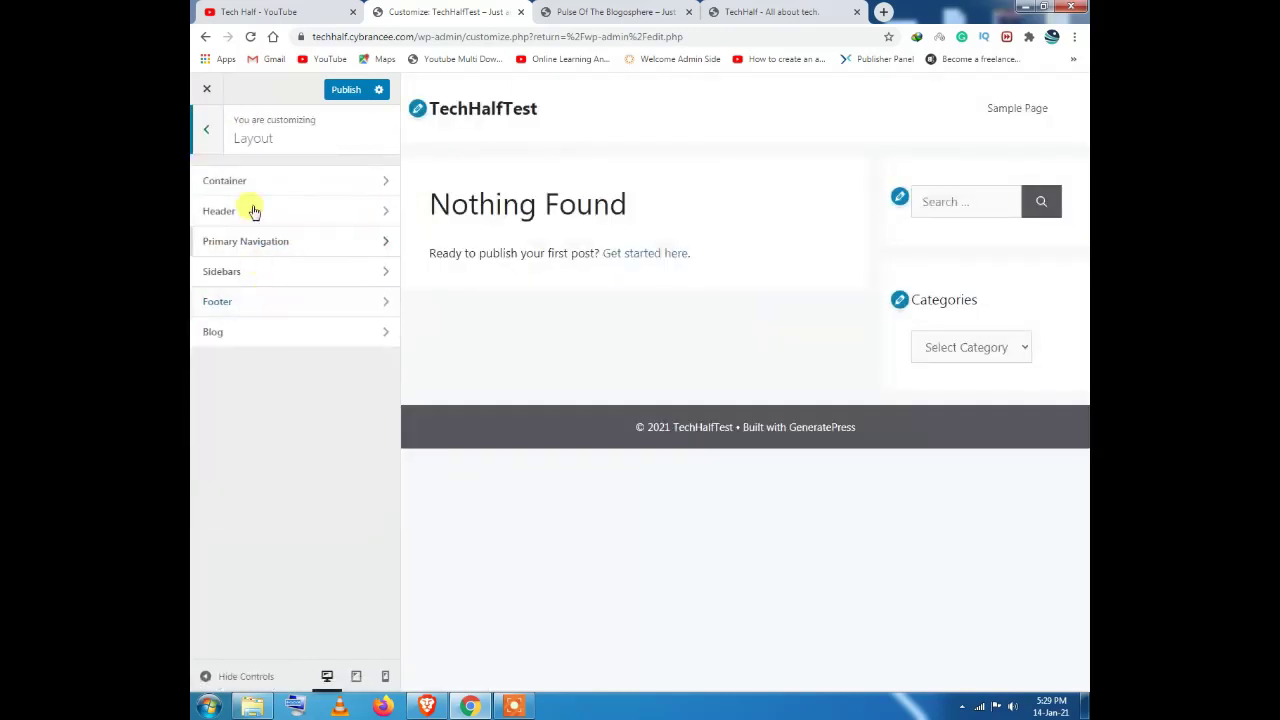
pyautogui.click(281, 218)
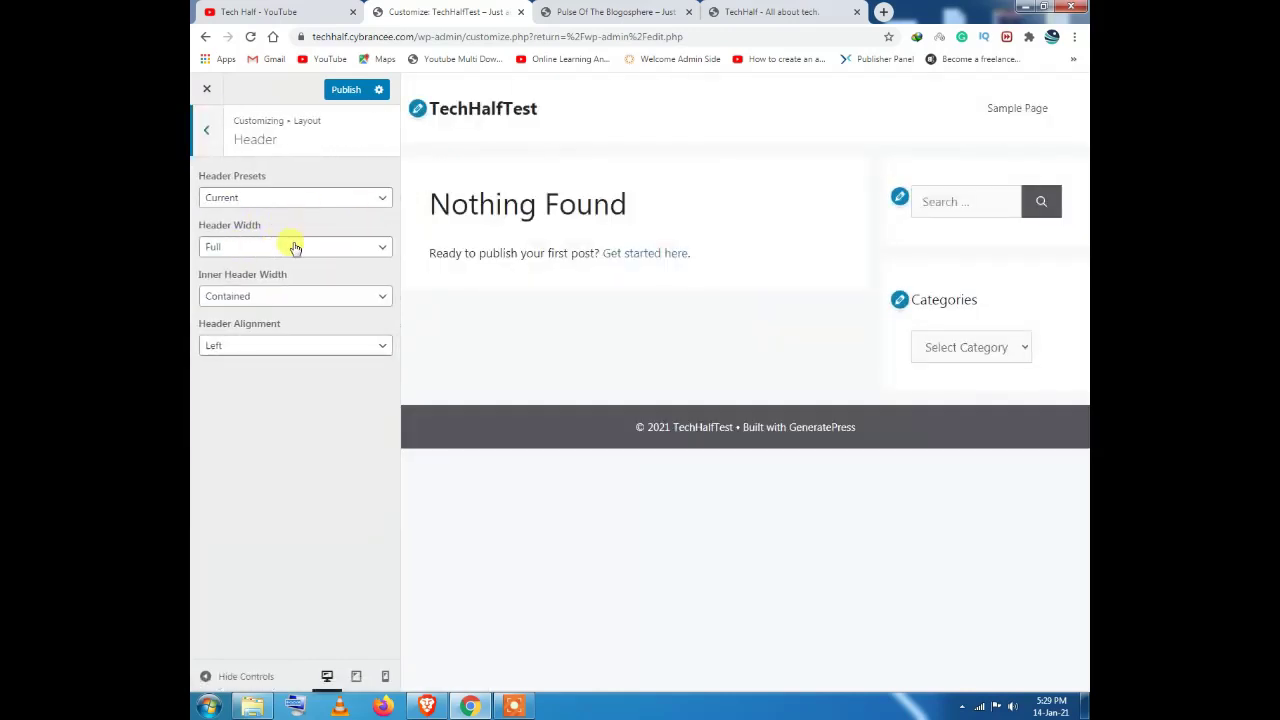
pyautogui.click(295, 247)
pyautogui.click(295, 247)
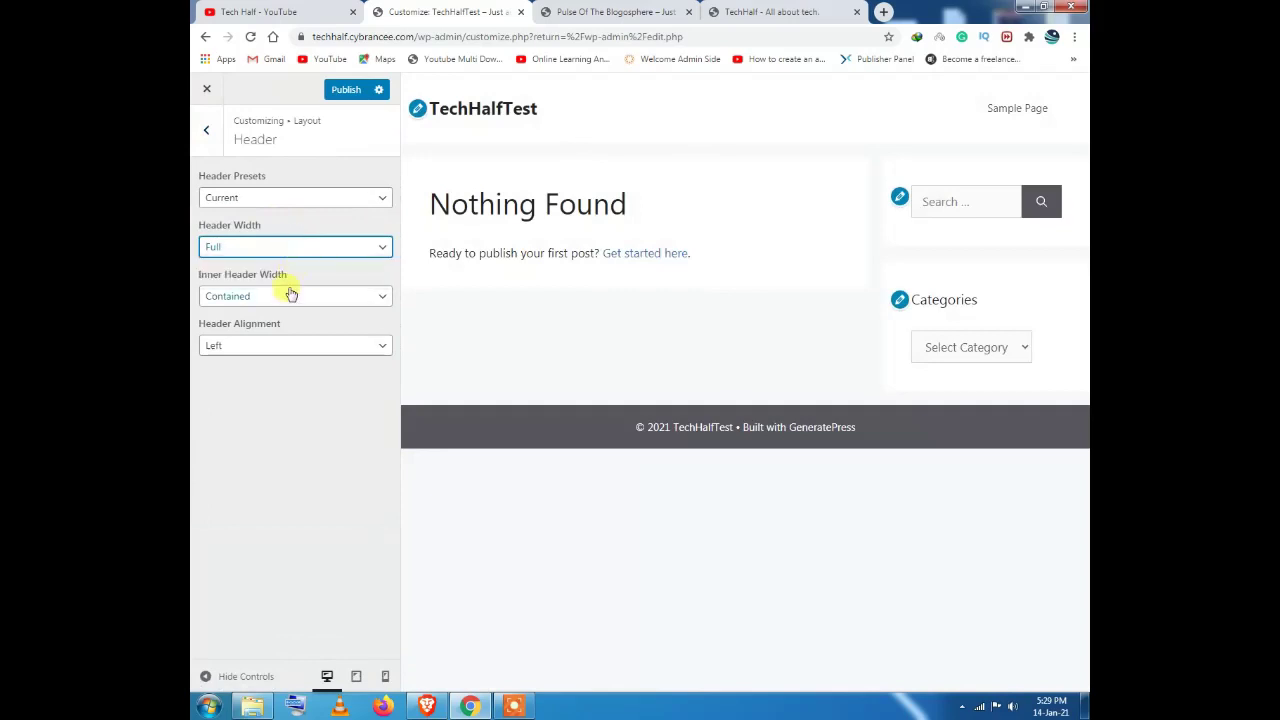
pyautogui.click(206, 131)
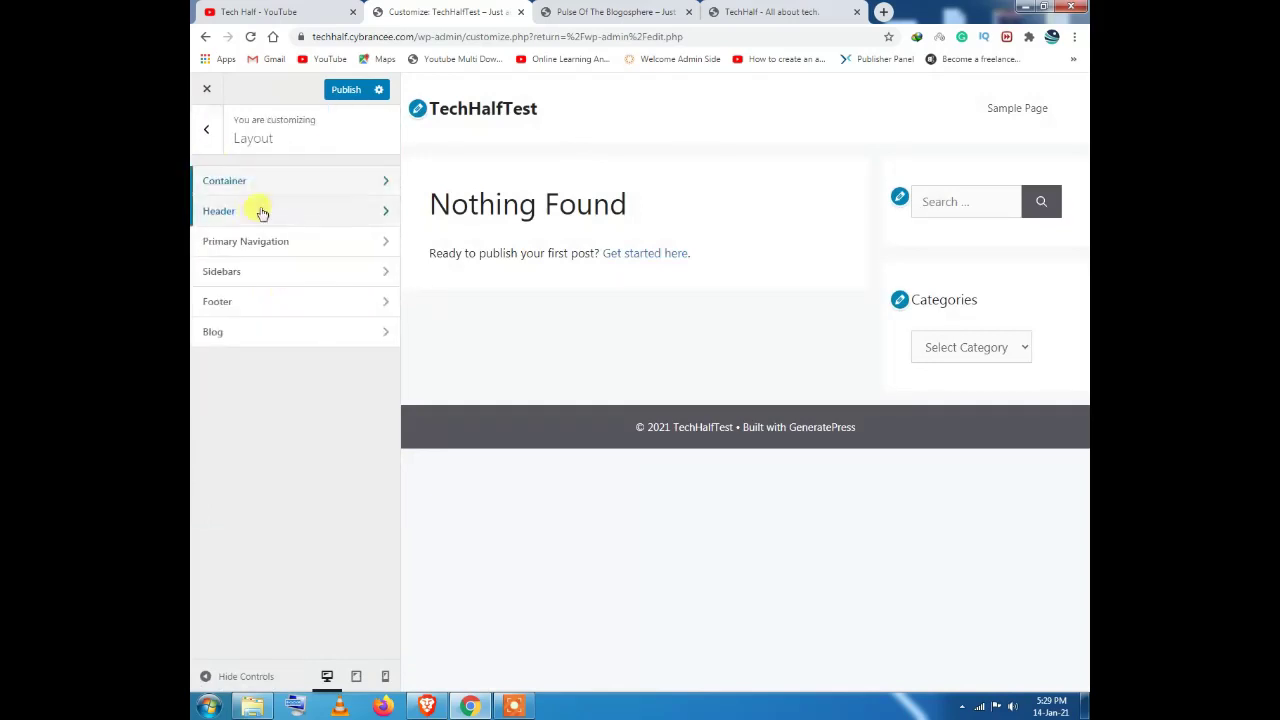
# Step: Review the Primary Navigation and Sidebars layout settings, returning to the Layout settings after each
pyautogui.click(257, 244)
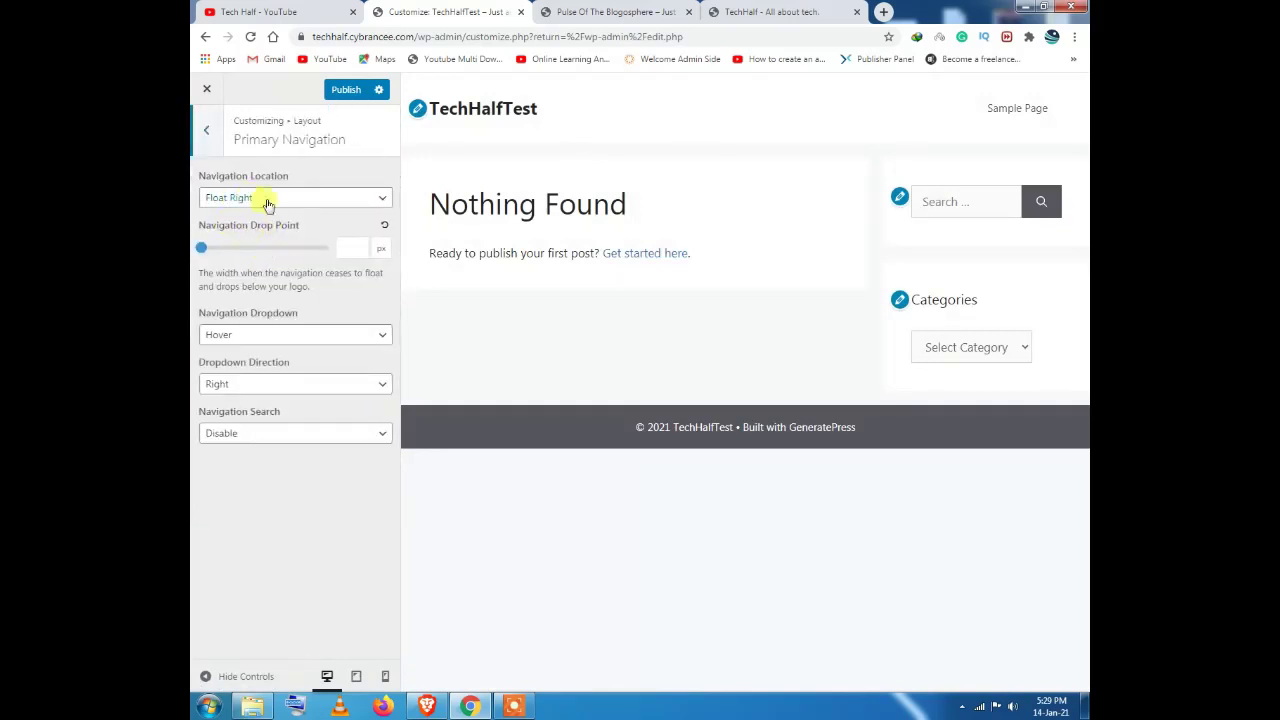
pyautogui.click(201, 138)
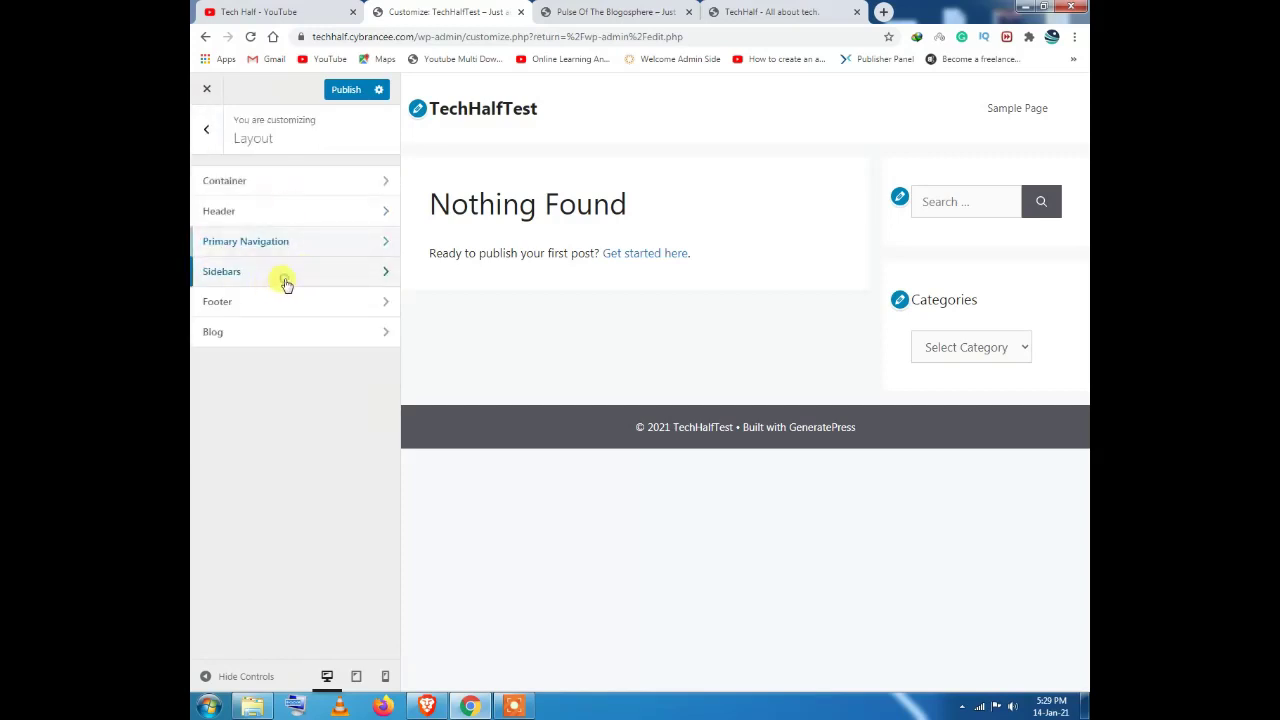
pyautogui.click(286, 280)
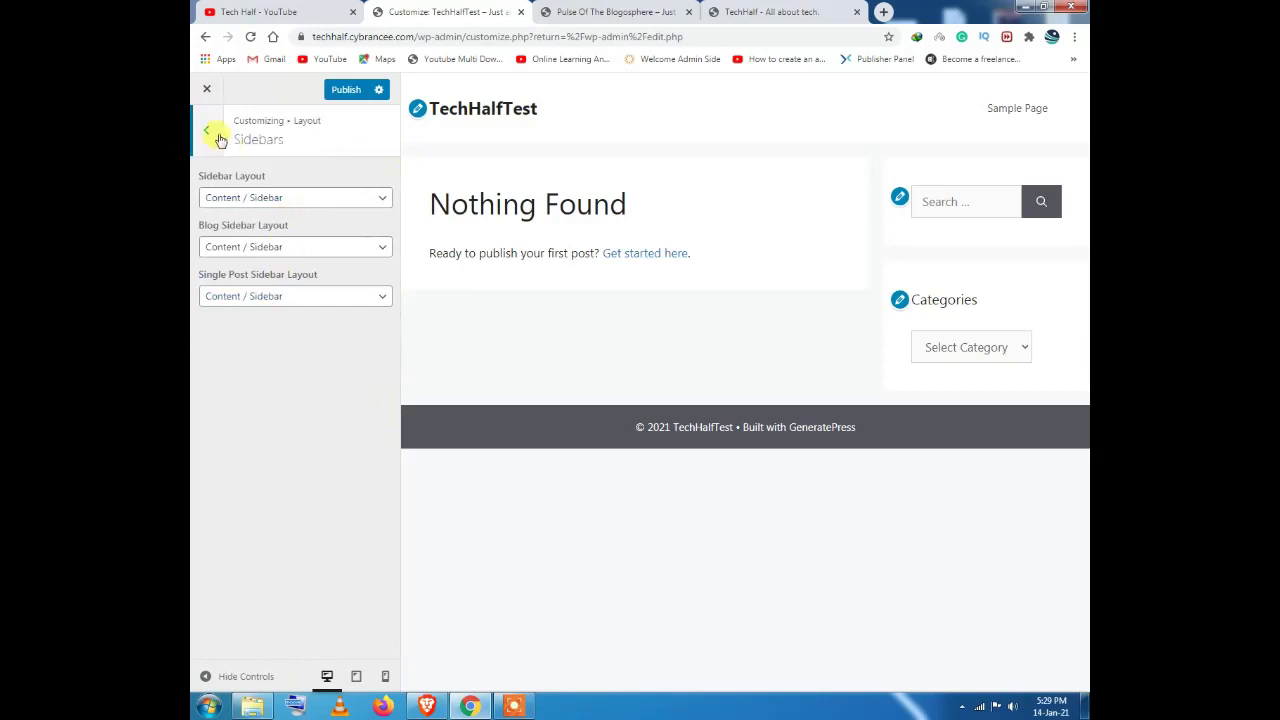
pyautogui.click(207, 131)
# Step: Open the Footer layout settings and view the available Footer Widgets counts, leaving the selection at 3
pyautogui.click(249, 299)
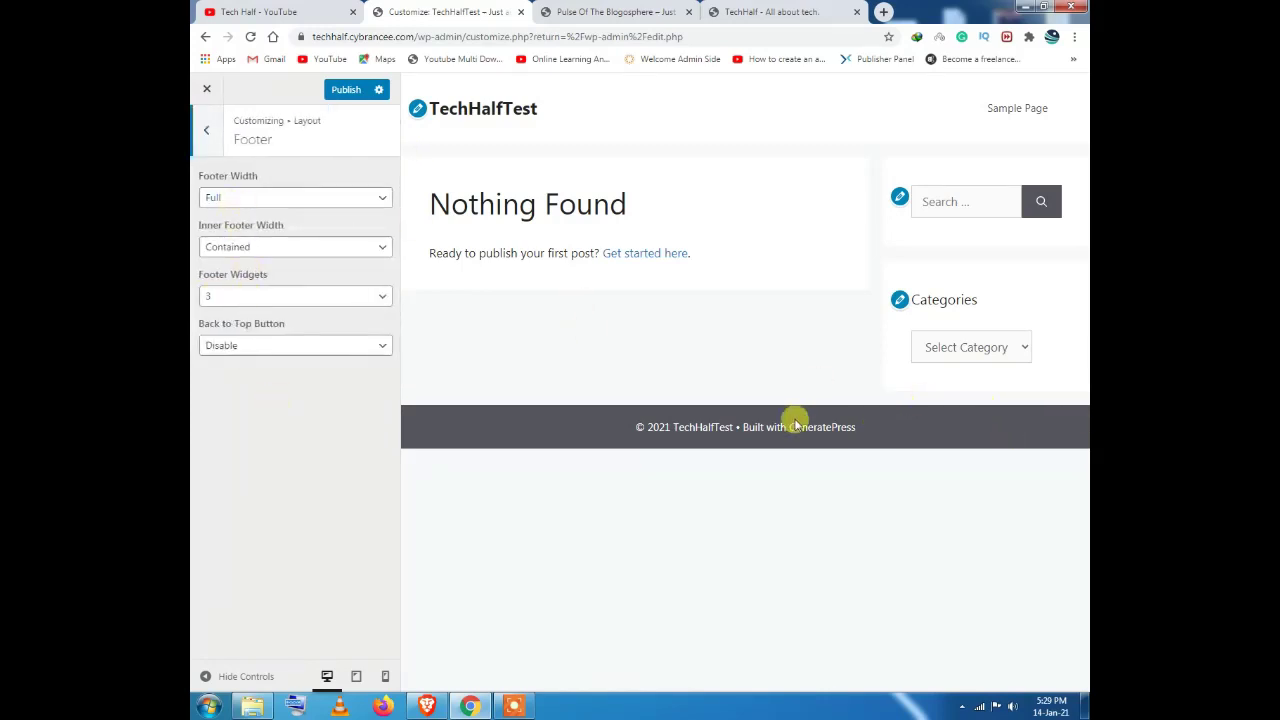
pyautogui.click(226, 299)
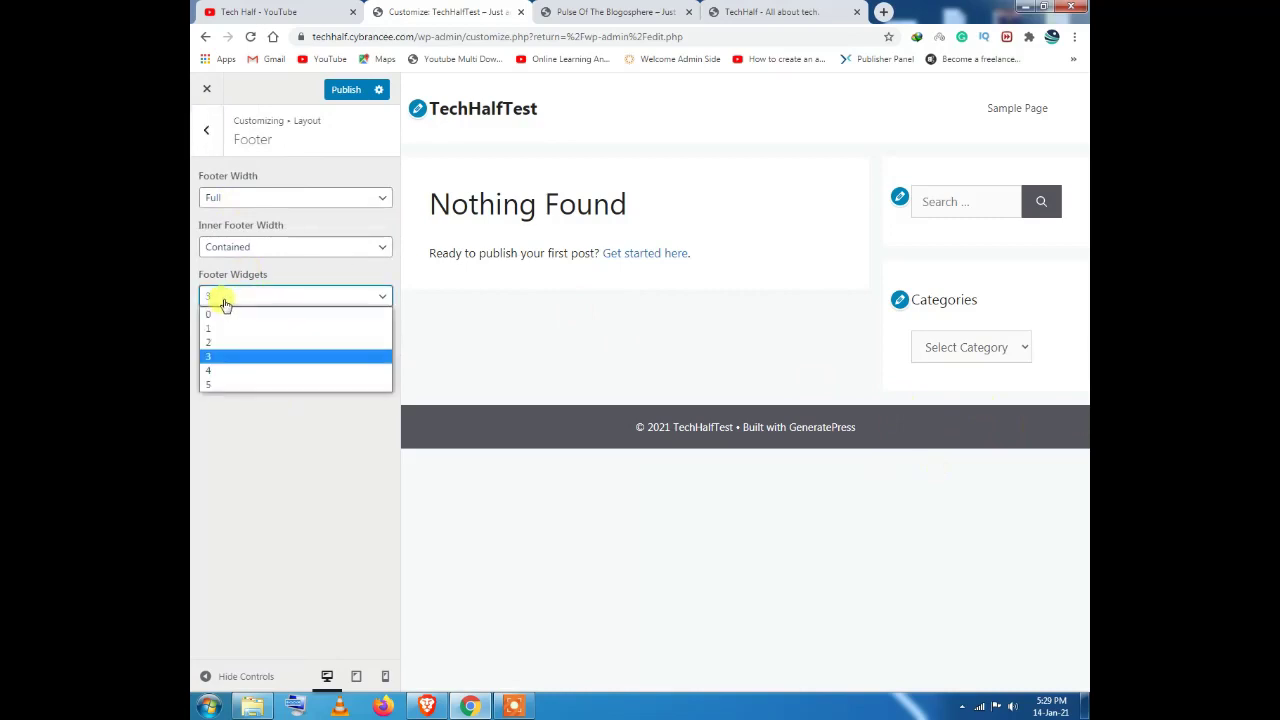
pyautogui.click(218, 298)
# Step: Examine the Recent Posts, About Blog and Contact Us footer columns on the TechHalf site, and return to the customizer
pyautogui.click(740, 11)
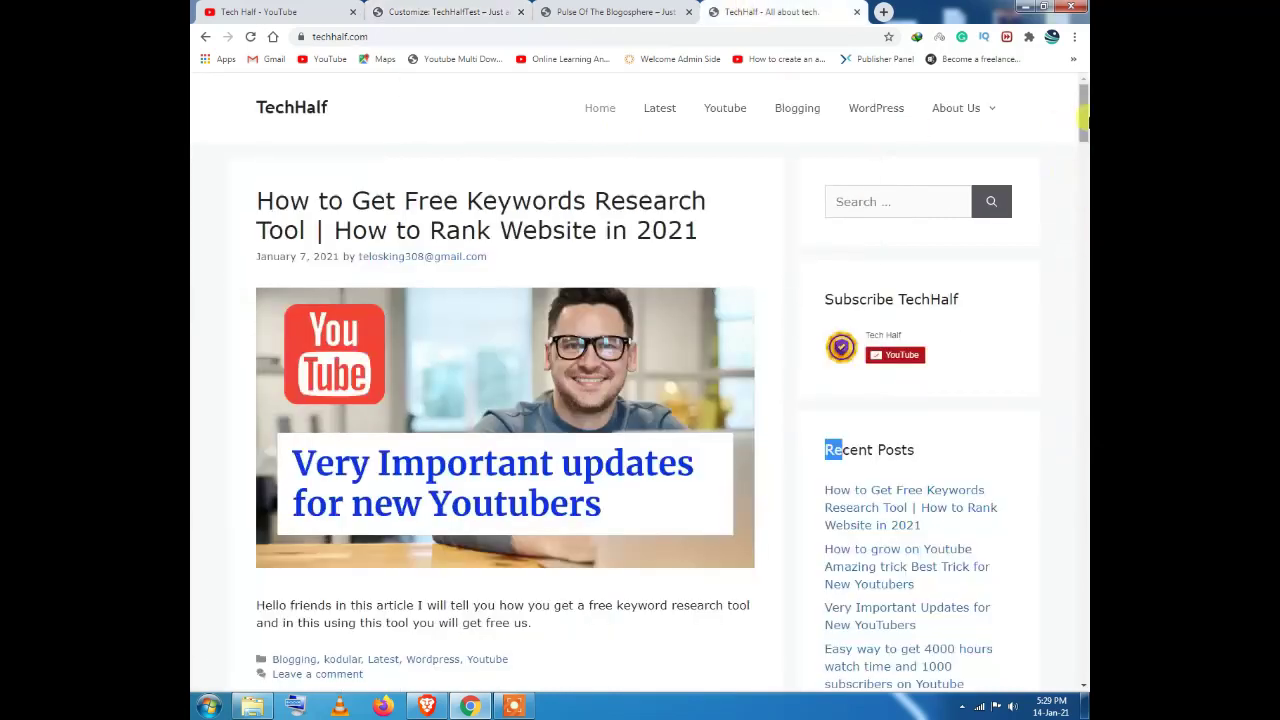
pyautogui.moveTo(1083, 118); pyautogui.dragTo(1083, 655)
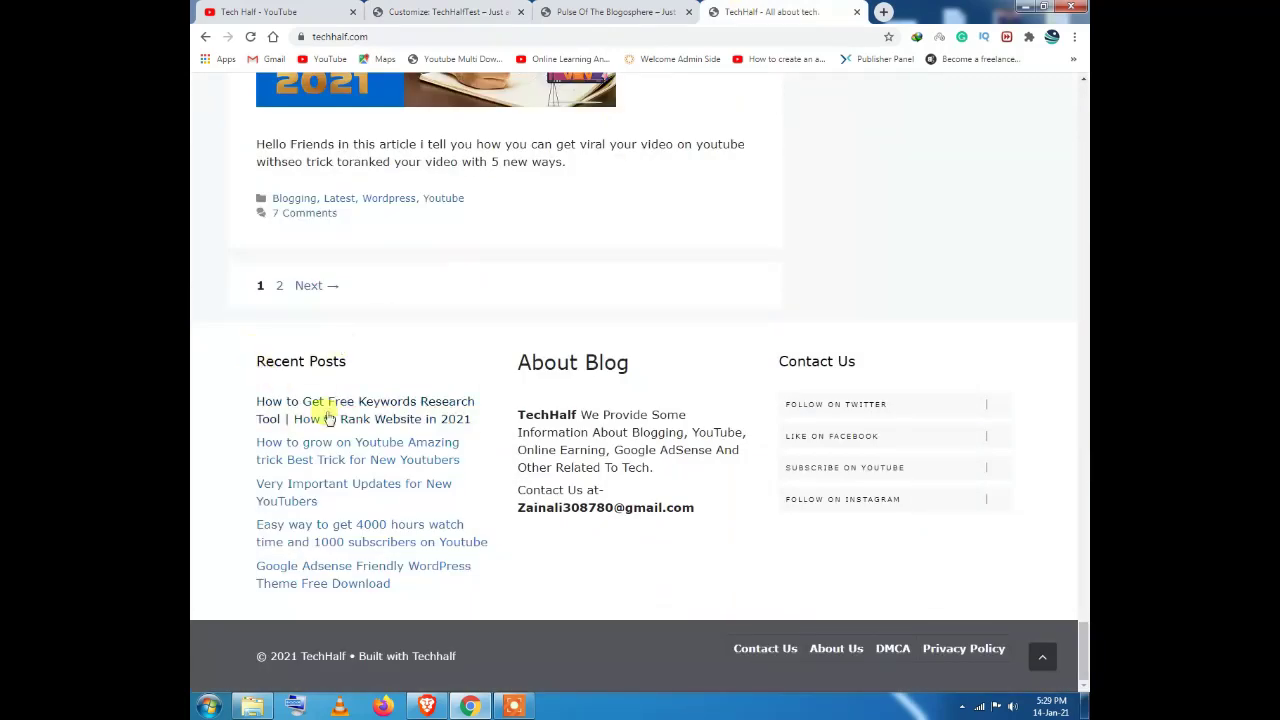
pyautogui.moveTo(254, 362); pyautogui.dragTo(650, 360)
pyautogui.moveTo(866, 352); pyautogui.dragTo(777, 360)
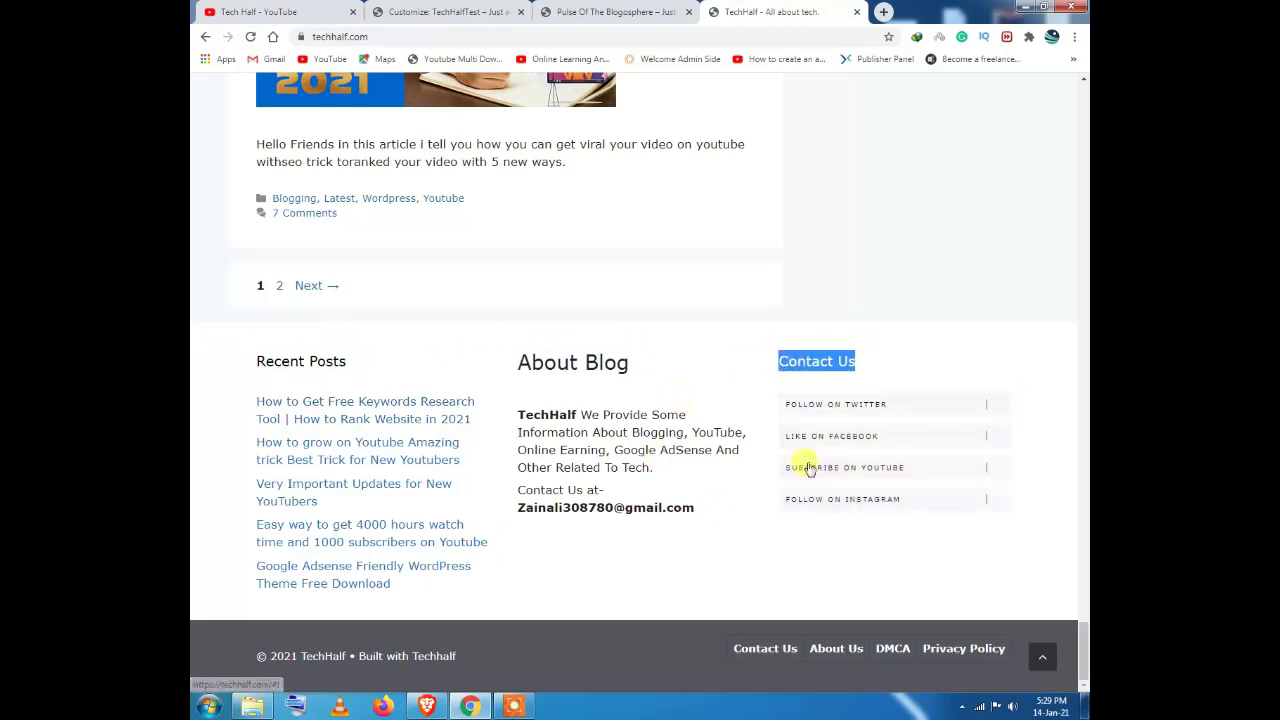
pyautogui.moveTo(500, 360); pyautogui.dragTo(927, 523)
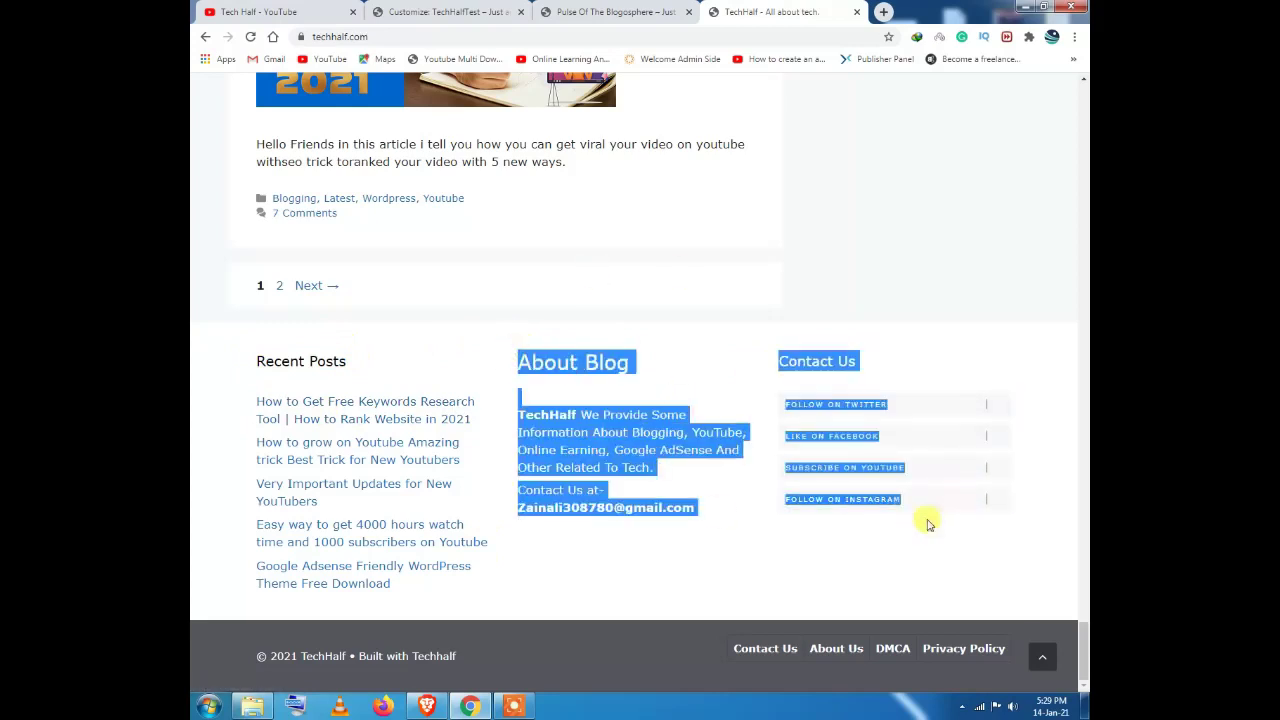
pyautogui.click(958, 528)
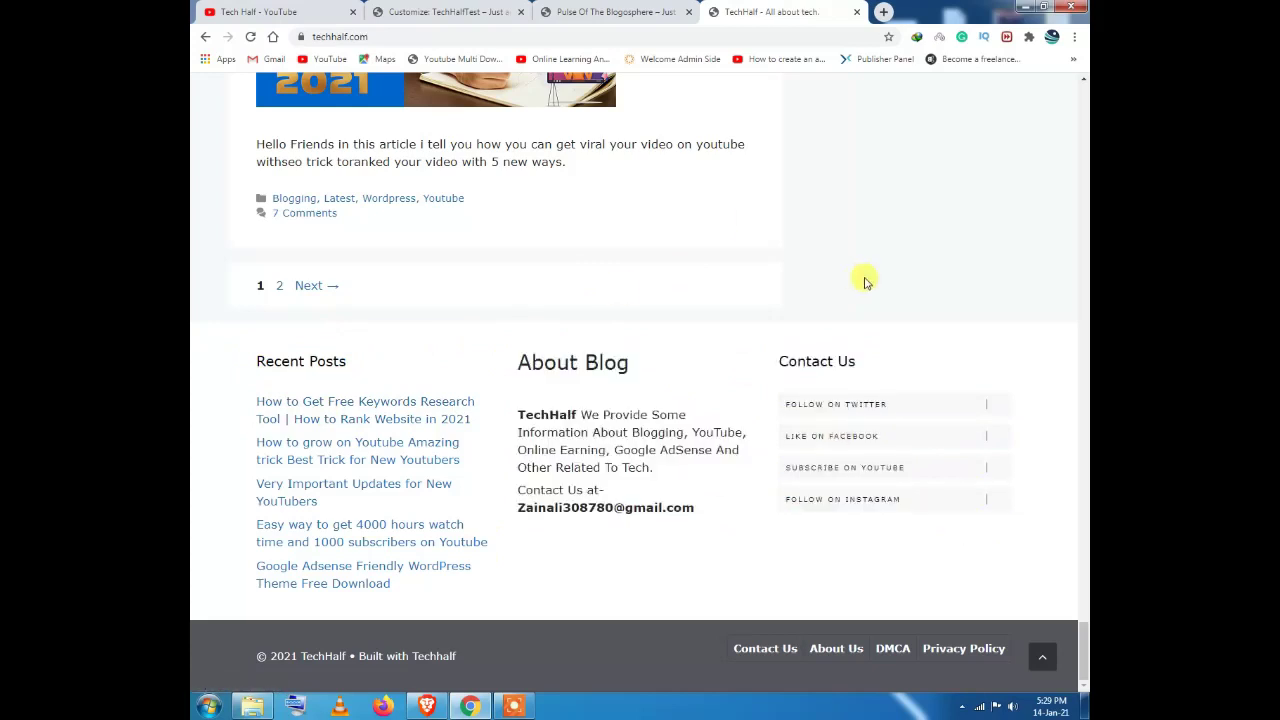
pyautogui.click(432, 10)
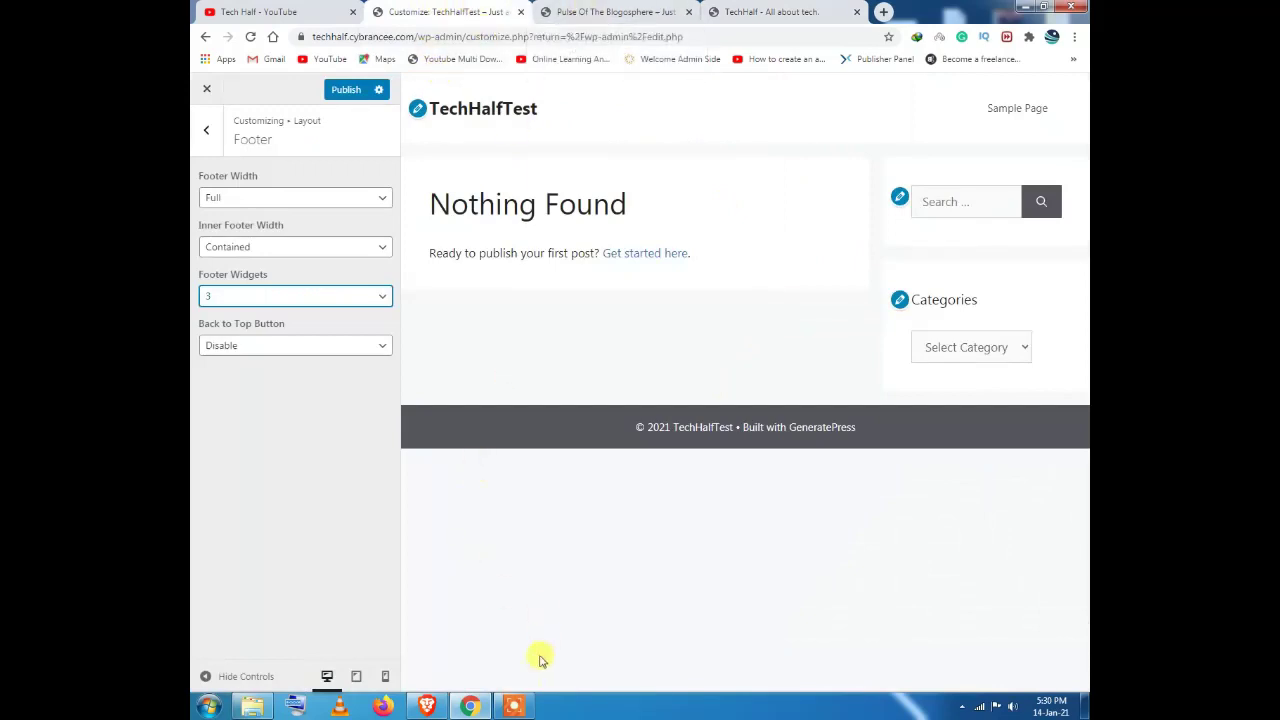
pyautogui.click(513, 704)
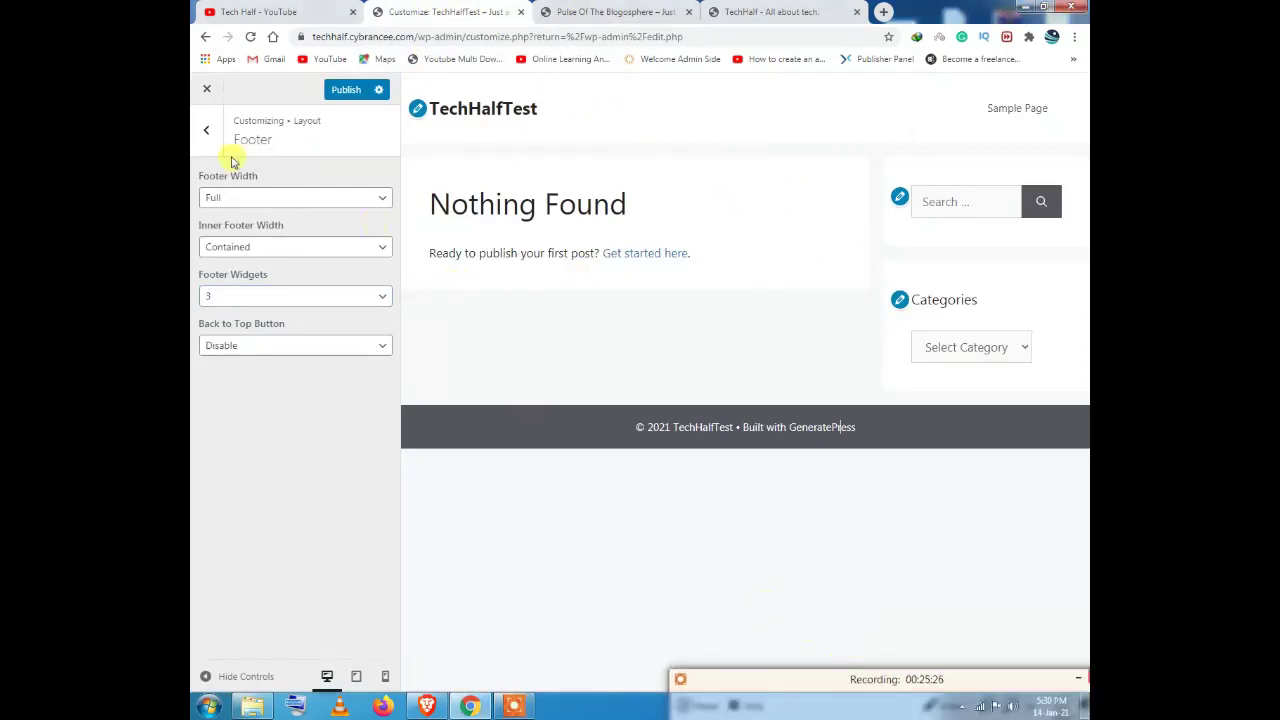
# Step: Check the content type choices in the Blog layout settings and go back to the main customizer list
pyautogui.click(206, 129)
pyautogui.click(251, 334)
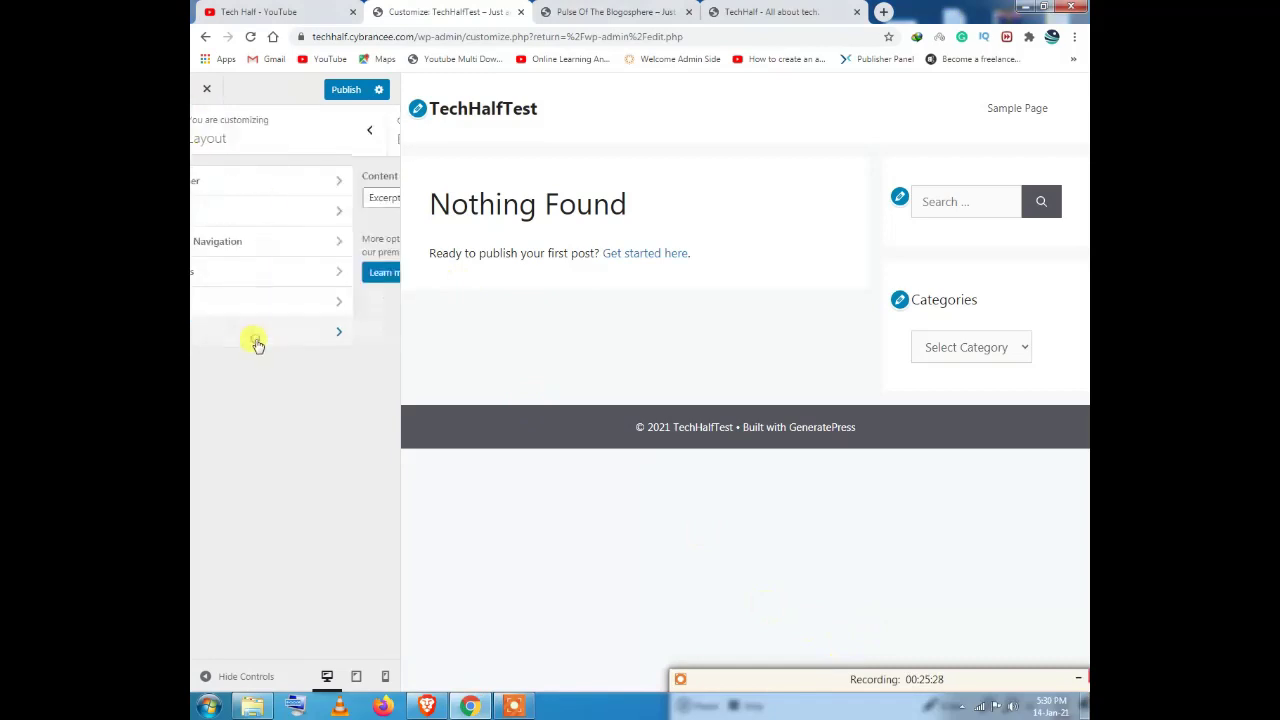
pyautogui.click(229, 197)
pyautogui.click(300, 205)
pyautogui.click(206, 129)
pyautogui.click(206, 136)
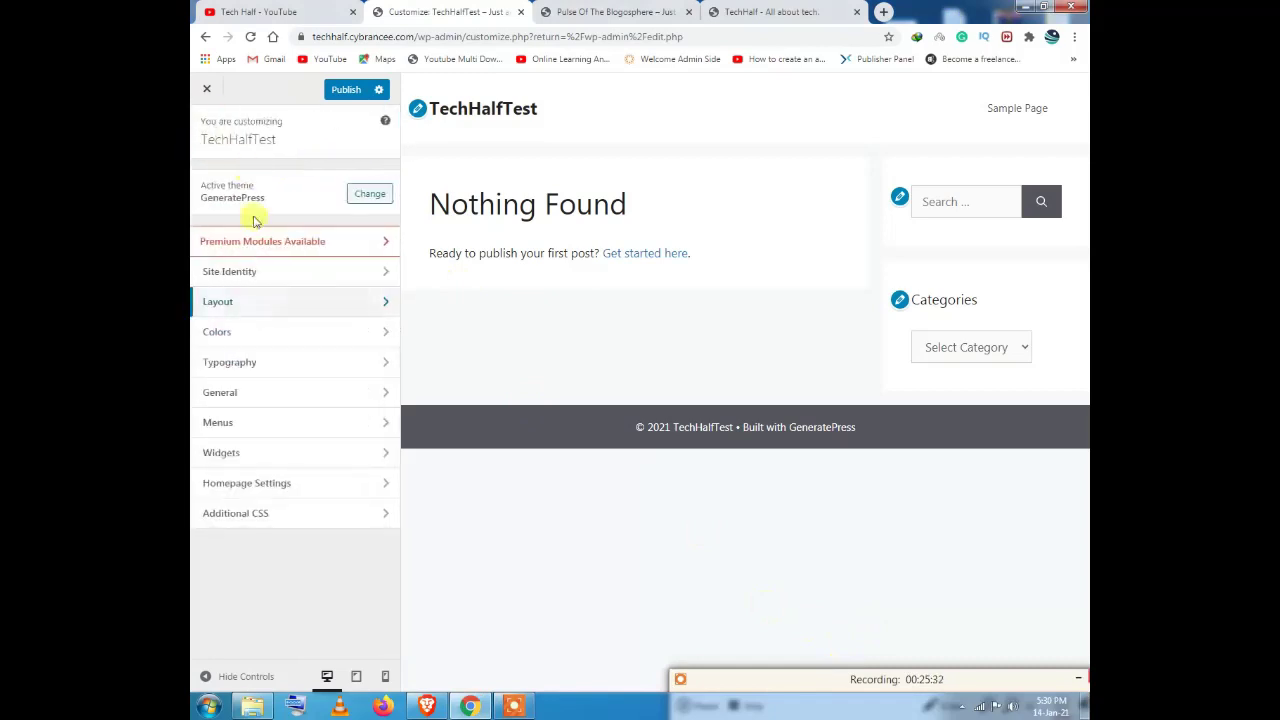
# Step: Open the Colors settings and examine the text and link colors of posts on the TechHalf site and the test site's home page
pyautogui.click(248, 340)
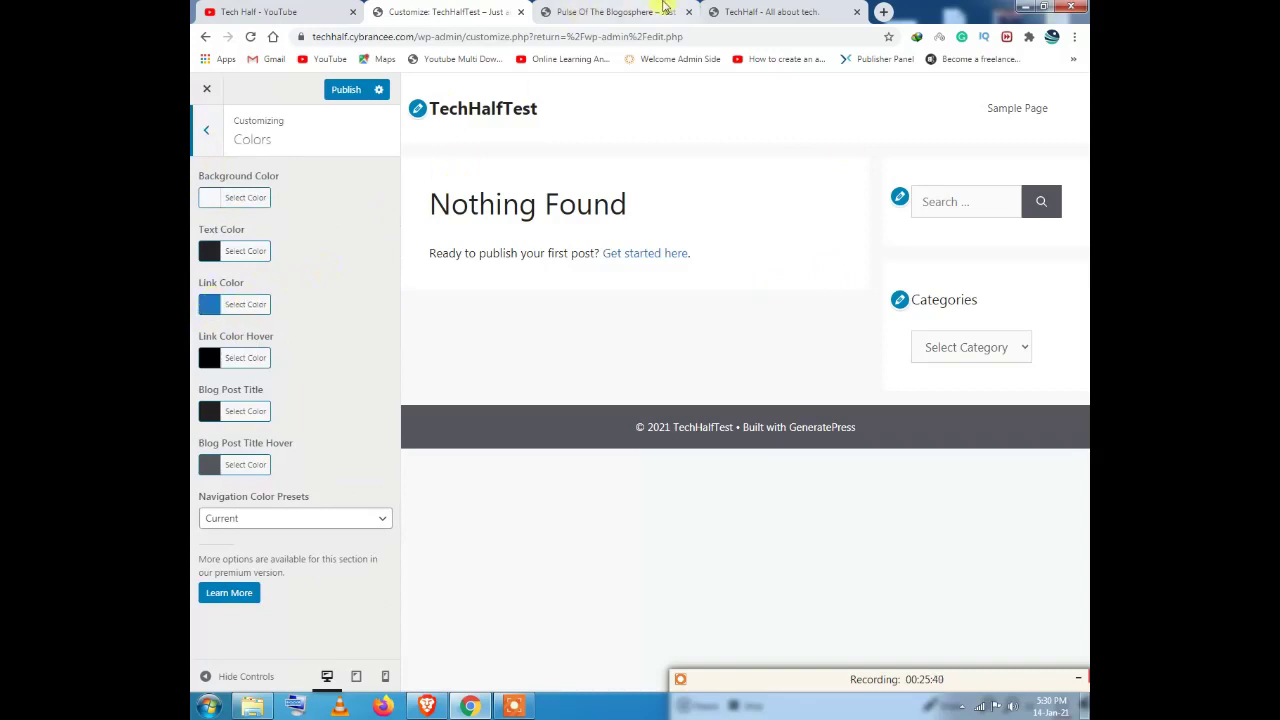
pyautogui.click(765, 12)
pyautogui.scroll(20, 523, 266)
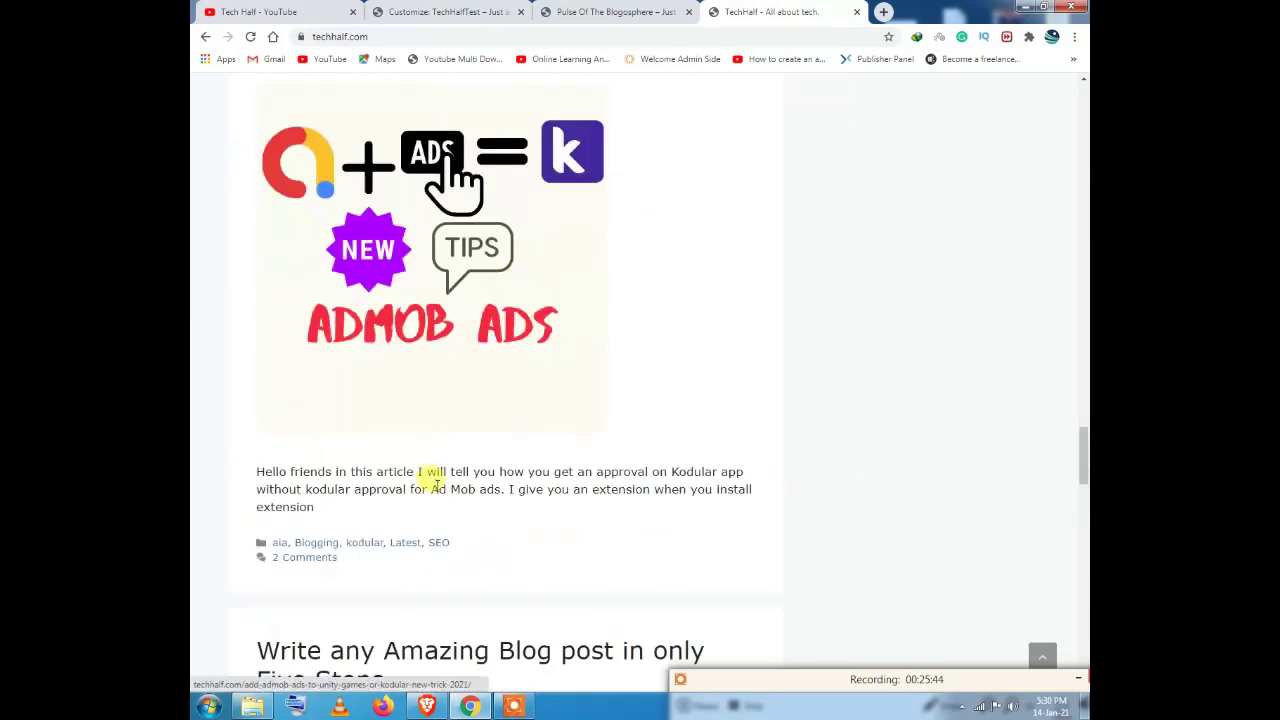
pyautogui.scroll(7, 578, 233)
pyautogui.scroll(4, 490, 300)
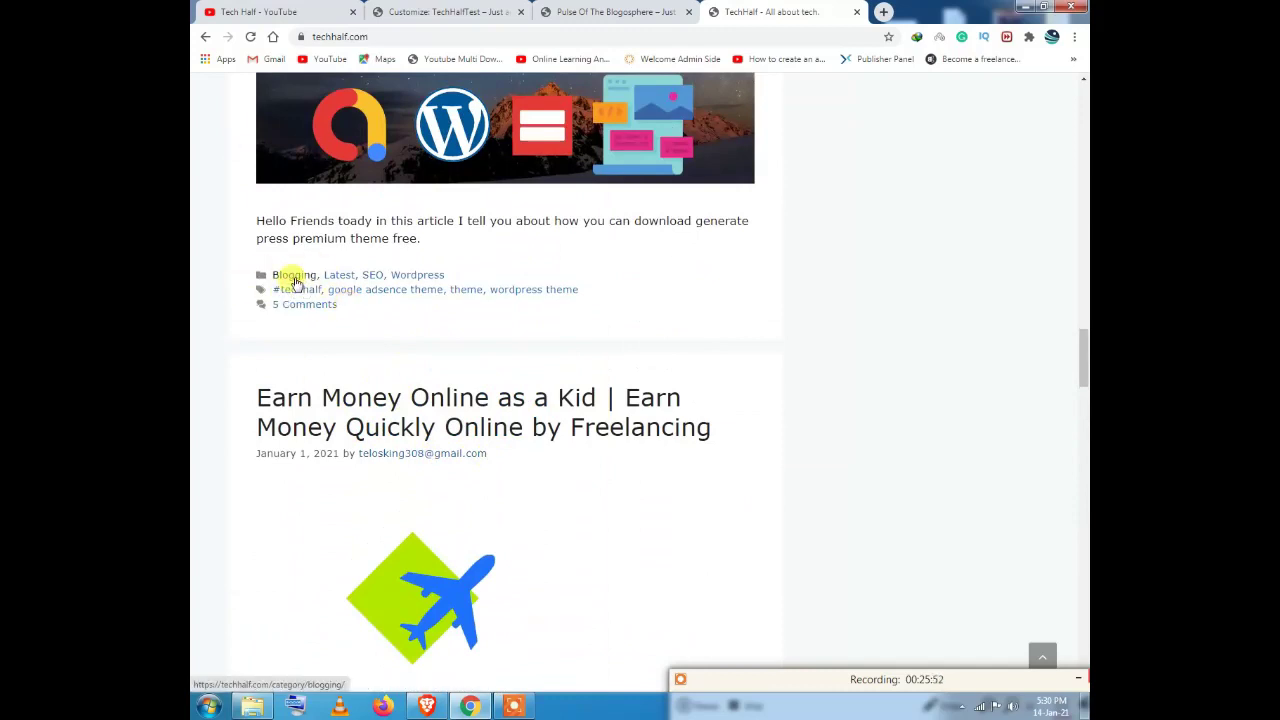
pyautogui.click(564, 10)
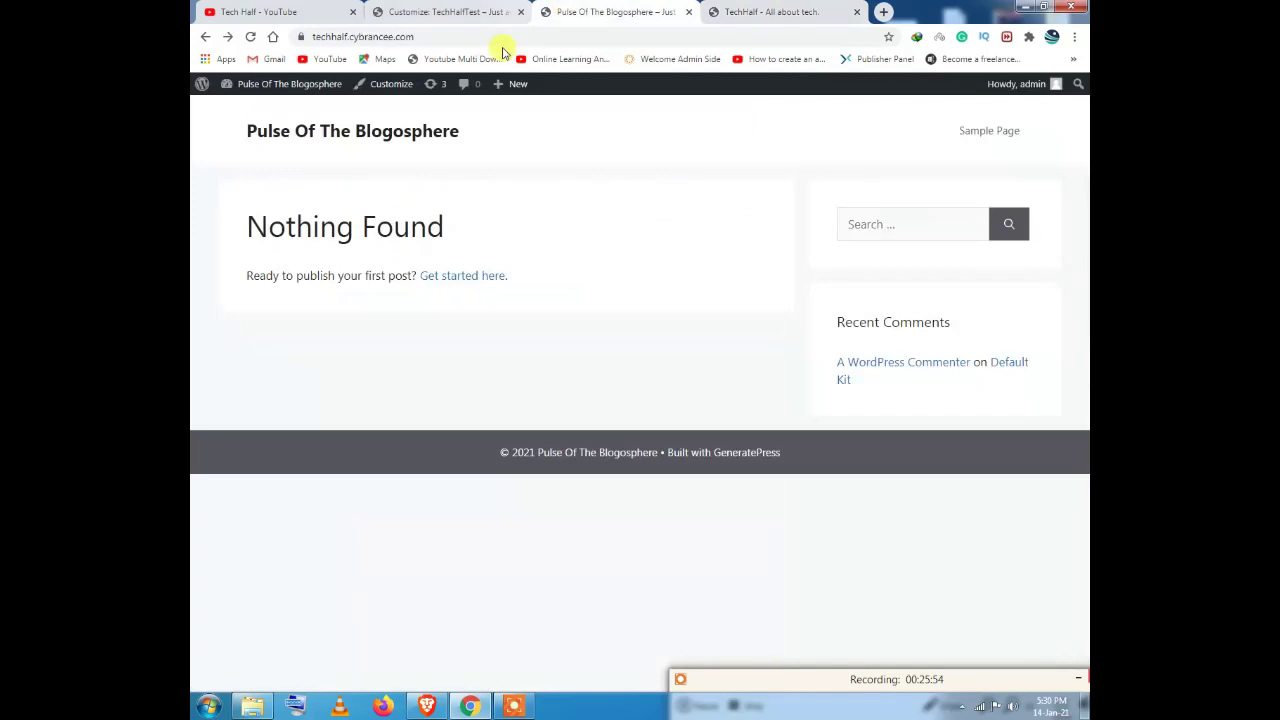
pyautogui.click(394, 8)
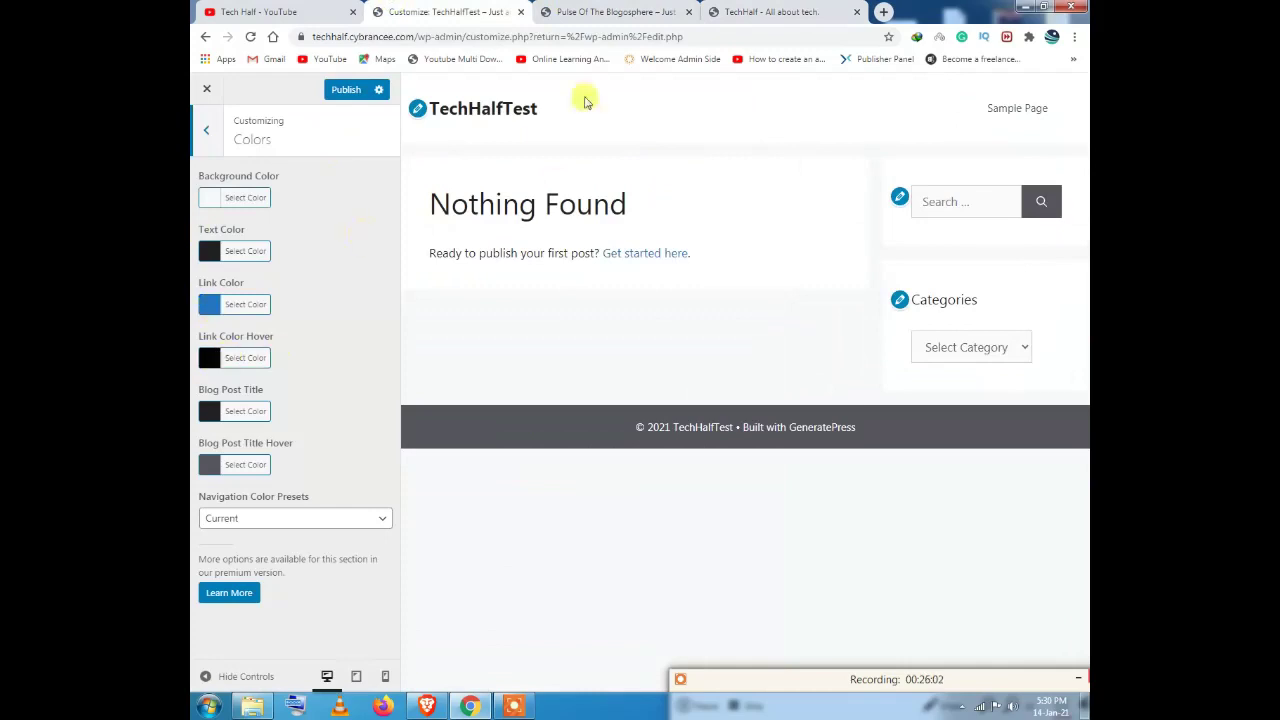
# Step: Compare the post titles on the TechHalf site and in the preview with the Blog Post Title and Blog Post Title Hover color settings
pyautogui.click(772, 10)
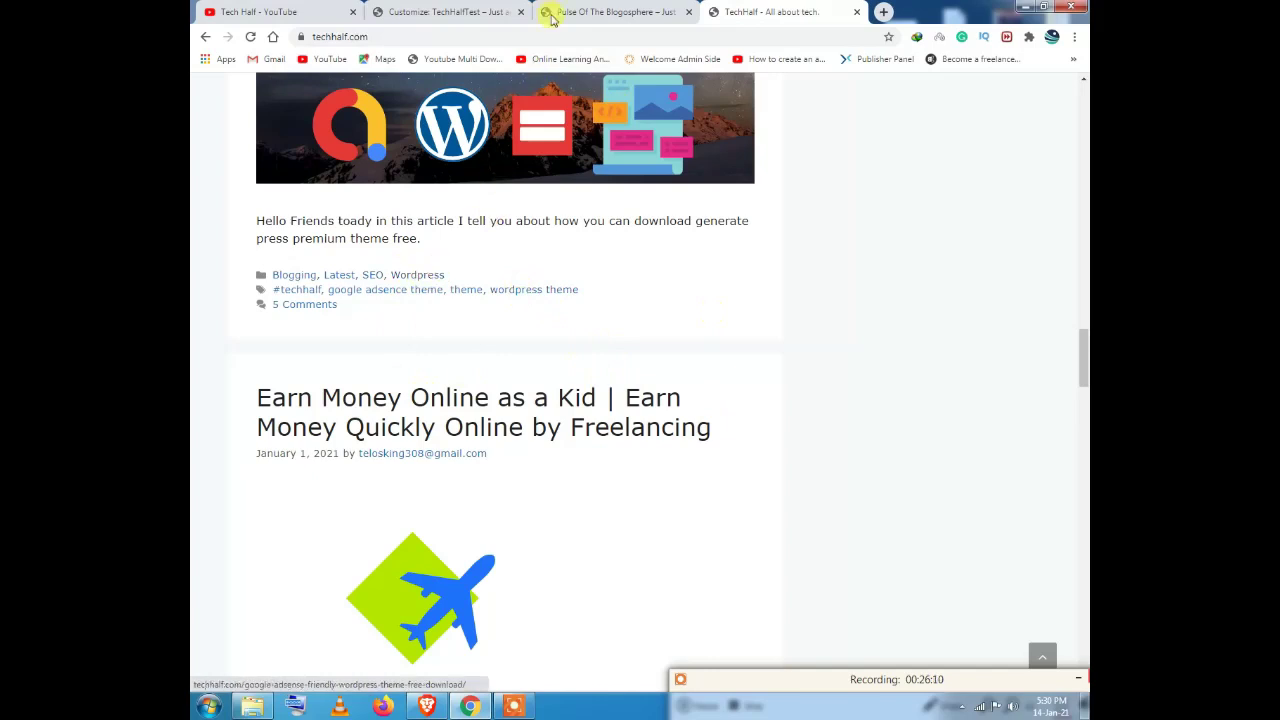
pyautogui.click(605, 12)
pyautogui.click(435, 11)
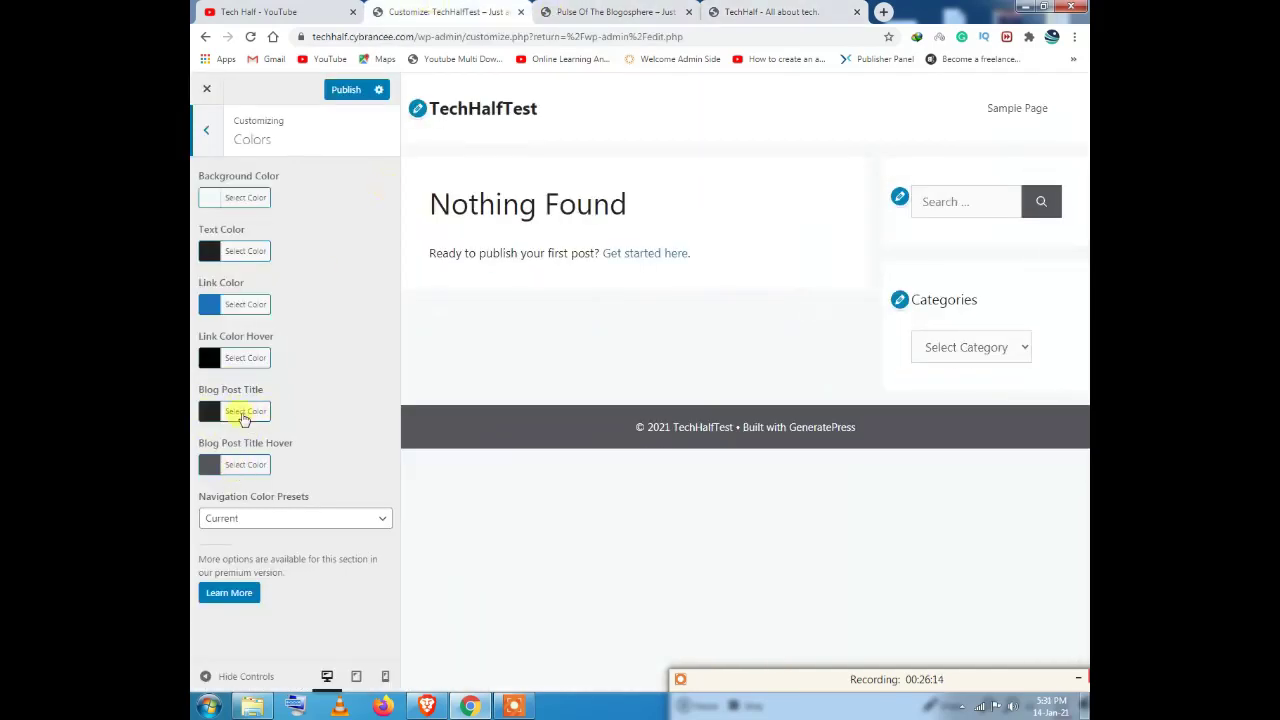
pyautogui.moveTo(420, 203); pyautogui.dragTo(631, 194)
pyautogui.click(440, 320)
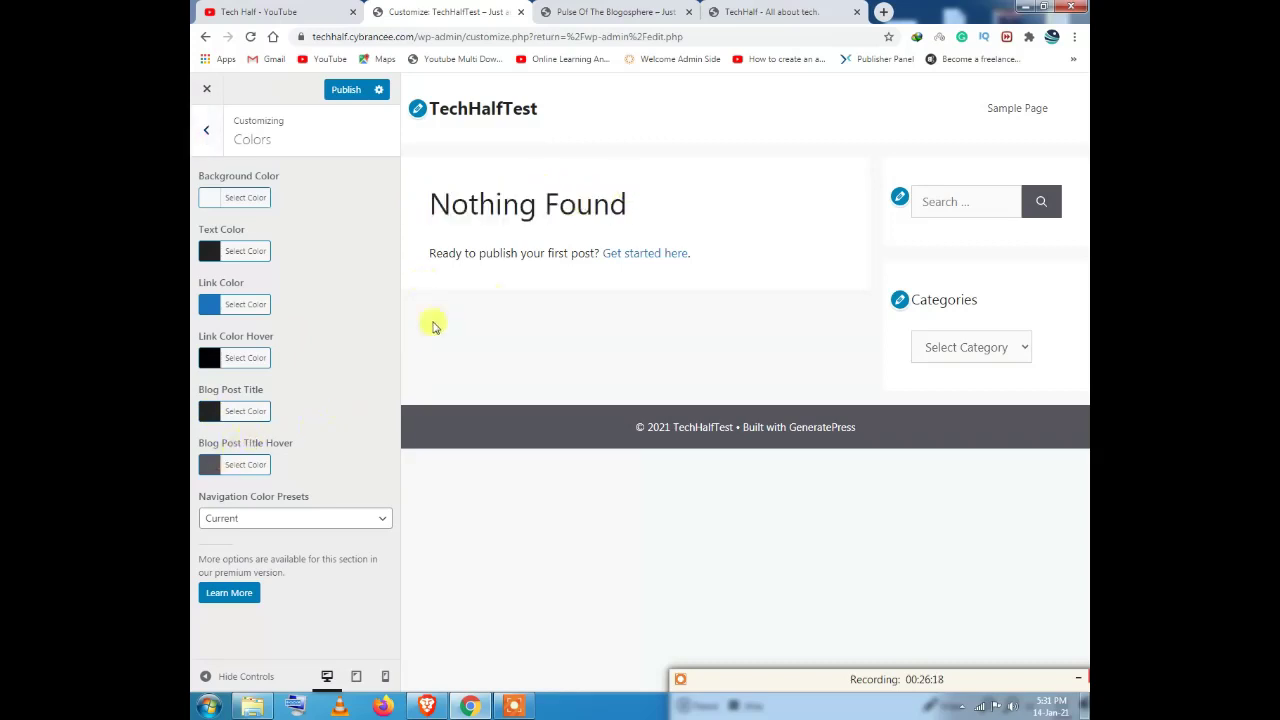
pyautogui.click(808, 10)
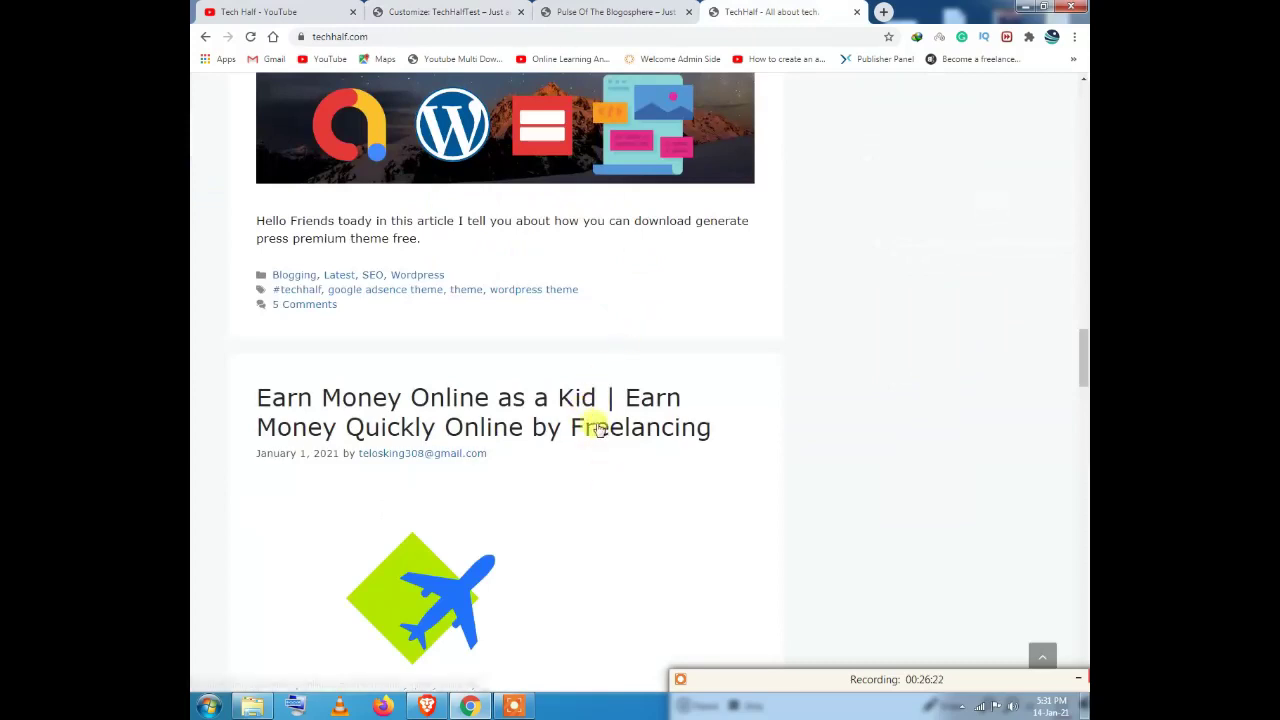
pyautogui.click(450, 11)
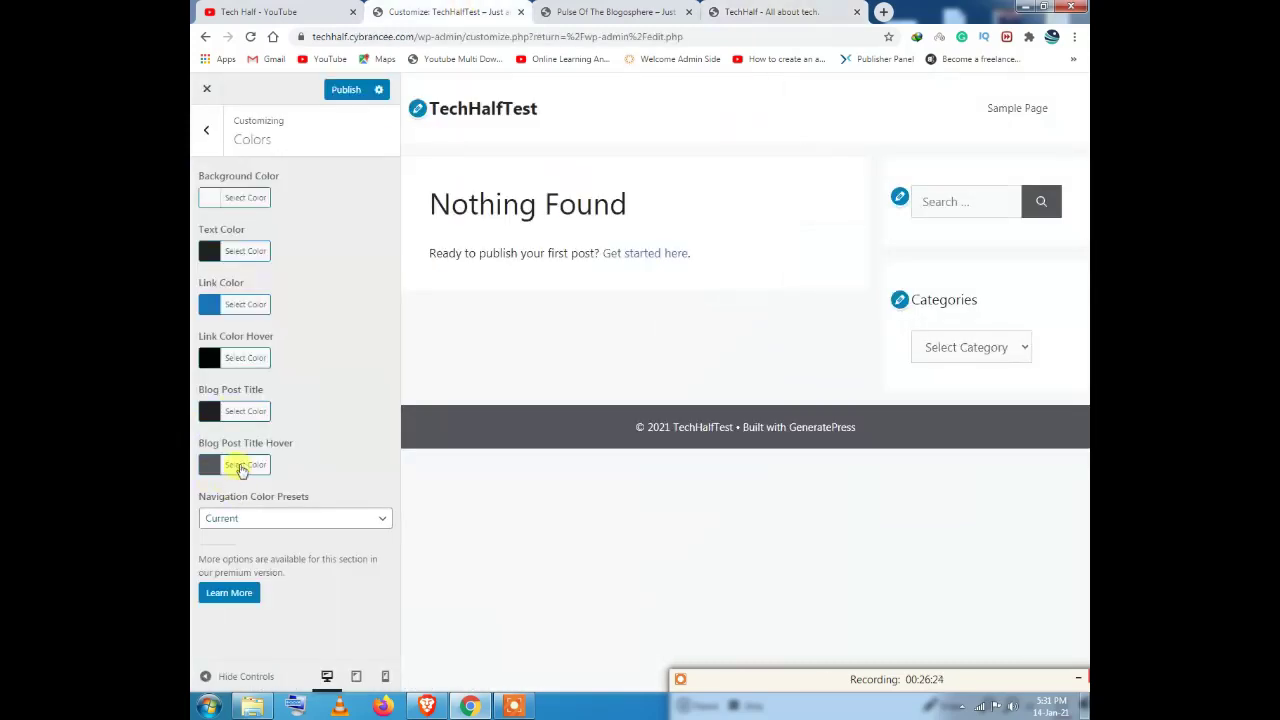
# Step: Look through the Typography, General and Menus settings of the customizer
pyautogui.click(205, 127)
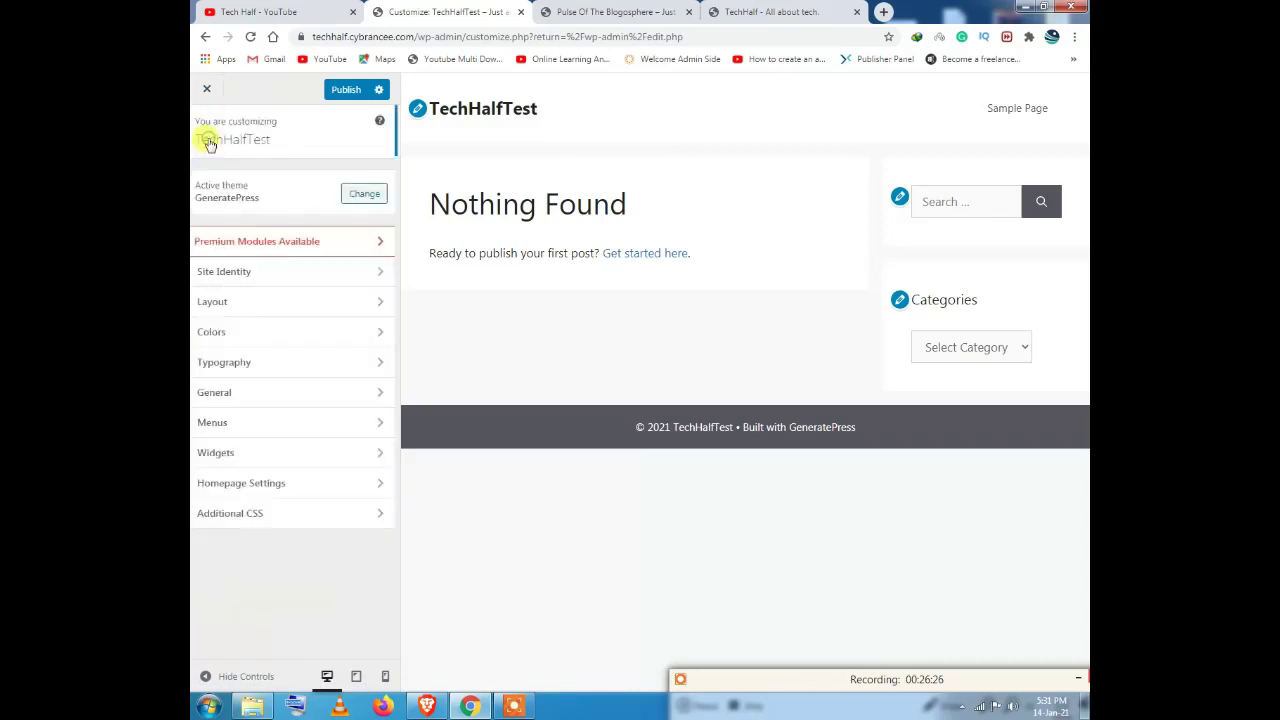
pyautogui.click(300, 365)
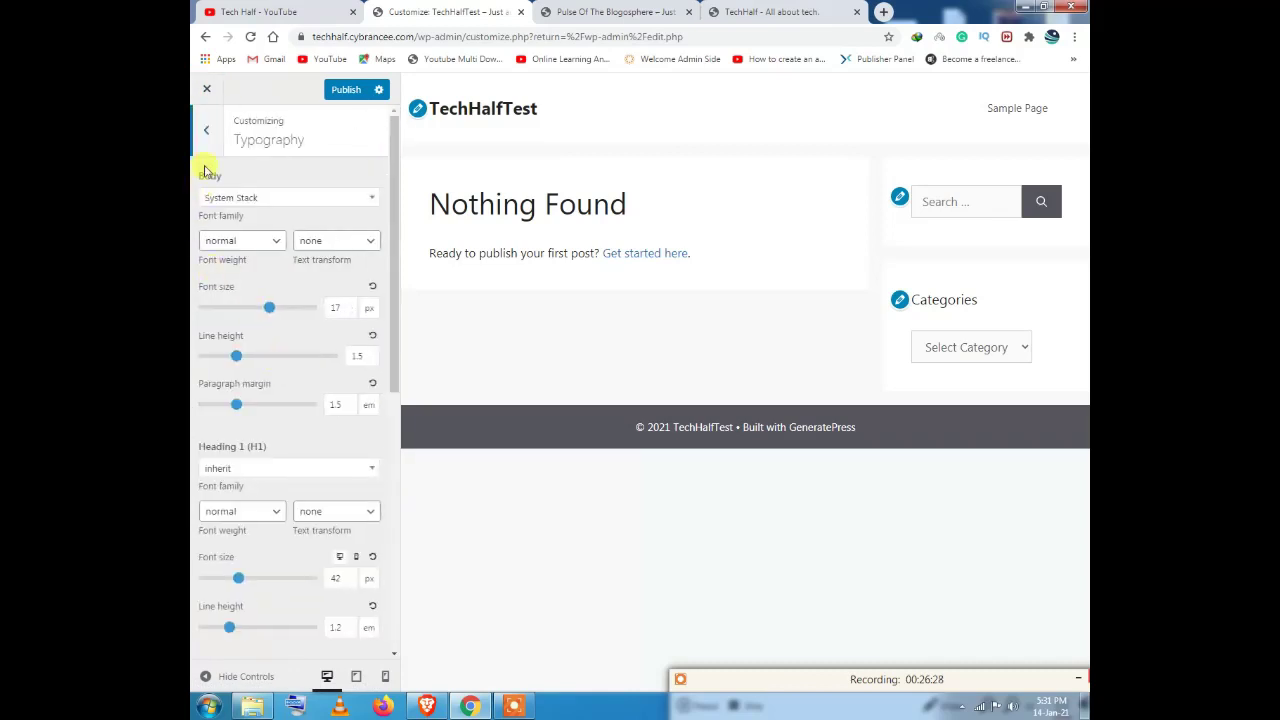
pyautogui.scroll(-3, 240, 225)
pyautogui.scroll(3, 237, 240)
pyautogui.click(206, 130)
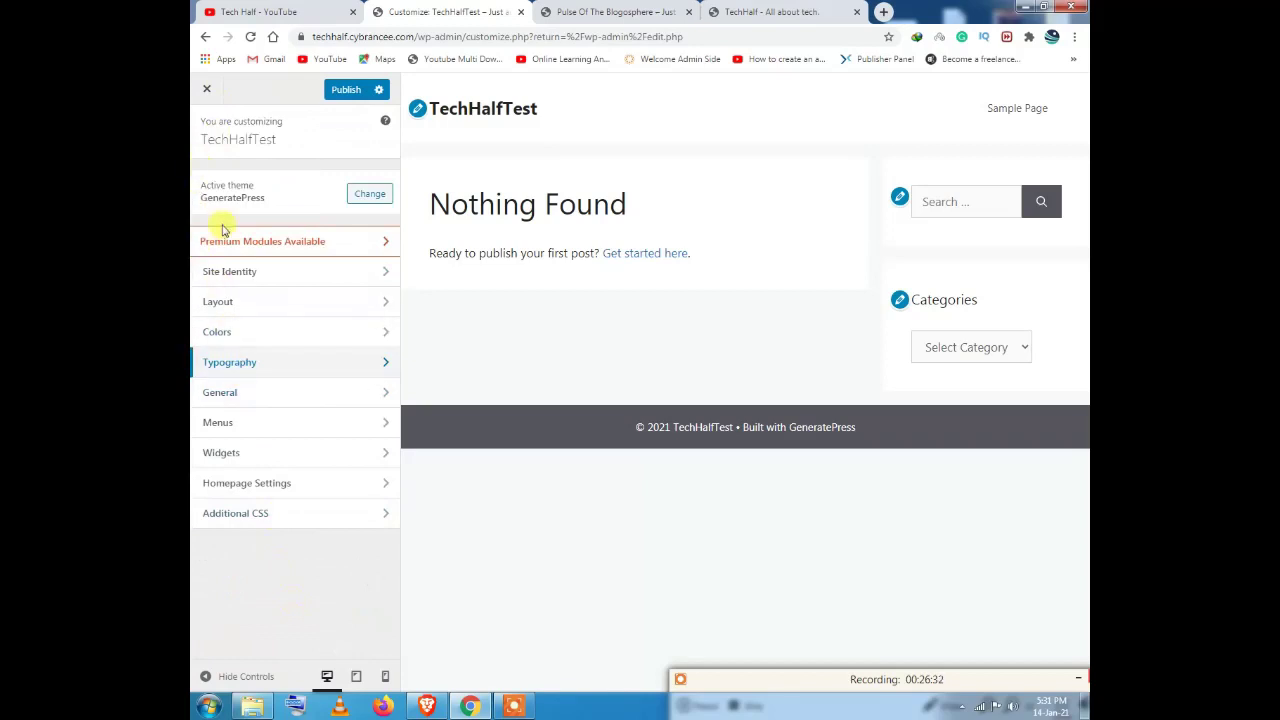
pyautogui.click(300, 392)
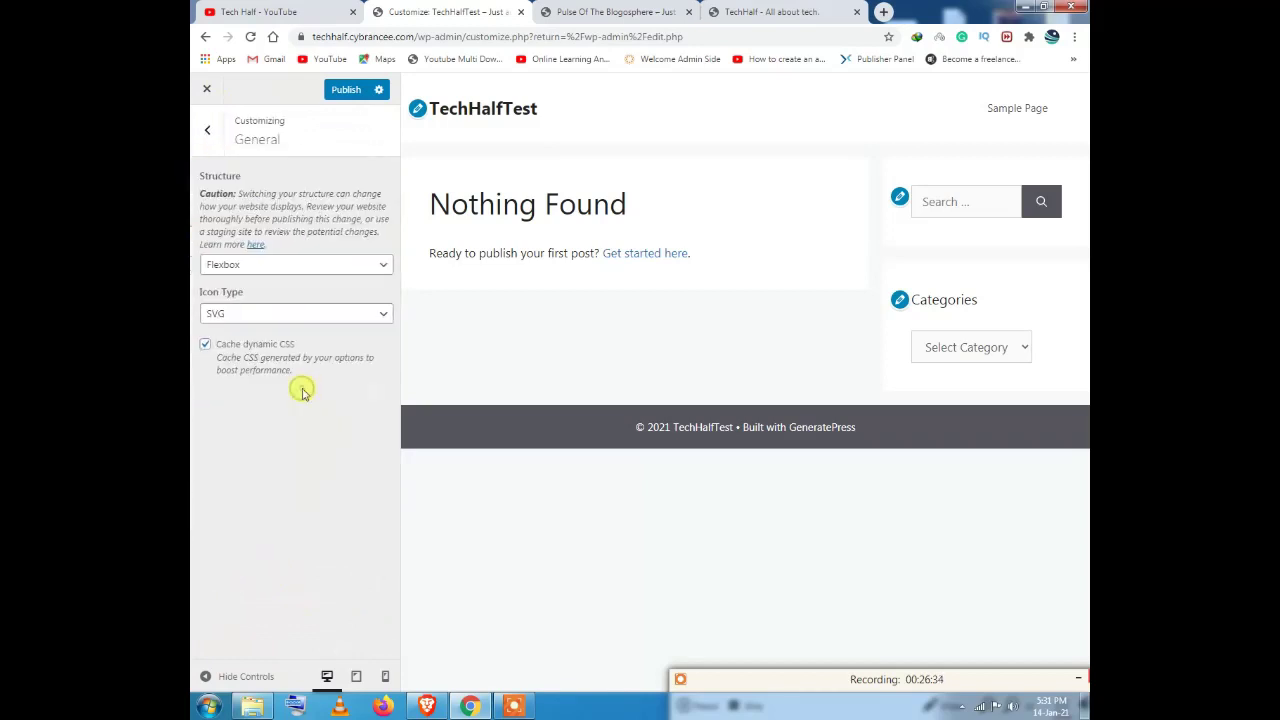
pyautogui.click(202, 128)
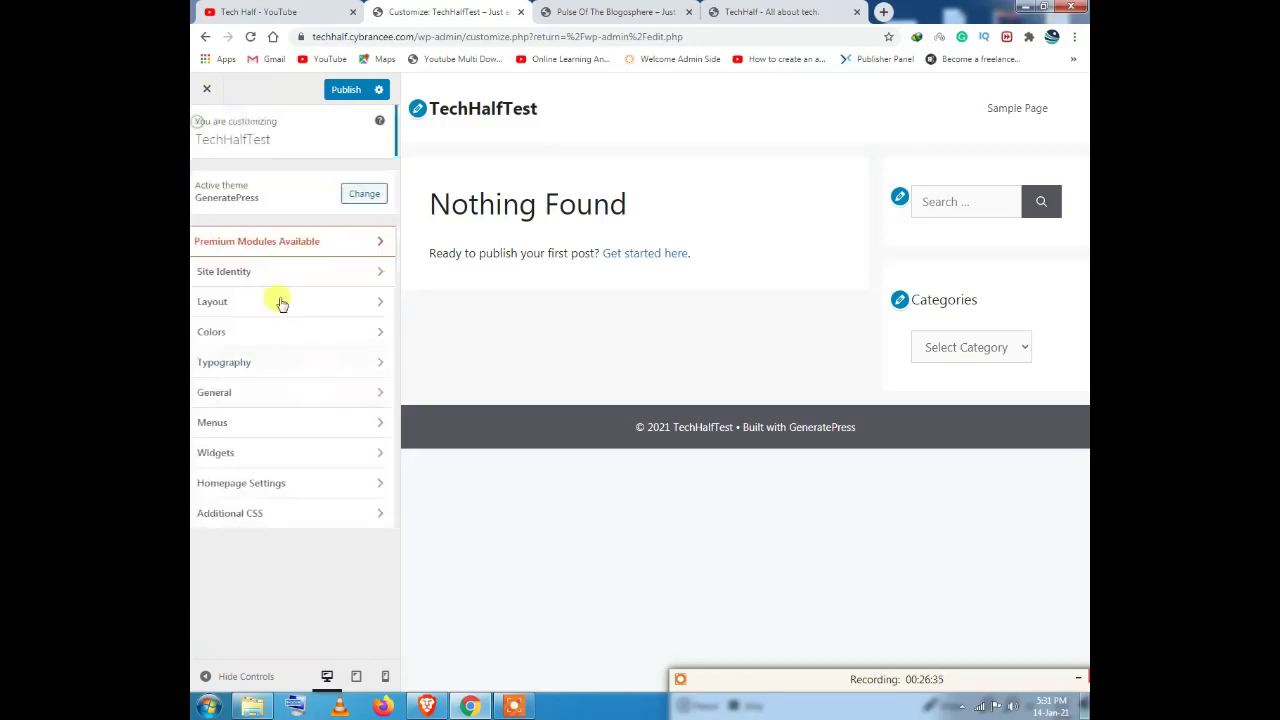
pyautogui.click(283, 427)
pyautogui.click(206, 128)
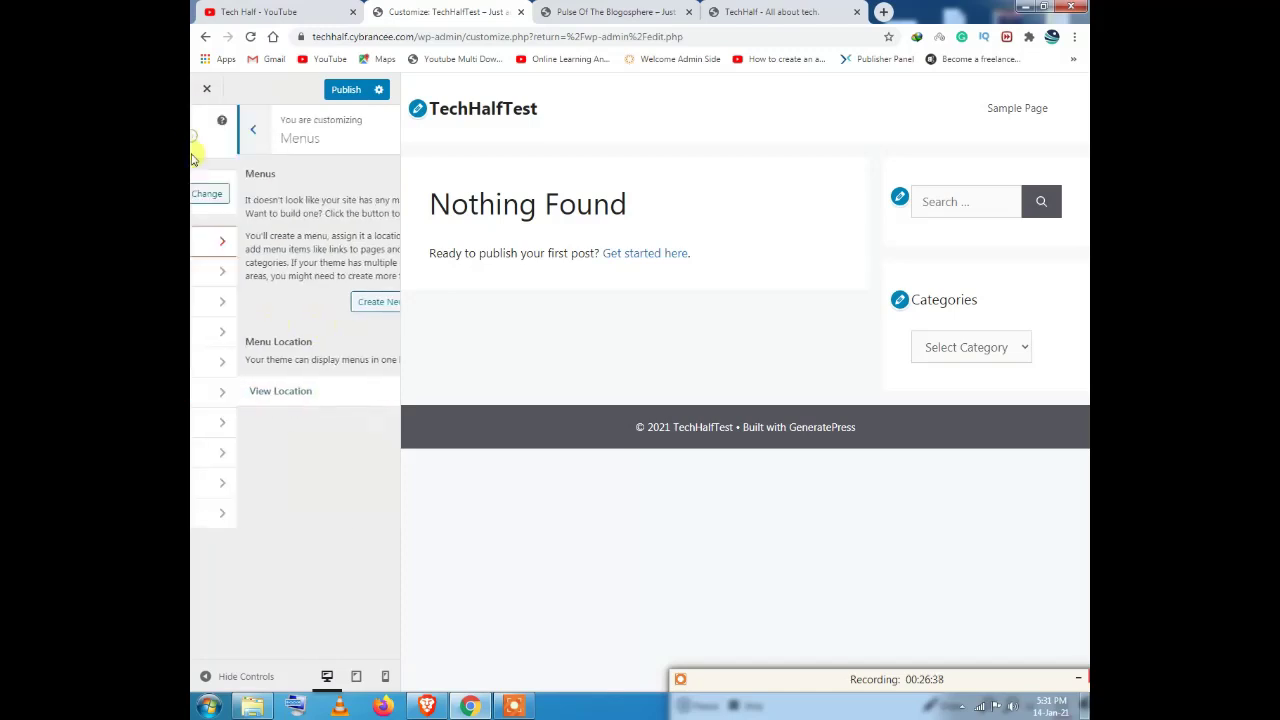
# Step: Check the Right Sidebar and Footer Widget 3 areas under Widgets, and the Homepage Settings
pyautogui.click(251, 449)
pyautogui.click(206, 128)
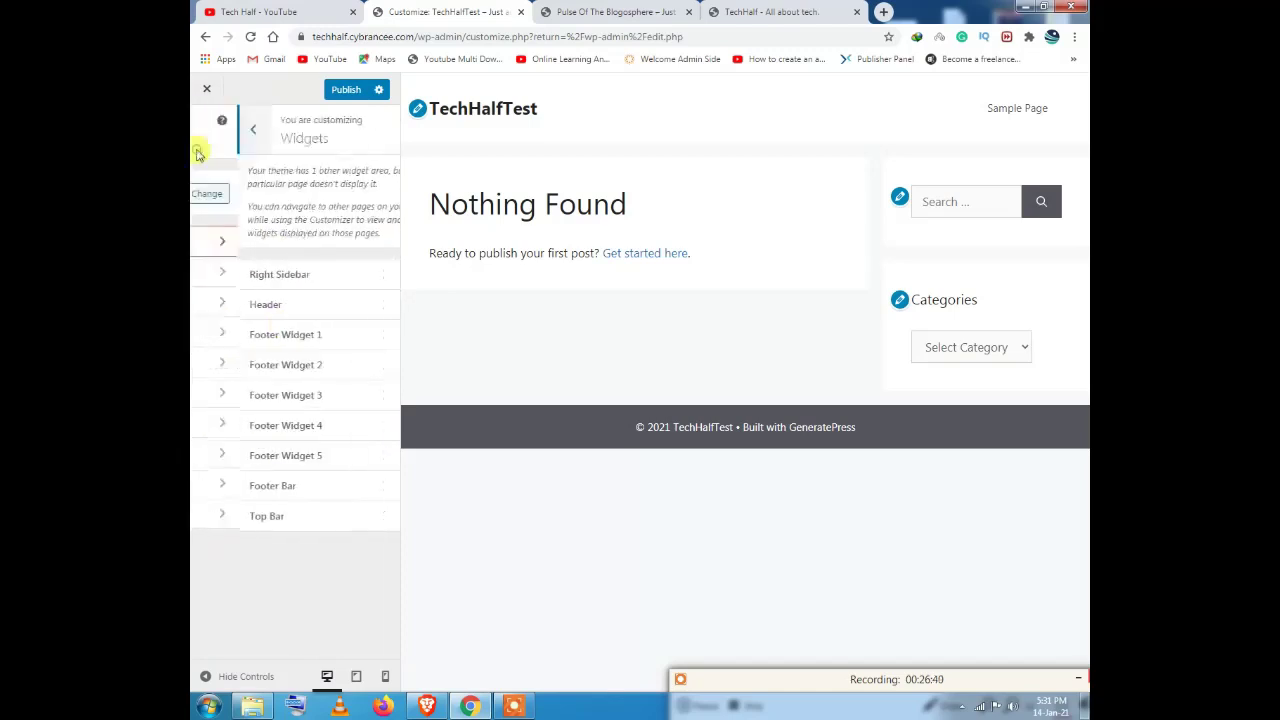
pyautogui.click(263, 452)
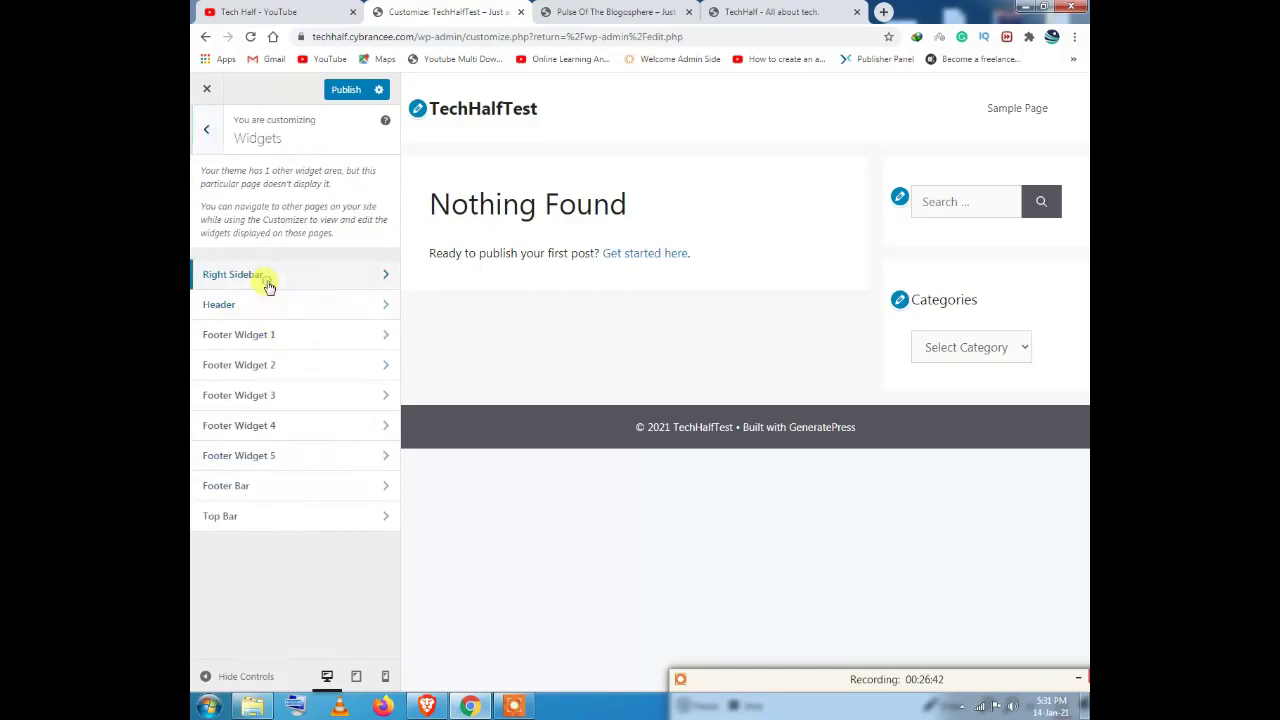
pyautogui.click(266, 280)
pyautogui.click(203, 133)
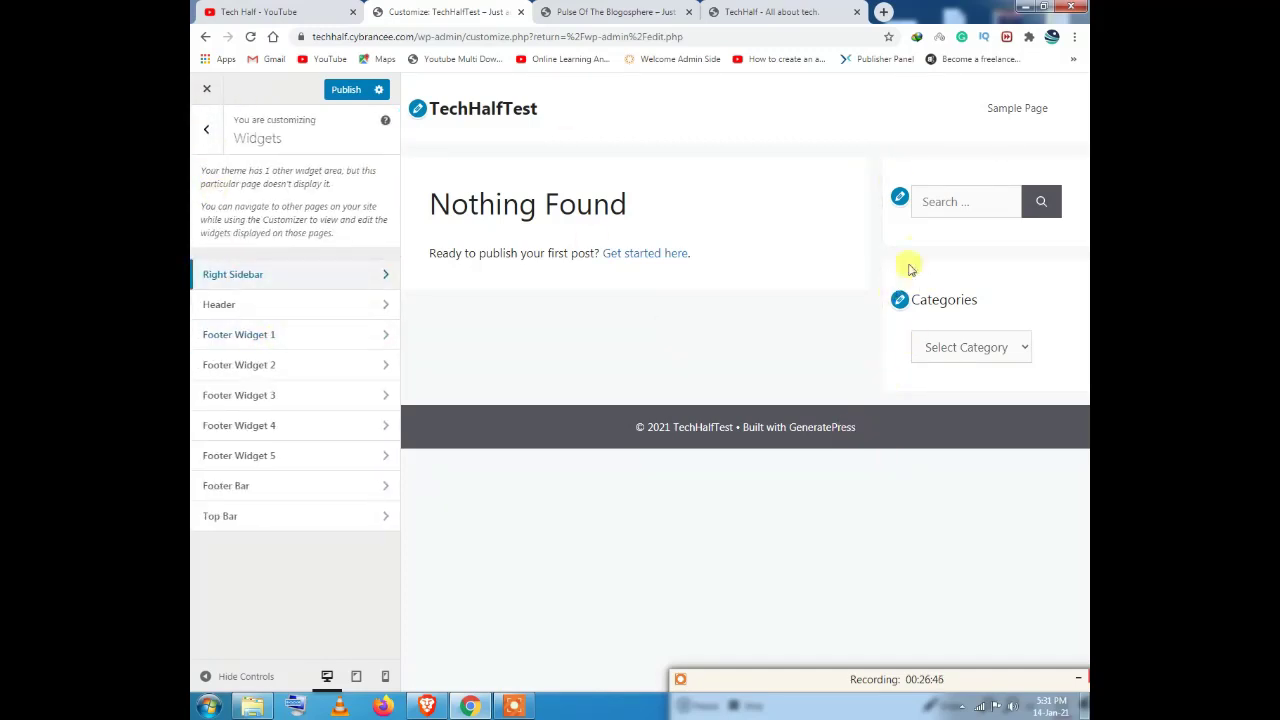
pyautogui.click(276, 400)
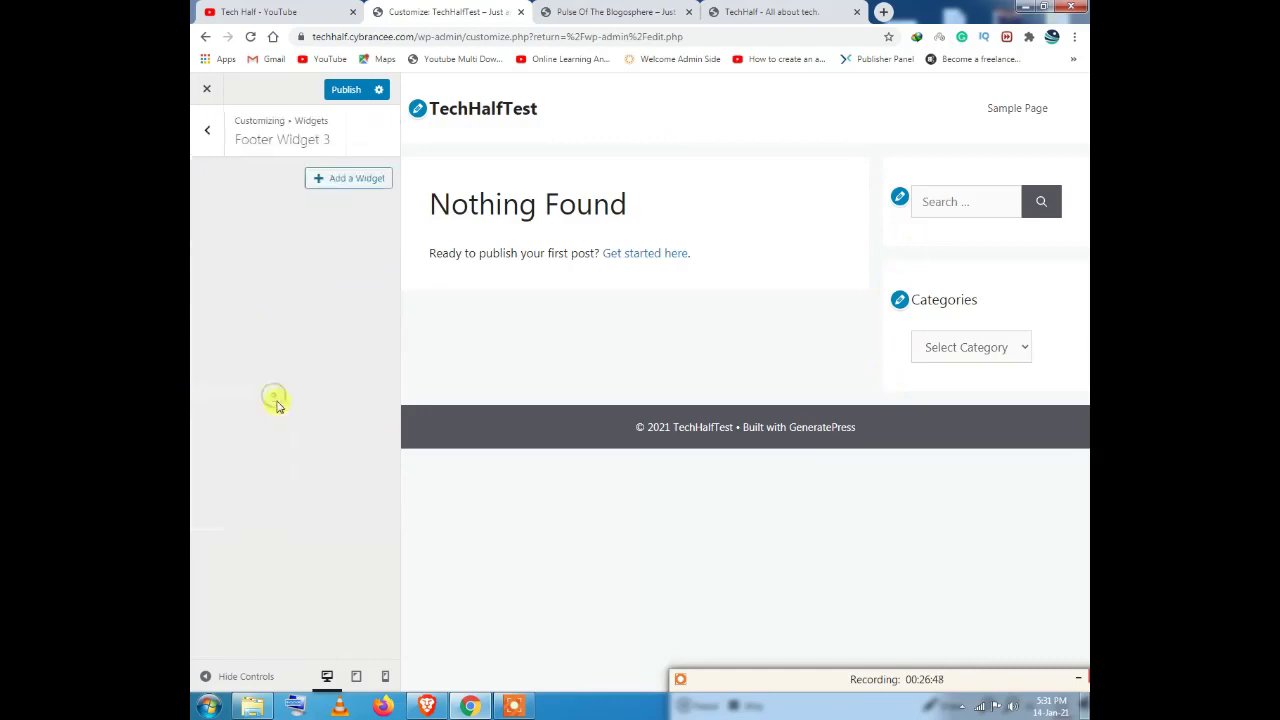
pyautogui.click(206, 130)
pyautogui.click(203, 133)
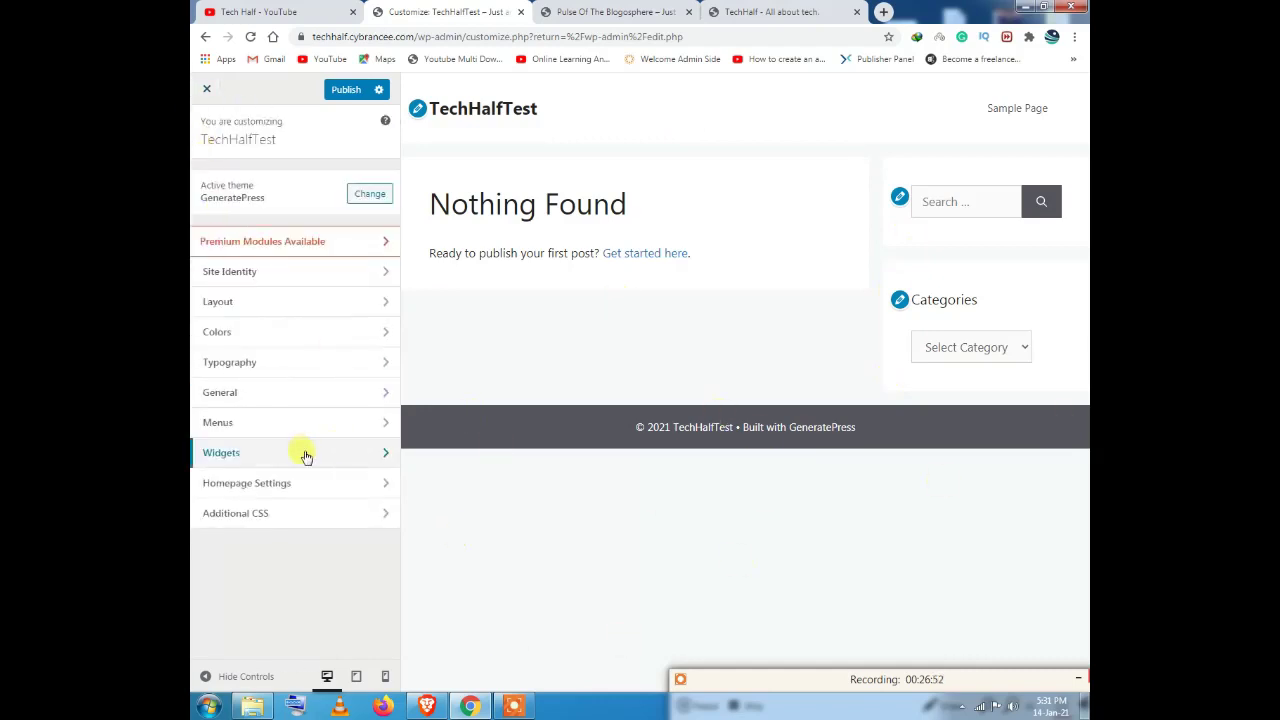
pyautogui.click(294, 490)
pyautogui.click(199, 135)
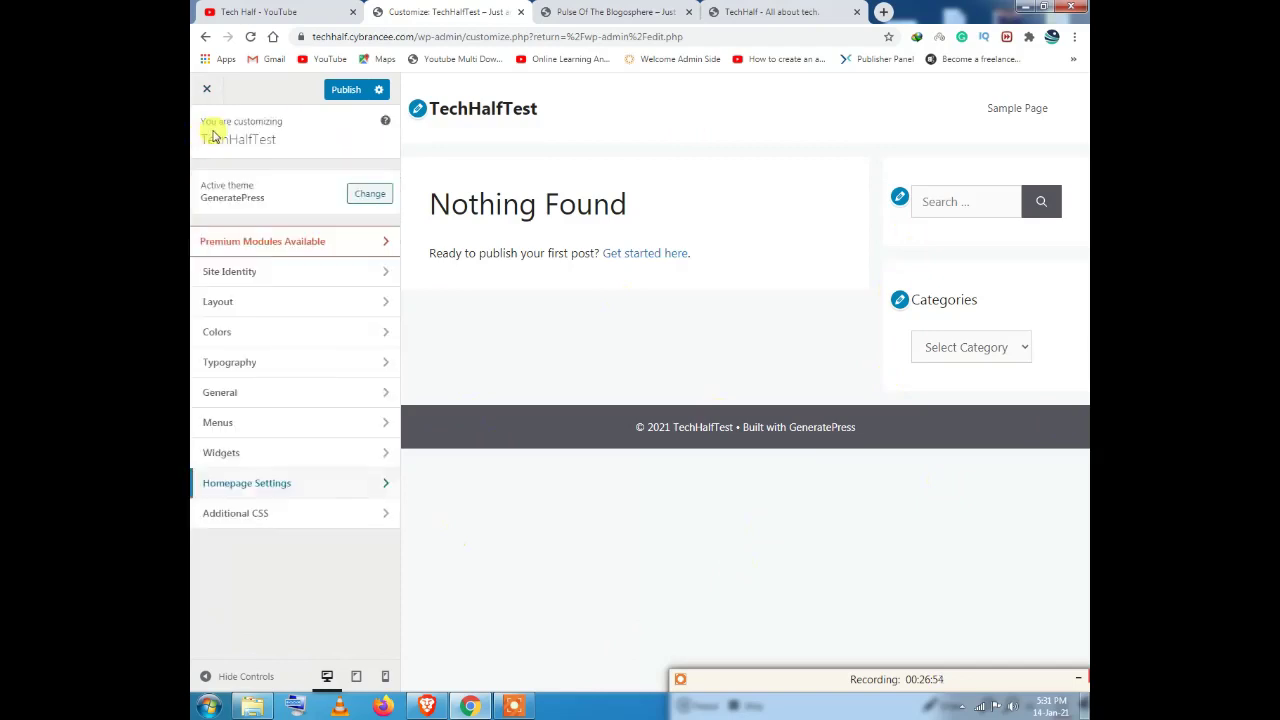
# Step: Publish the customizer changes and reload the test site's home page to check them
pyautogui.click(207, 89)
pyautogui.click(762, 130)
pyautogui.click(345, 92)
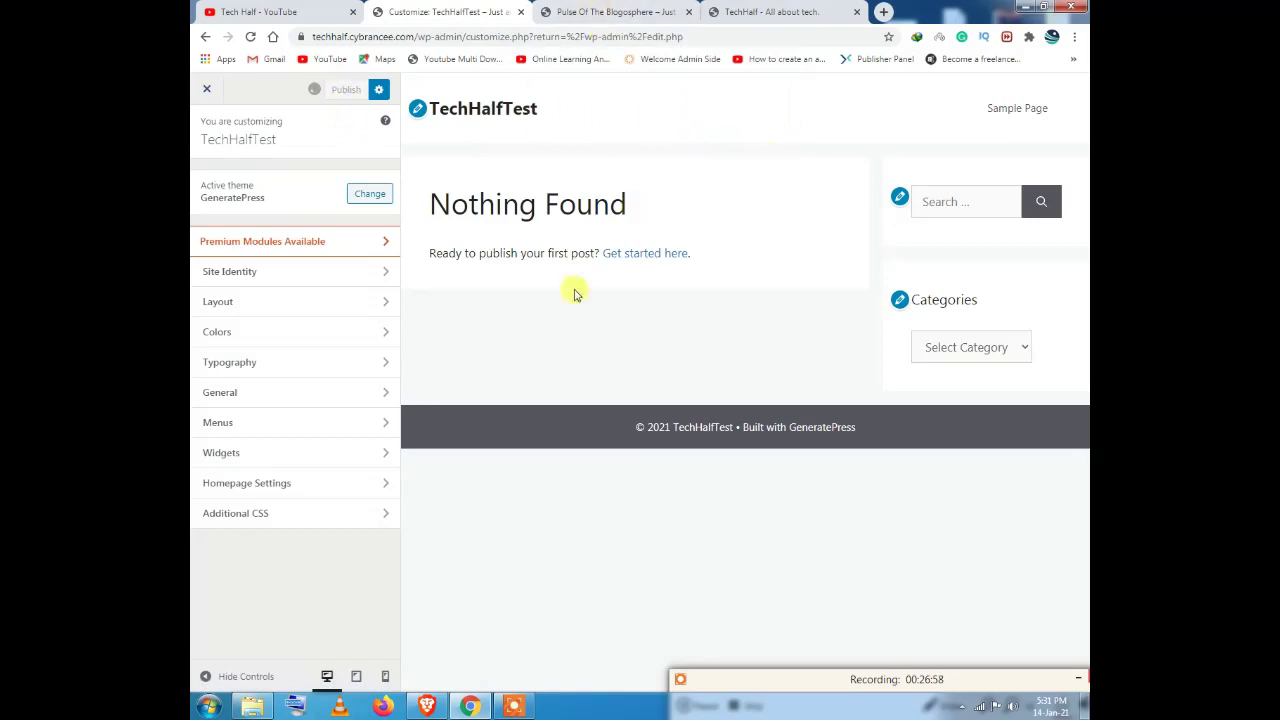
pyautogui.click(615, 11)
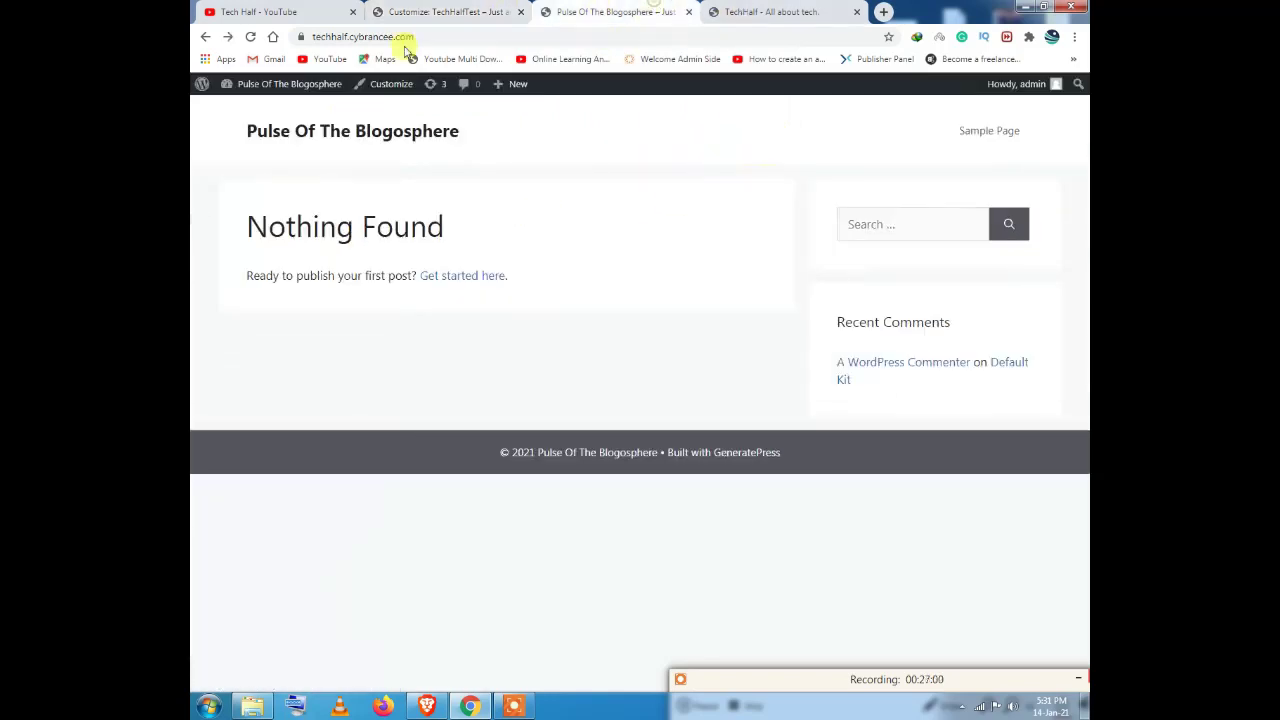
pyautogui.click(250, 36)
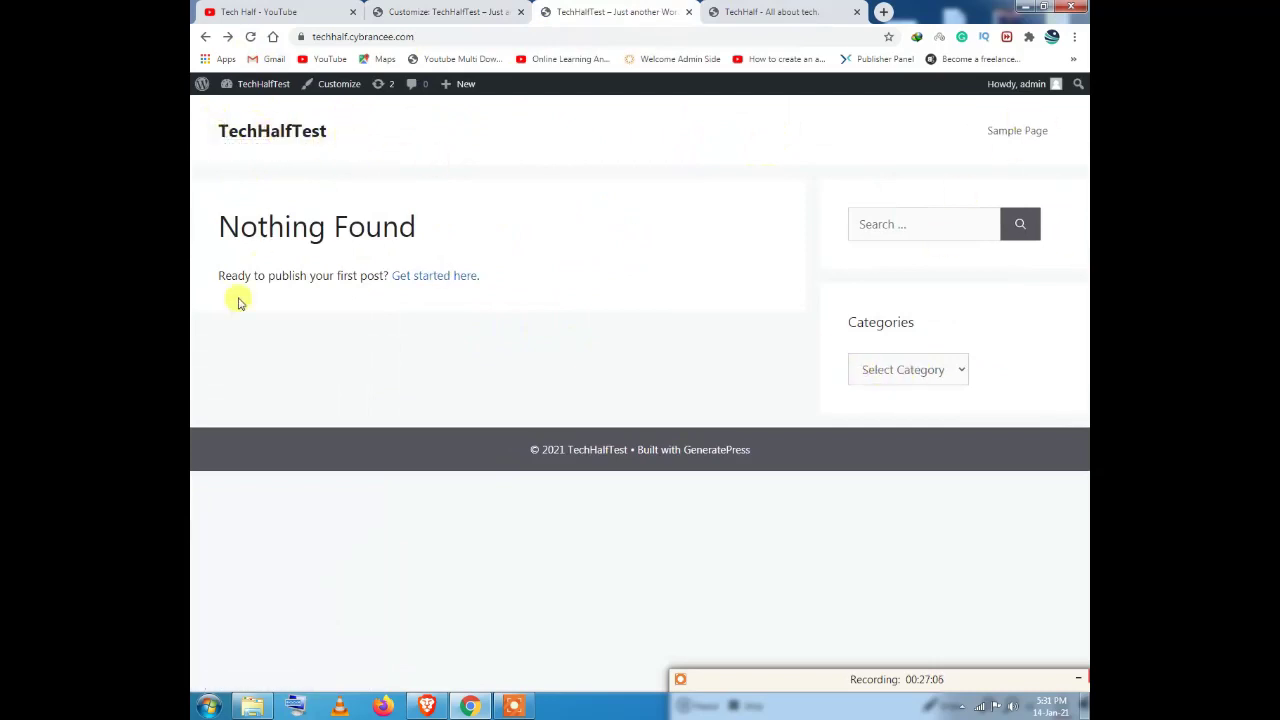
# Step: Close the customizer and start a new post from the Posts list
pyautogui.click(424, 8)
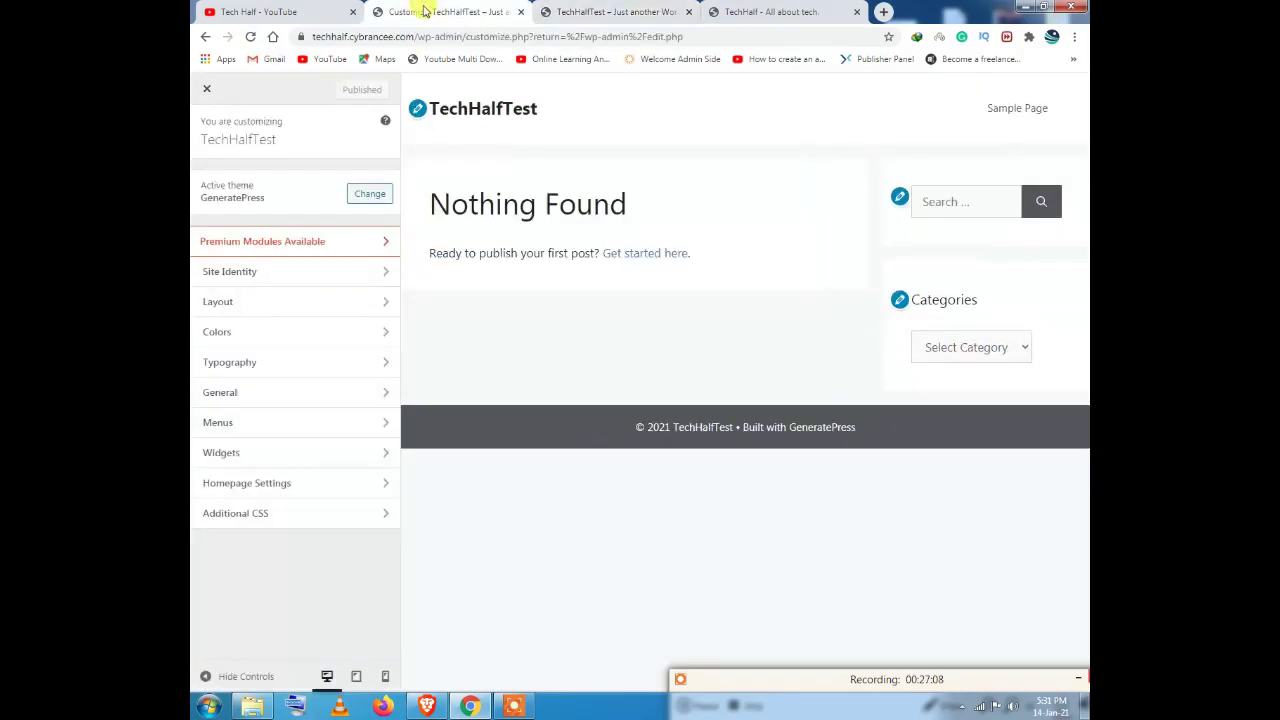
pyautogui.click(202, 102)
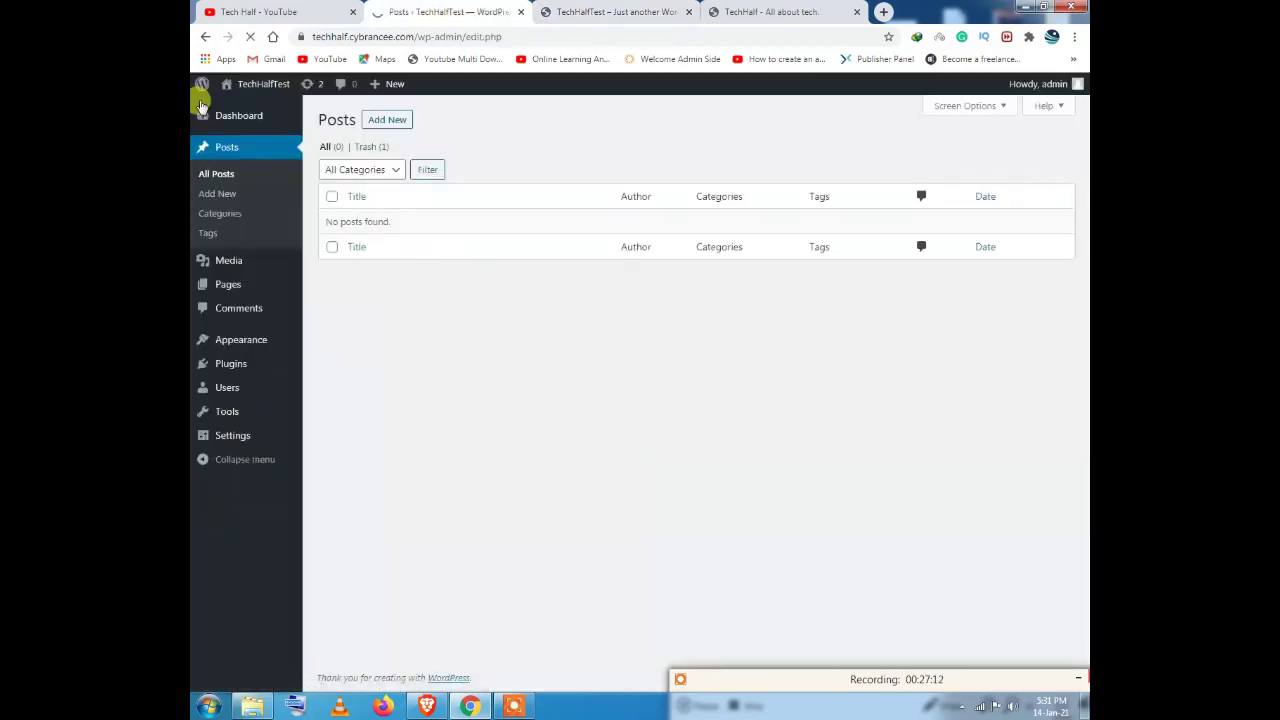
pyautogui.click(387, 124)
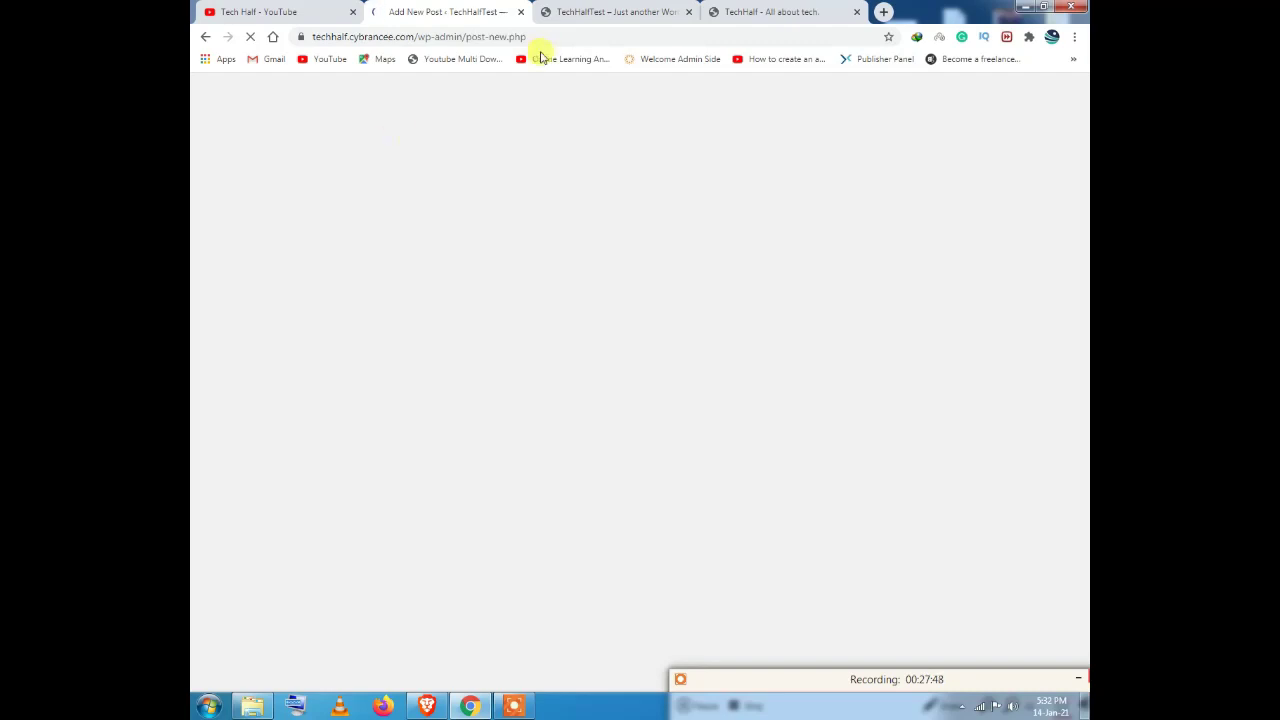
pyautogui.click(545, 12)
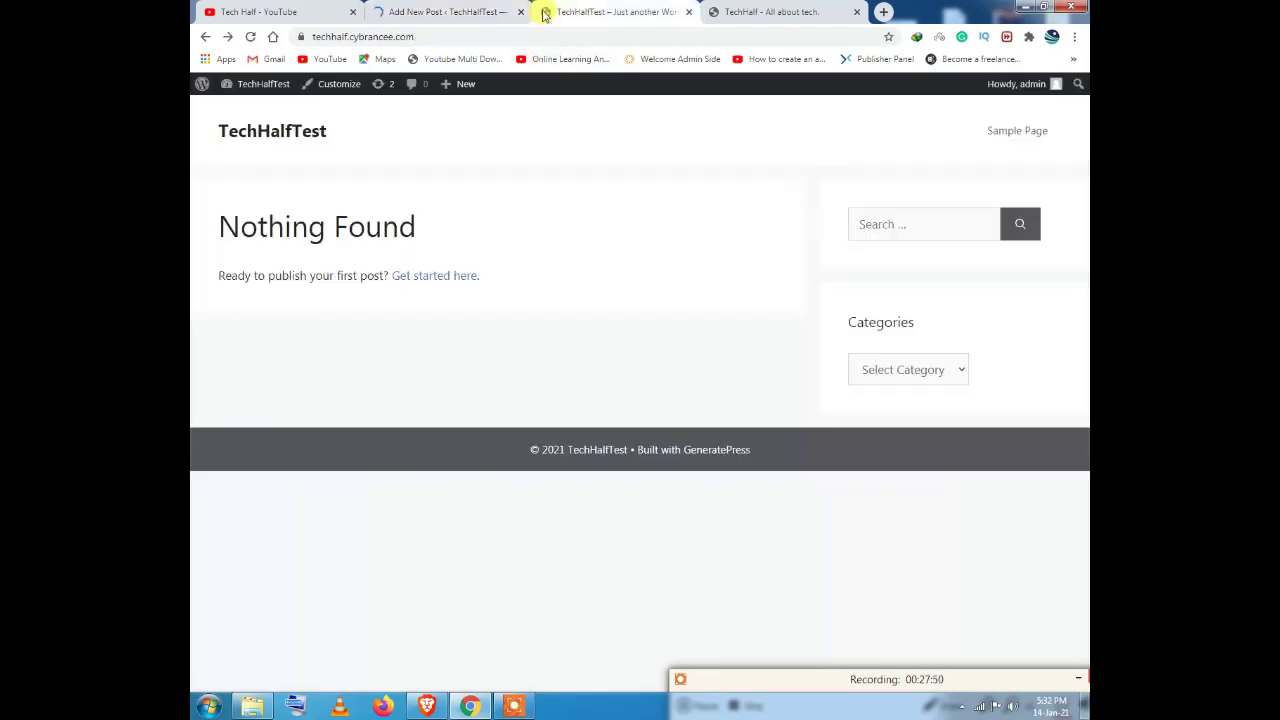
pyautogui.click(505, 12)
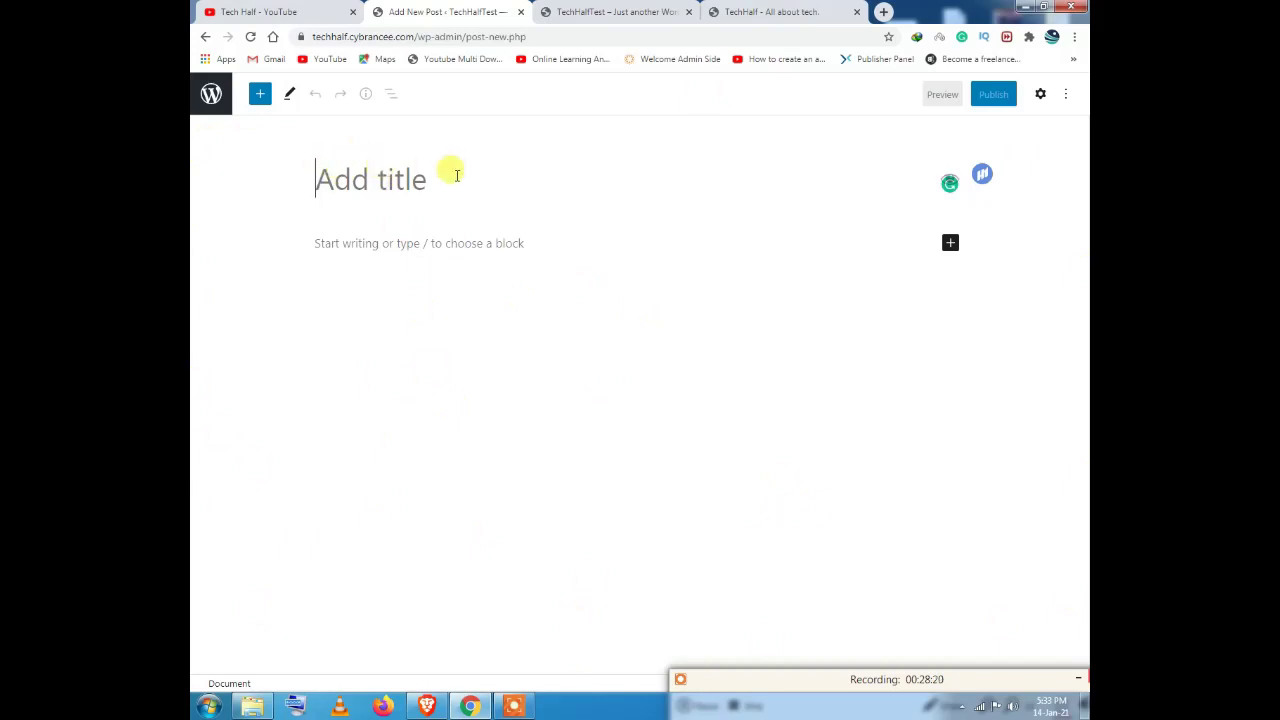
# Step: Copy the title "Earn Money Online as a Kid | Earn Money Quickly Online by Freelancing" from the TechHalf site into the new post's title
pyautogui.click(608, 11)
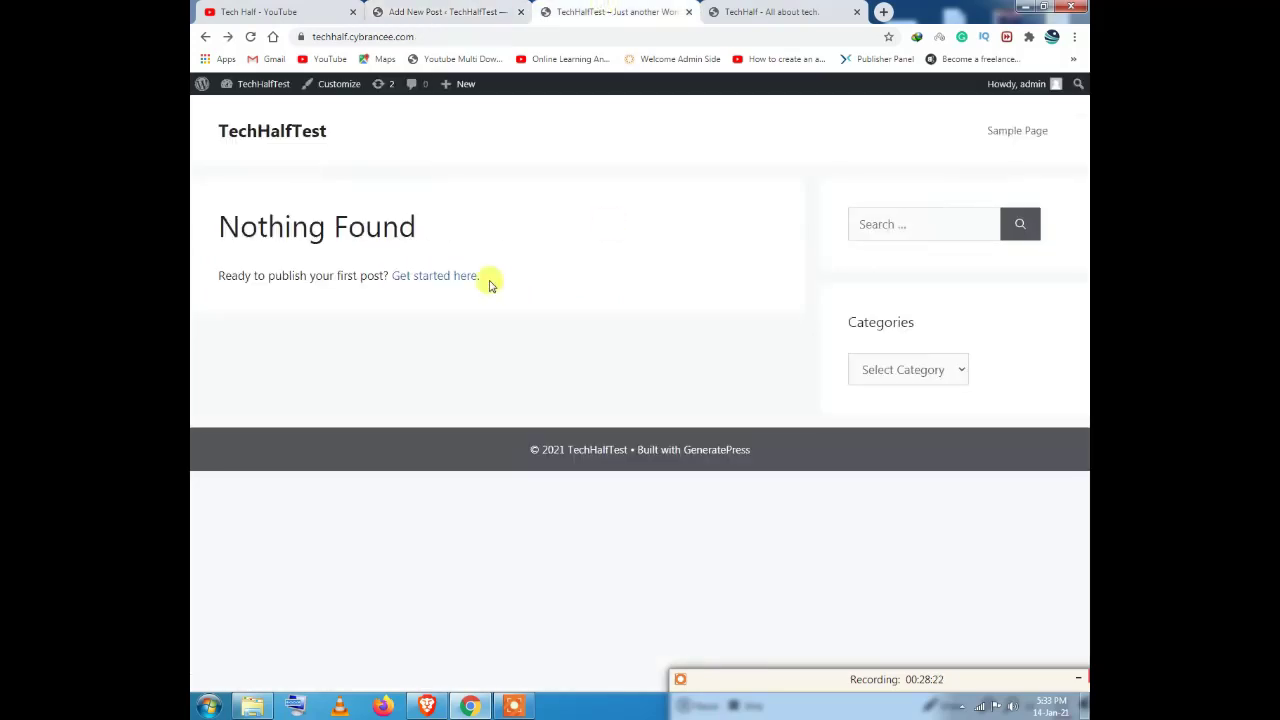
pyautogui.click(770, 11)
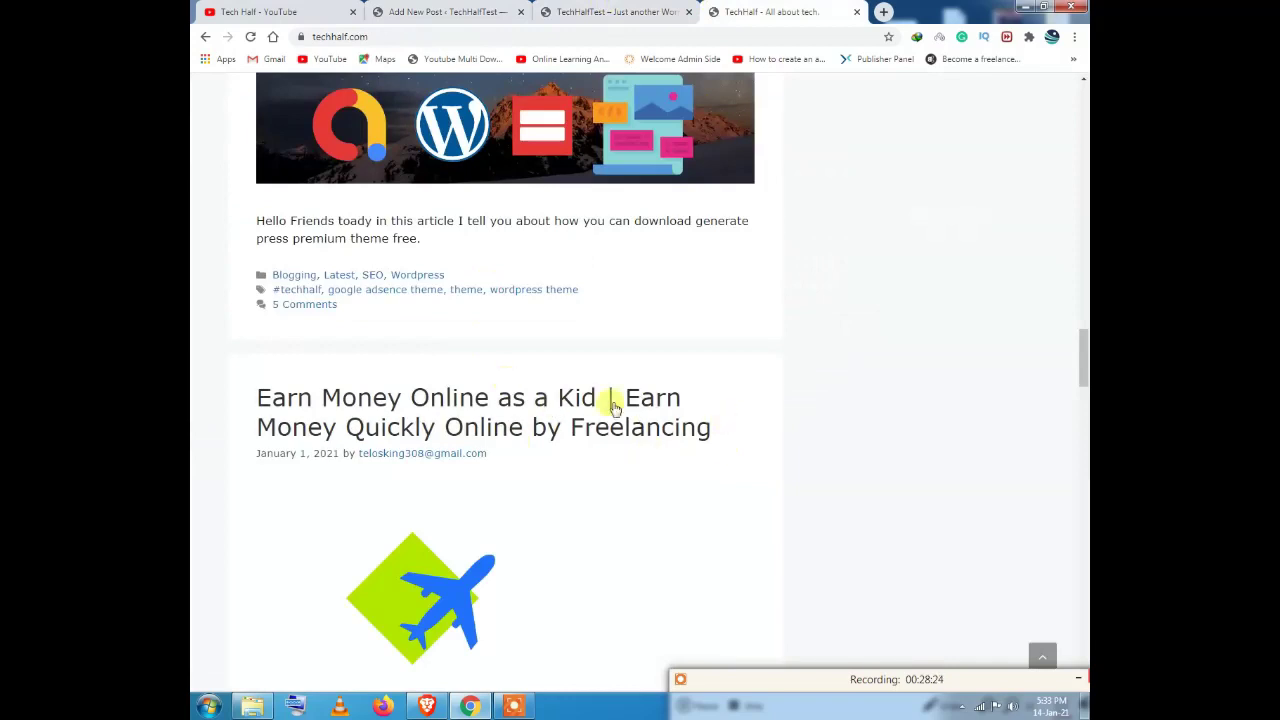
pyautogui.moveTo(725, 436); pyautogui.dragTo(293, 393)
pyautogui.rightClick(407, 397)
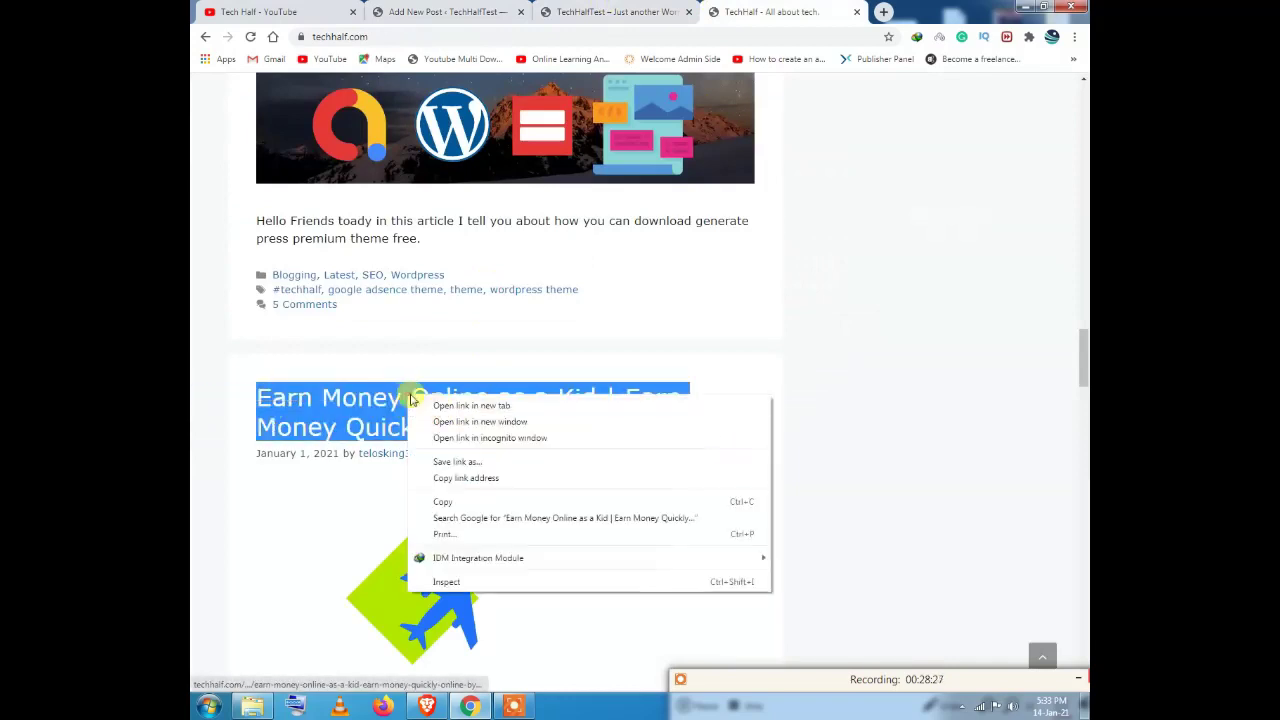
pyautogui.click(460, 502)
pyautogui.click(590, 12)
pyautogui.click(410, 12)
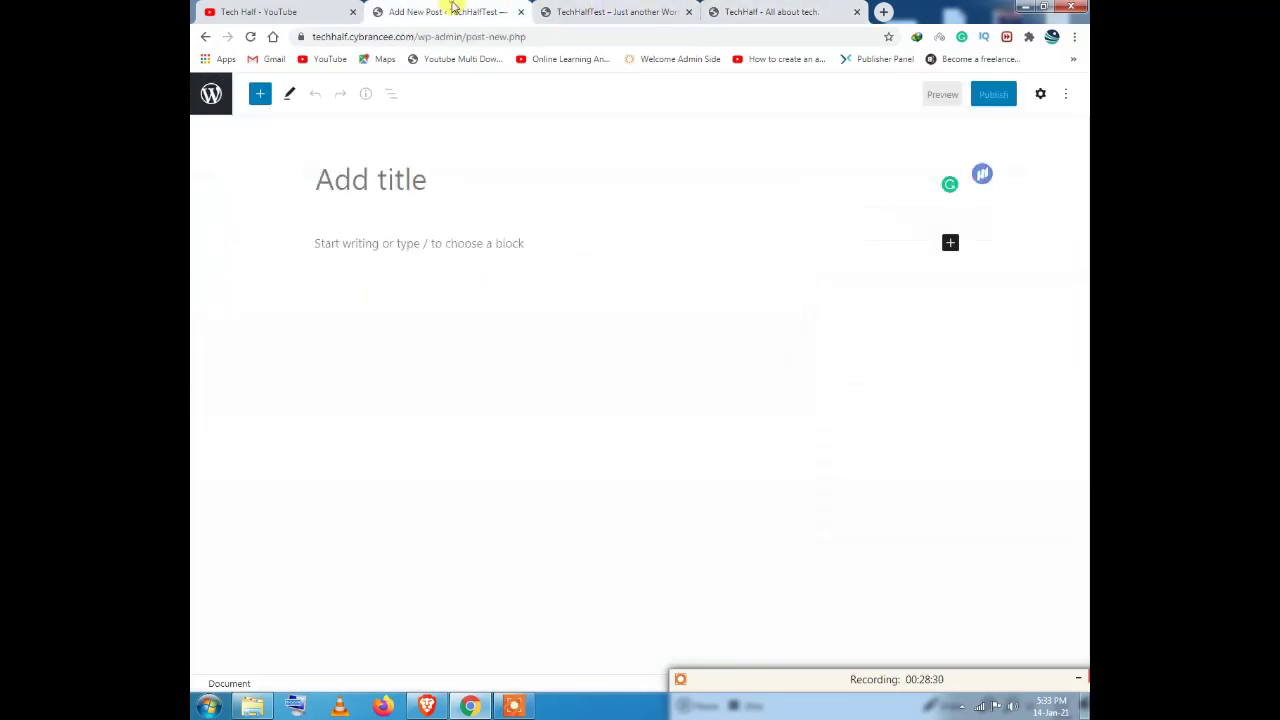
pyautogui.rightClick(366, 178)
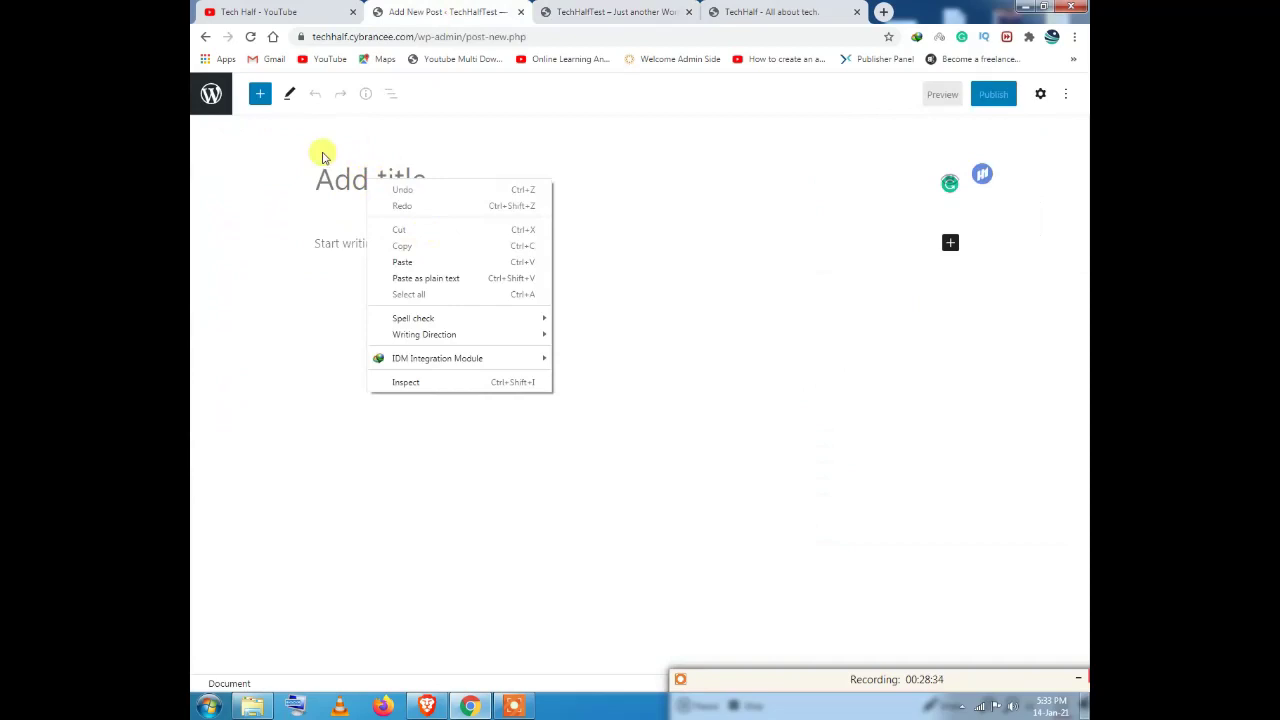
pyautogui.click(400, 261)
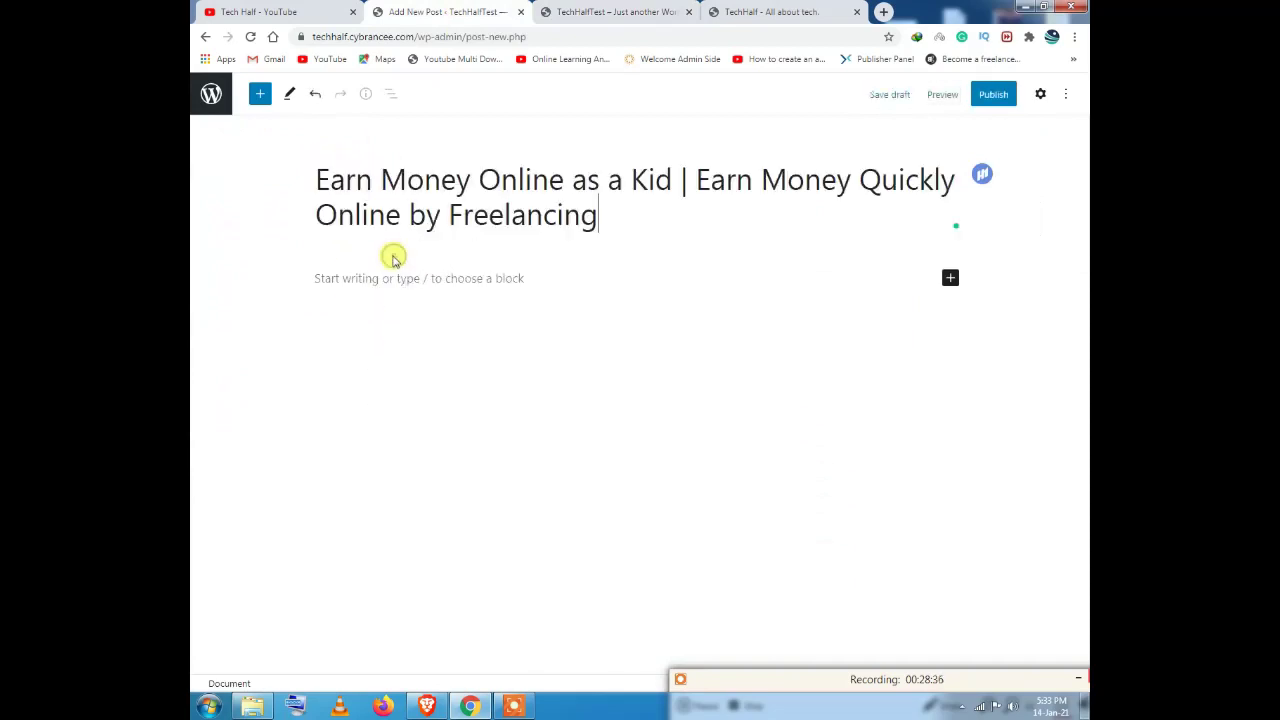
# Step: Place the cursor in the empty post body and check the block types available to add
pyautogui.moveTo(612, 212); pyautogui.dragTo(318, 178)
pyautogui.click(342, 275)
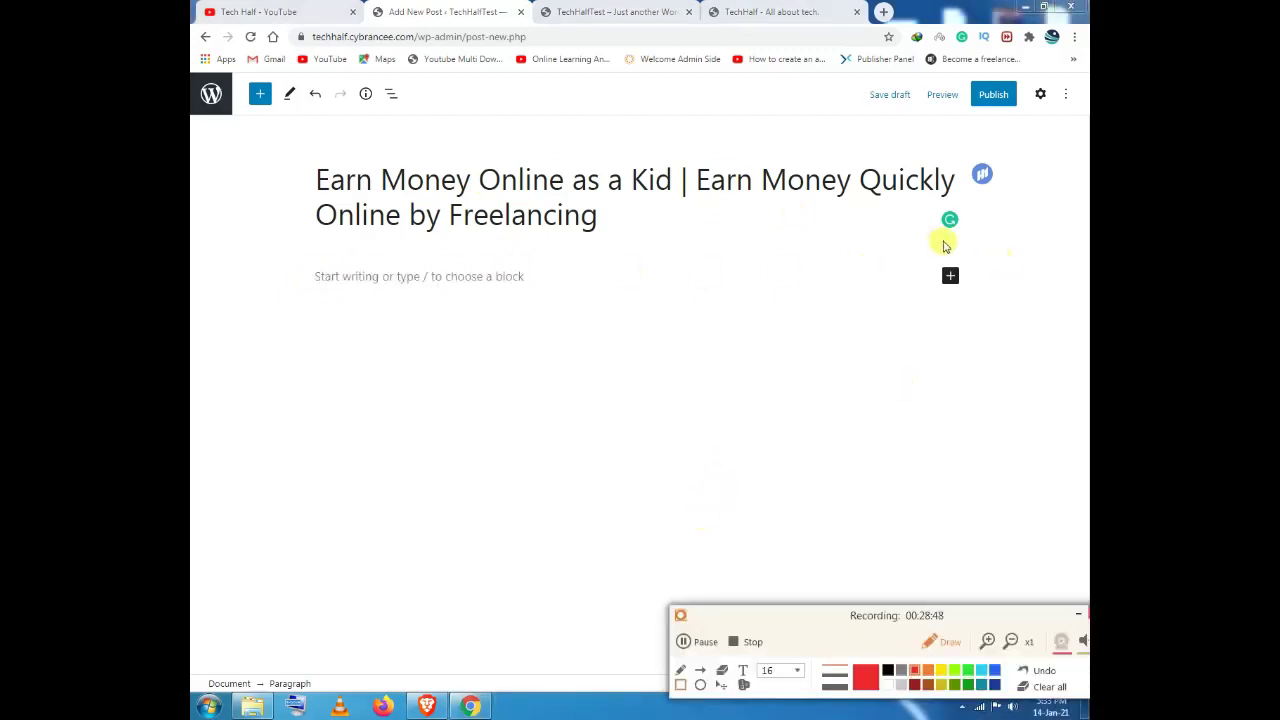
pyautogui.moveTo(922, 238); pyautogui.dragTo(983, 319)
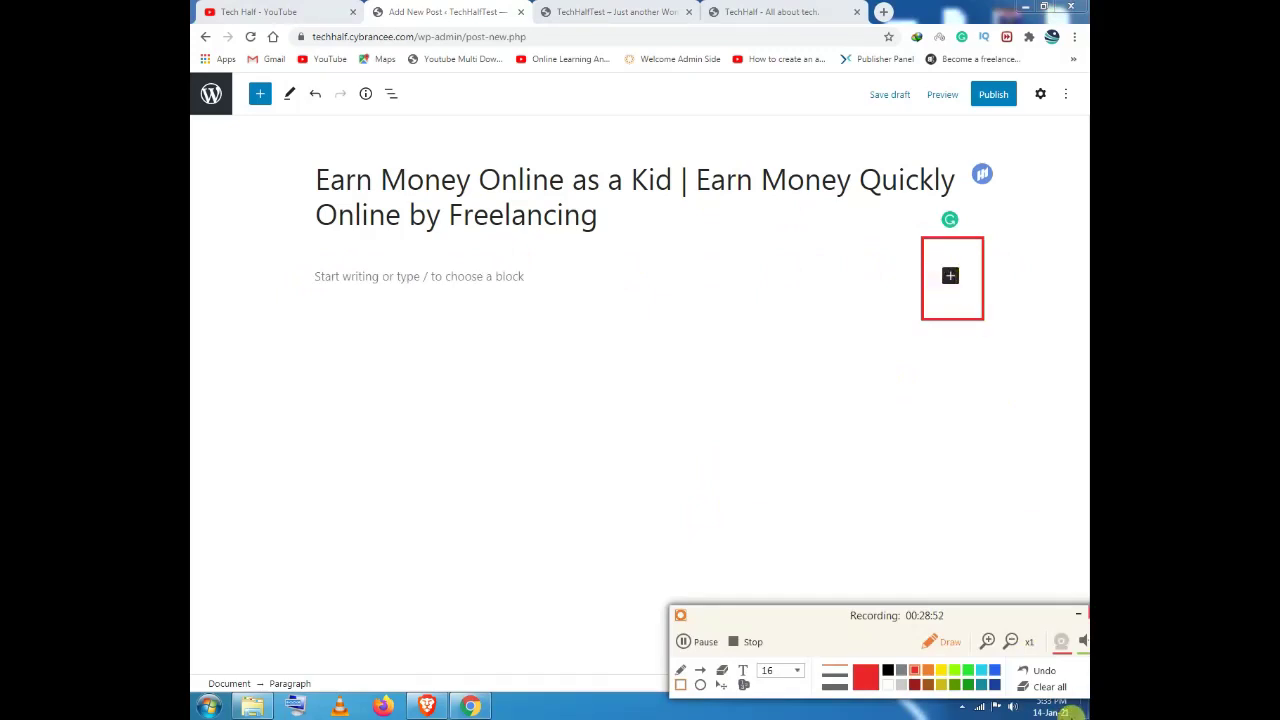
pyautogui.click(1060, 688)
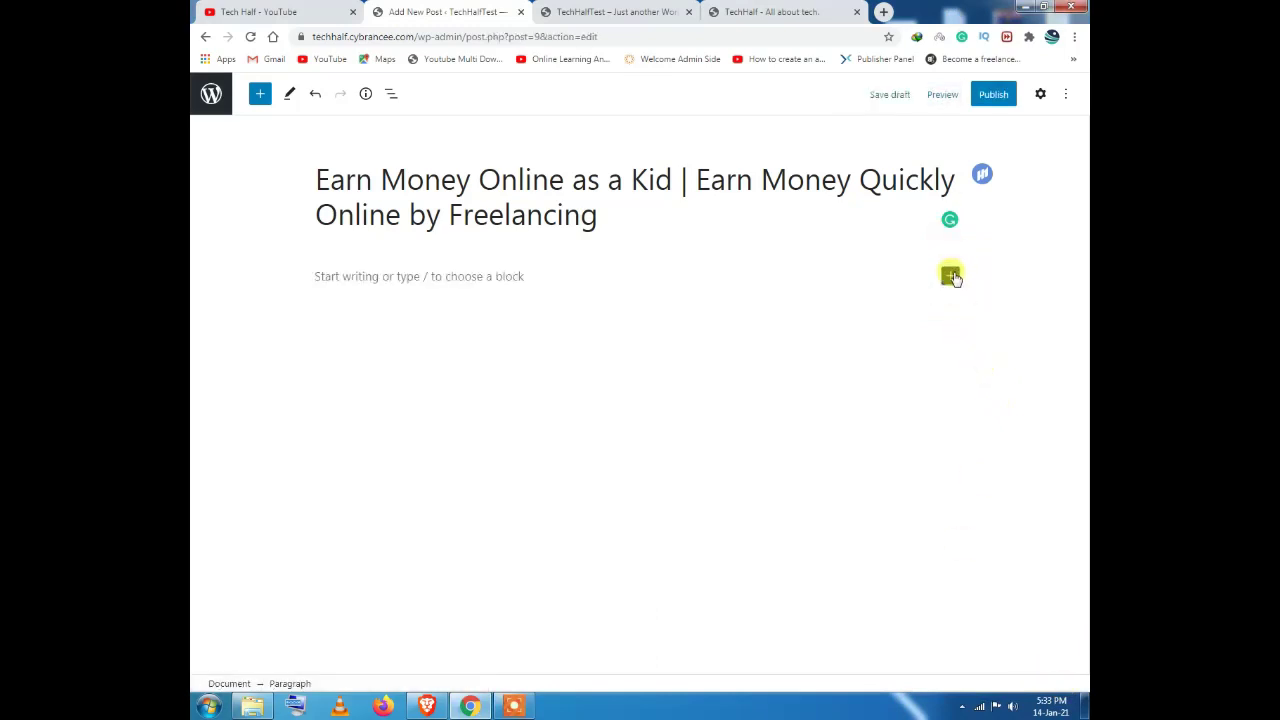
pyautogui.click(951, 277)
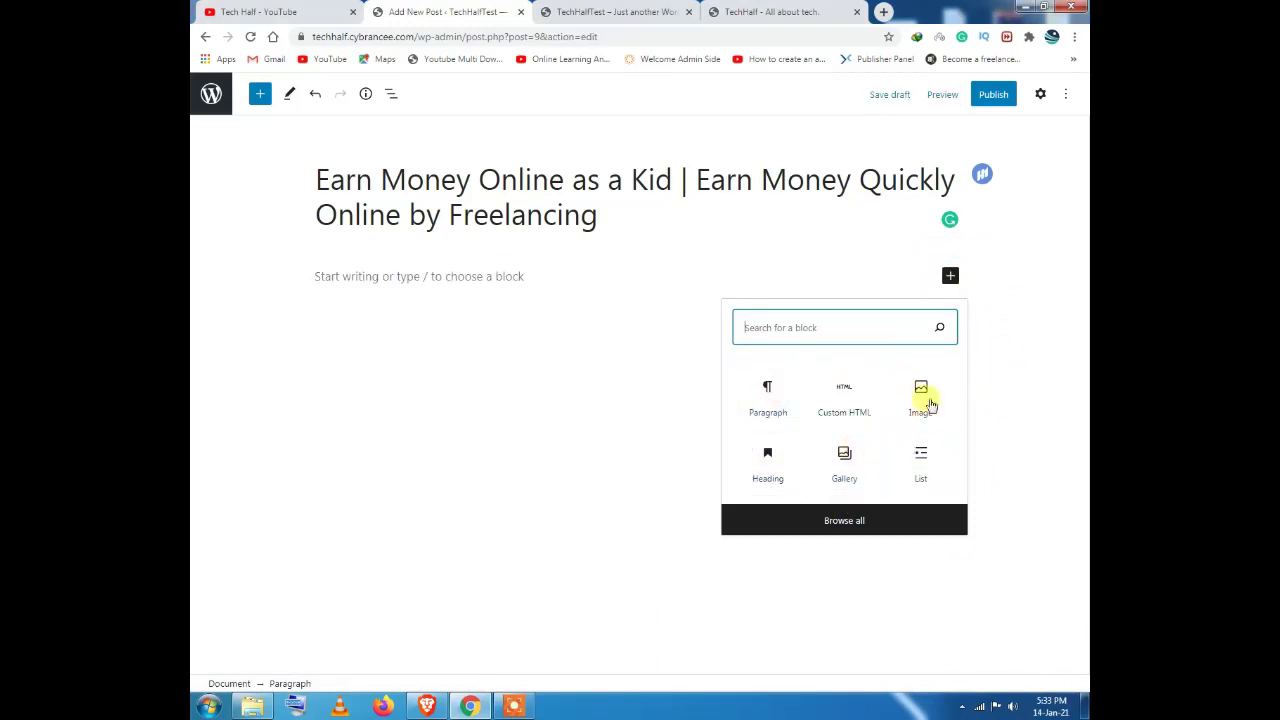
pyautogui.click(620, 272)
# Step: Open the TechHalf article "Earn Money Online as a Kid | Earn Money Quickly Online by Freelancing" from the site's home page
pyautogui.click(717, 10)
pyautogui.scroll(-1, 557, 306)
pyautogui.scroll(2, 562, 314)
pyautogui.scroll(3, 563, 314)
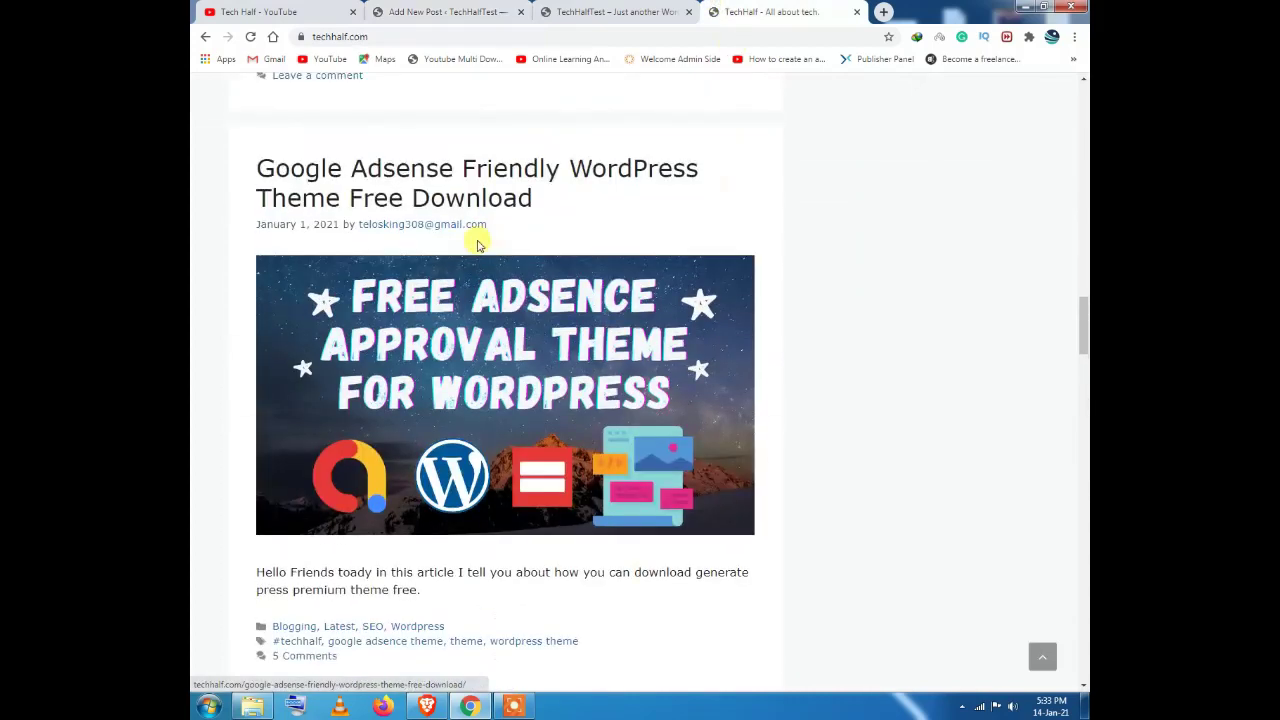
pyautogui.moveTo(451, 195); pyautogui.dragTo(772, 255)
pyautogui.scroll(-2, 567, 374)
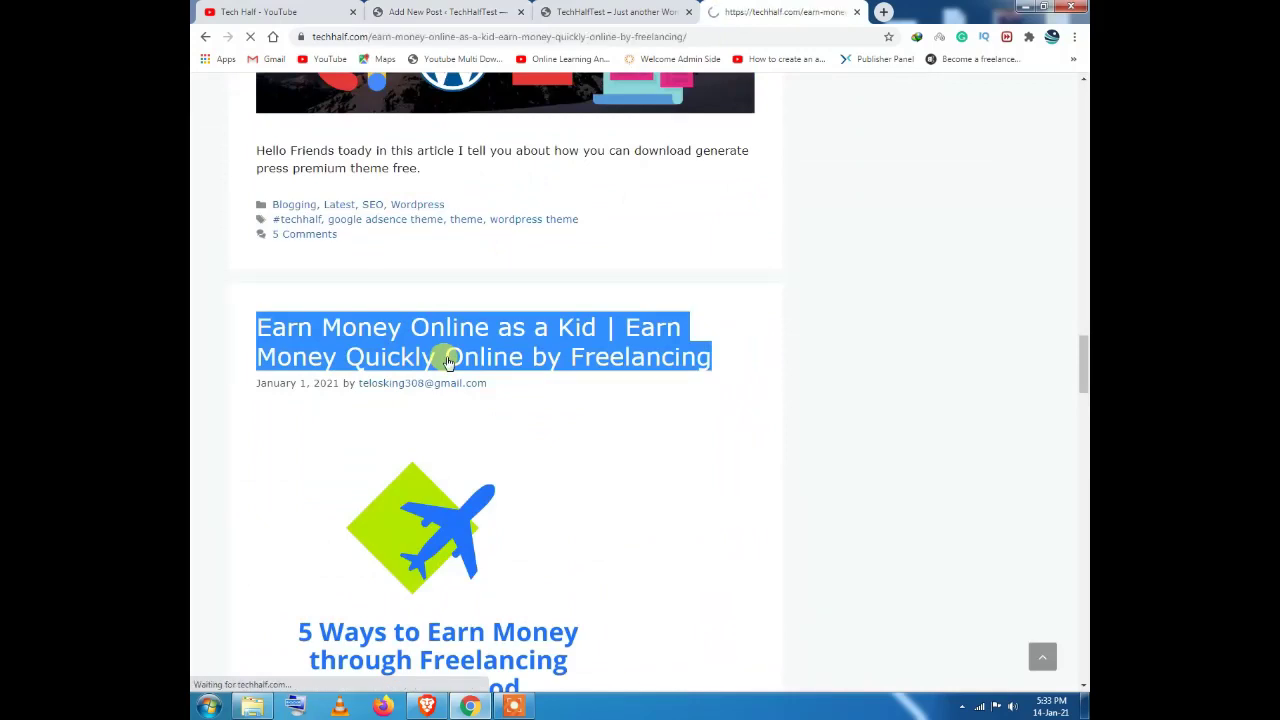
pyautogui.scroll(-5, 477, 347)
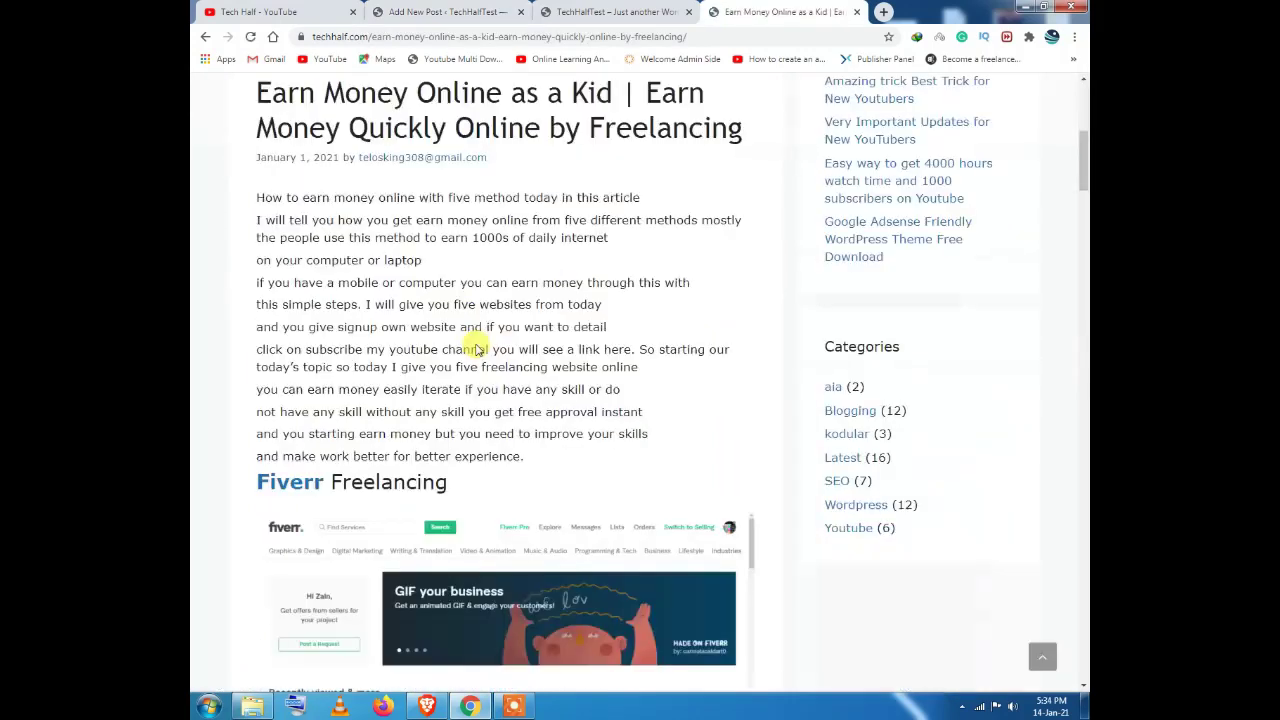
# Step: Save the article's featured image to the Desktop as 5-Ways-to-Earn-Money-through-Freelancing-2021-Method.png
pyautogui.scroll(5, 413, 287)
pyautogui.rightClick(405, 325)
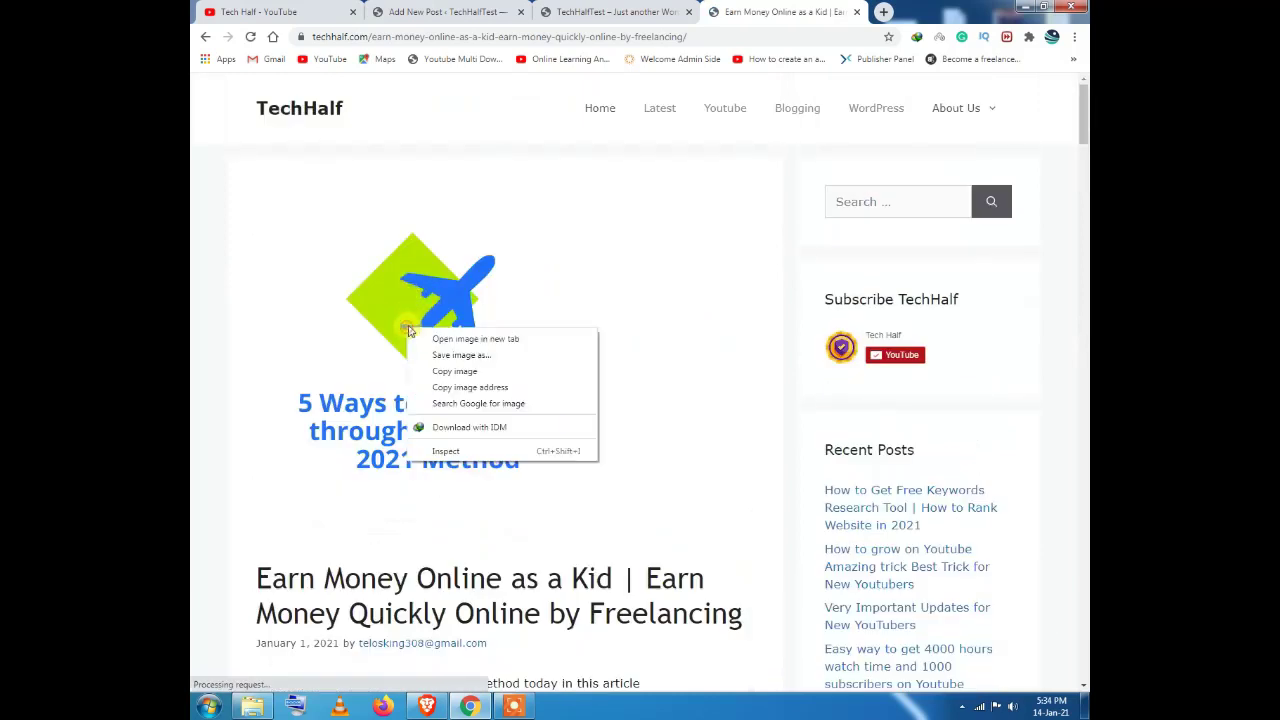
pyautogui.click(452, 356)
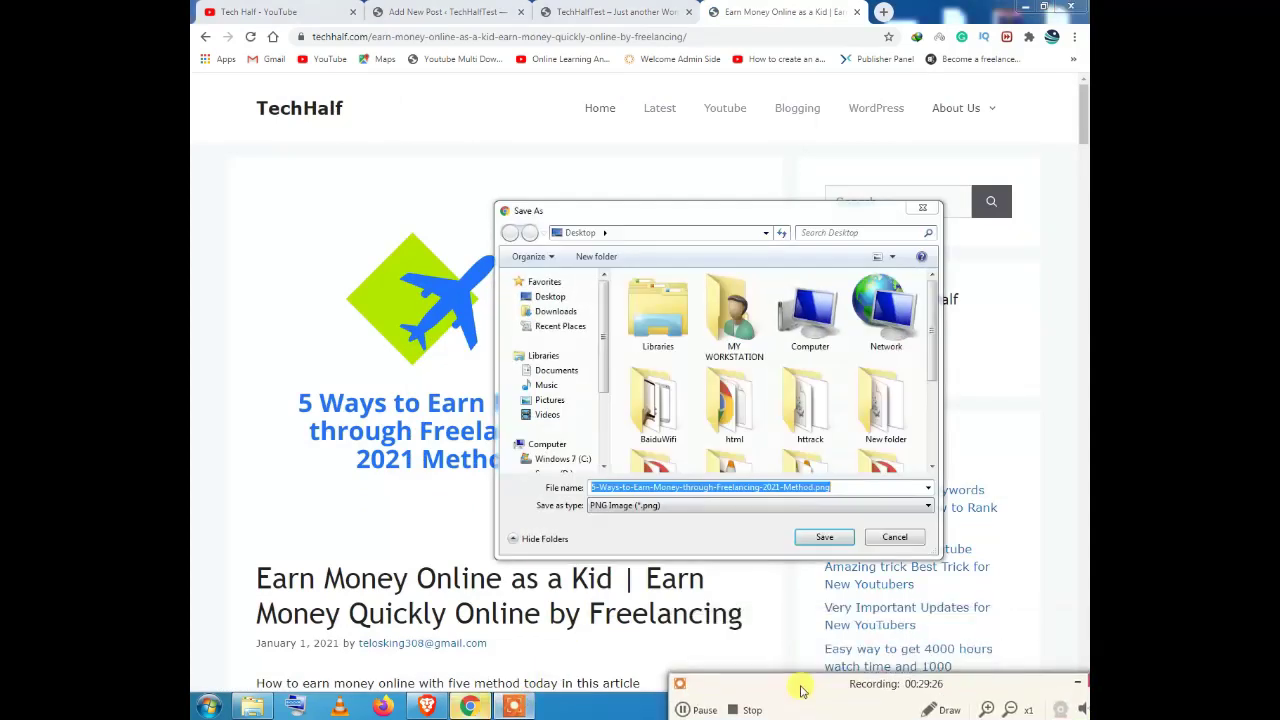
pyautogui.click(540, 296)
pyautogui.click(826, 536)
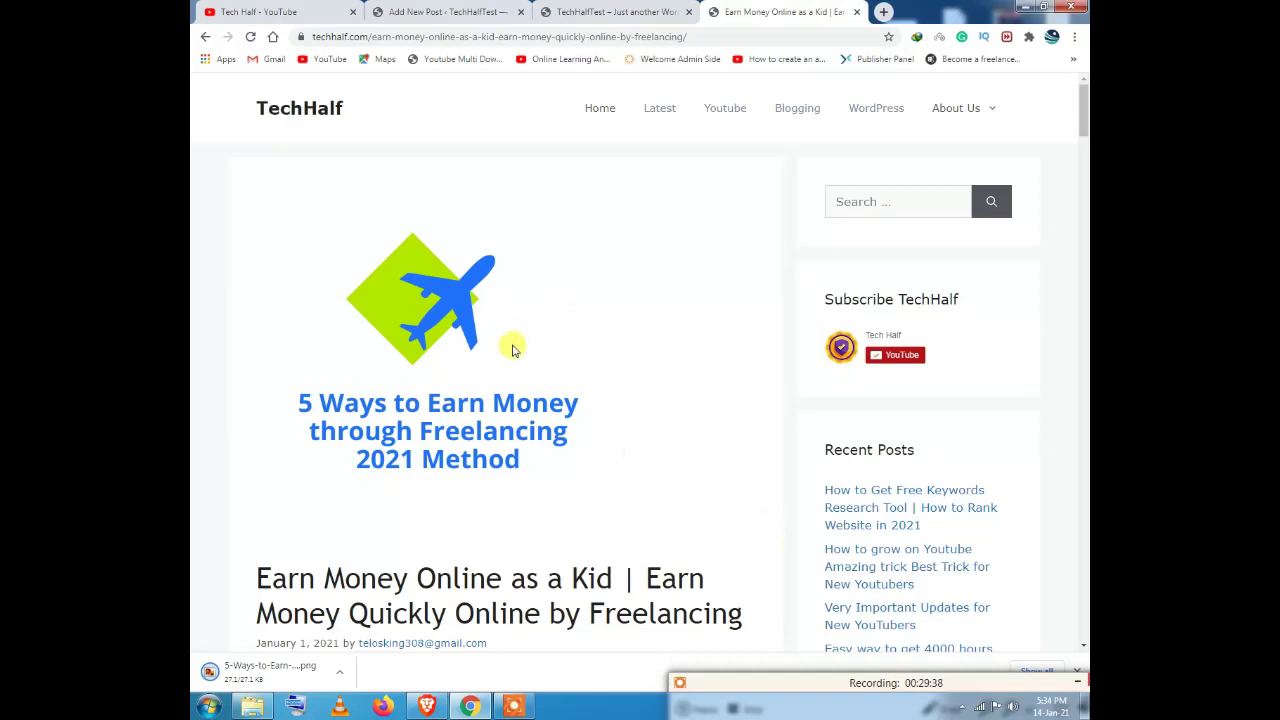
# Step: Look through the article to see how its headings, images and text sections are laid out
pyautogui.scroll(-9, 534, 352)
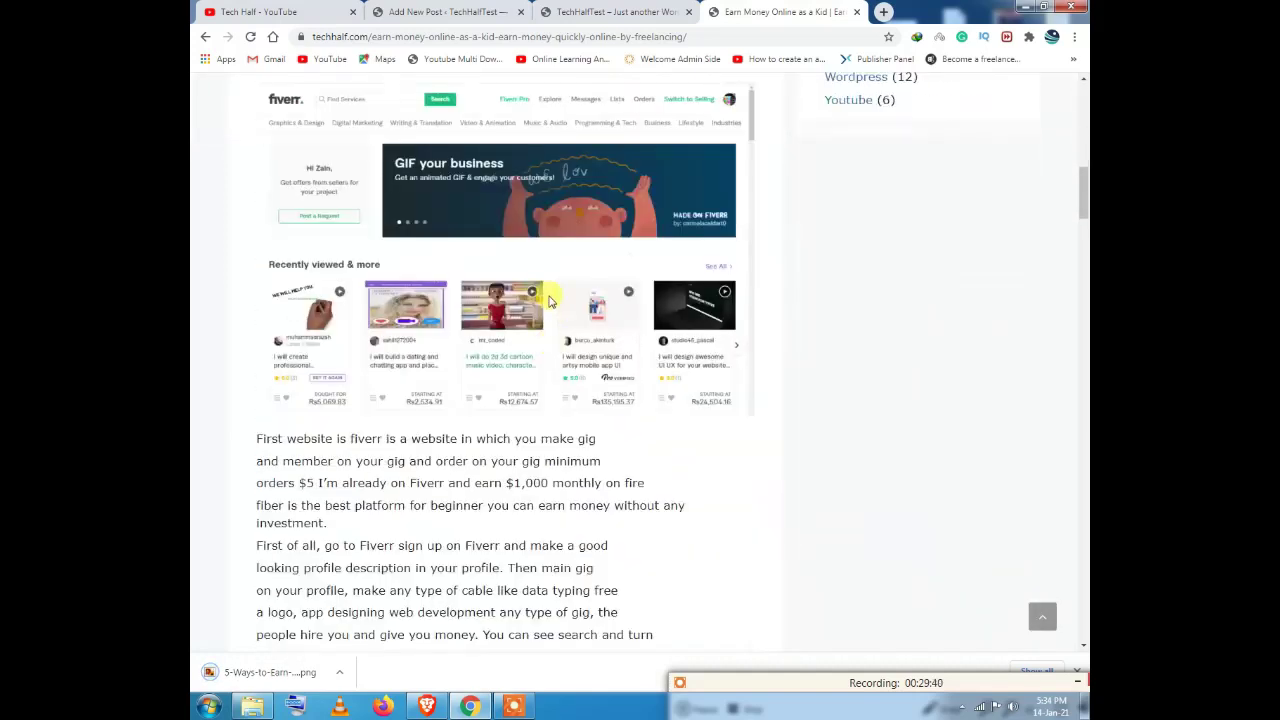
pyautogui.scroll(-4, 548, 302)
pyautogui.scroll(12, 549, 305)
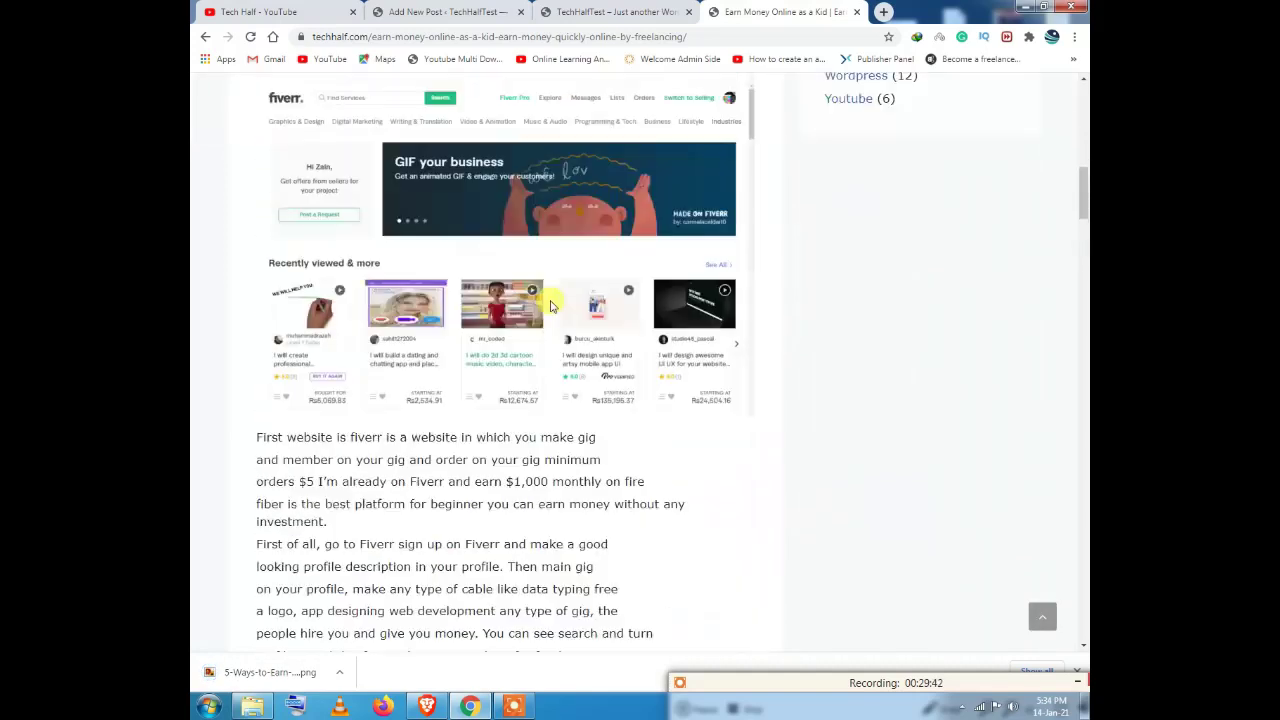
pyautogui.scroll(2, 550, 305)
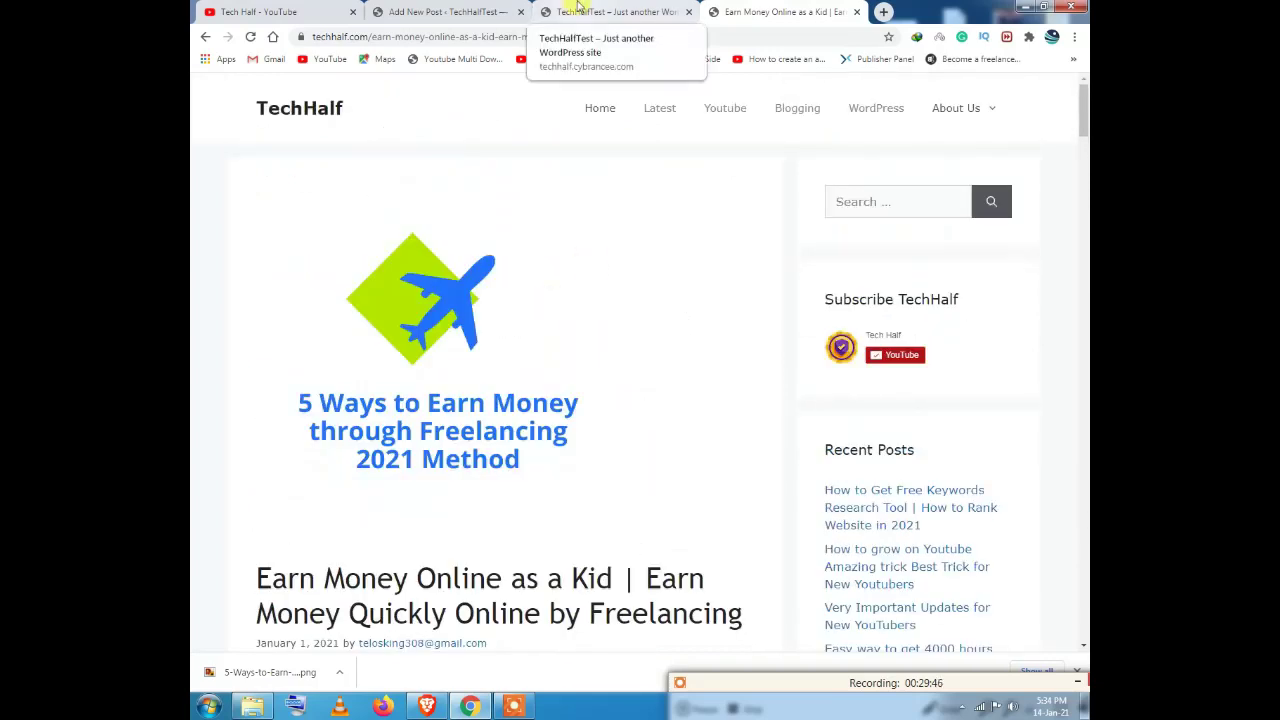
pyautogui.scroll(-15, 566, 291)
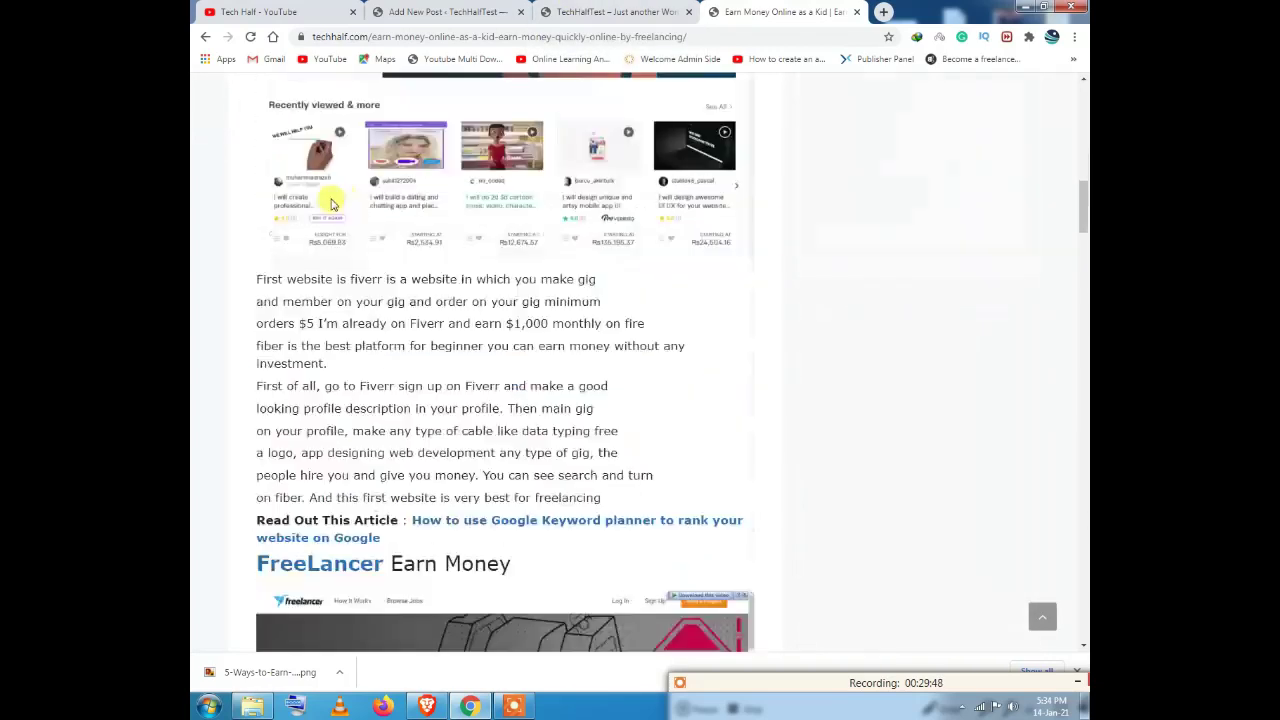
pyautogui.scroll(-3, 348, 229)
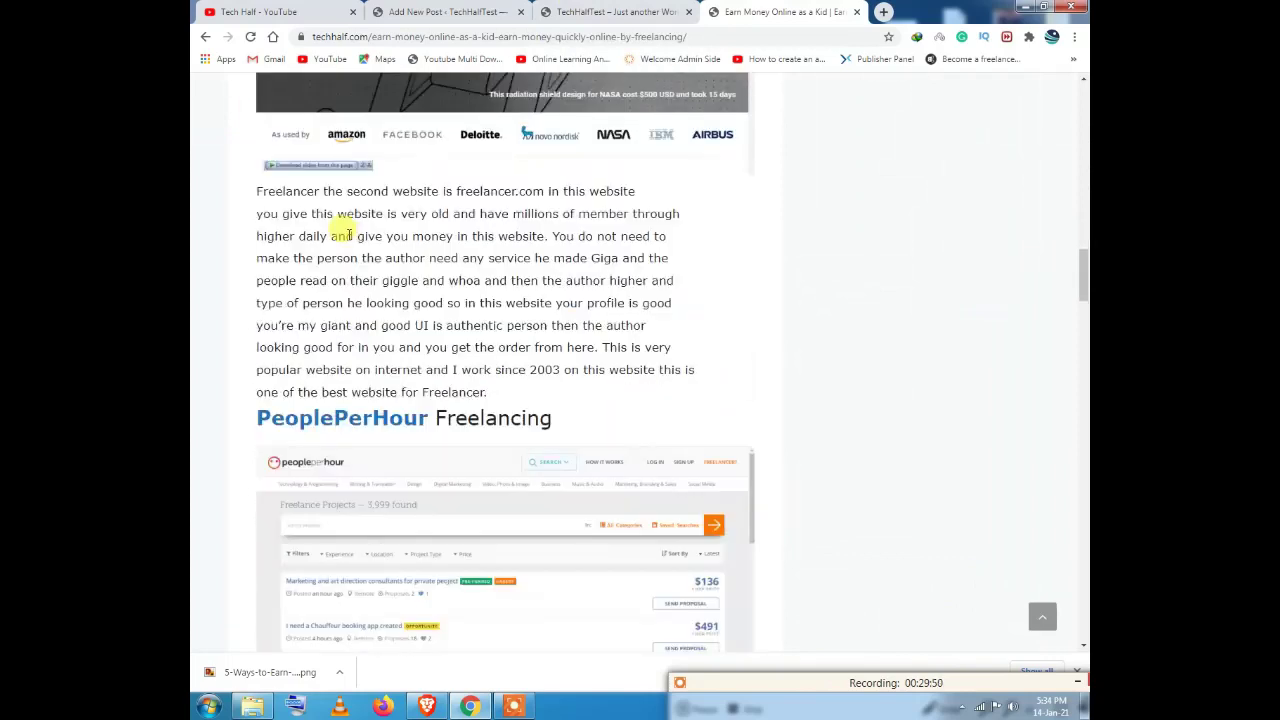
pyautogui.scroll(-7, 340, 240)
pyautogui.scroll(9, 325, 277)
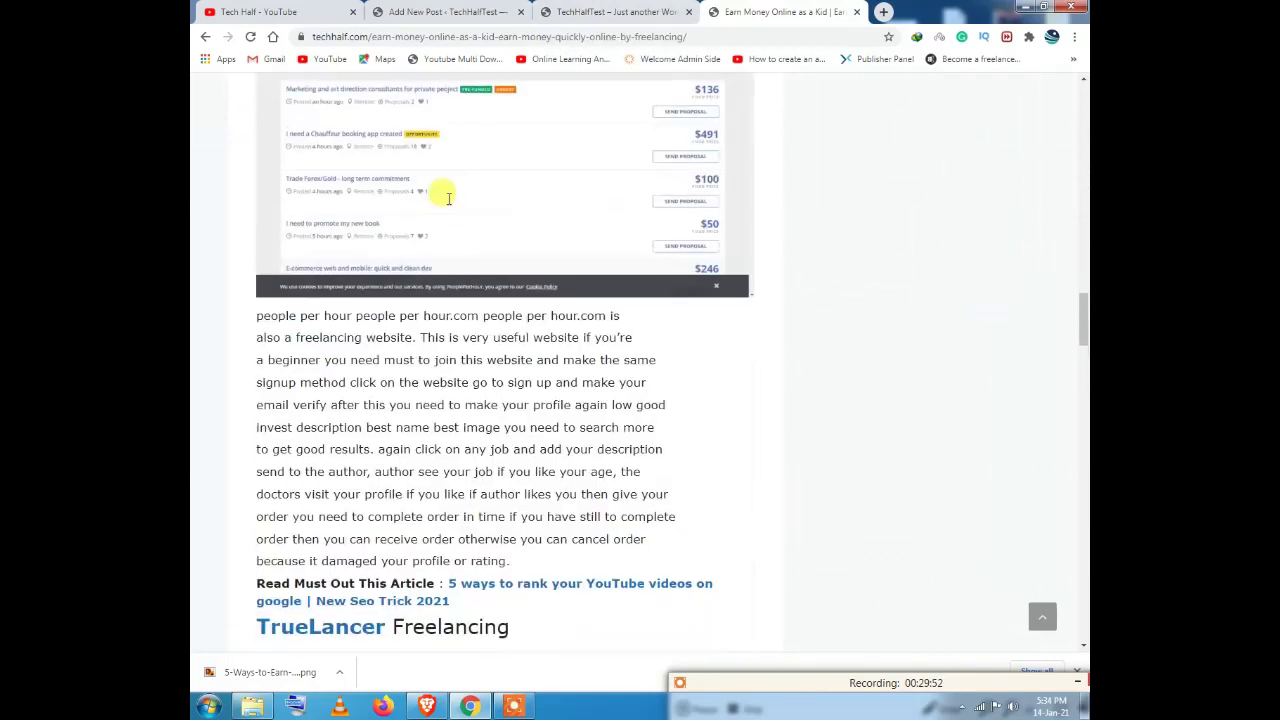
pyautogui.scroll(18, 445, 198)
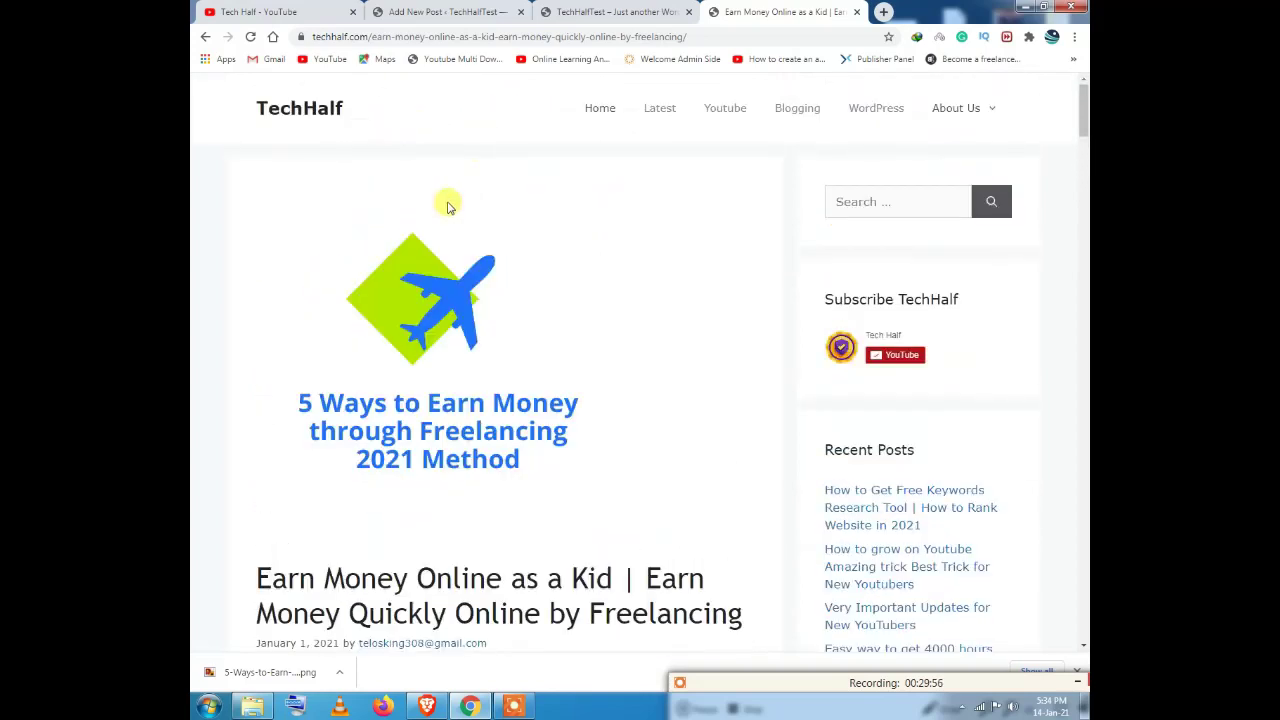
# Step: Return to the new post and add an Image block to its empty body
pyautogui.click(606, 10)
pyautogui.click(725, 10)
pyautogui.click(427, 10)
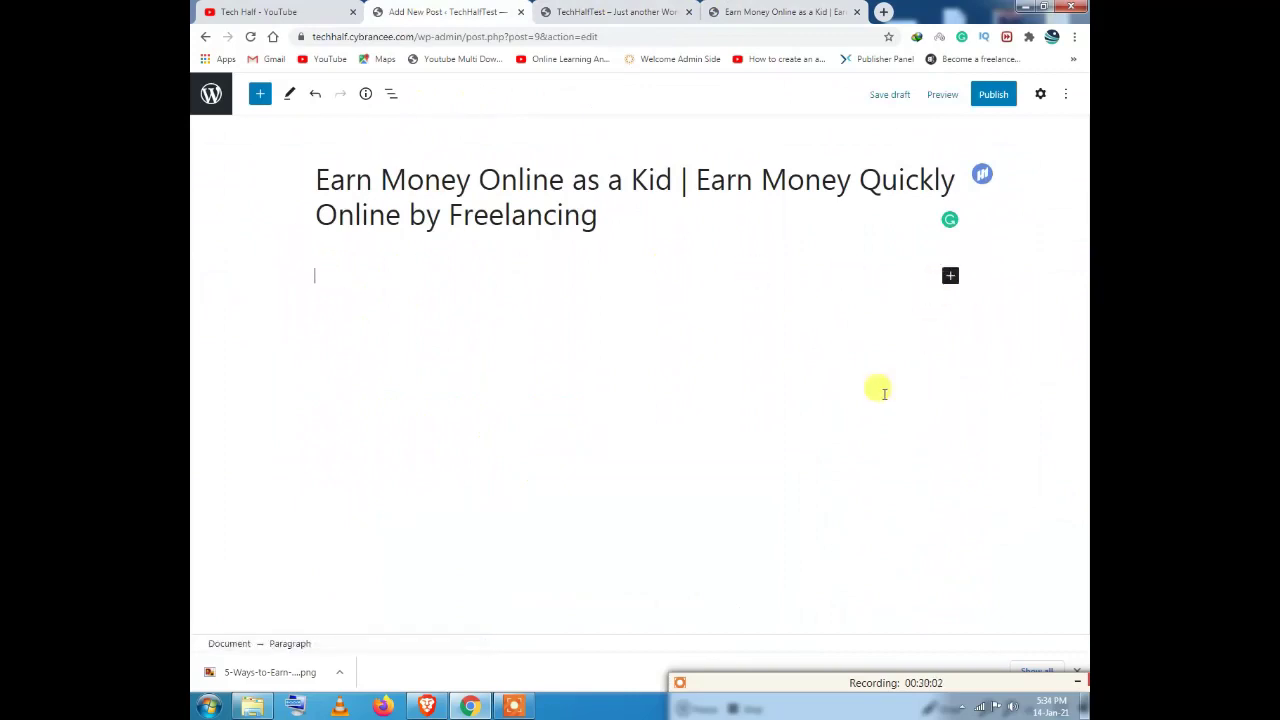
pyautogui.click(949, 275)
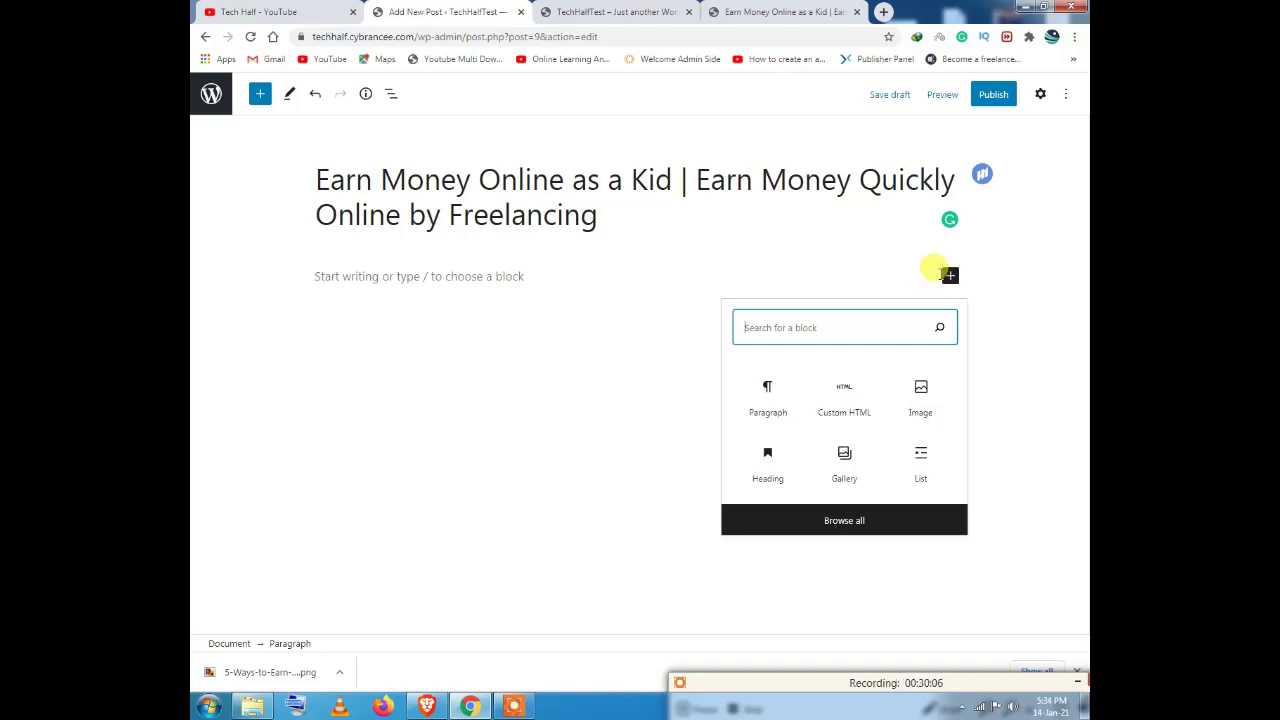
pyautogui.click(930, 393)
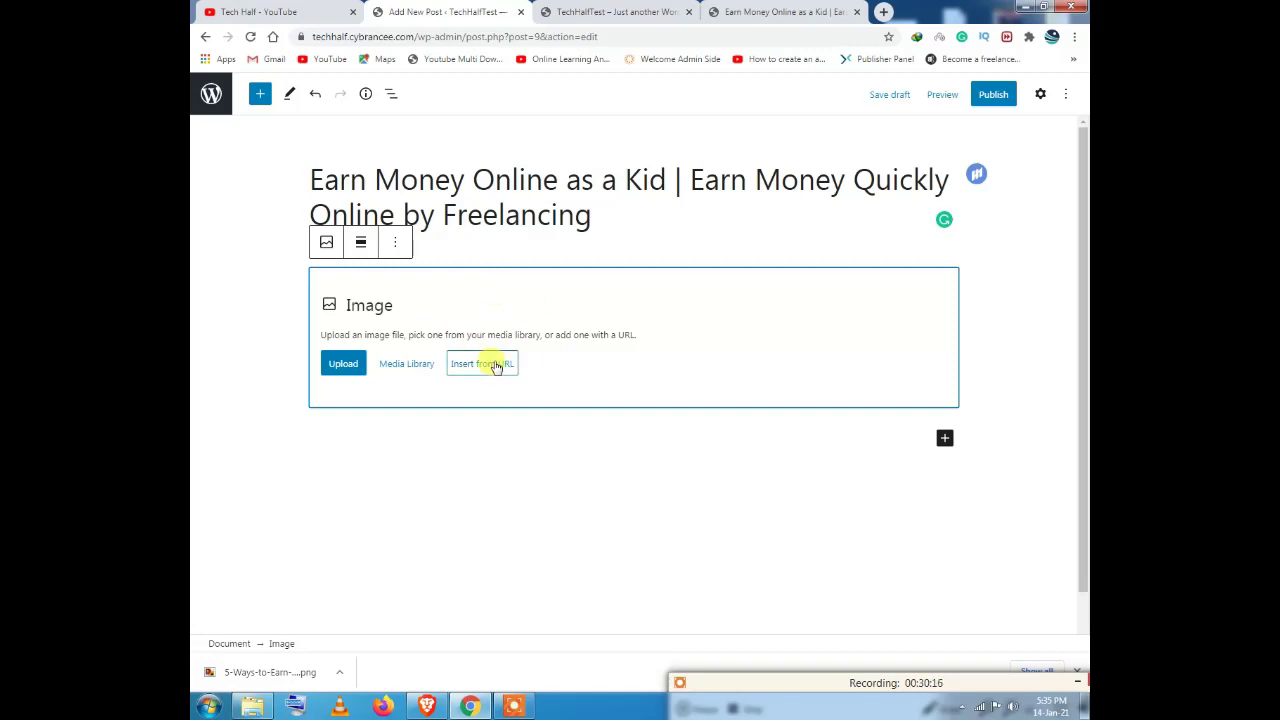
# Step: Copy the address of the TechHalf article's featured image and open it in a new browser tab
pyautogui.click(730, 11)
pyautogui.rightClick(477, 367)
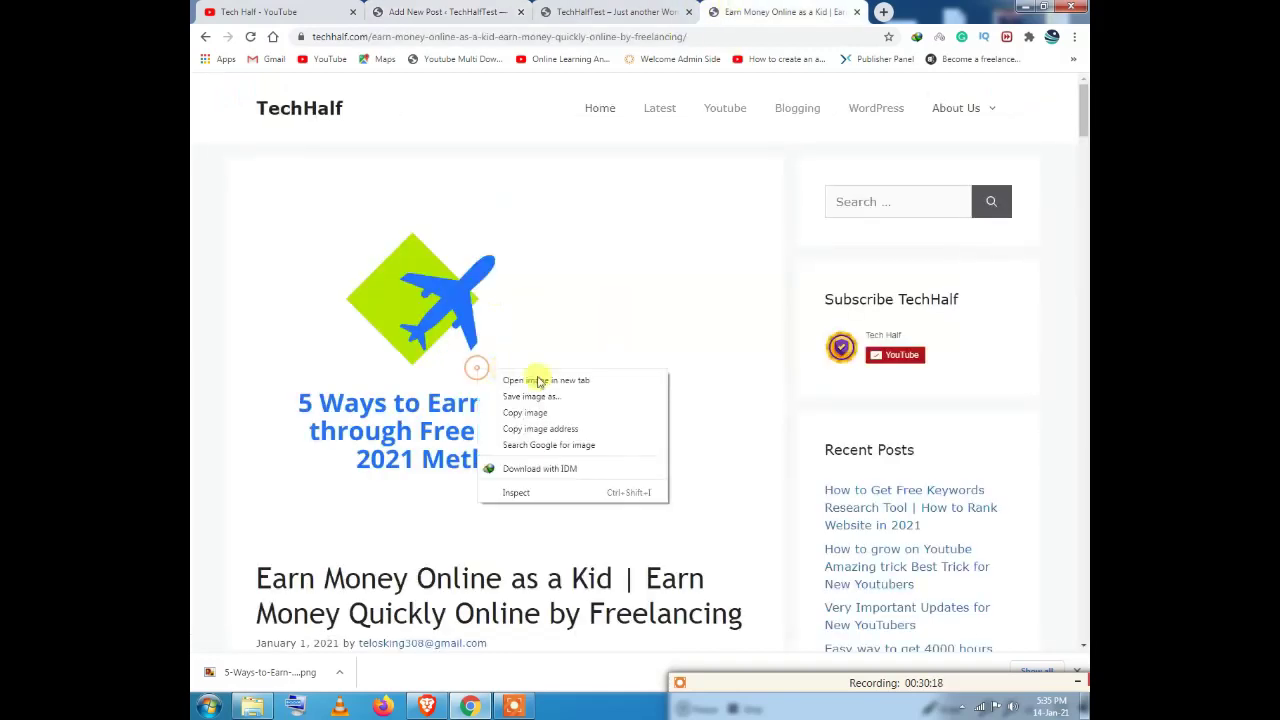
pyautogui.click(540, 428)
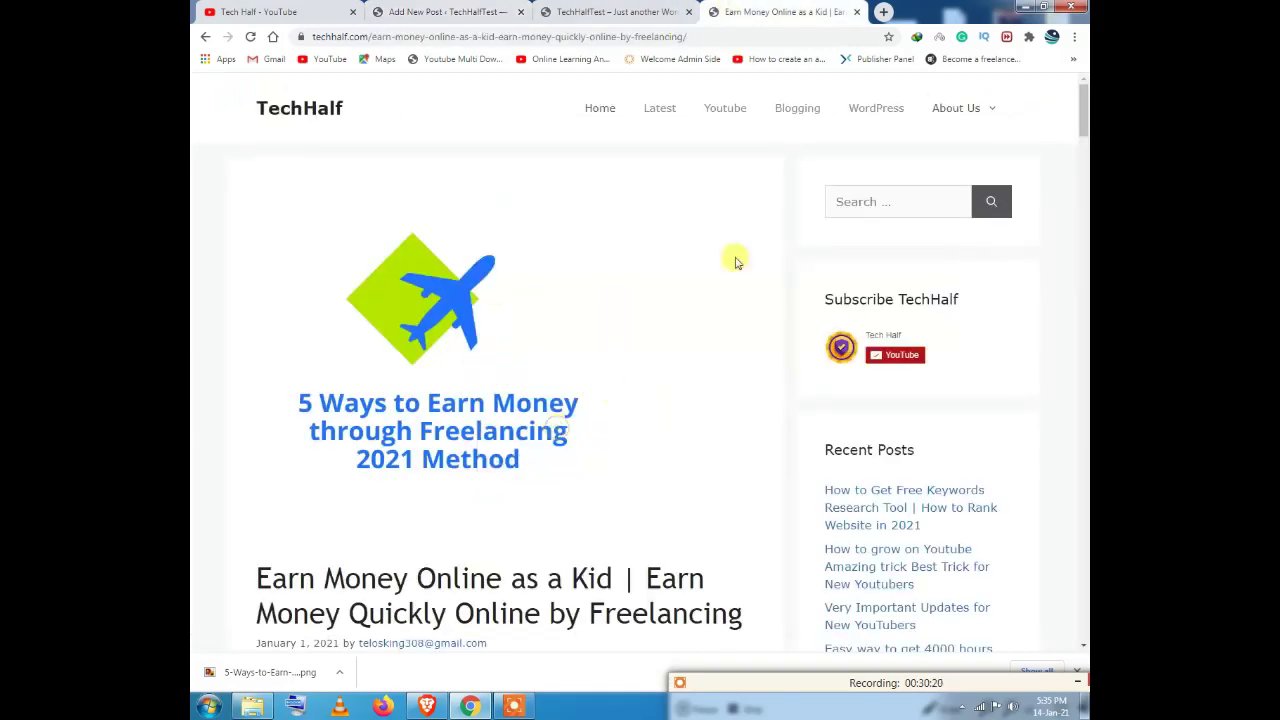
pyautogui.click(885, 9)
pyautogui.hotkey('ctrl', 'v')
pyautogui.press('Return')
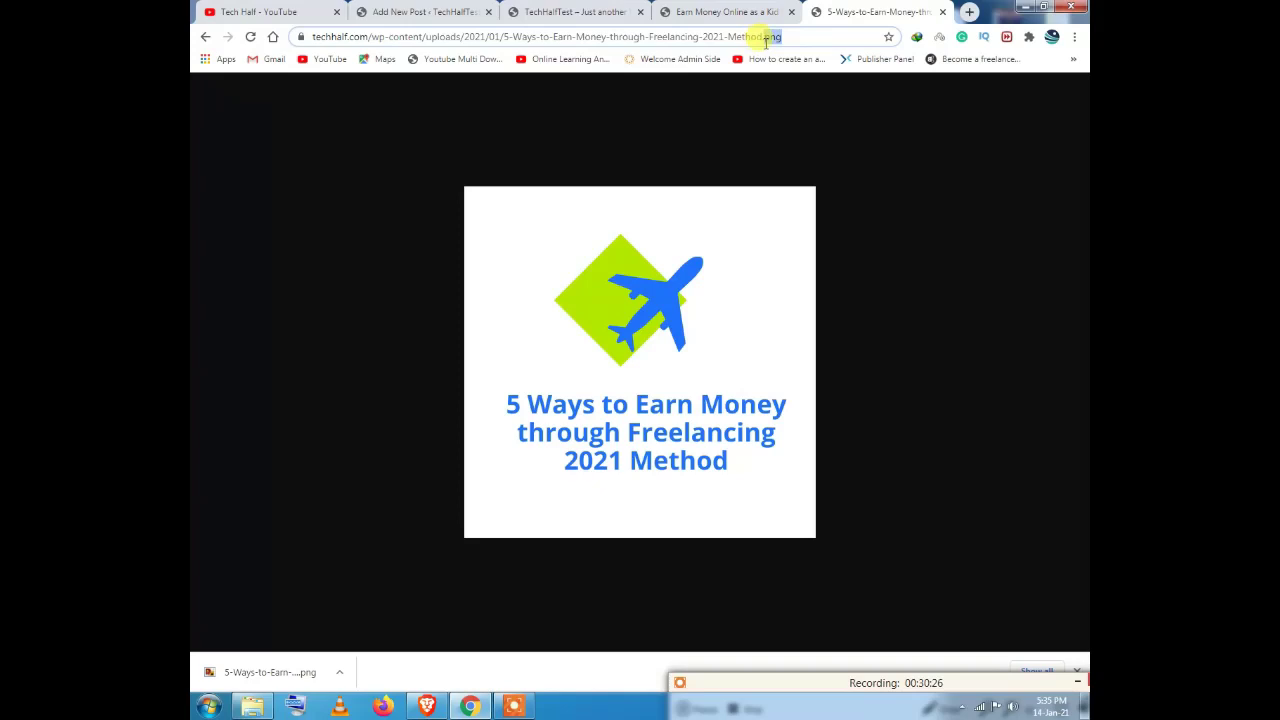
# Step: Examine the image's full address including the .png ending, close the image tab, and return to the post's Image block
pyautogui.moveTo(763, 41); pyautogui.dragTo(765, 43)
pyautogui.moveTo(844, 38); pyautogui.dragTo(320, 38)
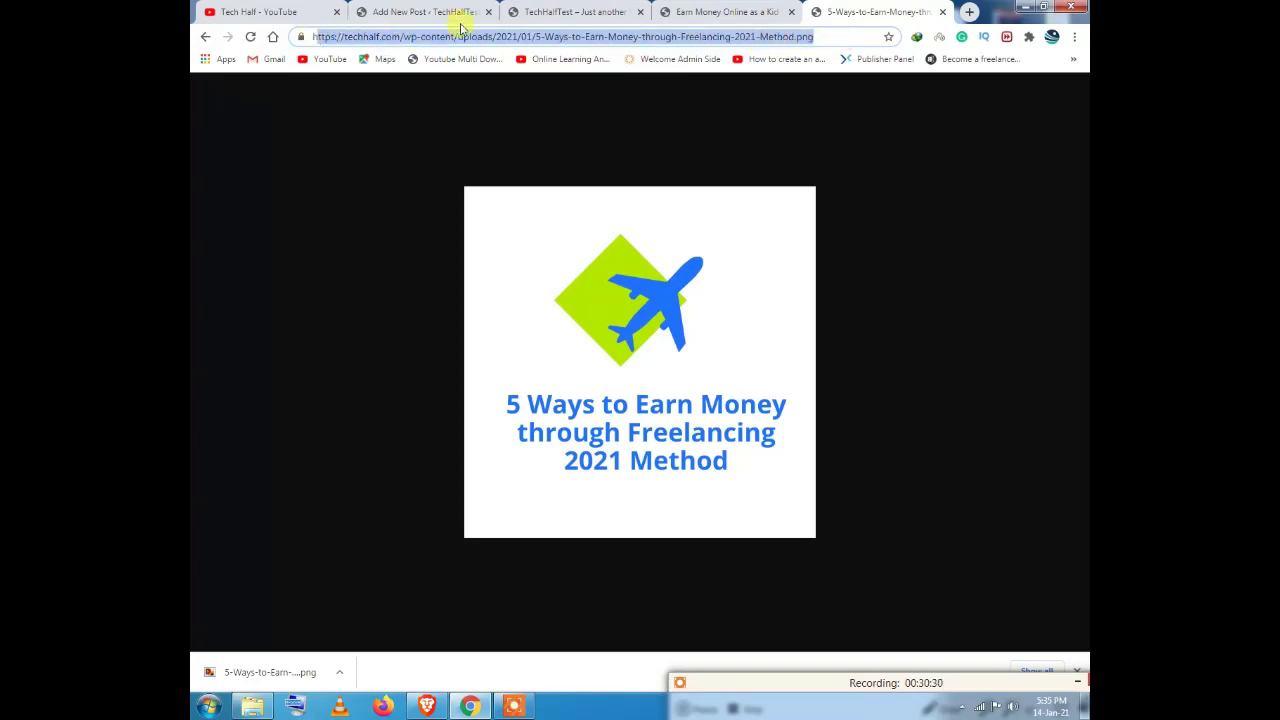
pyautogui.click(940, 12)
pyautogui.click(623, 11)
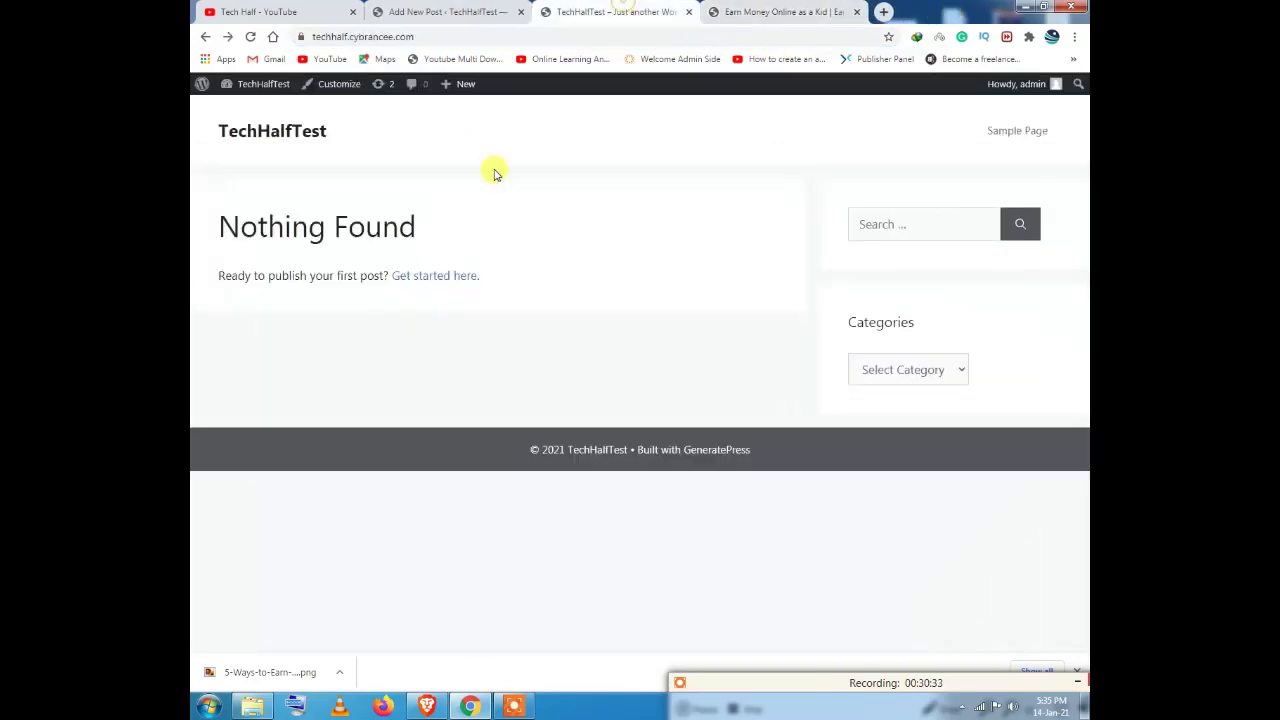
pyautogui.click(388, 9)
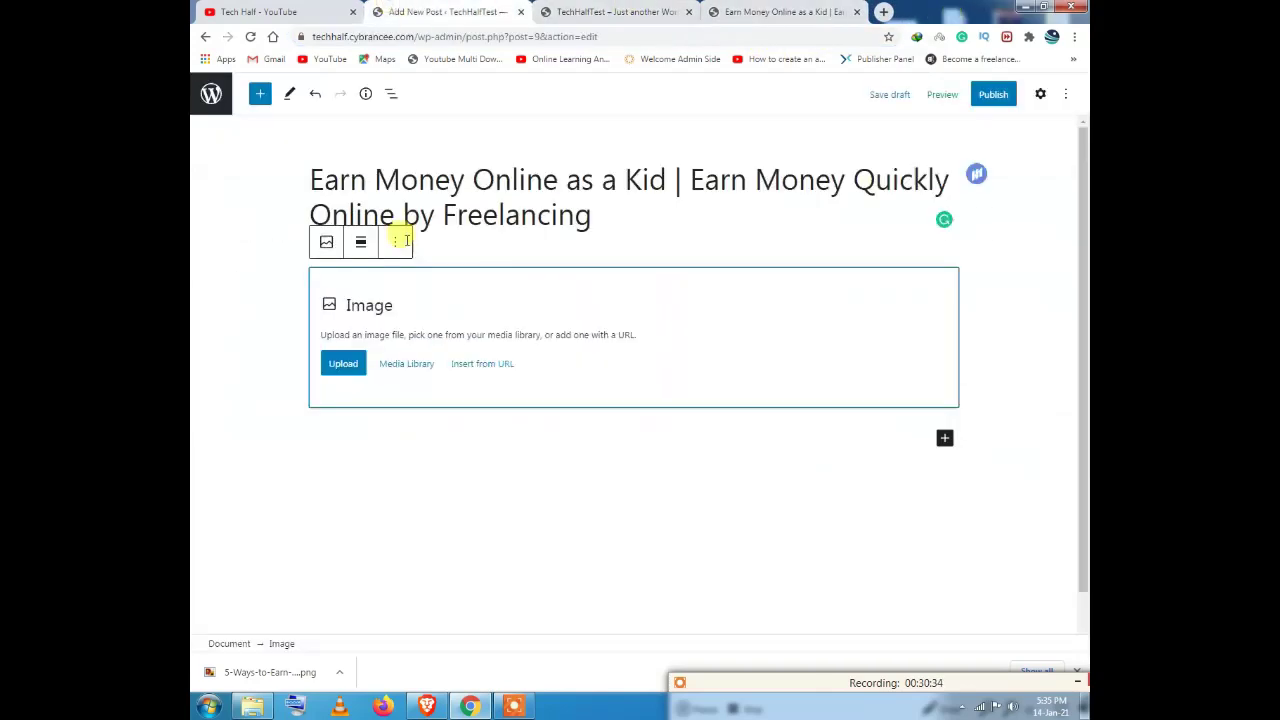
# Step: Try to upload 5-Ways-to-Earn-Money-through-Freelancing-2021-Method.png from the Desktop folder into the post's image block
pyautogui.click(335, 368)
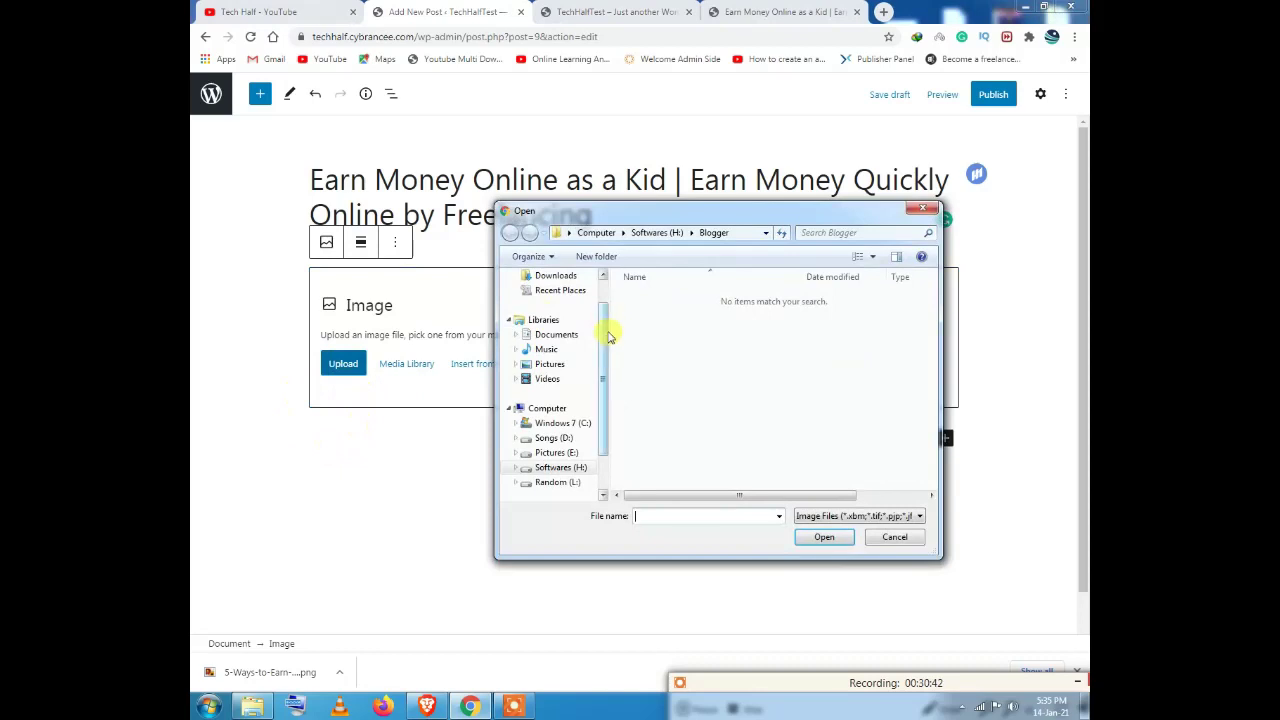
pyautogui.moveTo(607, 336); pyautogui.dragTo(606, 294)
pyautogui.click(552, 311)
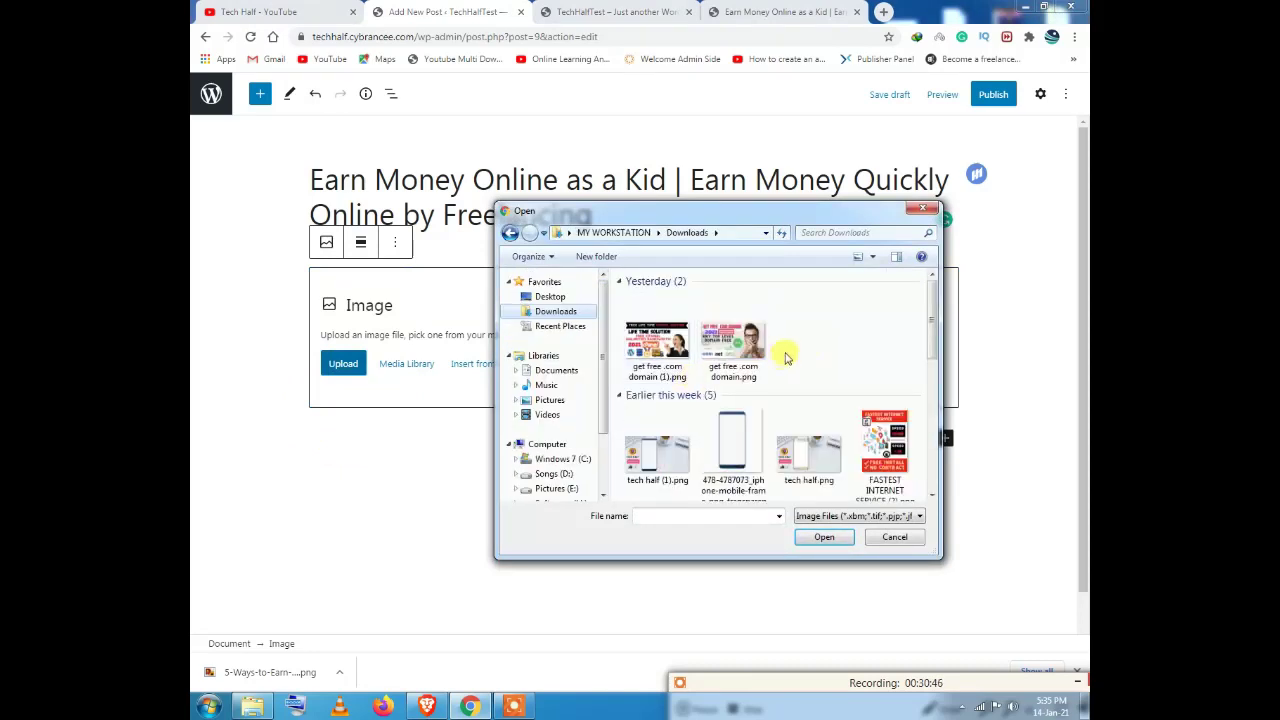
pyautogui.moveTo(930, 340)
pyautogui.mouseDown()
pyautogui.moveTo(949, 500)
pyautogui.moveTo(935, 320)
pyautogui.mouseUp()
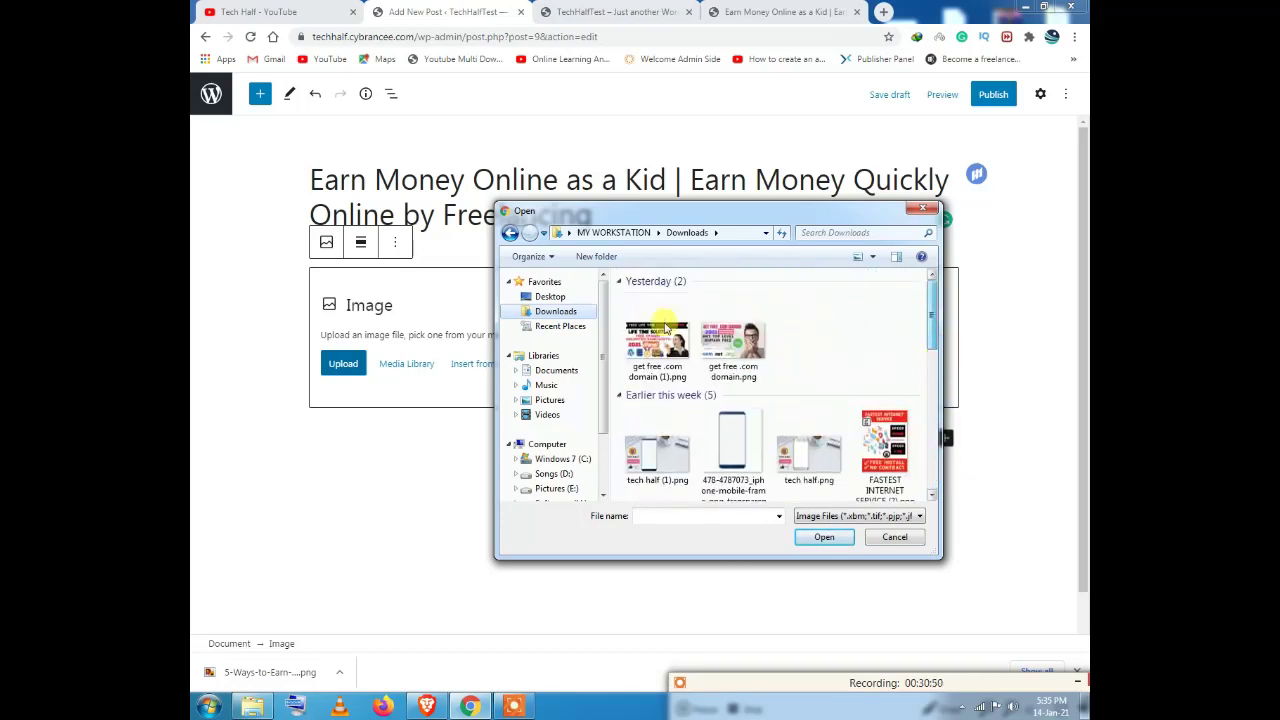
pyautogui.click(550, 296)
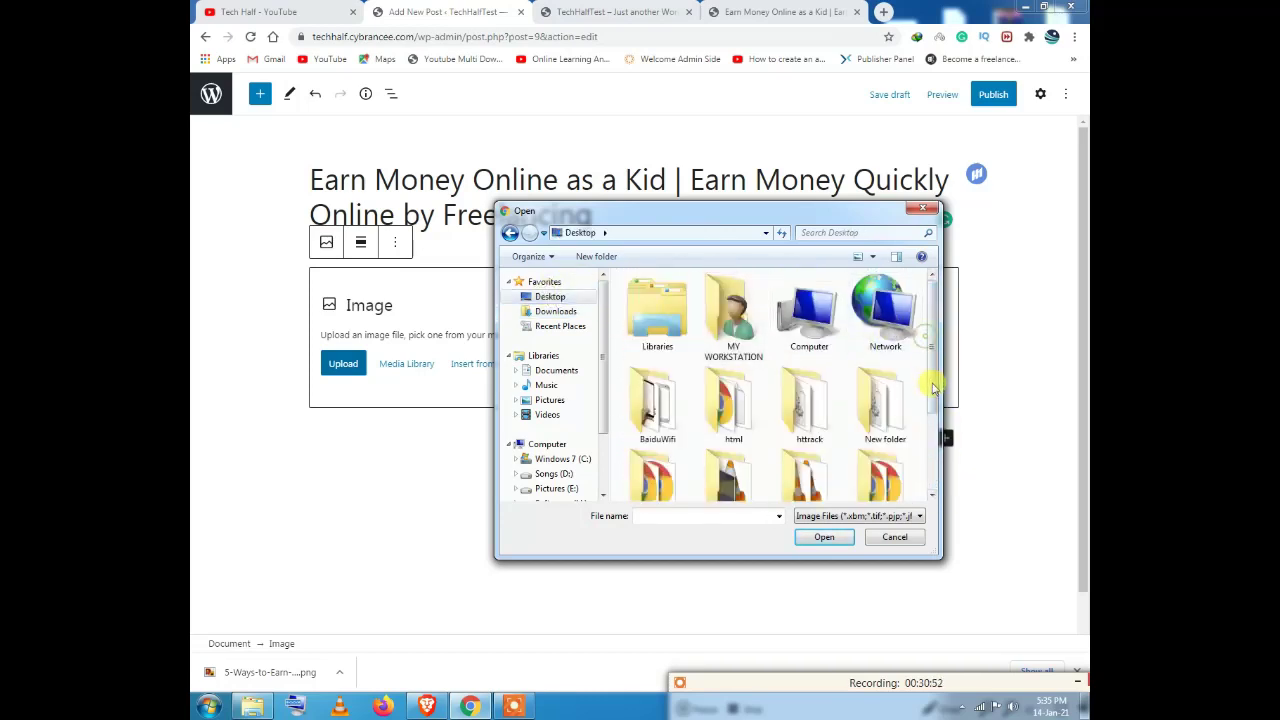
pyautogui.click(937, 470)
pyautogui.click(735, 421)
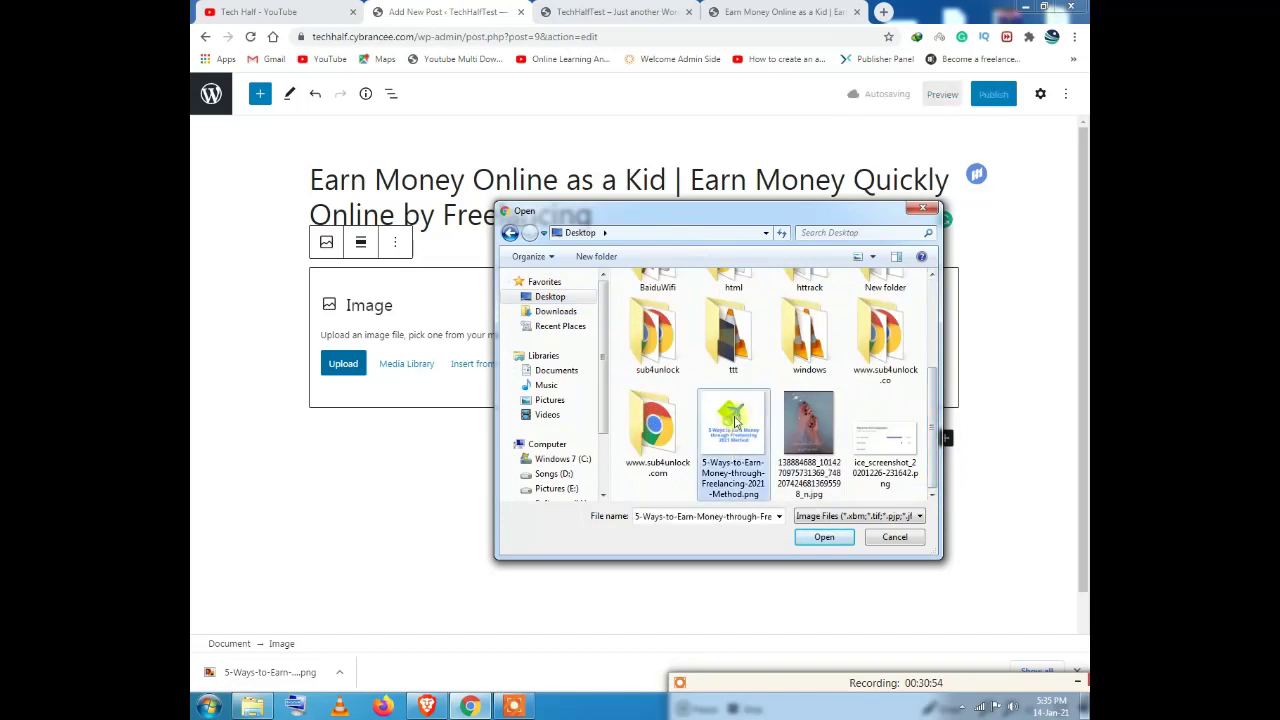
pyautogui.doubleClick(739, 420)
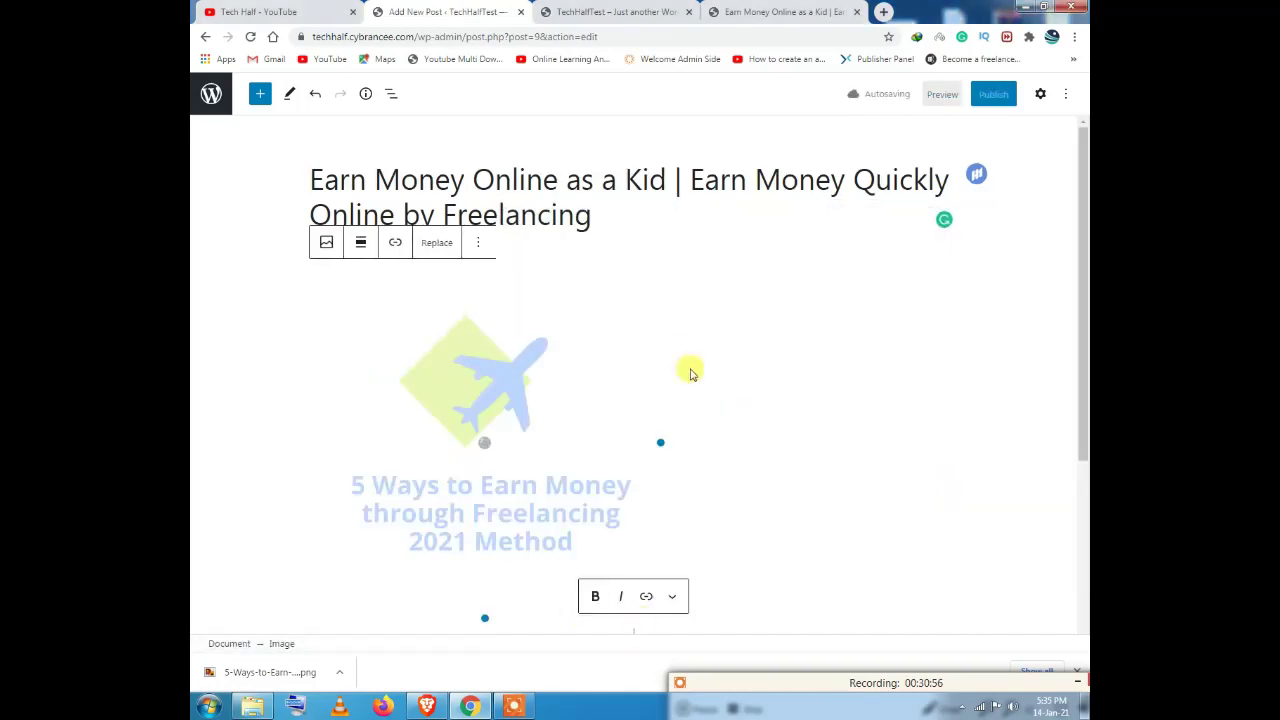
pyautogui.scroll(-1, 680, 372)
pyautogui.click(763, 10)
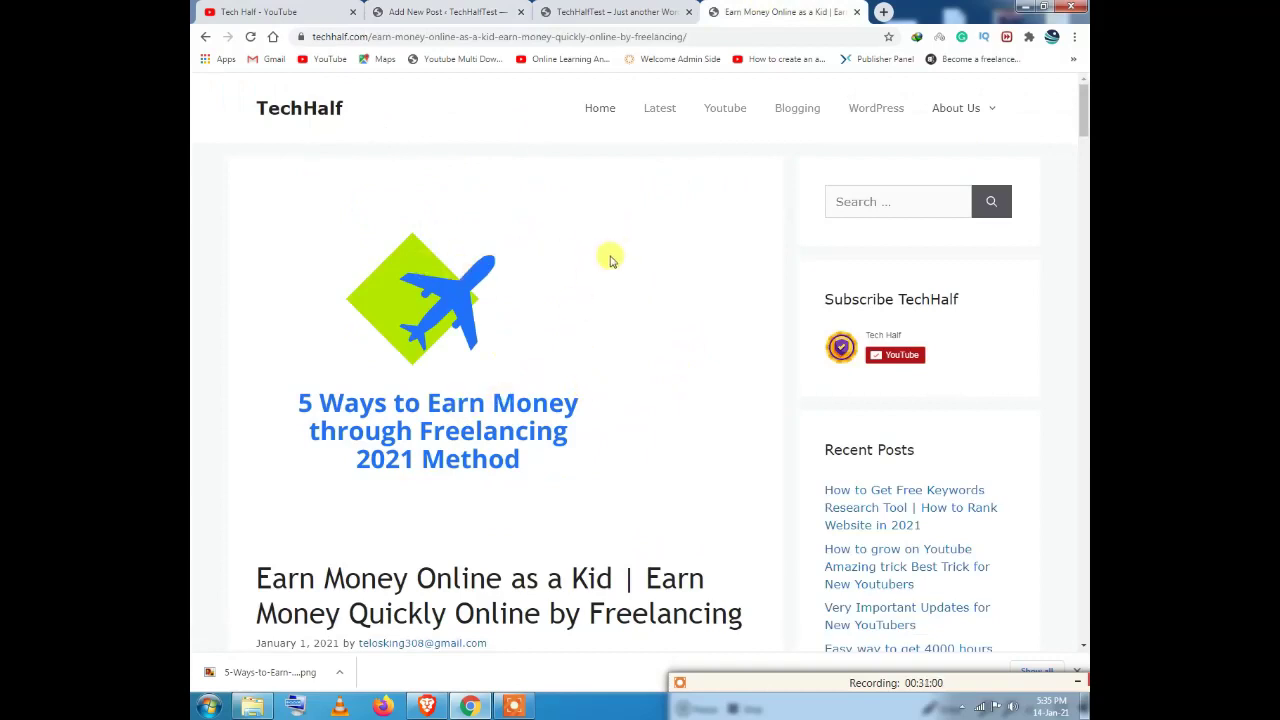
pyautogui.click(612, 10)
pyautogui.click(465, 10)
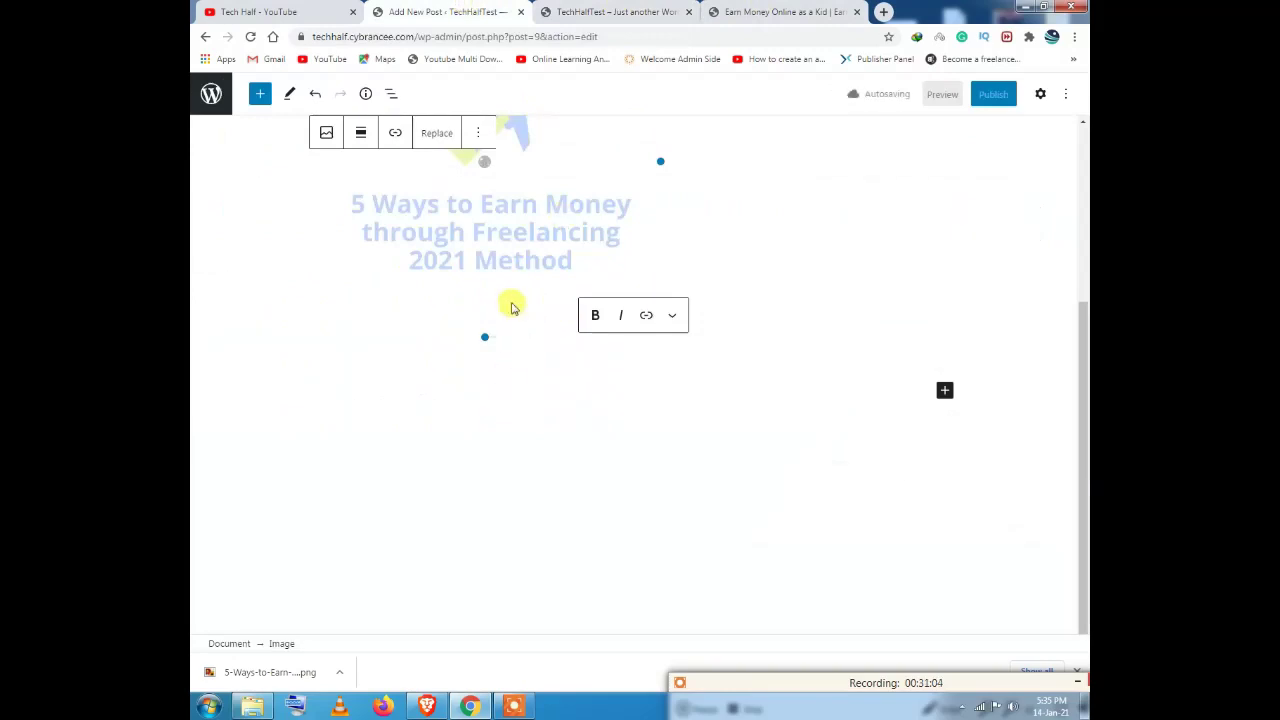
pyautogui.scroll(2, 486, 309)
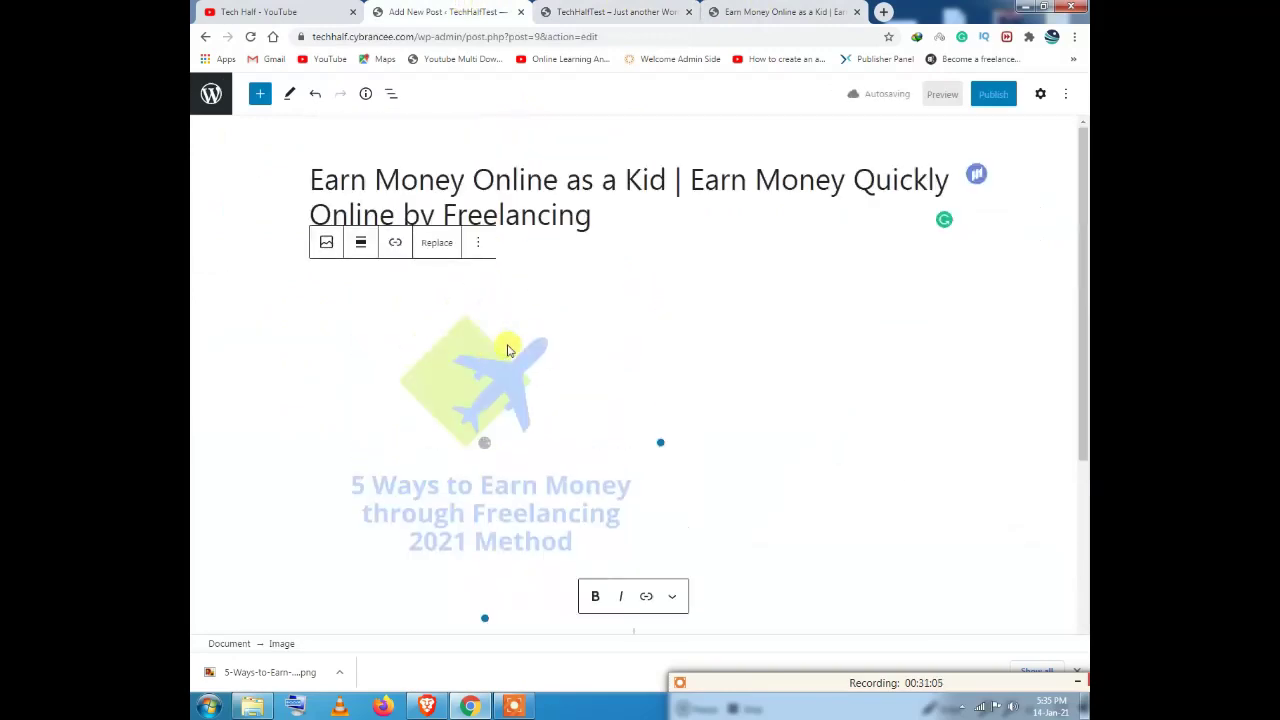
pyautogui.click(361, 243)
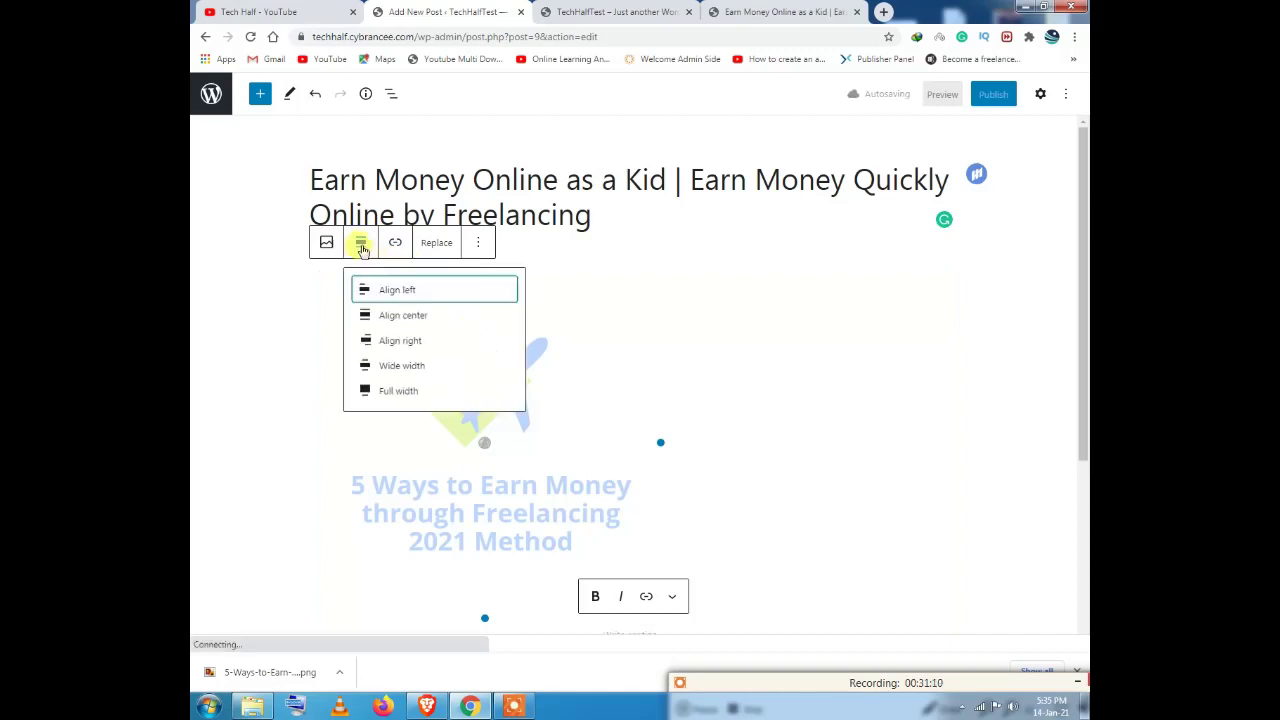
pyautogui.click(361, 243)
pyautogui.click(361, 243)
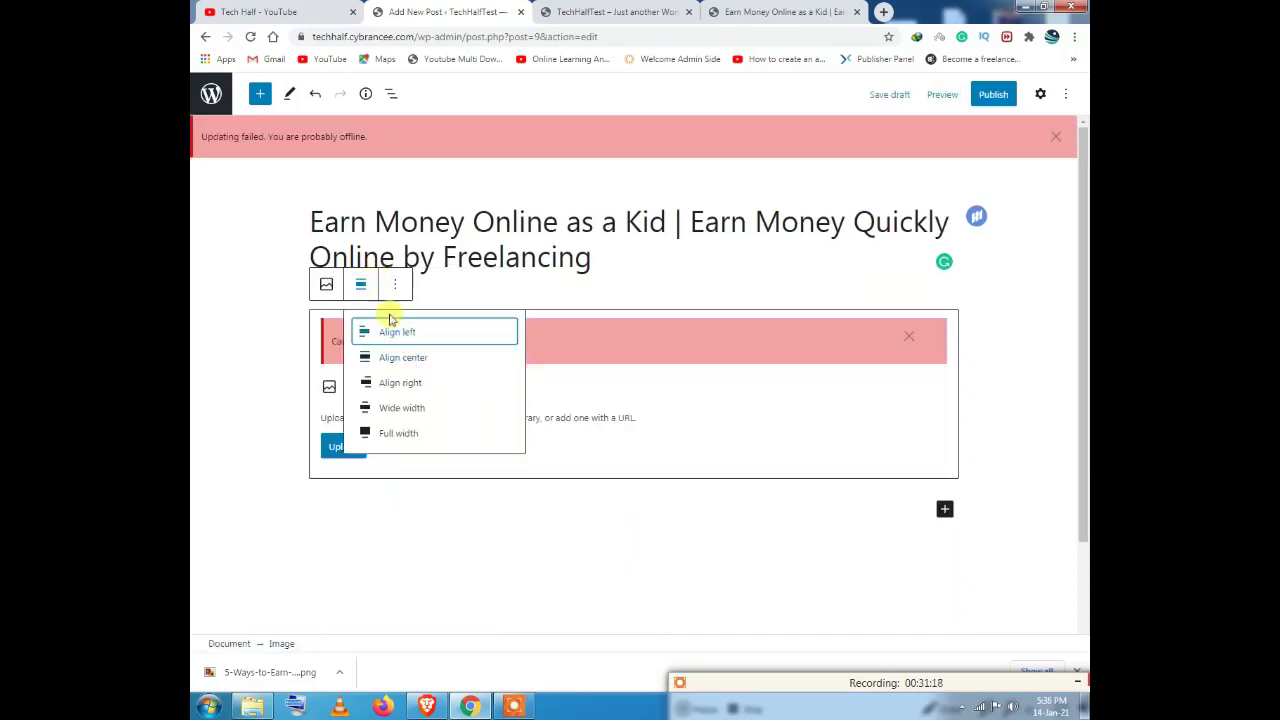
pyautogui.click(619, 273)
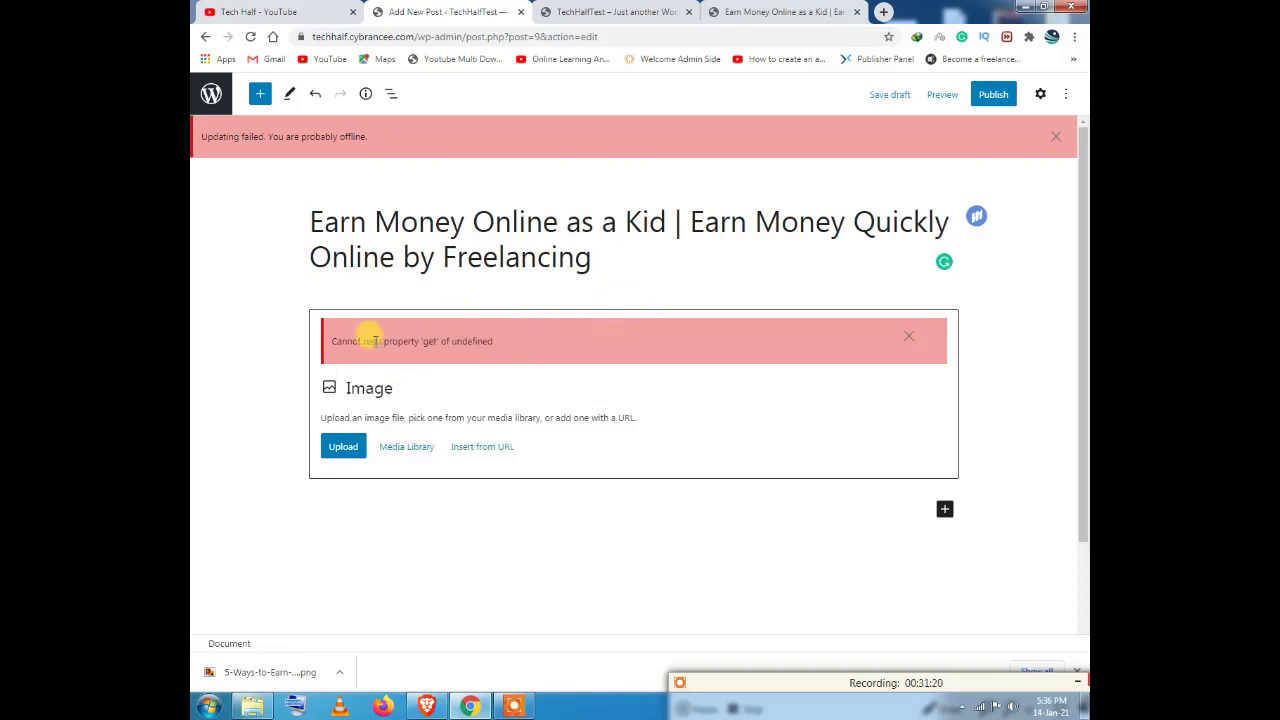
pyautogui.moveTo(494, 341); pyautogui.dragTo(370, 341)
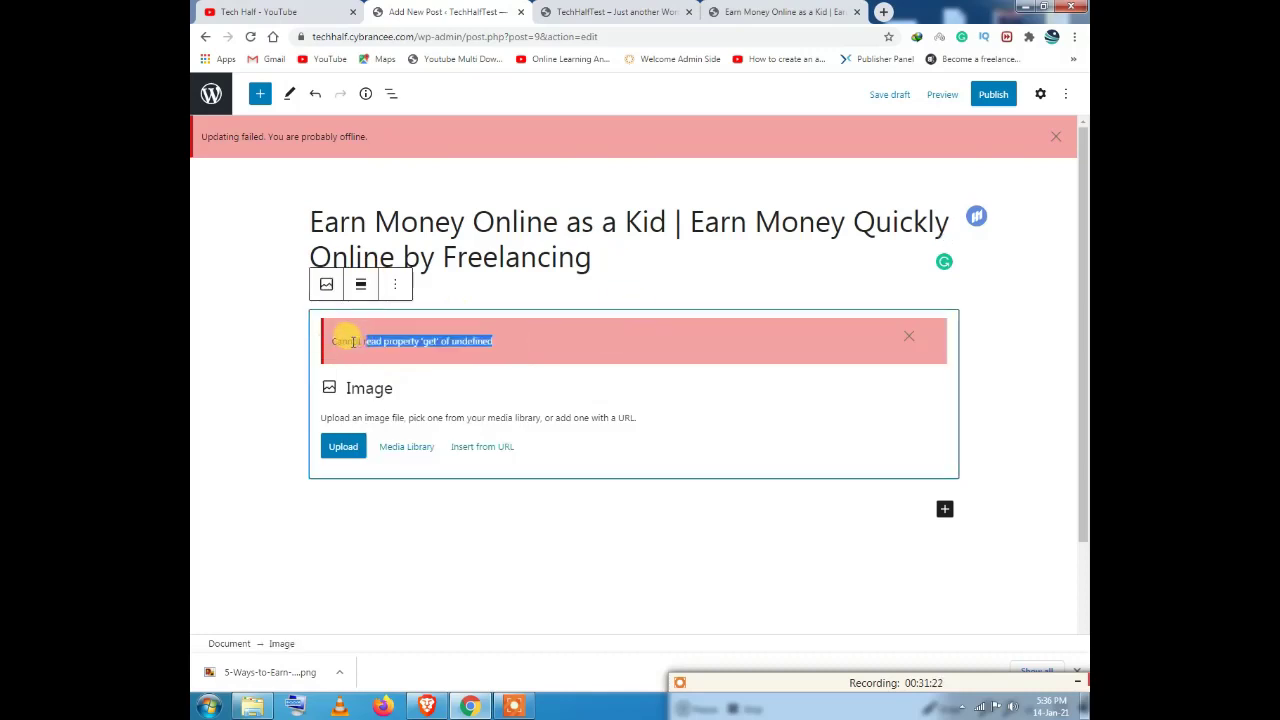
pyautogui.click(354, 341)
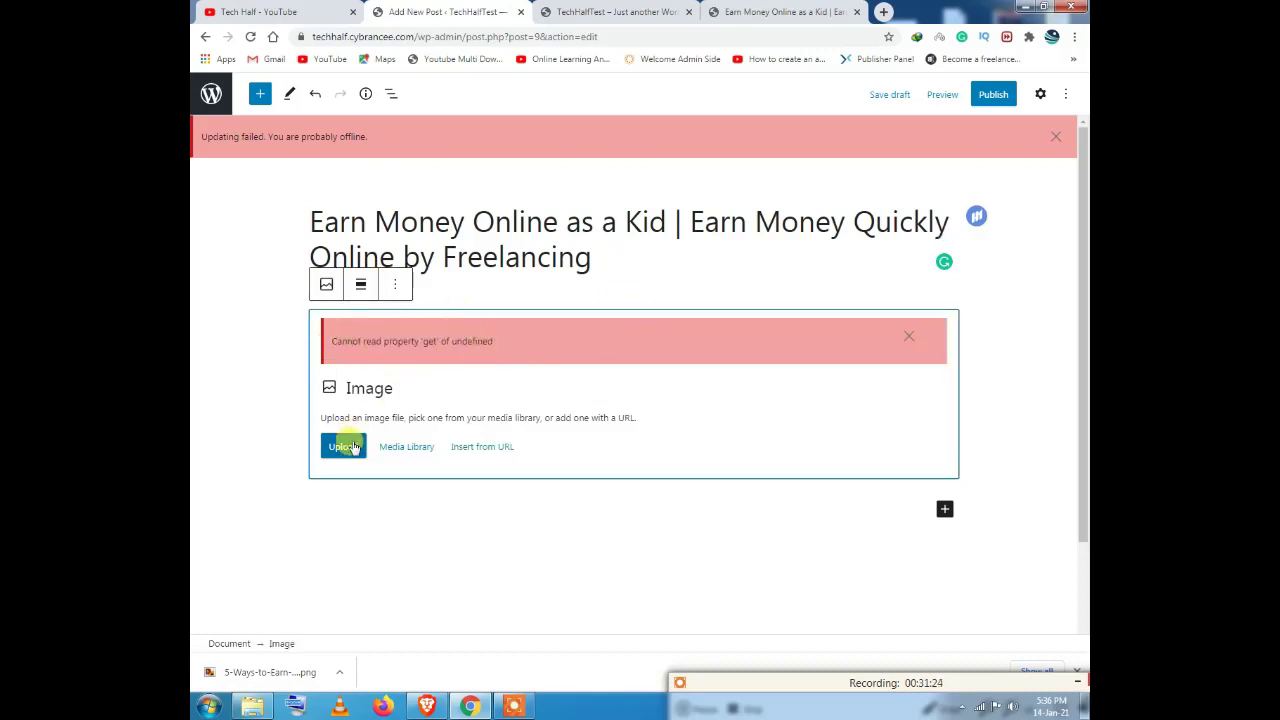
# Step: Check the site's media library for the image, including its file upload view, and close it without choosing a file
pyautogui.click(407, 446)
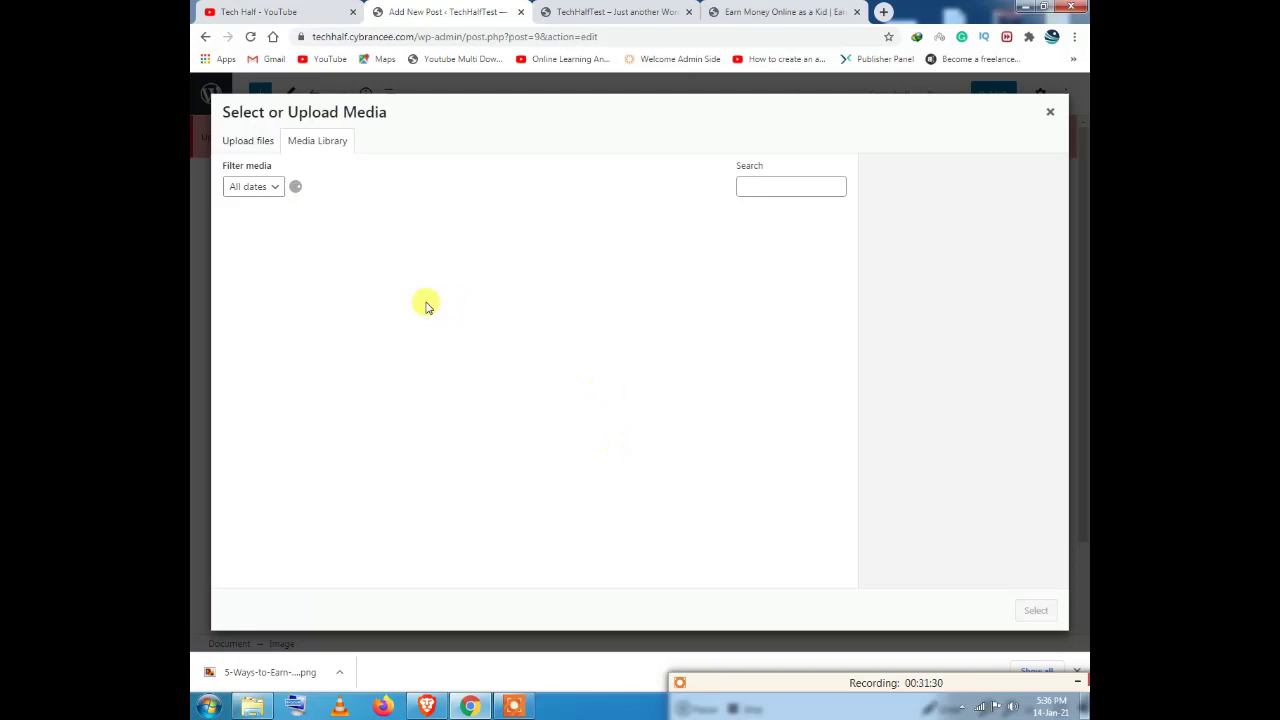
pyautogui.click(250, 140)
pyautogui.click(330, 142)
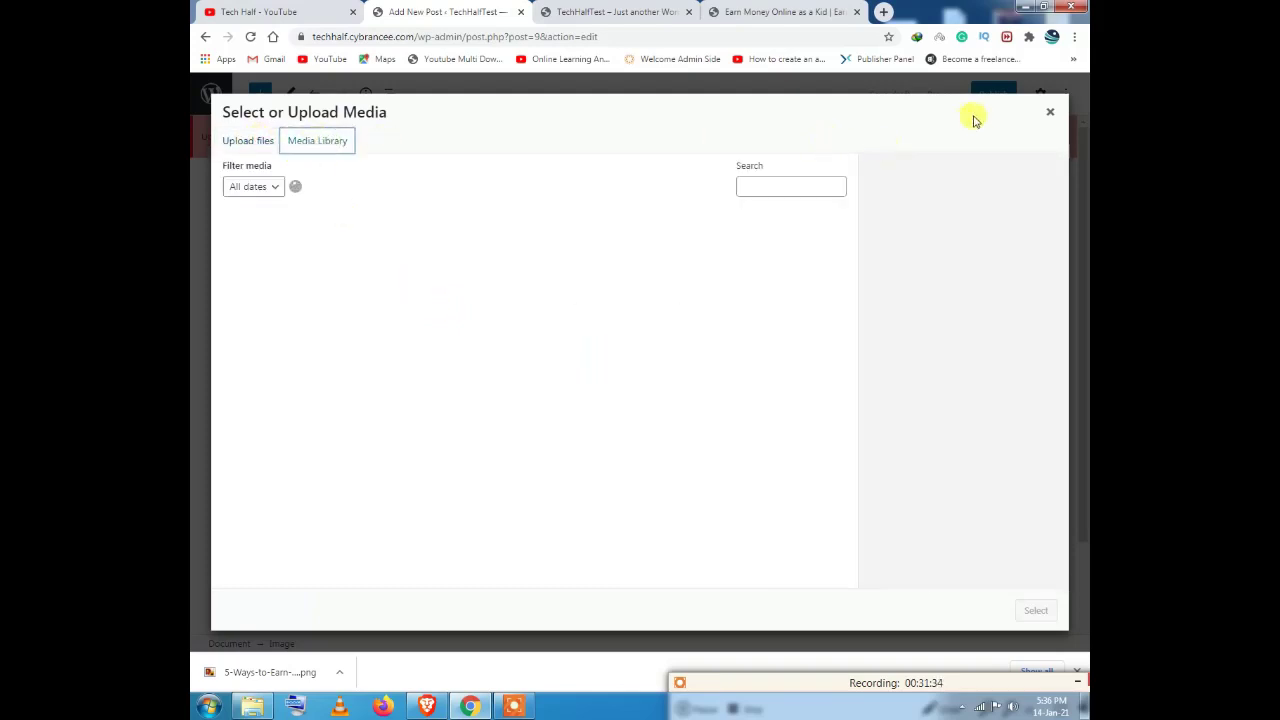
pyautogui.click(1053, 113)
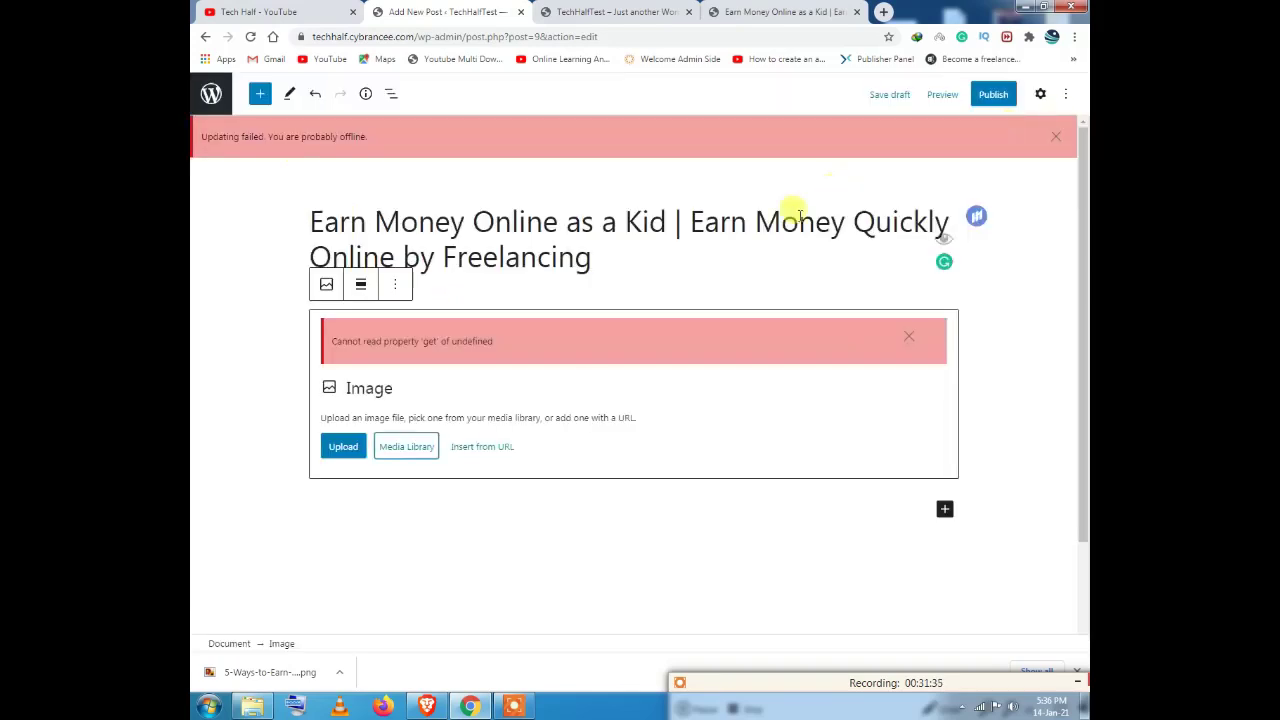
# Step: Dismiss both error notices and add an empty paragraph below the image block
pyautogui.click(911, 337)
pyautogui.click(1055, 136)
pyautogui.click(660, 512)
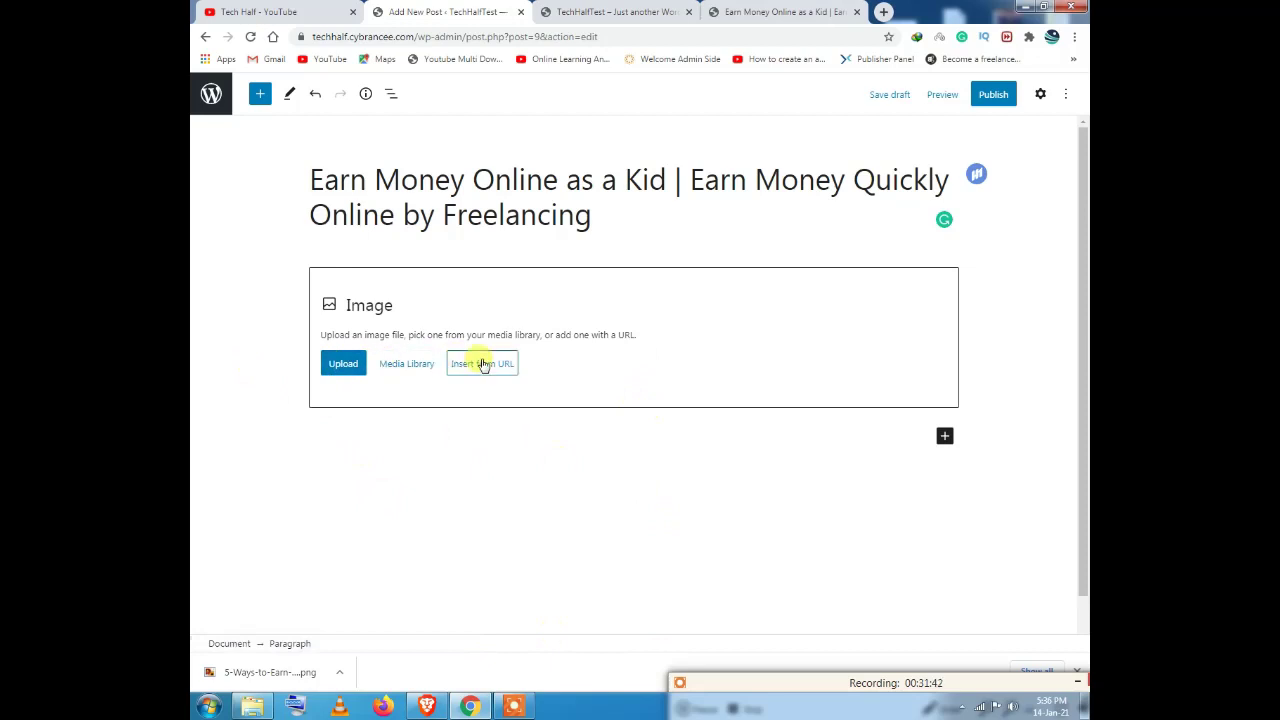
# Step: Upload 5-Ways-to-Earn-Money-through-Freelancing-2021-Method.png from the Desktop folder into the post's image block
pyautogui.click(338, 363)
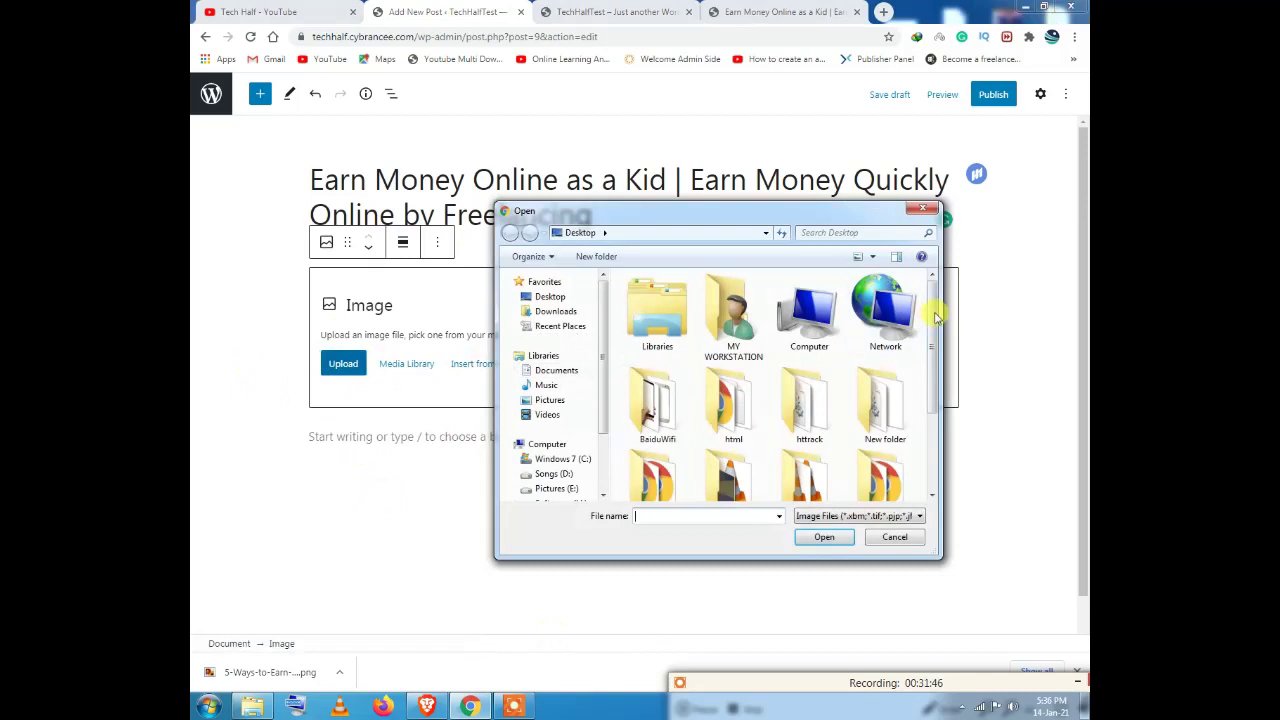
pyautogui.scroll(-1, 928, 373)
pyautogui.scroll(-1, 928, 373)
pyautogui.click(755, 438)
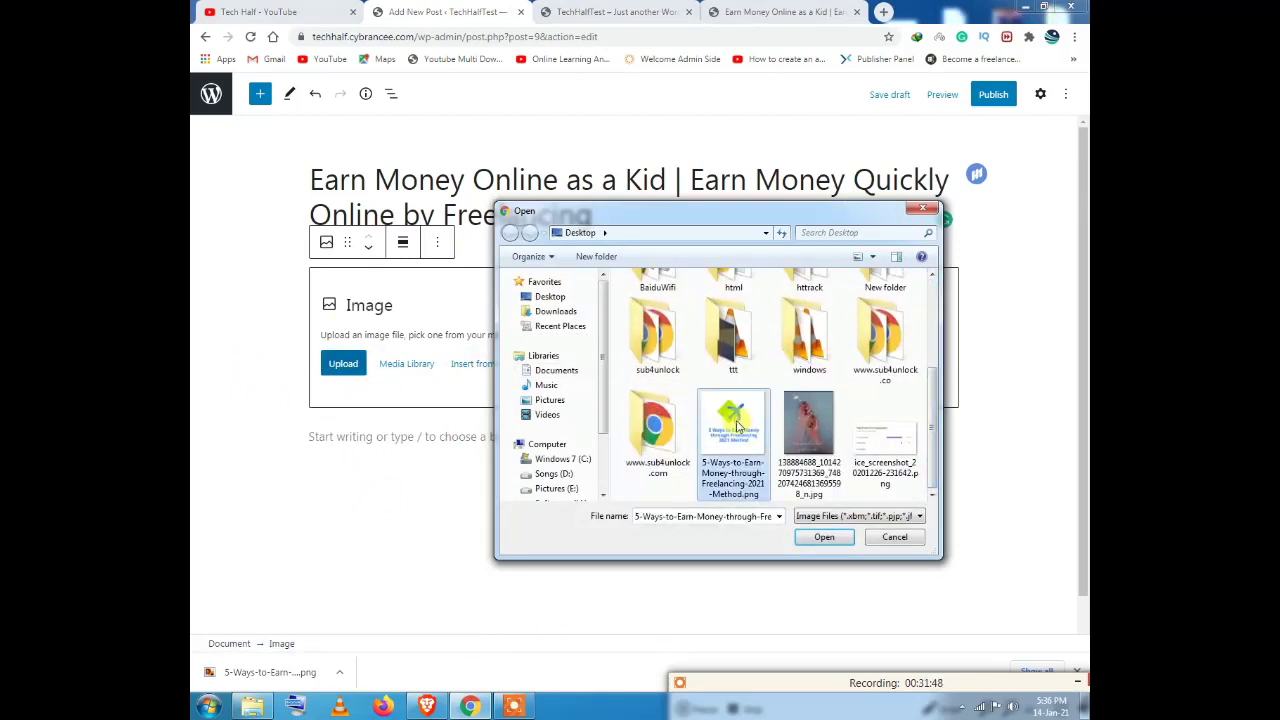
pyautogui.doubleClick(737, 425)
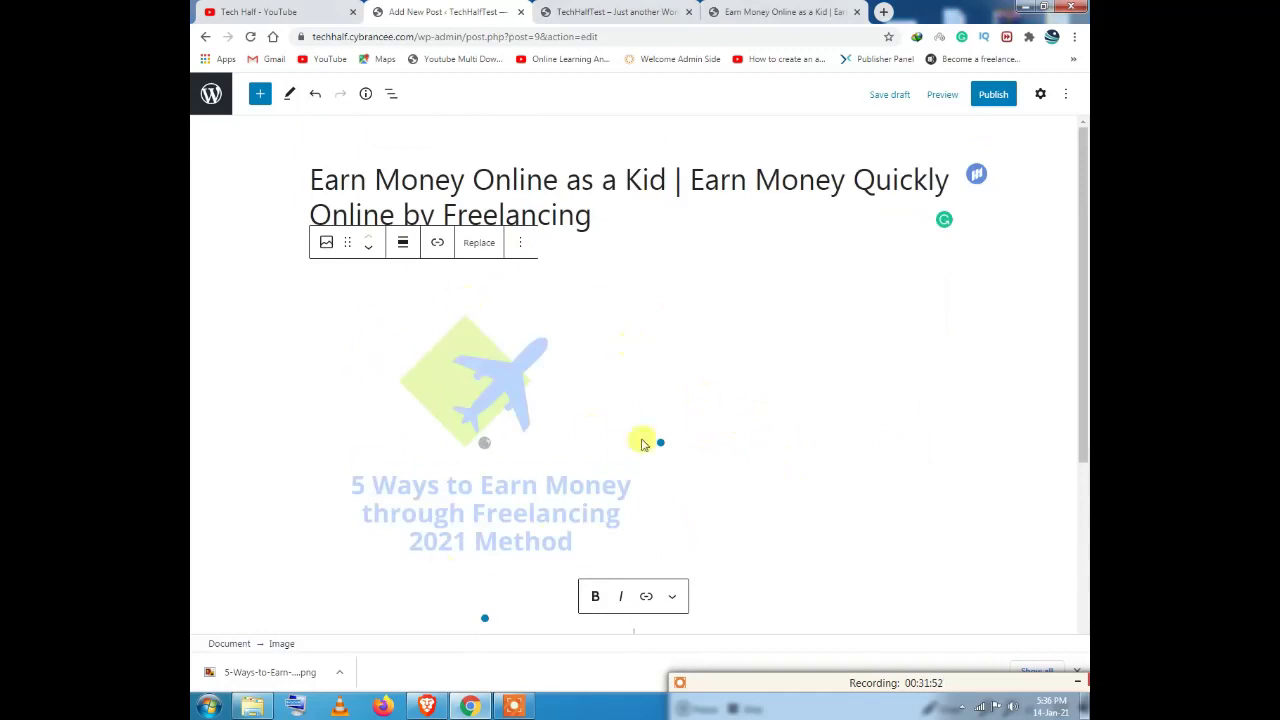
# Step: Compare with the published TechHalf article and align the uploaded image to the center in the post
pyautogui.click(636, 8)
pyautogui.click(790, 10)
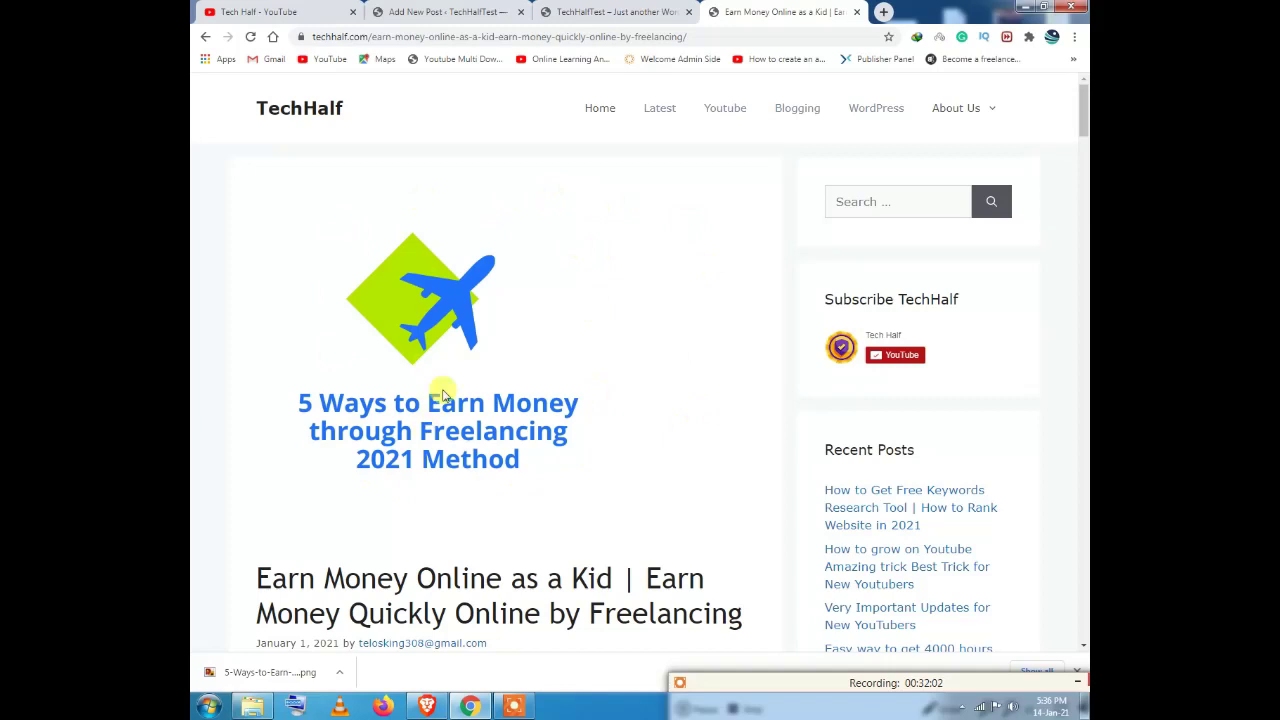
pyautogui.click(440, 12)
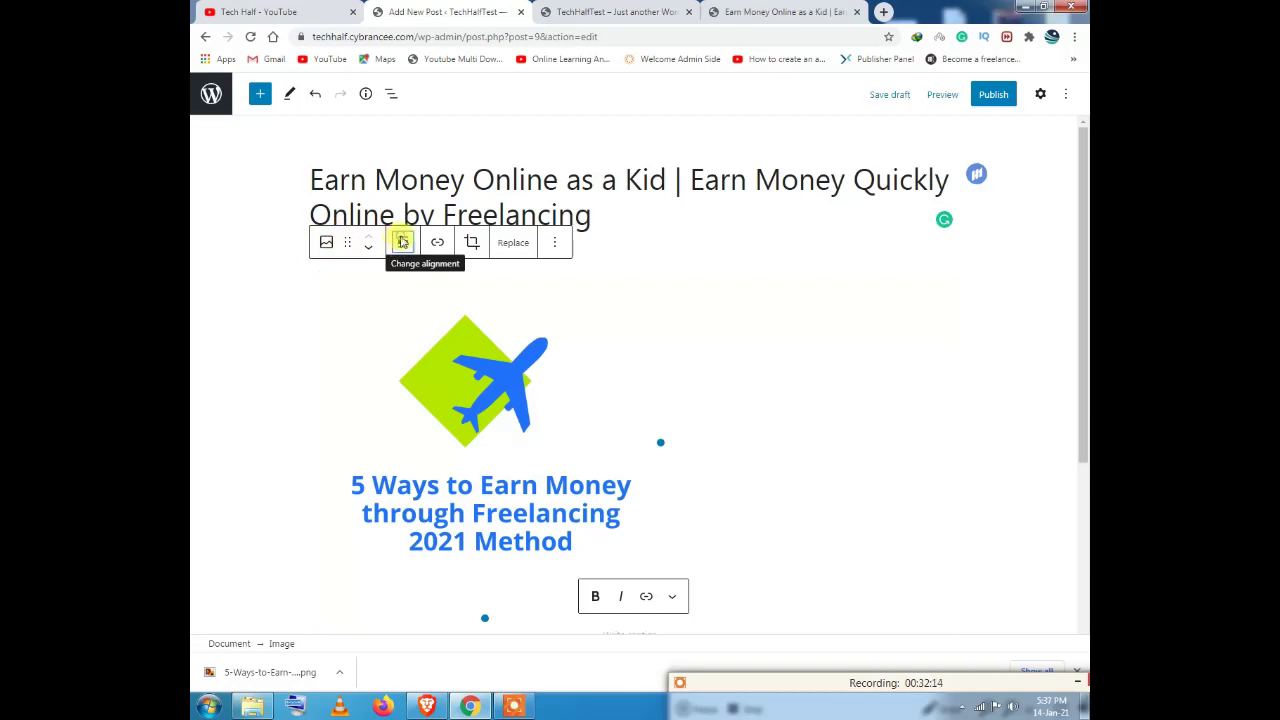
pyautogui.click(402, 242)
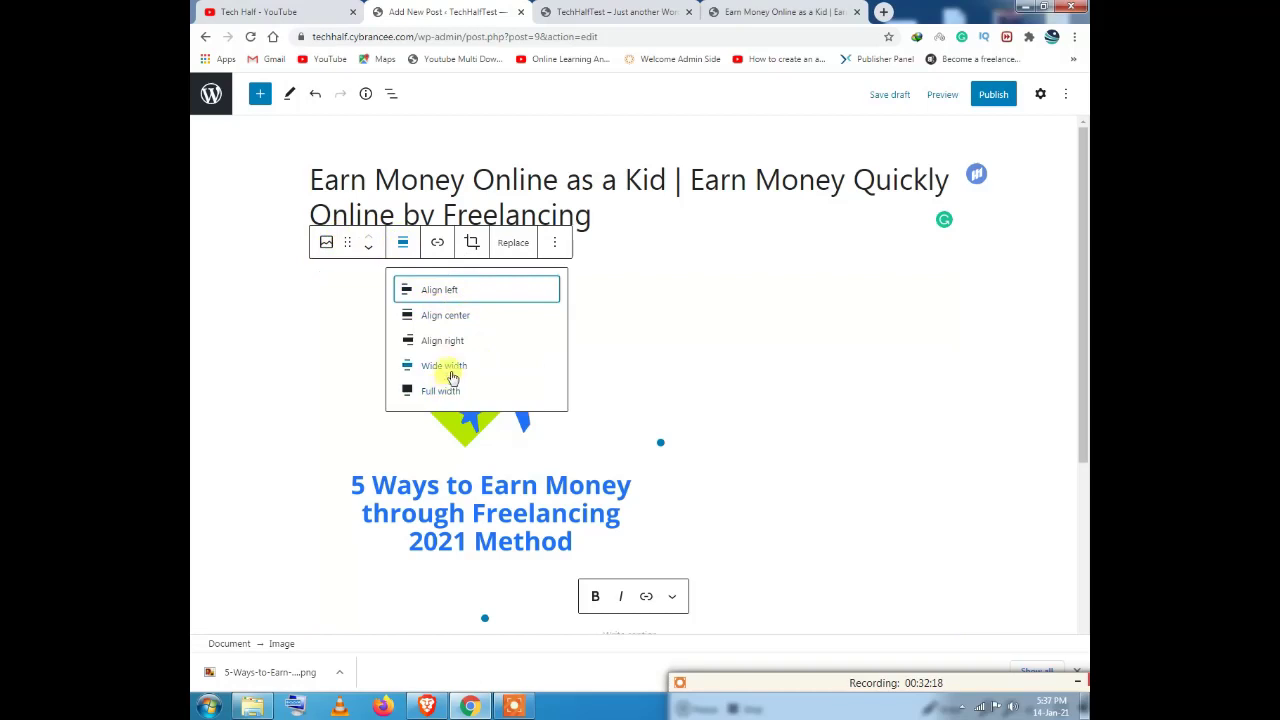
pyautogui.click(470, 316)
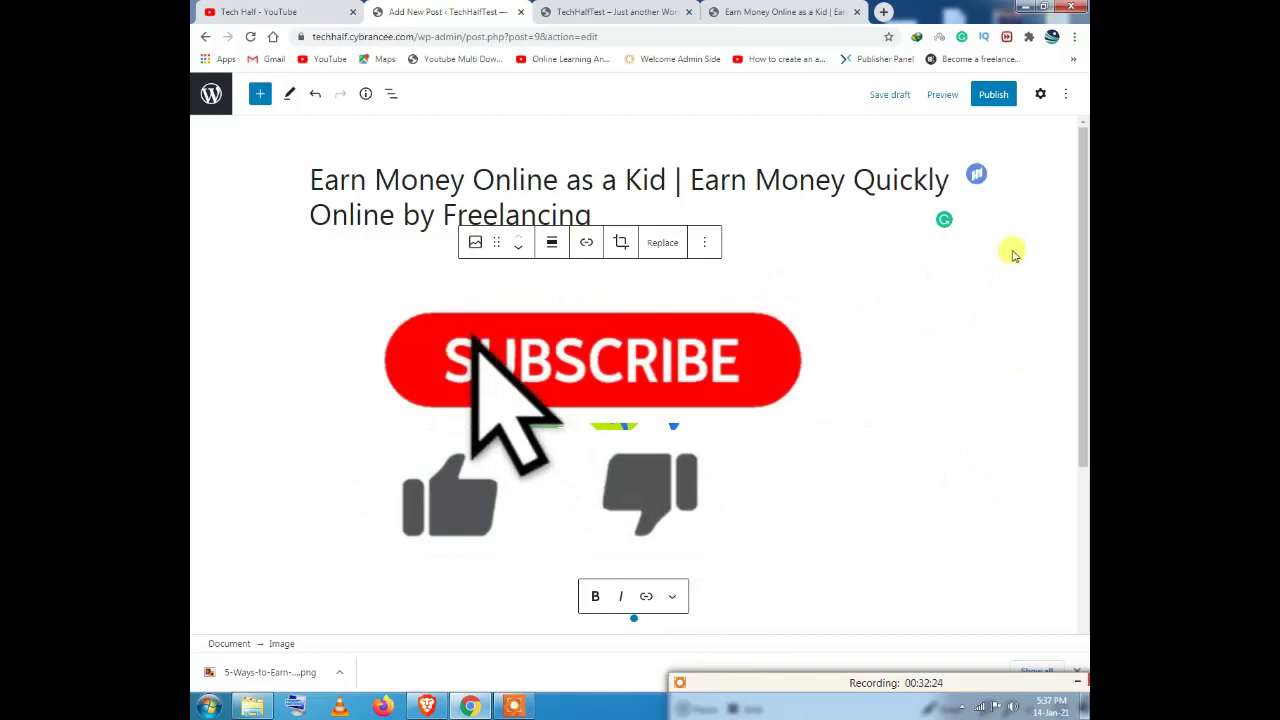
# Step: Review the image block settings and the post settings, and close the settings
pyautogui.click(1041, 94)
pyautogui.scroll(1, 1005, 348)
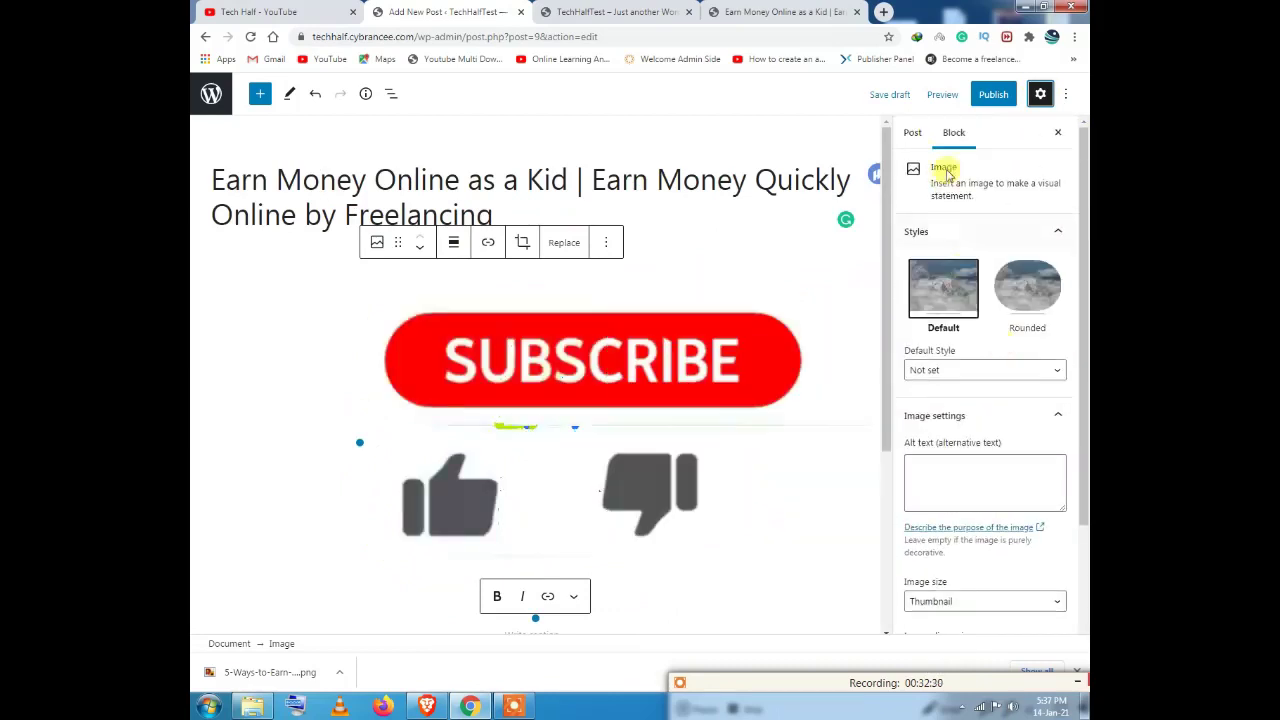
pyautogui.click(912, 128)
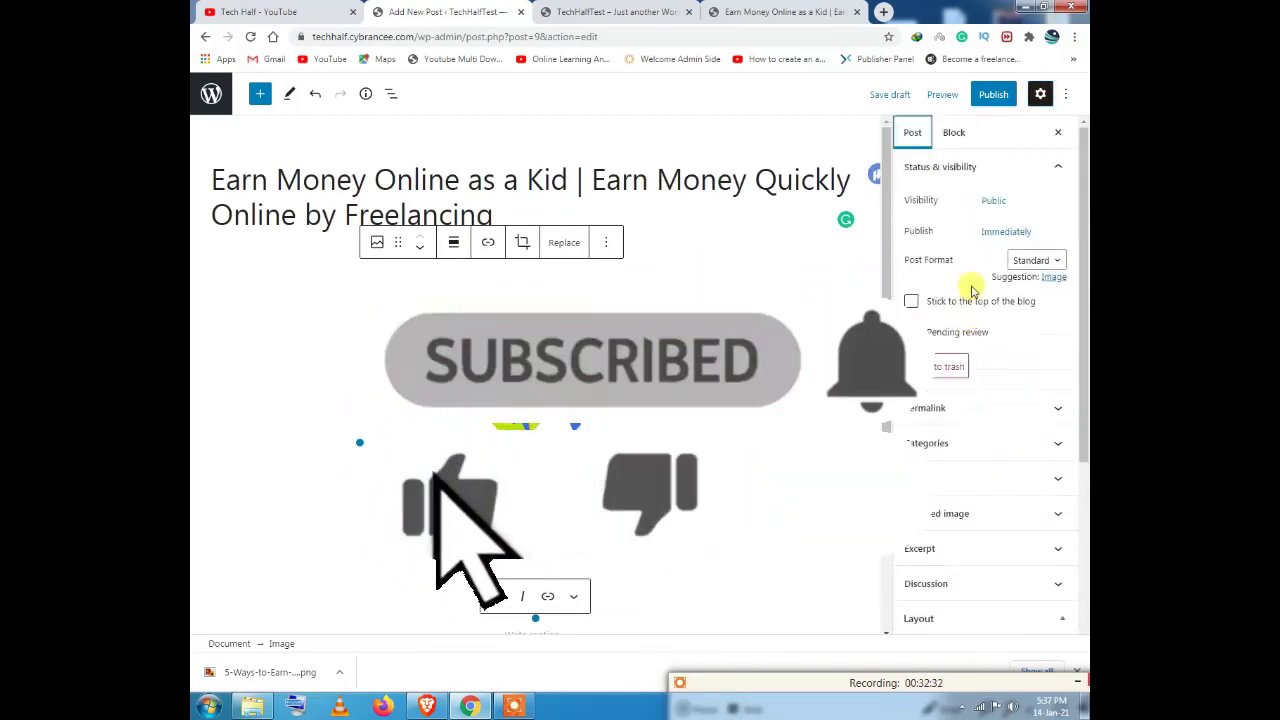
pyautogui.click(862, 290)
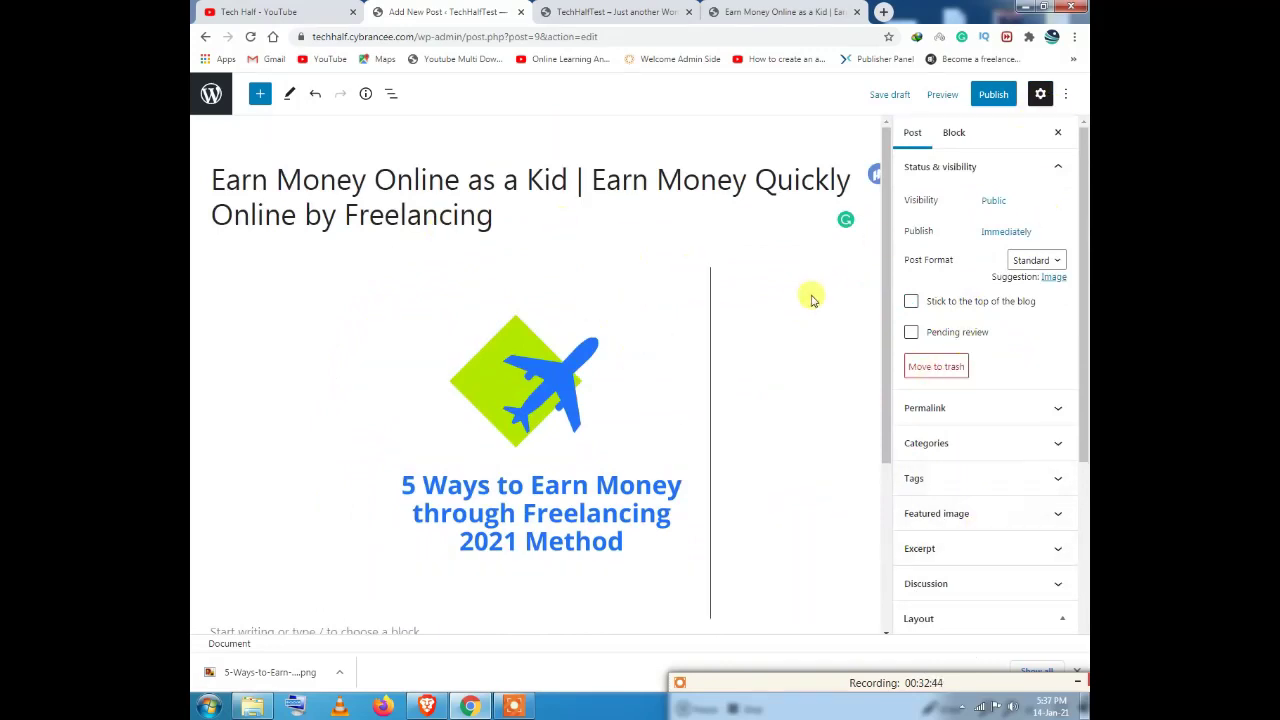
pyautogui.click(1057, 131)
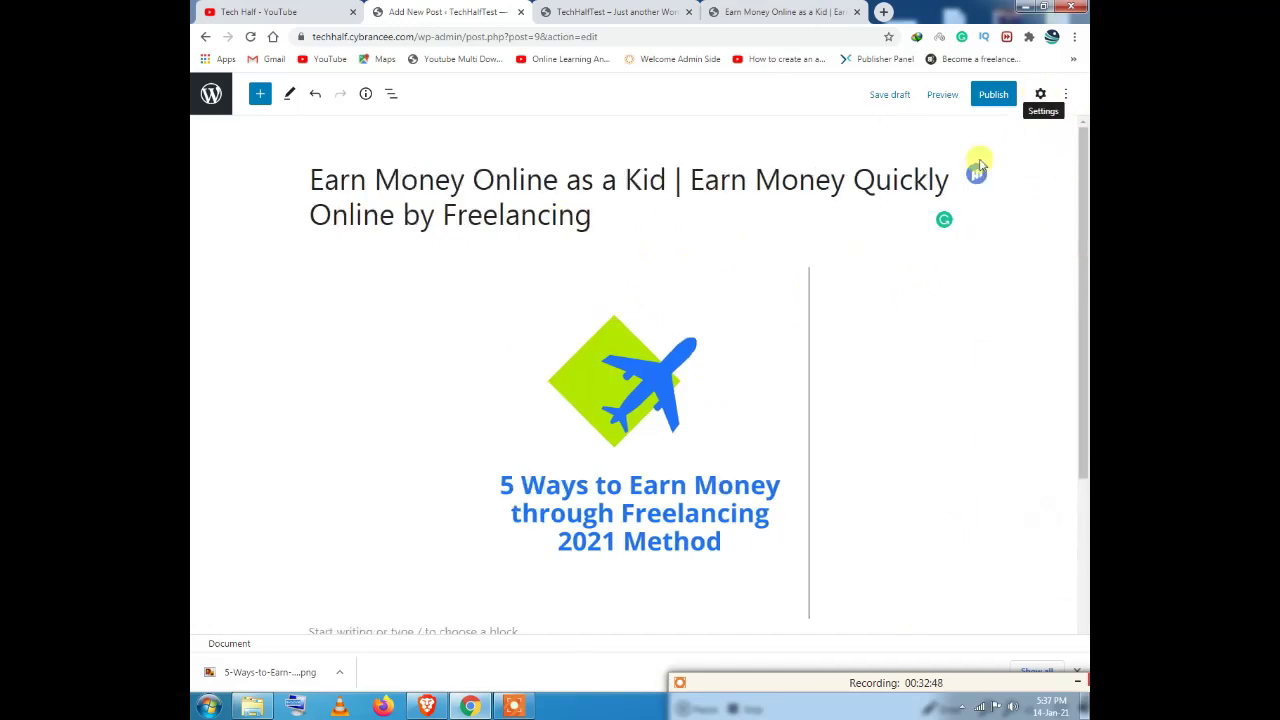
# Step: Place the text cursor in the empty paragraph below the centered image
pyautogui.scroll(-3, 729, 417)
pyautogui.click(403, 389)
pyautogui.scroll(2, 720, 378)
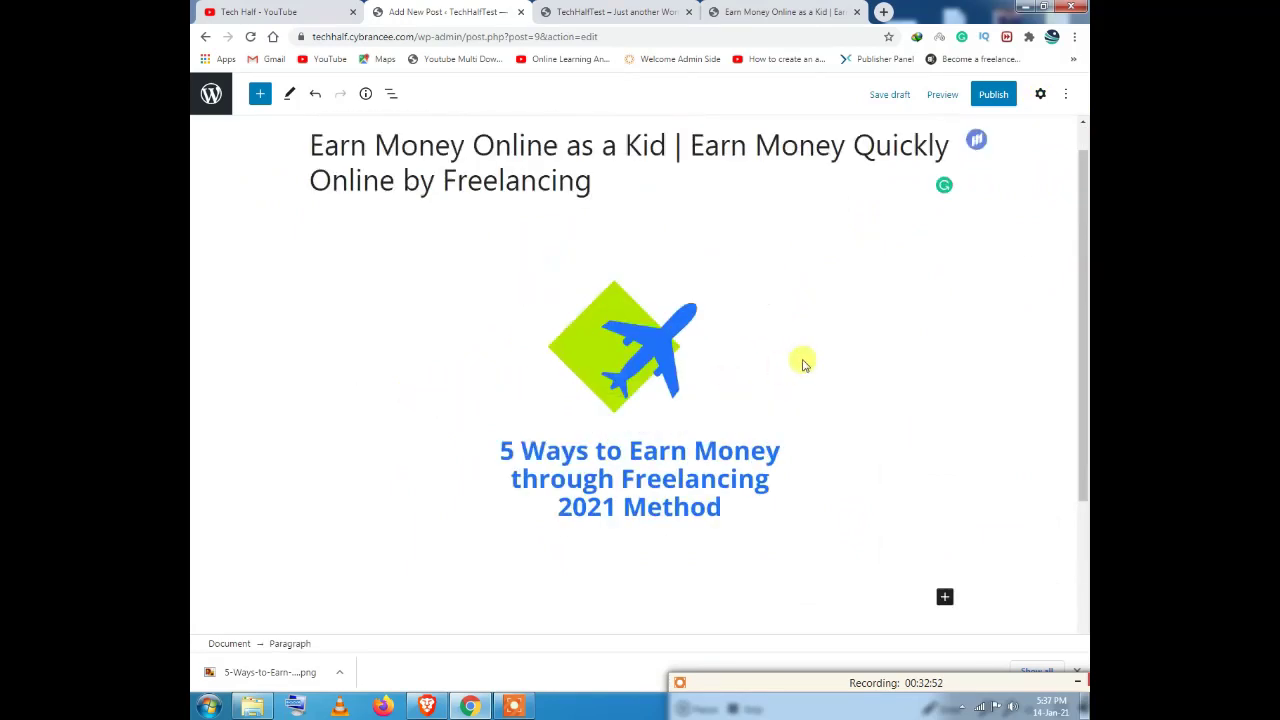
pyautogui.click(805, 362)
pyautogui.scroll(-3, 800, 368)
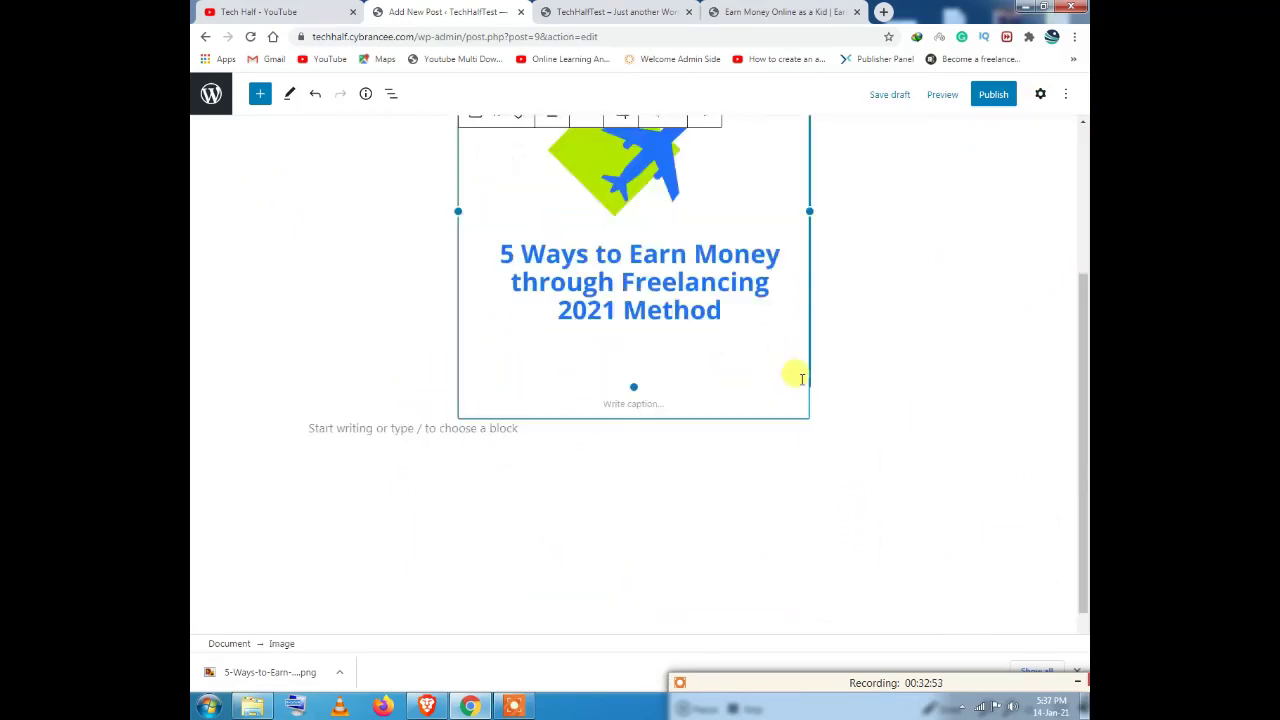
pyautogui.click(571, 417)
pyautogui.click(536, 386)
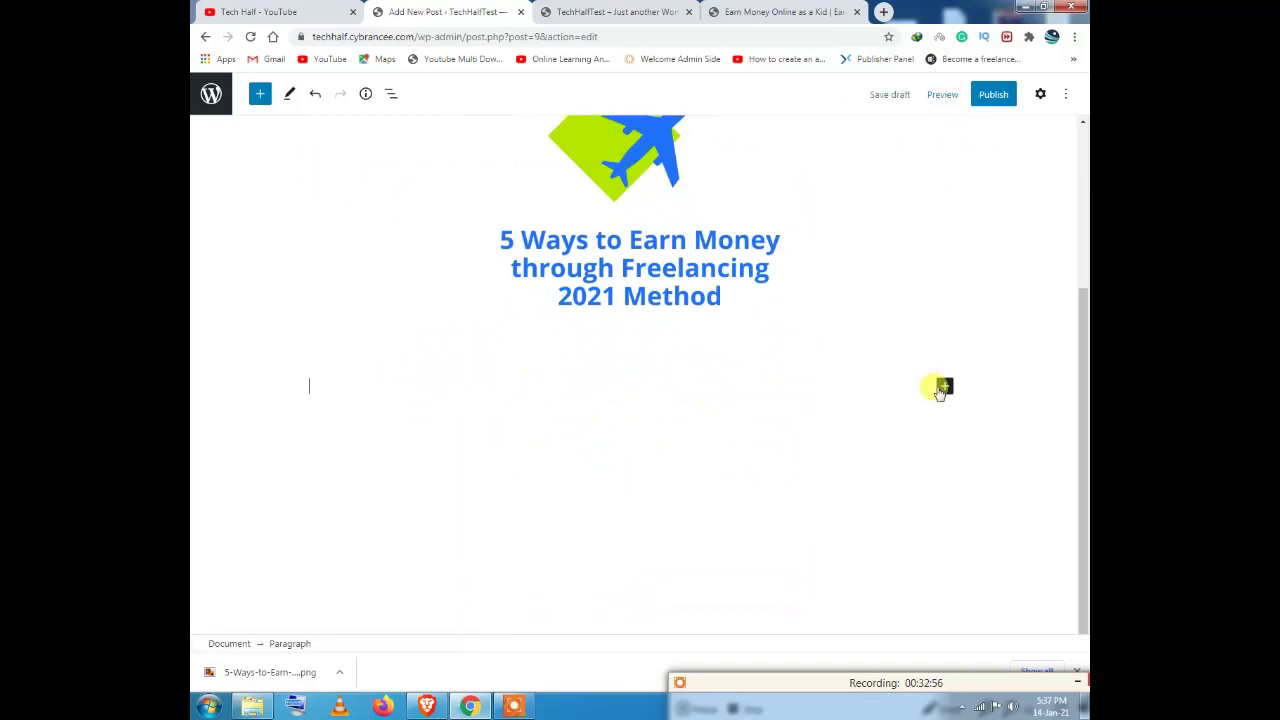
# Step: Move the published article's browser tab beside the editor's tab, copy the article's title, and return to the post editor
pyautogui.click(652, 7)
pyautogui.moveTo(785, 11); pyautogui.dragTo(620, 7)
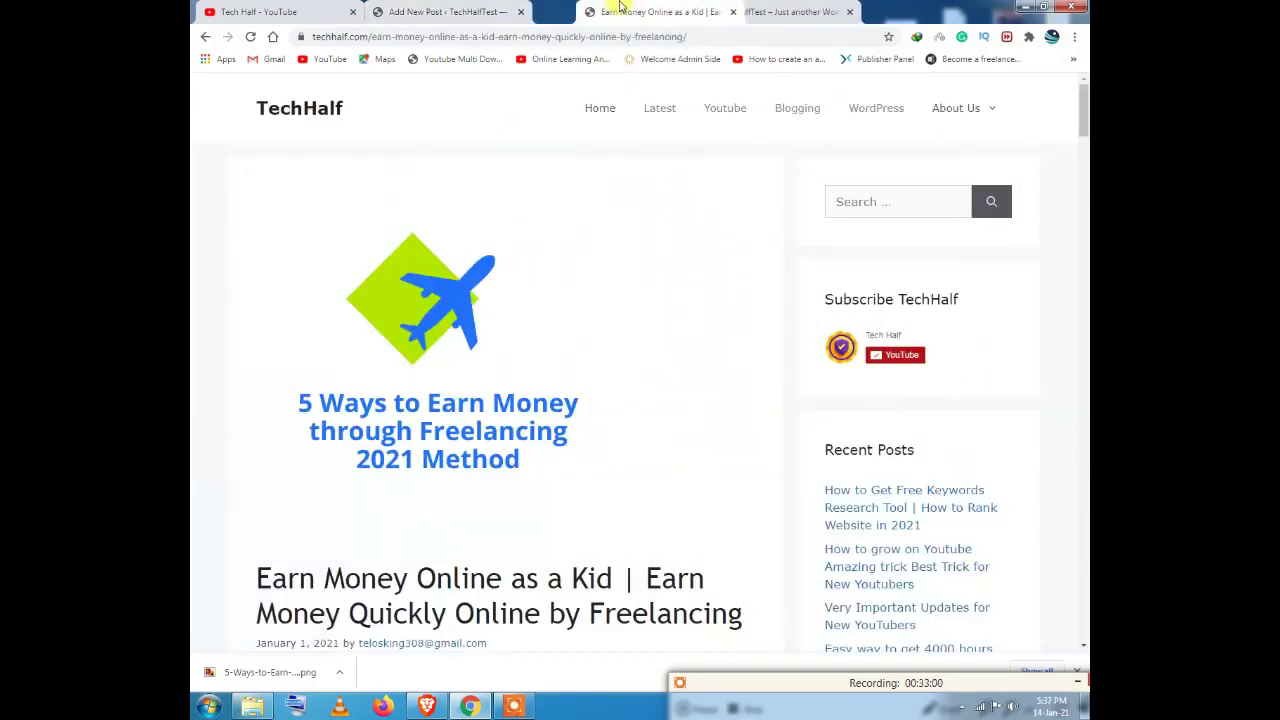
pyautogui.scroll(-3, 434, 214)
pyautogui.moveTo(745, 334); pyautogui.dragTo(794, 329)
pyautogui.click(252, 291)
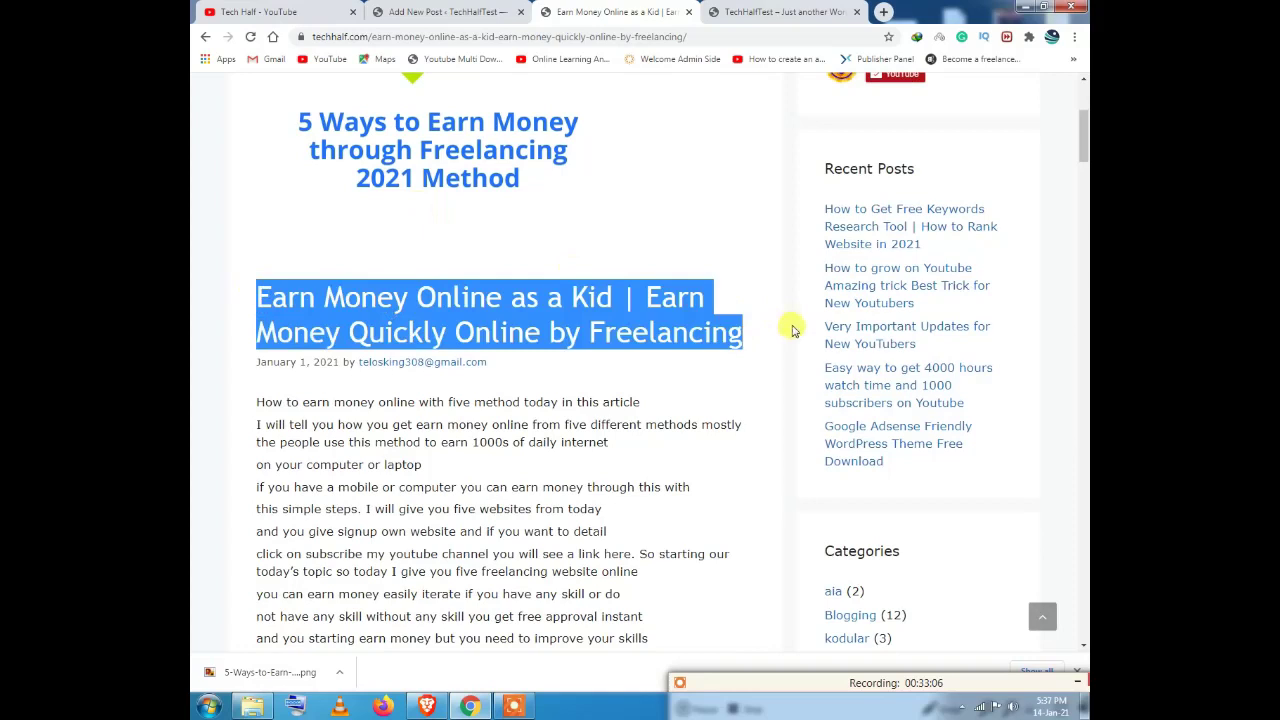
pyautogui.rightClick(597, 330)
pyautogui.click(605, 328)
pyautogui.hotkey('ctrl', 'shift', 'Tab')
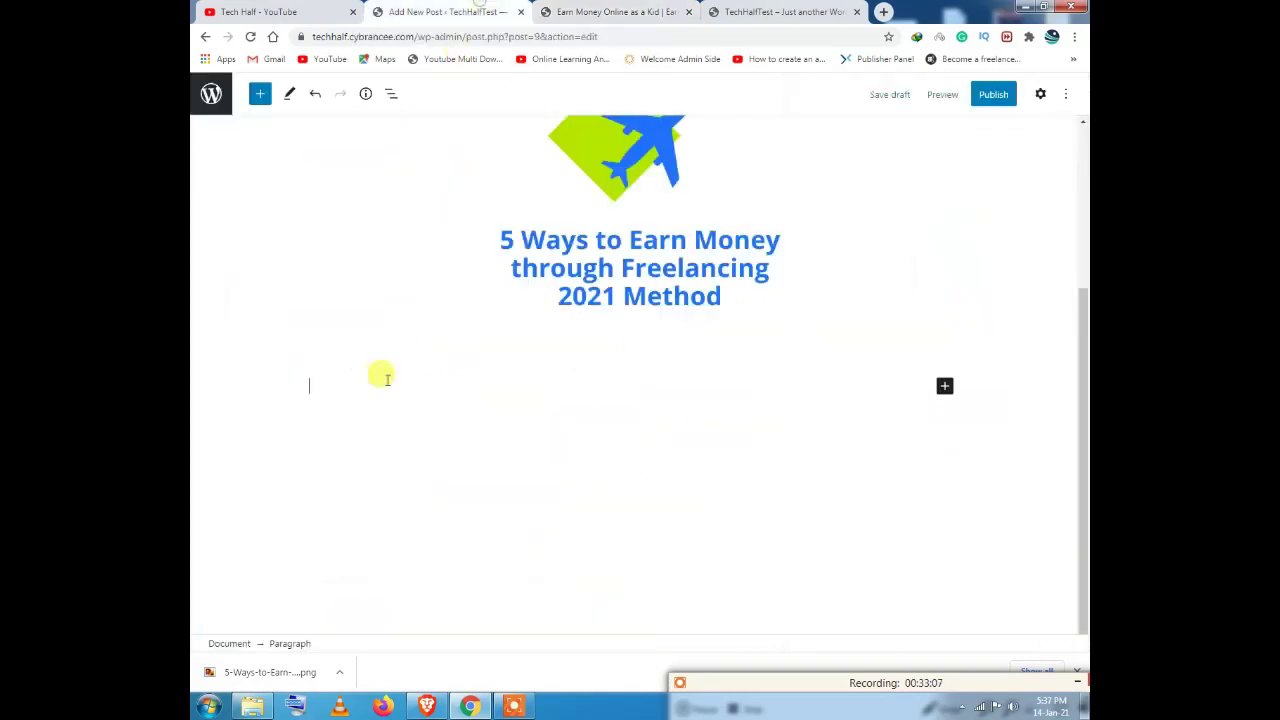
# Step: Paste the copied article title into the empty paragraph below the image and check it against the published article
pyautogui.click(337, 385)
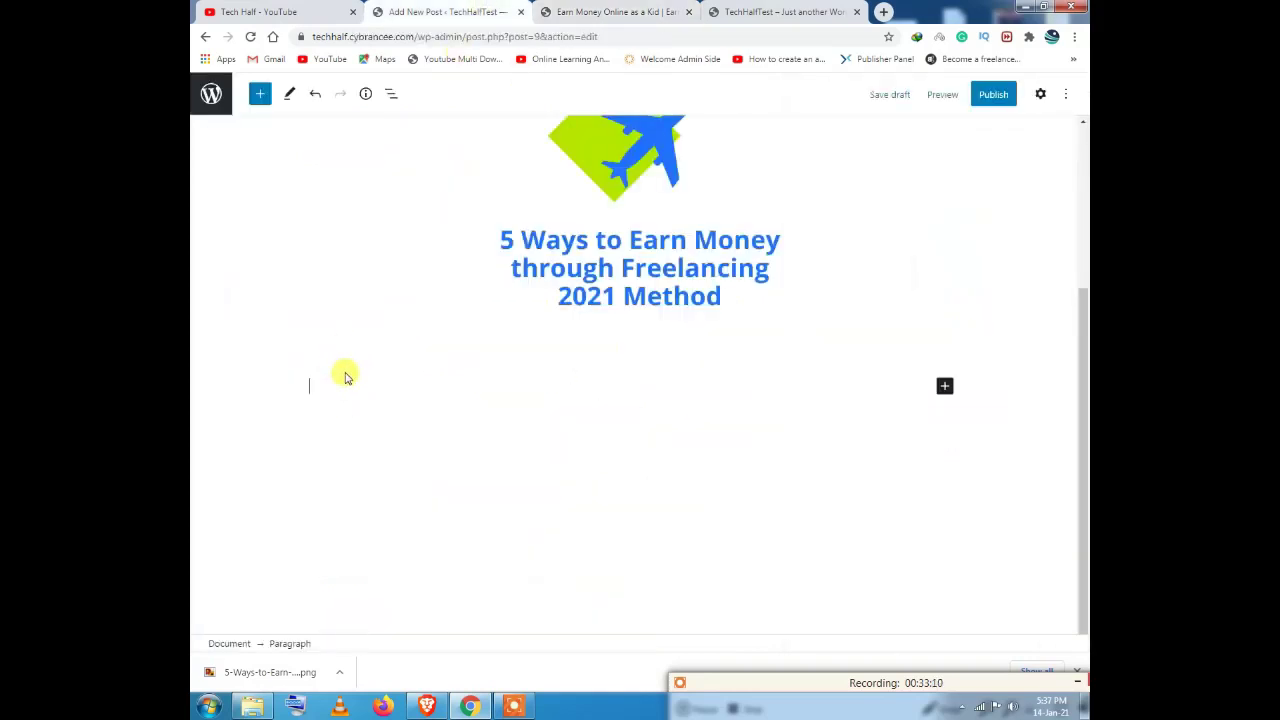
pyautogui.hotkey('ctrl', 'v')
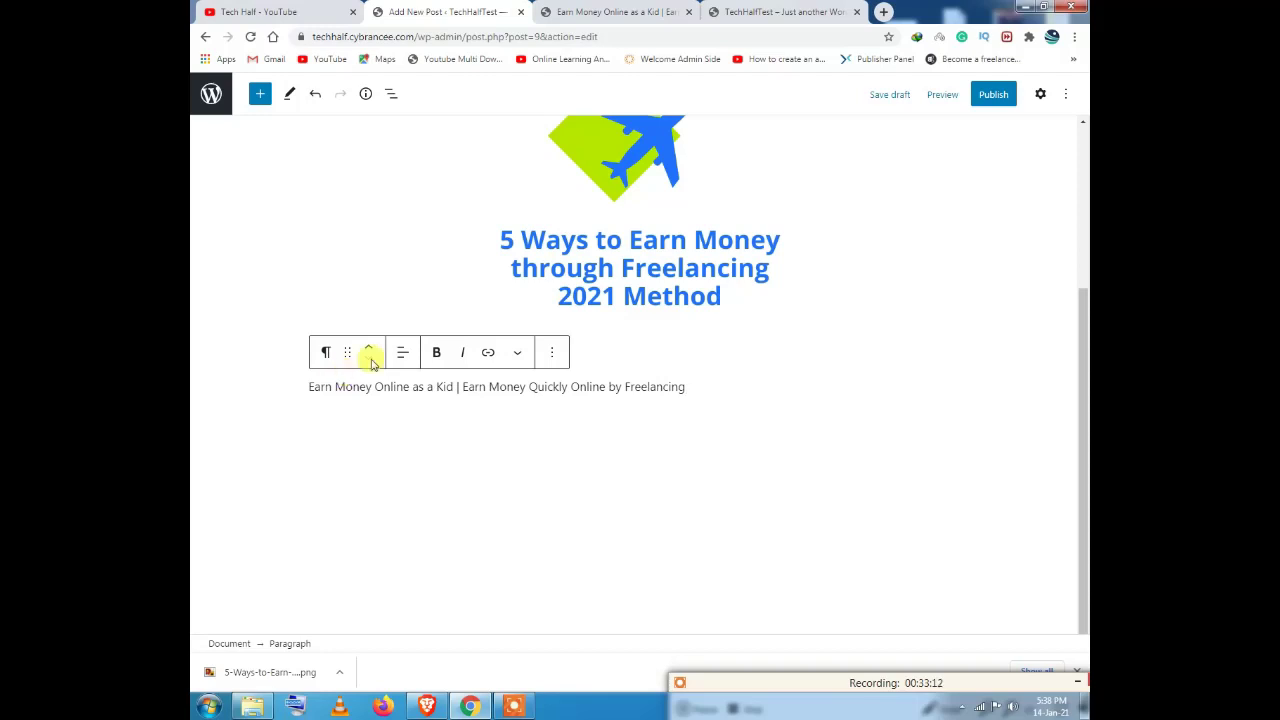
pyautogui.click(628, 10)
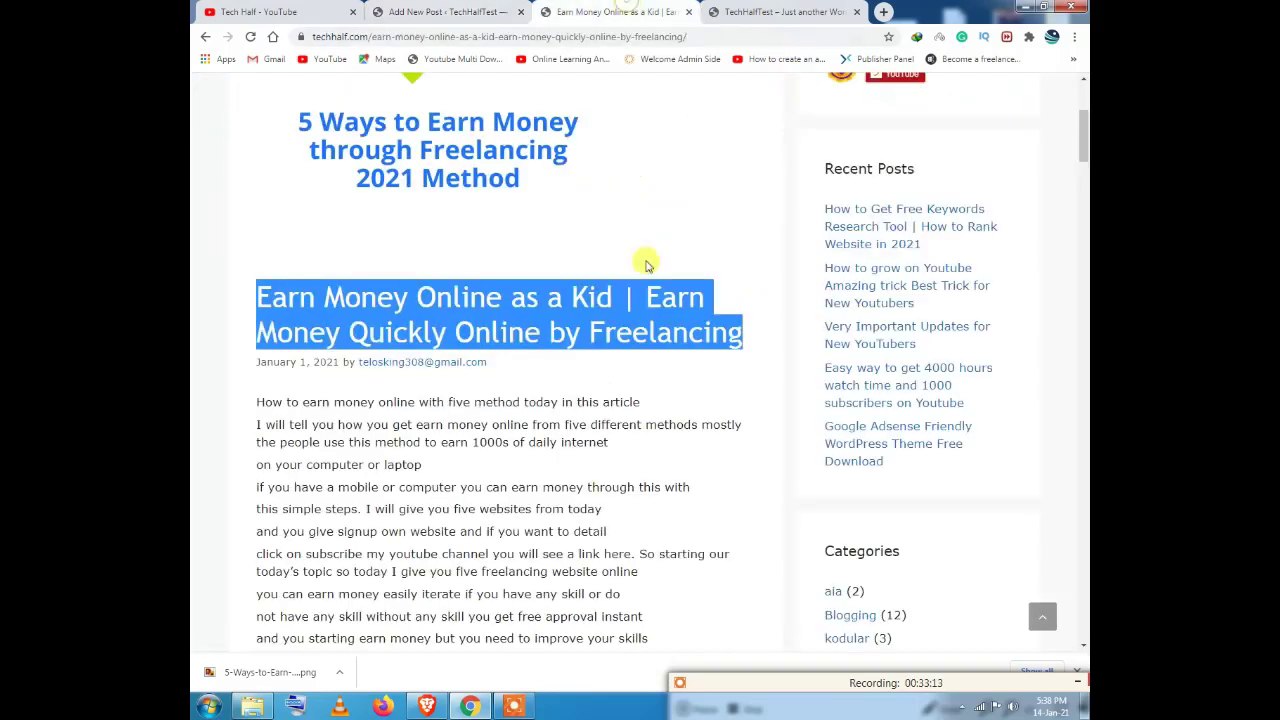
pyautogui.click(405, 10)
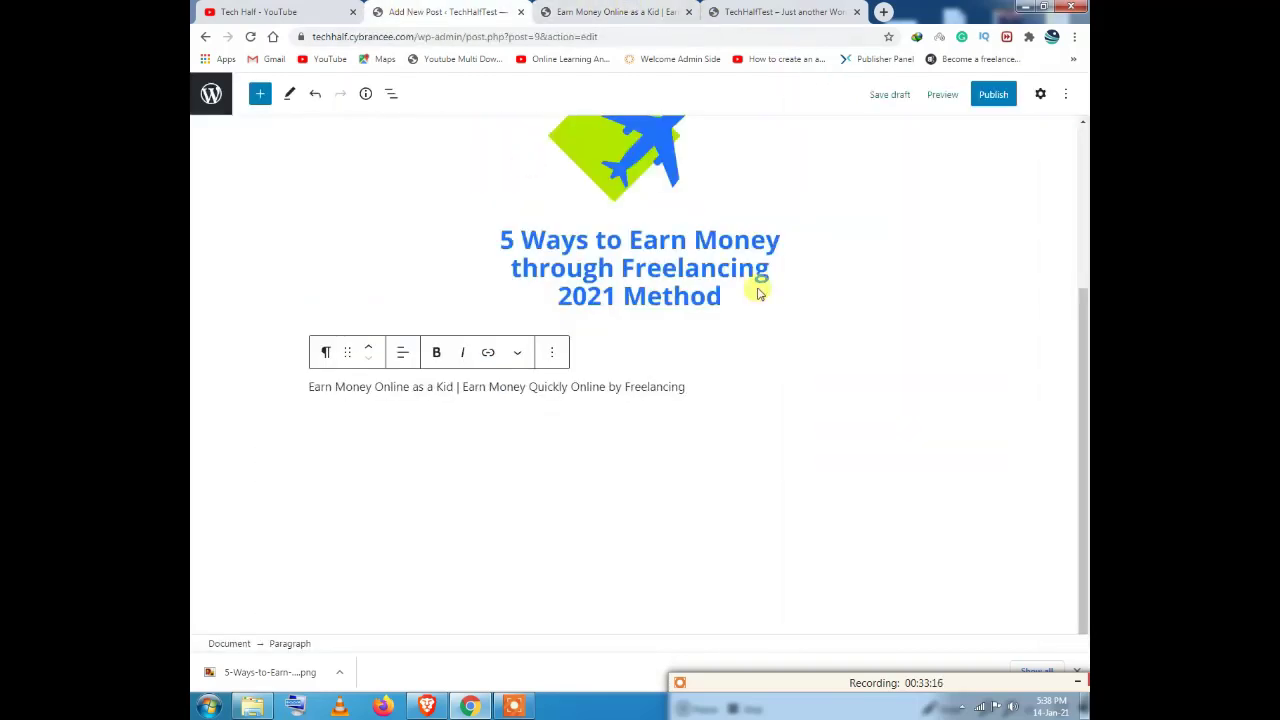
# Step: Try bold formatting on the whole pasted title paragraph and remove it again
pyautogui.moveTo(688, 386); pyautogui.dragTo(566, 386)
pyautogui.click(686, 384)
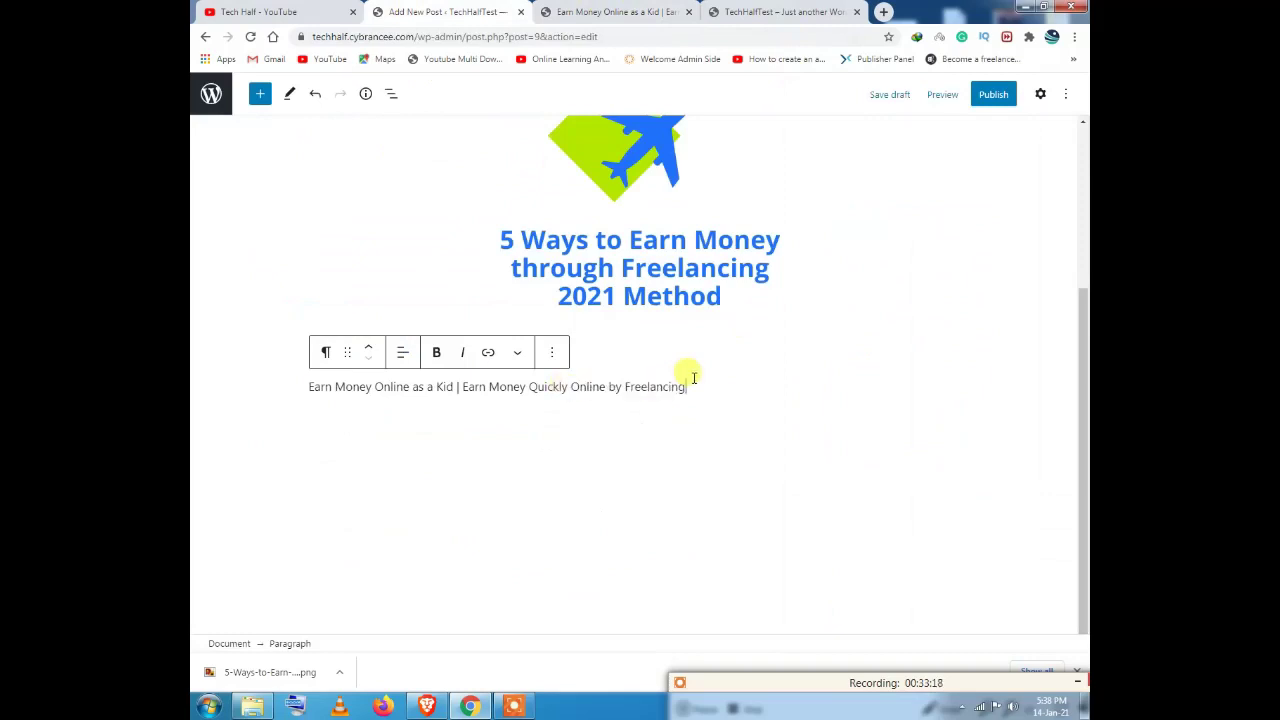
pyautogui.moveTo(690, 386); pyautogui.dragTo(306, 386)
pyautogui.click(437, 355)
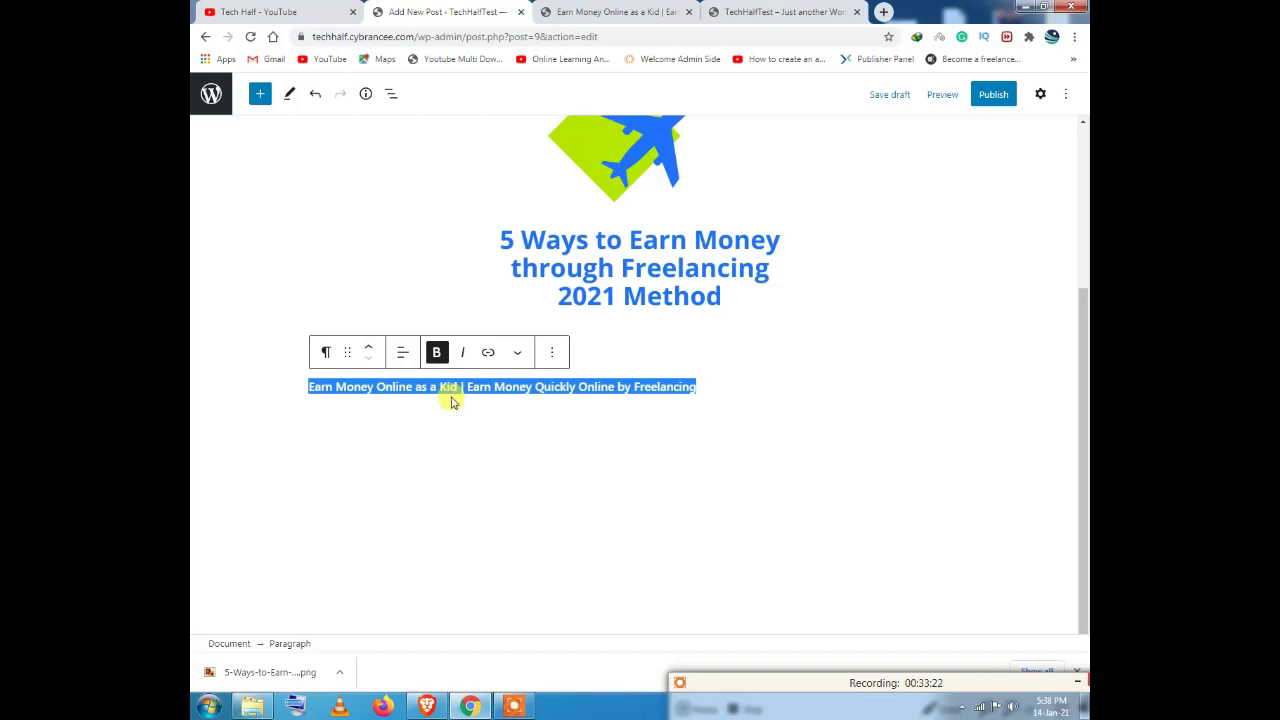
pyautogui.click(449, 391)
pyautogui.moveTo(697, 386); pyautogui.dragTo(310, 386)
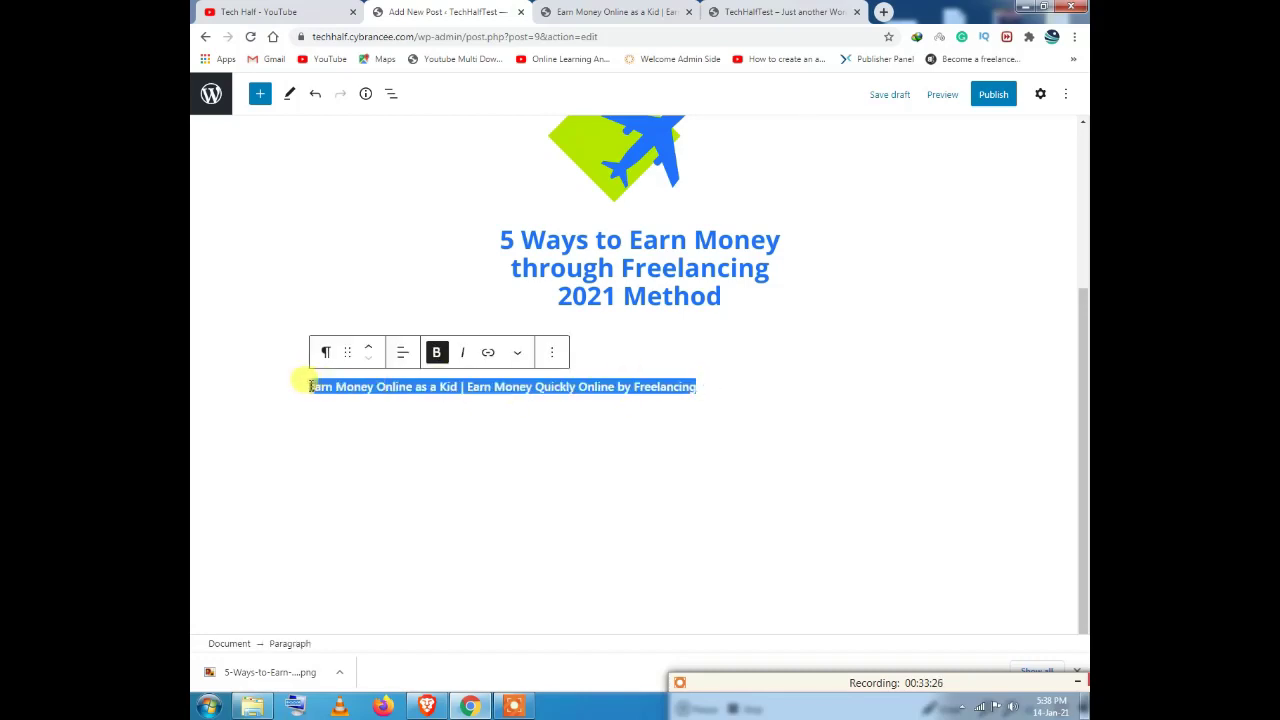
pyautogui.click(310, 386)
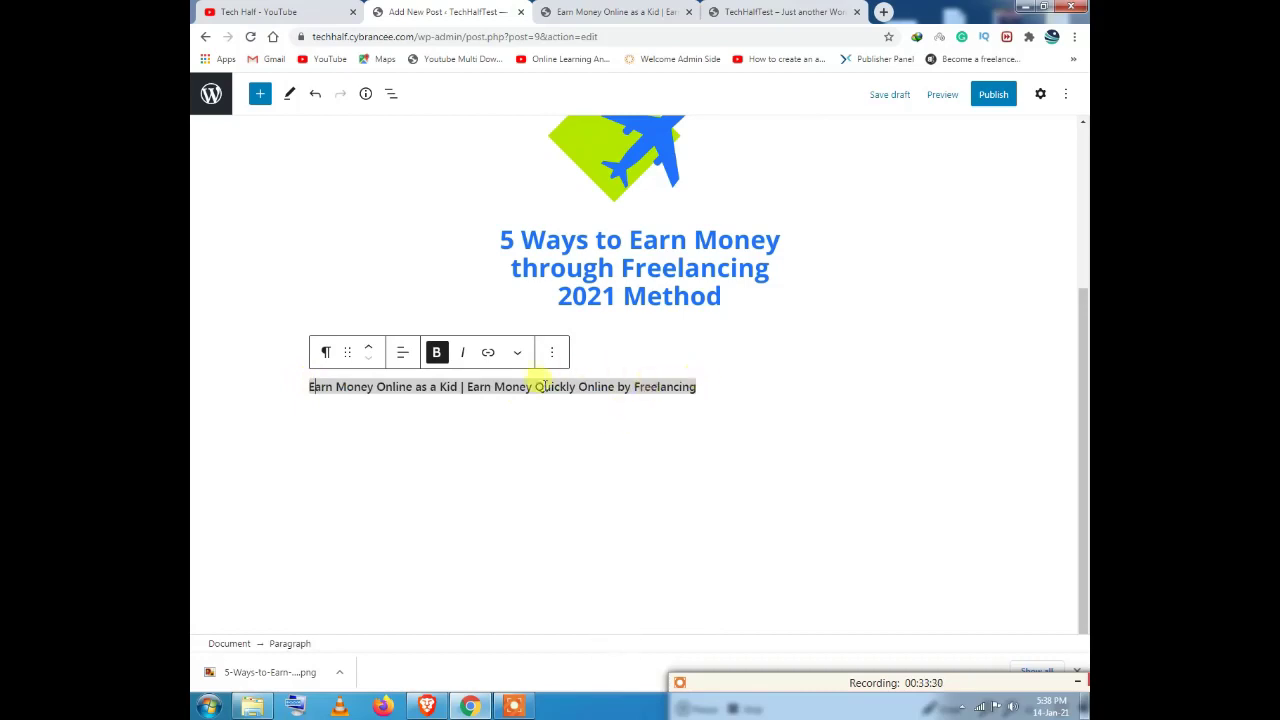
pyautogui.click(439, 352)
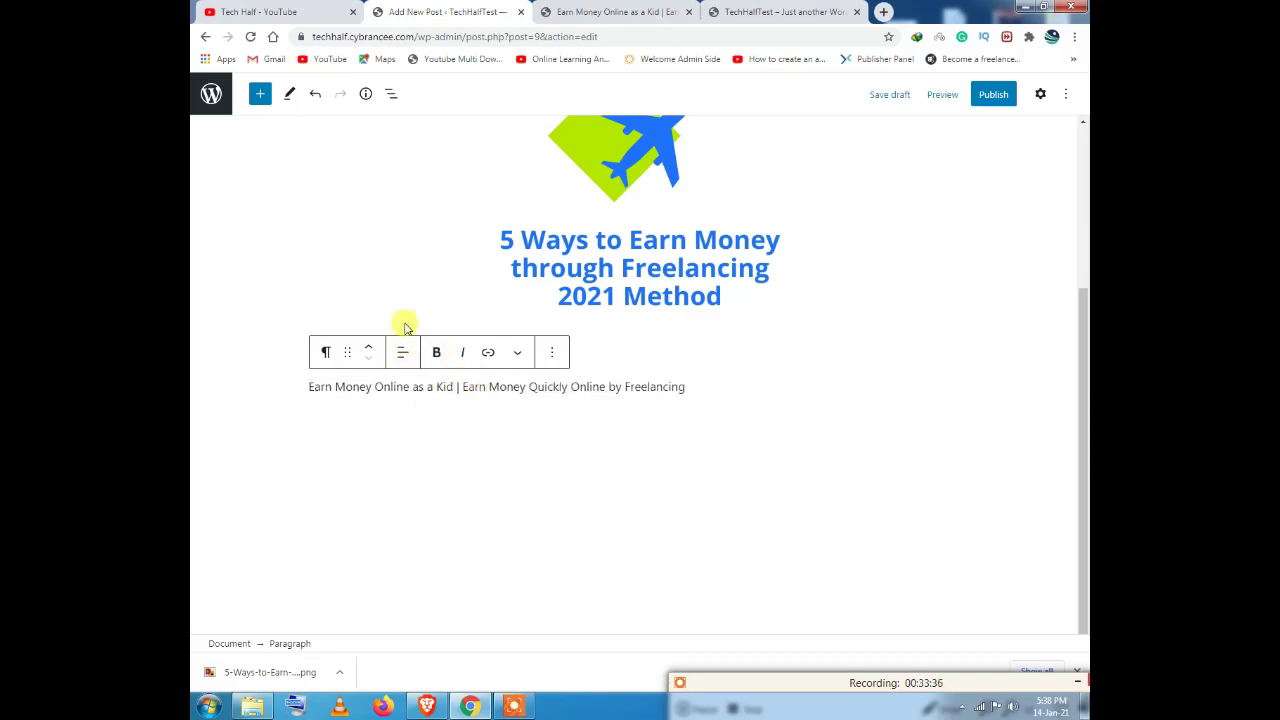
# Step: Transform the pasted title paragraph into a heading, try levels H6 and H1, and set it to Heading 2
pyautogui.click(325, 353)
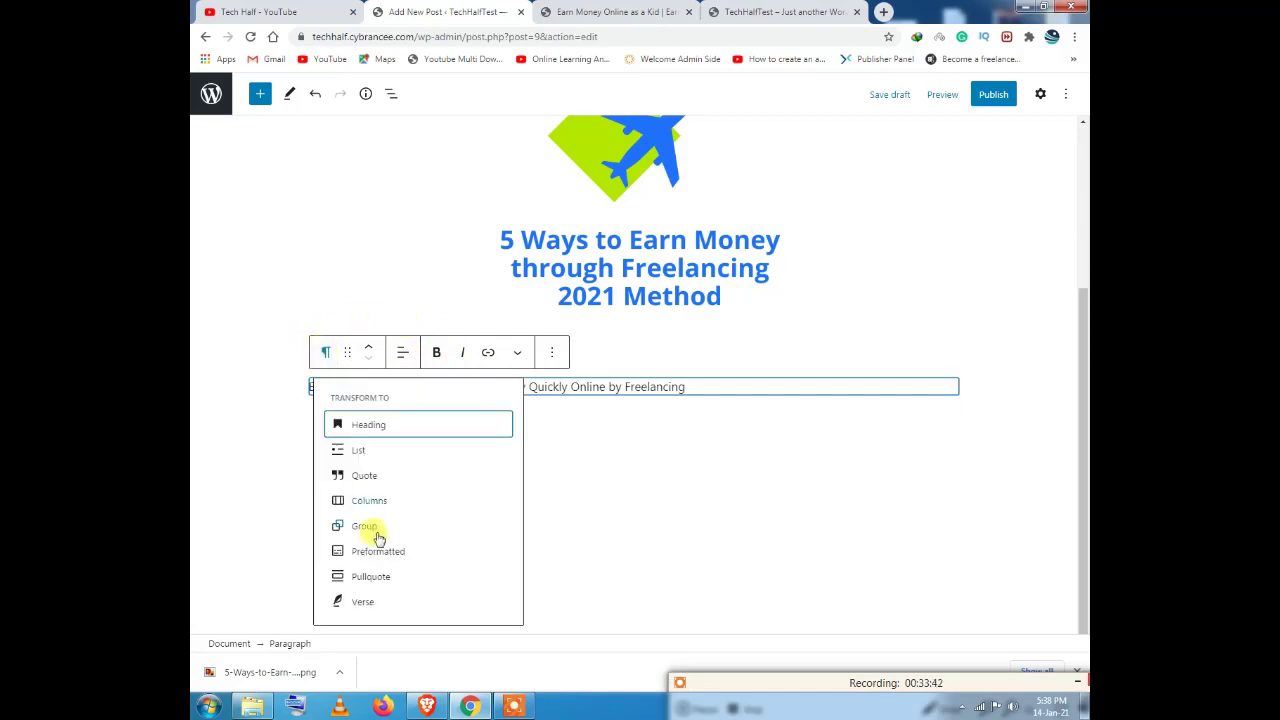
pyautogui.click(383, 425)
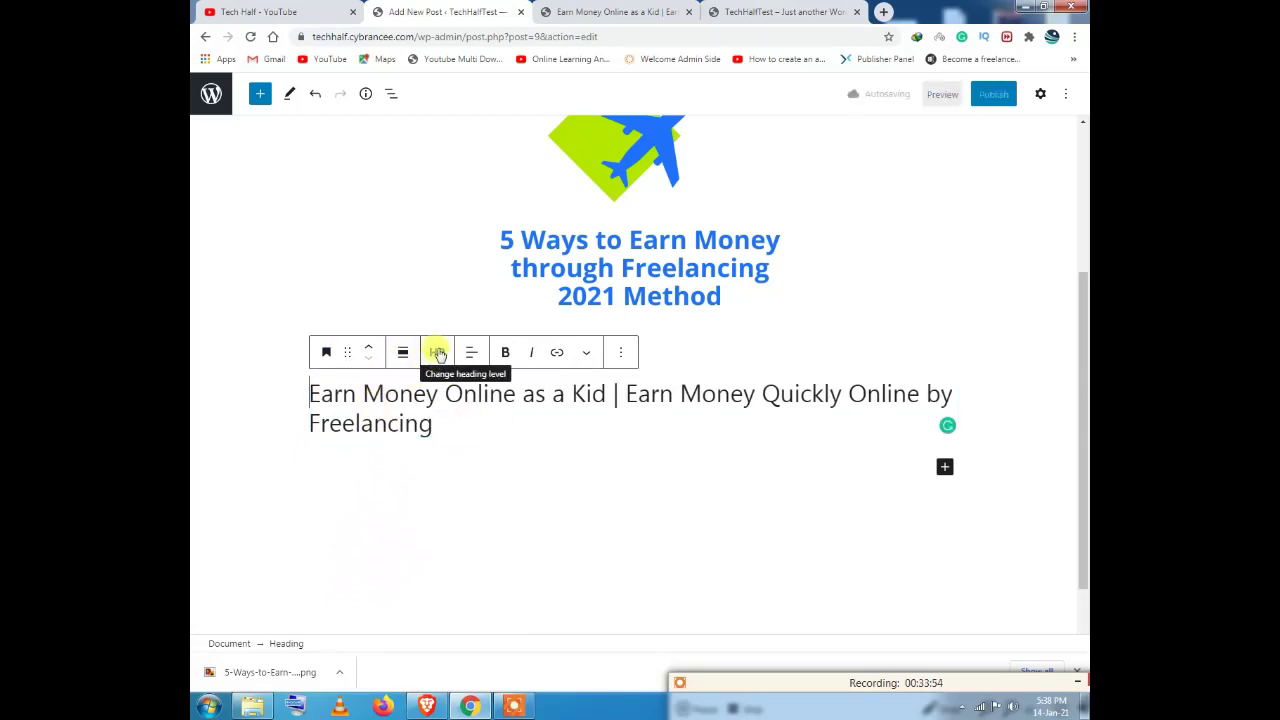
pyautogui.click(438, 353)
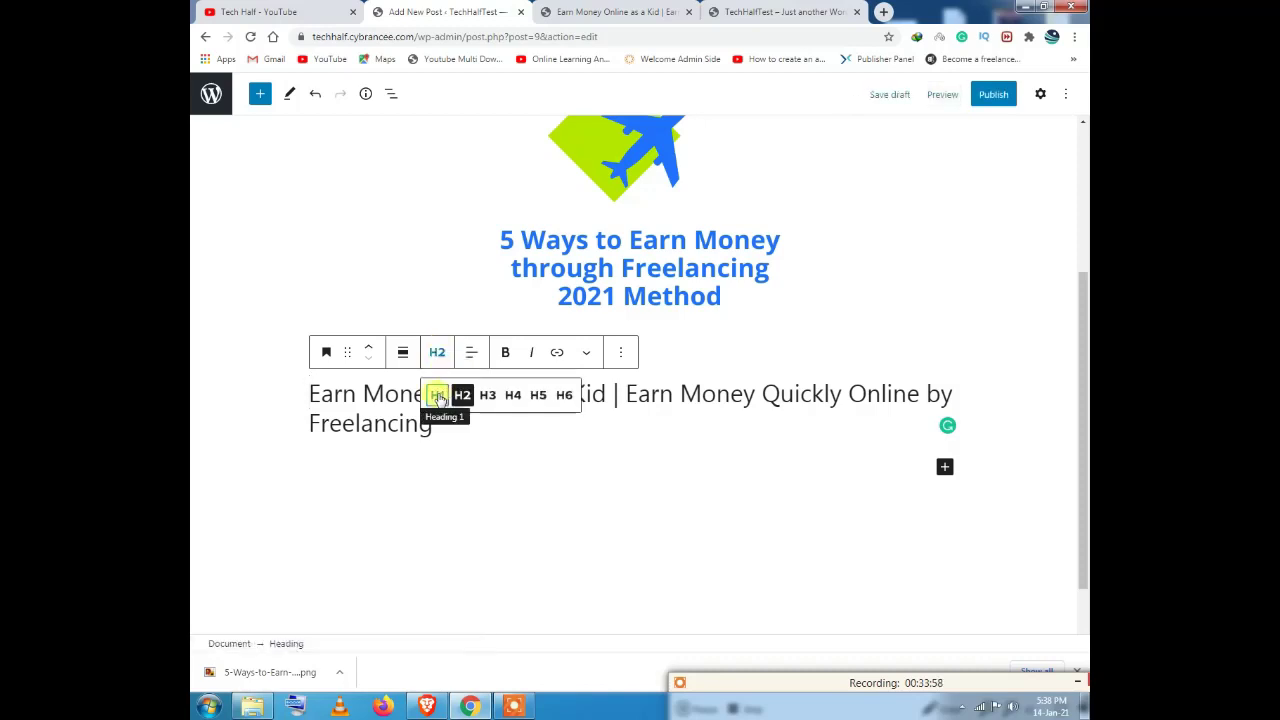
pyautogui.click(564, 396)
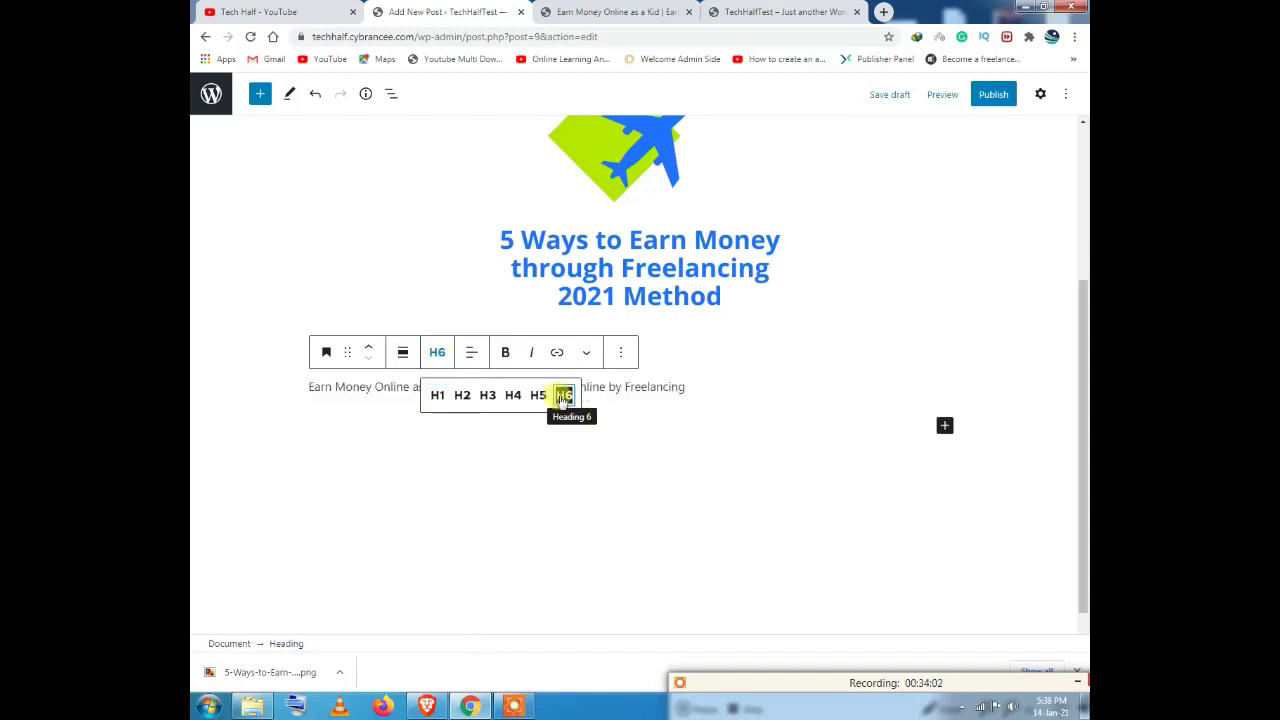
pyautogui.click(438, 396)
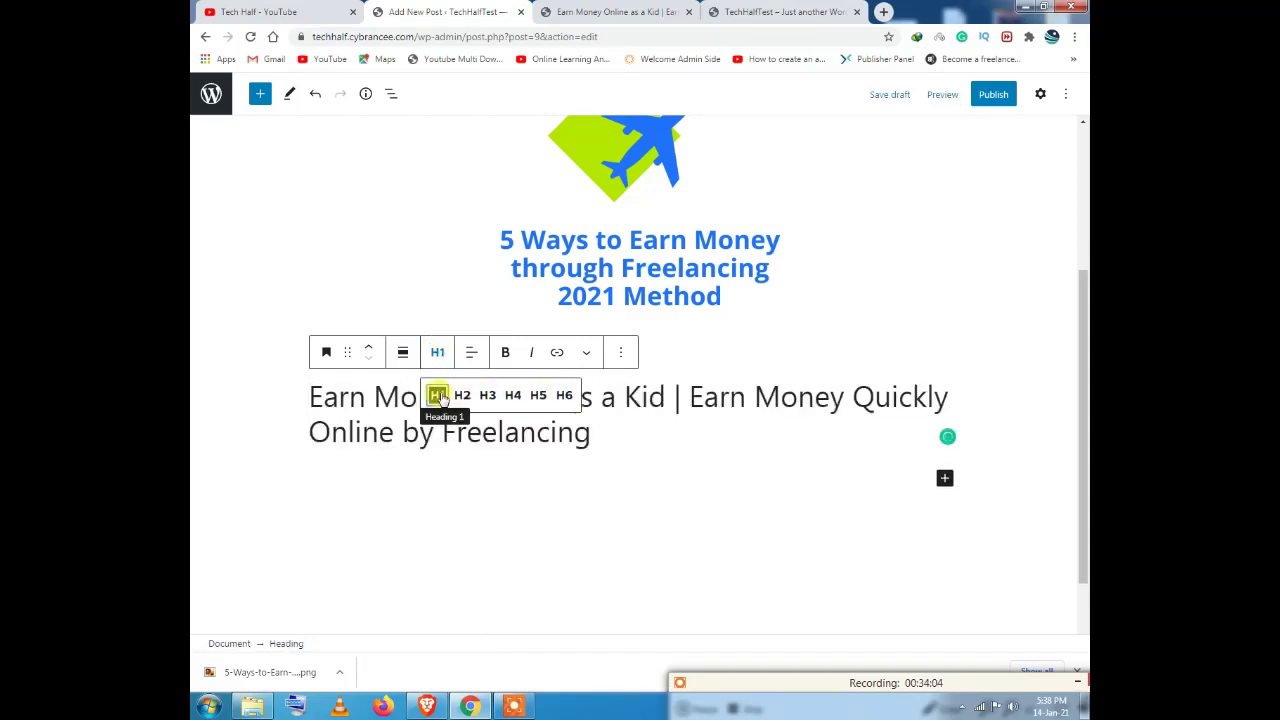
pyautogui.click(470, 396)
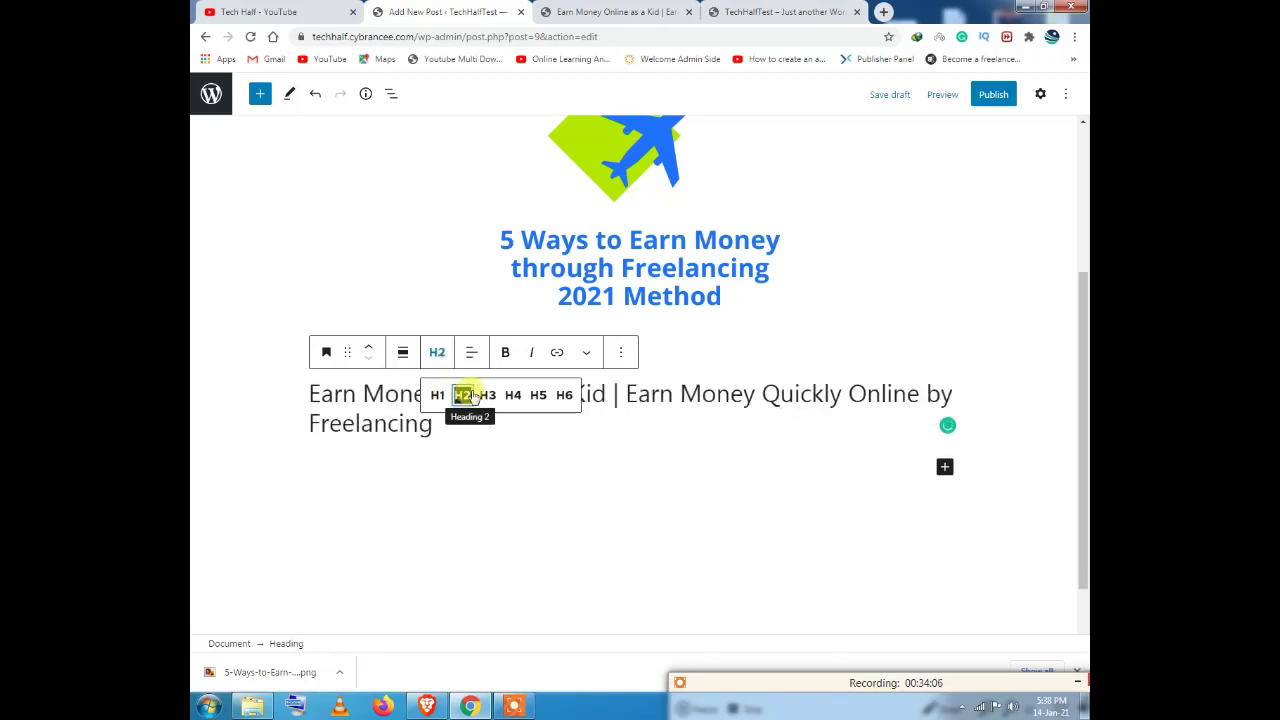
# Step: Make the text of the heading below the image bold and deselect the heading
pyautogui.click(508, 353)
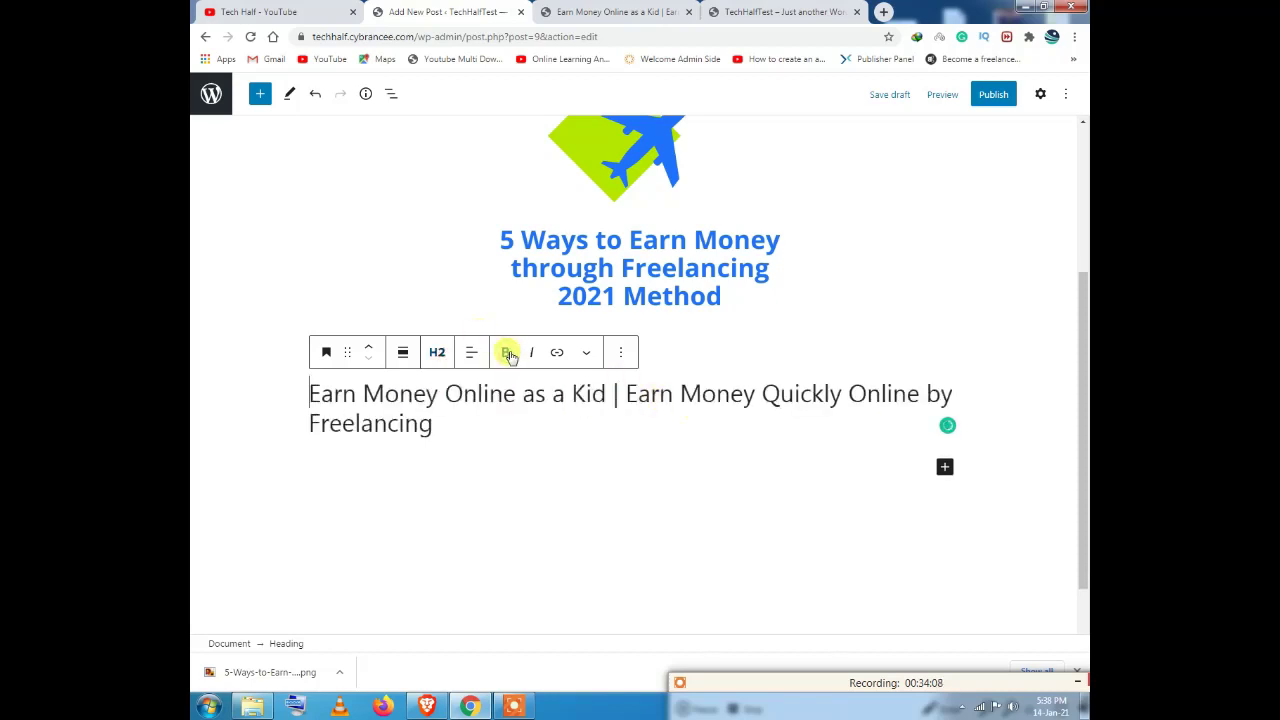
pyautogui.moveTo(433, 425); pyautogui.dragTo(316, 379)
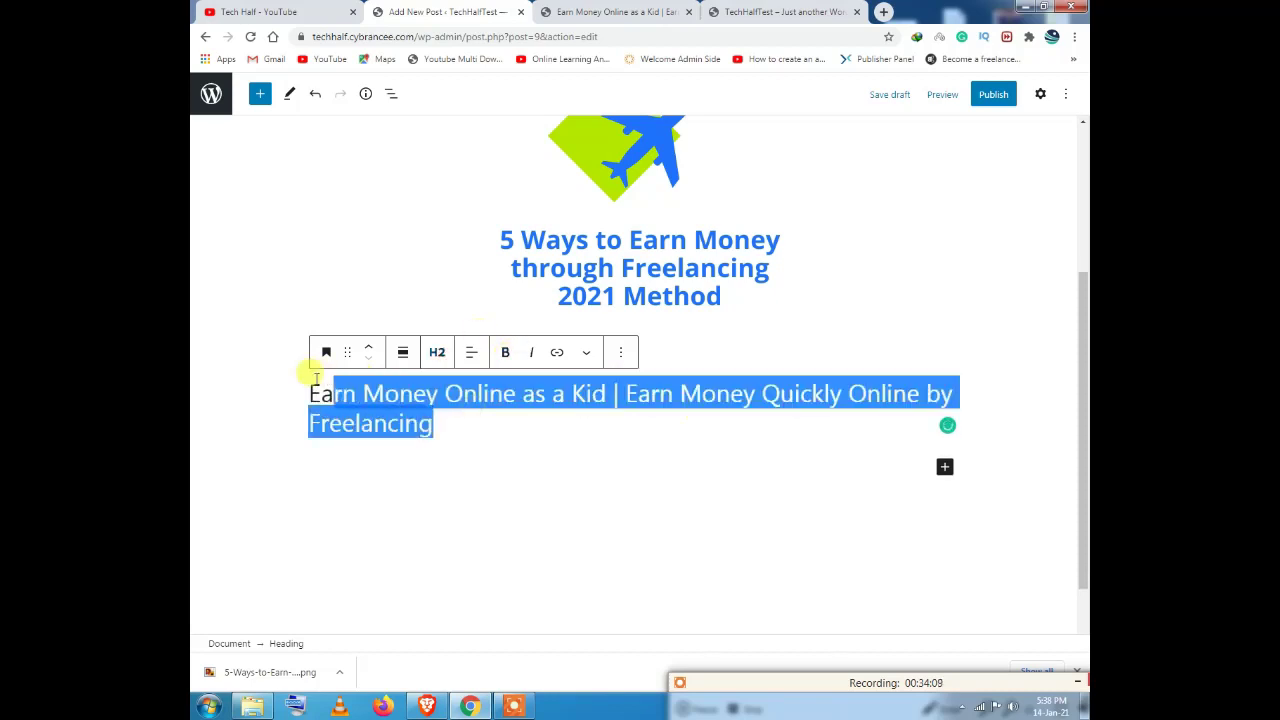
pyautogui.click(505, 352)
pyautogui.click(510, 433)
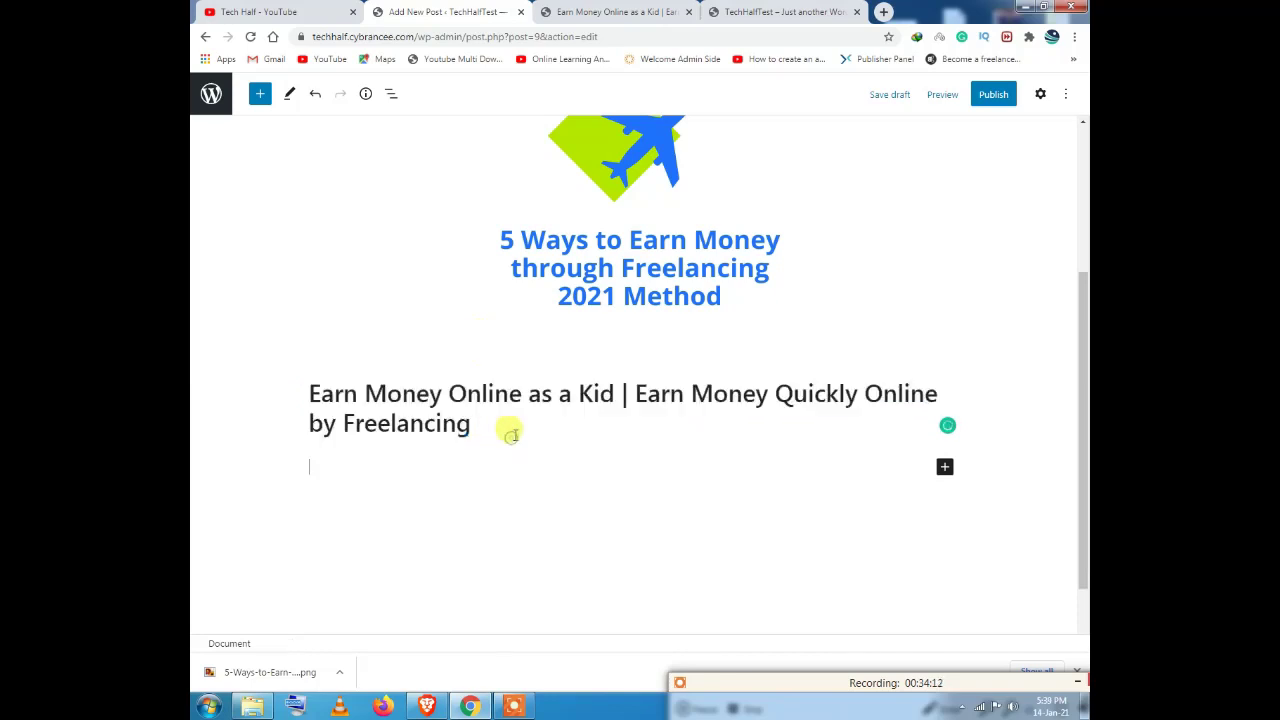
# Step: Compare the title, image and heading of the draft post with the layout of the published article
pyautogui.scroll(-1, 614, 408)
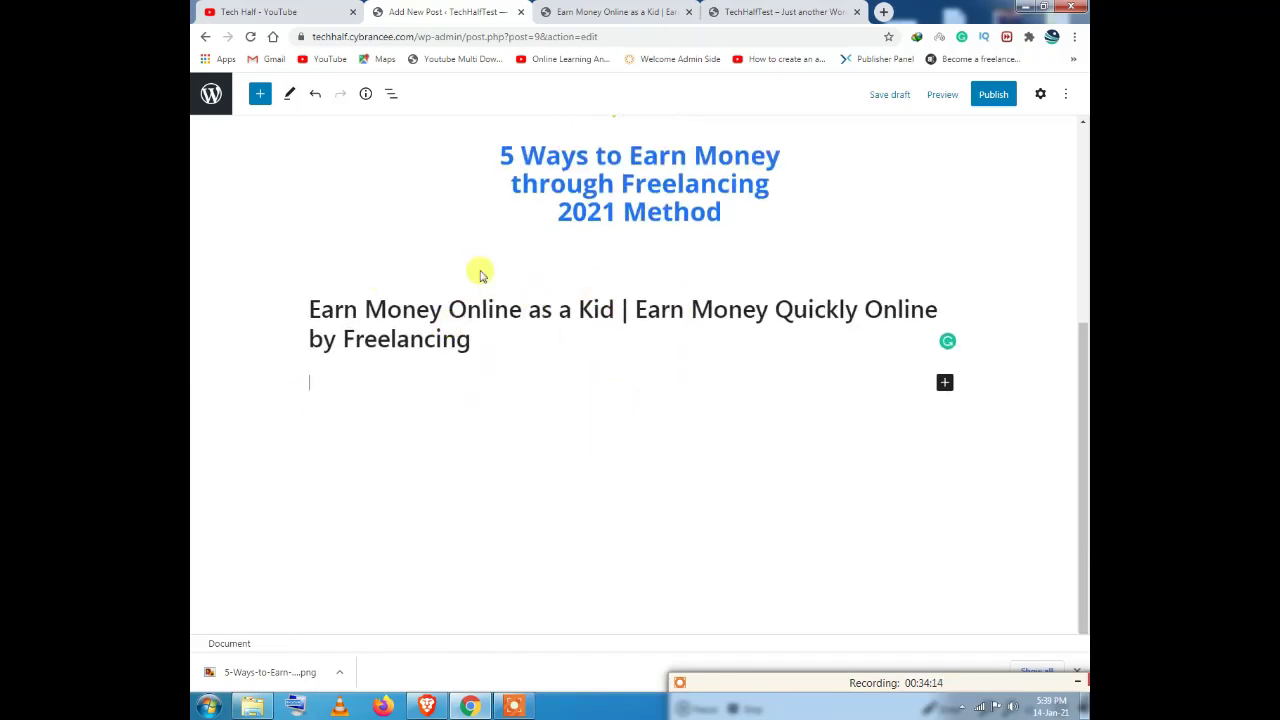
pyautogui.click(770, 11)
pyautogui.click(610, 11)
pyautogui.click(330, 380)
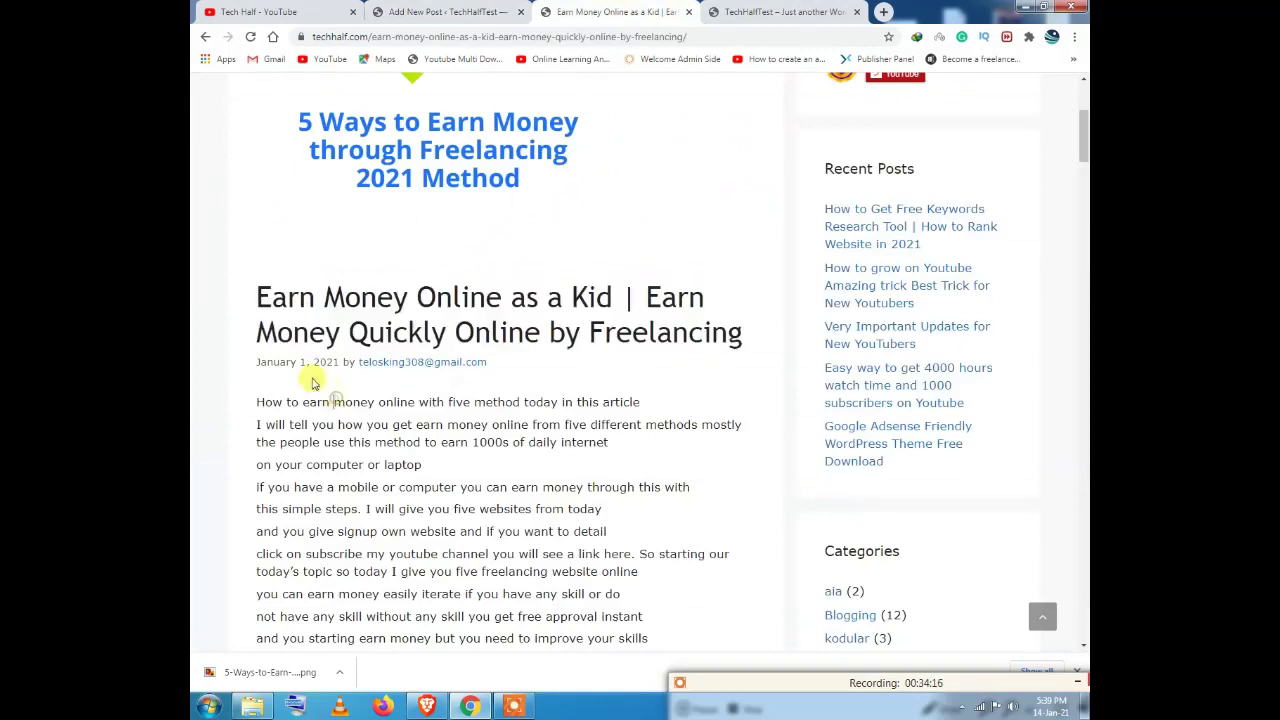
pyautogui.scroll(-3, 420, 323)
pyautogui.scroll(2, 382, 243)
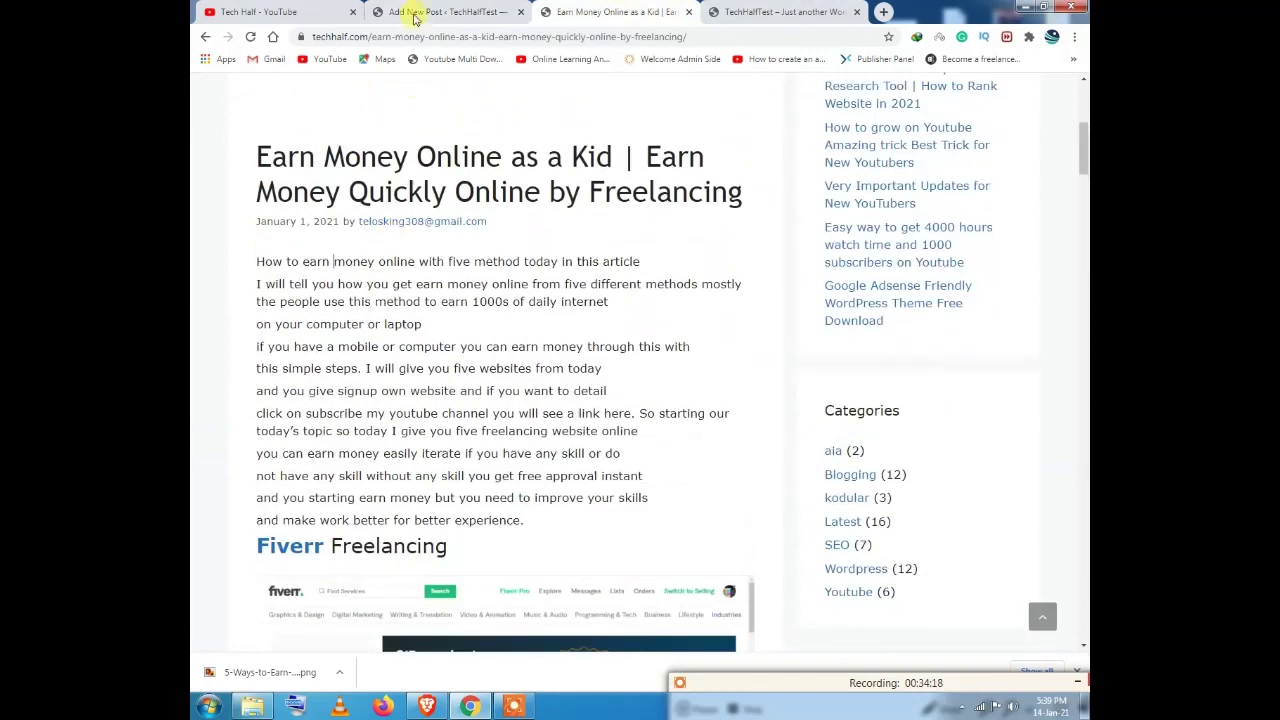
pyautogui.click(414, 14)
pyautogui.scroll(2, 477, 243)
pyautogui.scroll(2, 483, 241)
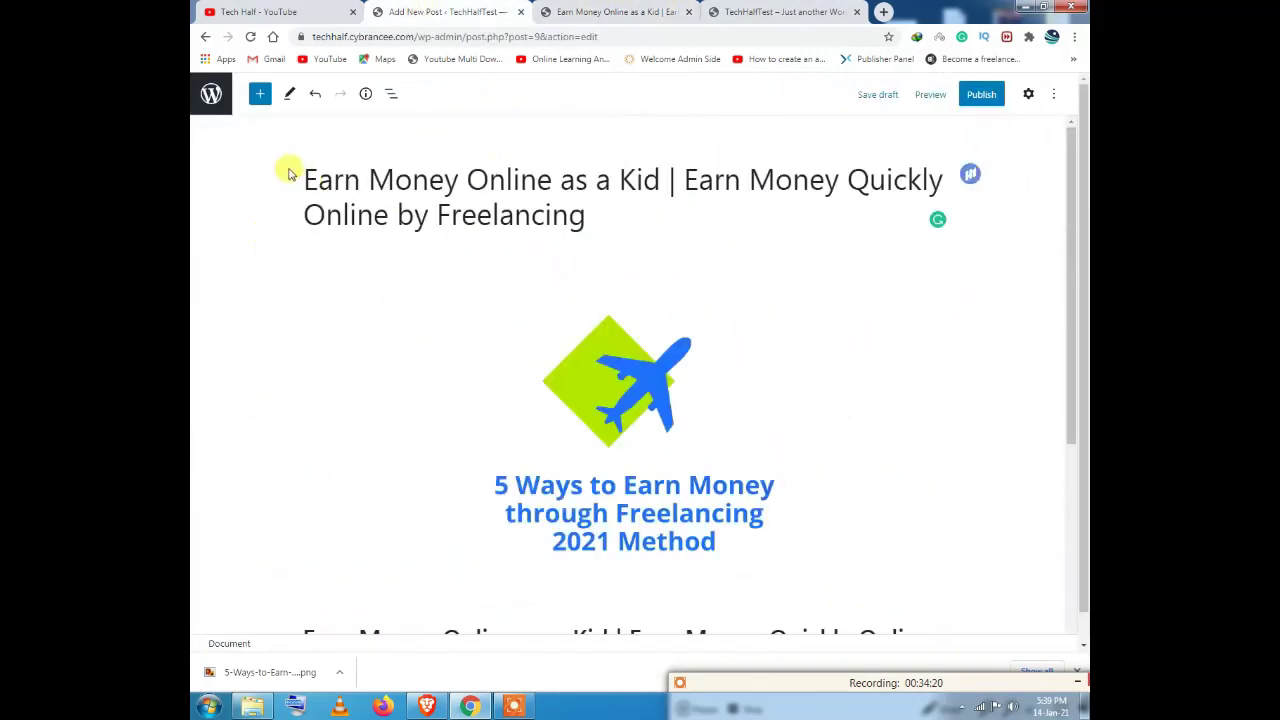
# Step: Start a new empty paragraph directly below the bold heading
pyautogui.scroll(-2, 380, 390)
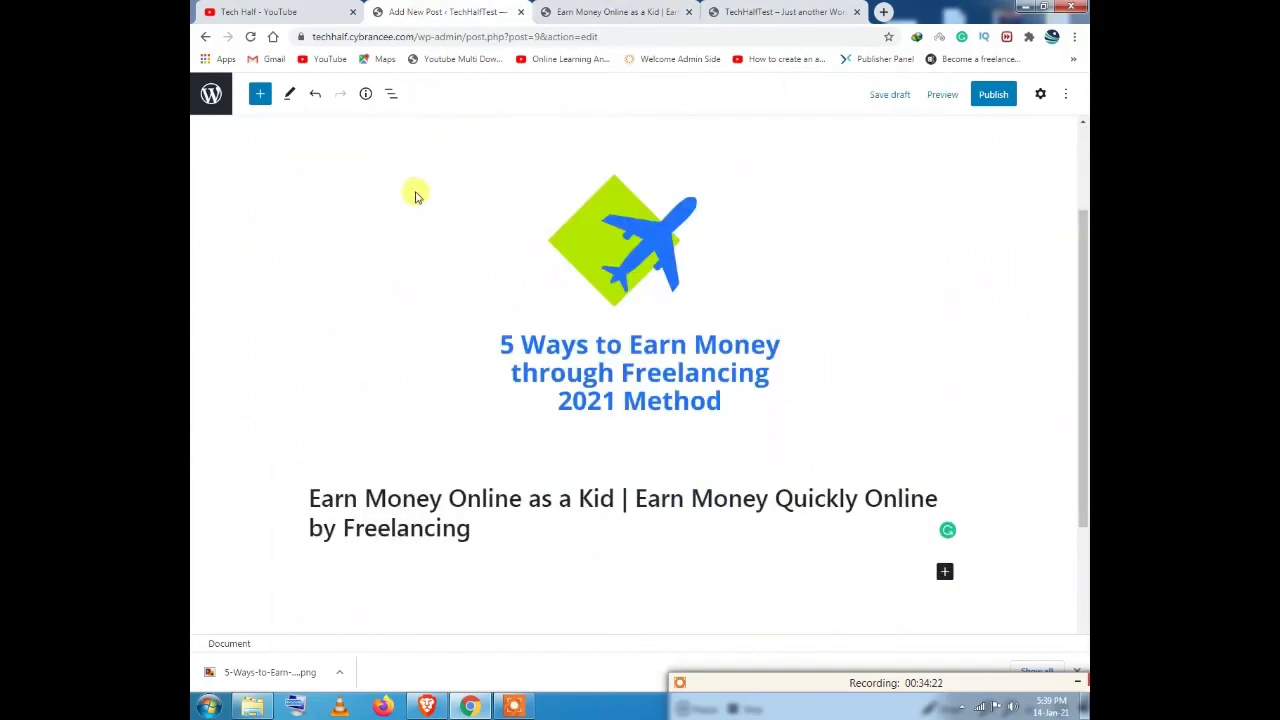
pyautogui.scroll(-2, 480, 420)
pyautogui.click(493, 345)
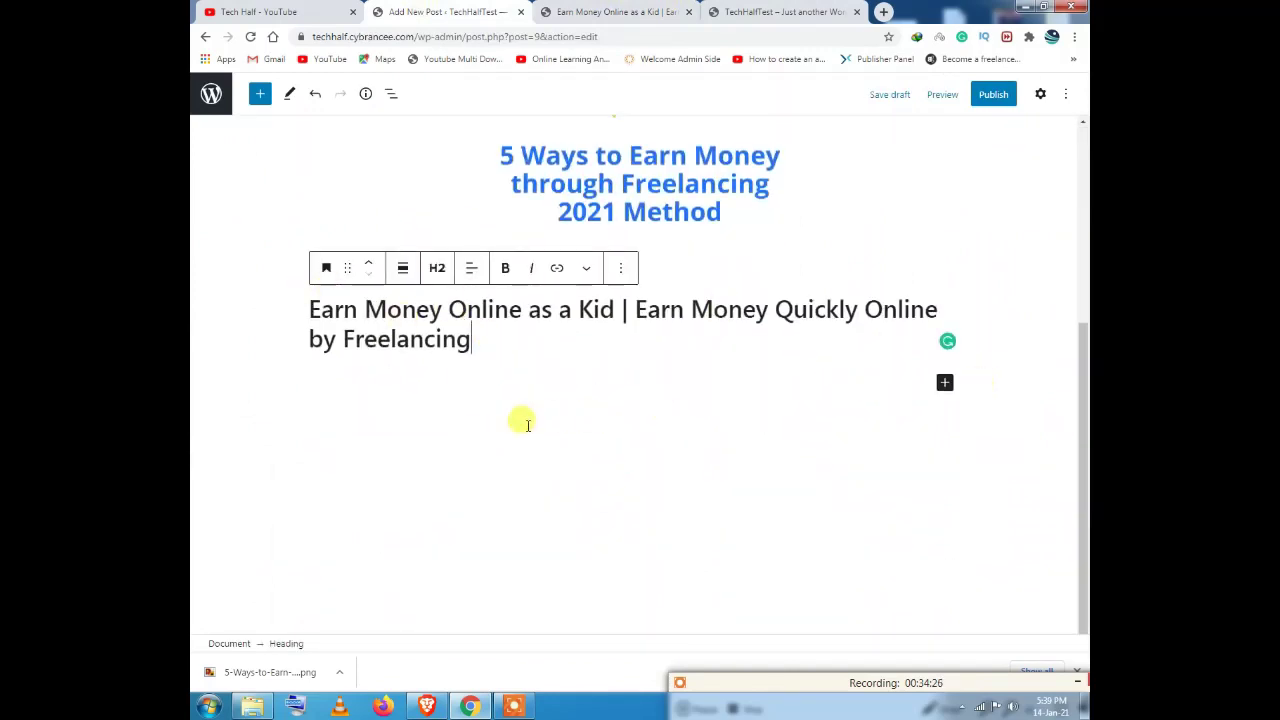
pyautogui.press('Return')
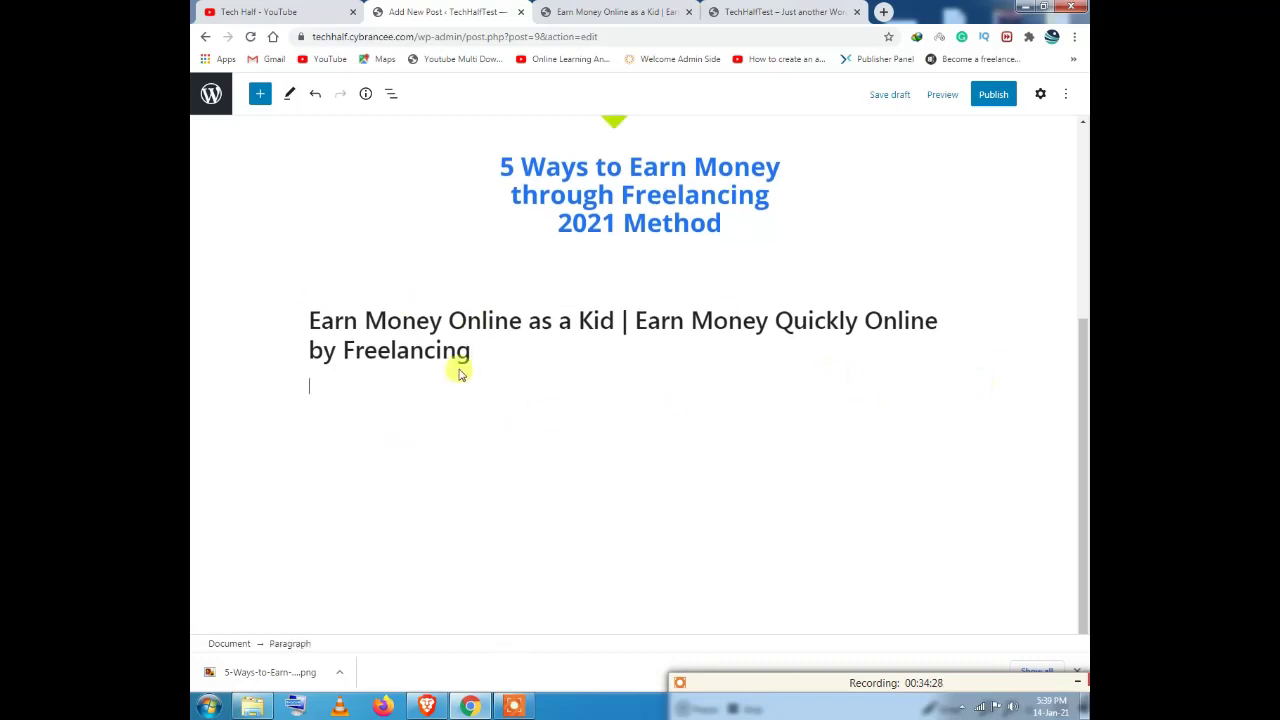
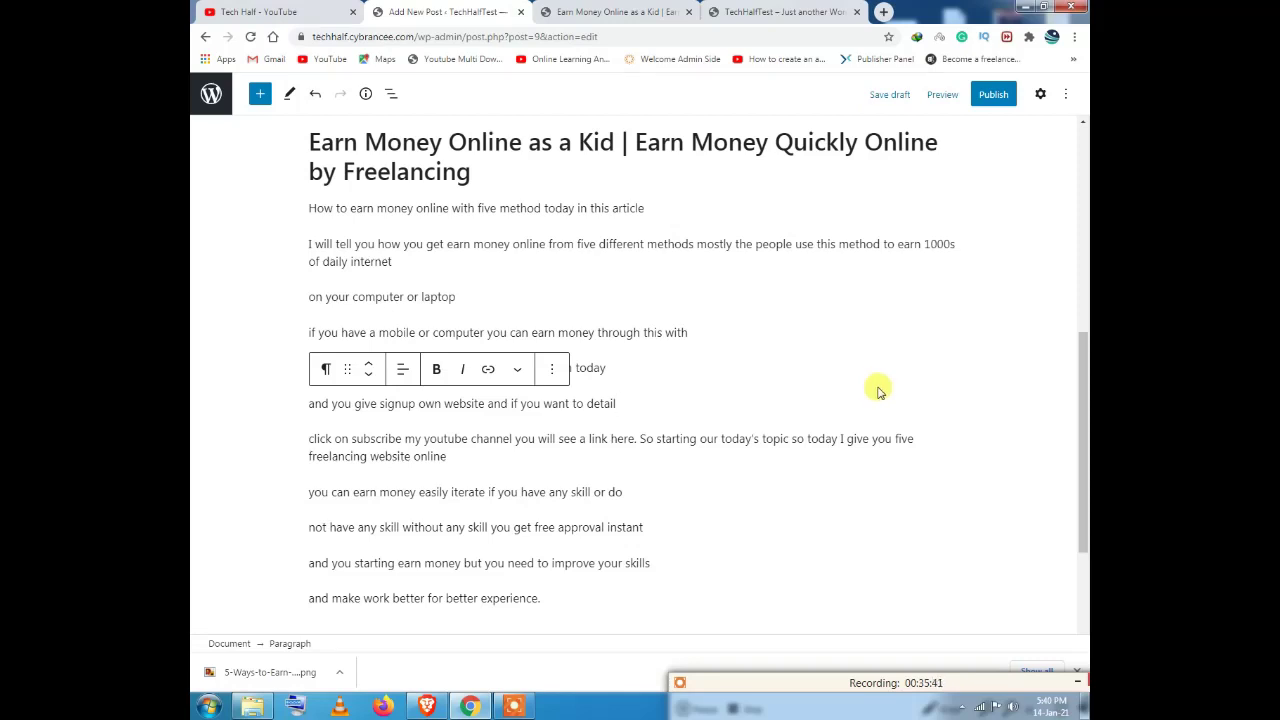
# Step: Browse the uploaded videos of the Tech Half YouTube channel, including the Yoast Seo Premium Plugin video
pyautogui.click(258, 12)
pyautogui.scroll(-4, 980, 515)
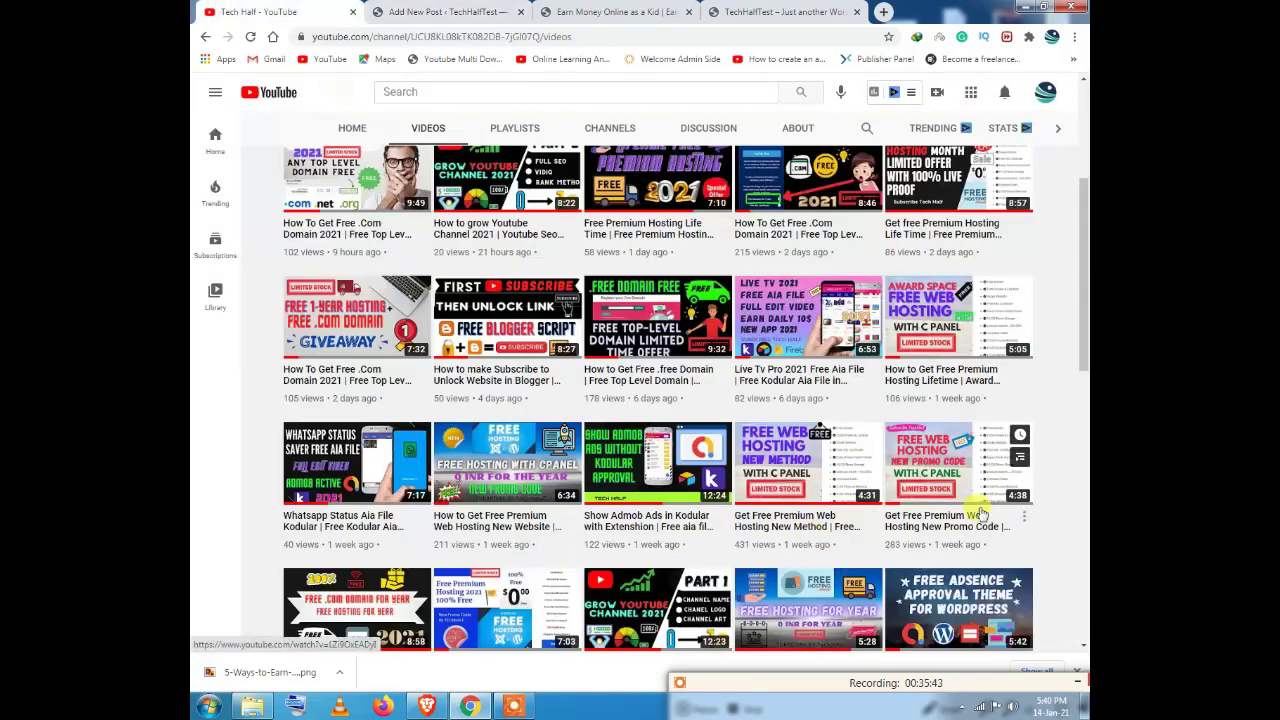
pyautogui.scroll(-2, 980, 515)
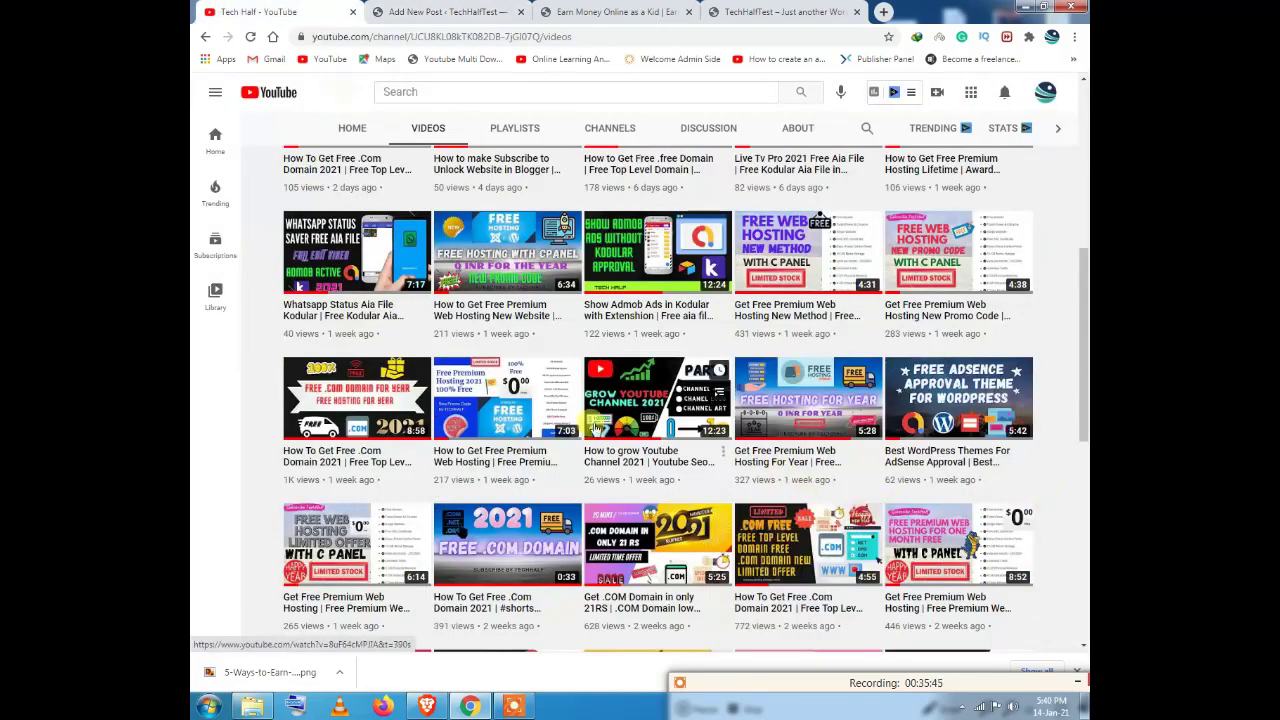
pyautogui.scroll(-4, 446, 423)
pyautogui.scroll(1, 853, 540)
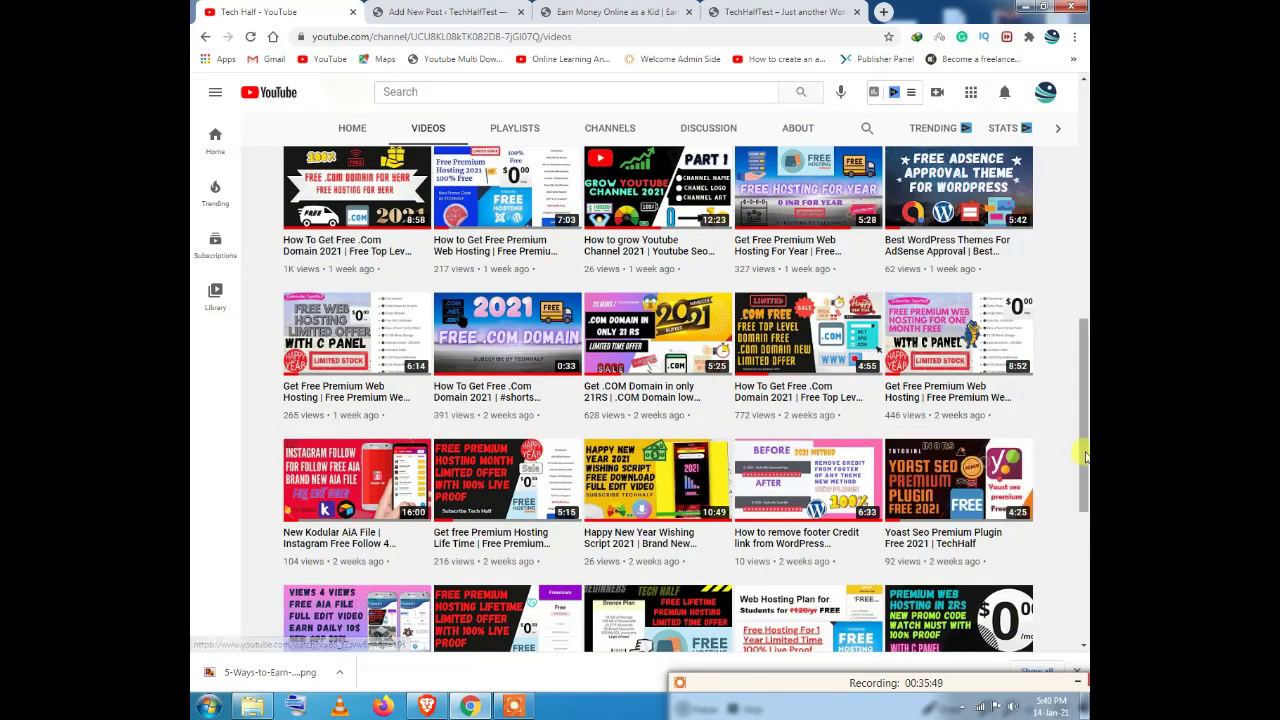
pyautogui.moveTo(952, 470)
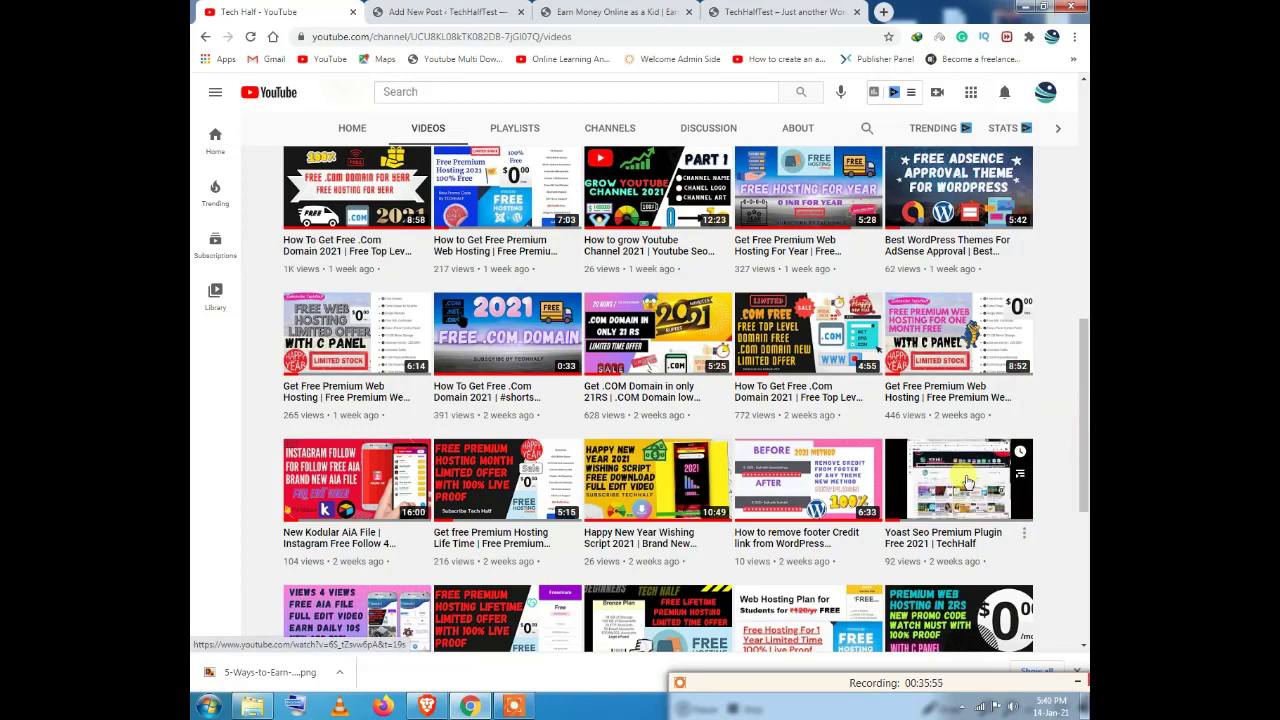
pyautogui.scroll(10, 1012, 440)
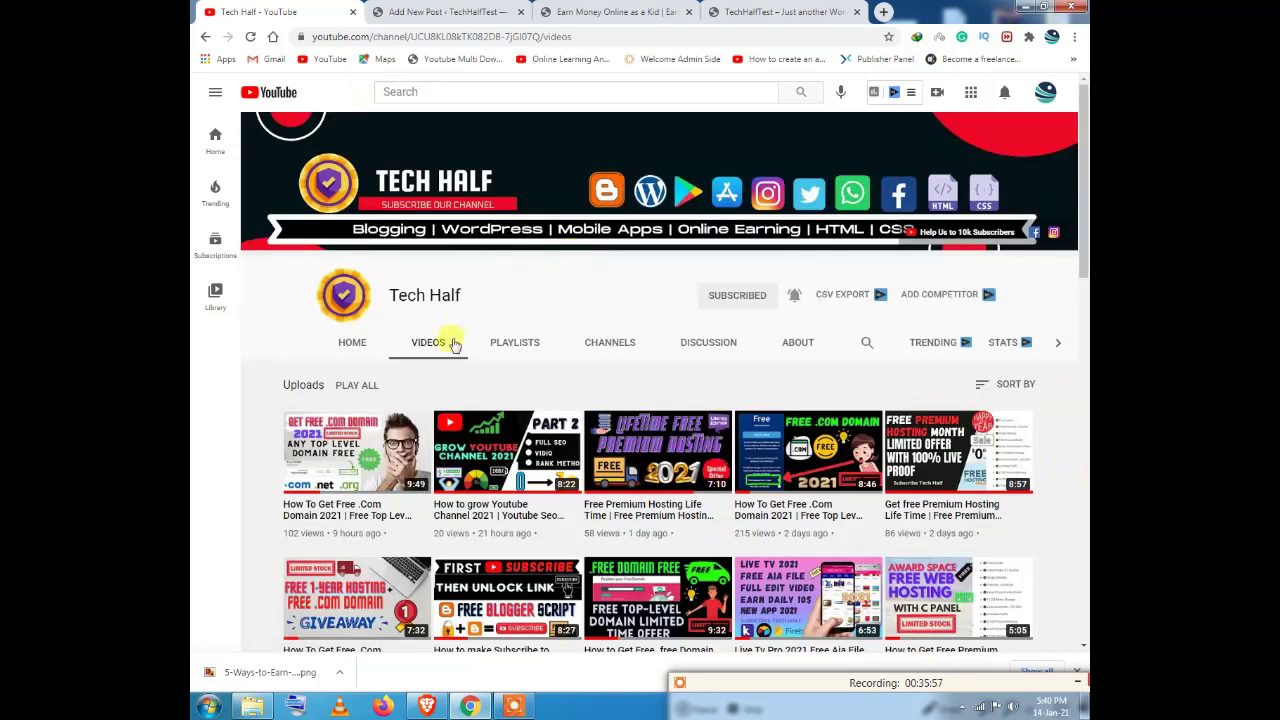
# Step: Return to the post editor and add an empty paragraph after the line "and make work better for better experience."
pyautogui.click(440, 11)
pyautogui.scroll(-3, 640, 290)
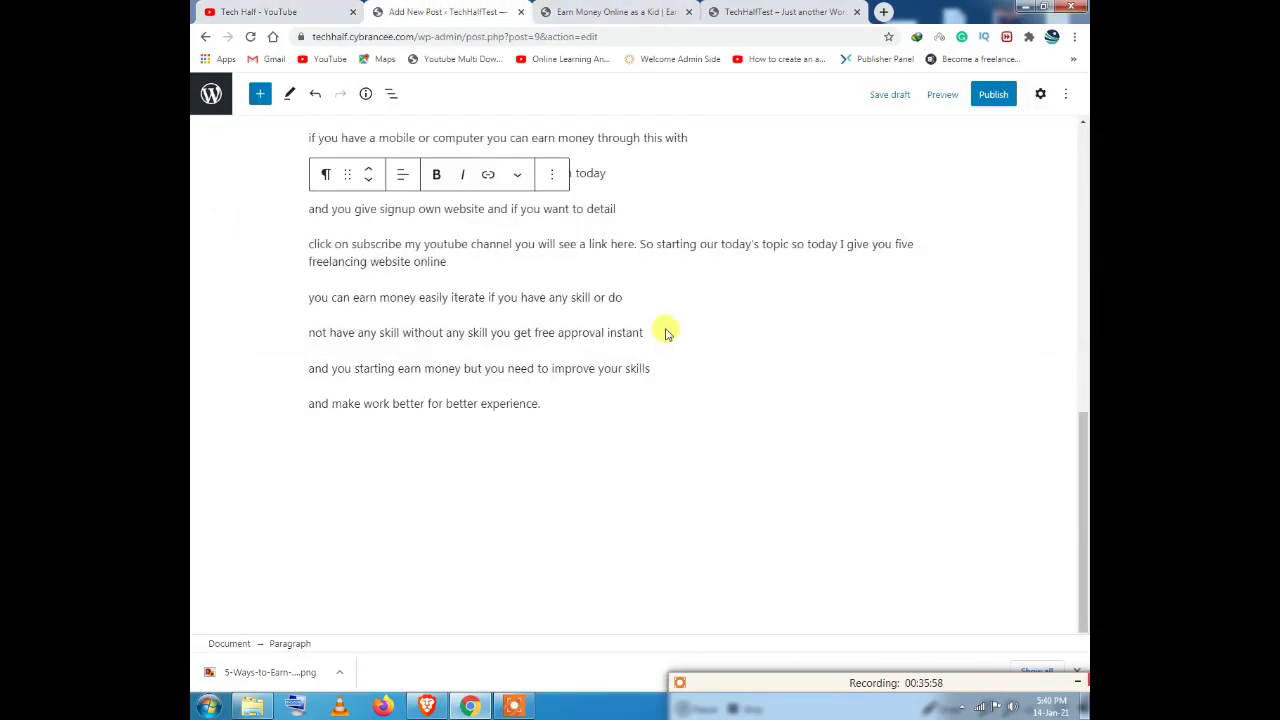
pyautogui.click(576, 393)
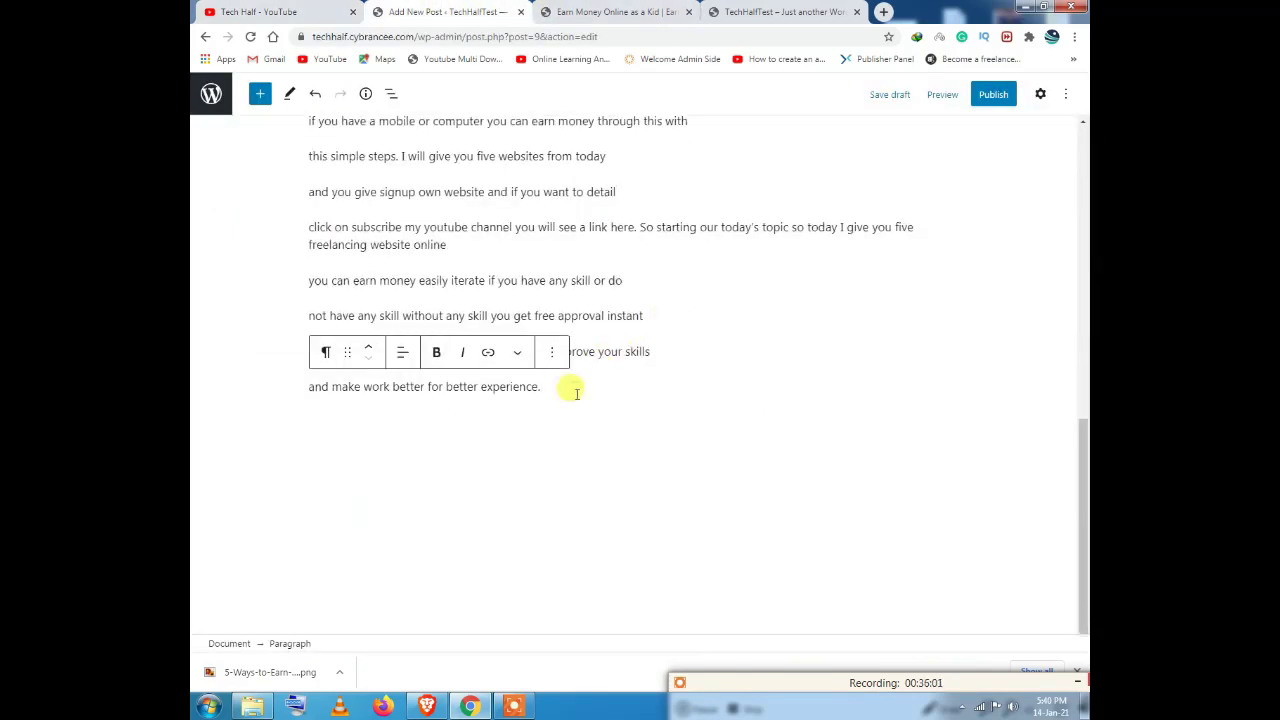
pyautogui.press('Return')
# Step: Switch to the published article and open the Fiverr link in its "Fiverr Freelancing" heading
pyautogui.click(556, 11)
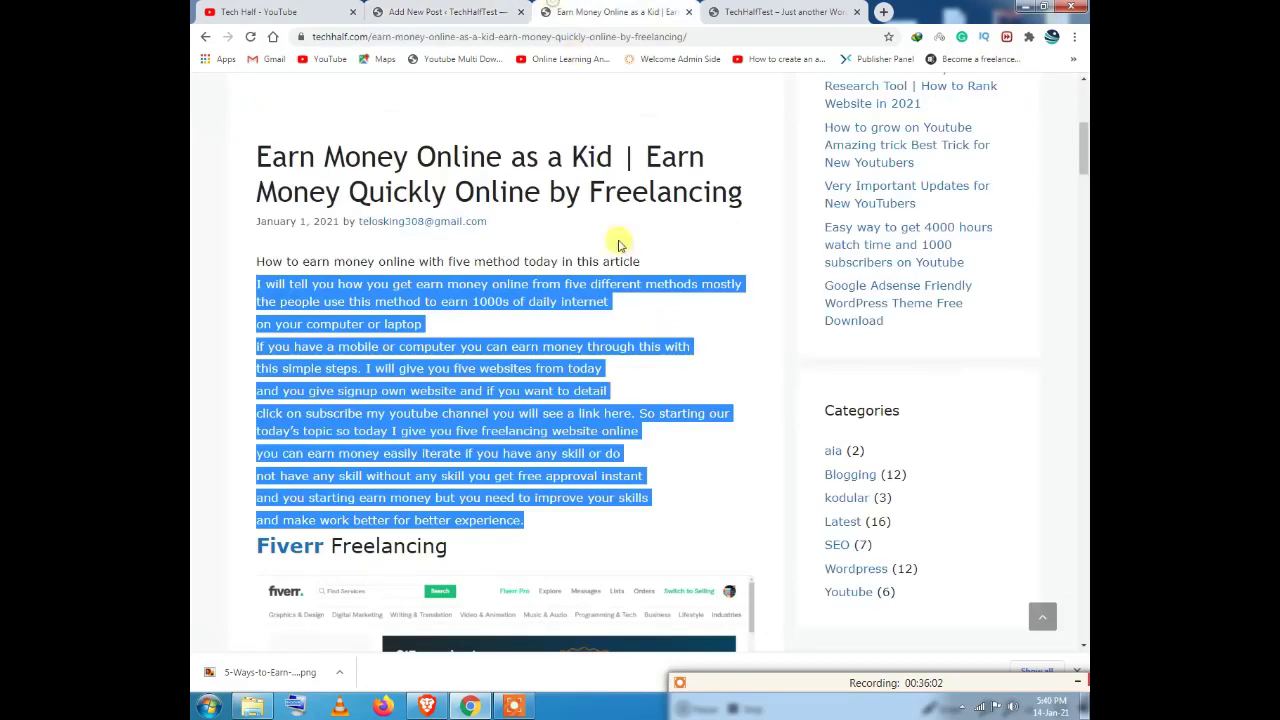
pyautogui.click(343, 465)
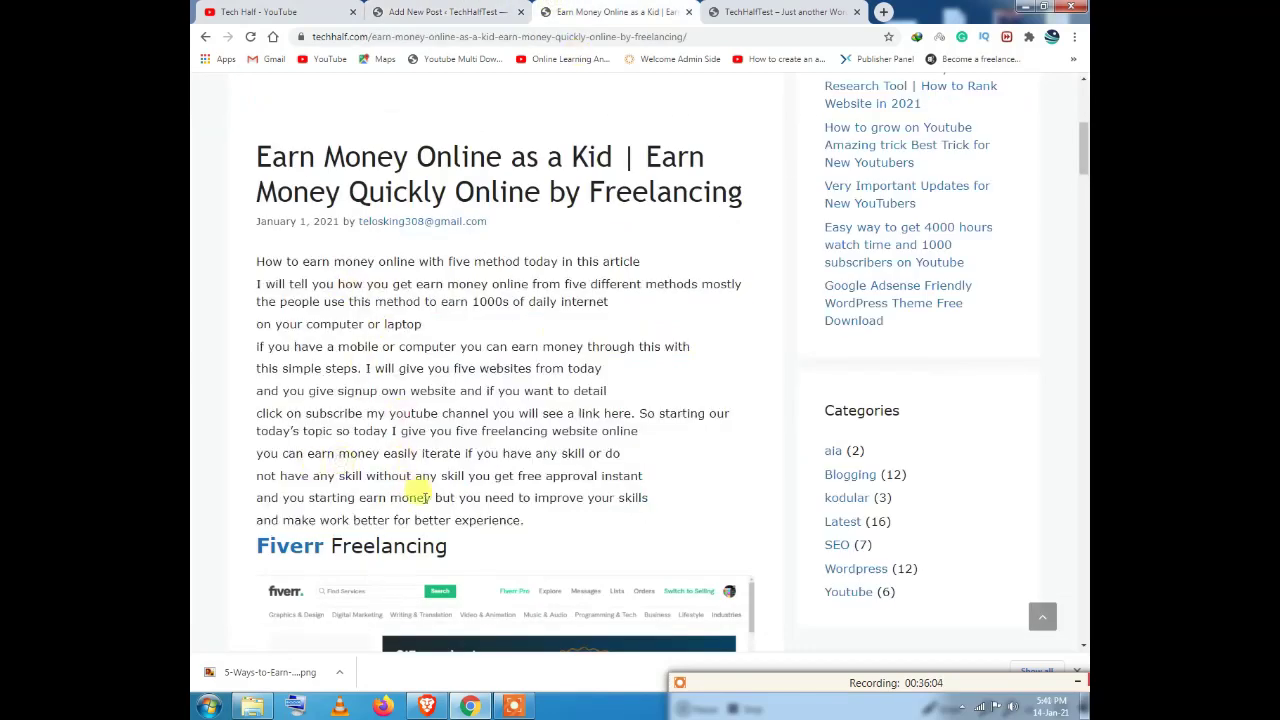
pyautogui.scroll(-2, 414, 494)
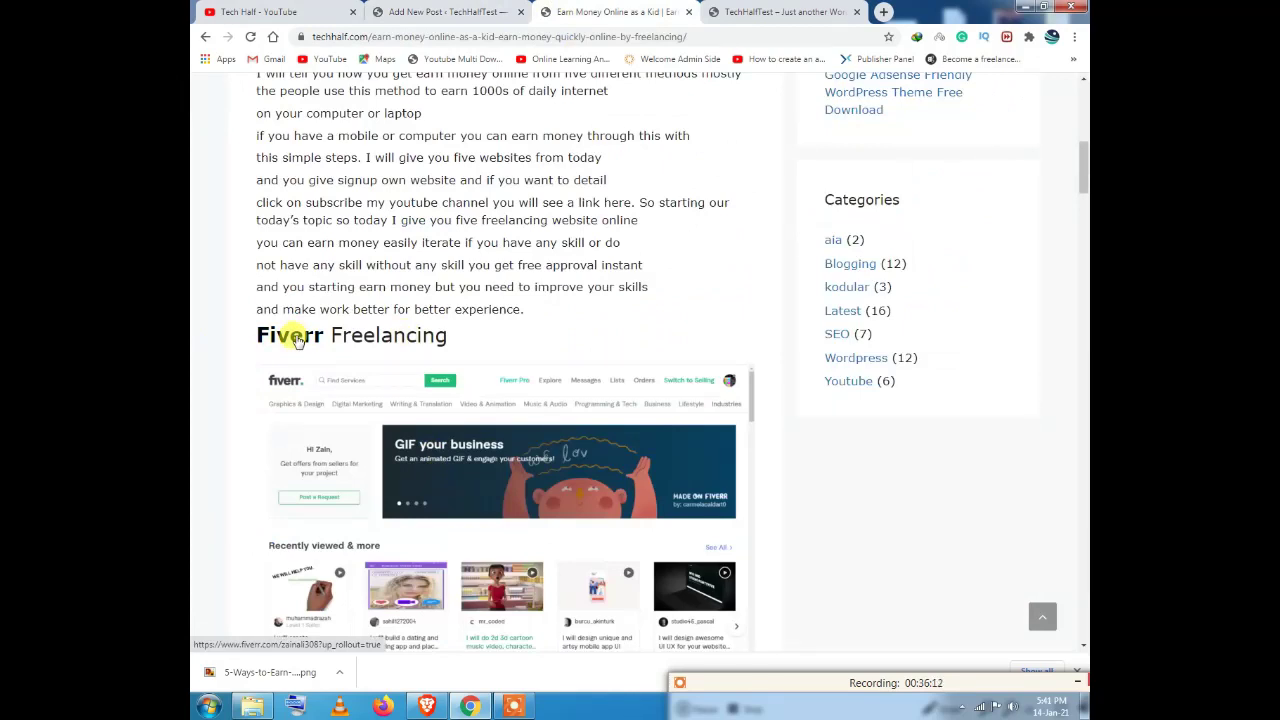
pyautogui.click(296, 338)
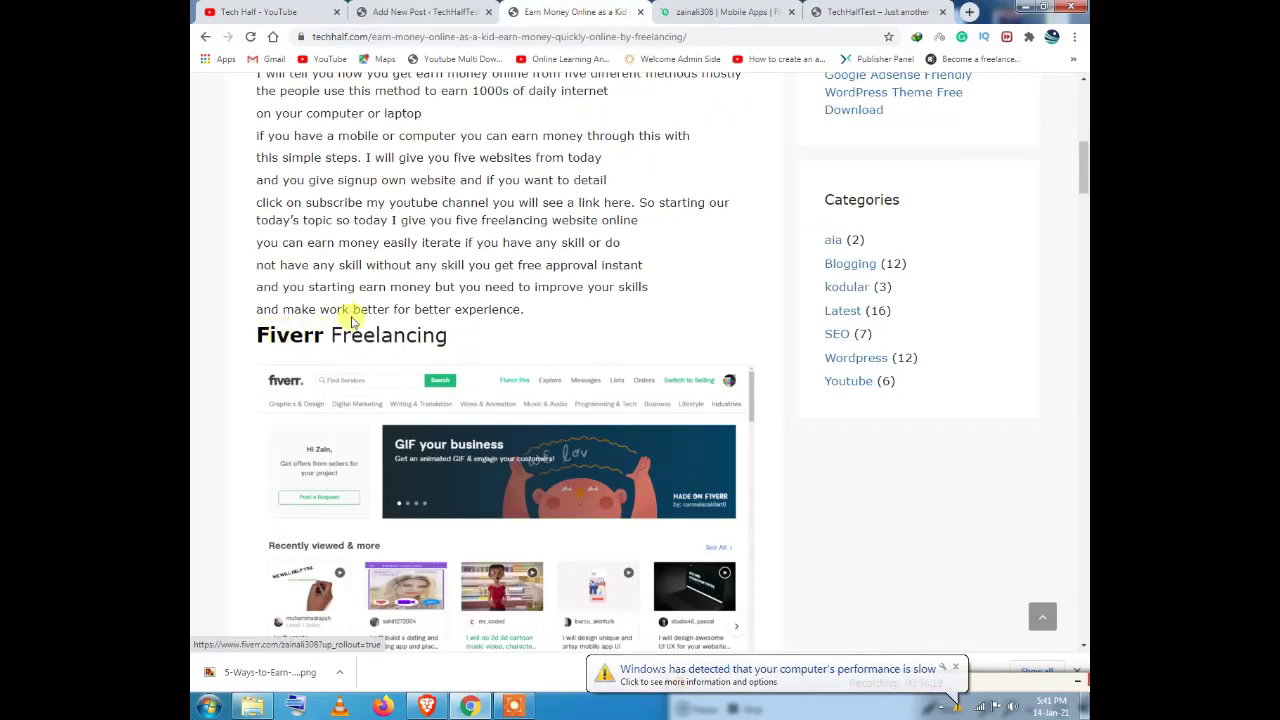
# Step: Examine the linked Fiverr seller profile with its active gigs and seller reviews, and close the page
pyautogui.click(752, 9)
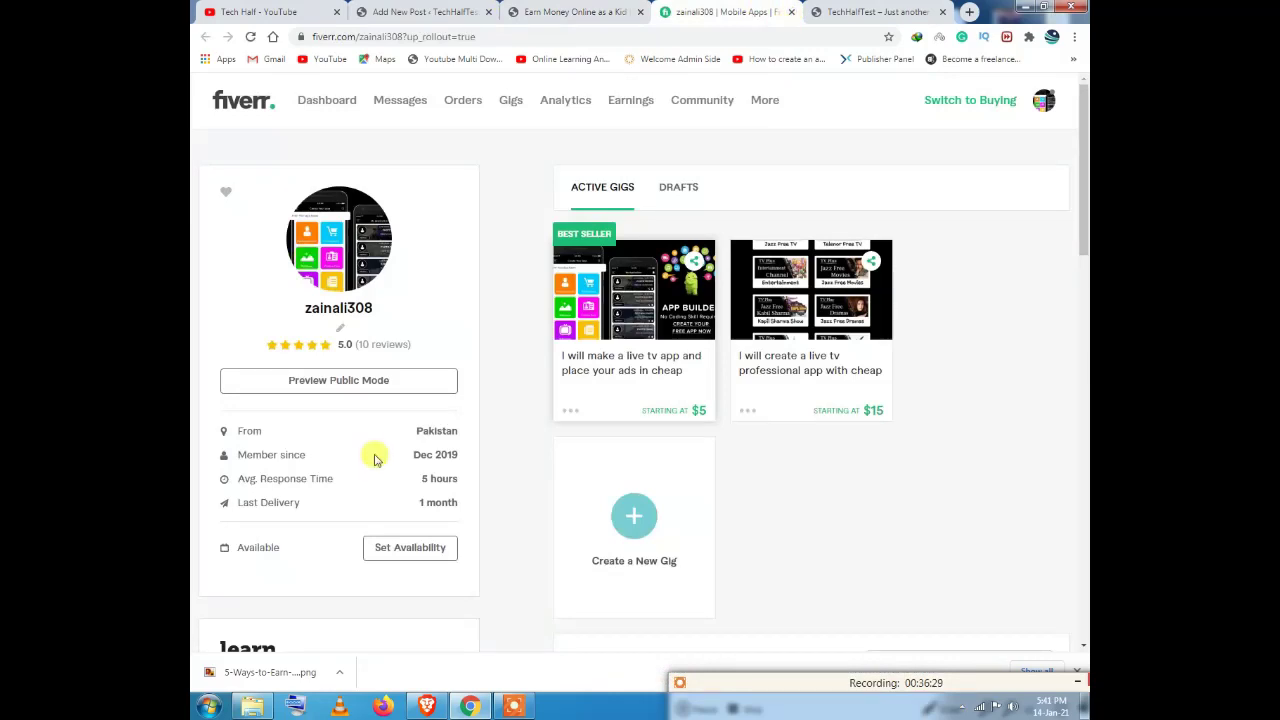
pyautogui.scroll(-4, 791, 471)
pyautogui.scroll(2, 793, 472)
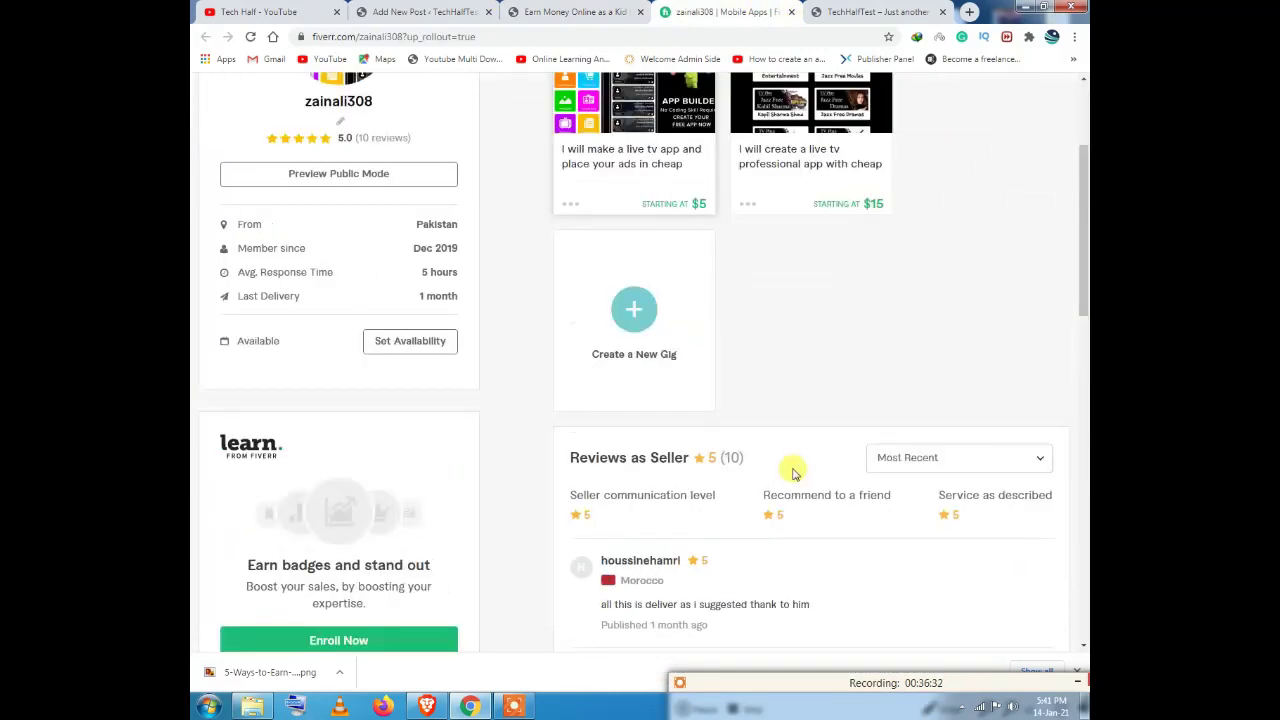
pyautogui.scroll(1, 793, 472)
pyautogui.scroll(1, 751, 514)
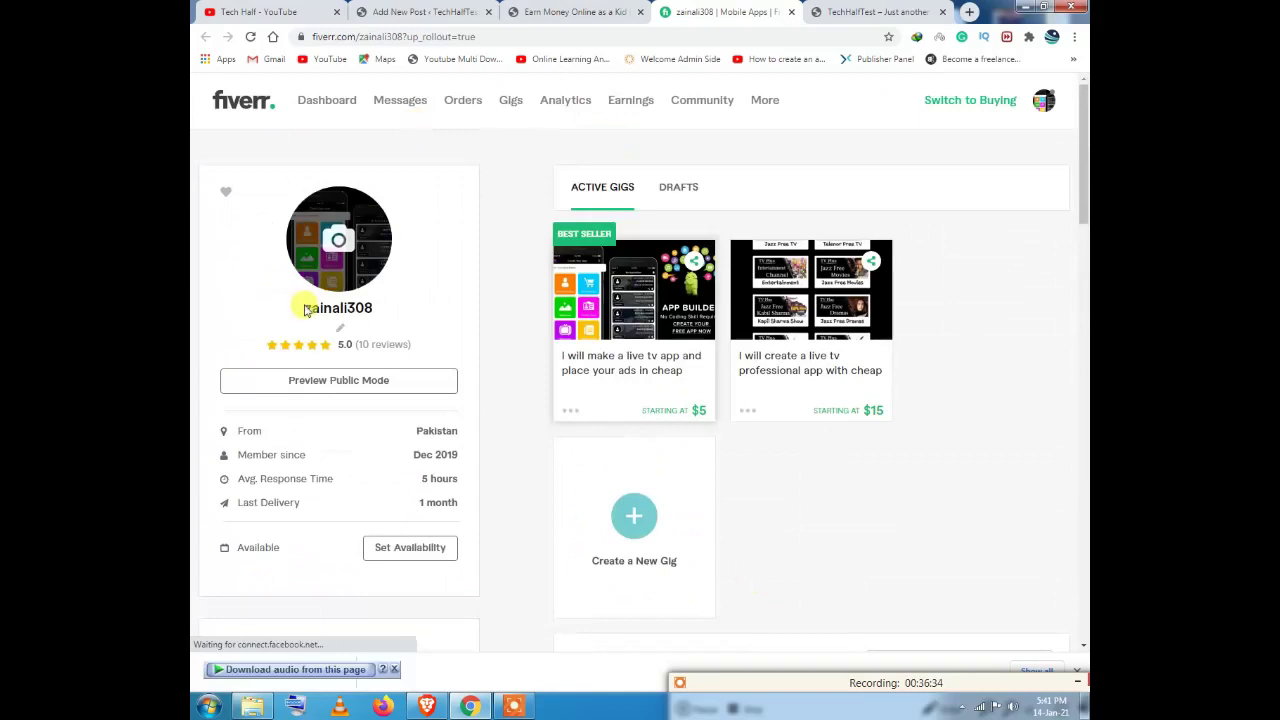
pyautogui.scroll(-2, 820, 371)
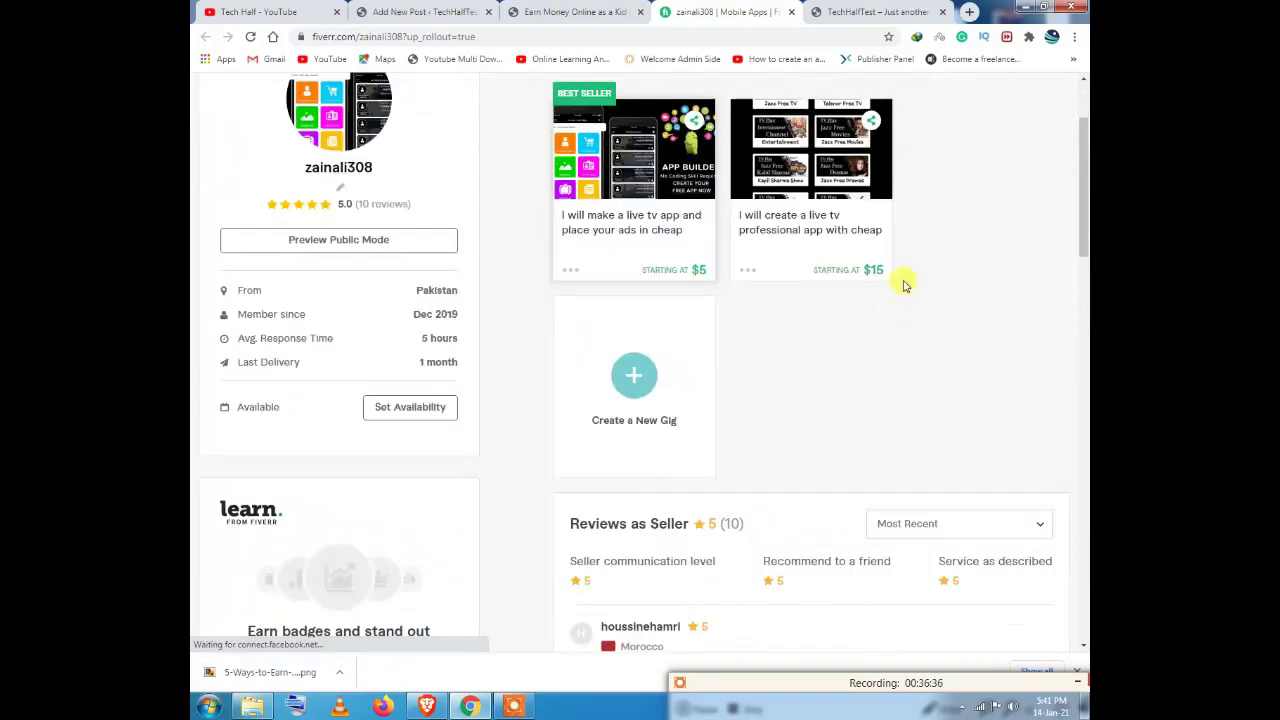
pyautogui.scroll(1, 768, 220)
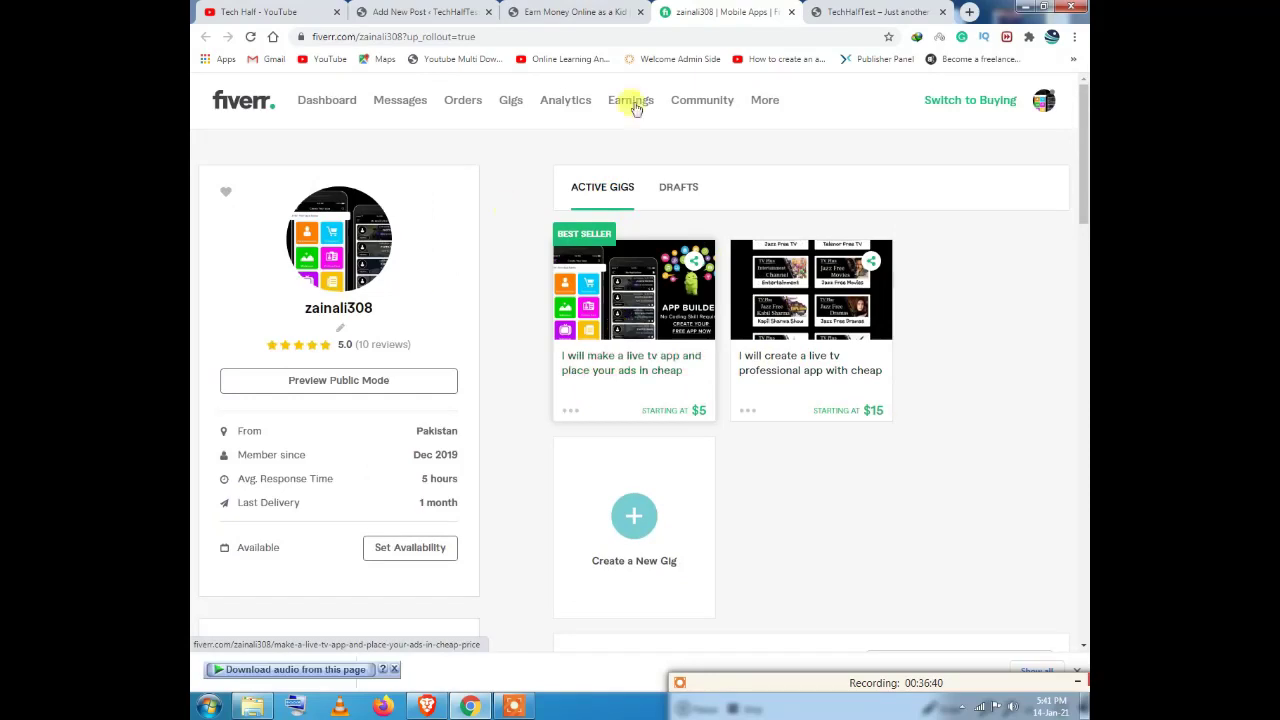
pyautogui.click(791, 12)
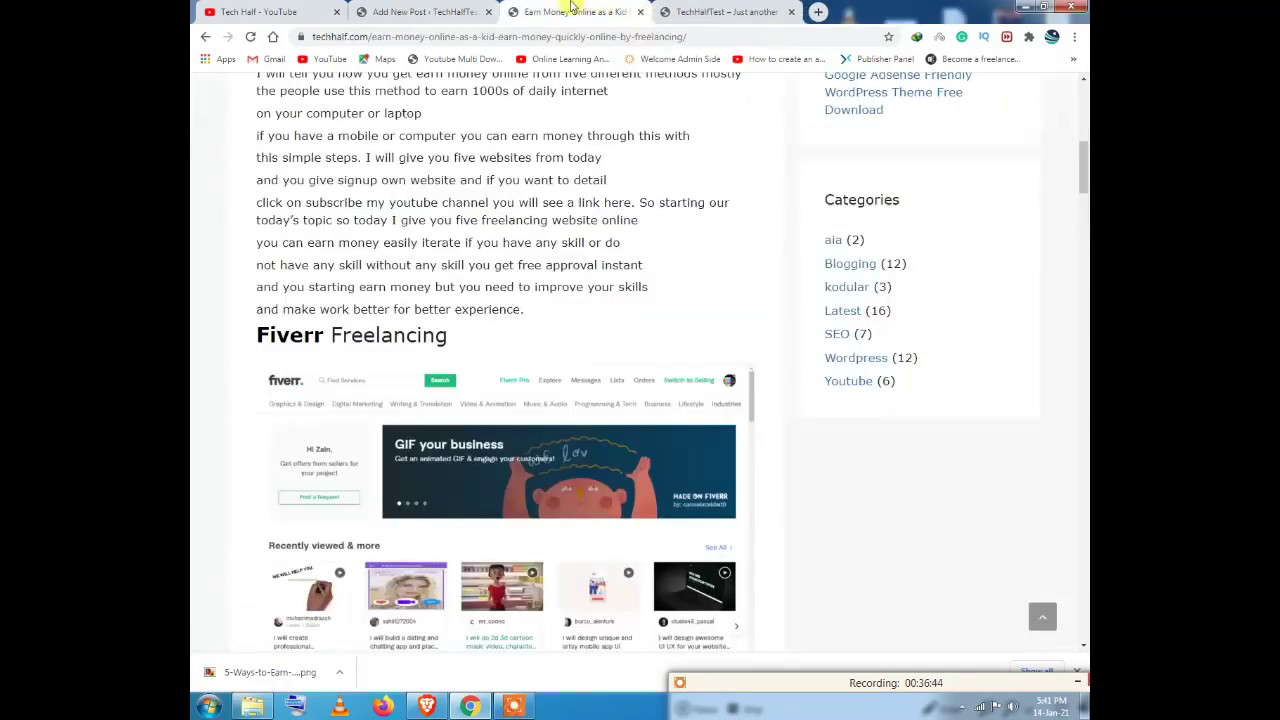
# Step: Review the published article from its image down to the "Fiverr Freelancing" heading
pyautogui.scroll(6, 563, 137)
pyautogui.scroll(-4, 575, 125)
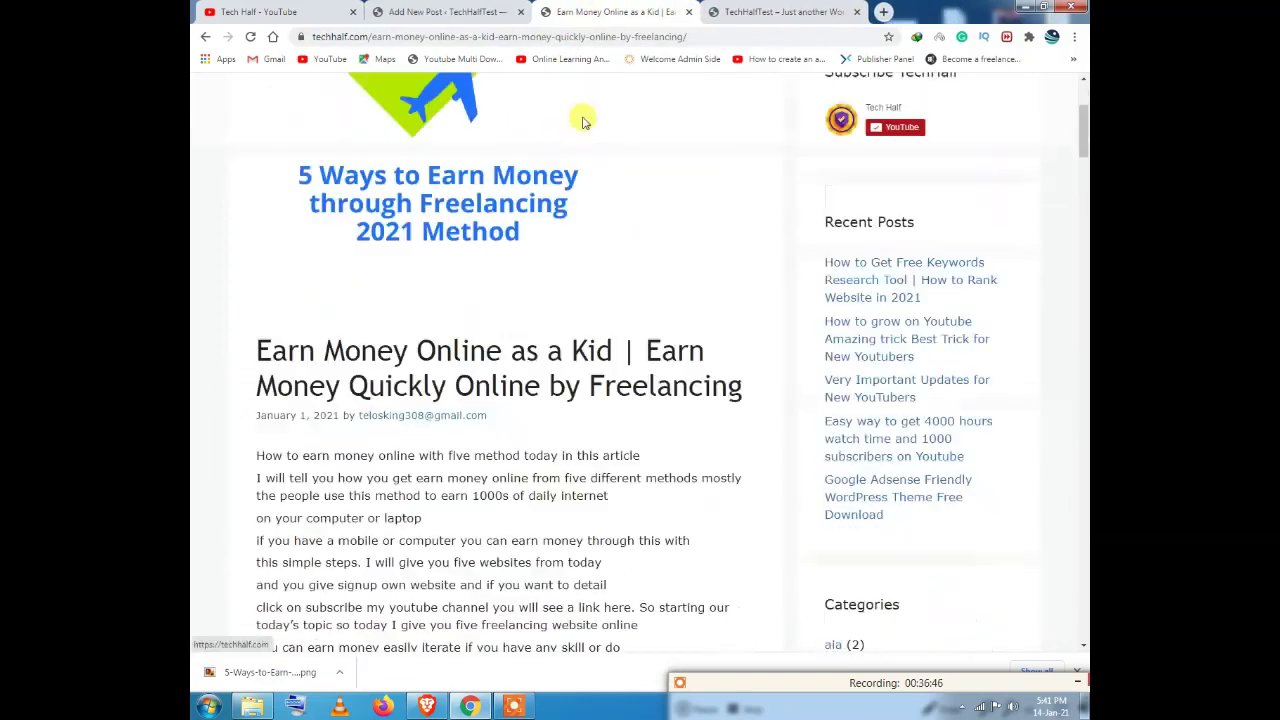
pyautogui.scroll(-1, 443, 175)
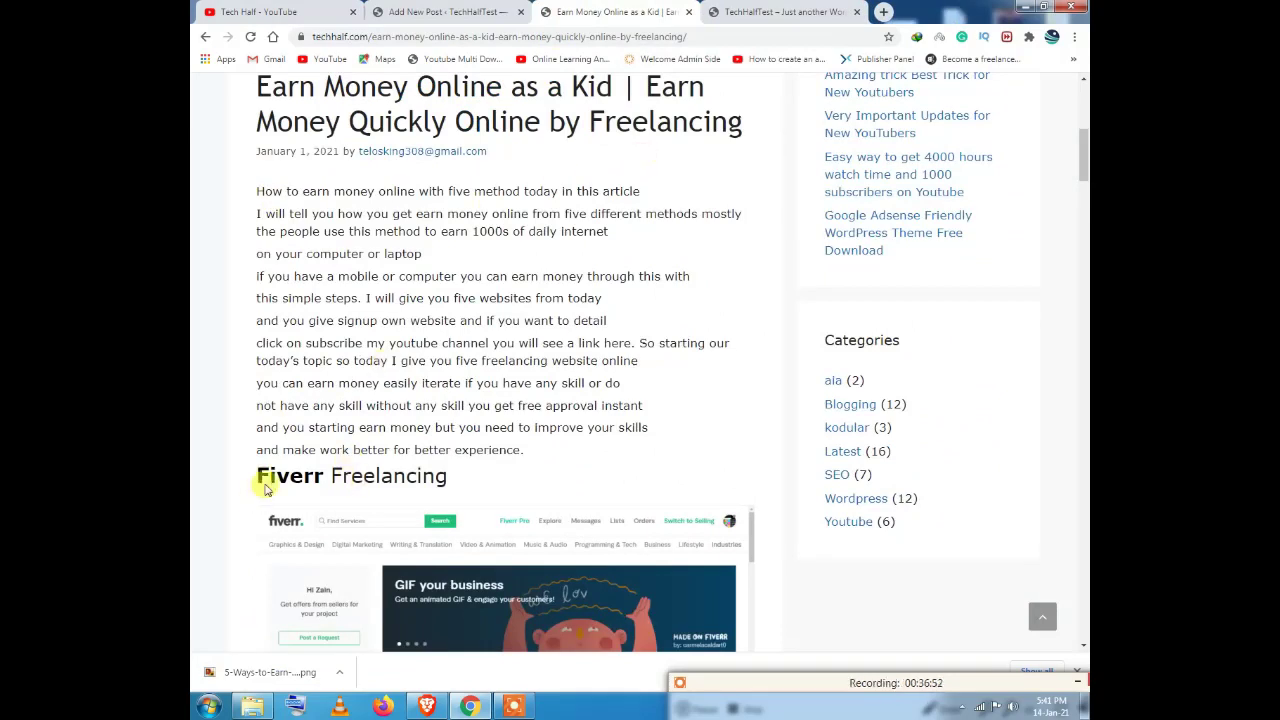
# Step: In the draft post, enter "Fiverr" in the empty last paragraph and turn it into an H1 heading
pyautogui.click(414, 12)
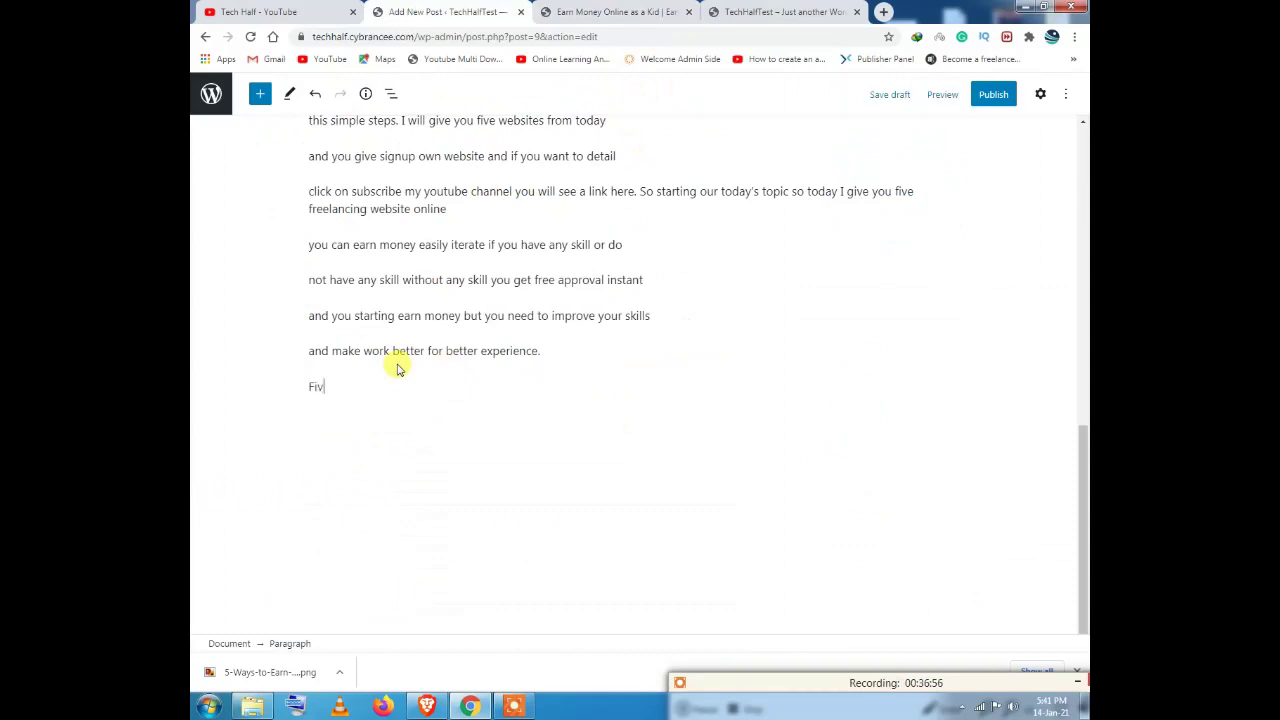
pyautogui.click(351, 384)
pyautogui.doubleClick(322, 386)
pyautogui.click(328, 353)
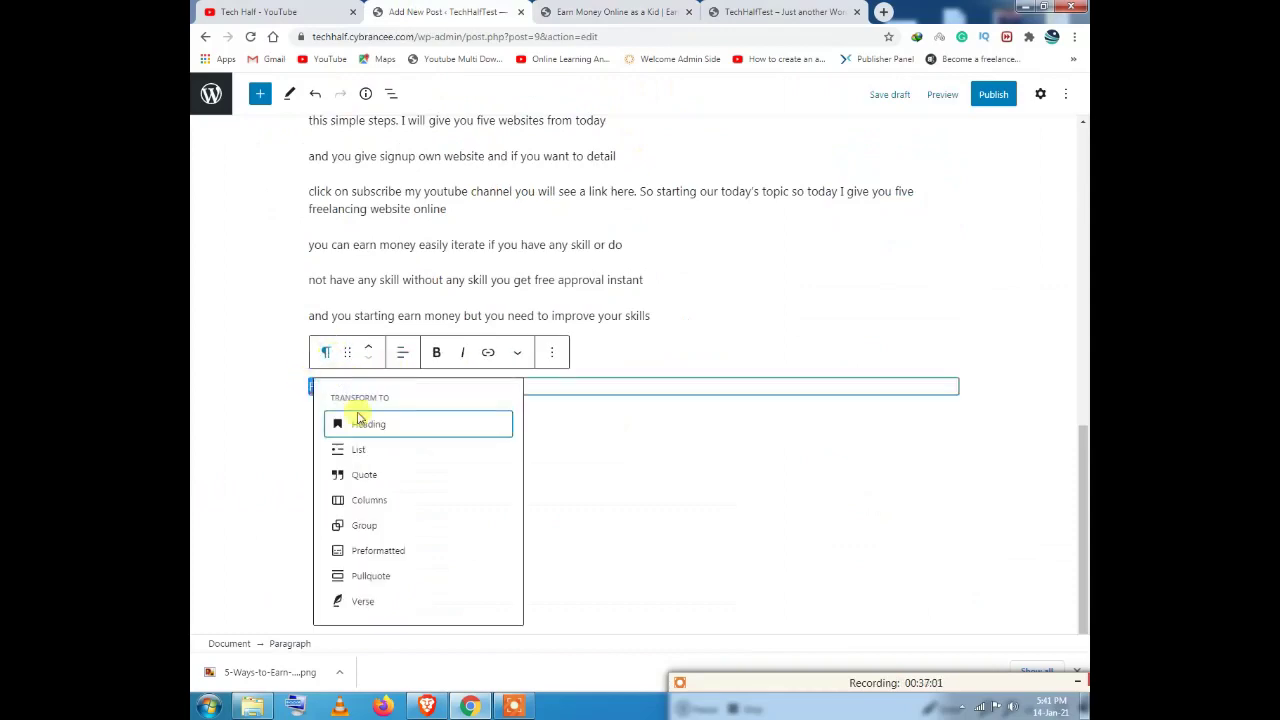
pyautogui.click(363, 424)
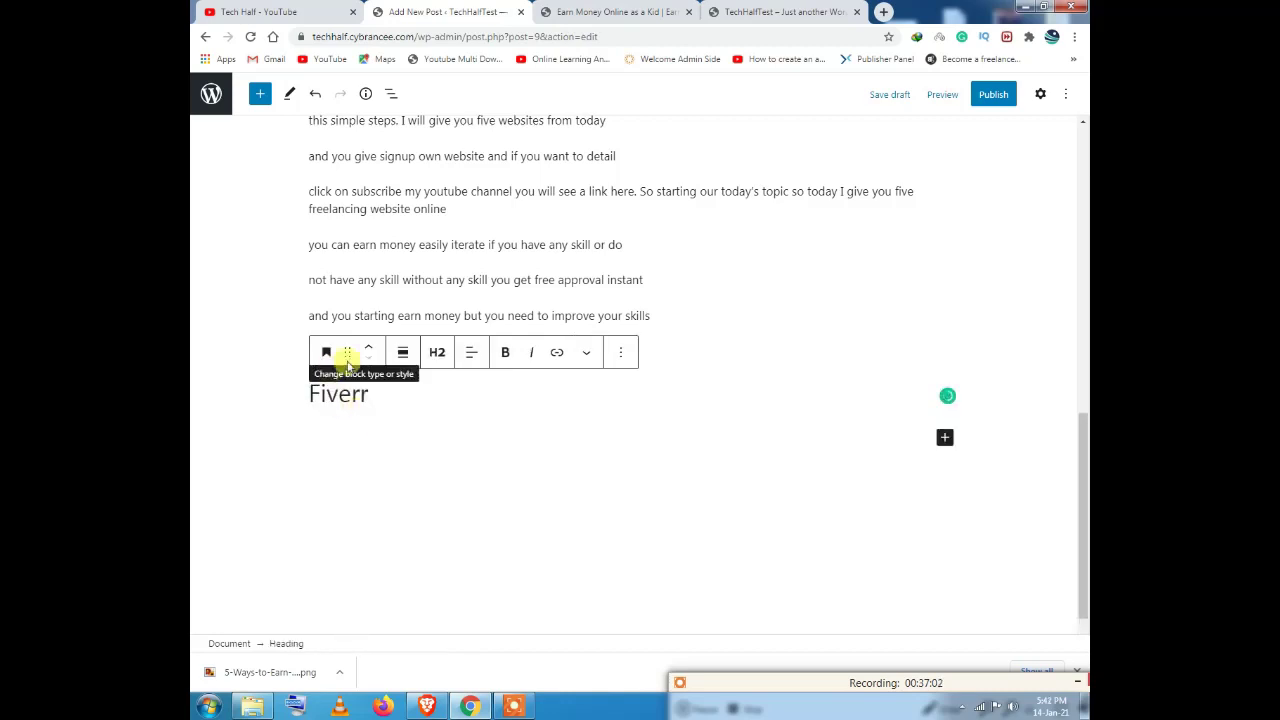
pyautogui.click(430, 352)
pyautogui.click(436, 397)
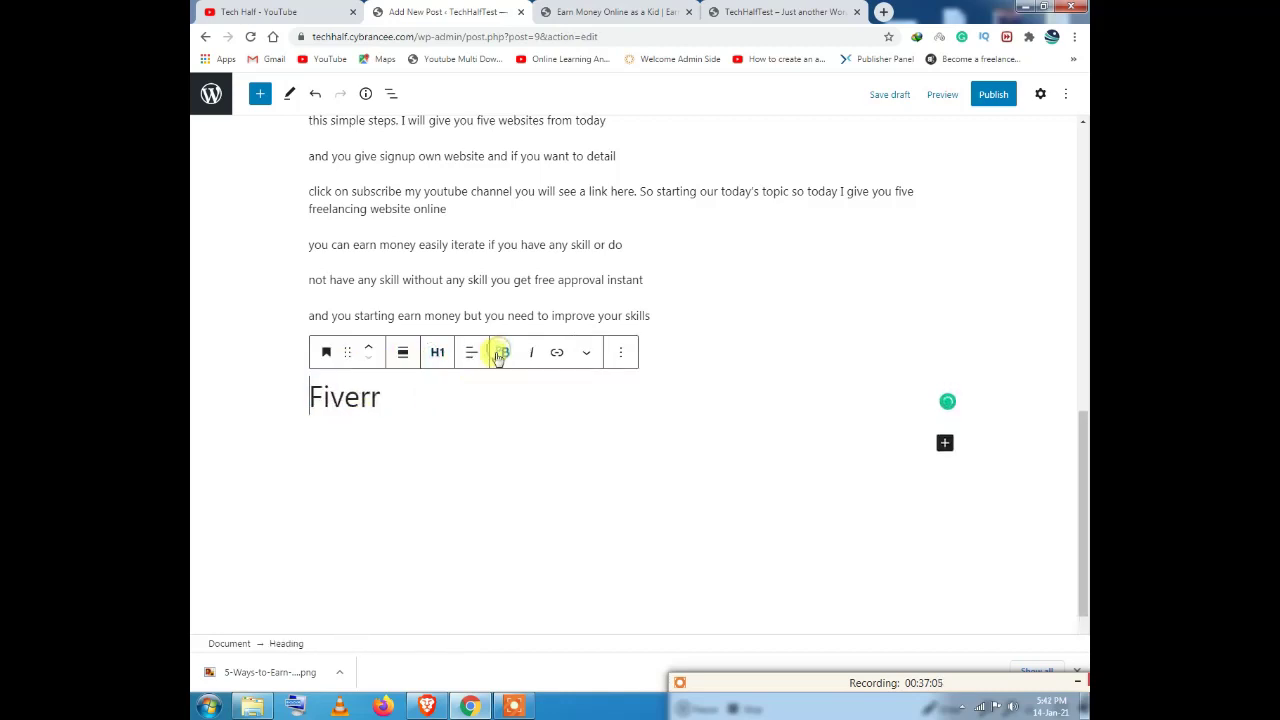
# Step: Make the word "Fiverr" bold and add "Freelancing" in regular weight after it
pyautogui.doubleClick(390, 397)
pyautogui.click(505, 352)
pyautogui.click(415, 387)
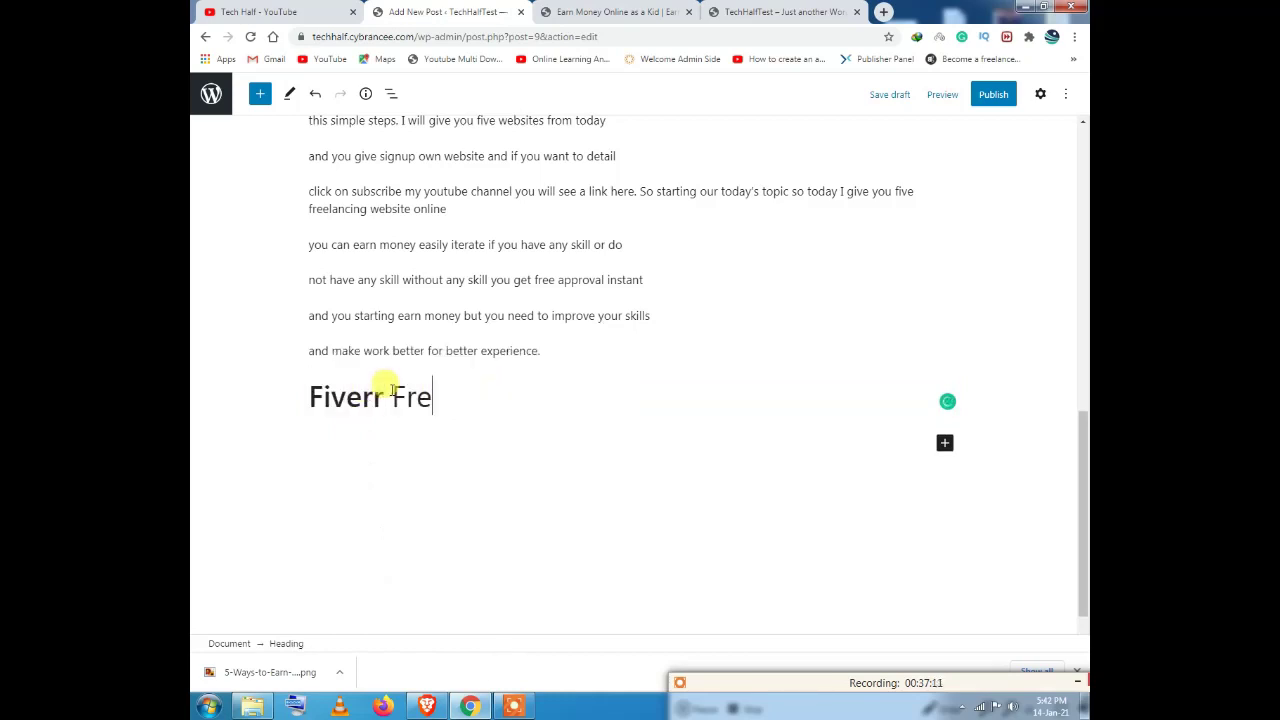
pyautogui.write('Freelancing')
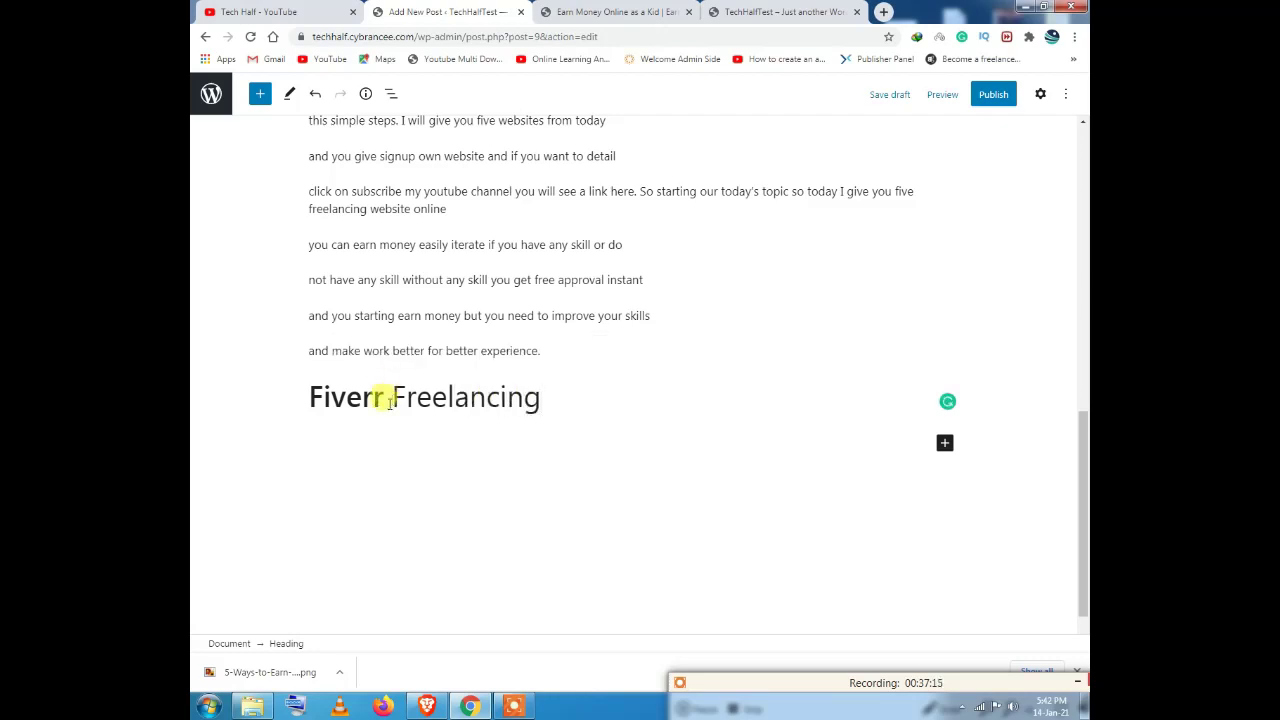
# Step: Select only the bold word "Fiverr" in the new heading
pyautogui.moveTo(389, 403); pyautogui.dragTo(312, 397)
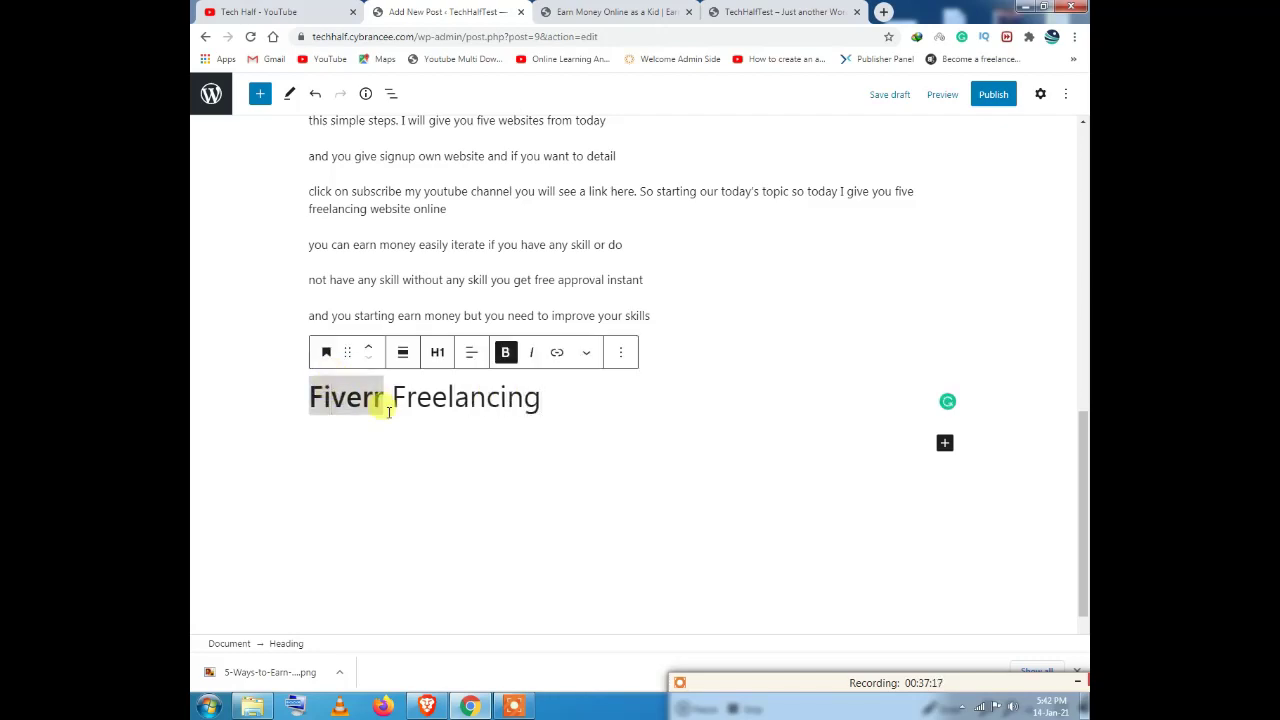
pyautogui.moveTo(382, 396); pyautogui.dragTo(328, 400)
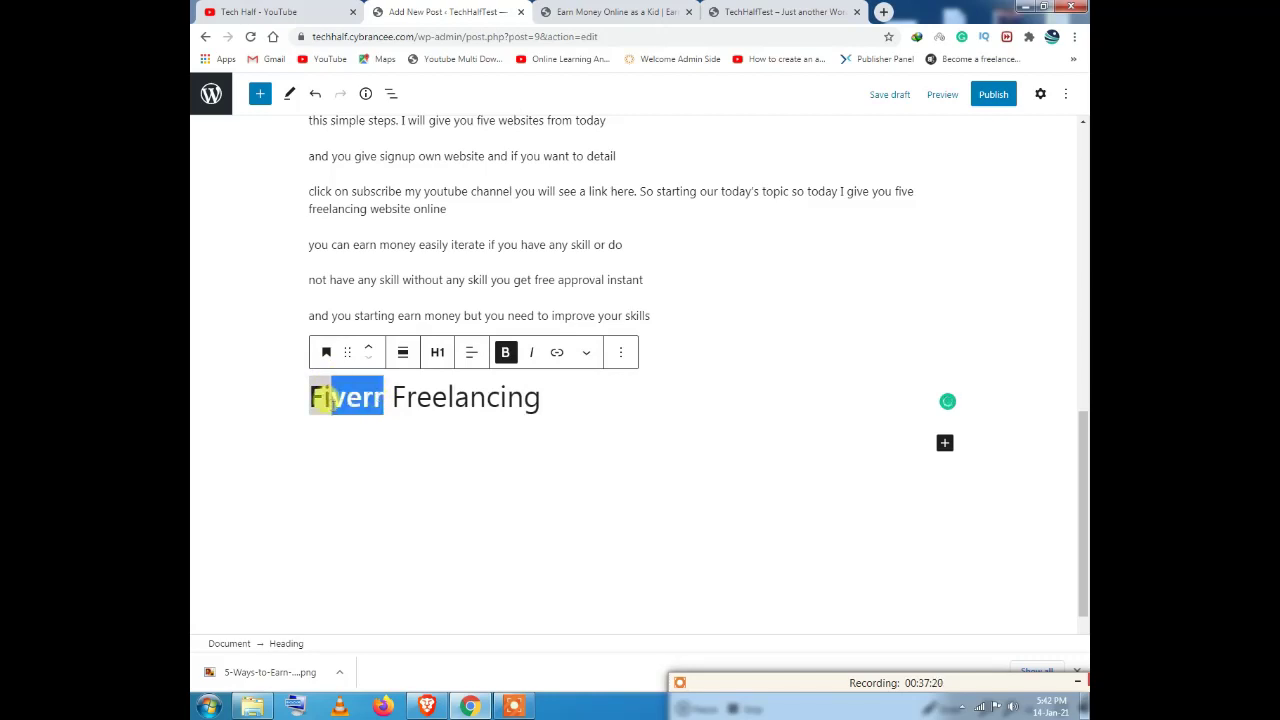
pyautogui.click(334, 426)
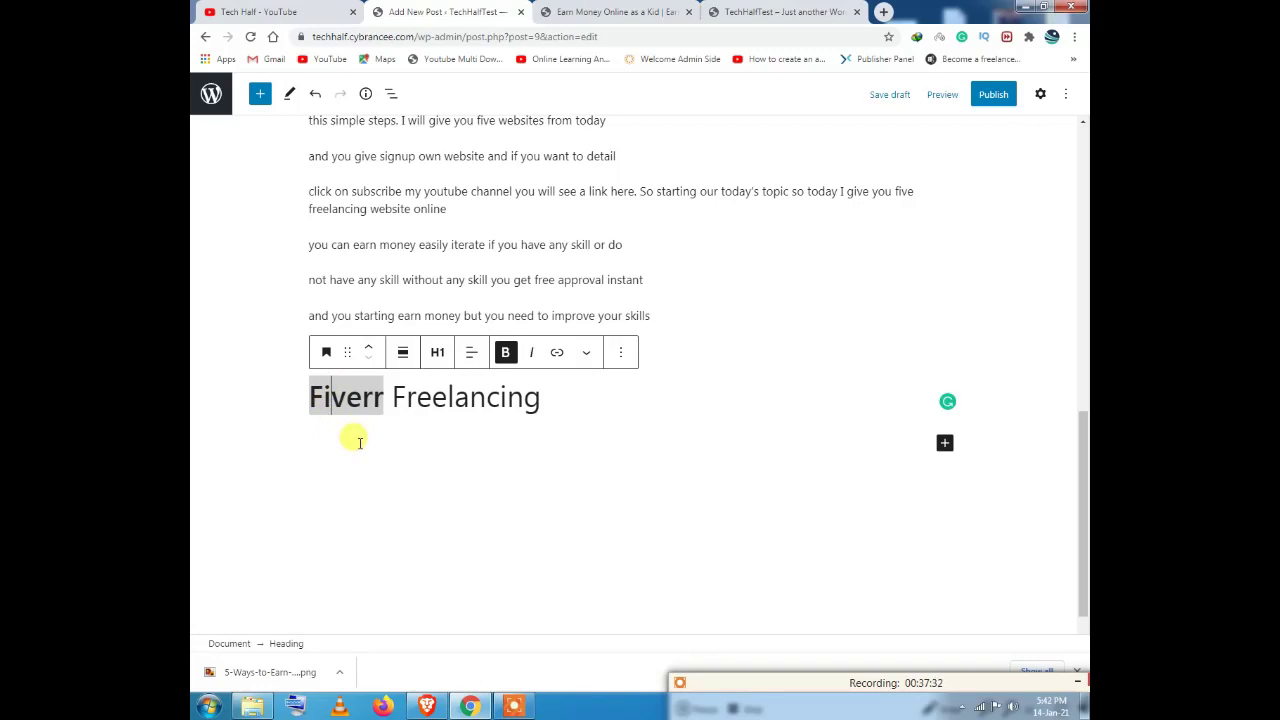
pyautogui.click(362, 395)
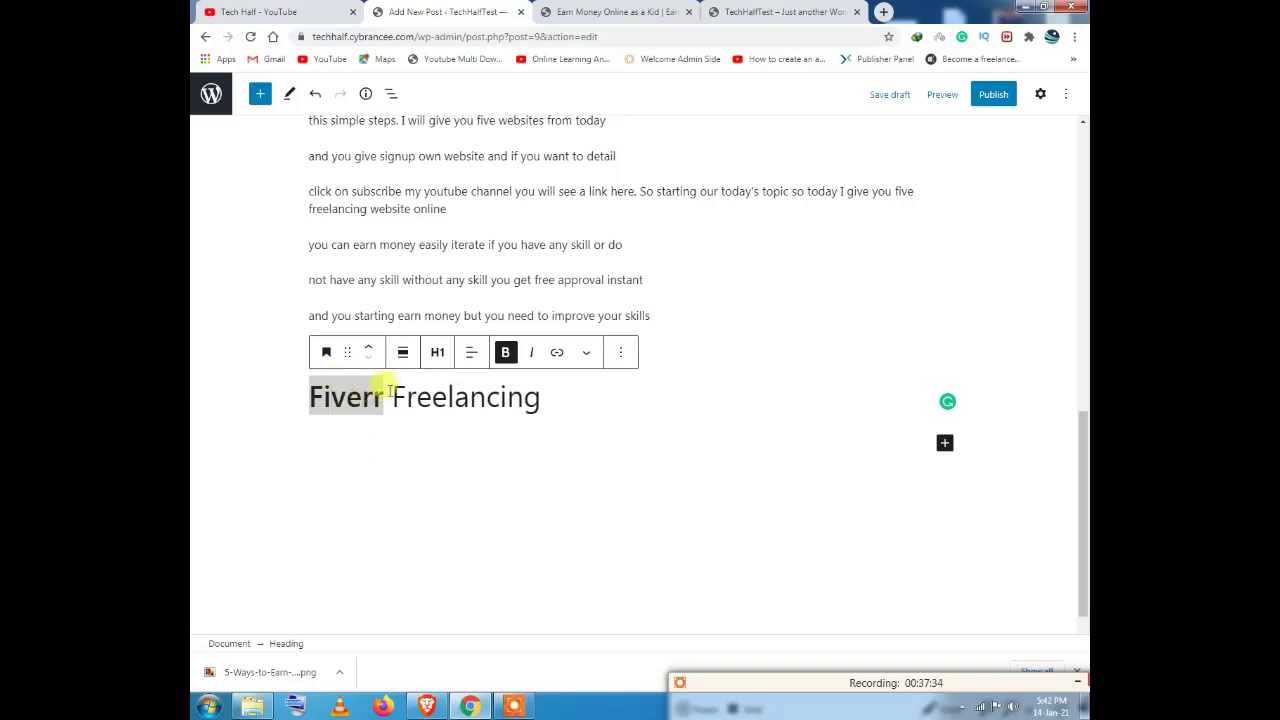
pyautogui.doubleClick(330, 393)
# Step: Open the Fiverr link in the published article, copy the profile page's URL and close that page
pyautogui.click(555, 11)
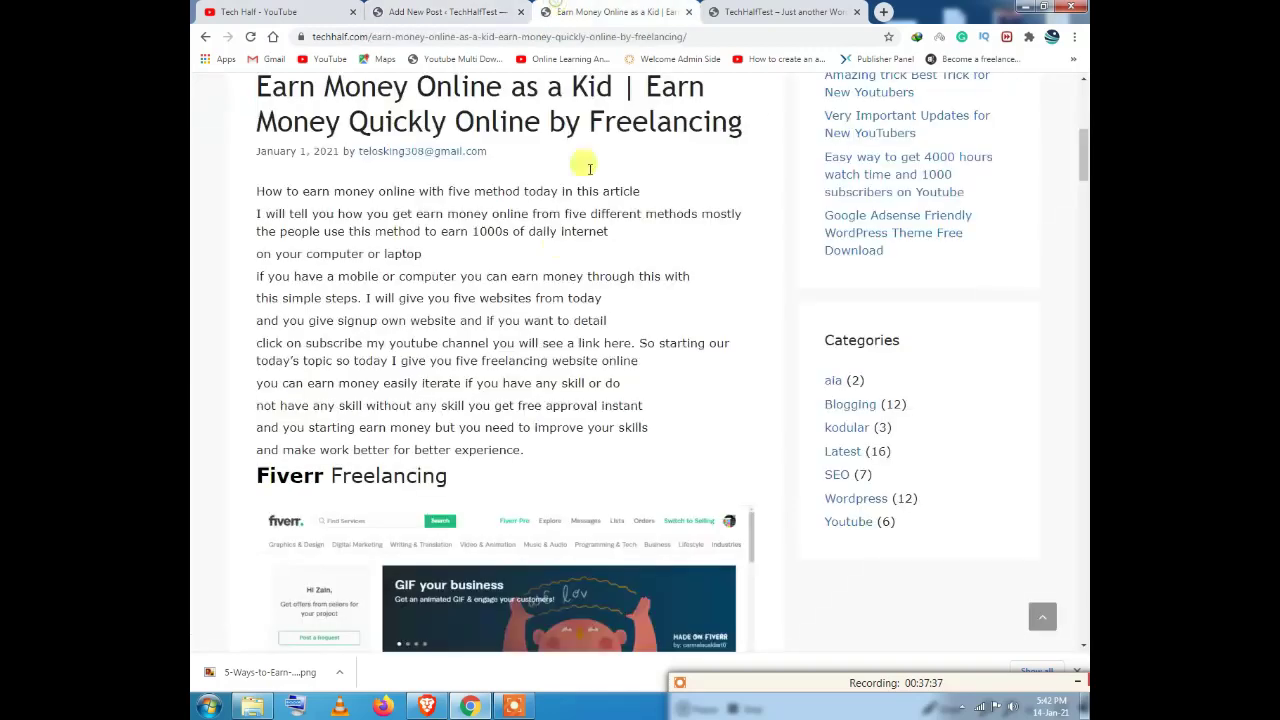
pyautogui.rightClick(262, 470)
pyautogui.click(305, 482)
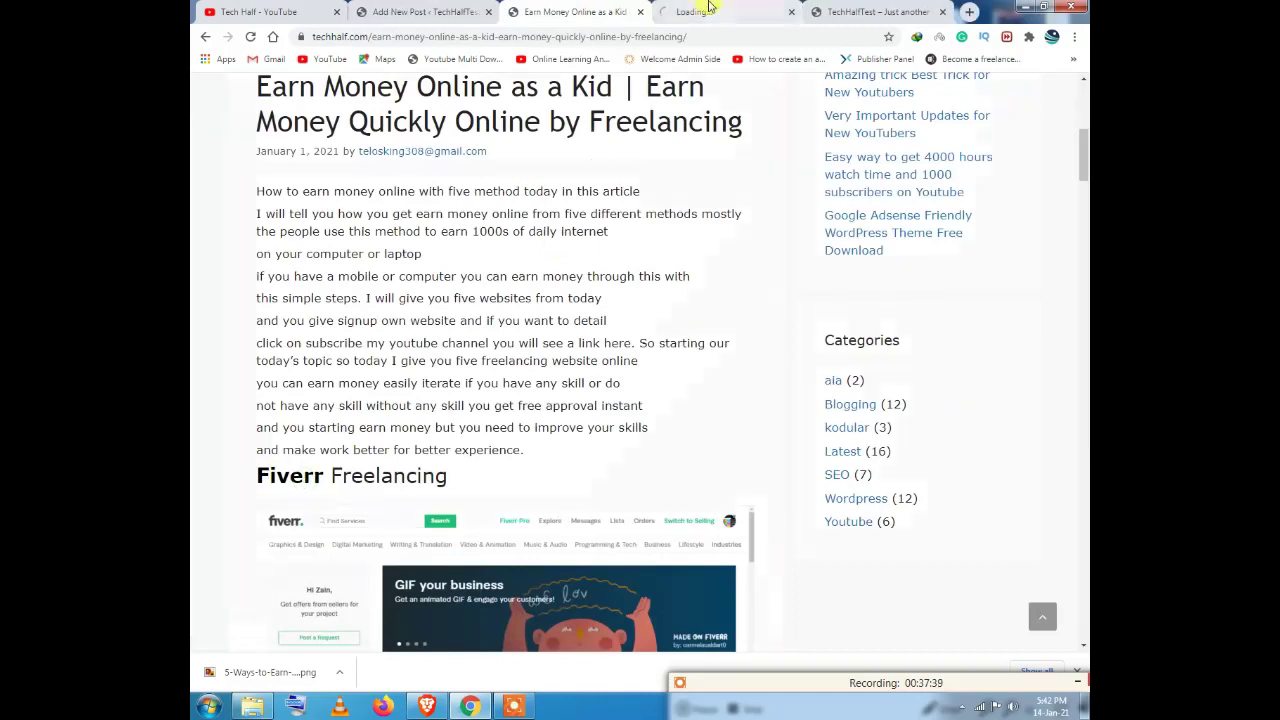
pyautogui.click(709, 9)
pyautogui.rightClick(679, 36)
pyautogui.hotkey('ctrl', 'c')
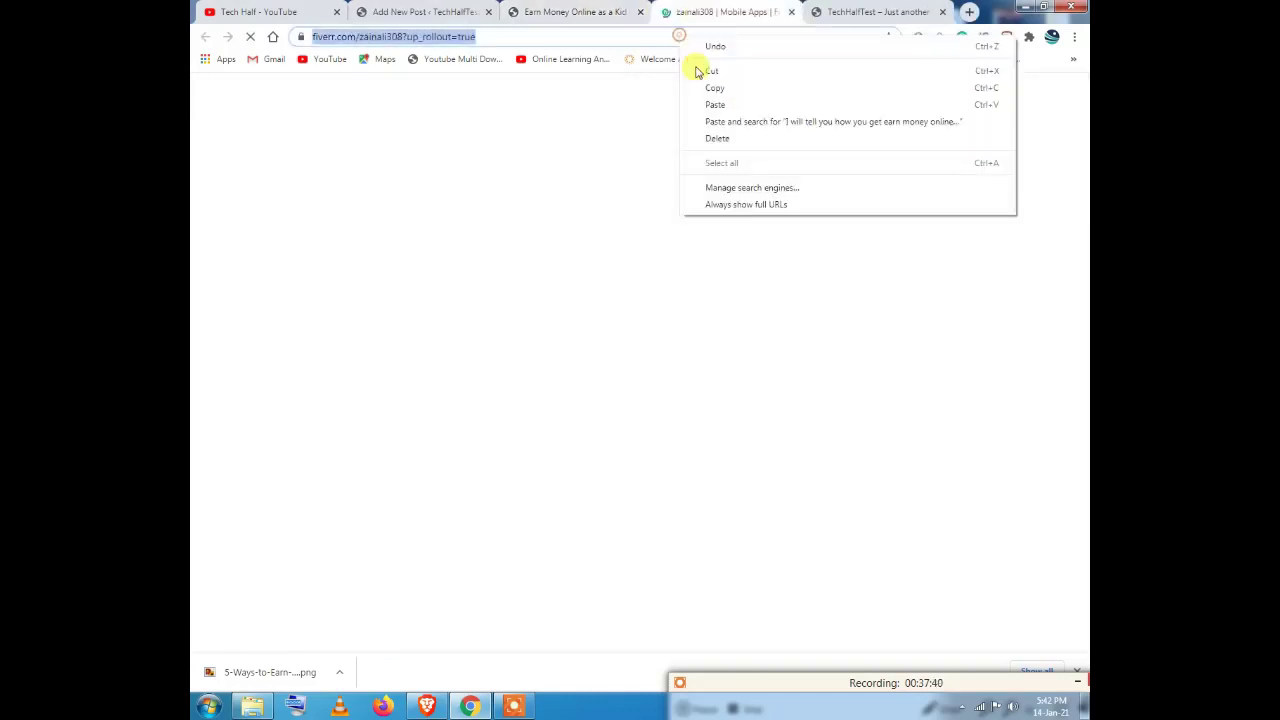
pyautogui.click(714, 87)
pyautogui.click(787, 11)
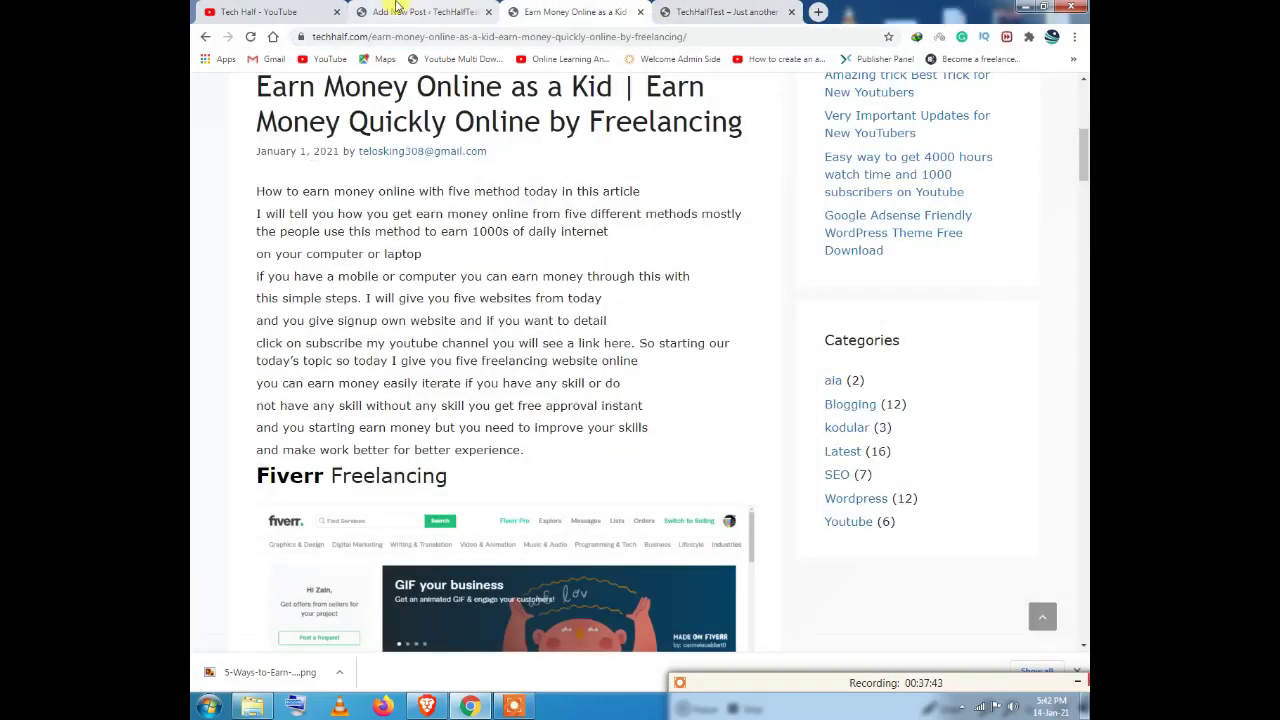
# Step: Link the selected word "Fiverr" in the draft's heading to the copied Fiverr profile URL
pyautogui.click(420, 11)
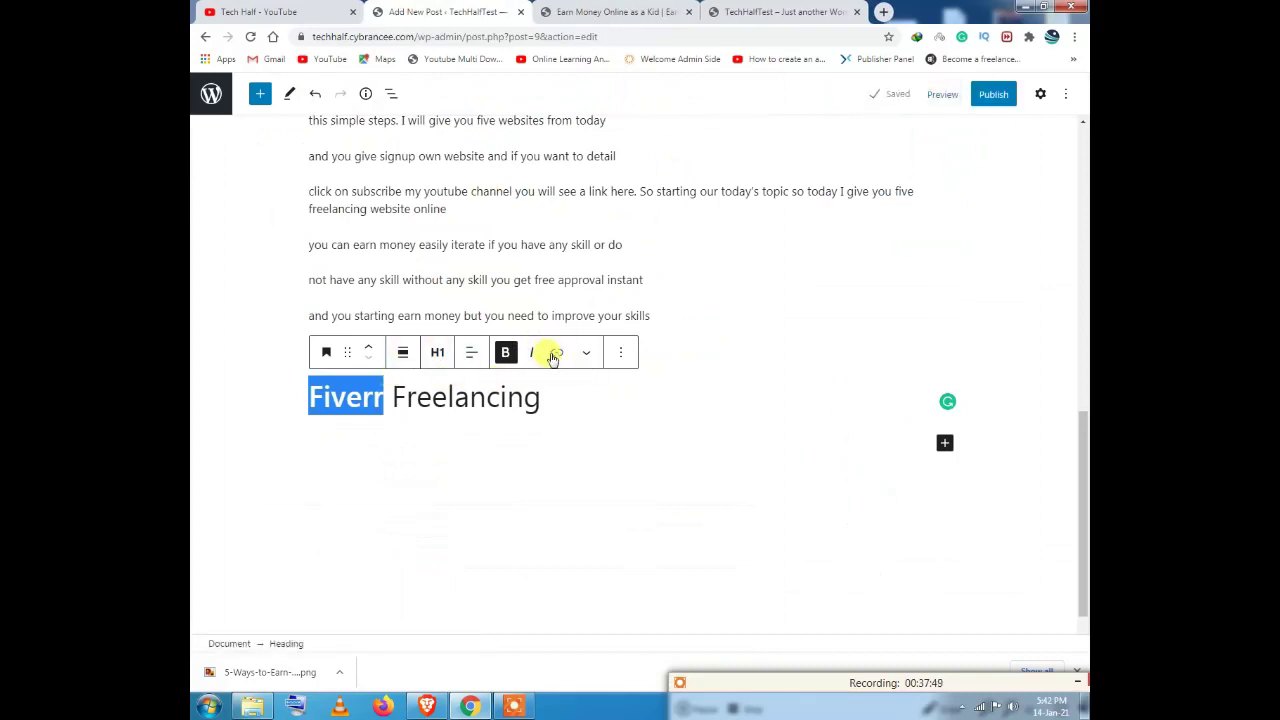
pyautogui.click(557, 354)
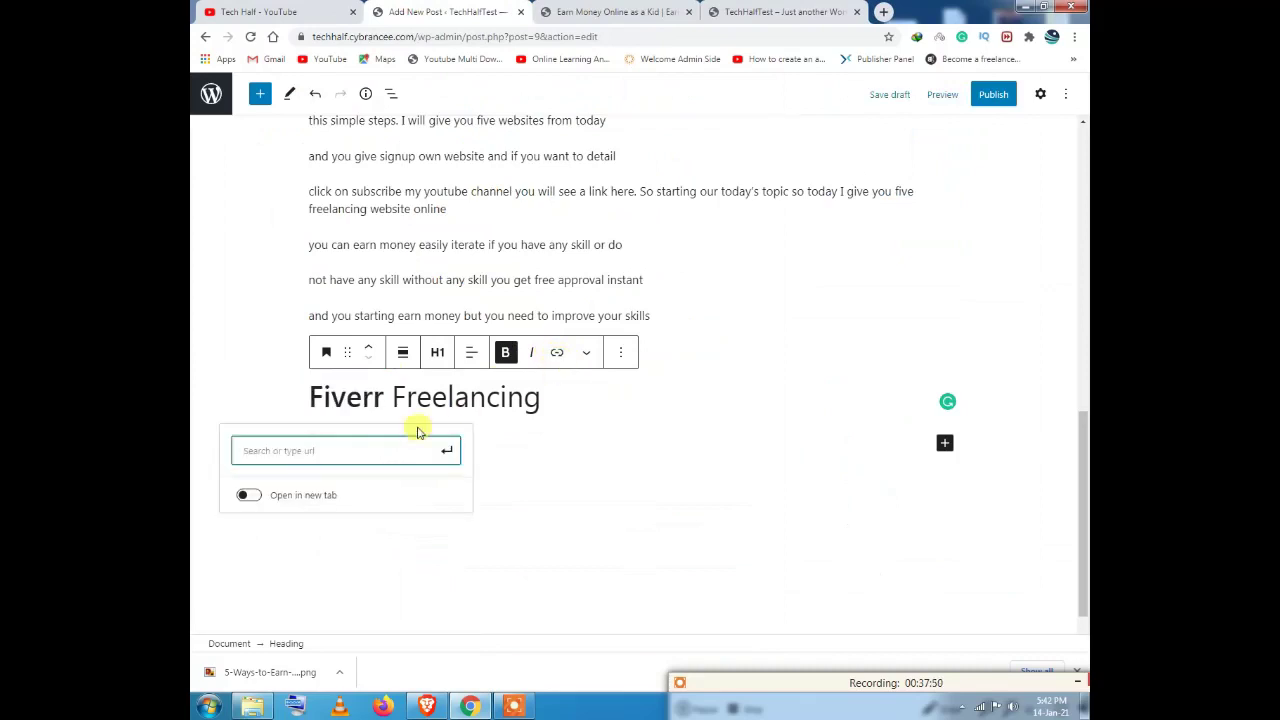
pyautogui.rightClick(290, 450)
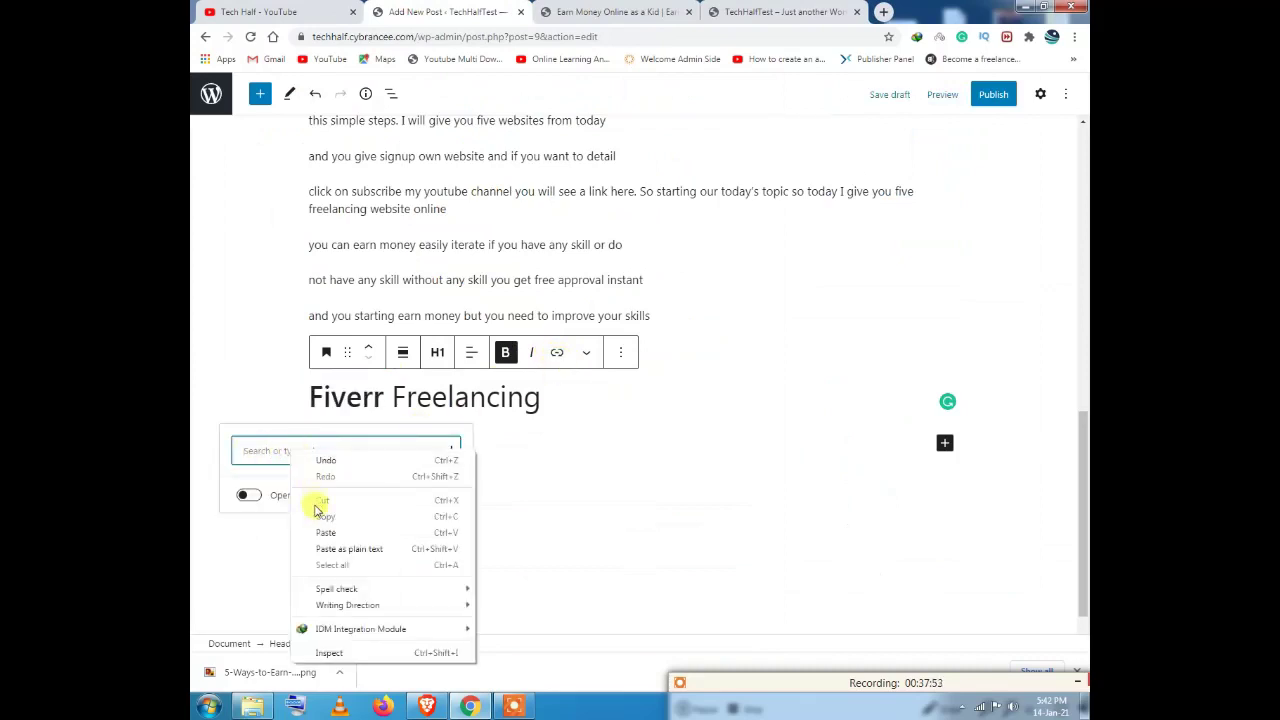
pyautogui.click(320, 534)
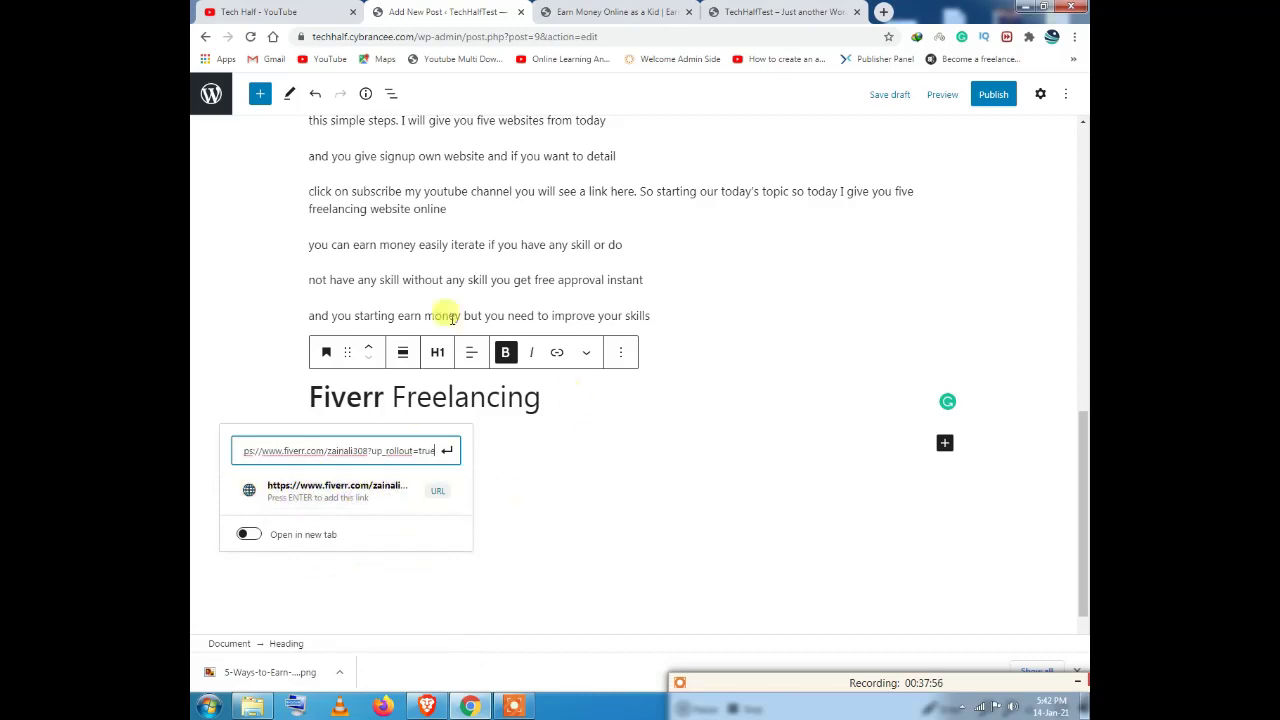
pyautogui.click(338, 490)
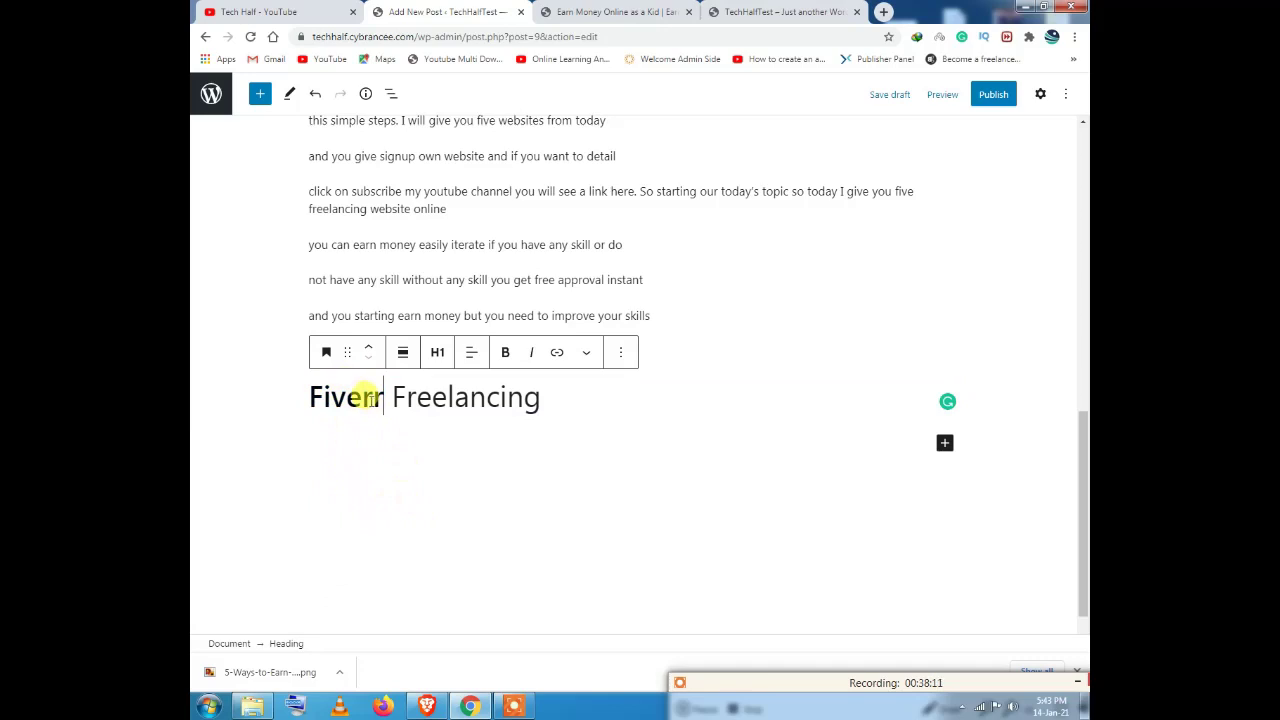
# Step: Inspect the link settings of "Fiverr" in the draft and compare them with the published article's linked heading
pyautogui.moveTo(378, 397); pyautogui.dragTo(304, 396)
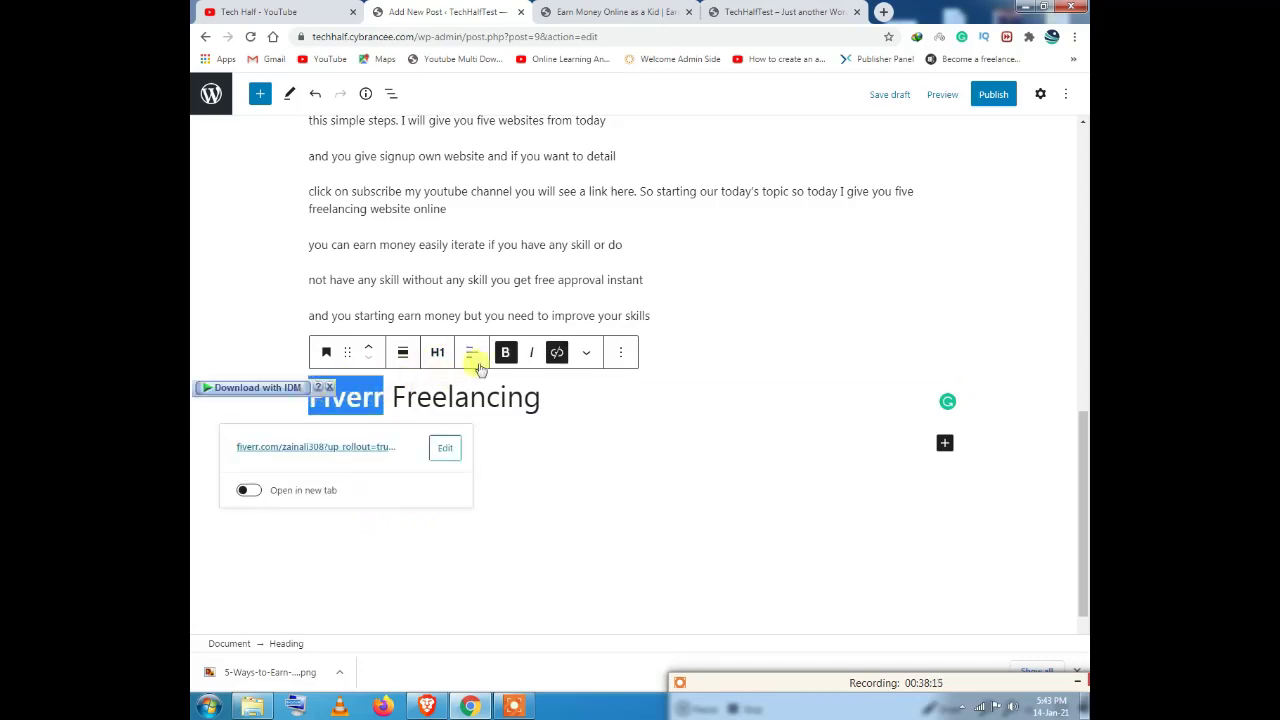
pyautogui.click(250, 492)
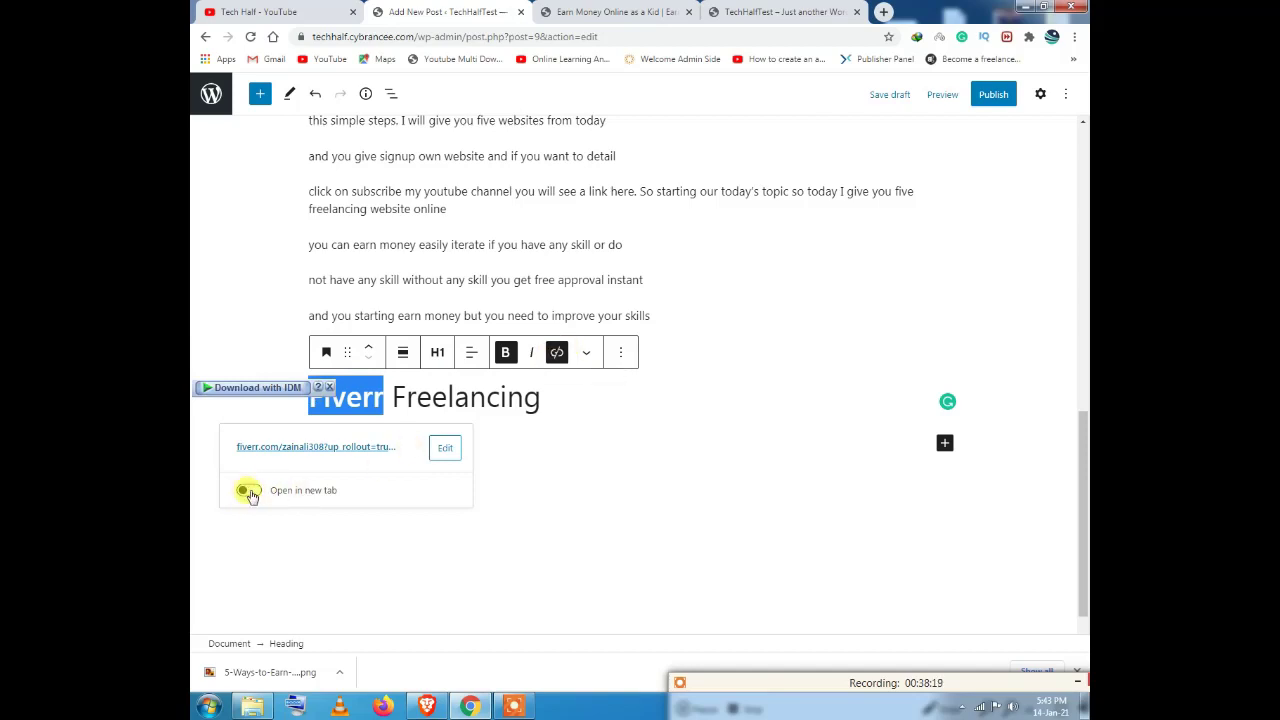
pyautogui.click(615, 12)
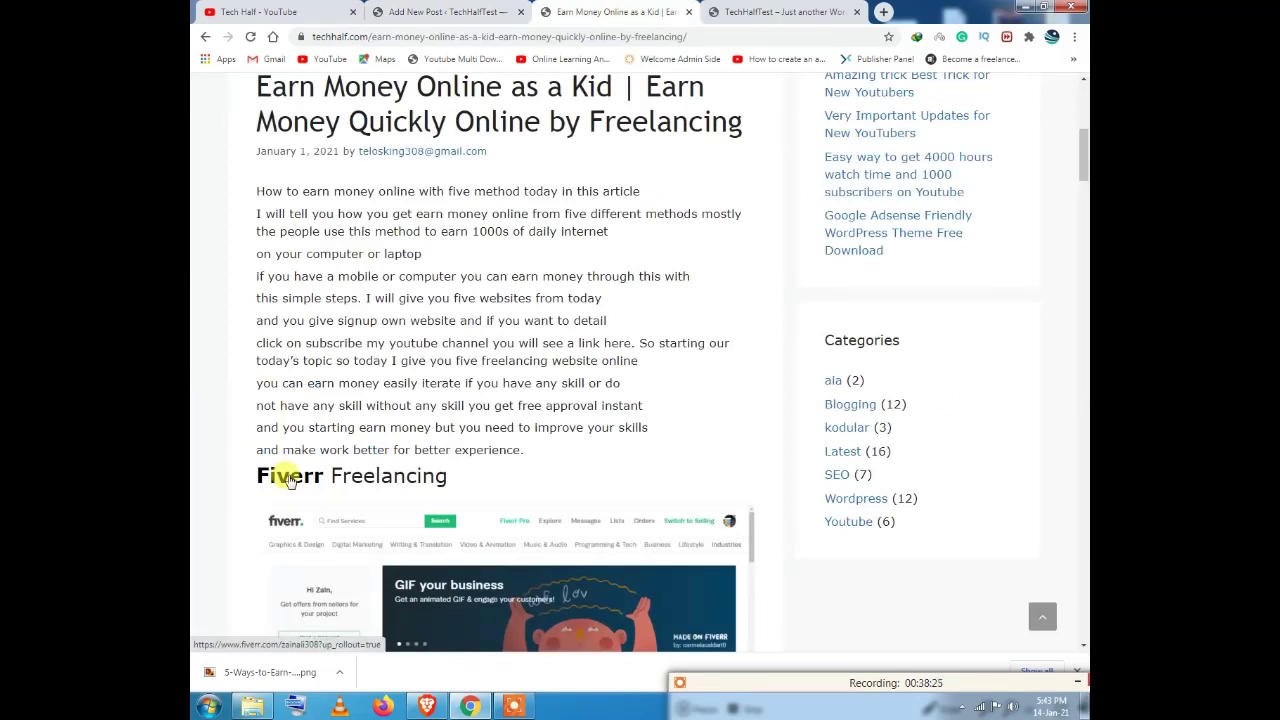
pyautogui.click(445, 12)
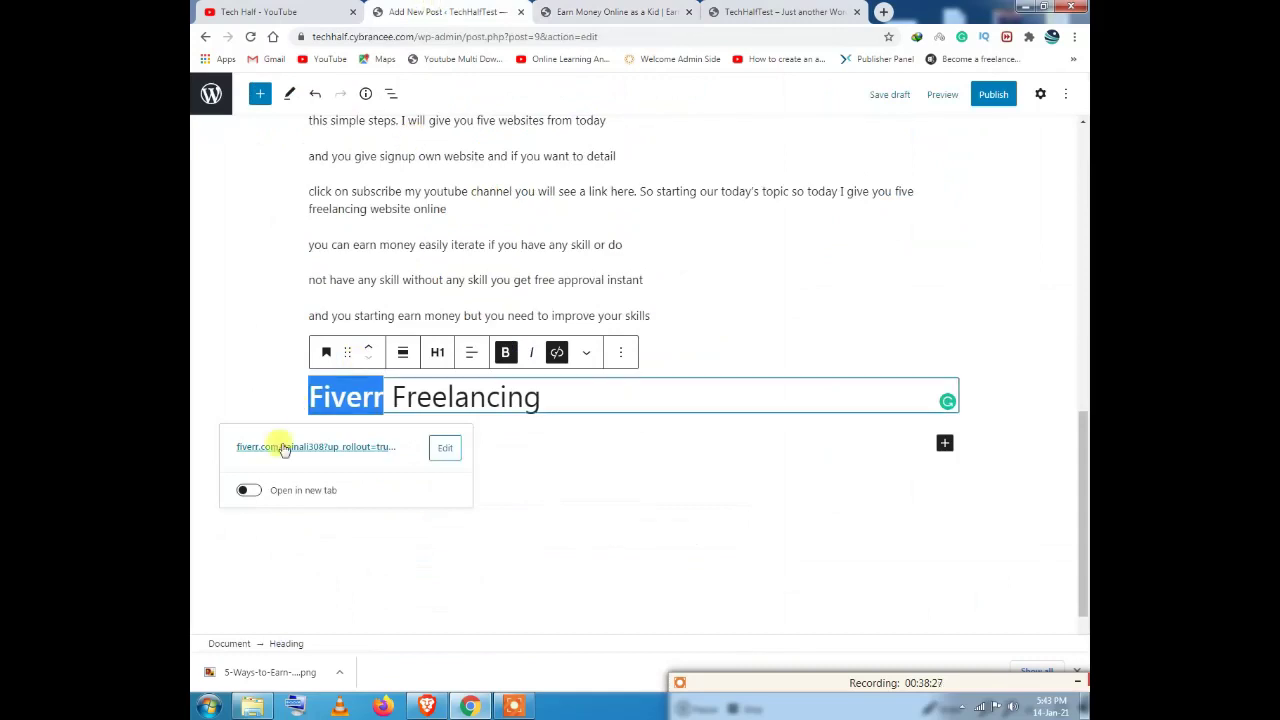
# Step: Set the "Fiverr" heading link to open in a new tab and test it by opening and closing the linked page
pyautogui.click(248, 492)
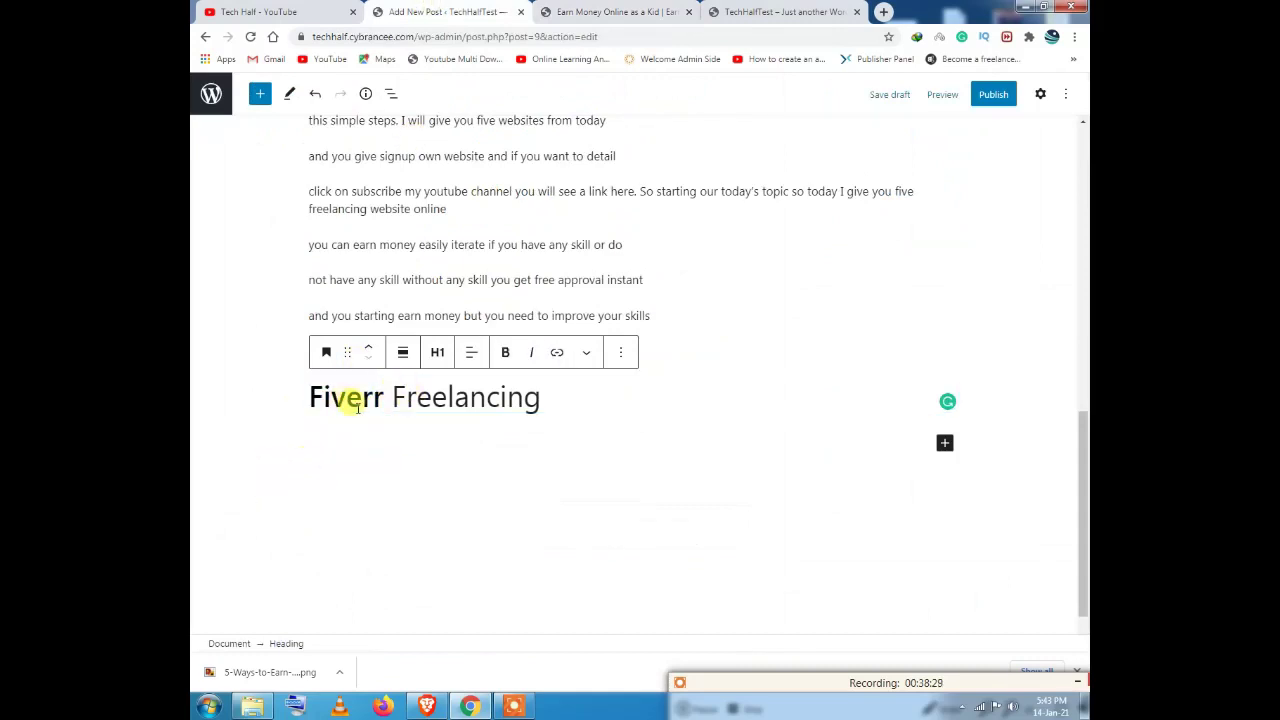
pyautogui.click(585, 12)
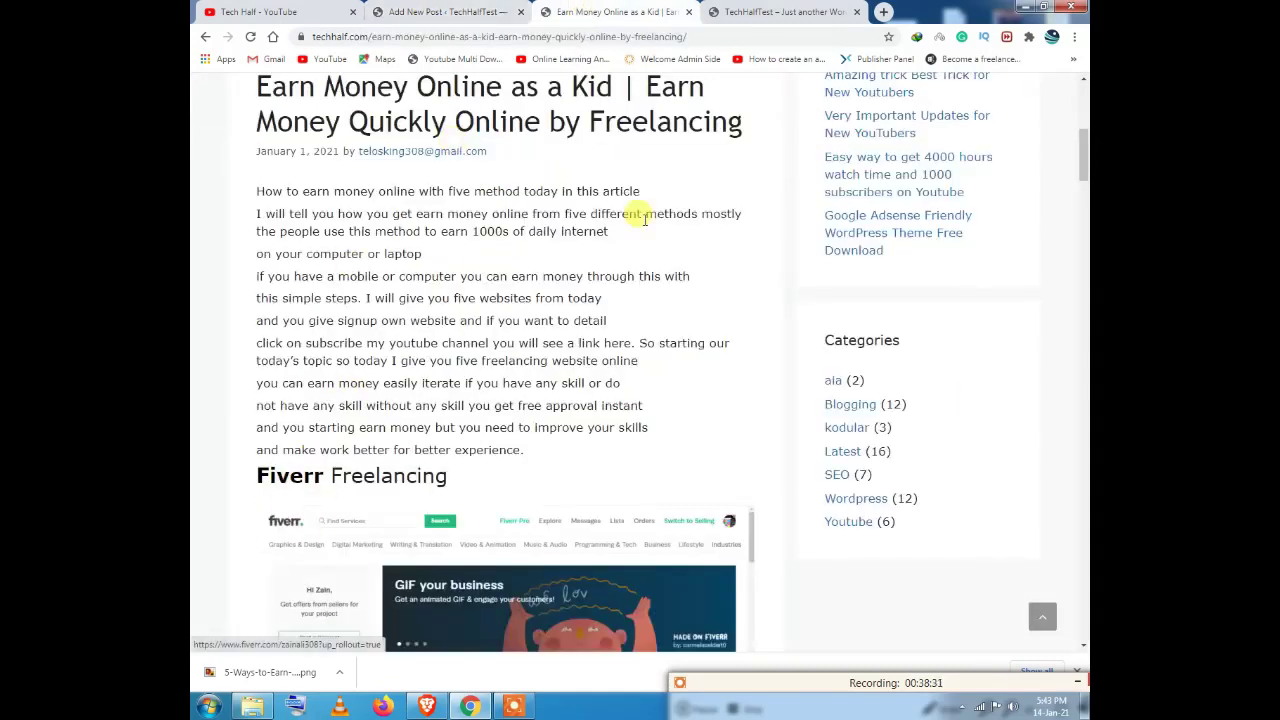
pyautogui.click(452, 10)
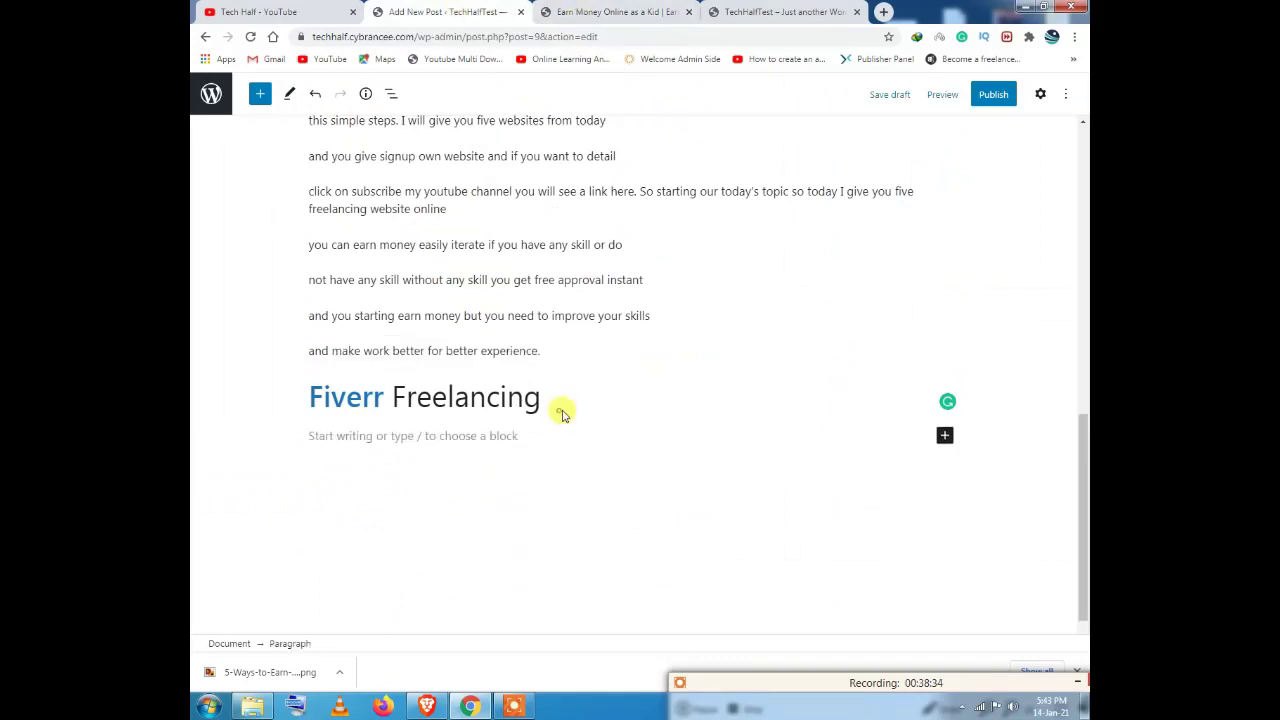
pyautogui.scroll(-1, 494, 403)
pyautogui.click(435, 386)
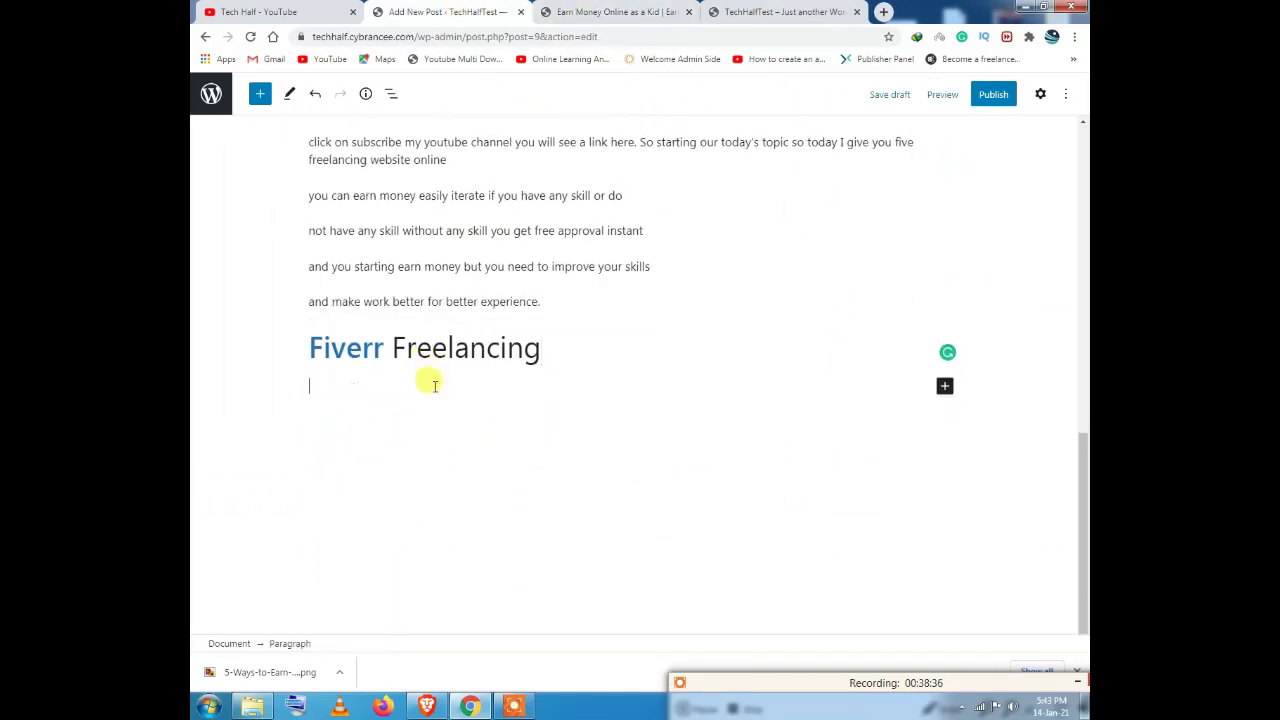
pyautogui.click(377, 357)
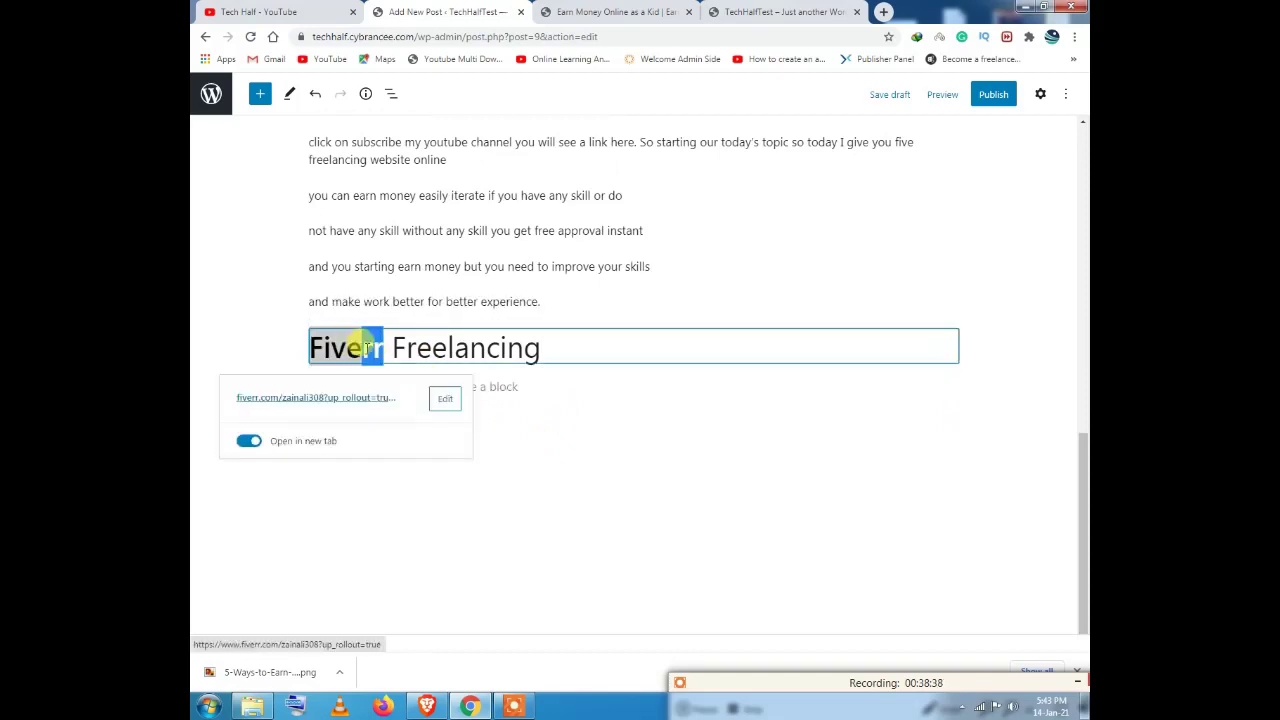
pyautogui.click(314, 397)
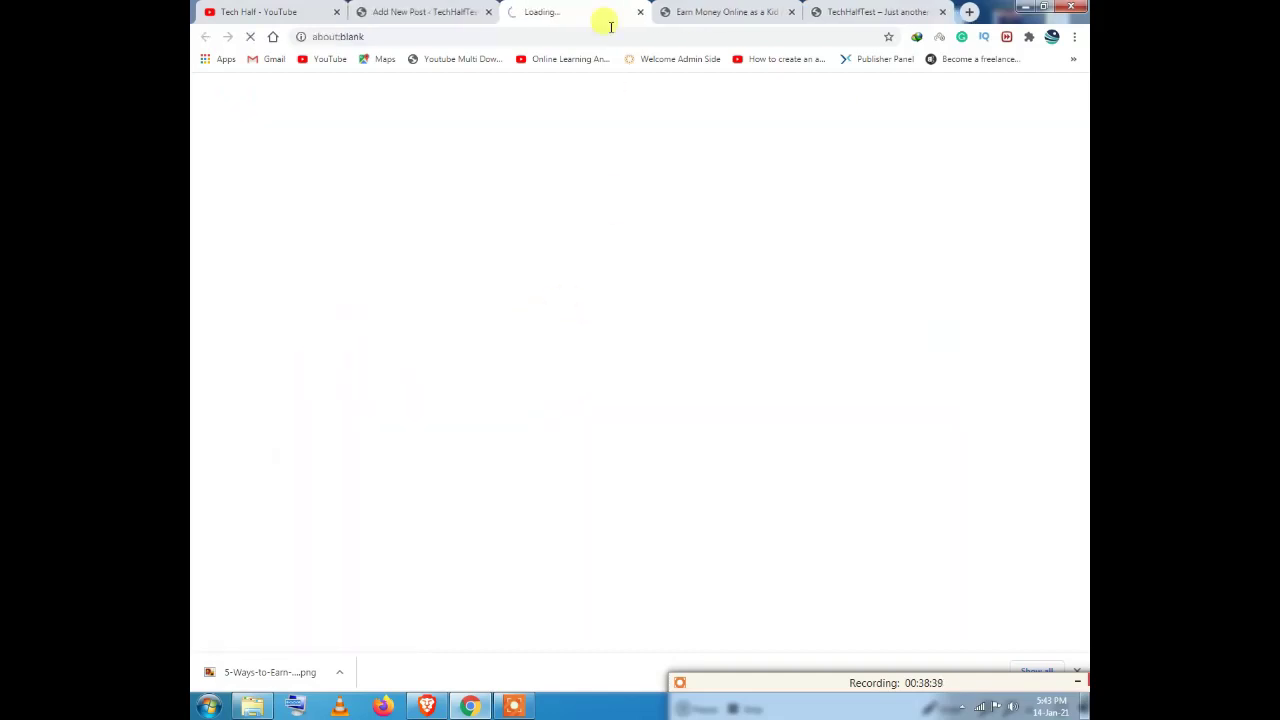
pyautogui.click(640, 12)
# Step: Look through the published article's freelancing sections, examining their linked headings, images, text and "Read Out This Article" lines
pyautogui.click(605, 12)
pyautogui.scroll(-6, 515, 370)
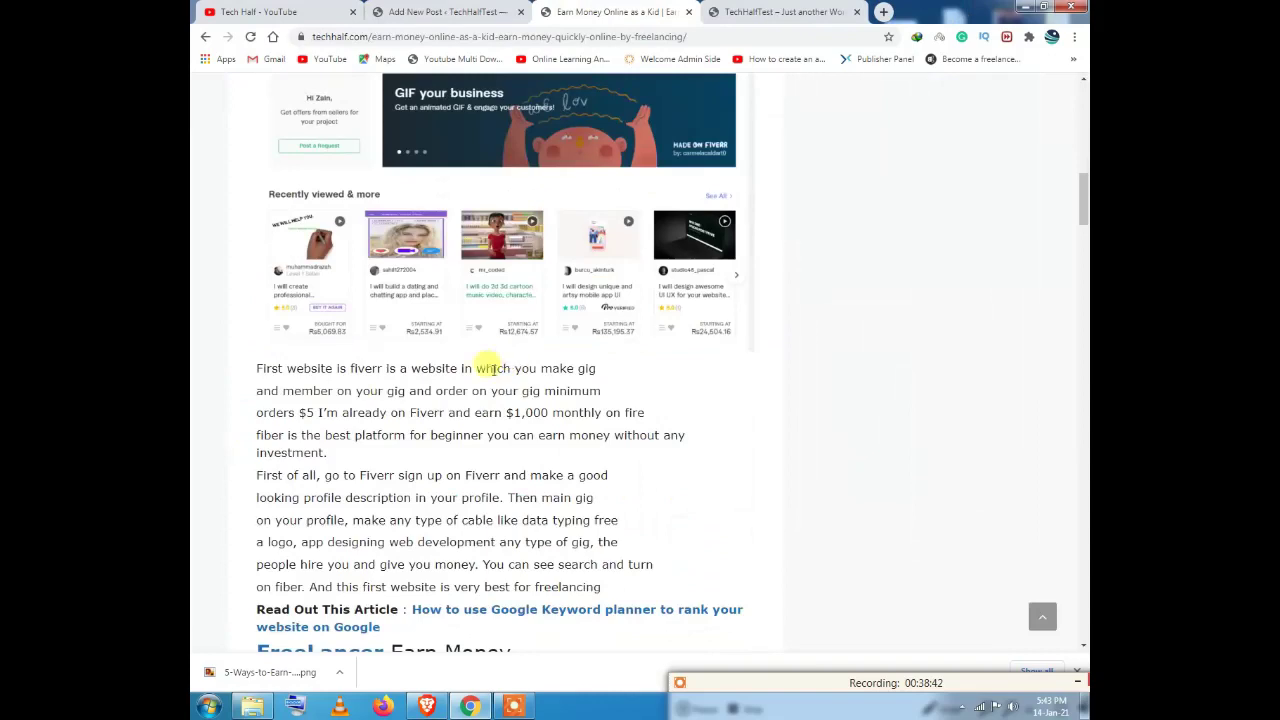
pyautogui.scroll(-3, 488, 360)
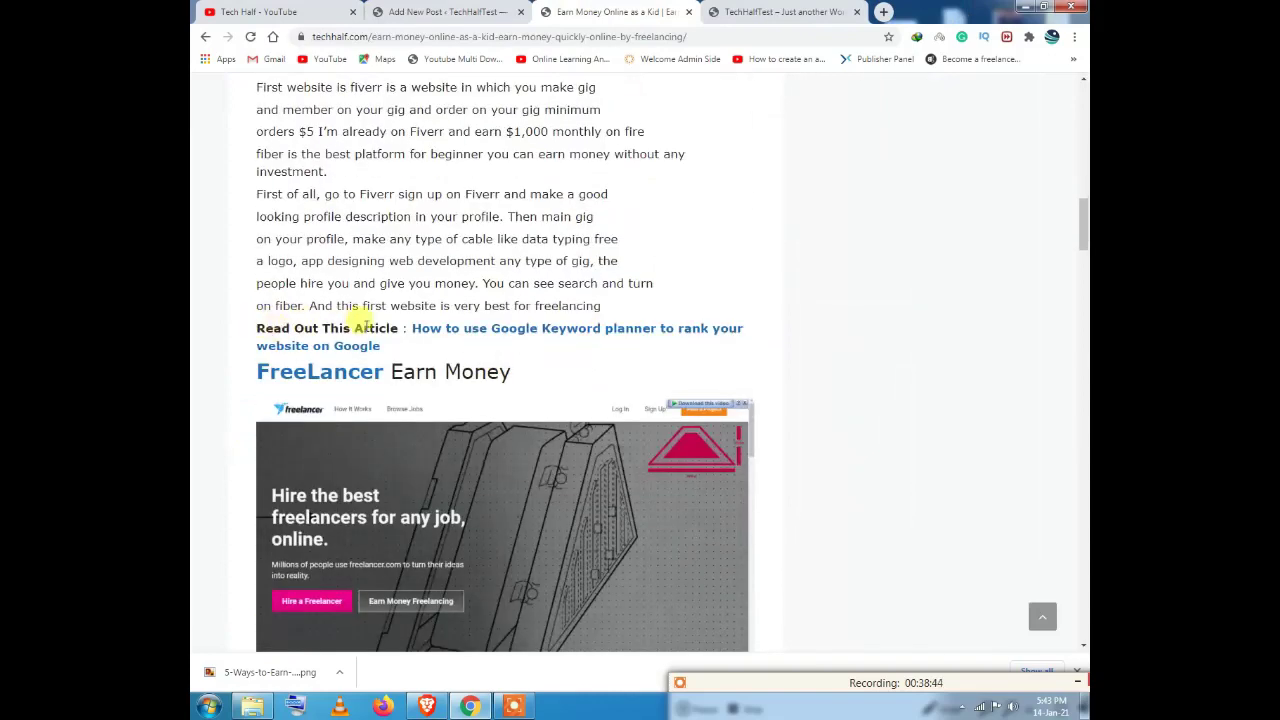
pyautogui.scroll(-12, 362, 323)
pyautogui.scroll(-10, 409, 371)
pyautogui.scroll(5, 423, 391)
pyautogui.scroll(9, 333, 438)
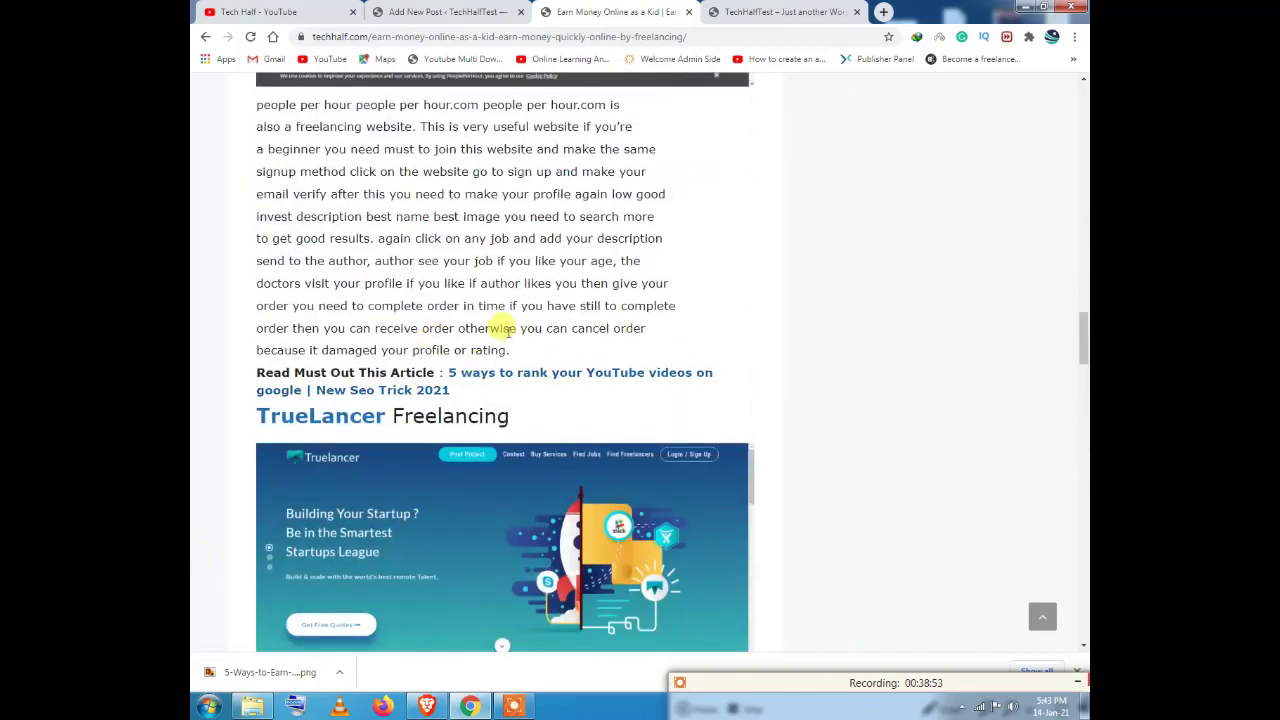
pyautogui.scroll(10, 640, 266)
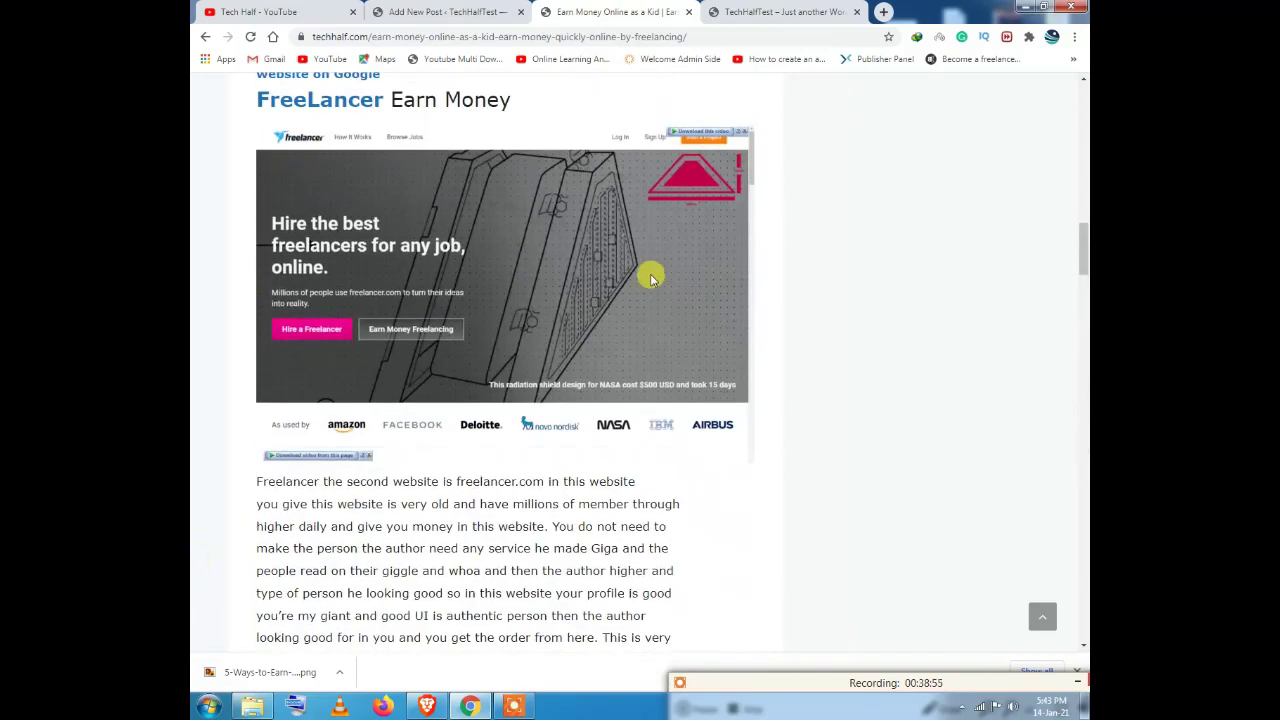
pyautogui.scroll(10, 650, 278)
pyautogui.scroll(-3, 641, 289)
pyautogui.scroll(5, 630, 360)
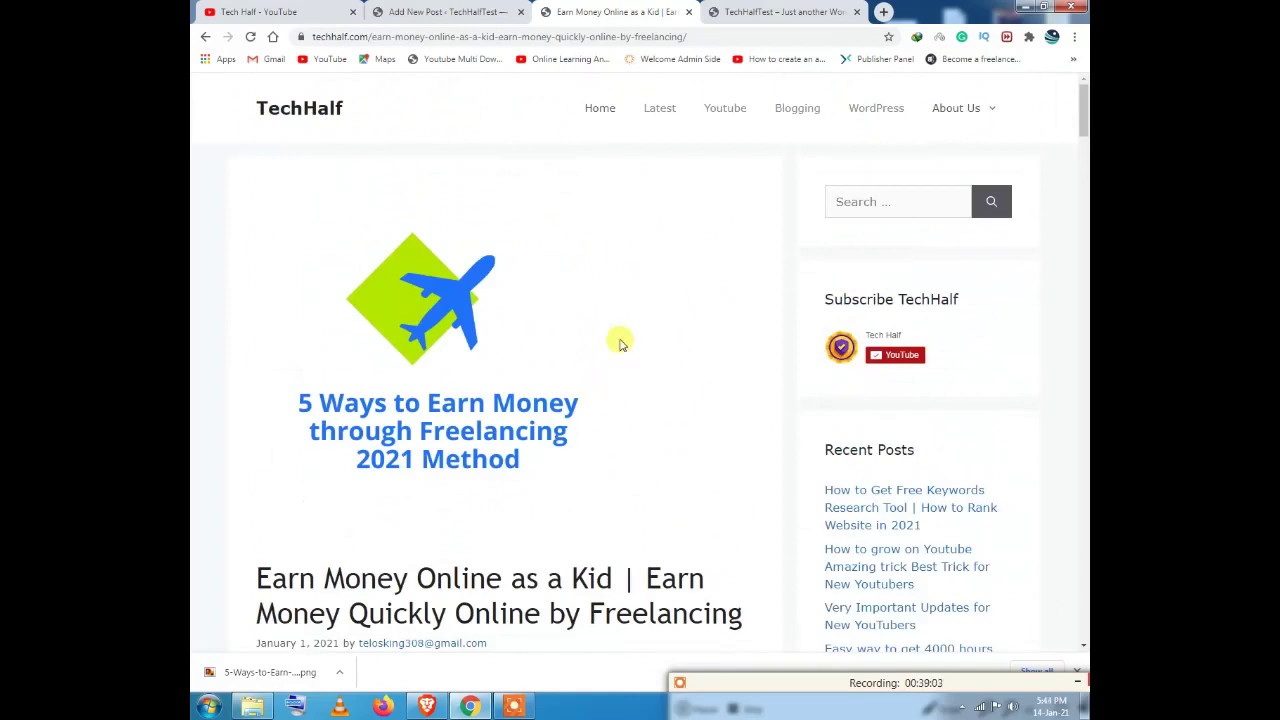
pyautogui.scroll(-8, 491, 343)
pyautogui.scroll(-5, 485, 363)
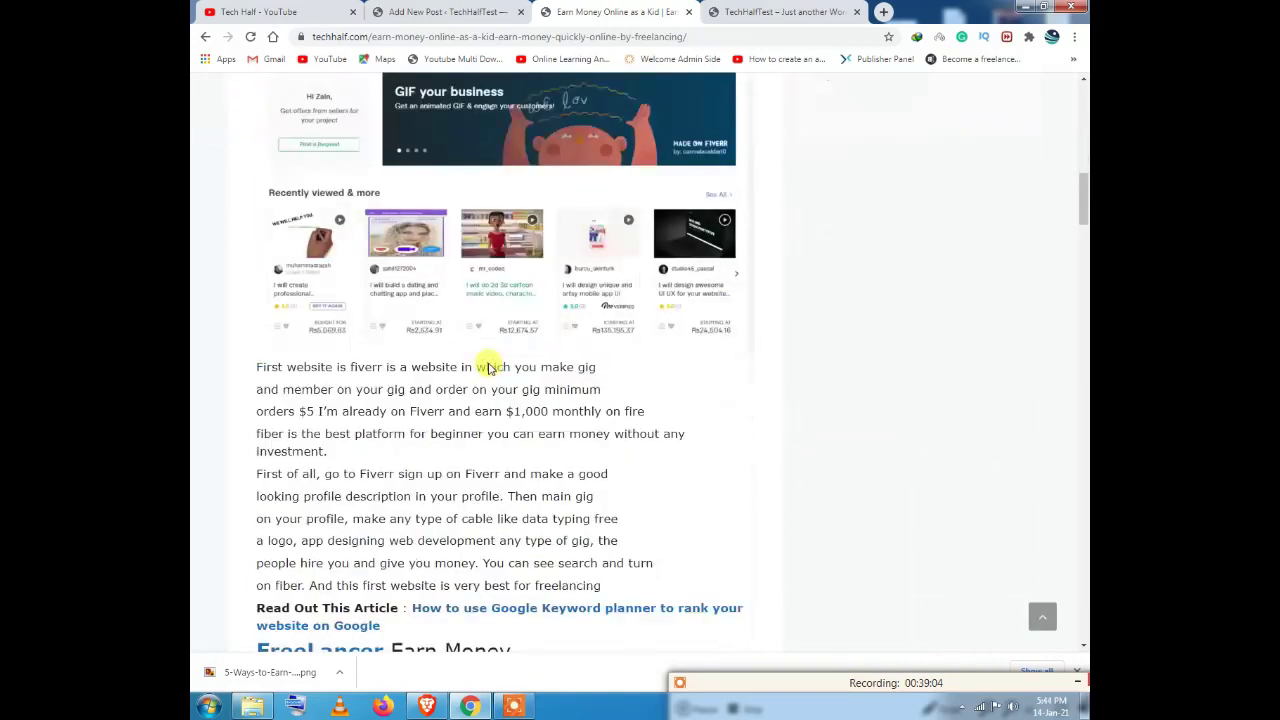
# Step: Copy the published article's "Read Out This Article" line with its Google Keyword planner link and paste it above the draft's "Fiverr Freelancing" heading
pyautogui.moveTo(383, 348); pyautogui.dragTo(268, 326)
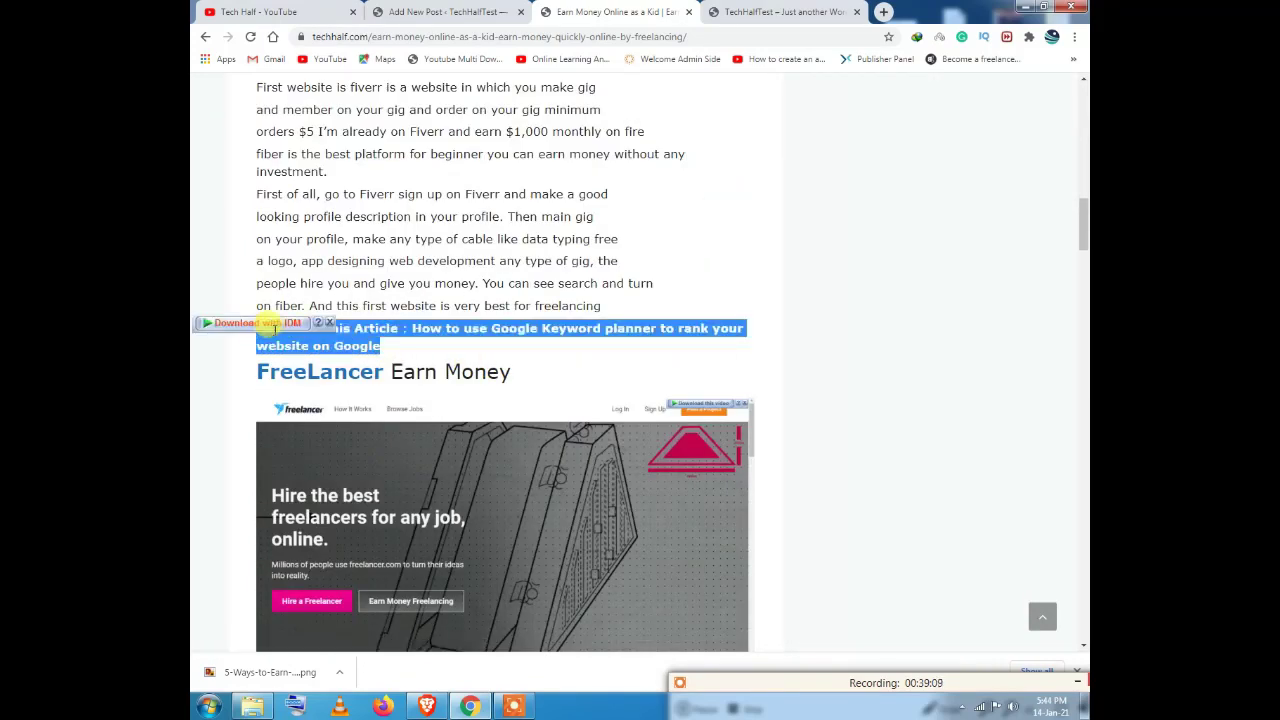
pyautogui.rightClick(370, 338)
pyautogui.click(402, 346)
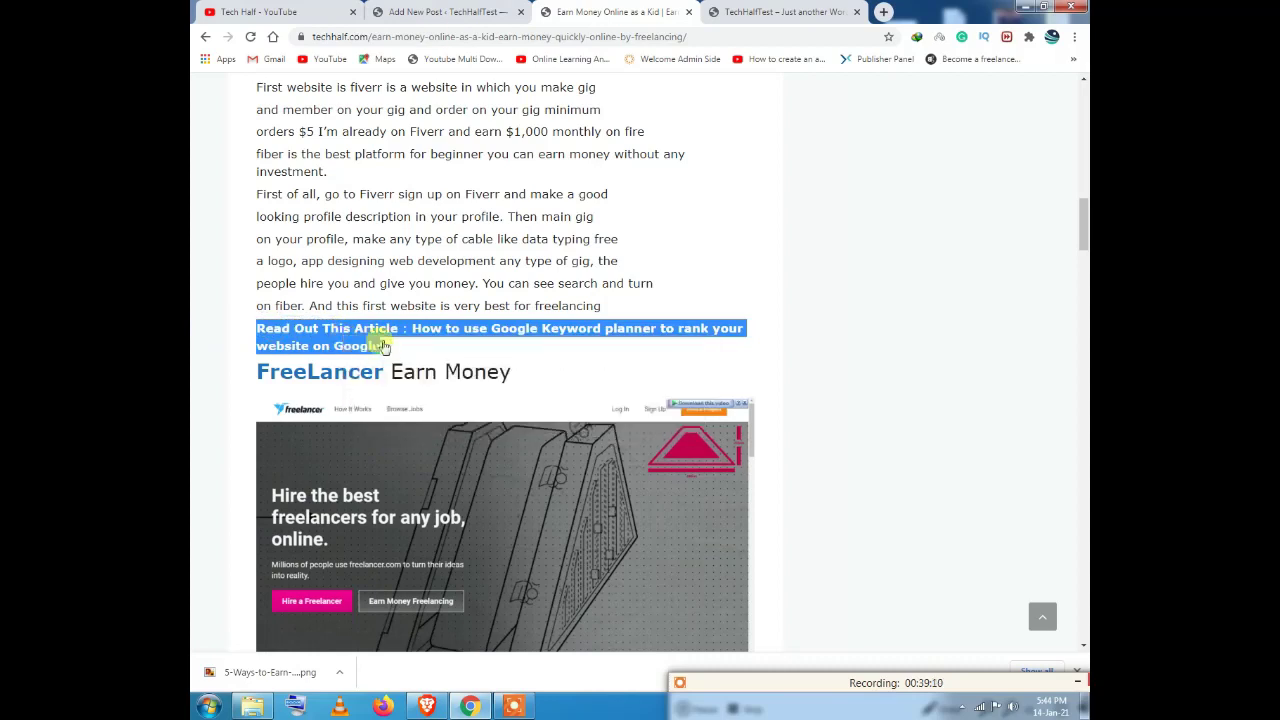
pyautogui.click(440, 11)
pyautogui.click(510, 382)
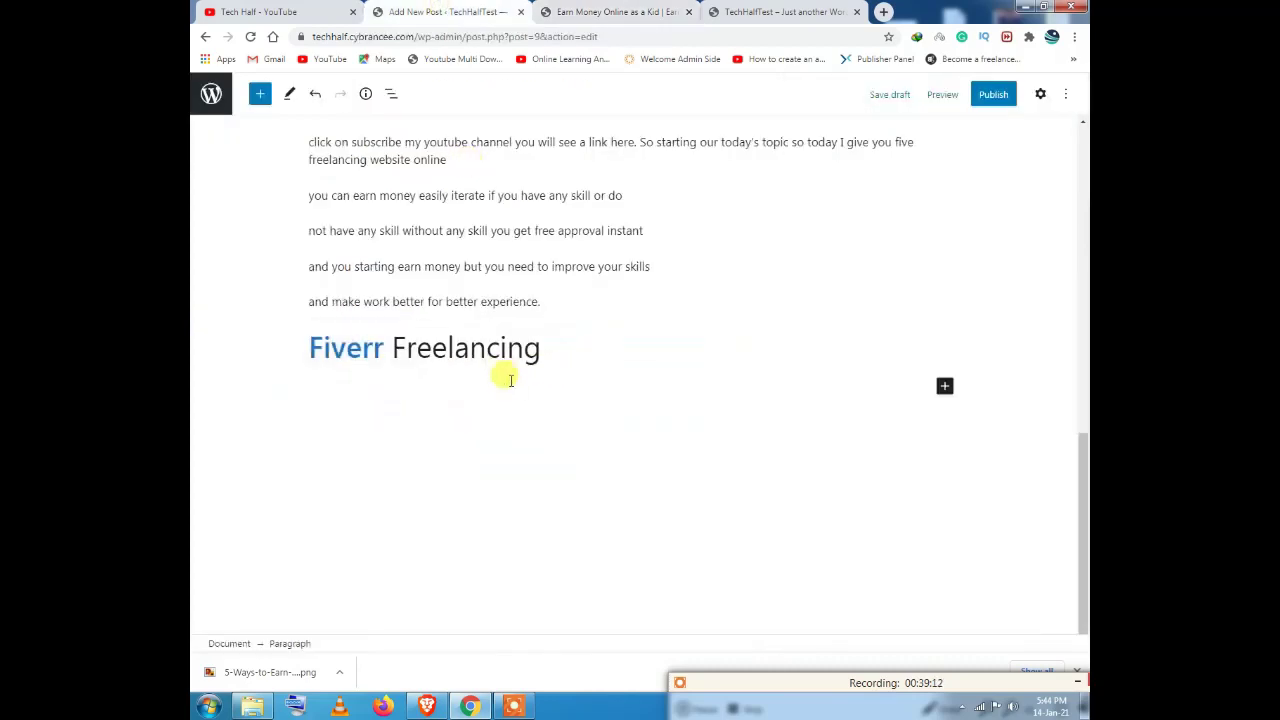
pyautogui.click(565, 297)
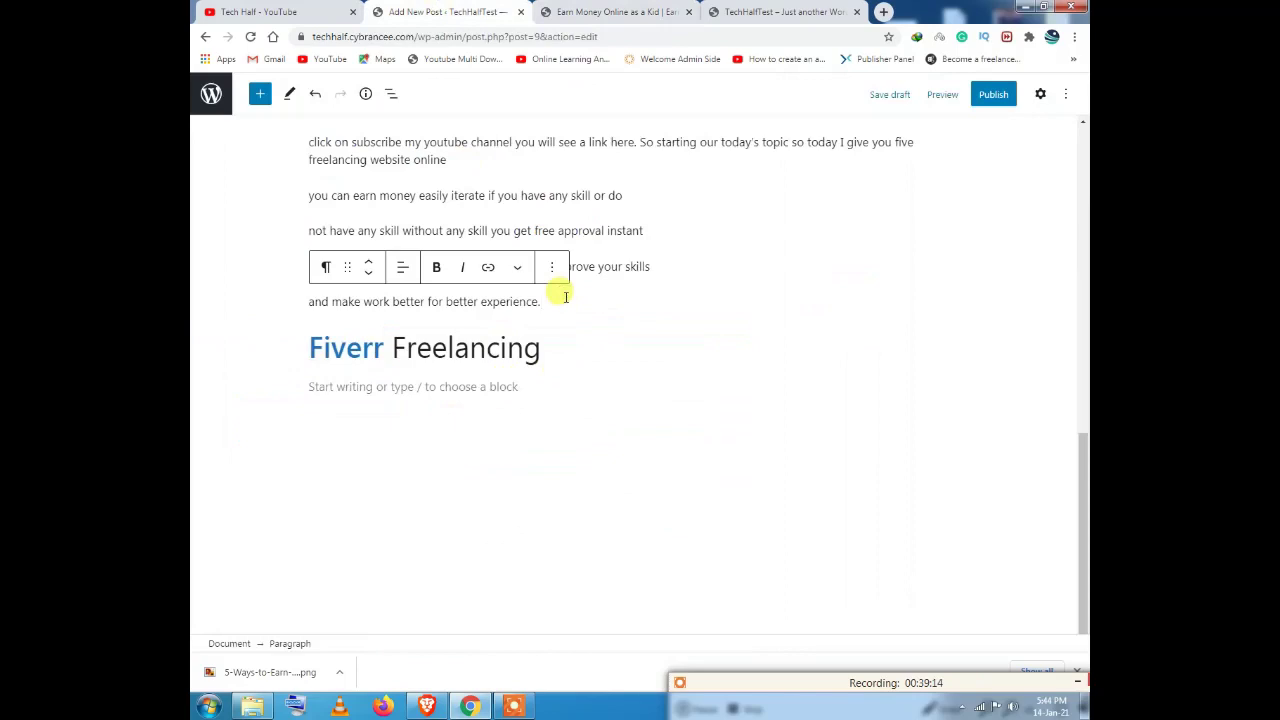
pyautogui.press('Return')
pyautogui.hotkey('ctrl', 'v')
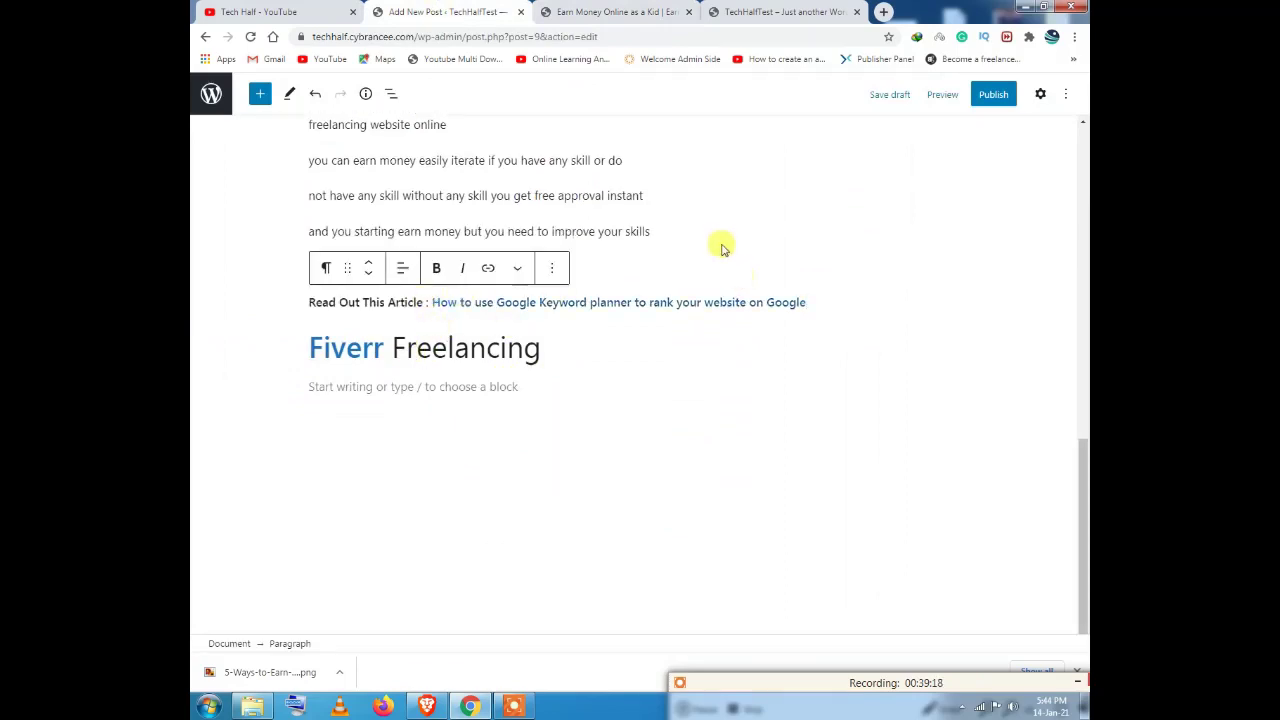
# Step: Check the pasted line's bold "Read Out This Article" label and review the surrounding paragraphs of the draft
pyautogui.moveTo(310, 301); pyautogui.dragTo(416, 300)
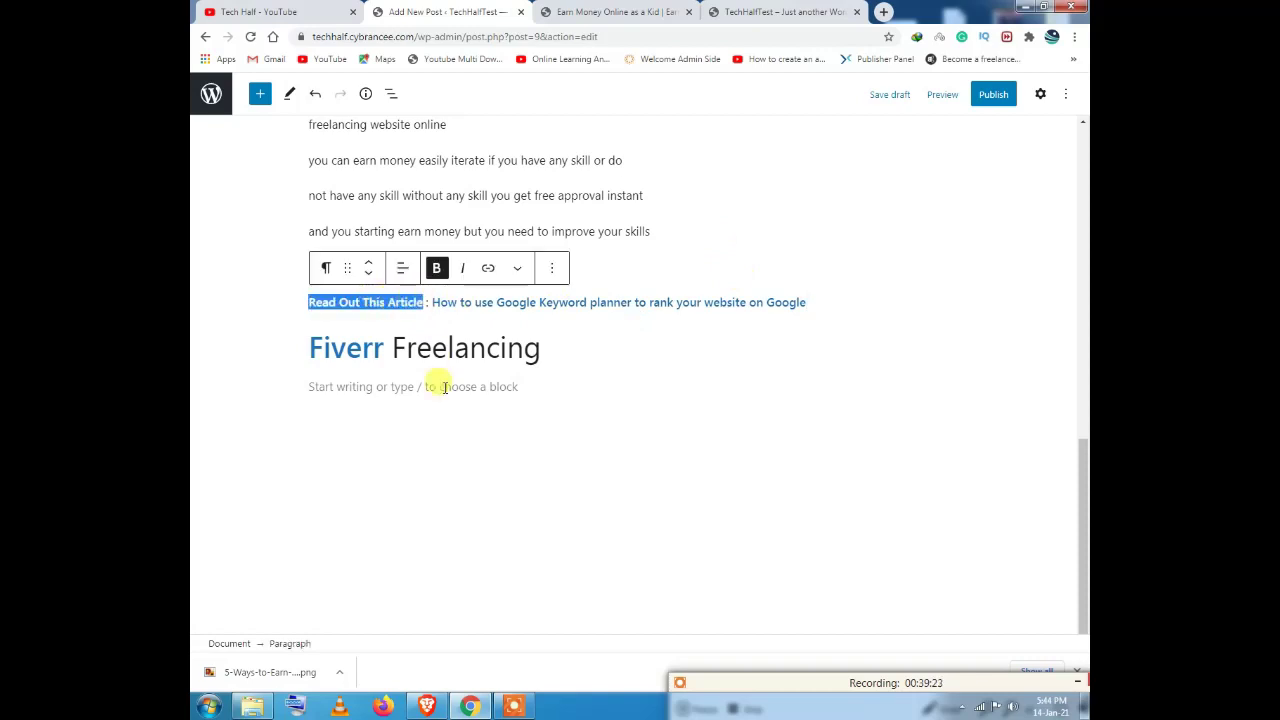
pyautogui.click(598, 280)
pyautogui.scroll(1, 595, 252)
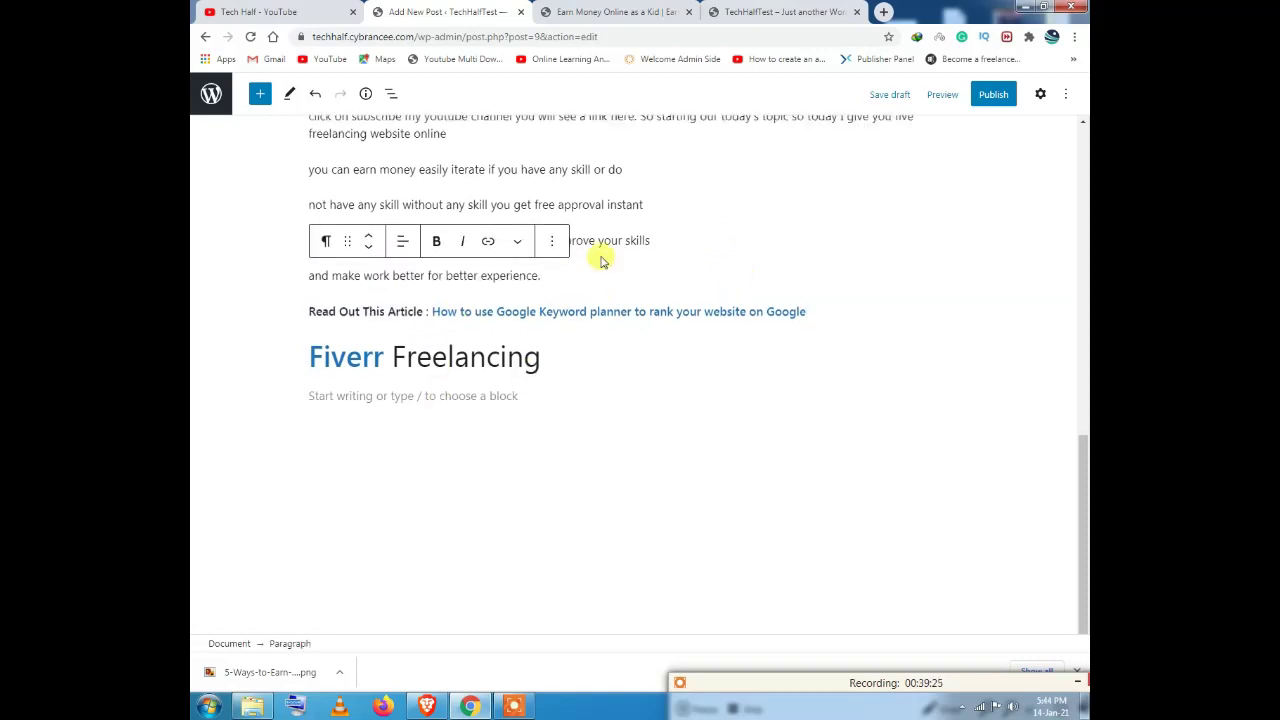
pyautogui.doubleClick(583, 230)
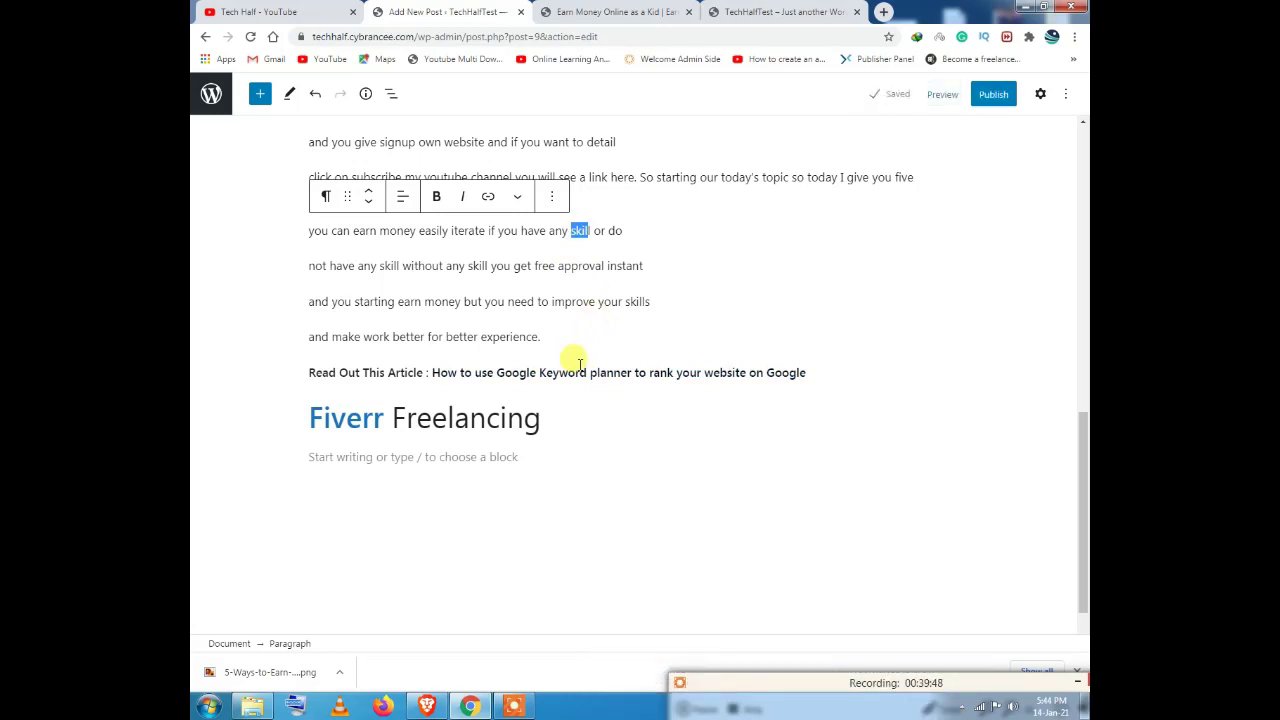
pyautogui.click(568, 310)
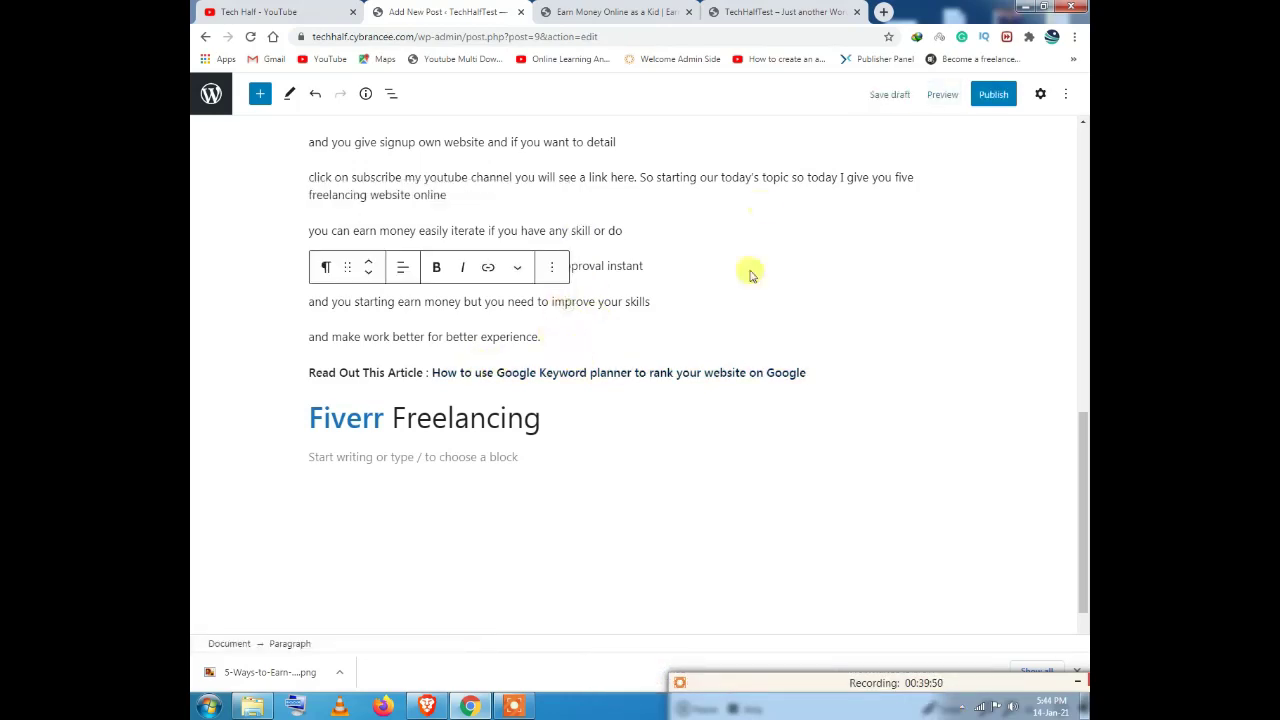
pyautogui.scroll(15, 775, 205)
pyautogui.scroll(-4, 766, 191)
pyautogui.scroll(4, 731, 223)
pyautogui.scroll(-4, 729, 180)
pyautogui.scroll(-3, 614, 143)
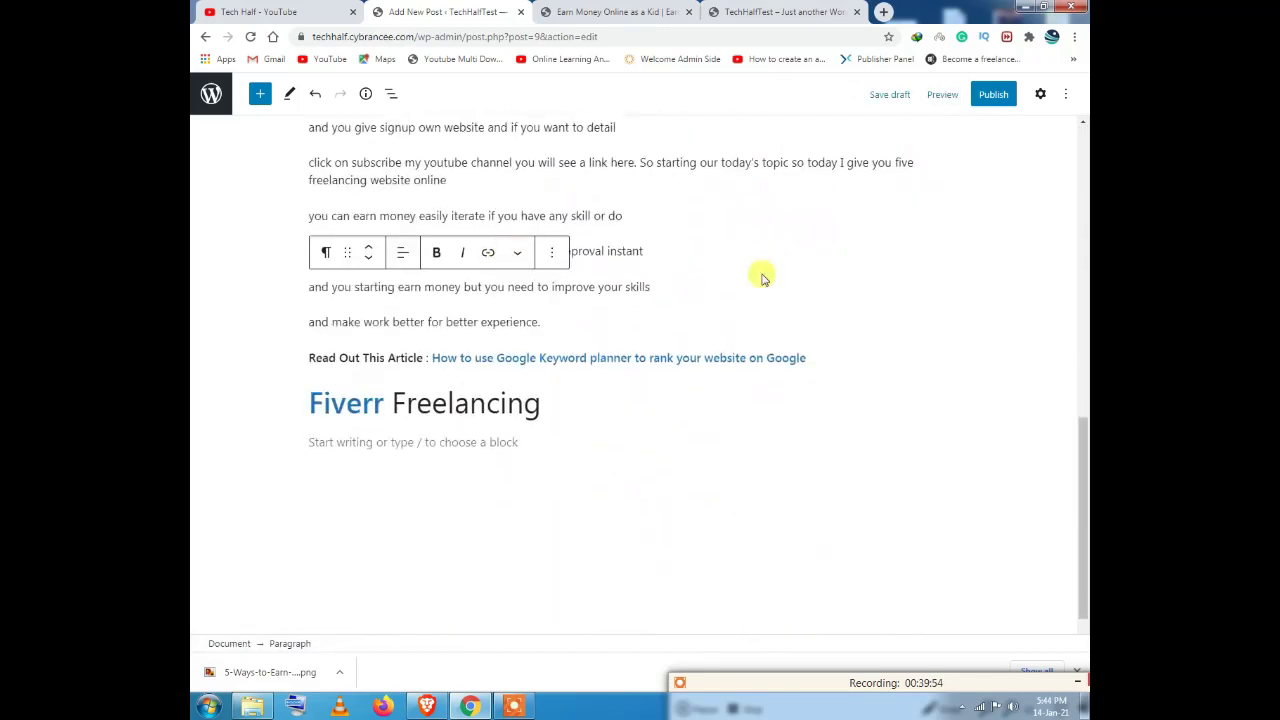
# Step: Change the text color of the link "How to use Google Keyword planner to rank your website on Google" to Vivid red
pyautogui.click(816, 357)
pyautogui.moveTo(806, 358); pyautogui.dragTo(431, 358)
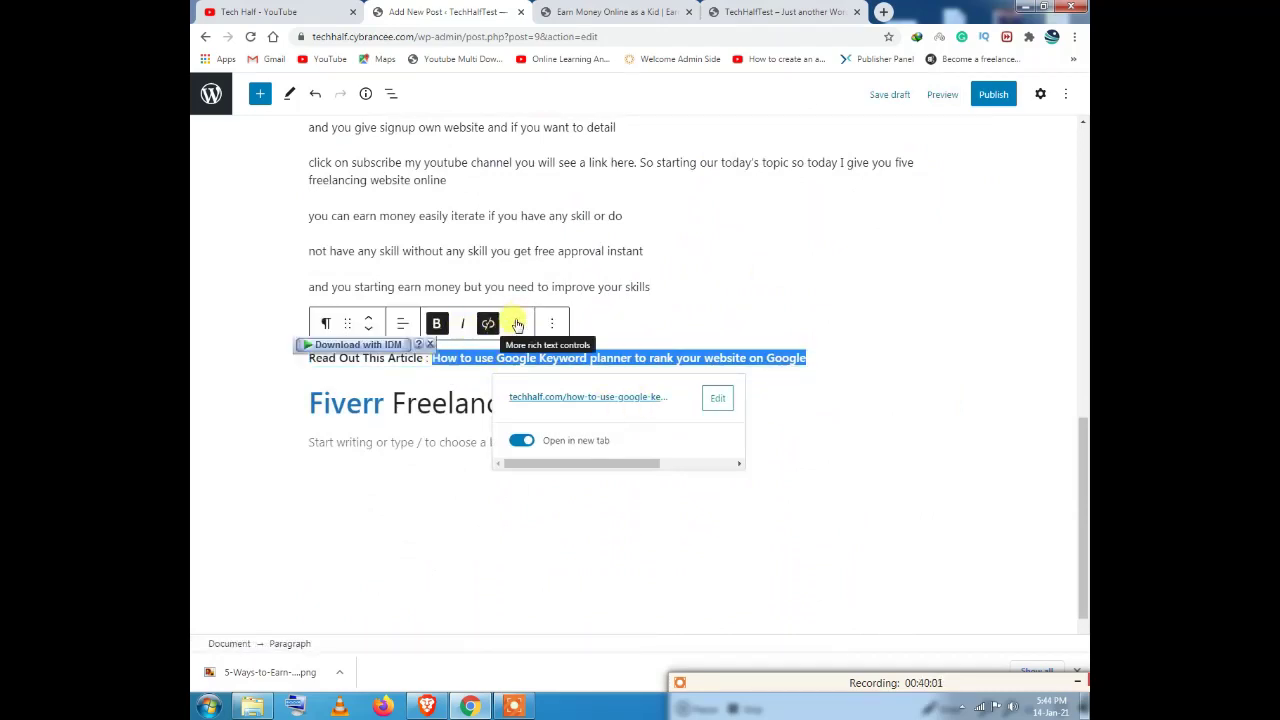
pyautogui.click(518, 324)
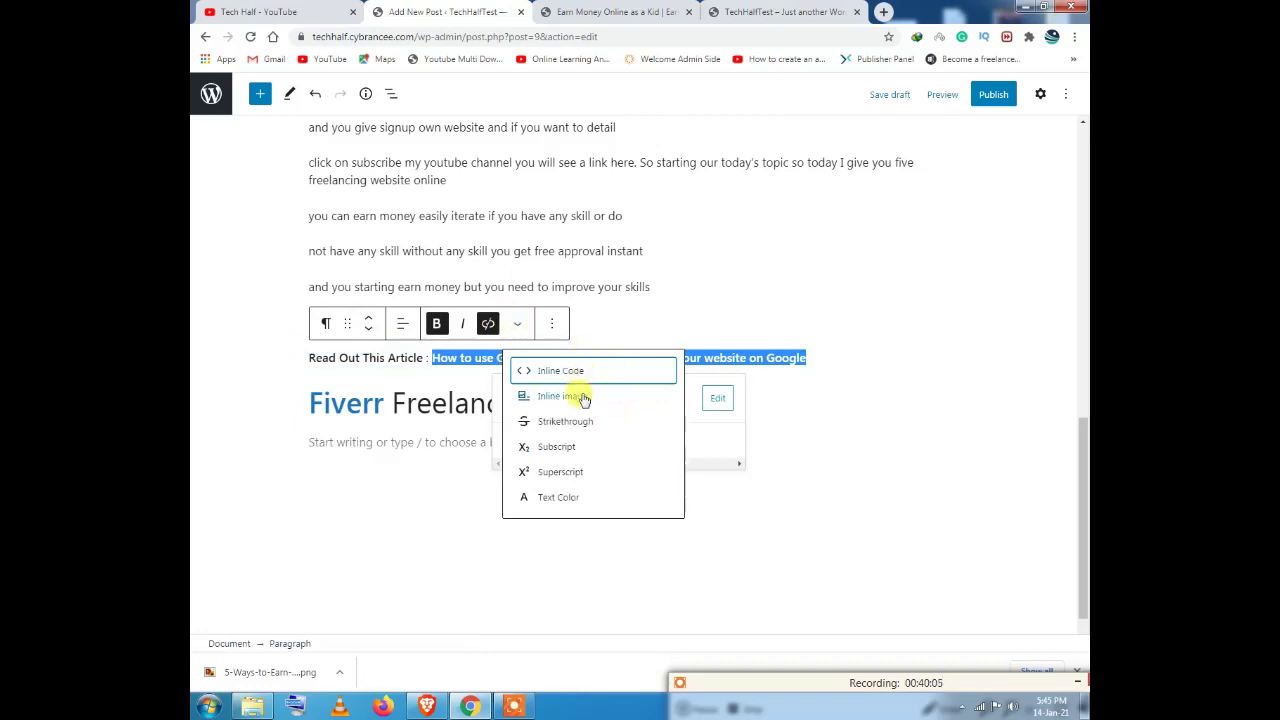
pyautogui.click(563, 497)
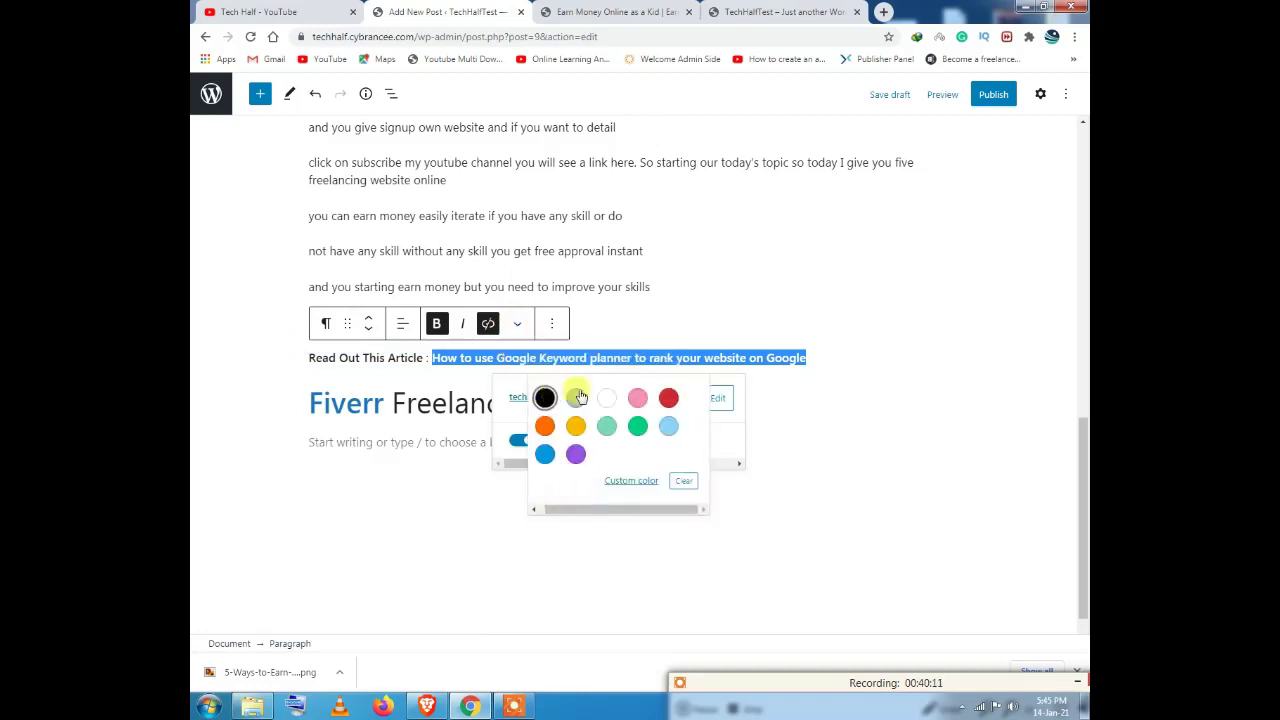
pyautogui.click(668, 398)
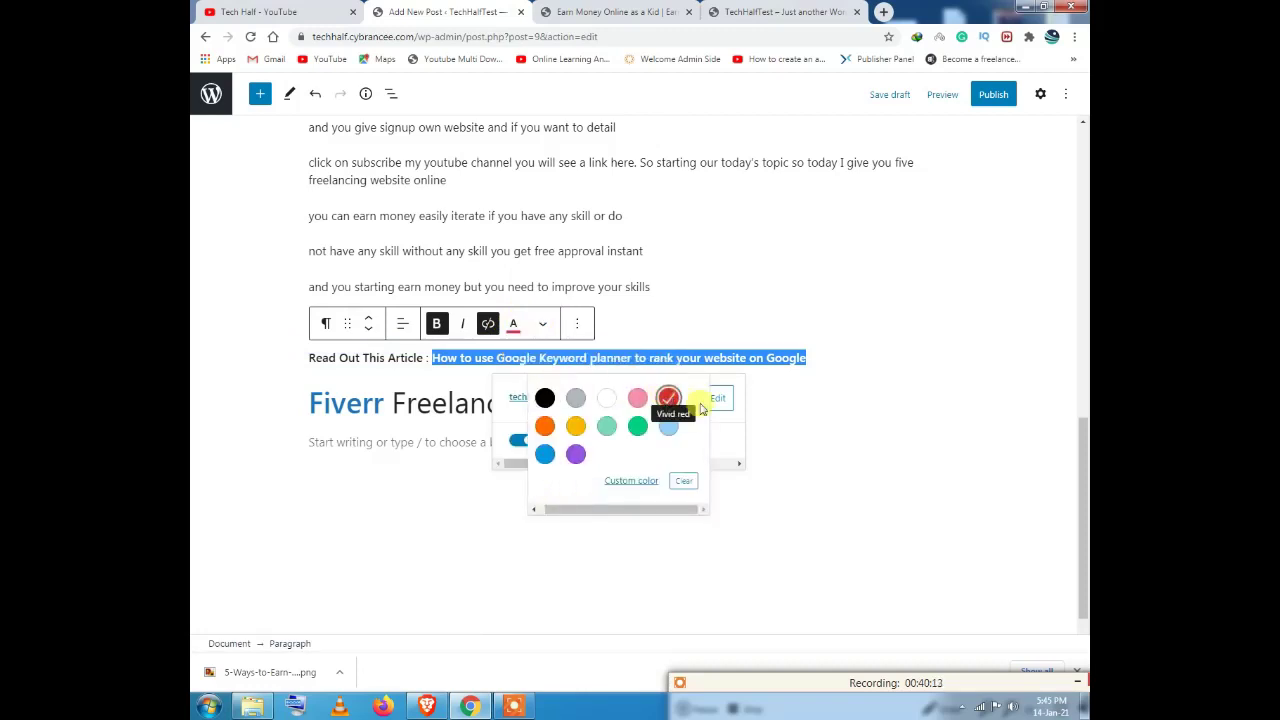
pyautogui.click(771, 494)
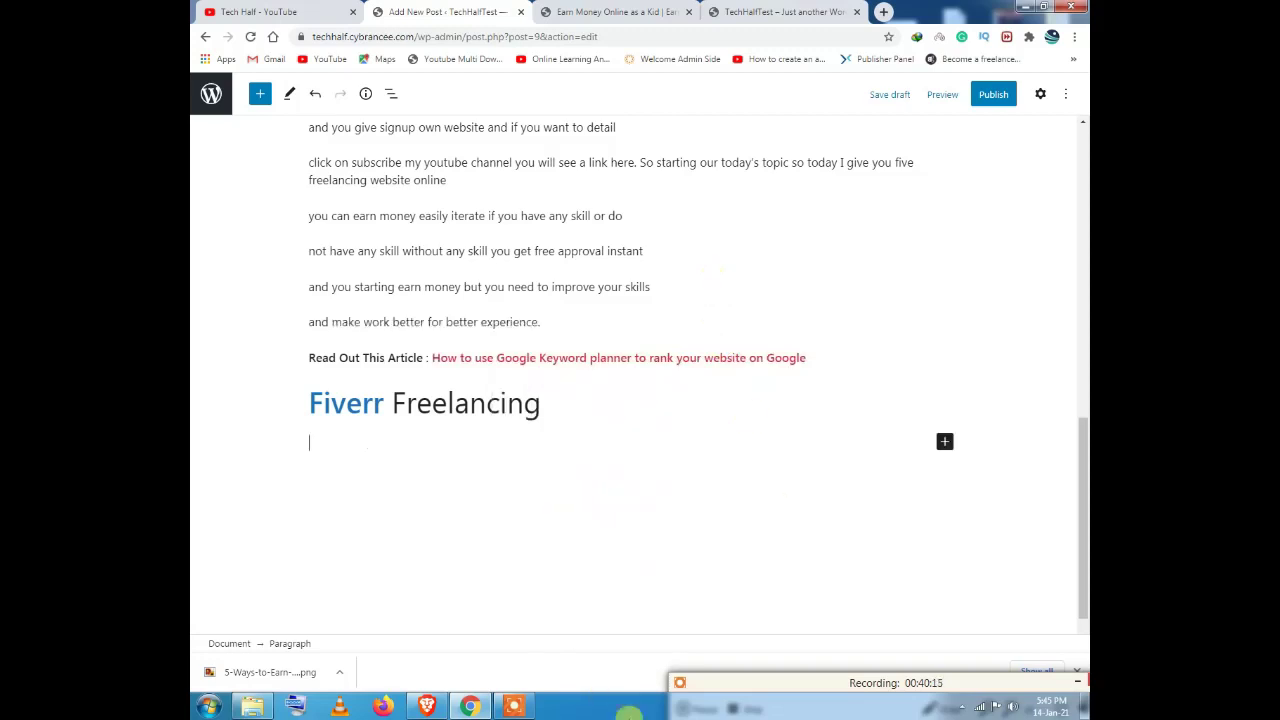
# Step: Review the recolored article link within the whole draft and compare it with the related-article line in the published article
pyautogui.scroll(5, 616, 372)
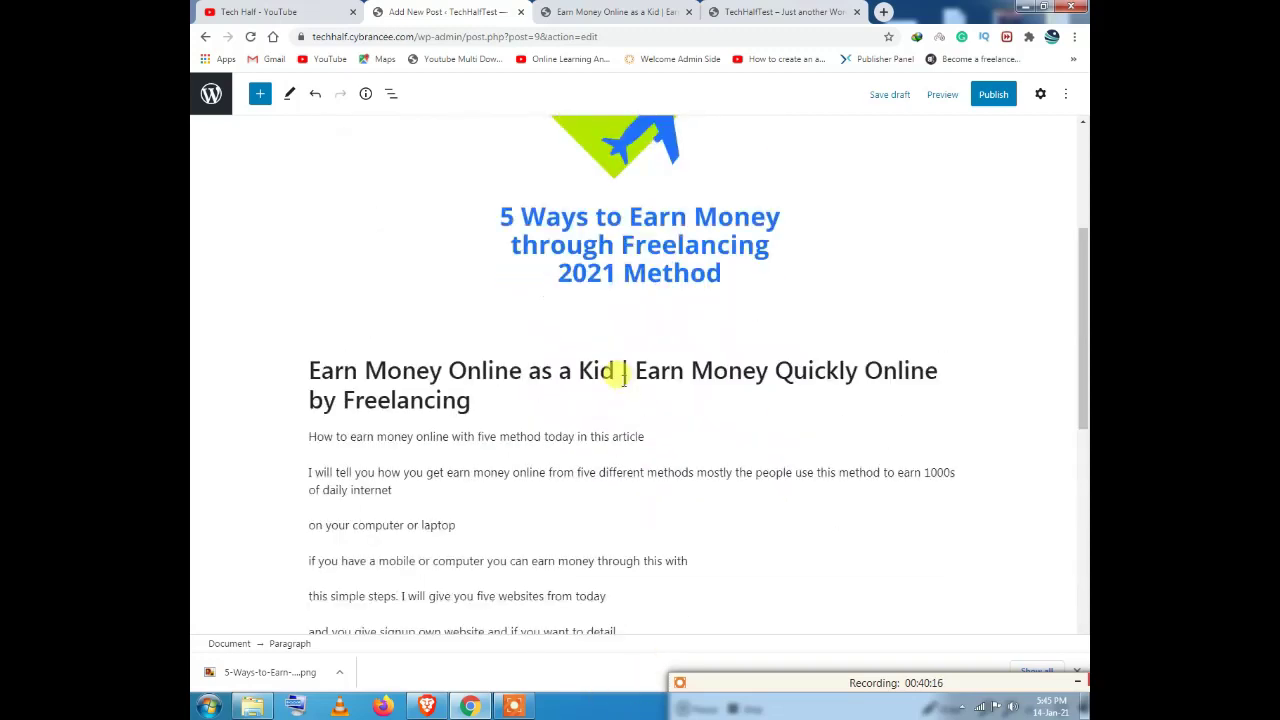
pyautogui.scroll(-5, 622, 378)
pyautogui.moveTo(810, 427); pyautogui.dragTo(450, 422)
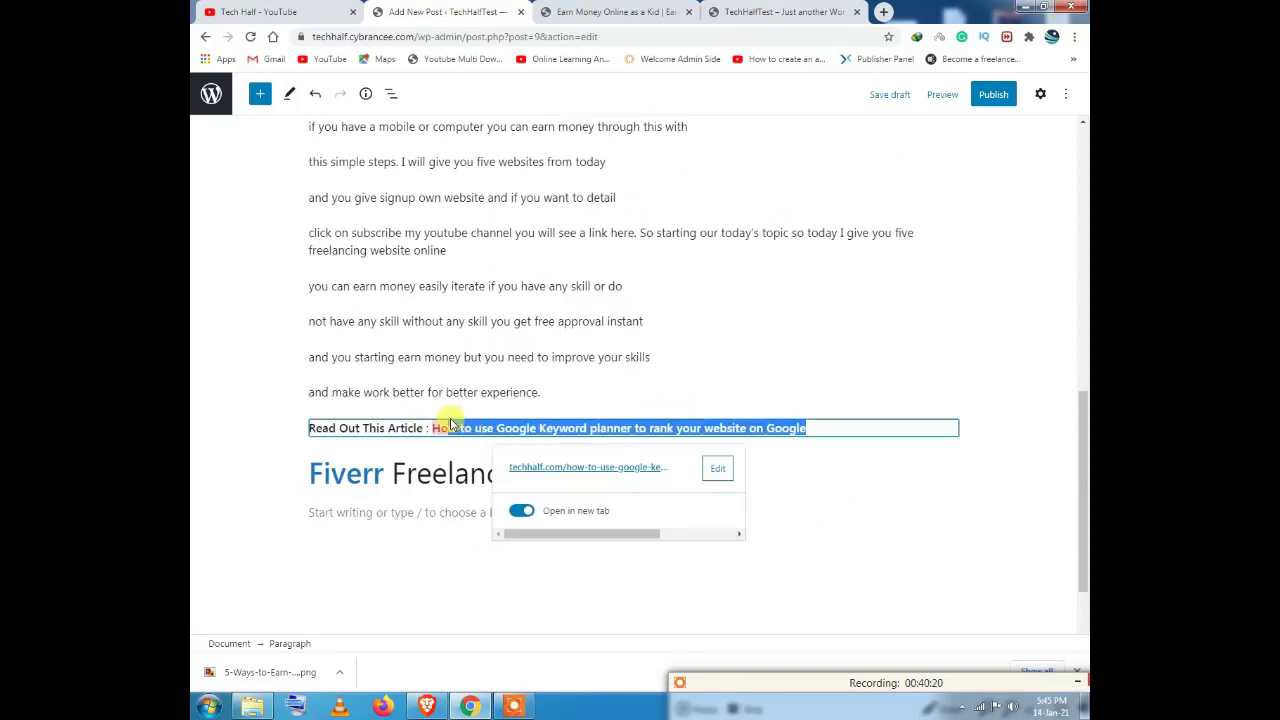
pyautogui.click(626, 387)
pyautogui.scroll(2, 626, 387)
pyautogui.scroll(-3, 626, 387)
pyautogui.scroll(4, 626, 387)
pyautogui.scroll(-5, 630, 387)
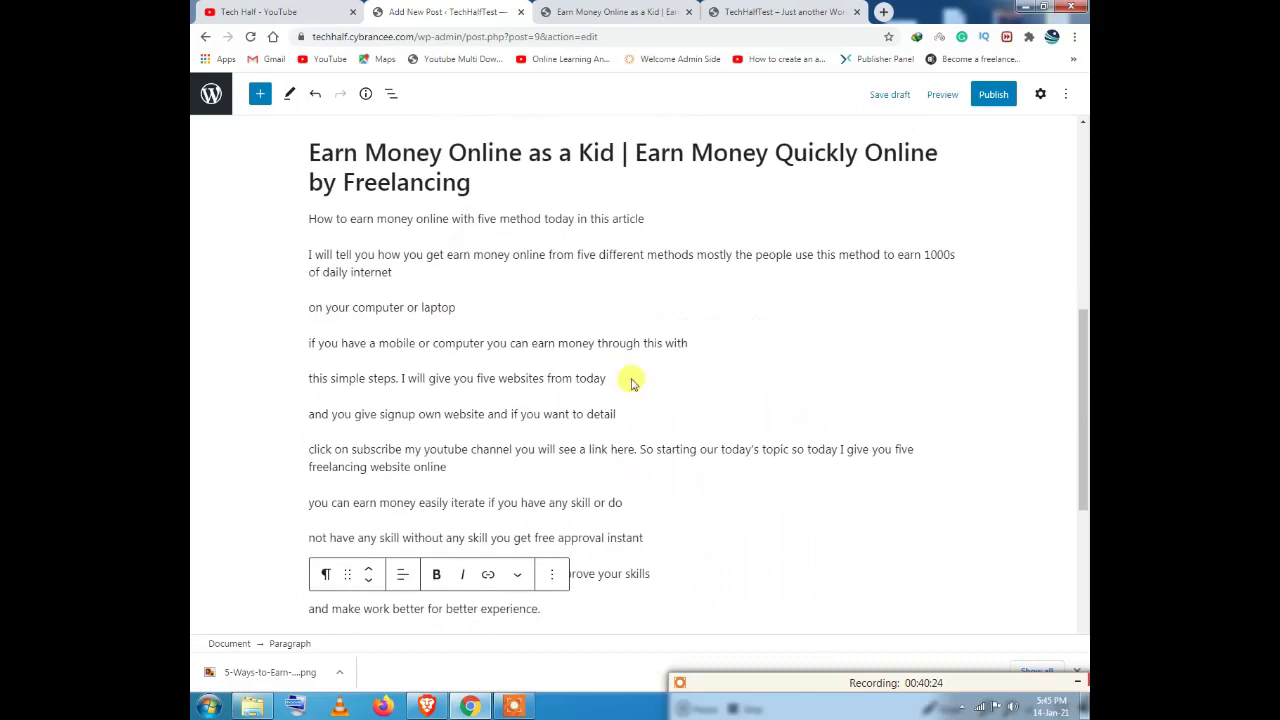
pyautogui.scroll(8, 497, 318)
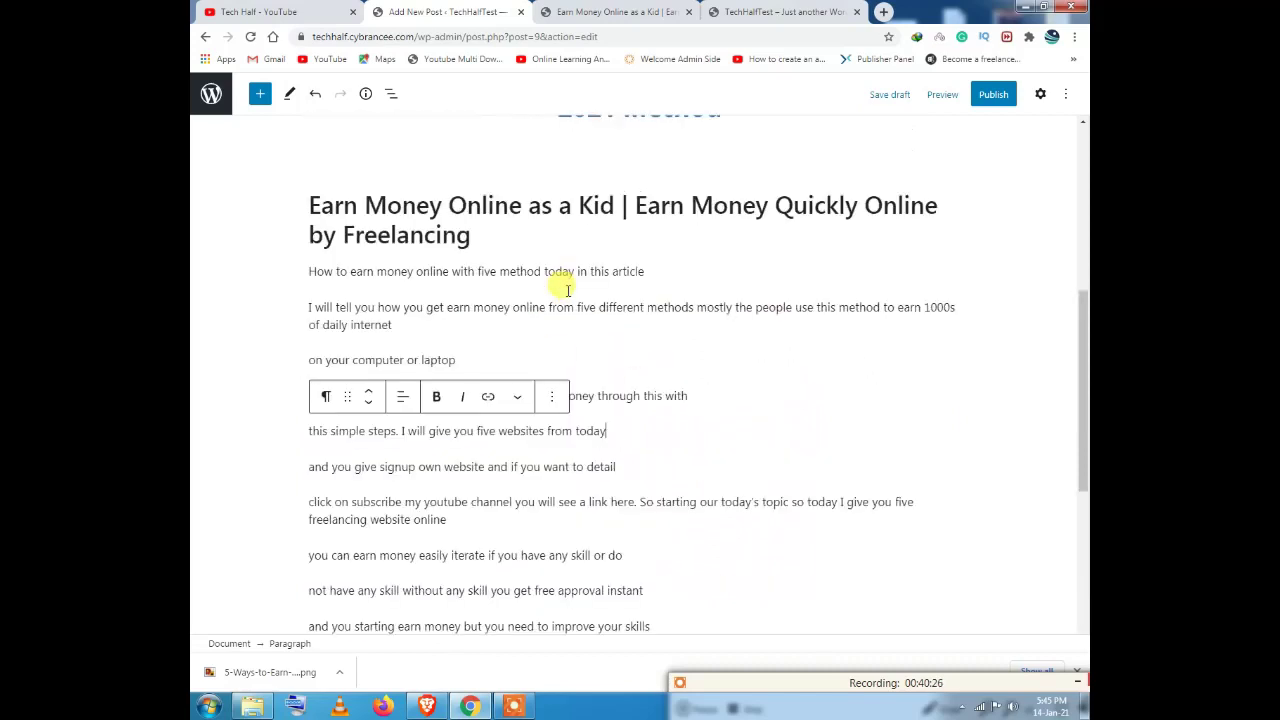
pyautogui.scroll(-2, 583, 188)
pyautogui.click(650, 11)
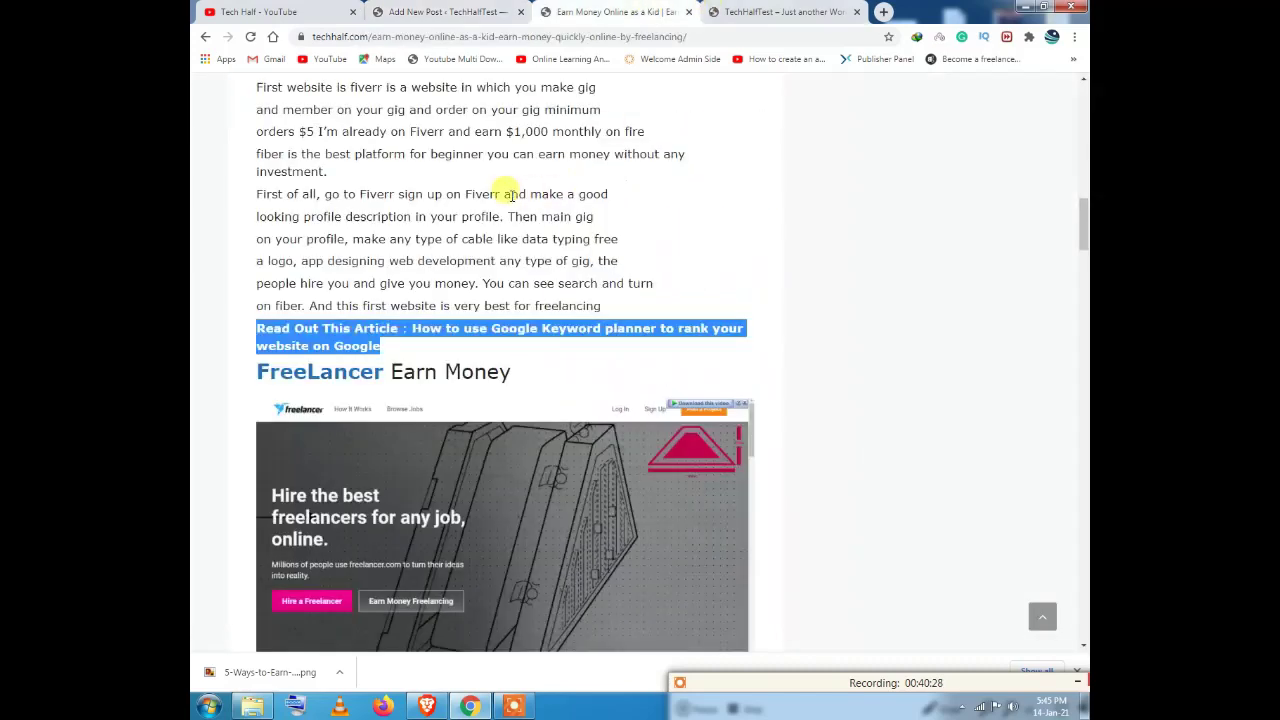
pyautogui.click(448, 11)
pyautogui.scroll(-4, 710, 500)
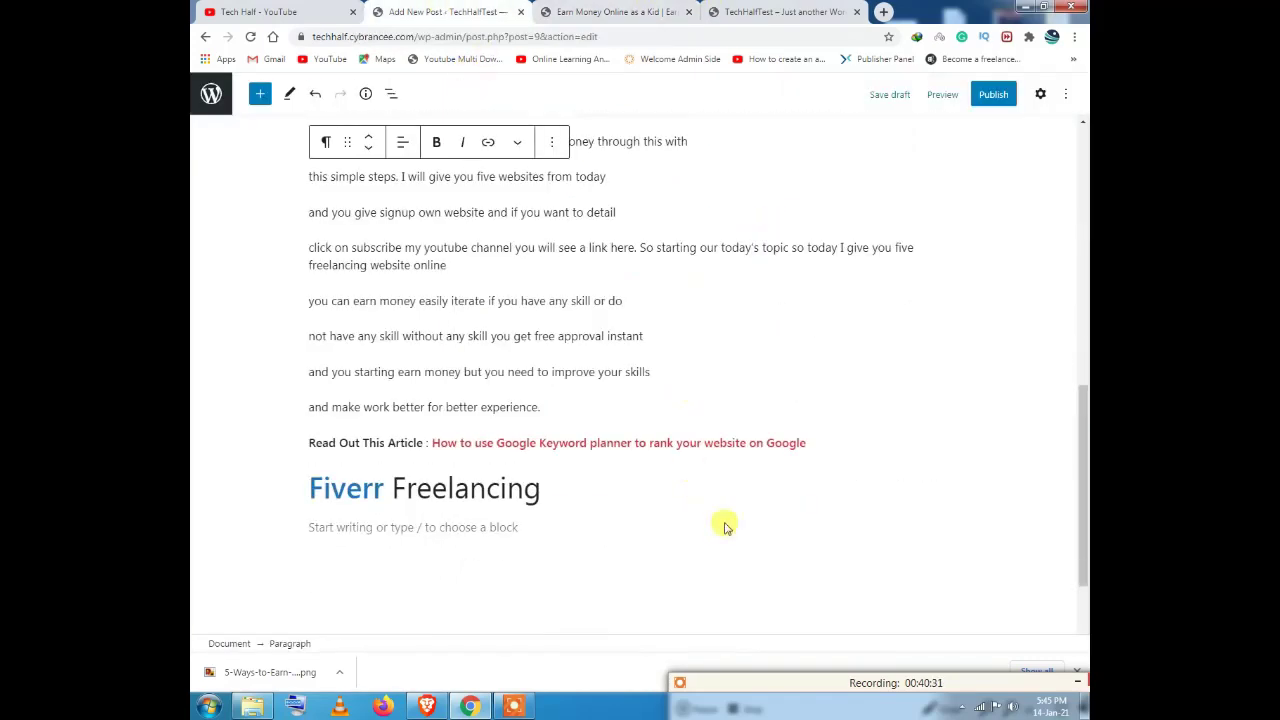
pyautogui.scroll(-2, 735, 500)
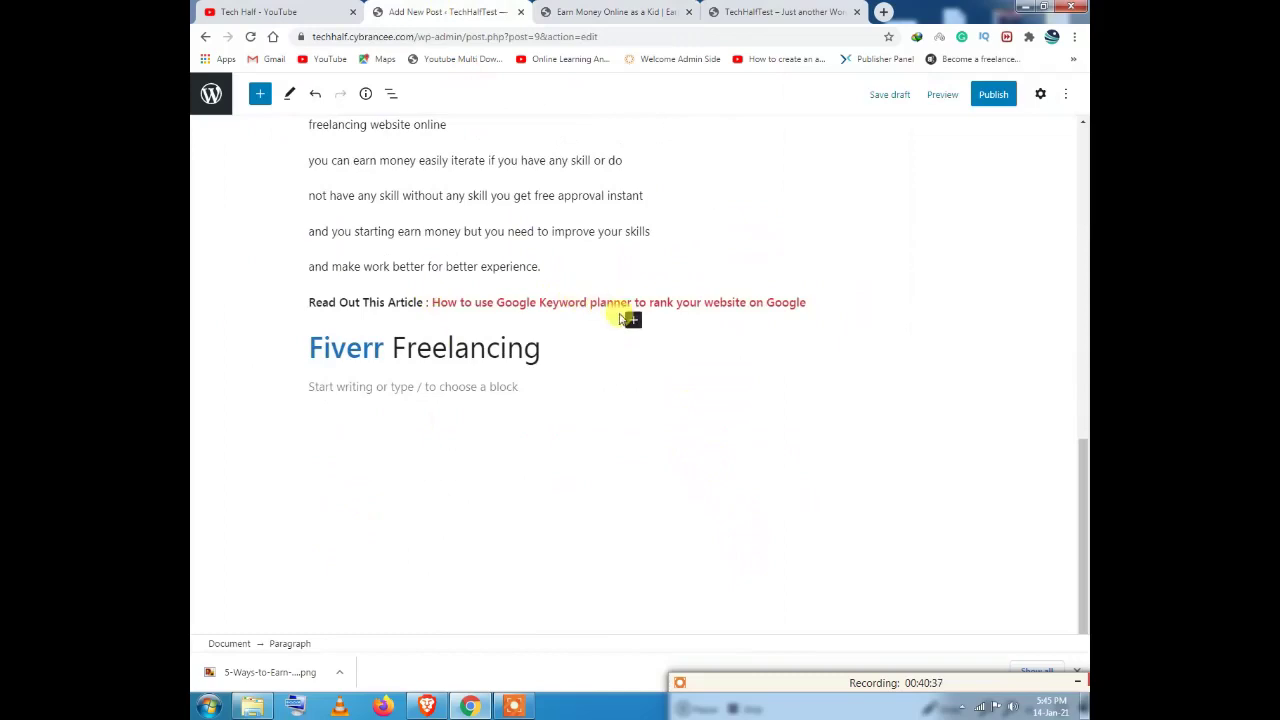
pyautogui.moveTo(625, 318); pyautogui.dragTo(327, 342)
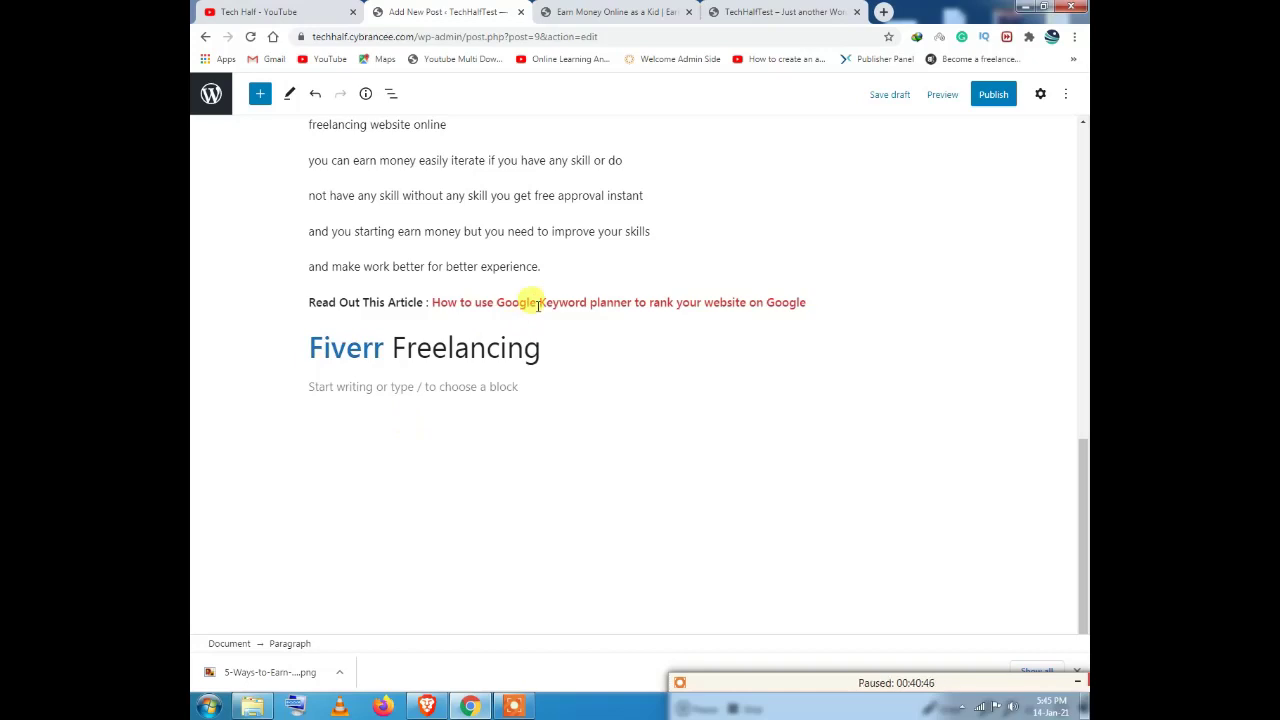
# Step: Copy the published article's content from the Fiverr image through the closing paragraph and paste it below the draft's "Fiverr Freelancing" heading
pyautogui.hotkey('ctrl', 'Tab')
pyautogui.scroll(-1, 504, 280)
pyautogui.scroll(-3, 504, 280)
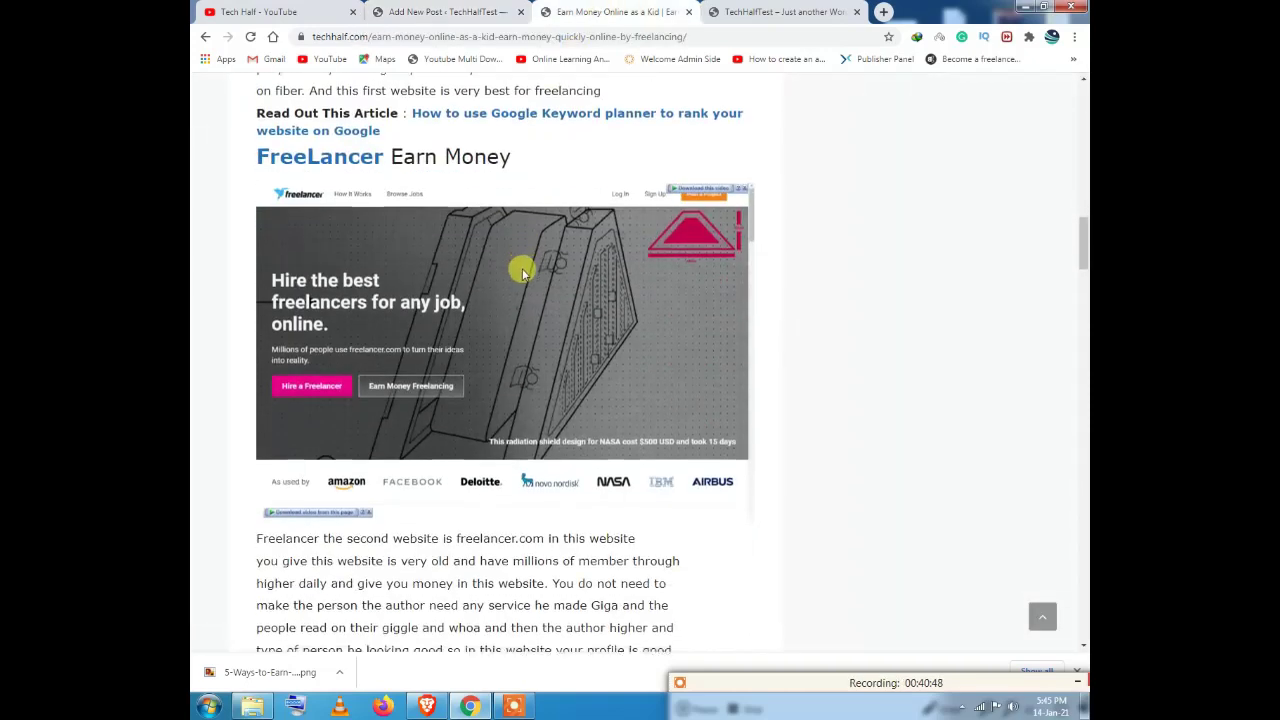
pyautogui.scroll(5, 371, 294)
pyautogui.scroll(3, 296, 207)
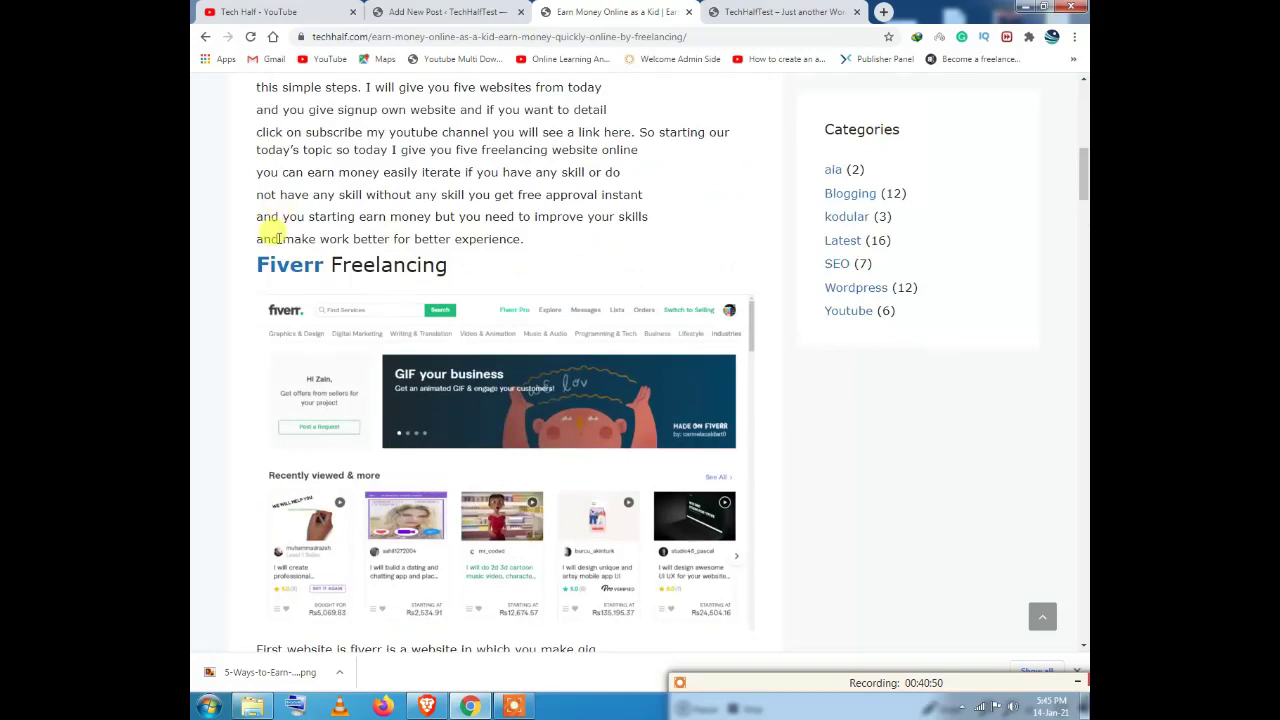
pyautogui.scroll(-10, 643, 506)
pyautogui.moveTo(541, 560); pyautogui.dragTo(542, 295)
pyautogui.scroll(-15, 623, 420)
pyautogui.scroll(-5, 634, 440)
pyautogui.scroll(5, 631, 146)
pyautogui.rightClick(542, 295)
pyautogui.click(560, 299)
pyautogui.click(448, 11)
pyautogui.click(462, 388)
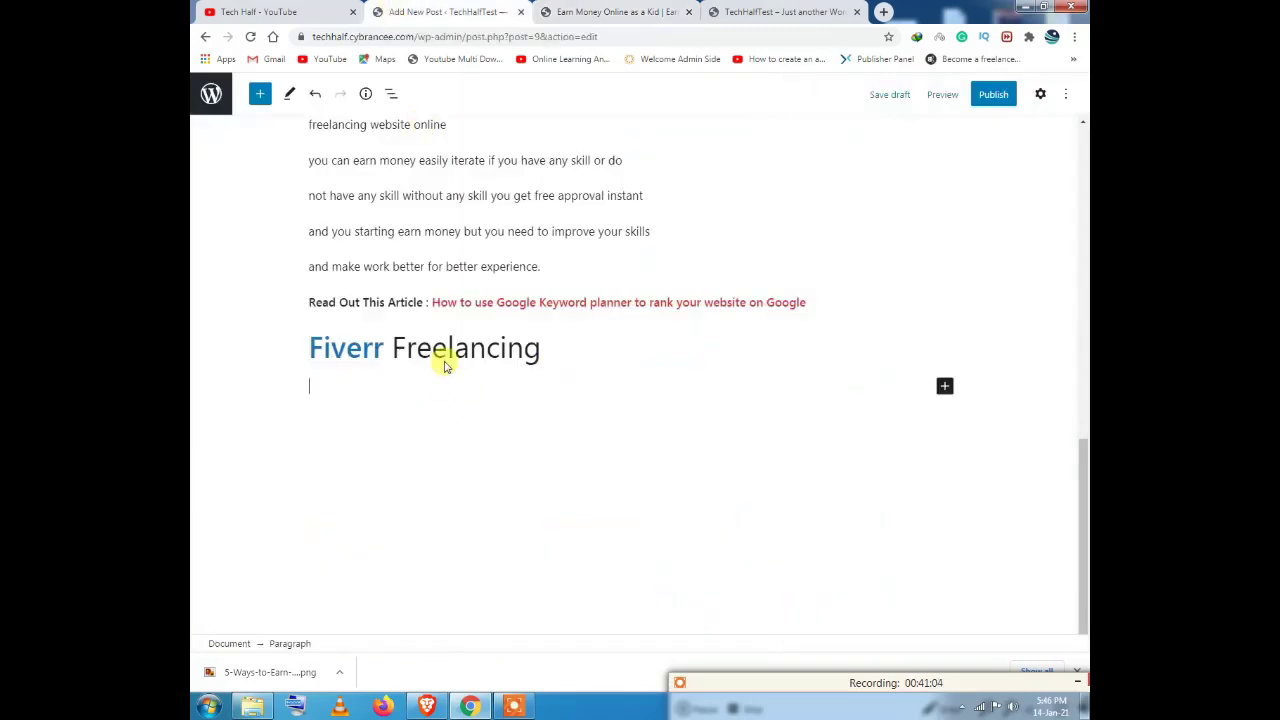
pyautogui.hotkey('ctrl', 'v')
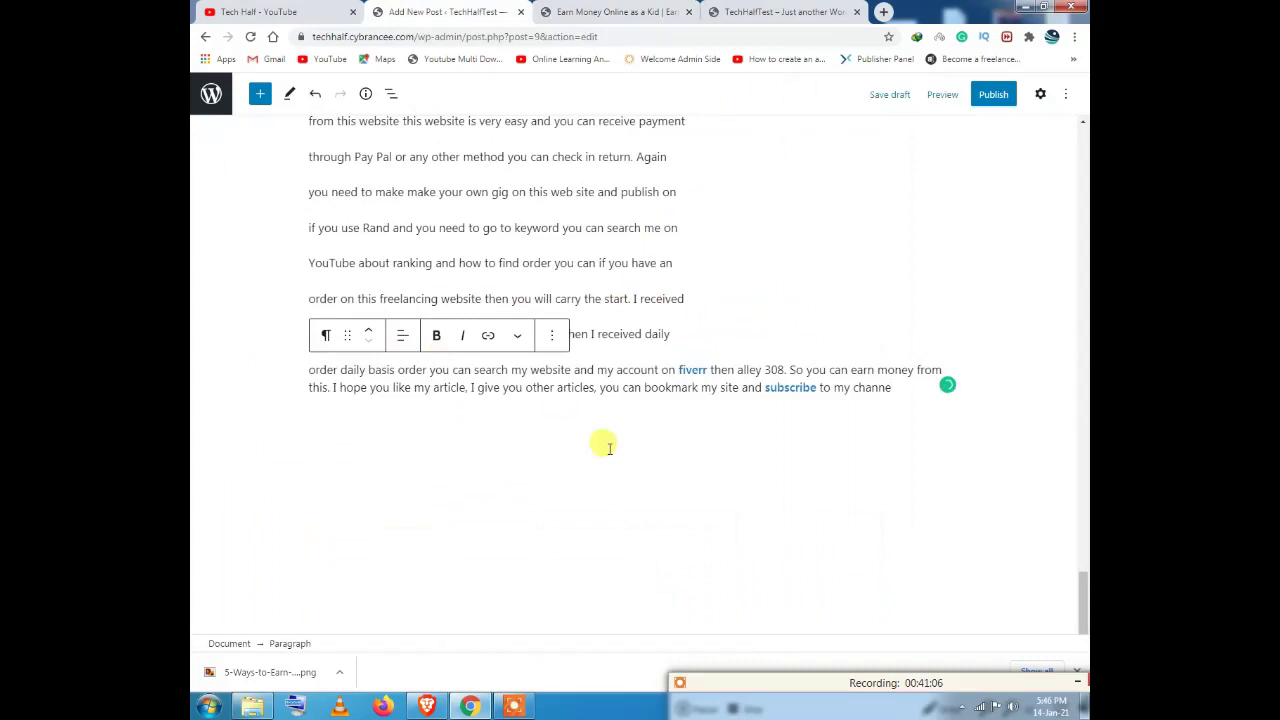
# Step: Review the pasted images, headings and paragraphs in the draft, from the introduction through the TrueLancer section
pyautogui.scroll(20, 605, 445)
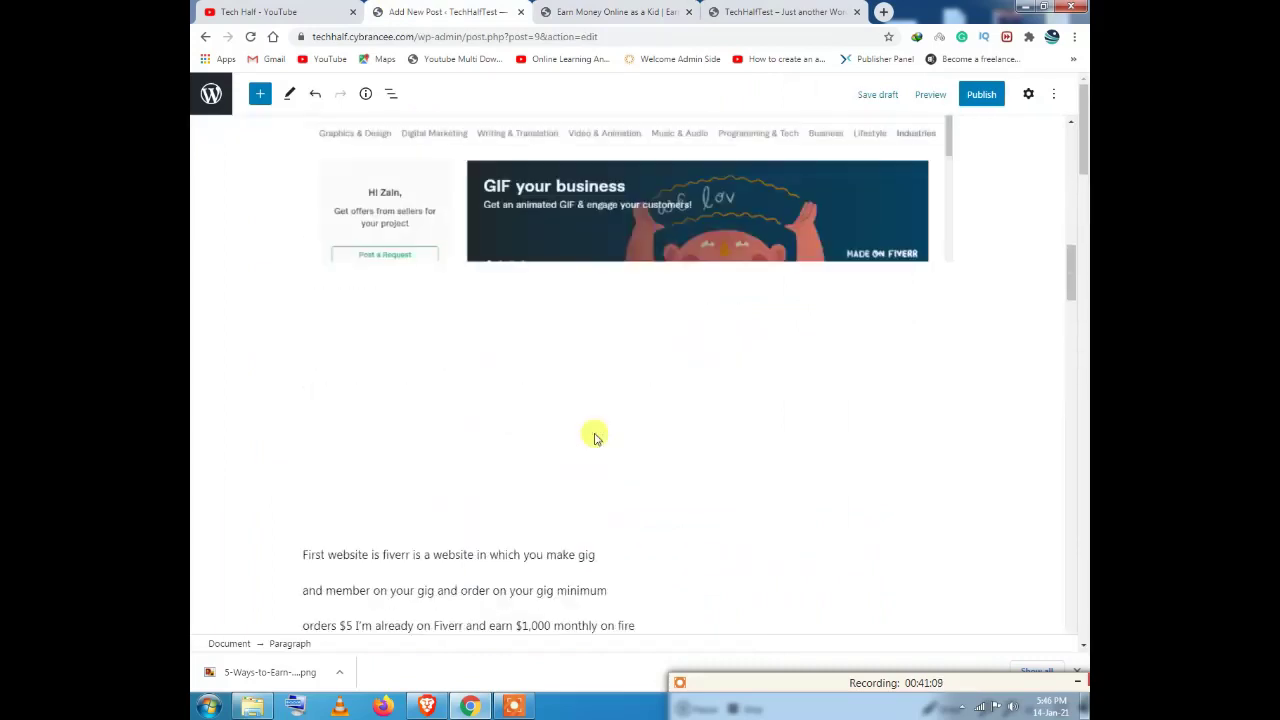
pyautogui.scroll(10, 594, 430)
pyautogui.scroll(-15, 594, 434)
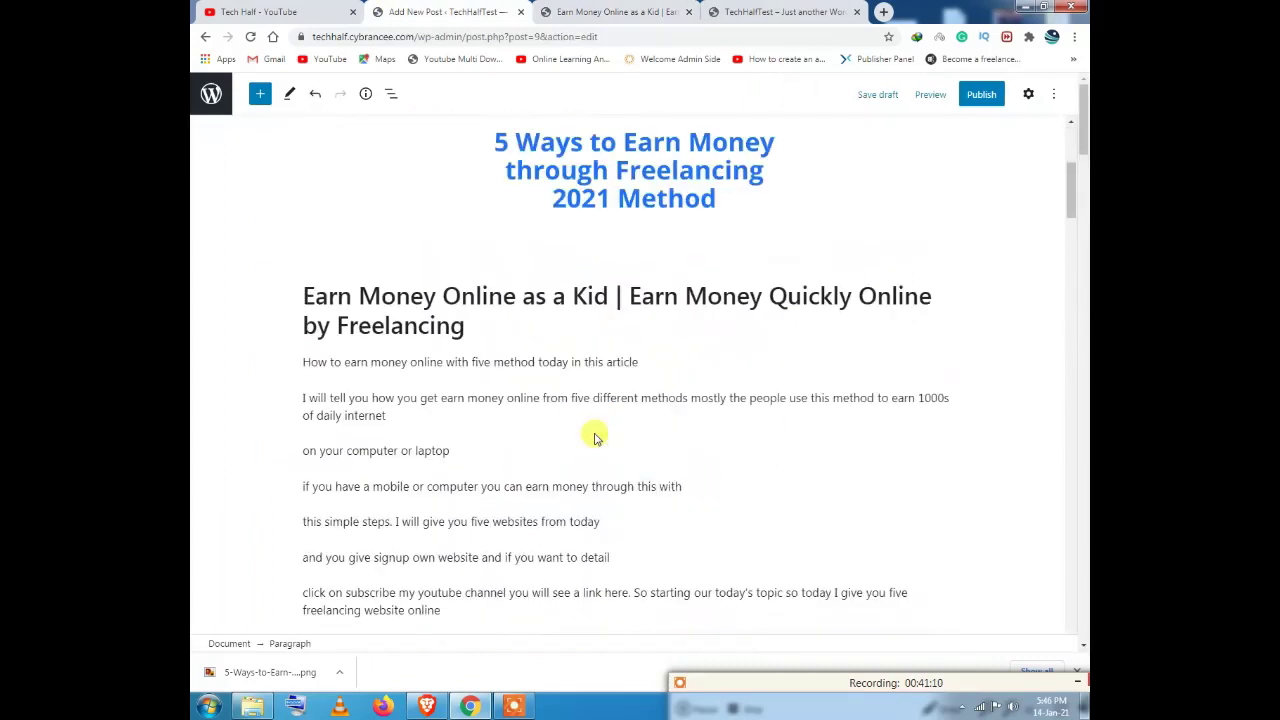
pyautogui.scroll(-4, 550, 418)
pyautogui.scroll(-5, 537, 425)
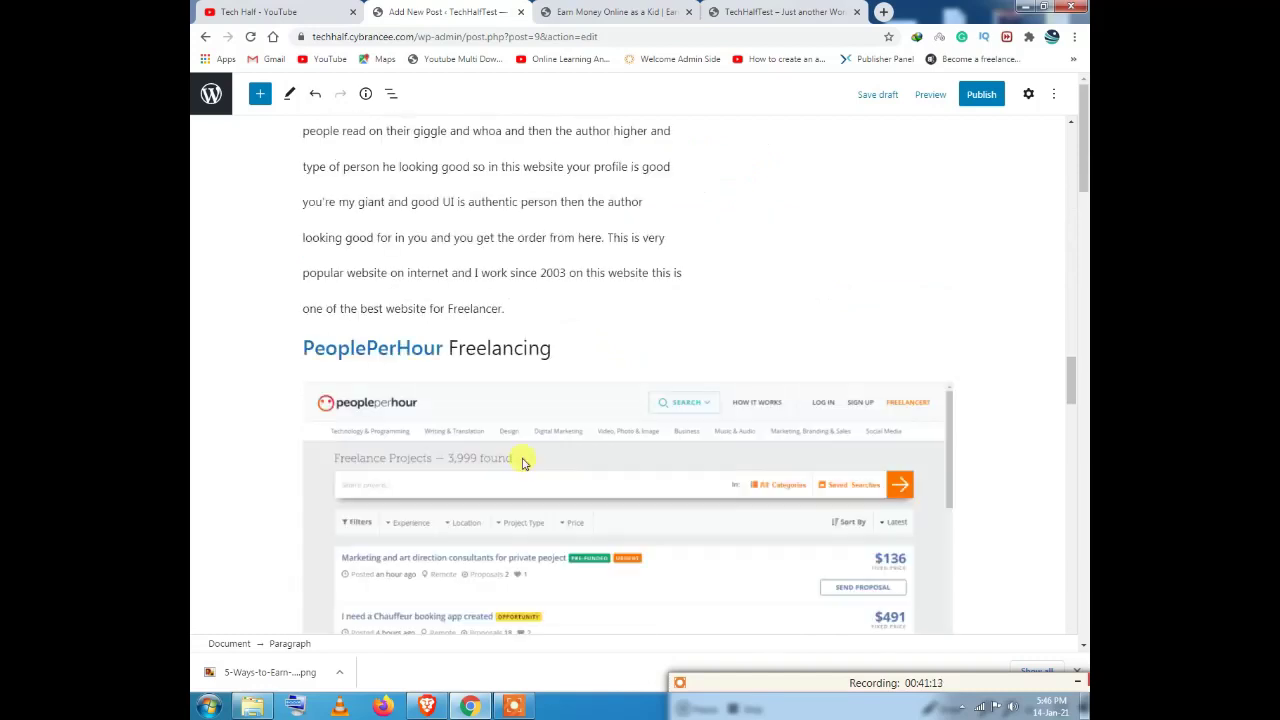
pyautogui.scroll(-3, 525, 466)
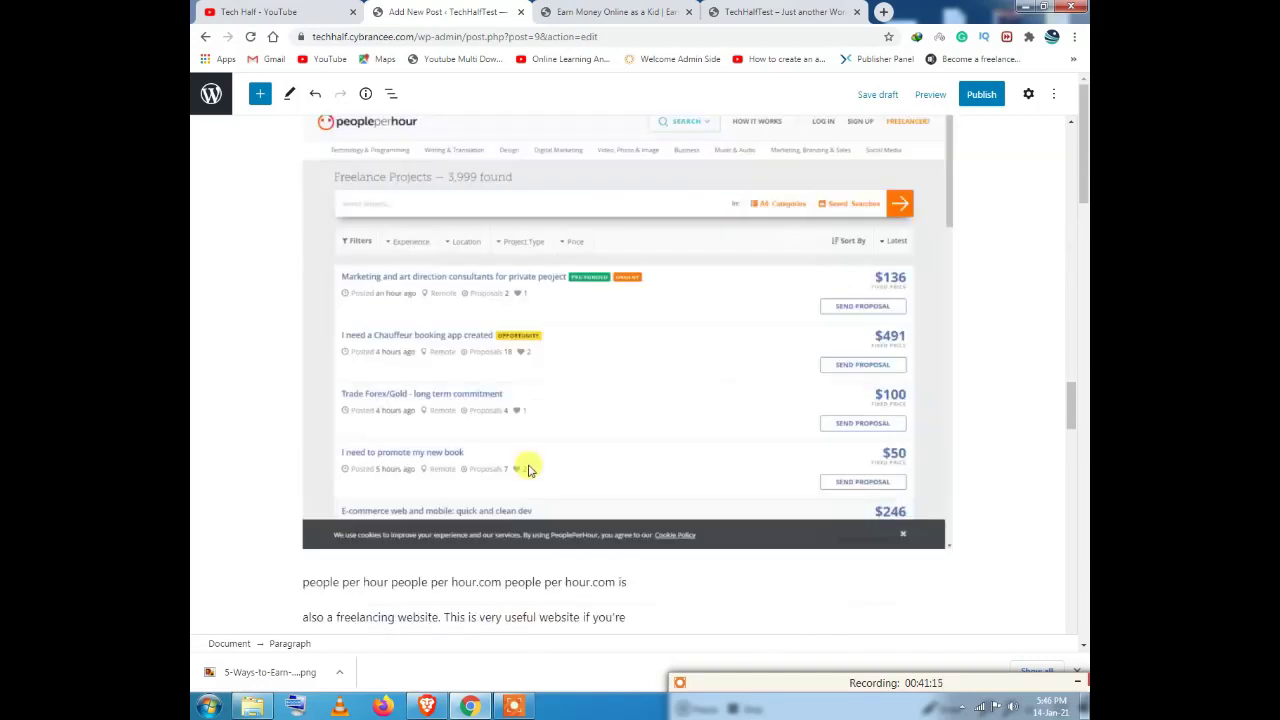
pyautogui.scroll(-6, 528, 470)
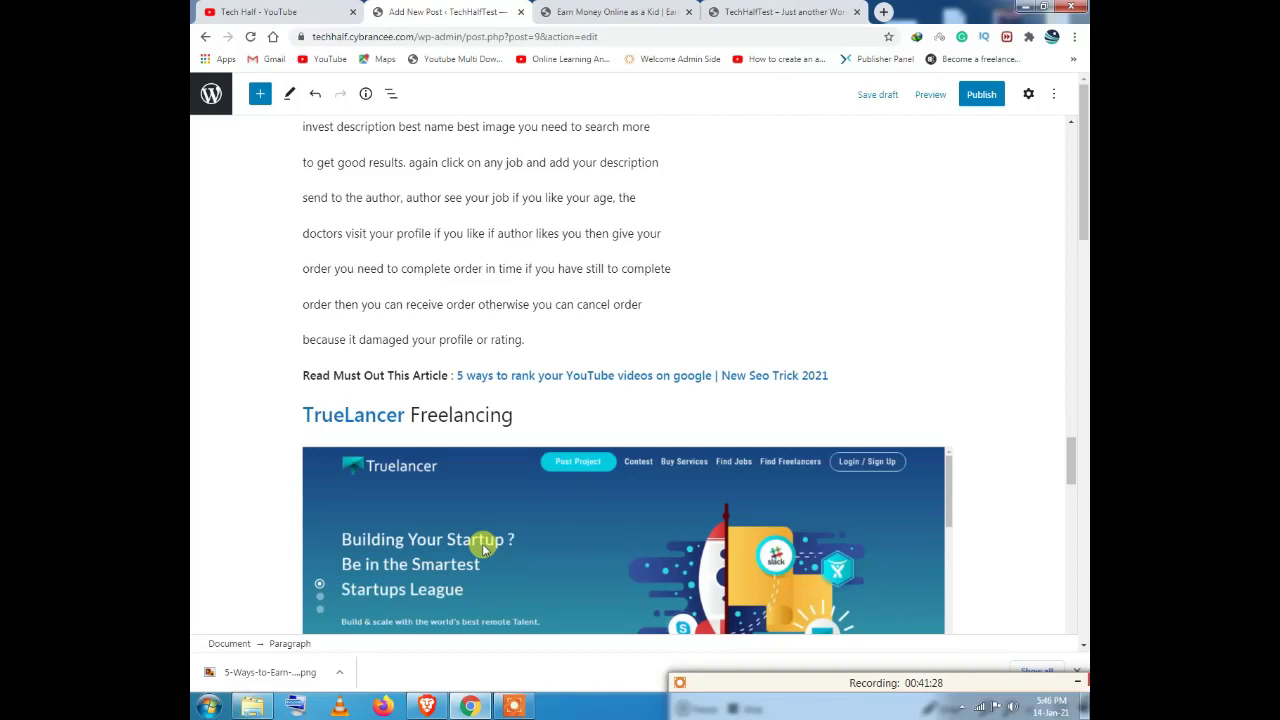
pyautogui.scroll(-5, 483, 548)
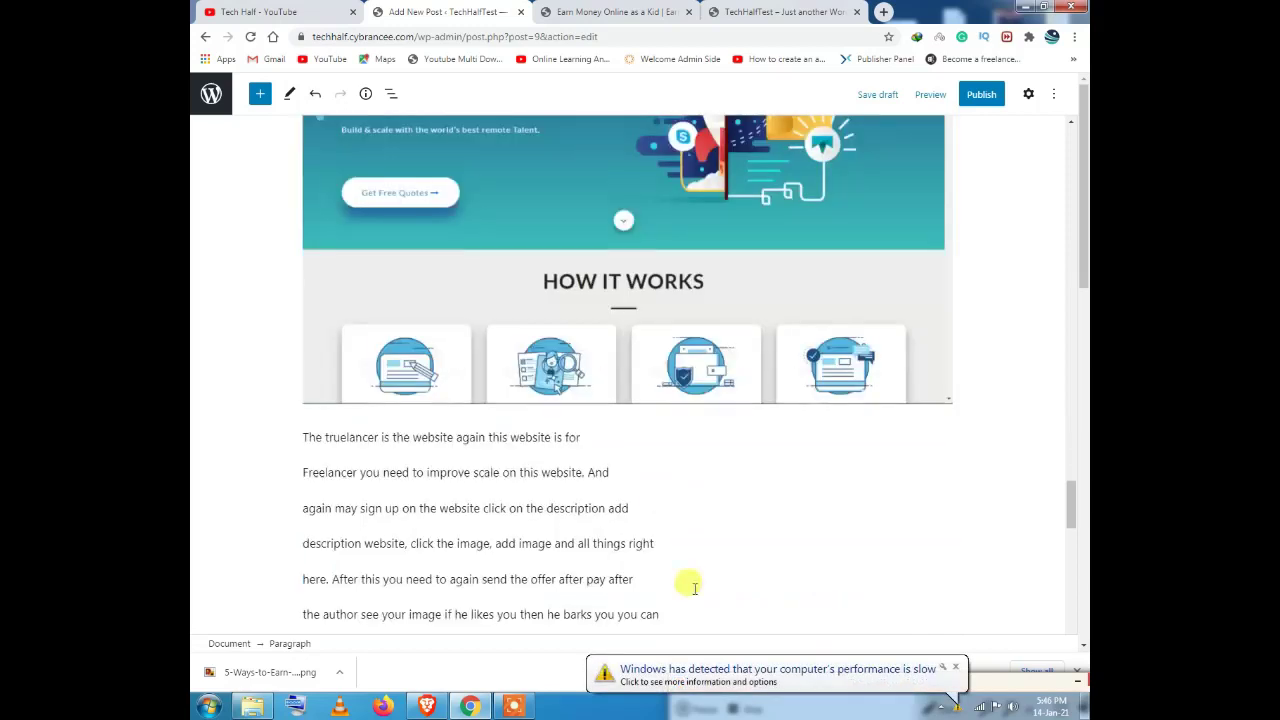
# Step: Complete the draft's last word as "channel." and correct the linked "fiverr" in the closing paragraph to "Fiverr"
pyautogui.scroll(-20, 960, 575)
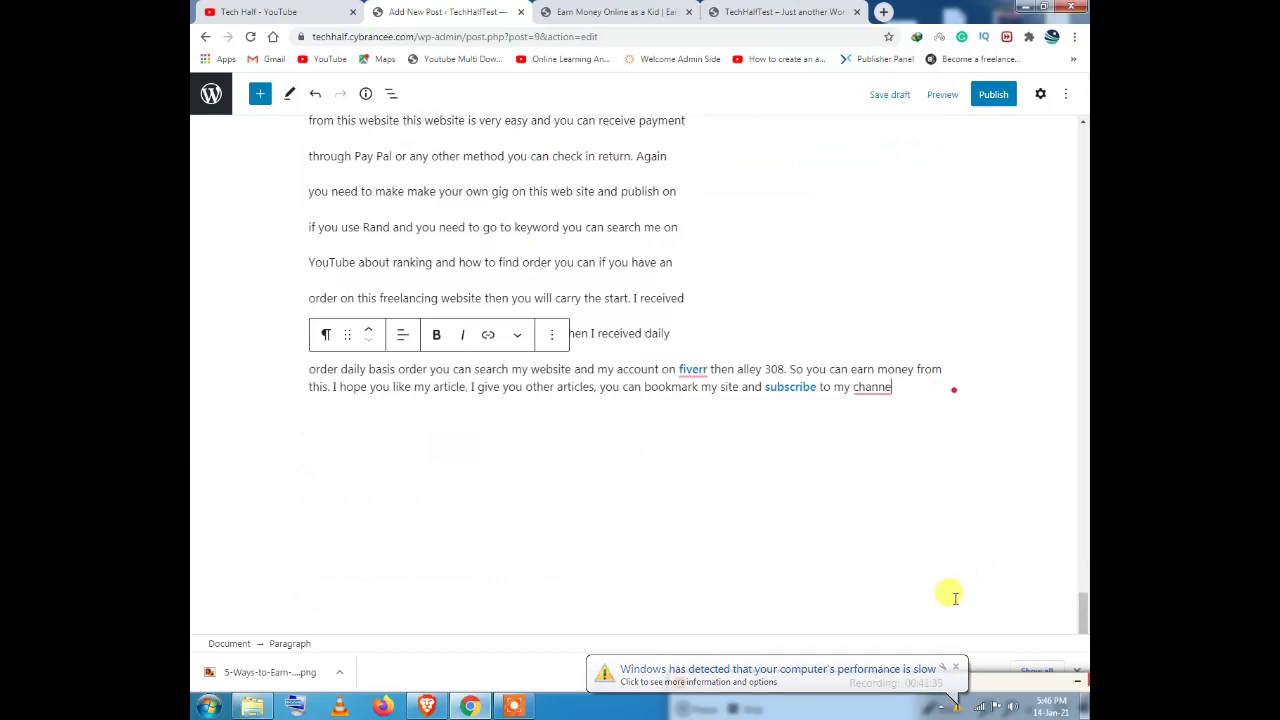
pyautogui.write('l.')
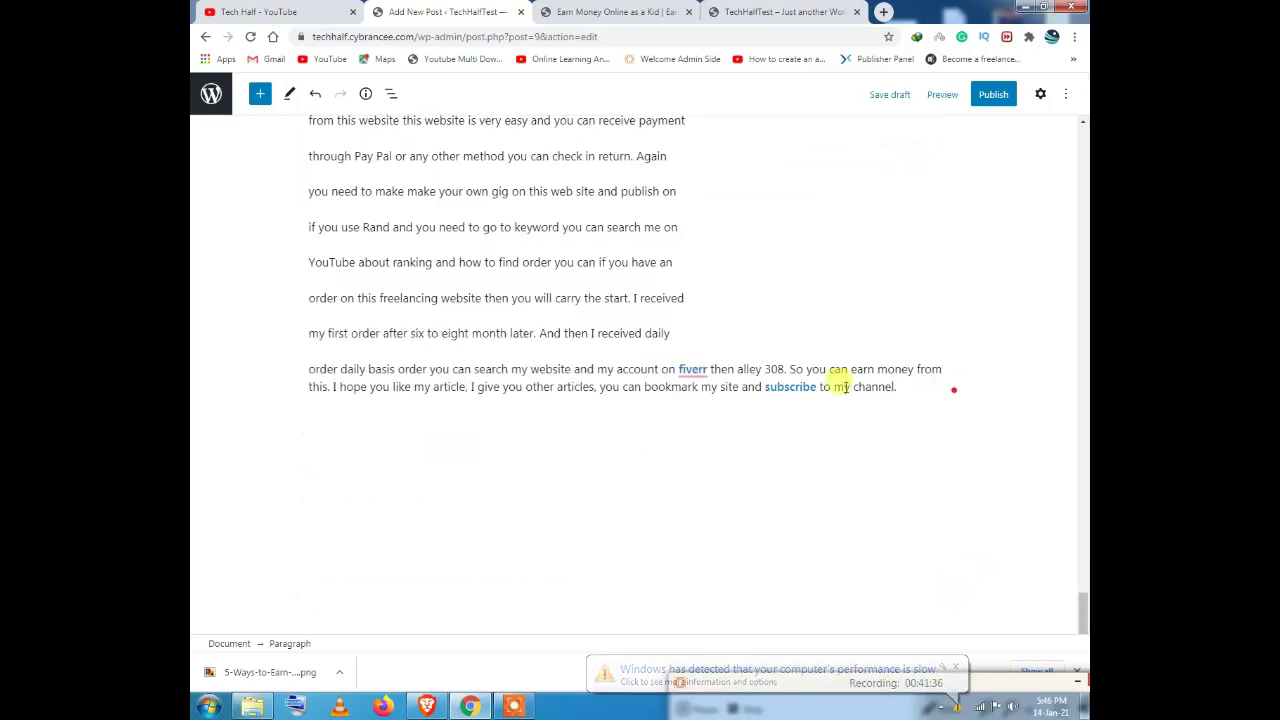
pyautogui.moveTo(688, 368)
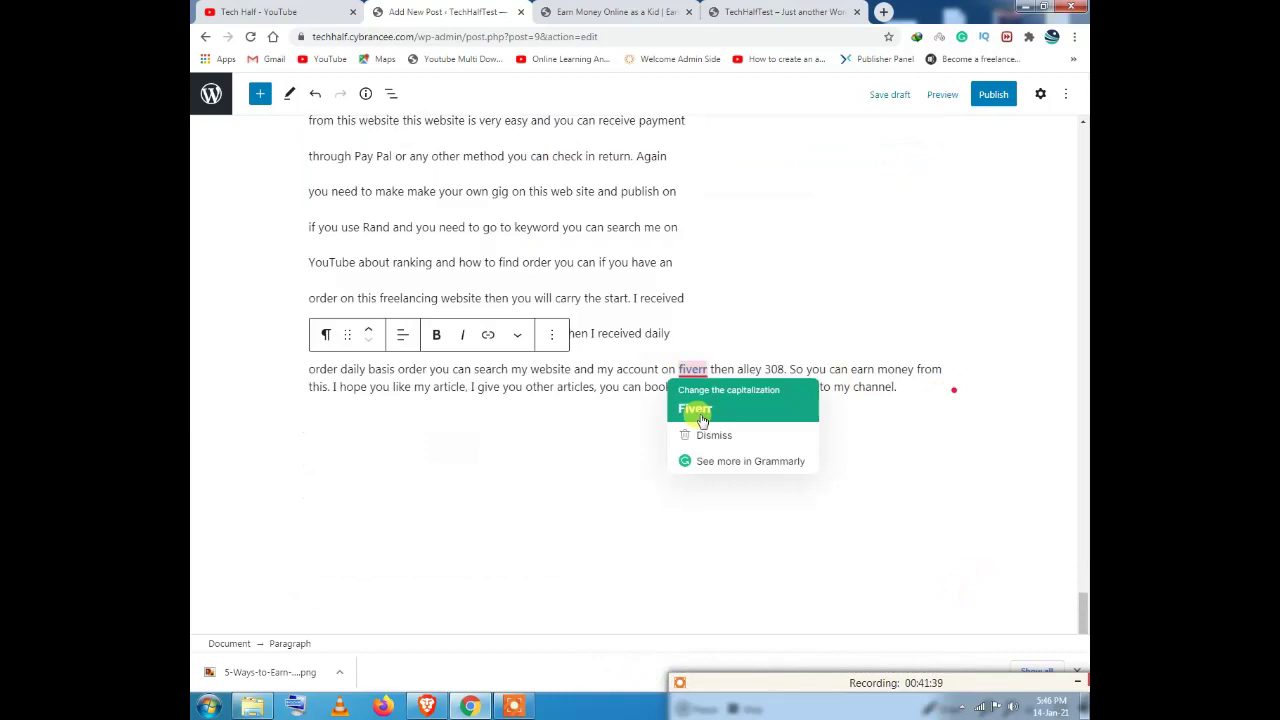
pyautogui.click(695, 408)
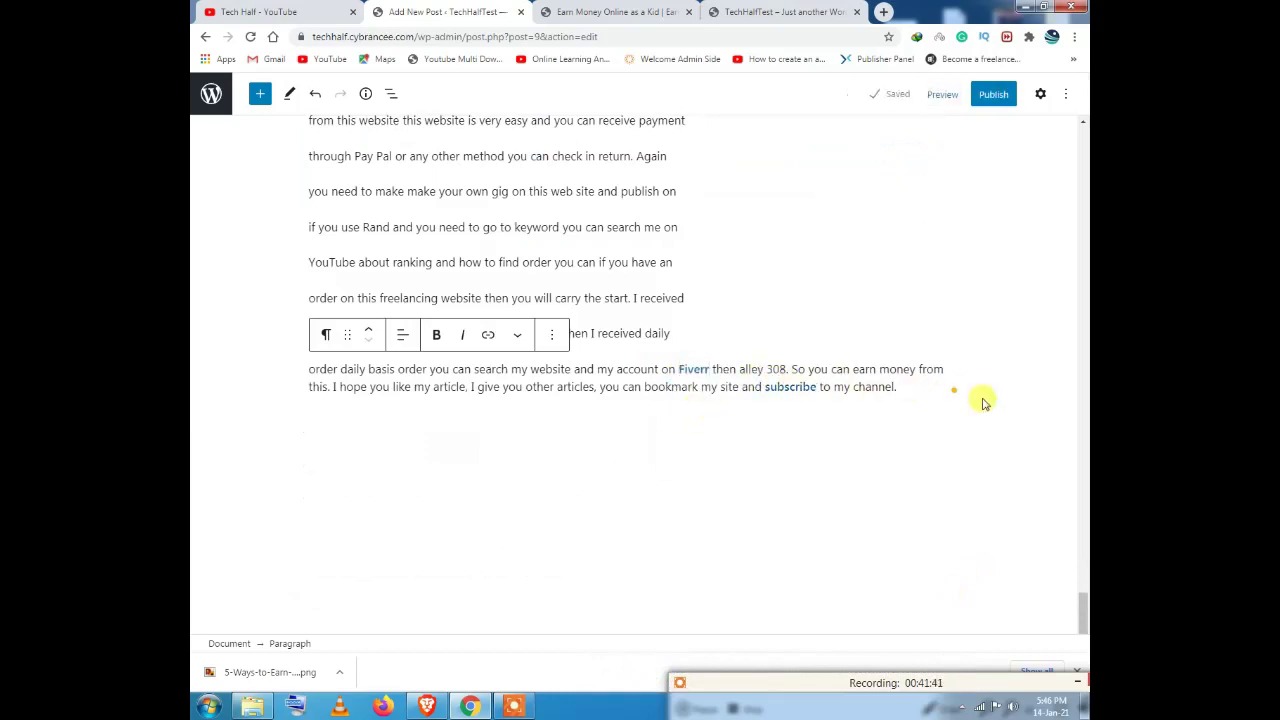
# Step: Check the whole draft against its five freelancing sections, up to the introduction and back down to the closing paragraph
pyautogui.scroll(4, 930, 450)
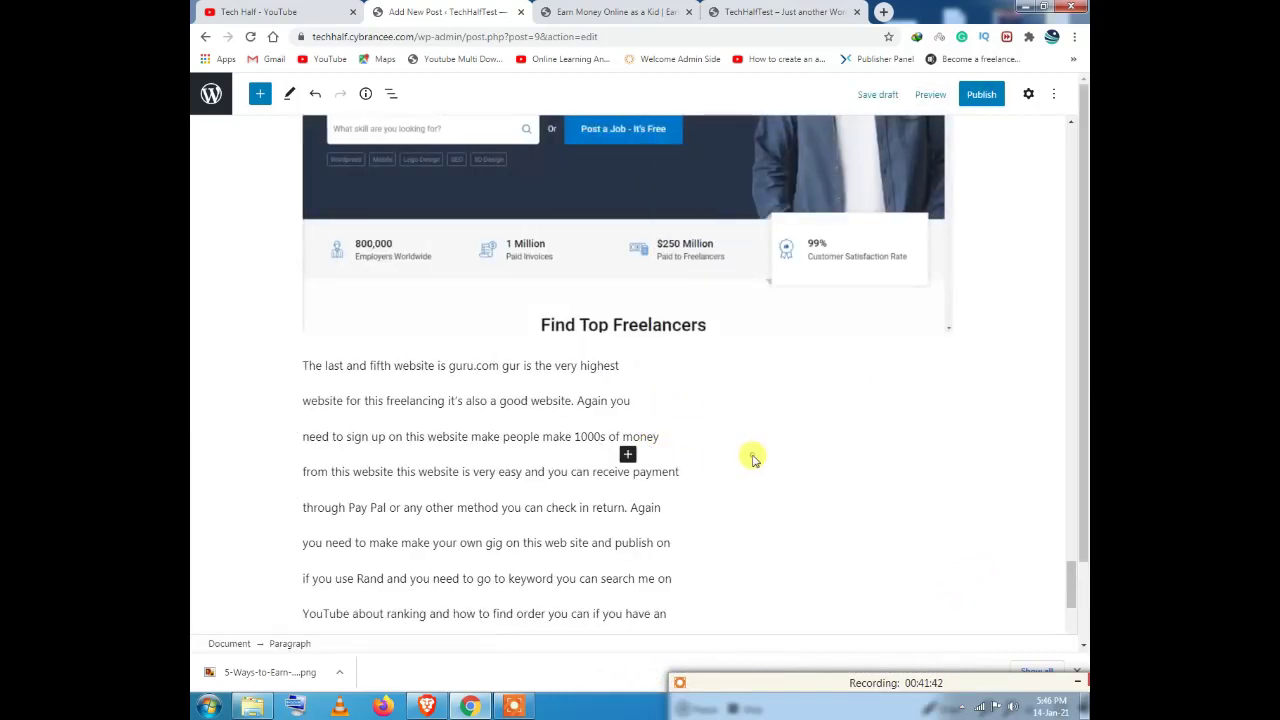
pyautogui.scroll(15, 754, 458)
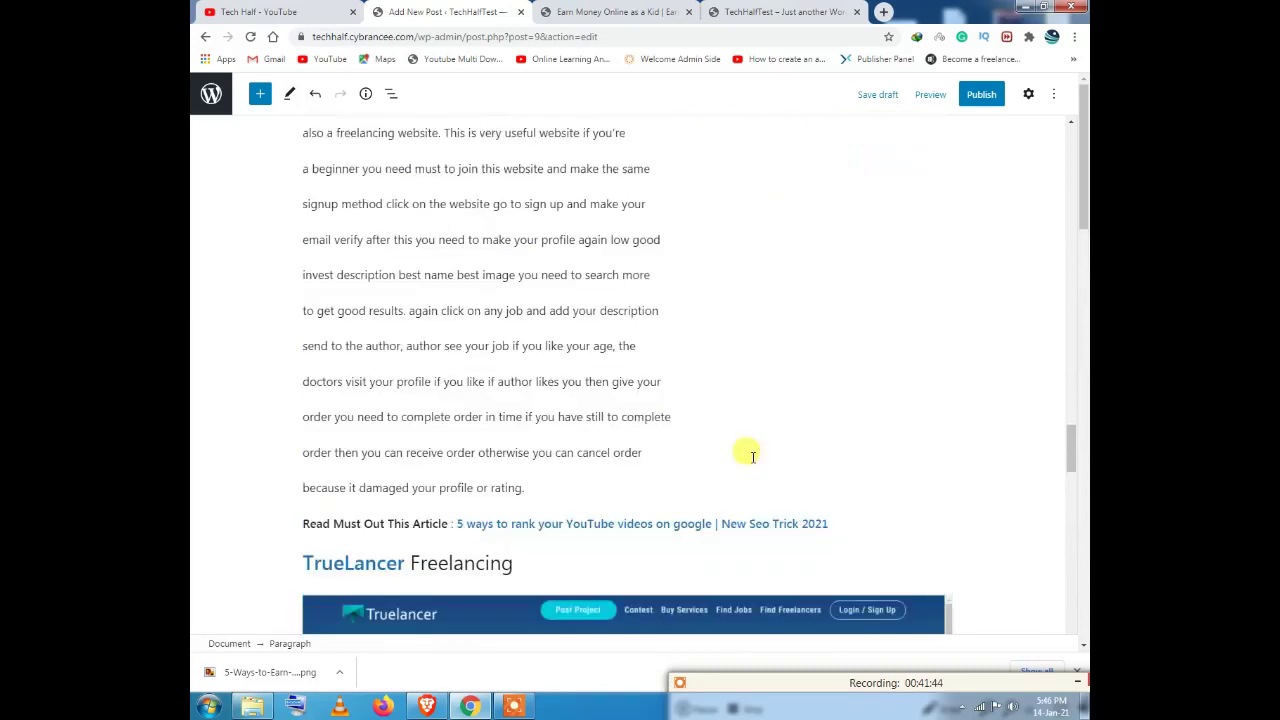
pyautogui.scroll(15, 754, 462)
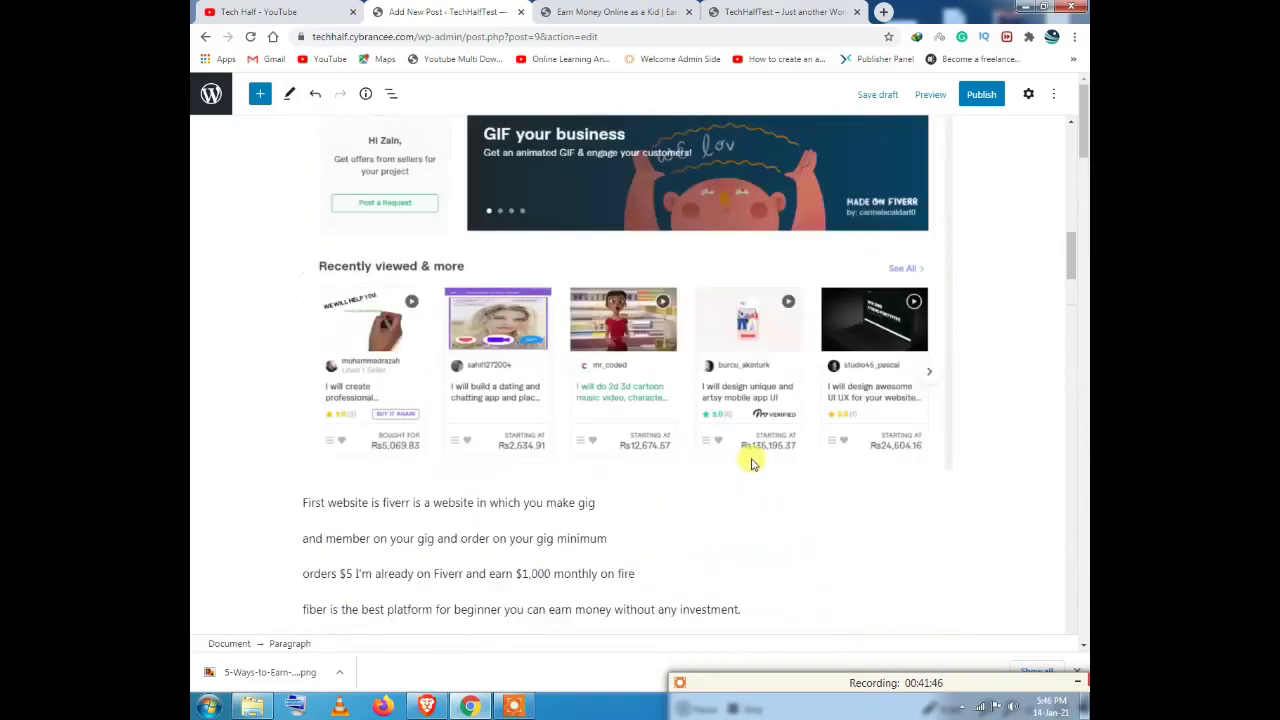
pyautogui.scroll(3, 752, 460)
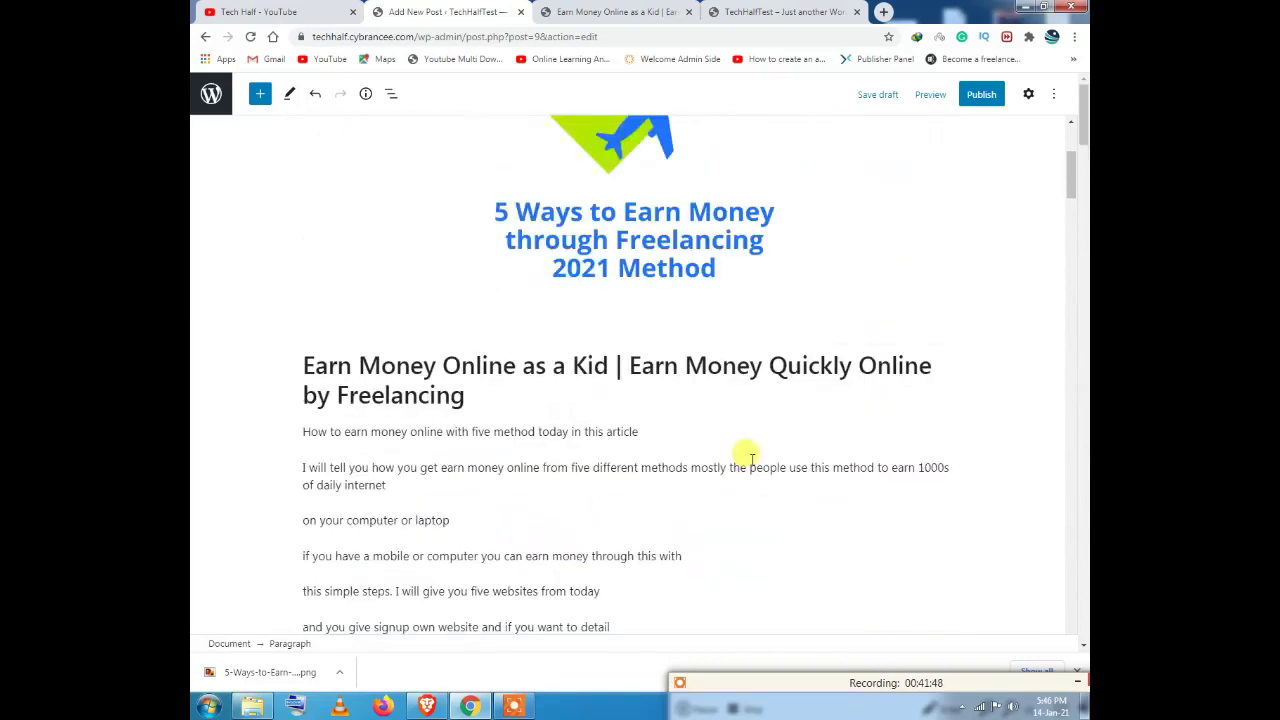
pyautogui.scroll(-8, 750, 455)
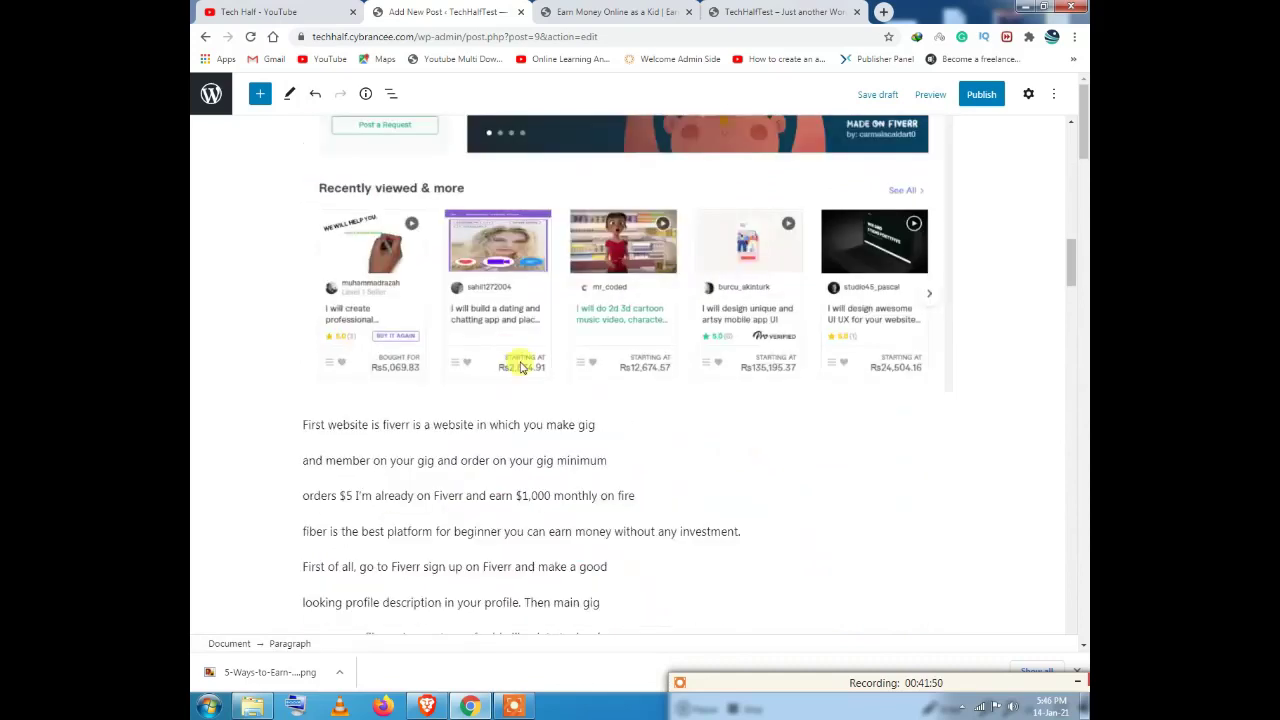
pyautogui.scroll(-20, 520, 367)
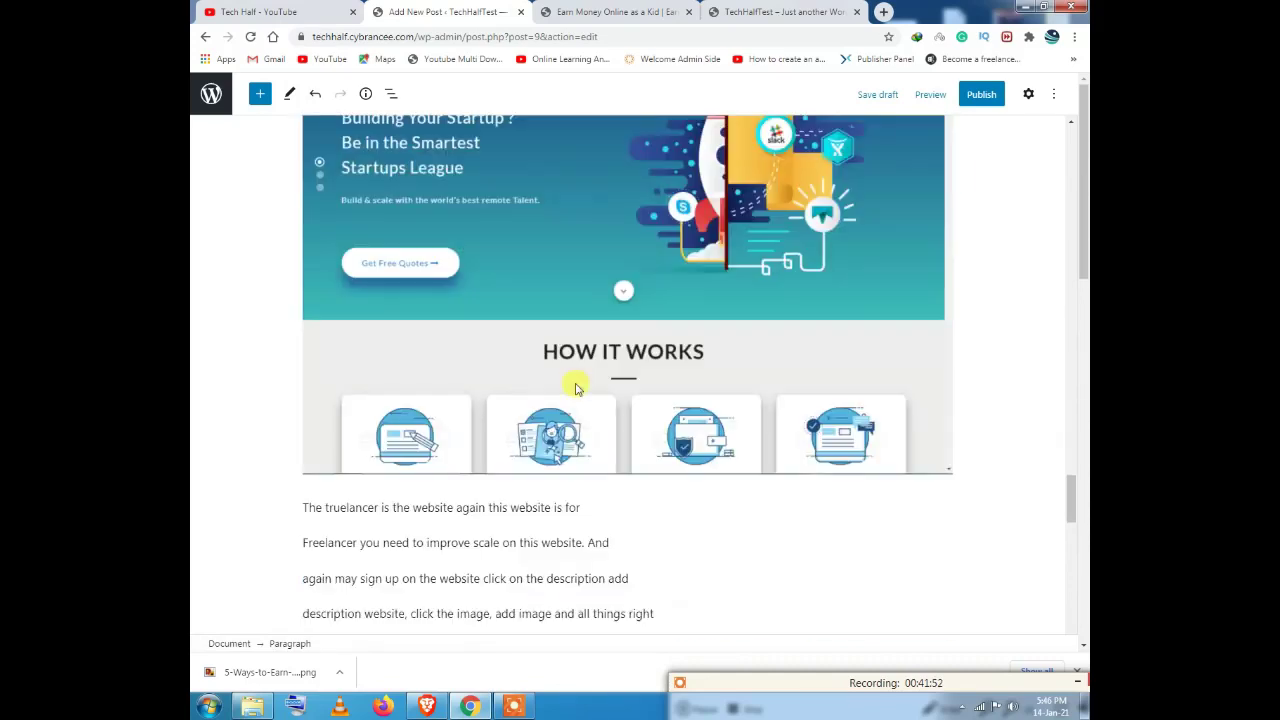
pyautogui.scroll(-20, 575, 388)
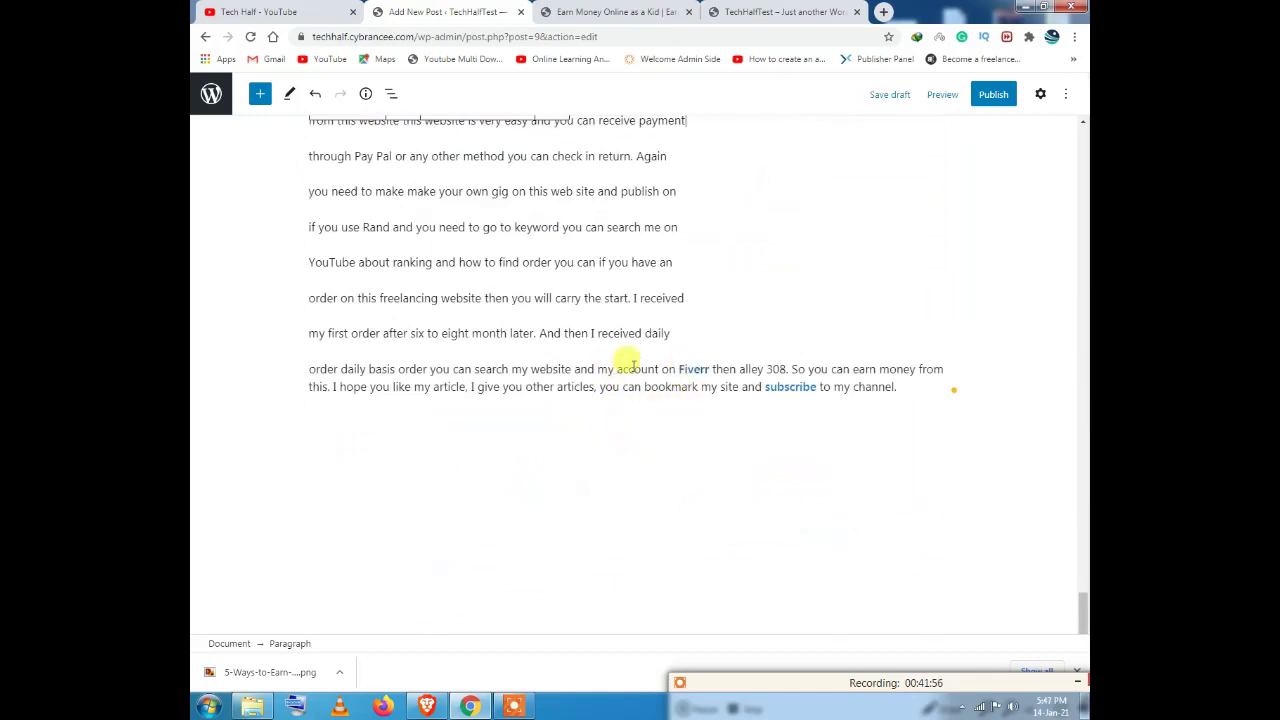
# Step: Inspect the target of the closing paragraph's "subscribe" link and look through the Tech Half YouTube channel's uploaded videos
pyautogui.click(789, 383)
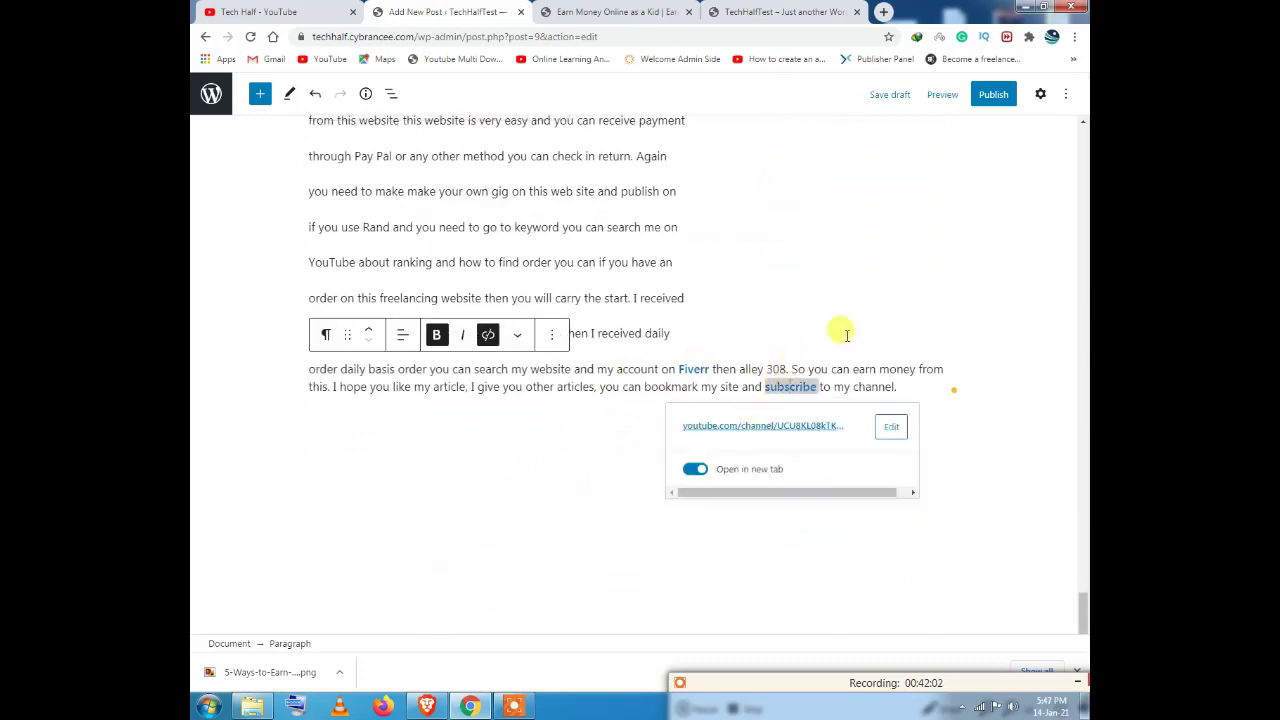
pyautogui.click(845, 333)
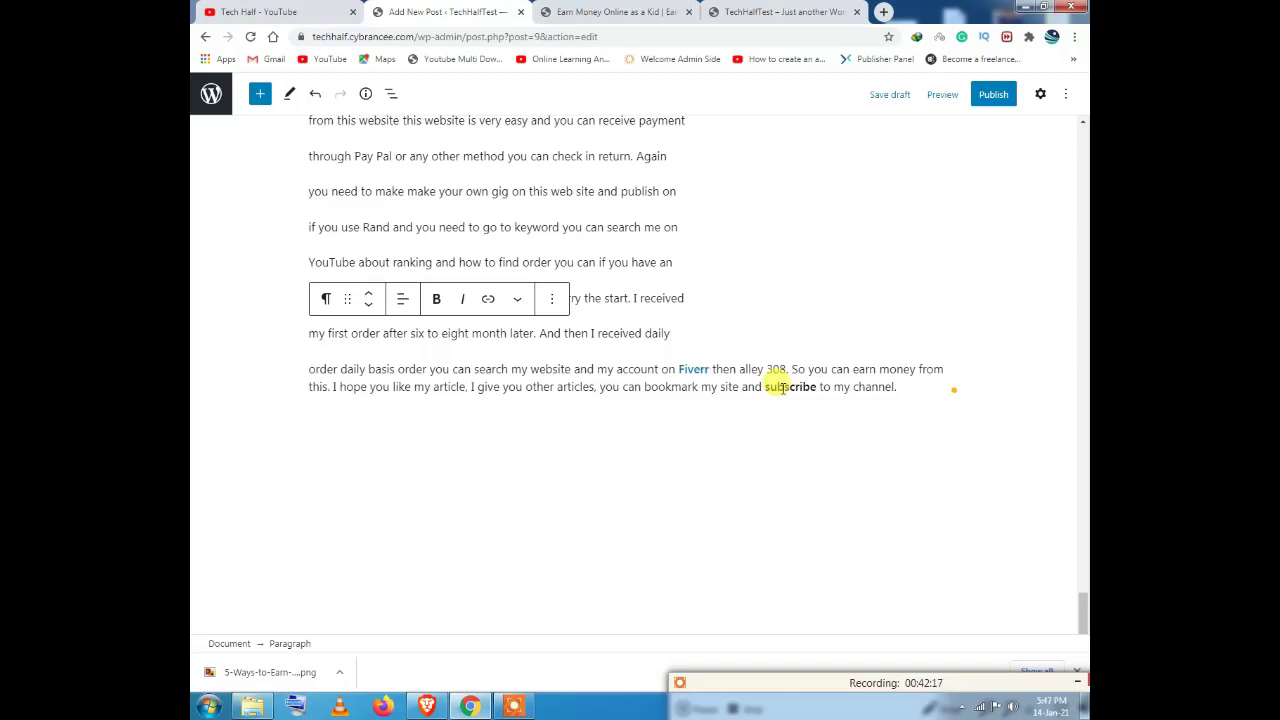
pyautogui.click(256, 11)
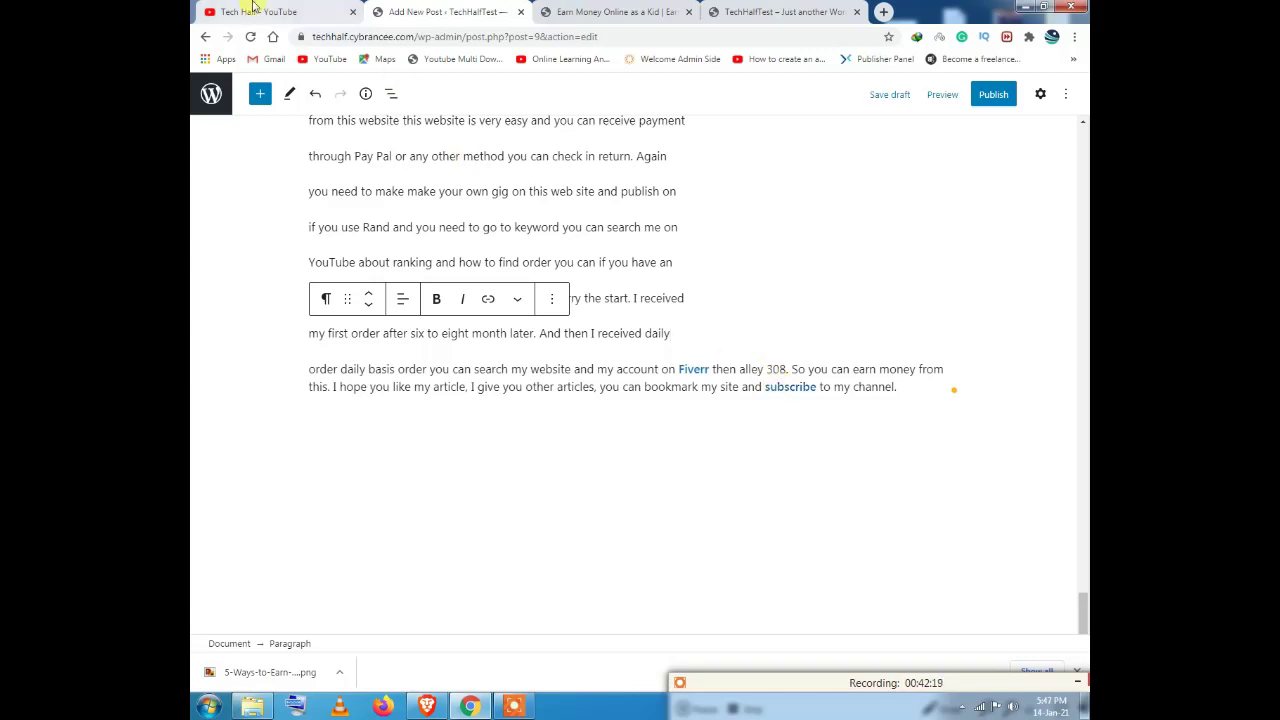
pyautogui.moveTo(314, 485)
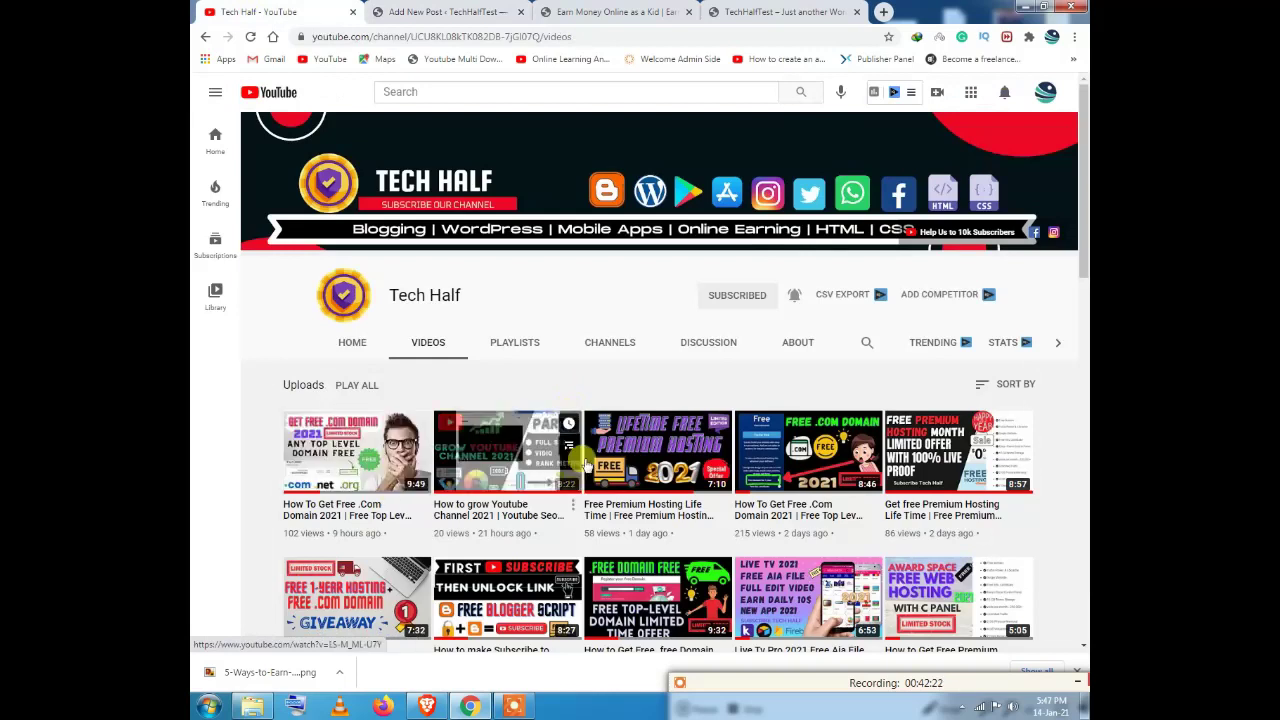
pyautogui.scroll(-1, 572, 494)
pyautogui.scroll(-3, 572, 494)
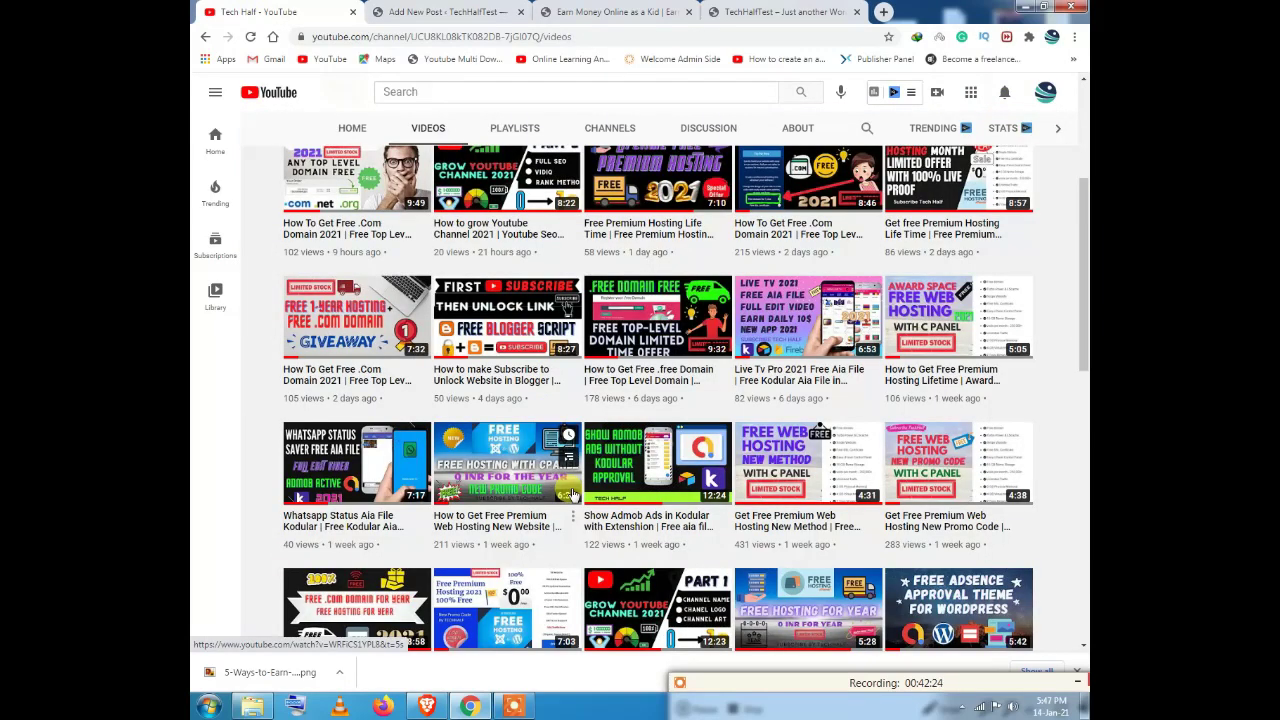
pyautogui.moveTo(572, 494)
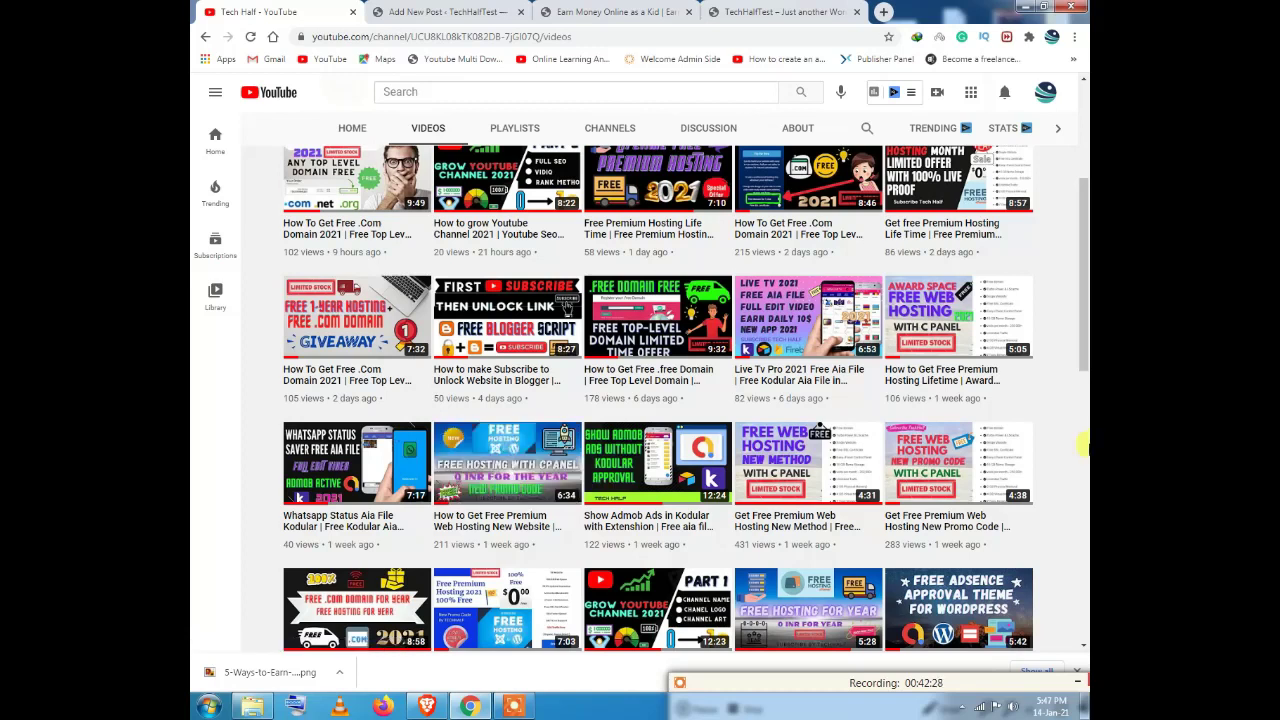
pyautogui.scroll(2, 1049, 430)
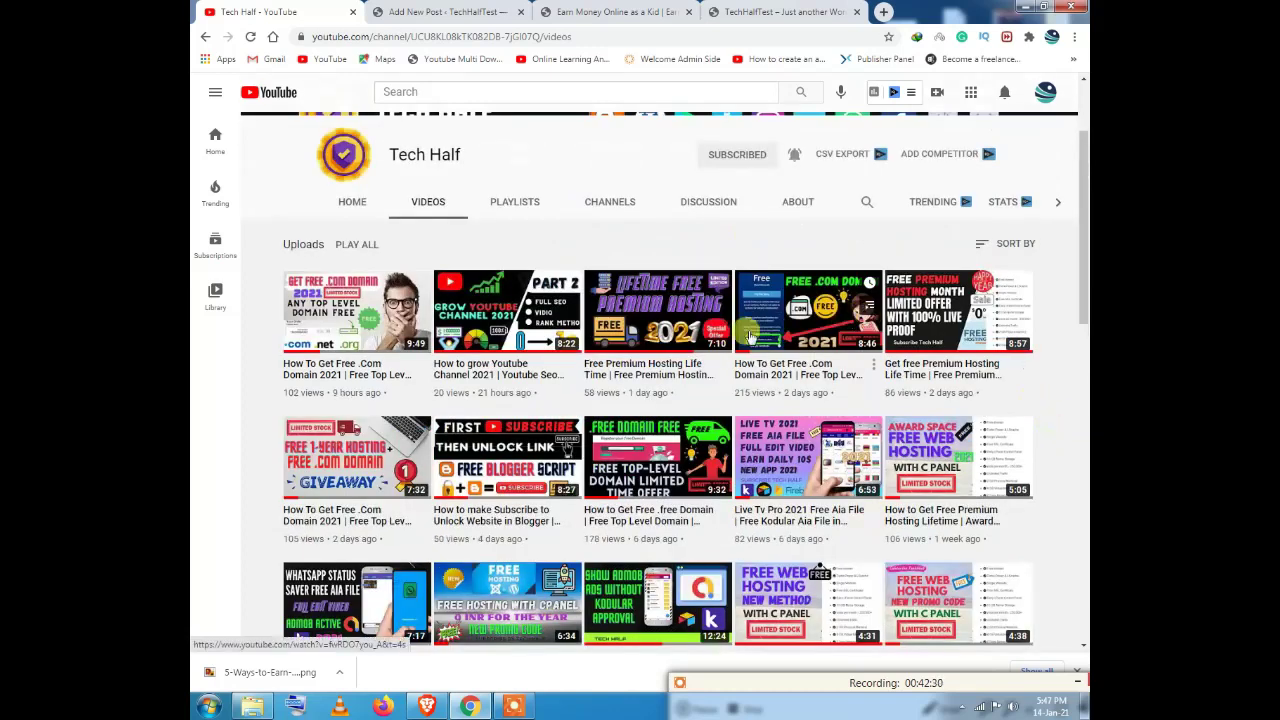
pyautogui.scroll(2, 526, 323)
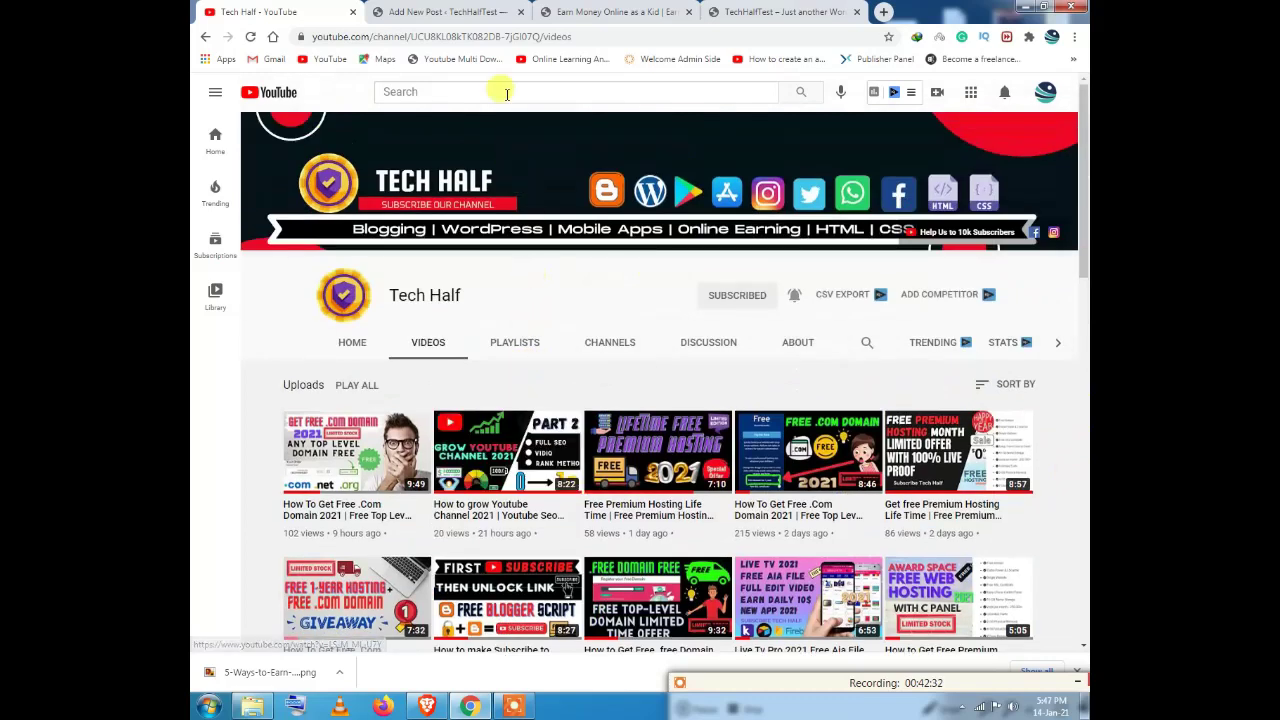
# Step: Return to the post draft and look it over from the closing paragraph up to the title
pyautogui.click(470, 13)
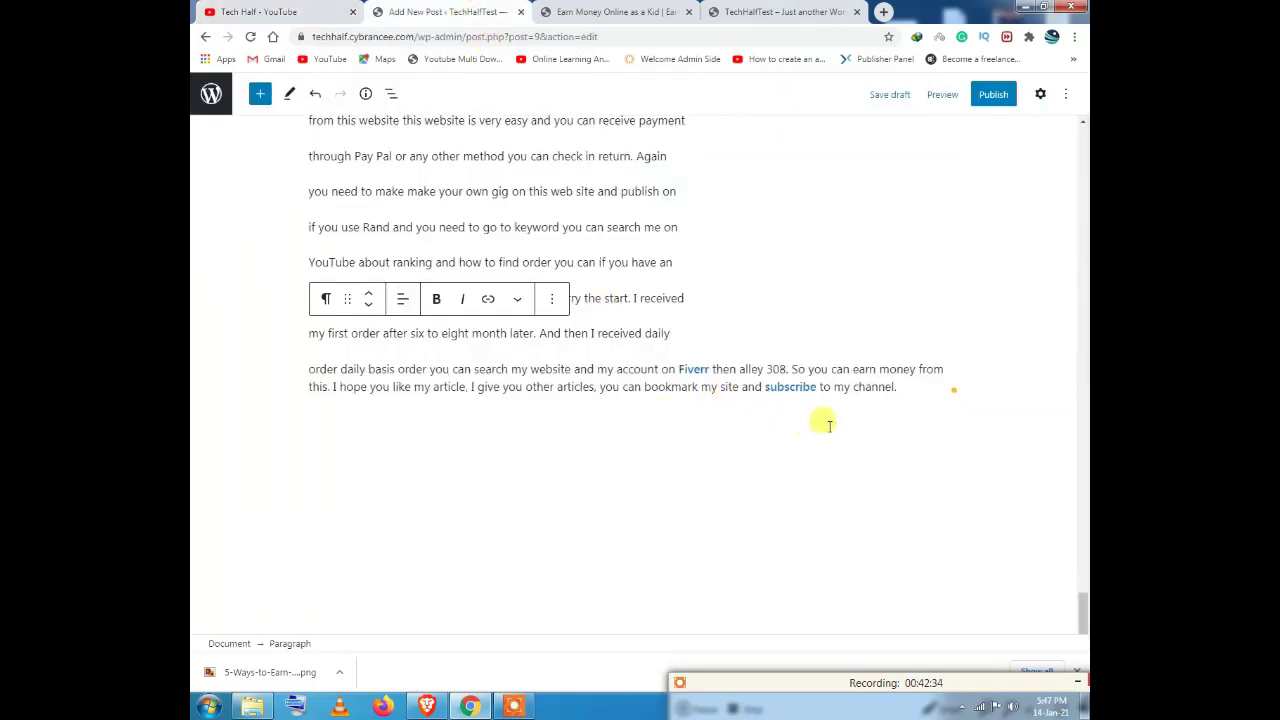
pyautogui.click(900, 390)
pyautogui.scroll(5, 706, 600)
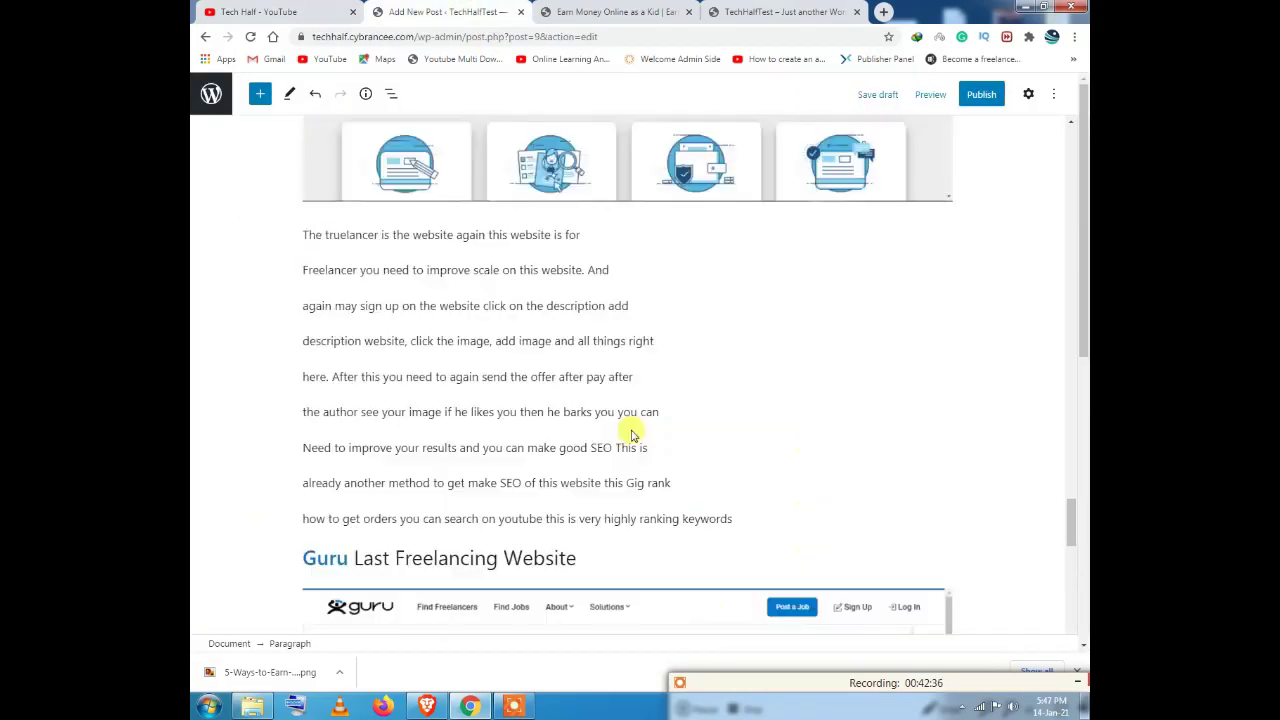
pyautogui.scroll(5, 620, 500)
pyautogui.scroll(10, 606, 566)
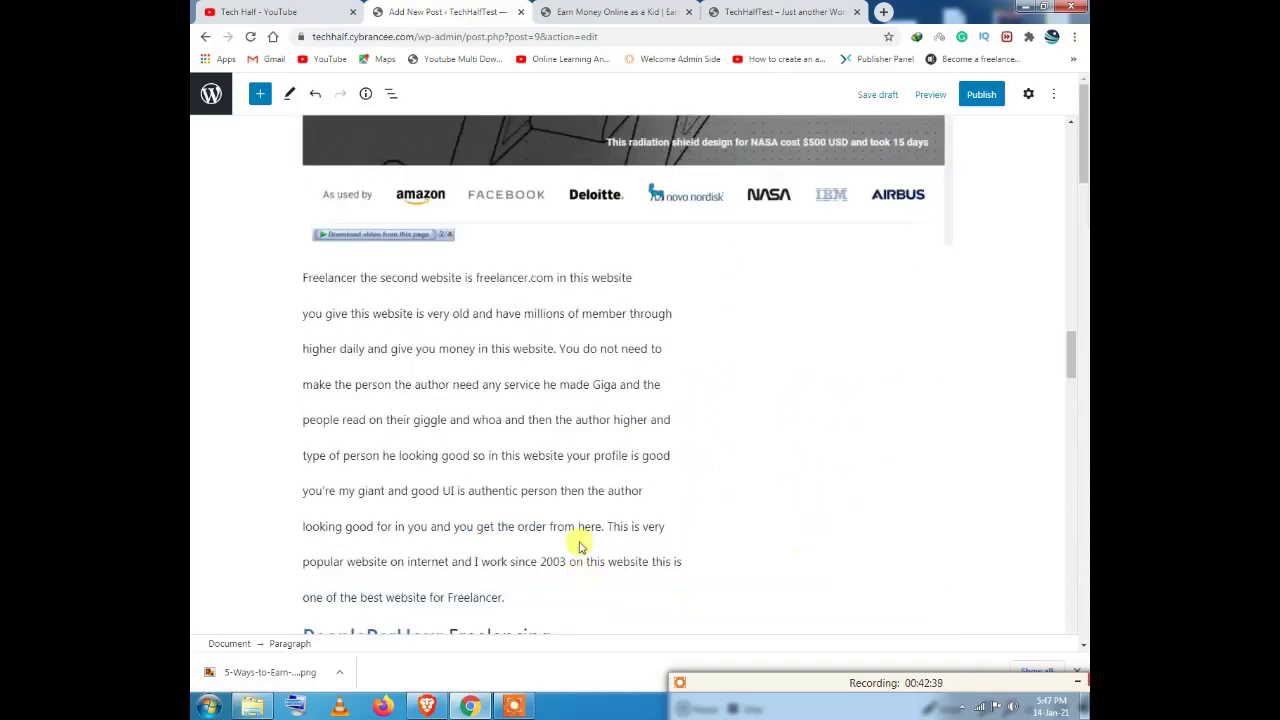
pyautogui.scroll(15, 580, 546)
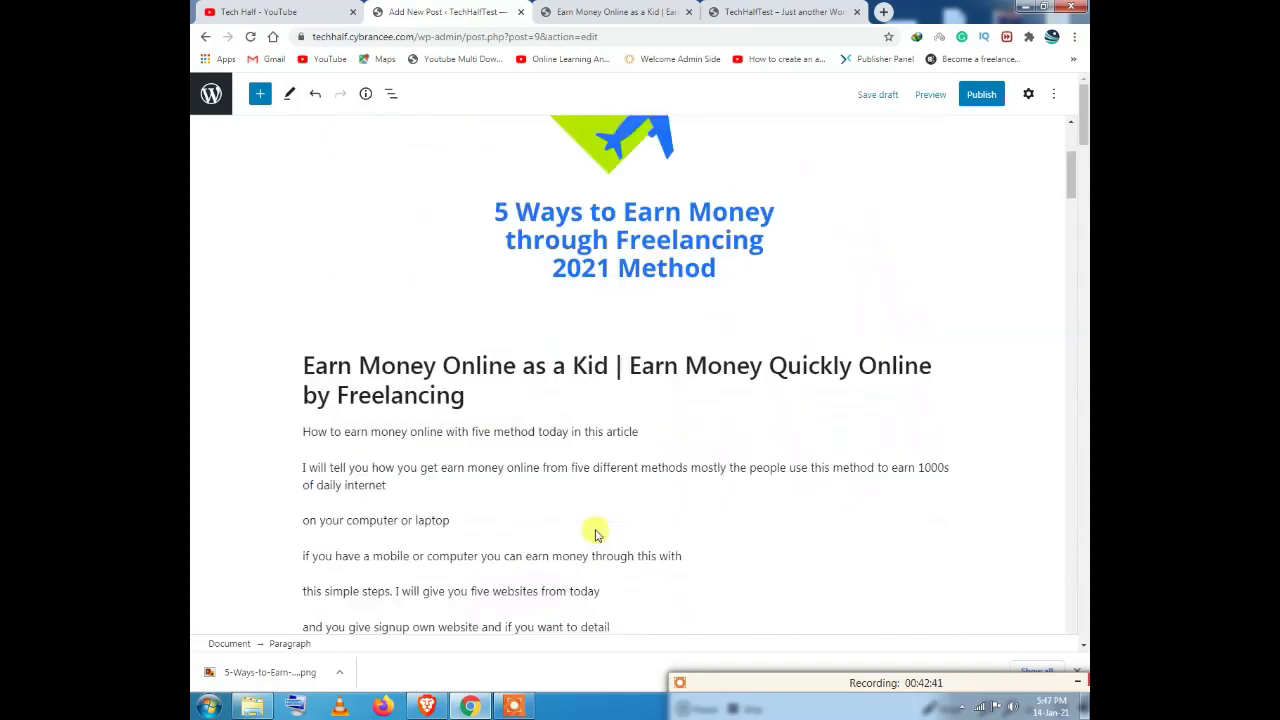
pyautogui.scroll(3, 595, 535)
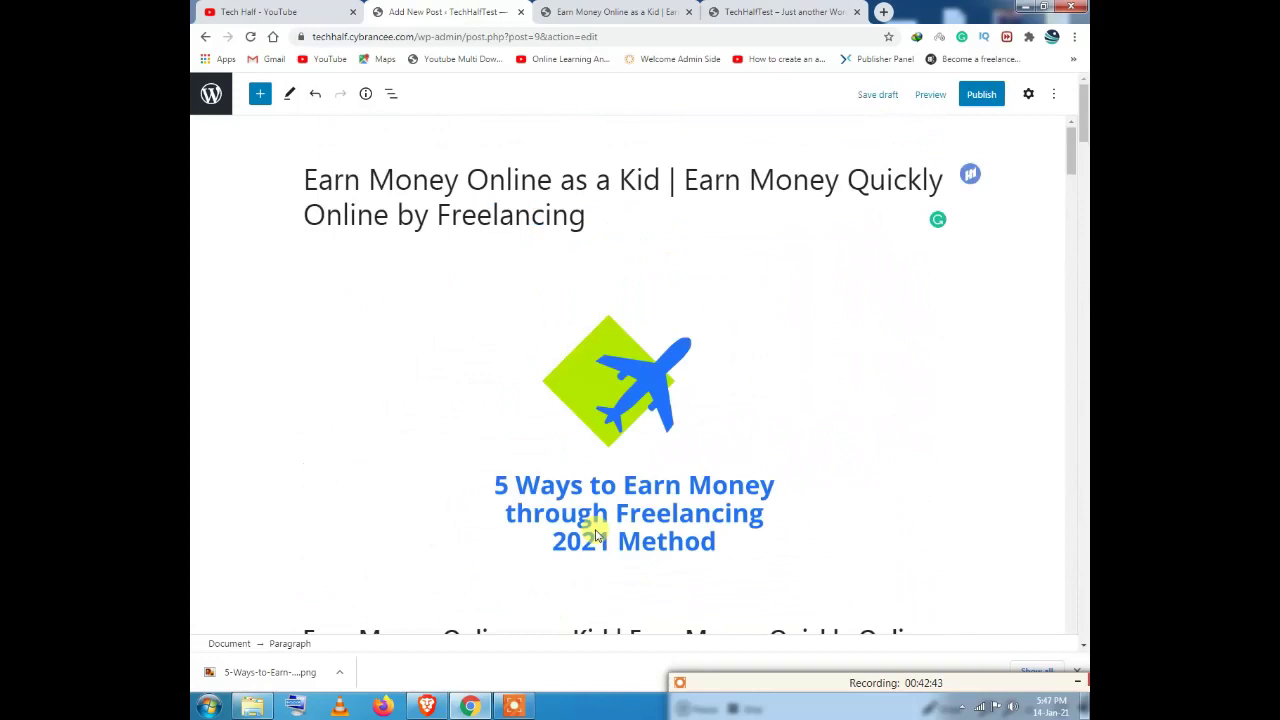
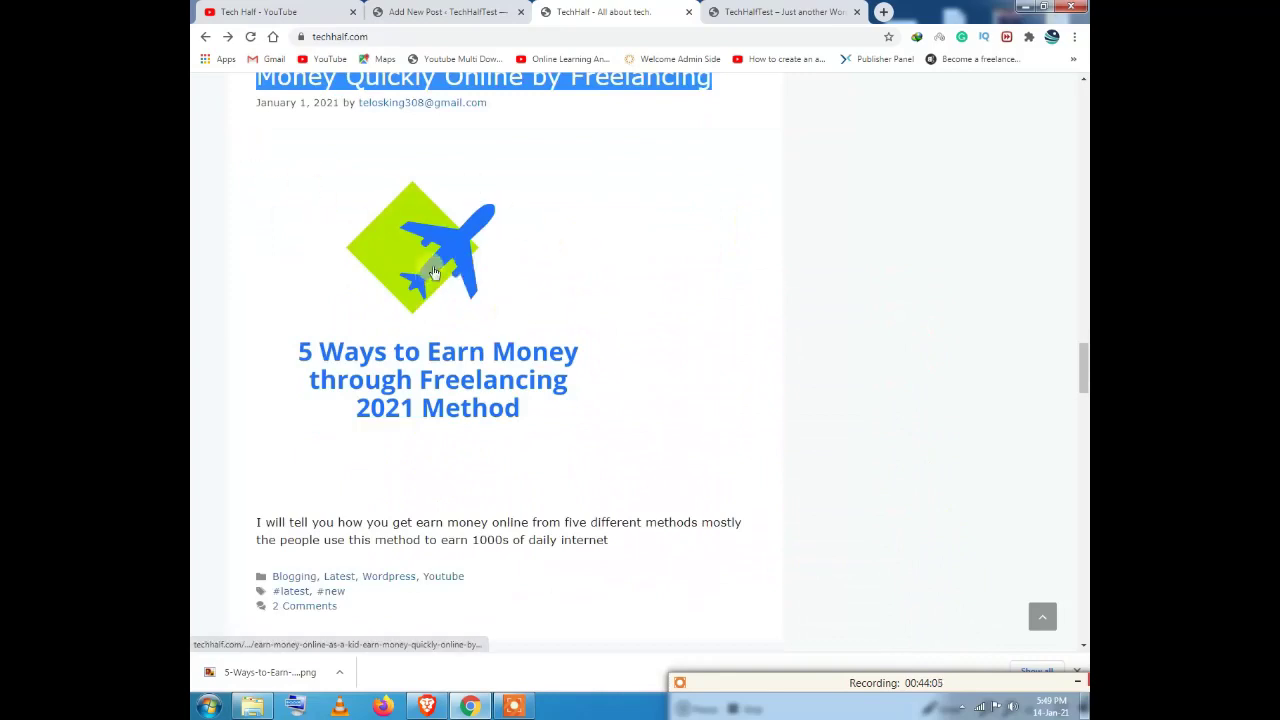
# Step: Read the summary under the freelancing article on the TechHalf home page, then return to the post draft
pyautogui.scroll(-2, 429, 266)
pyautogui.moveTo(252, 310); pyautogui.dragTo(618, 333)
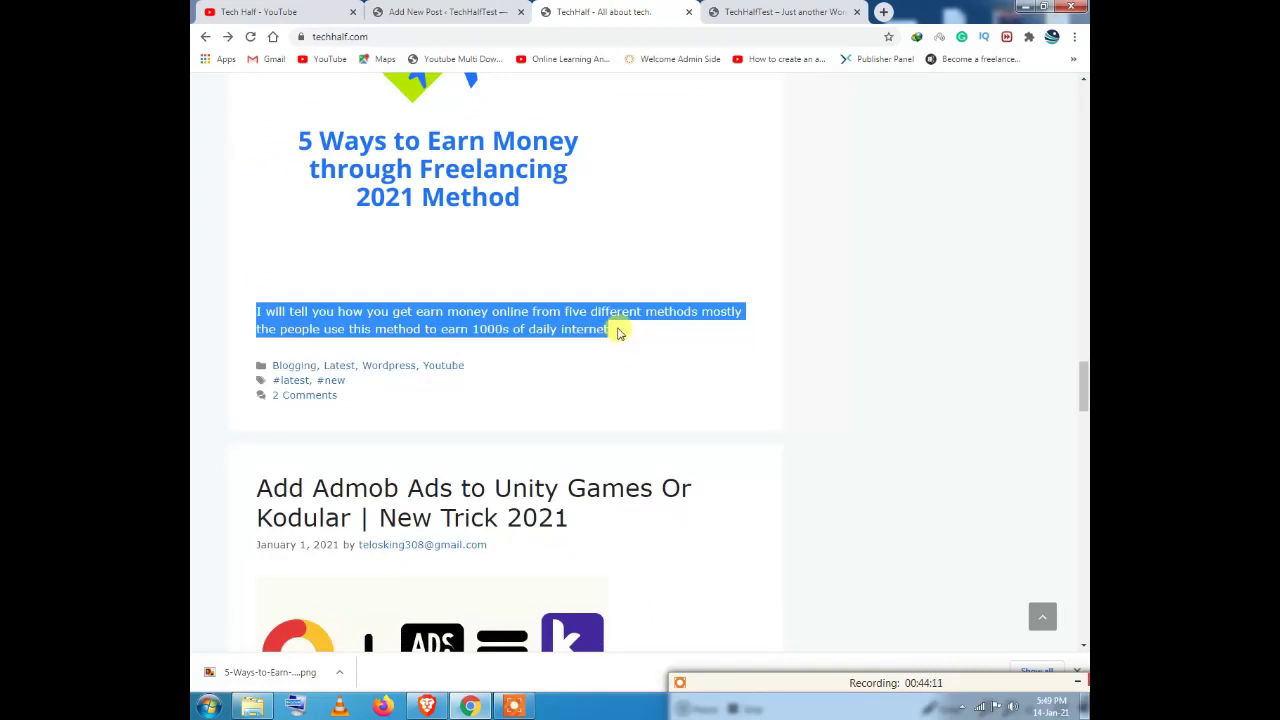
pyautogui.click(716, 11)
pyautogui.click(575, 11)
pyautogui.click(470, 11)
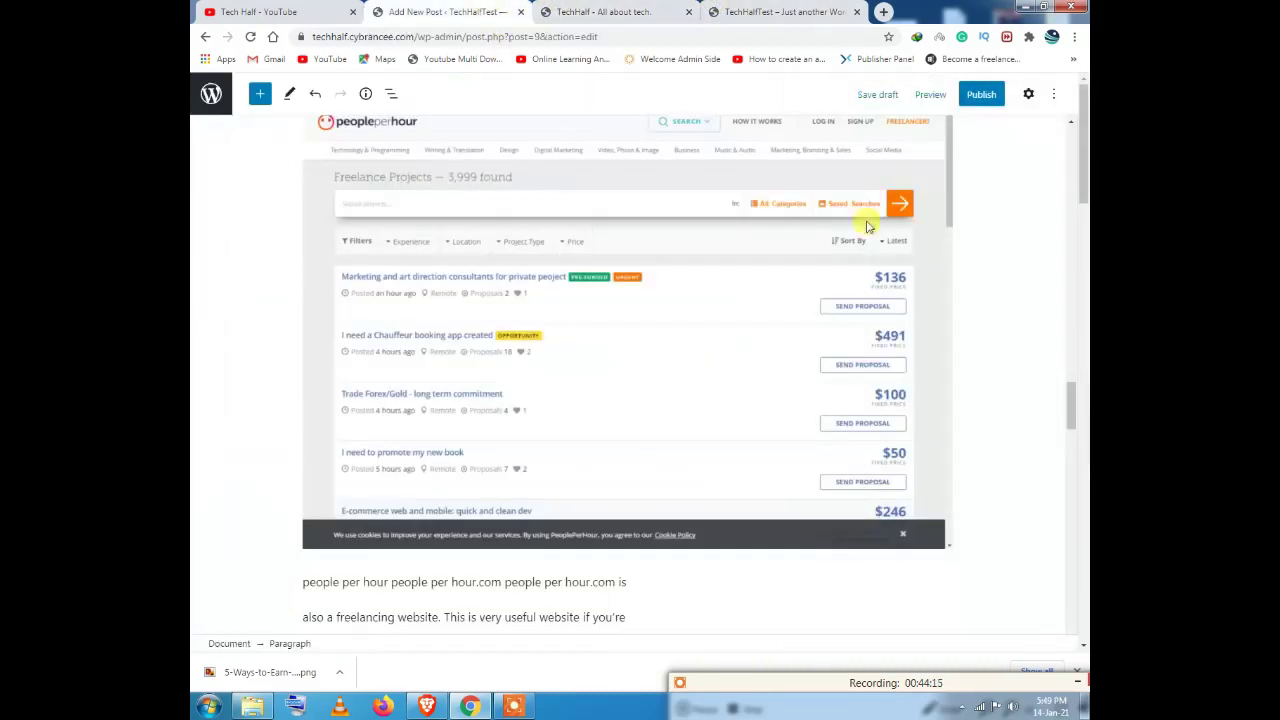
# Step: Open the post-level settings of the draft and look through its status, permalink and categories sections
pyautogui.scroll(15, 866, 226)
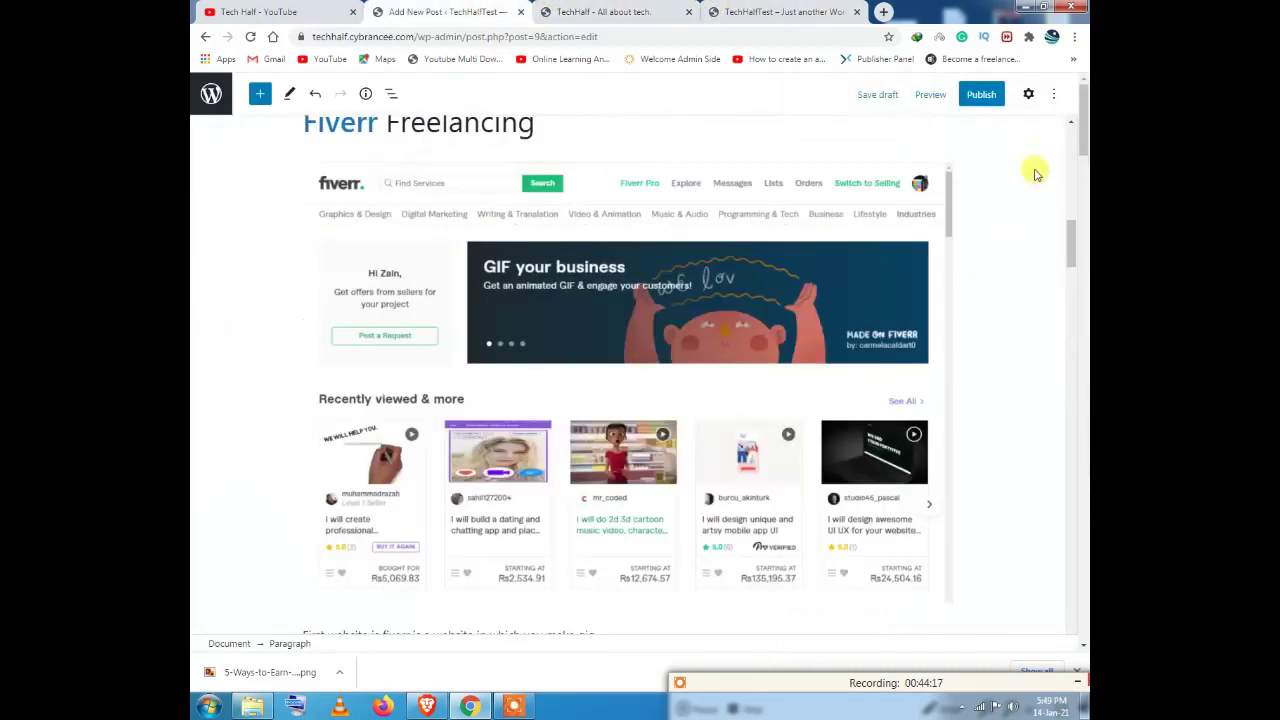
pyautogui.click(1028, 94)
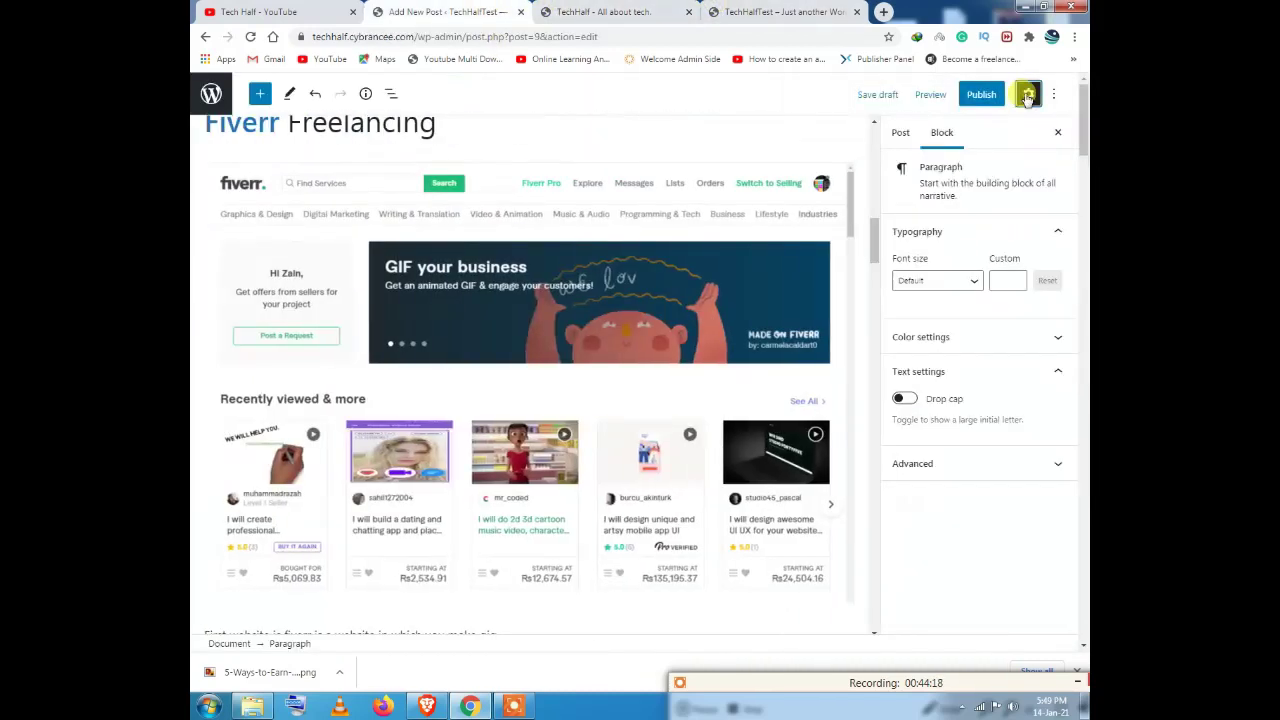
pyautogui.click(902, 131)
pyautogui.click(988, 165)
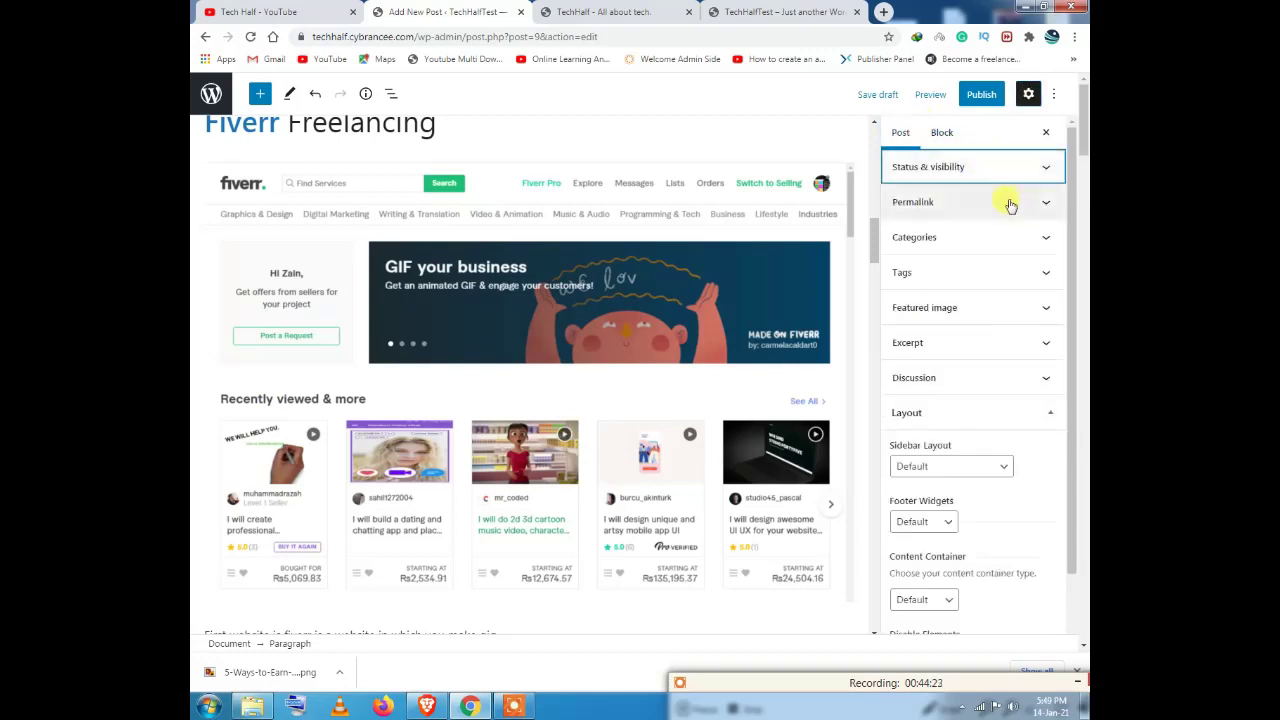
pyautogui.click(941, 201)
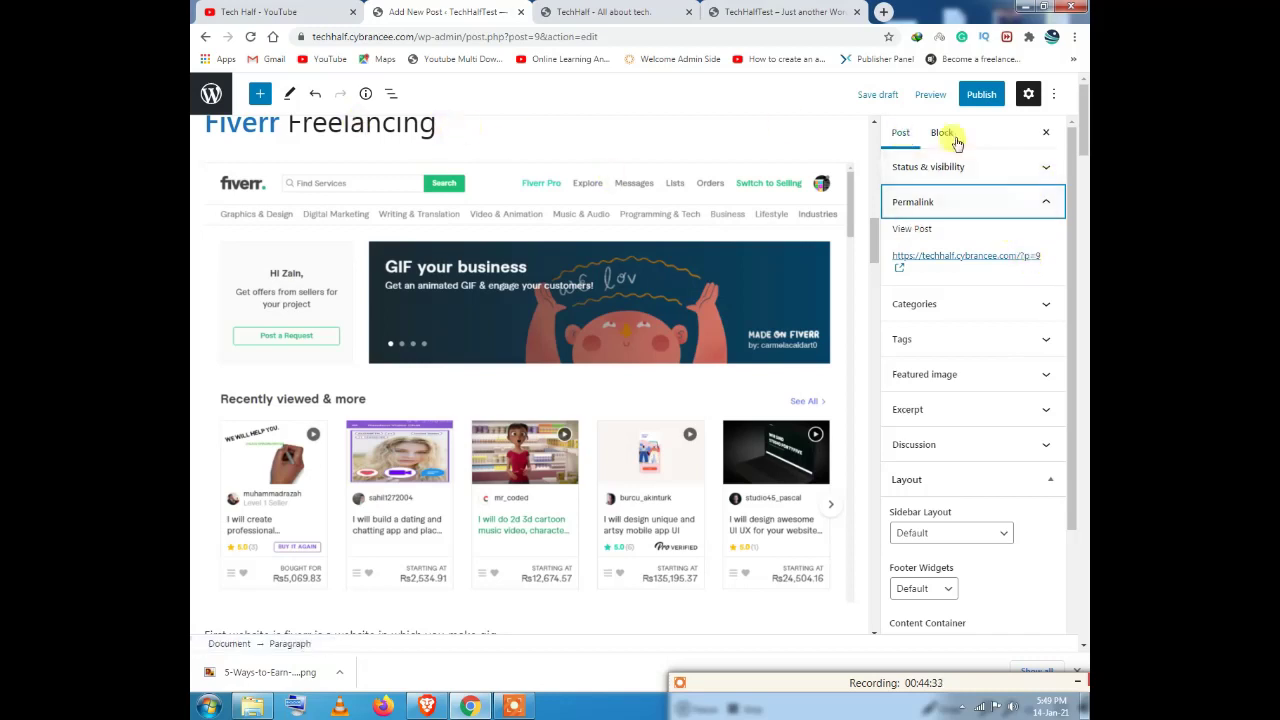
pyautogui.click(996, 211)
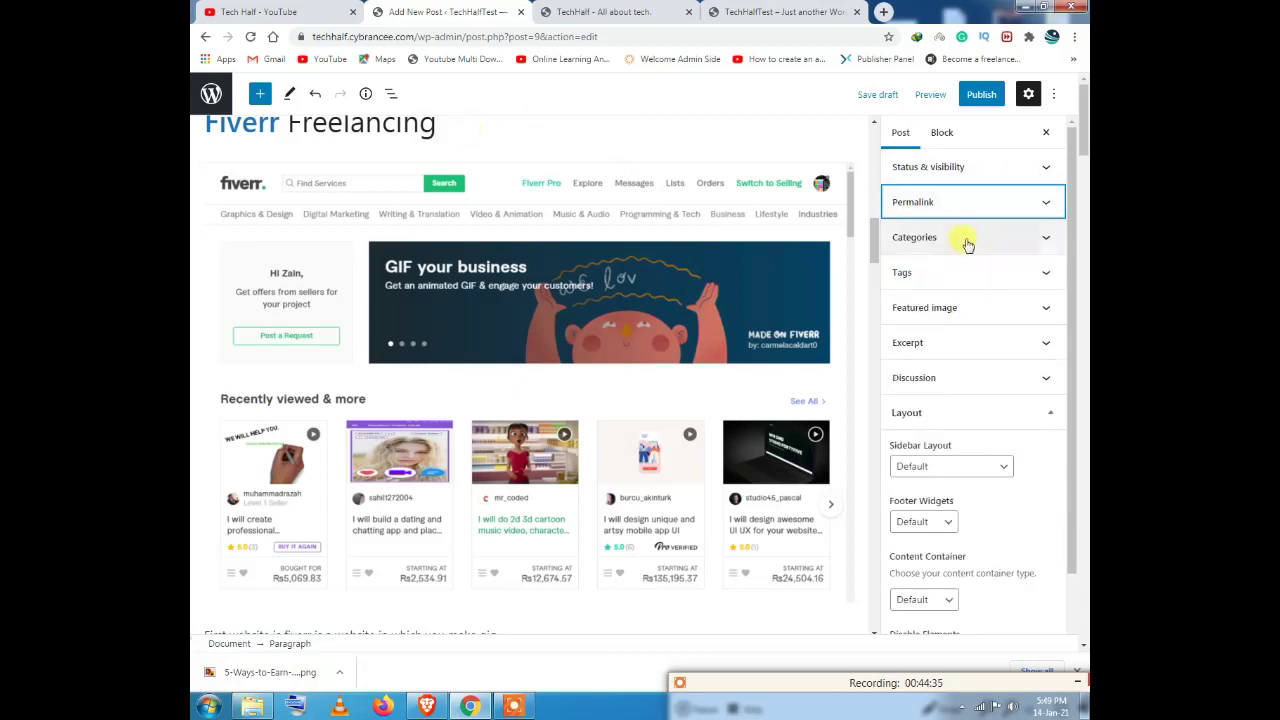
pyautogui.click(965, 243)
pyautogui.click(964, 246)
# Step: Expand the featured image and tags settings and enter "#earning #online #dataentry" as the new tag text
pyautogui.click(945, 268)
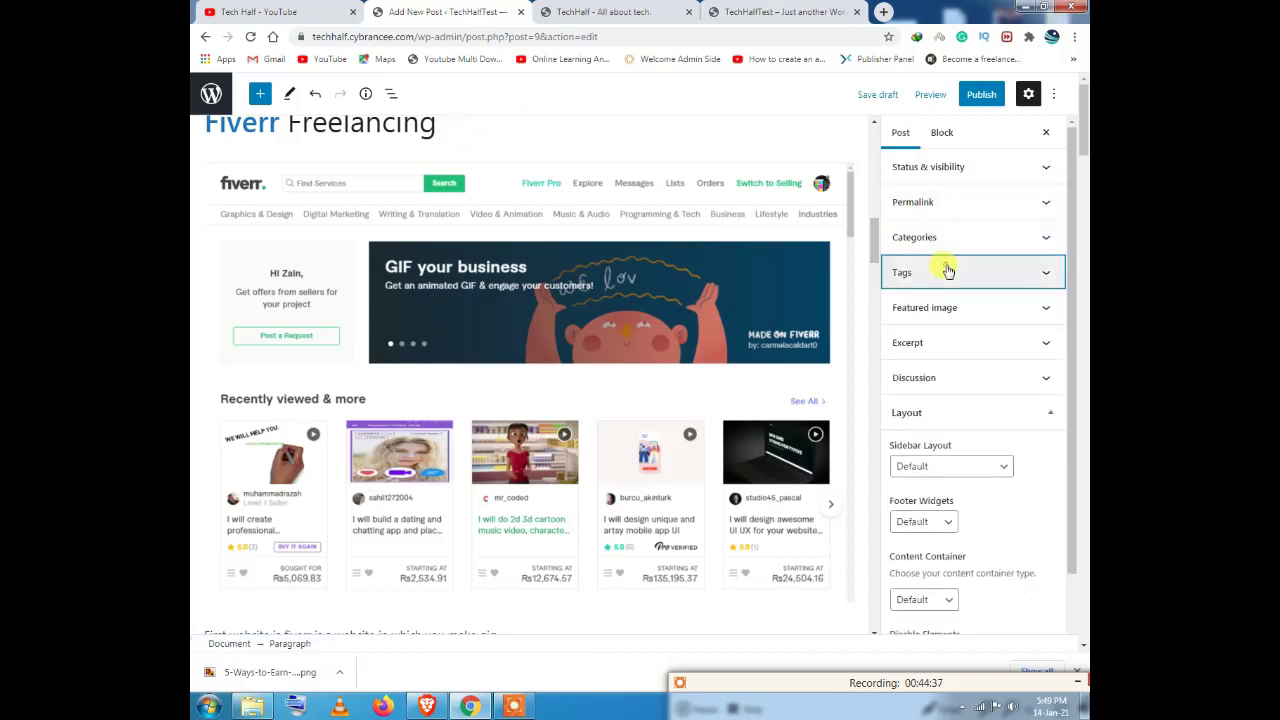
pyautogui.click(948, 271)
pyautogui.click(951, 303)
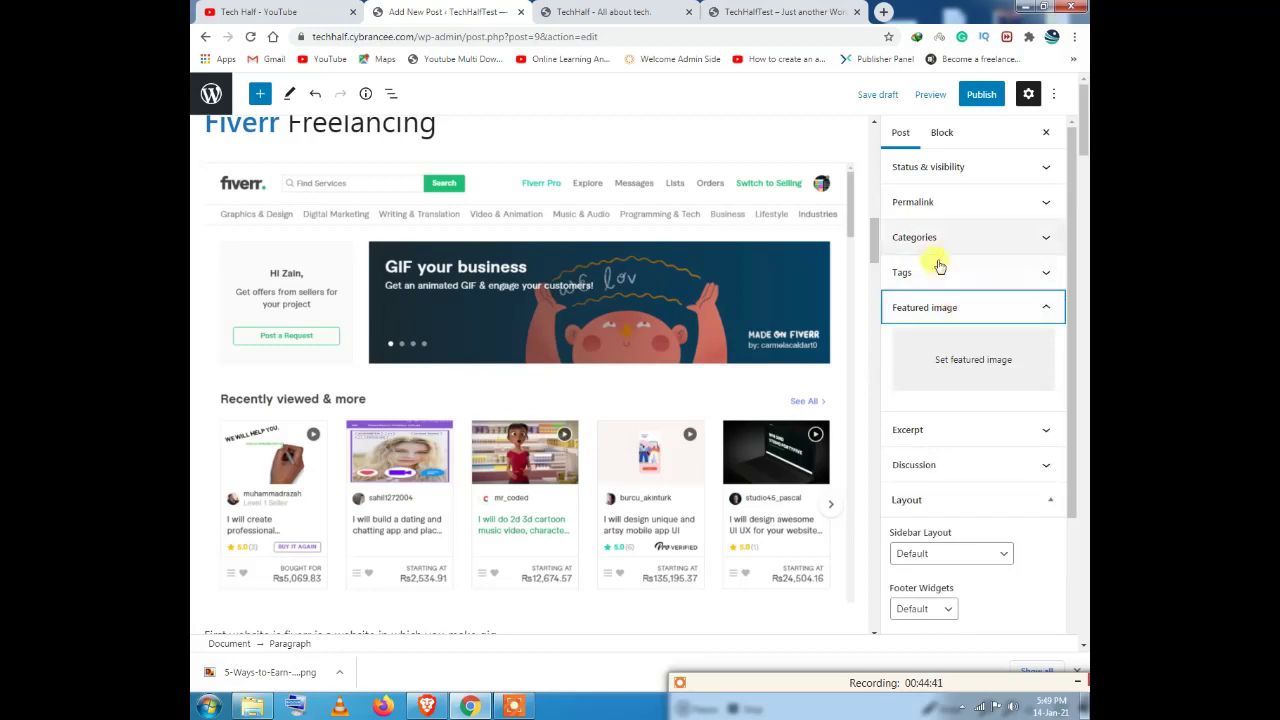
pyautogui.click(945, 271)
pyautogui.click(955, 317)
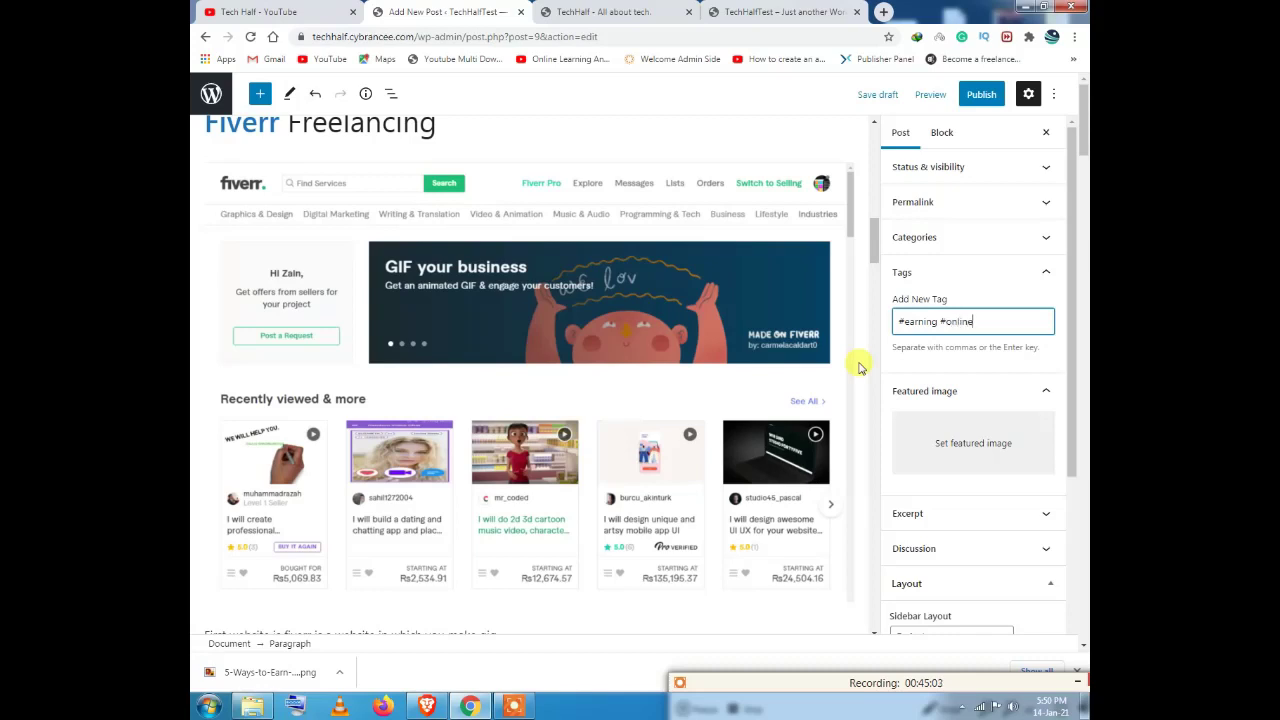
pyautogui.write('at')
# Step: Open the article "Add Admob Ads to Unity Games Or Kodular | New Trick 2021" from the TechHalf home page
pyautogui.scroll(-3, 945, 440)
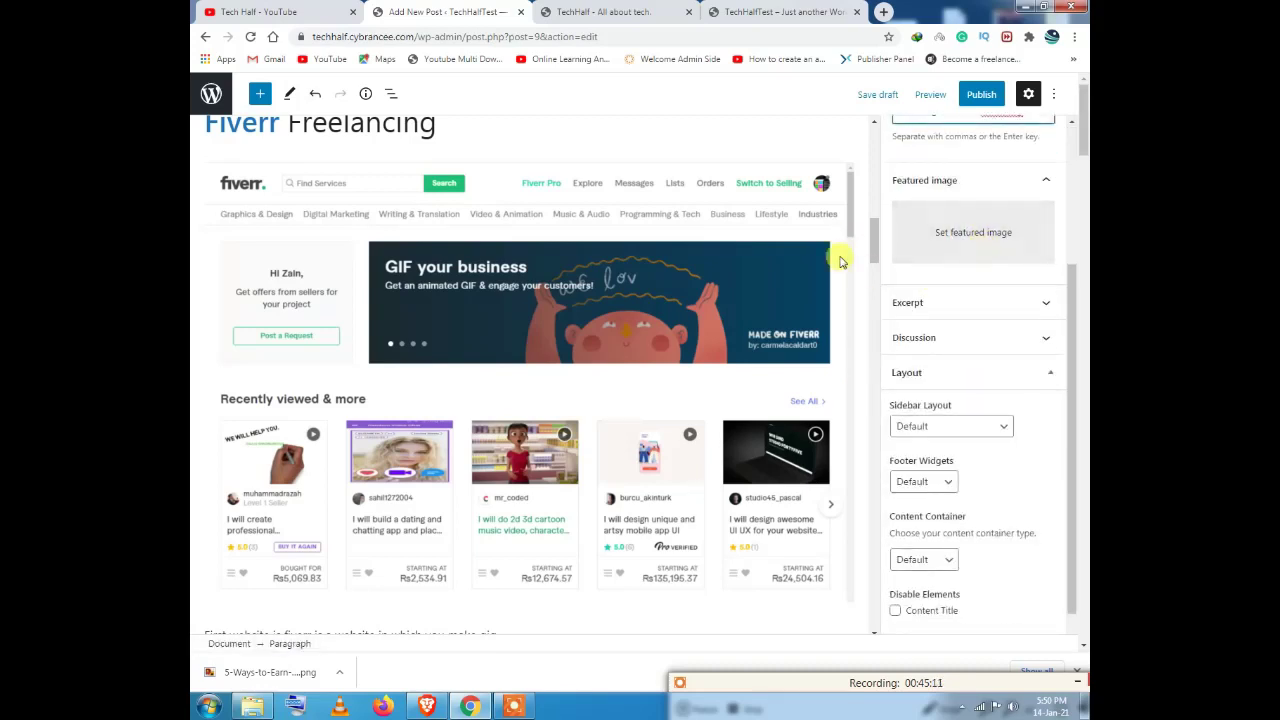
pyautogui.click(615, 11)
pyautogui.scroll(3, 425, 160)
pyautogui.scroll(-6, 429, 200)
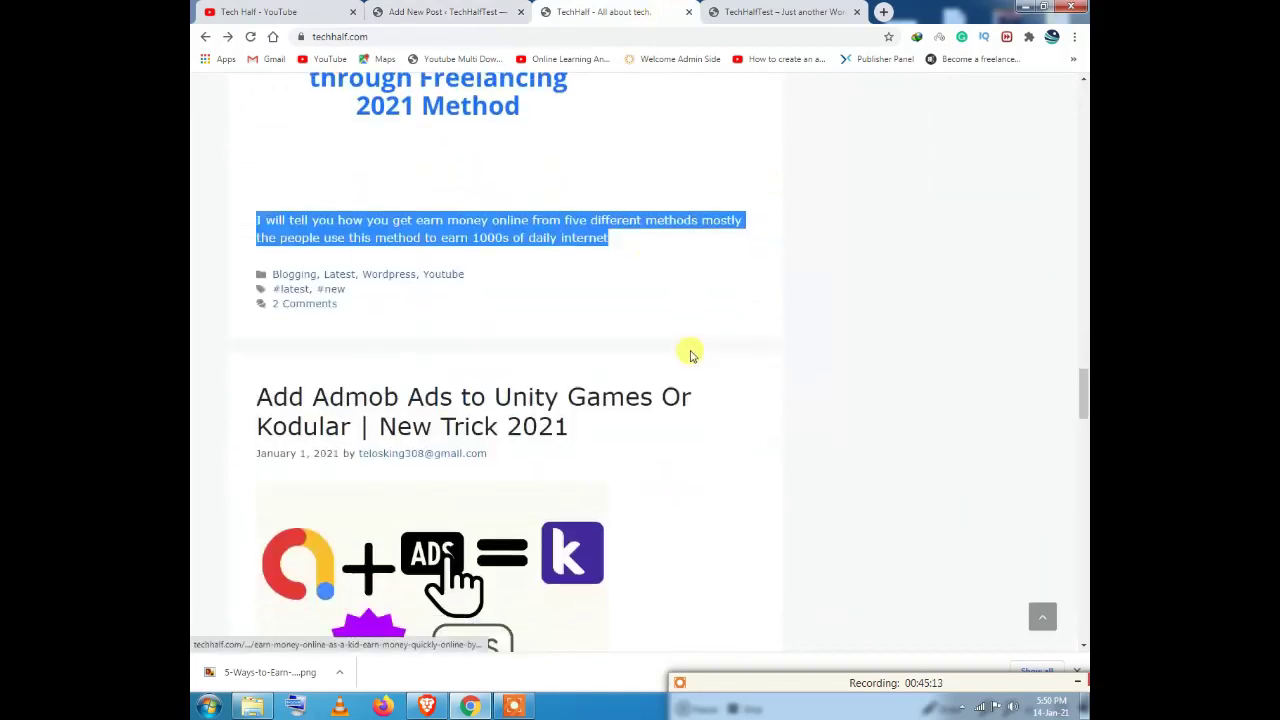
pyautogui.scroll(-2, 455, 370)
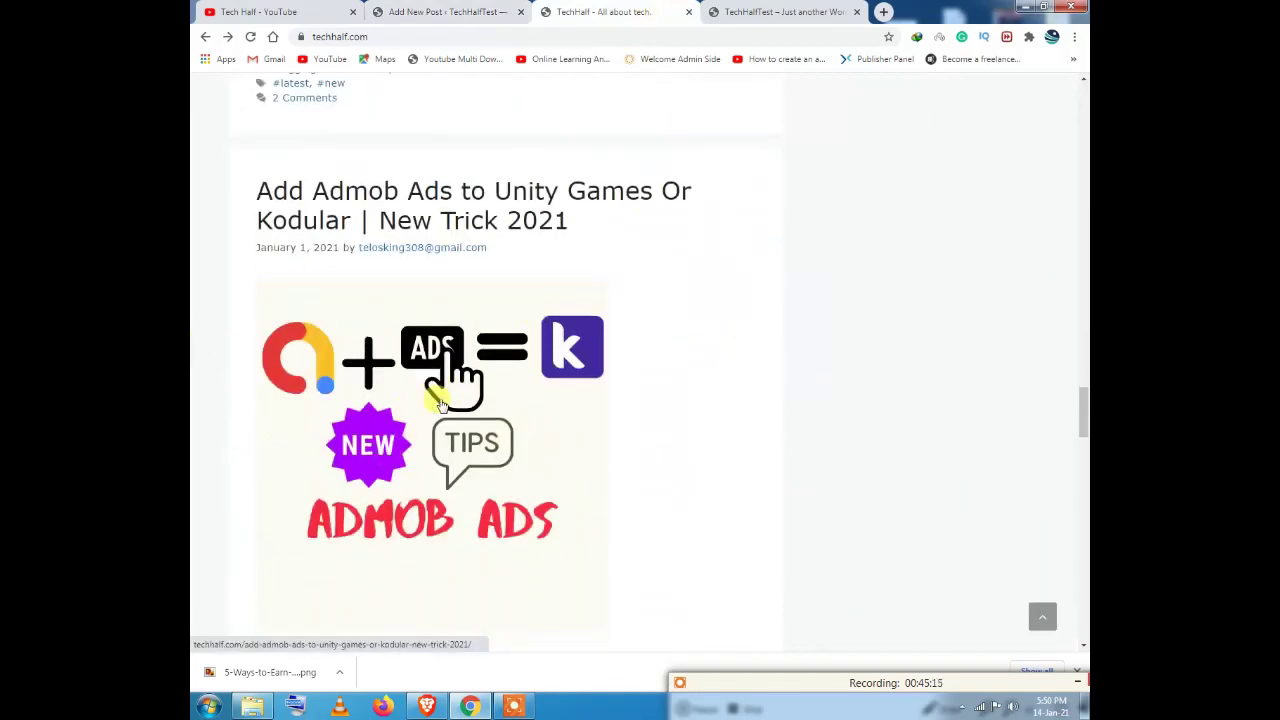
pyautogui.click(455, 302)
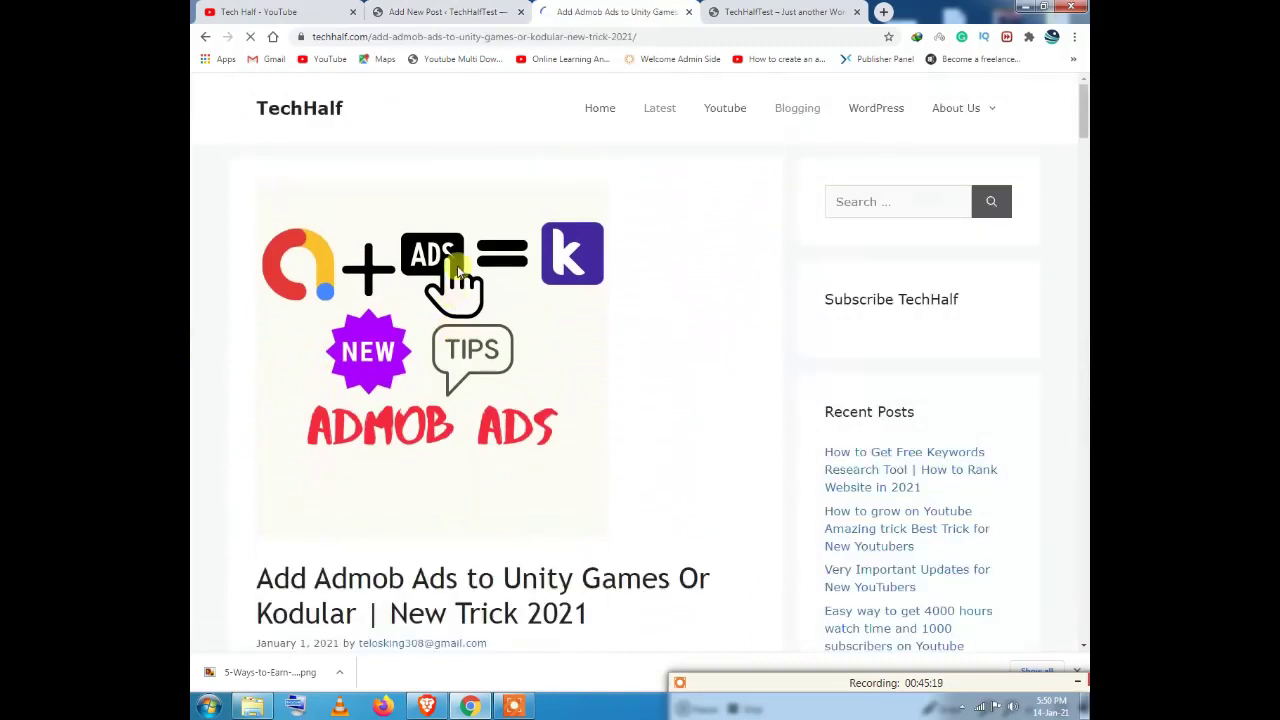
# Step: Examine how the Admob article shows its featured image above the title and another image in the body
pyautogui.scroll(-2, 457, 268)
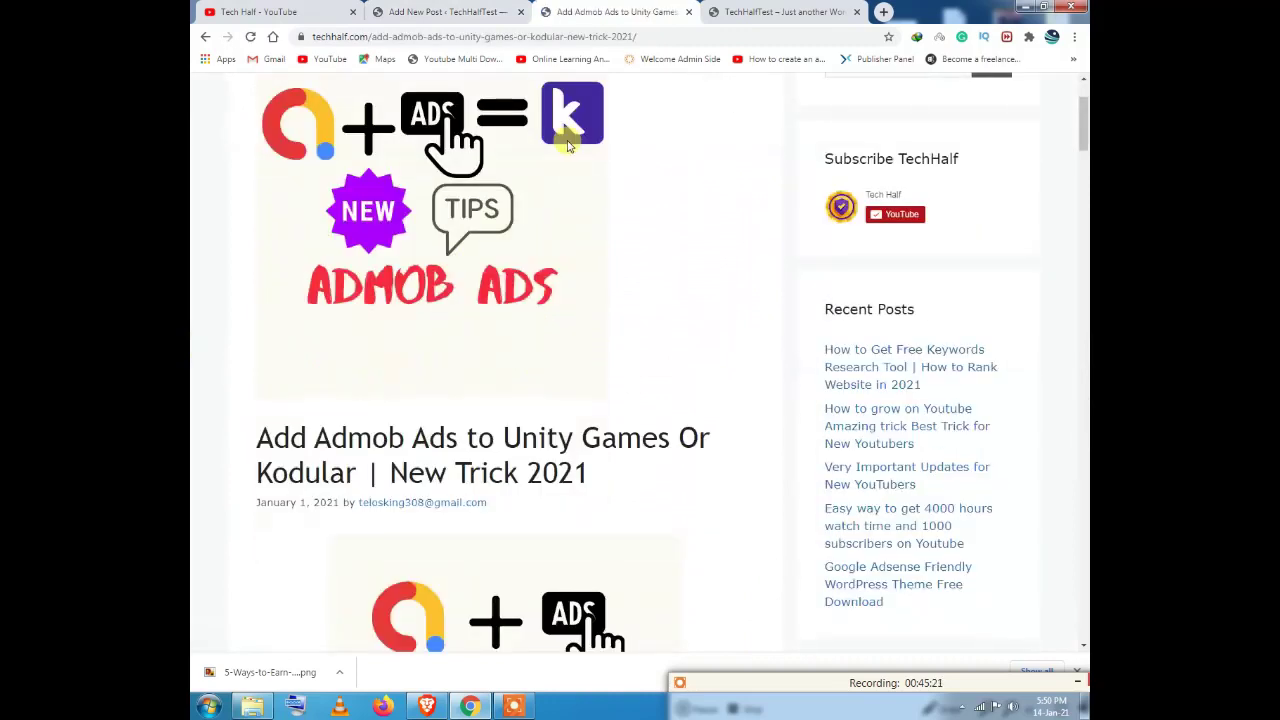
pyautogui.moveTo(529, 189); pyautogui.dragTo(466, 222)
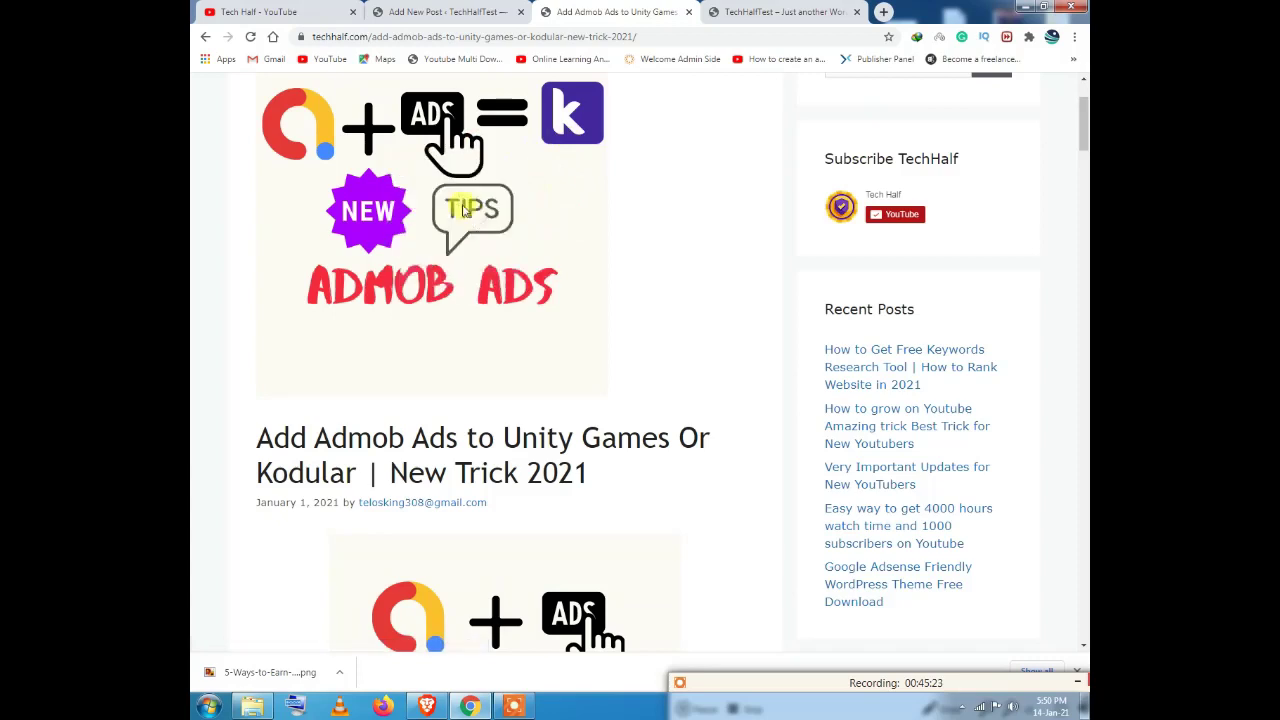
pyautogui.scroll(-3, 471, 223)
pyautogui.scroll(5, 471, 223)
pyautogui.scroll(-5, 265, 160)
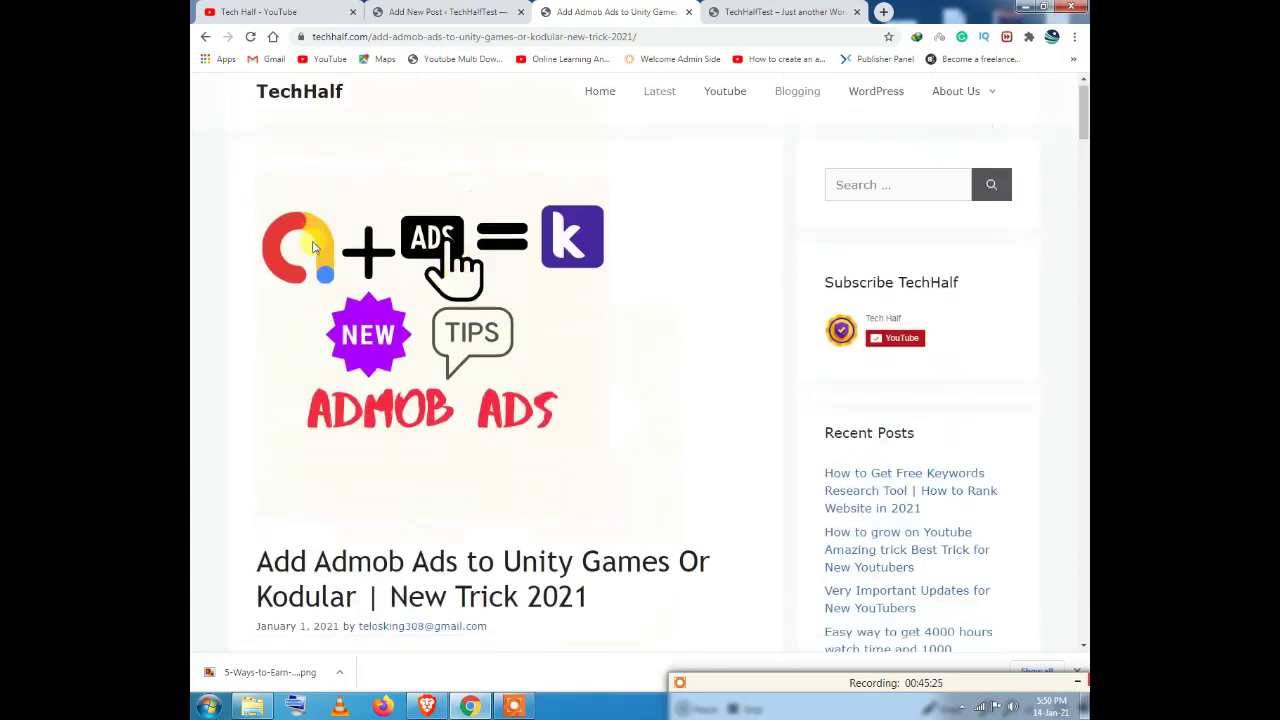
pyautogui.moveTo(254, 151); pyautogui.dragTo(690, 395)
pyautogui.scroll(4, 690, 395)
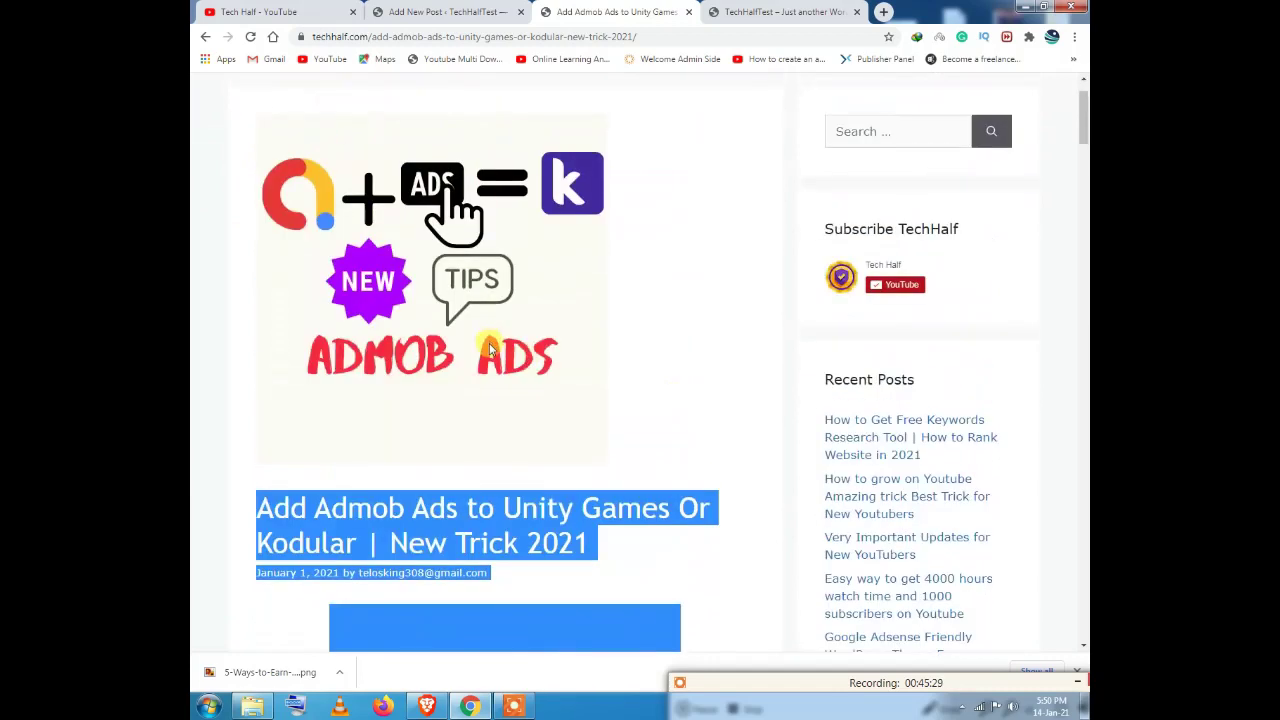
pyautogui.click(340, 508)
pyautogui.scroll(1, 428, 253)
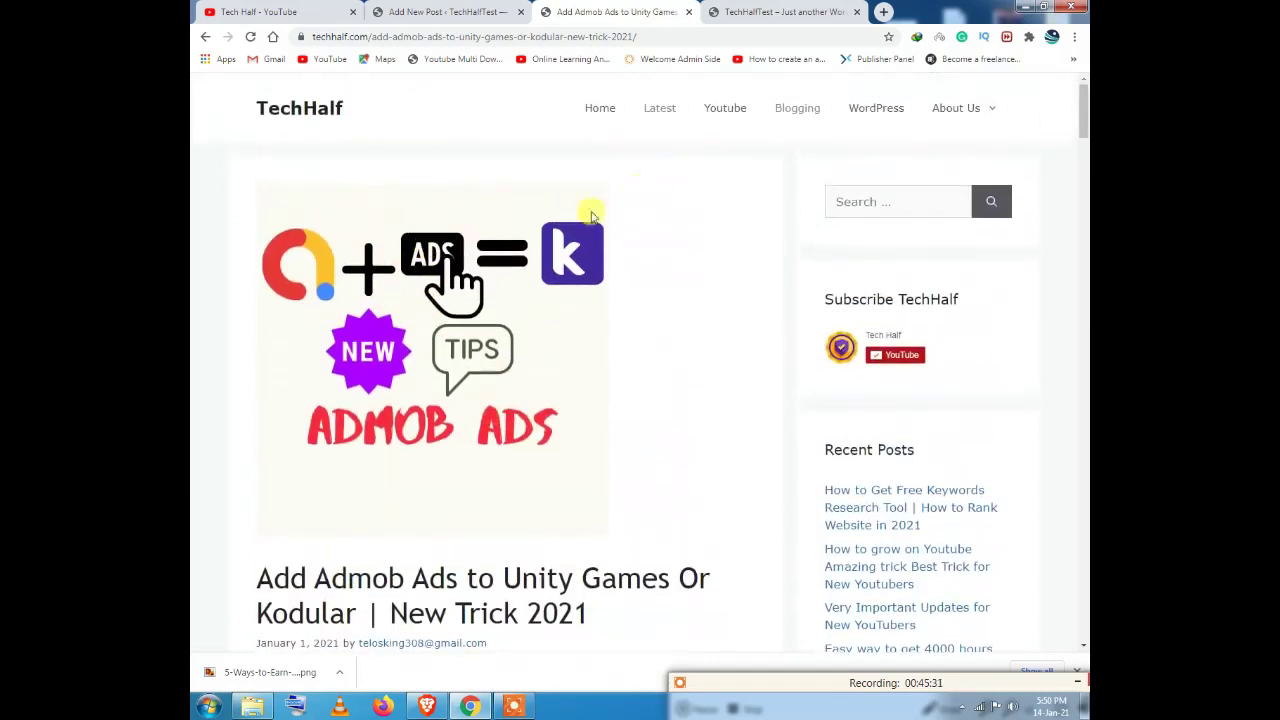
# Step: Set 5-Ways-to-Earn-Money-through-Freelancing-2021-Method.png from the media library as the draft's featured image
pyautogui.click(780, 11)
pyautogui.click(565, 10)
pyautogui.click(460, 8)
pyautogui.click(930, 232)
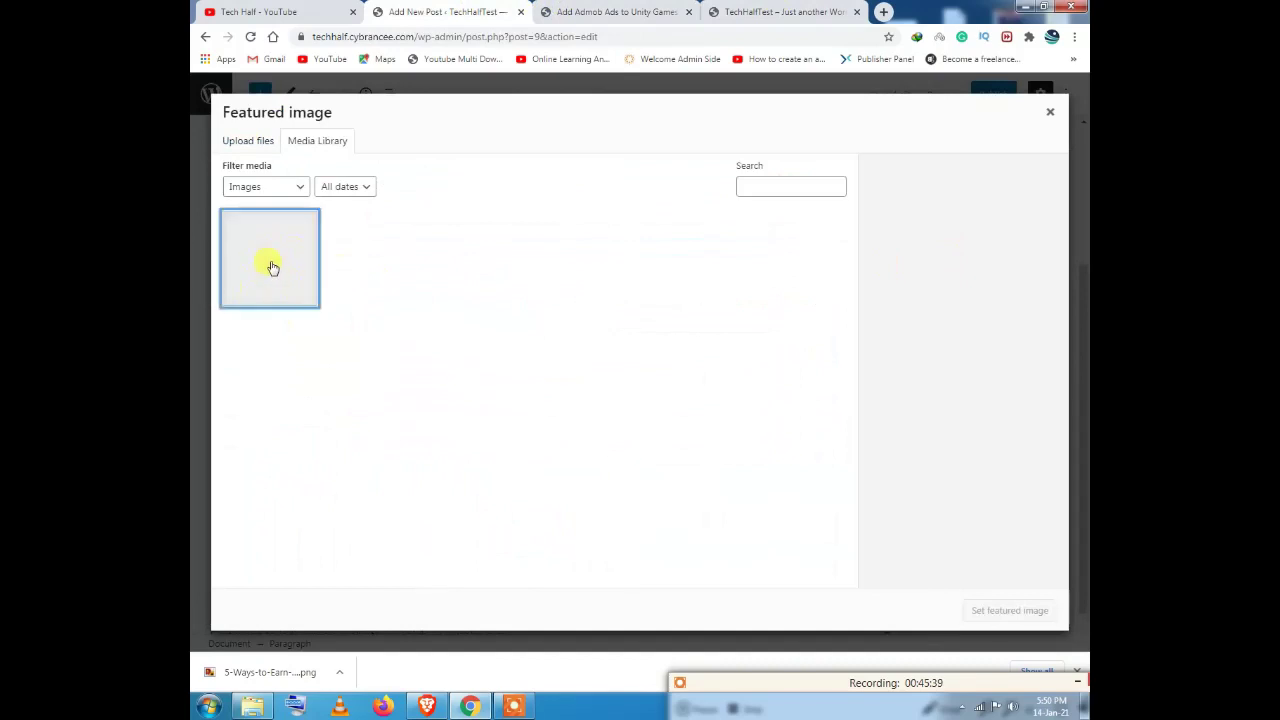
pyautogui.click(271, 266)
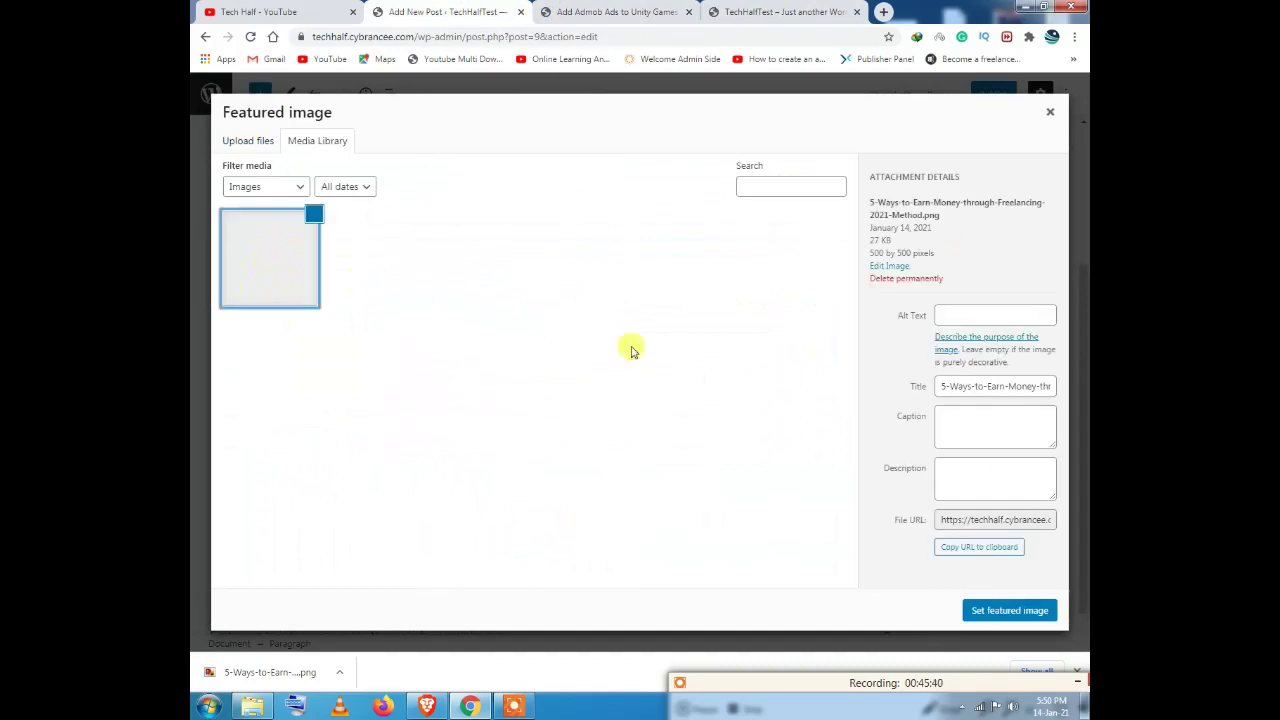
pyautogui.click(1010, 611)
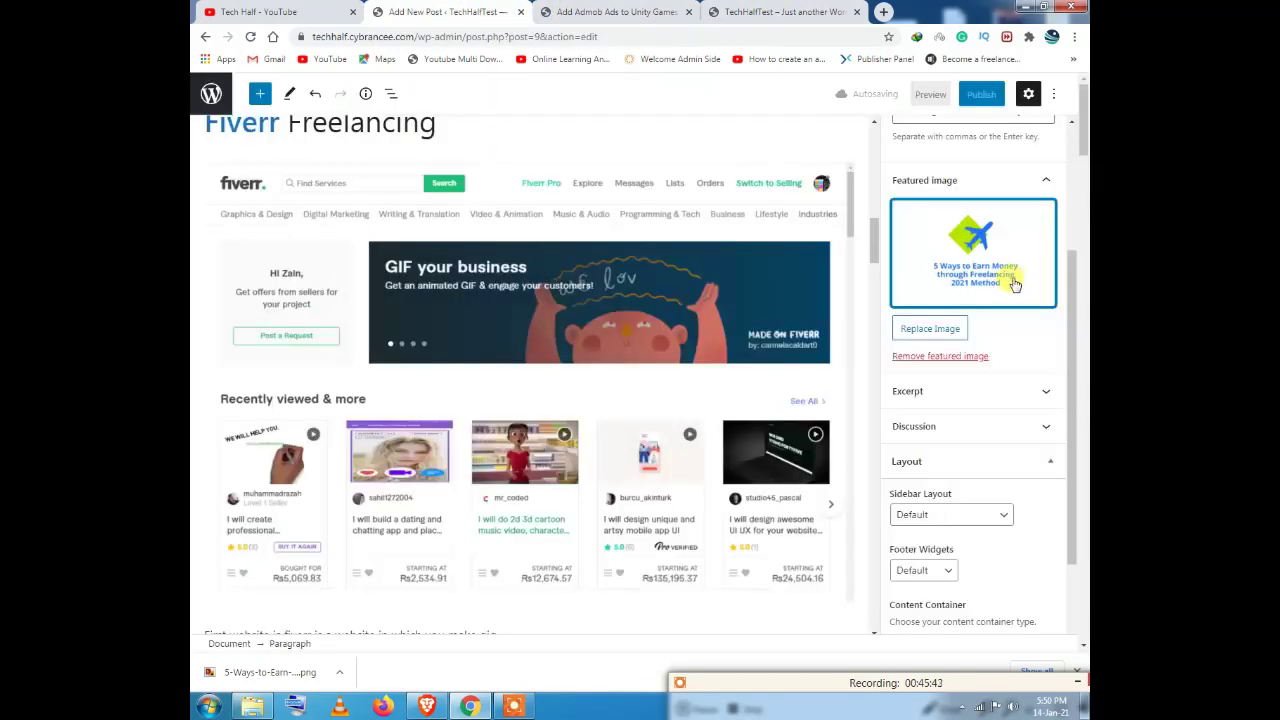
# Step: Open the draft's excerpt text for editing in the post settings
pyautogui.scroll(-1, 990, 283)
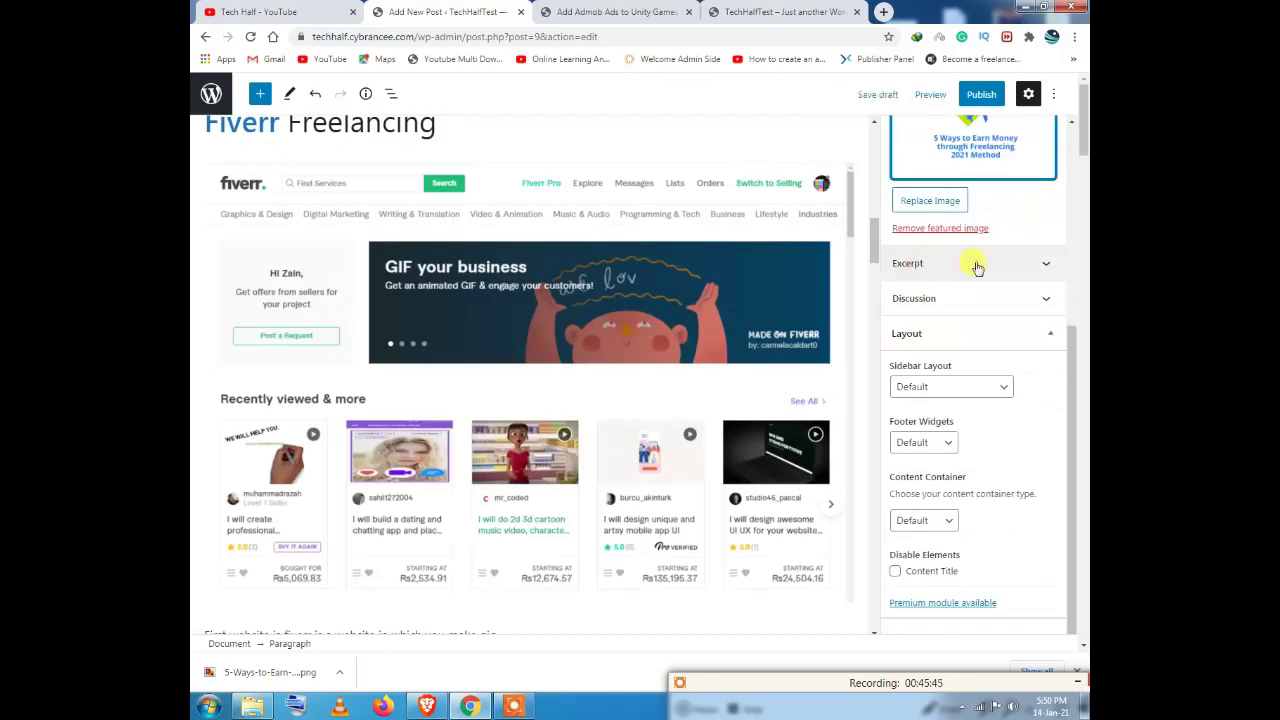
pyautogui.click(978, 266)
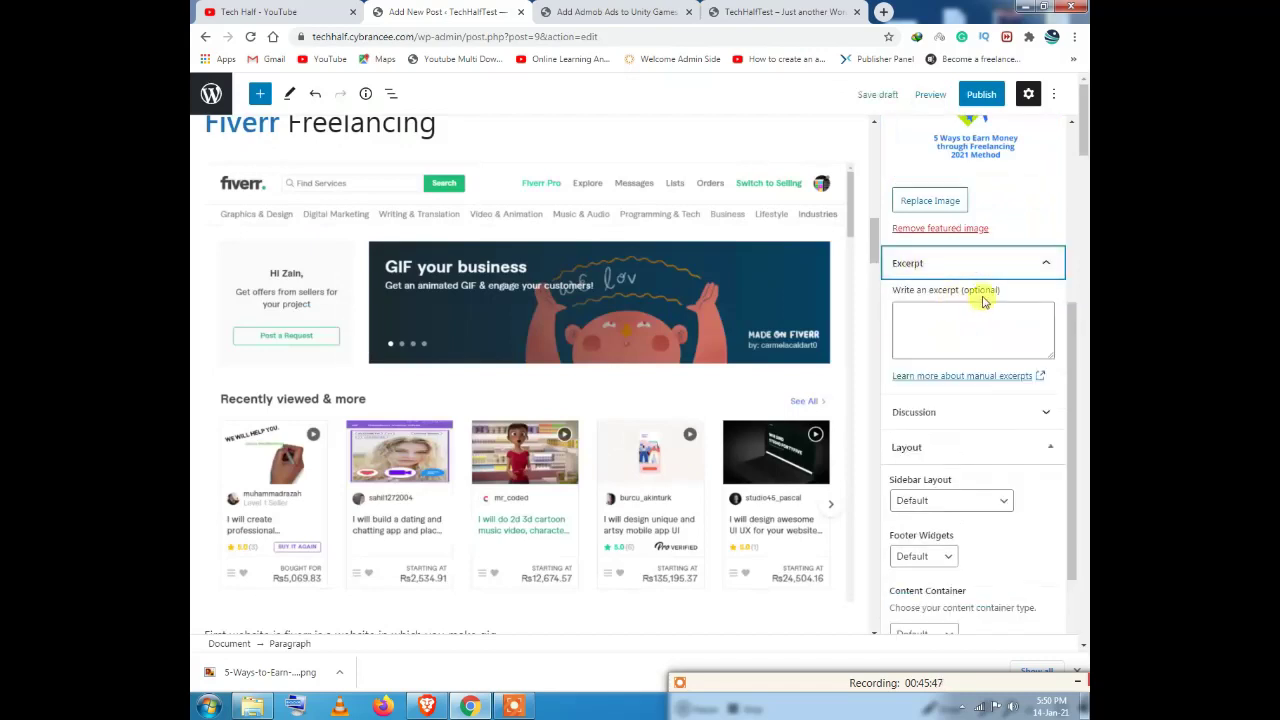
pyautogui.scroll(-1, 980, 268)
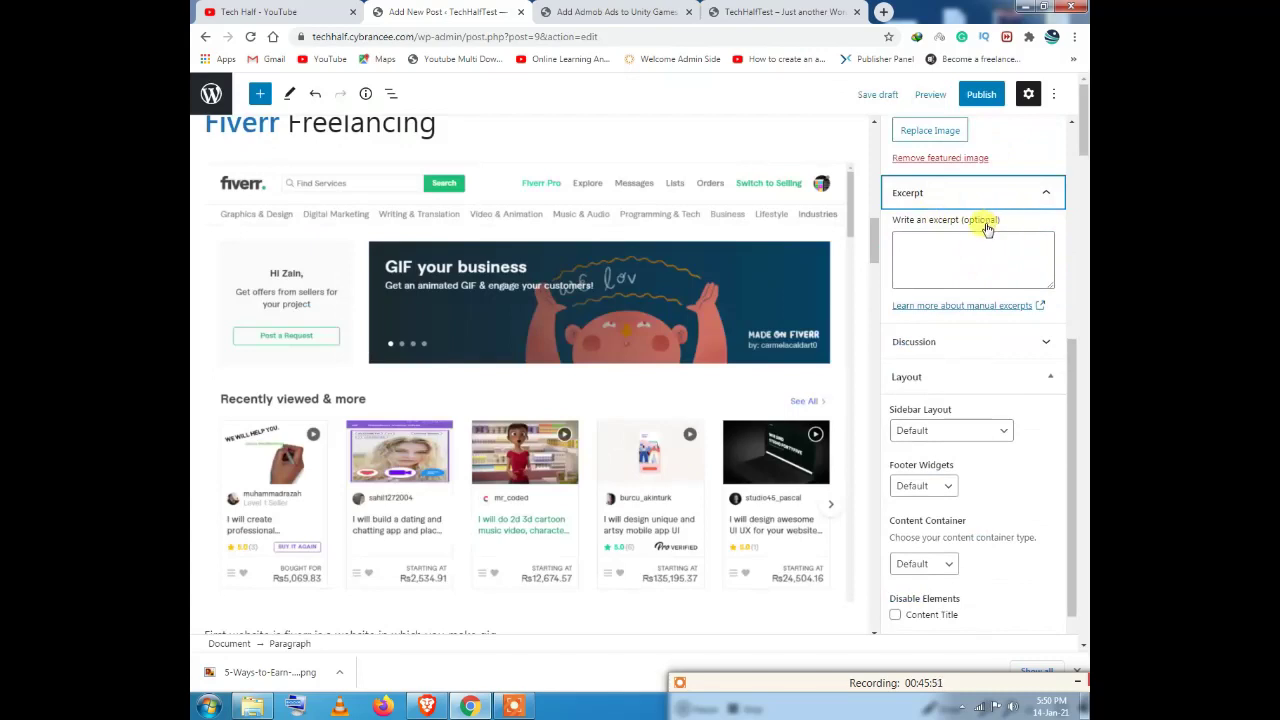
pyautogui.click(955, 258)
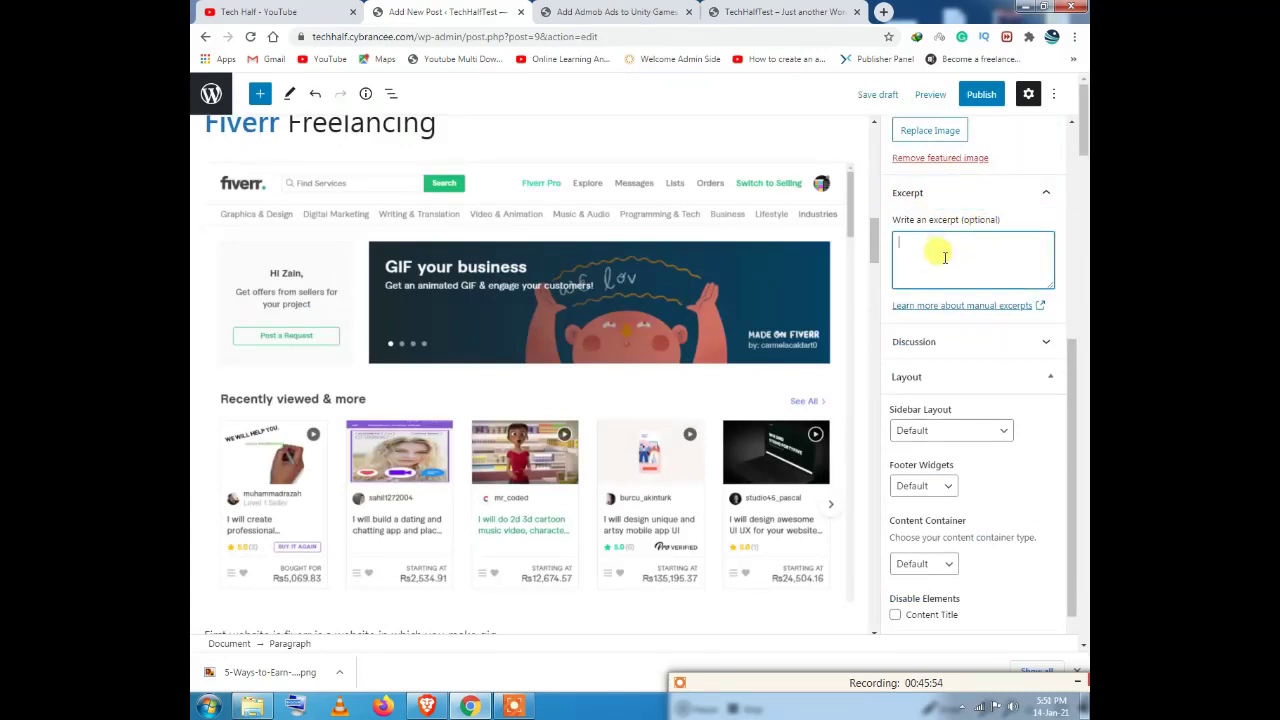
# Step: Go back to the TechHalf home page and find the summary text under the freelancing article
pyautogui.click(585, 11)
pyautogui.scroll(-4, 680, 134)
pyautogui.click(203, 37)
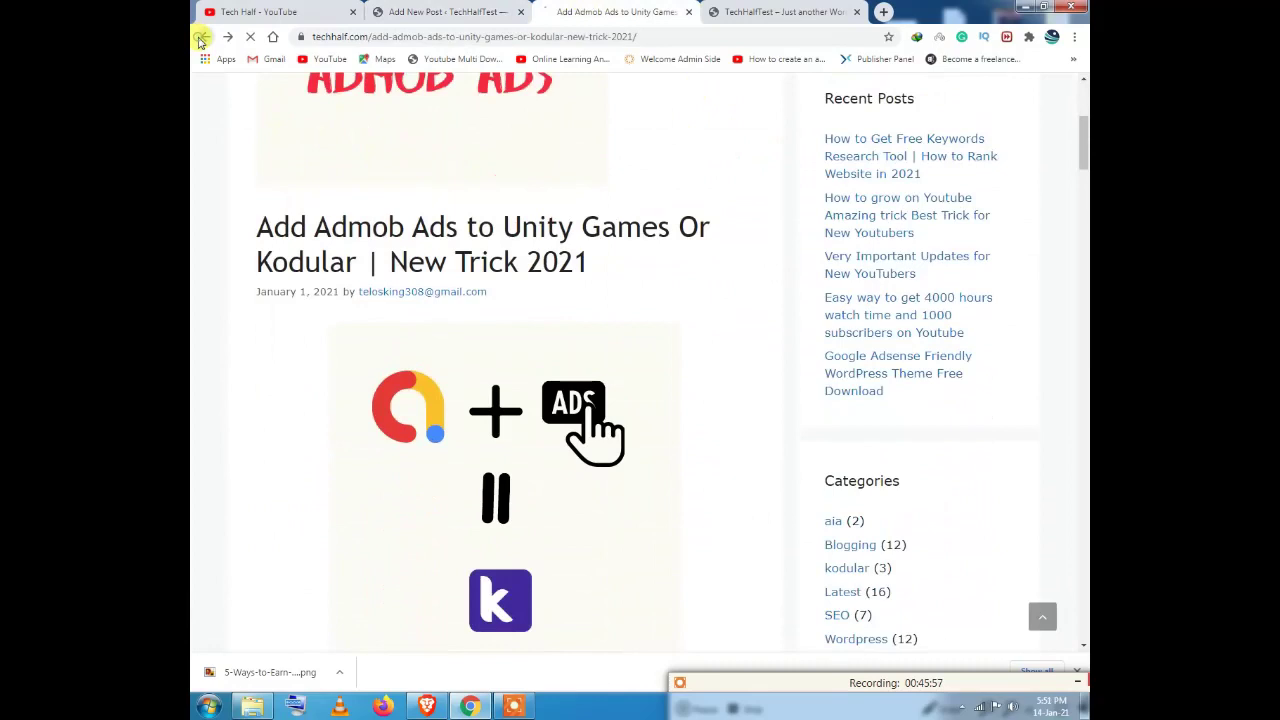
pyautogui.scroll(4, 371, 288)
pyautogui.scroll(-3, 350, 322)
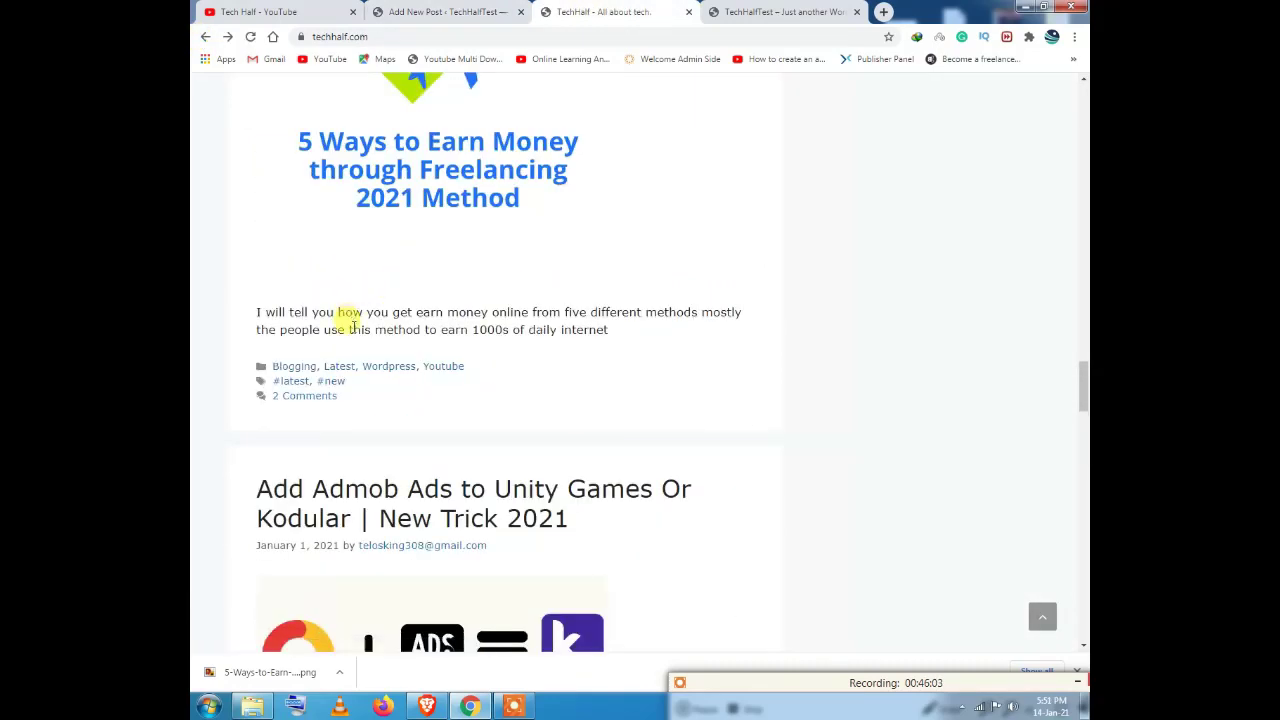
pyautogui.moveTo(252, 311); pyautogui.dragTo(660, 338)
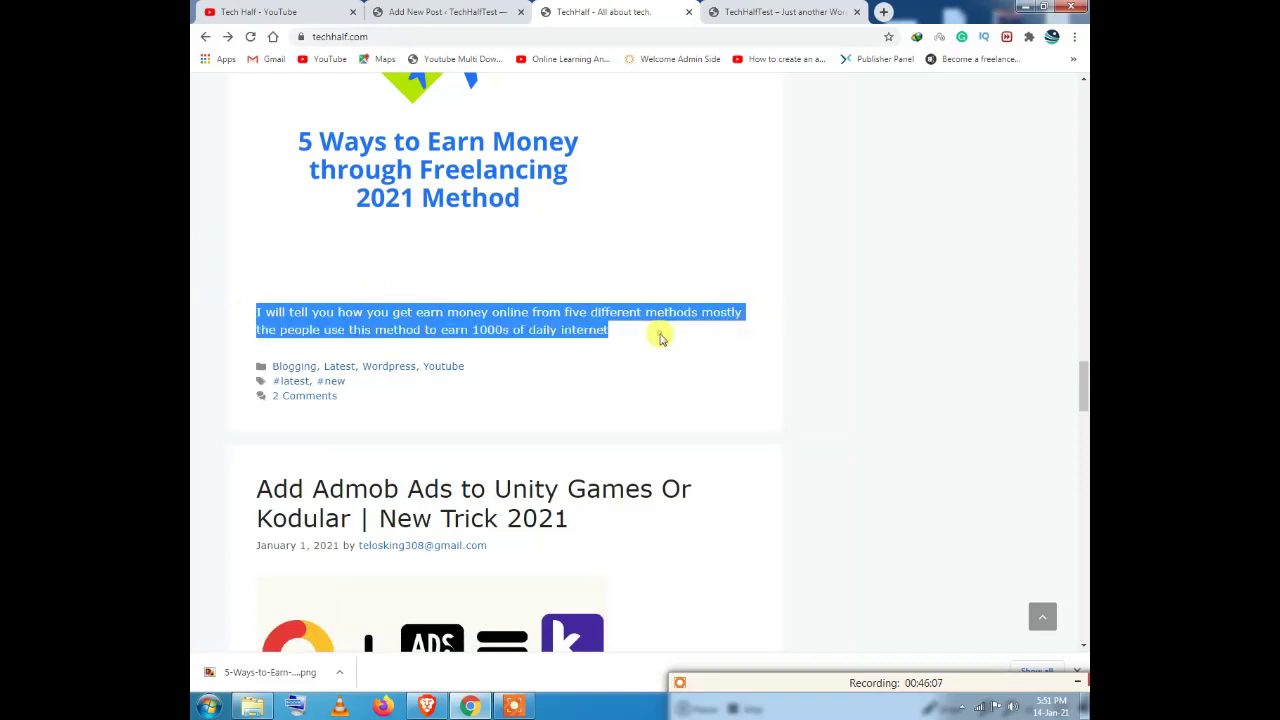
pyautogui.click(660, 338)
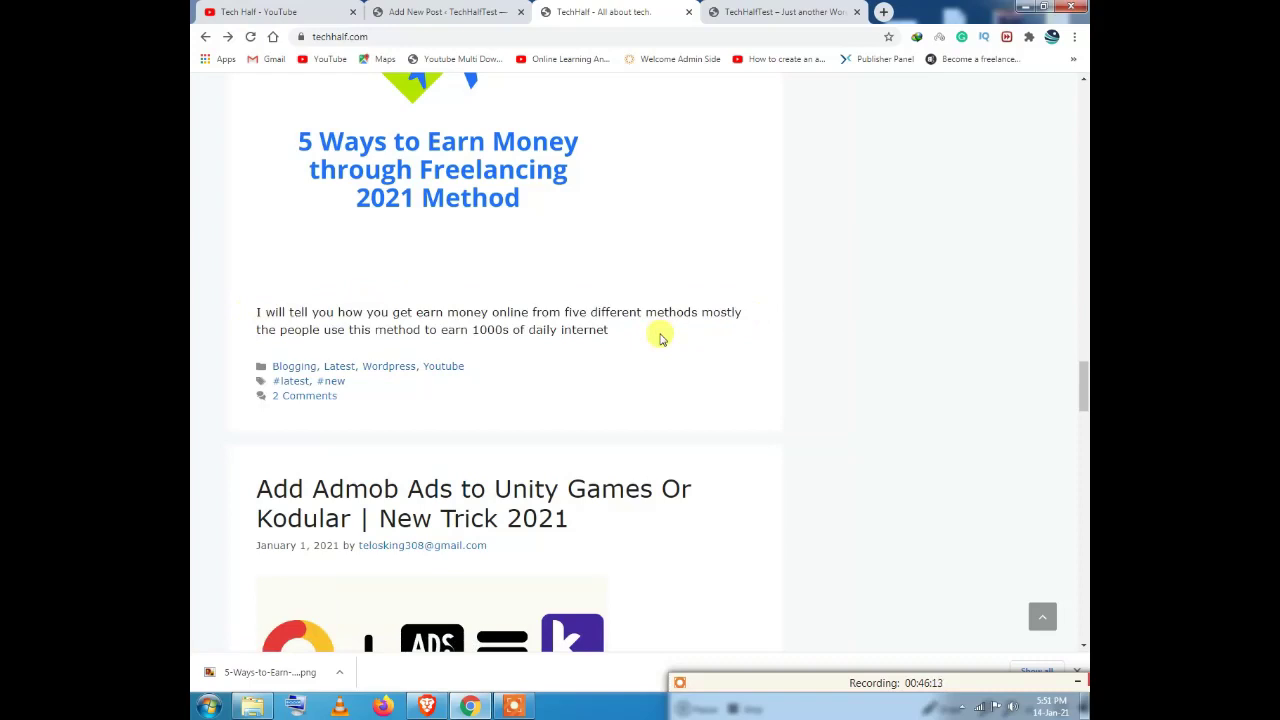
# Step: Copy the freelancing summary beginning "I will tell you how you get earn money online" and paste it as the draft's excerpt
pyautogui.moveTo(616, 314); pyautogui.dragTo(549, 312)
pyautogui.moveTo(675, 345); pyautogui.dragTo(257, 307)
pyautogui.hotkey('ctrl', 'c')
pyautogui.rightClick(262, 306)
pyautogui.click(440, 318)
pyautogui.click(757, 12)
pyautogui.click(600, 12)
pyautogui.click(450, 12)
pyautogui.rightClick(904, 252)
pyautogui.click(943, 335)
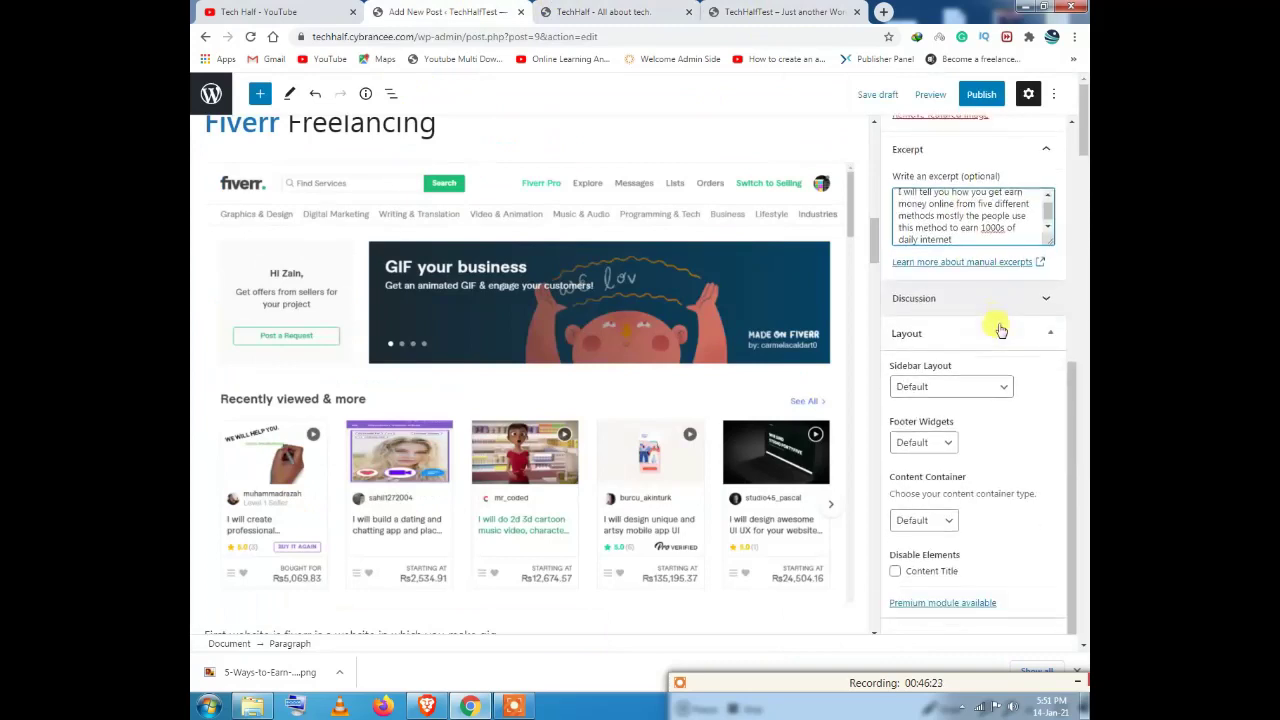
# Step: Check the draft's comment and pingback options, then review the layout, tags and featured image settings
pyautogui.click(967, 303)
pyautogui.click(967, 303)
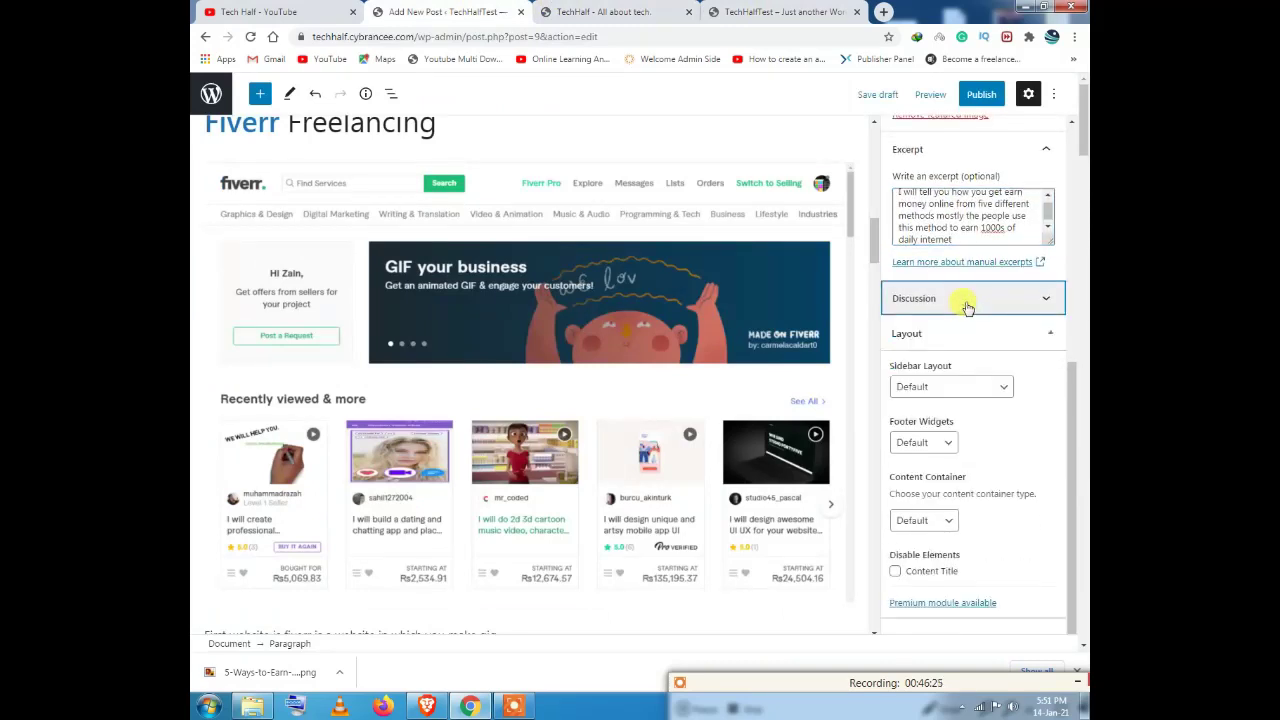
pyautogui.click(967, 303)
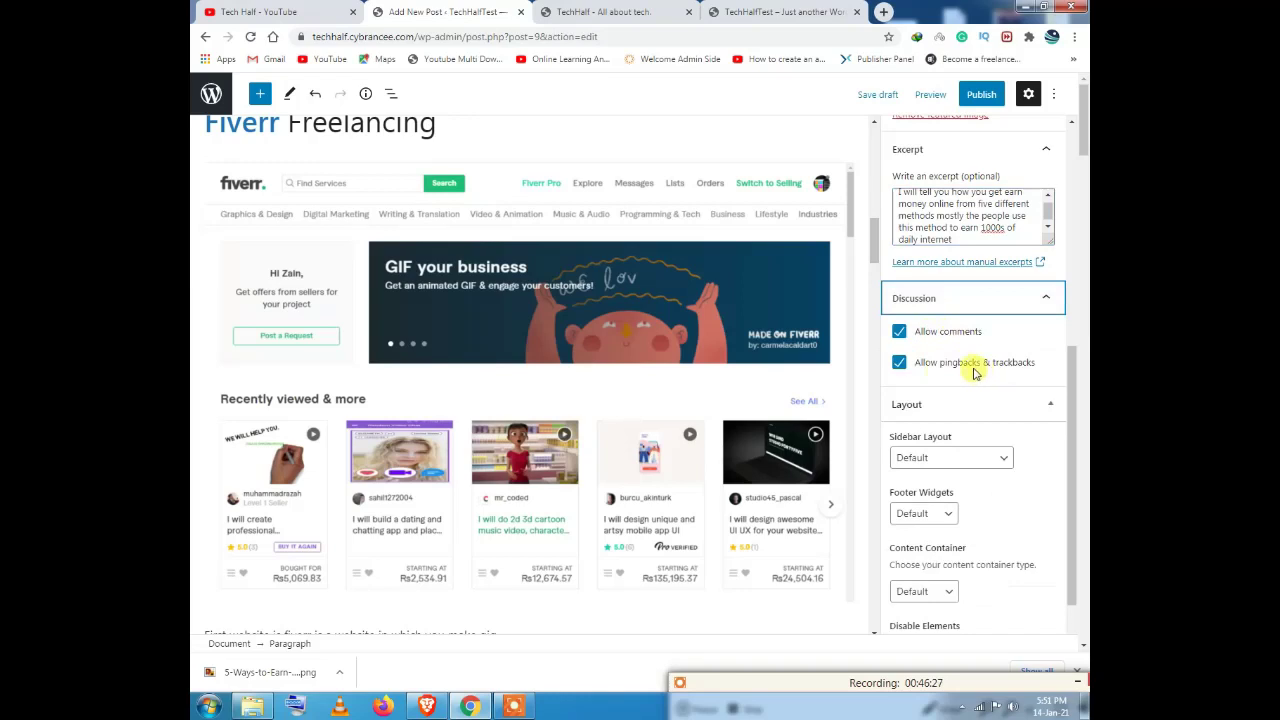
pyautogui.click(940, 300)
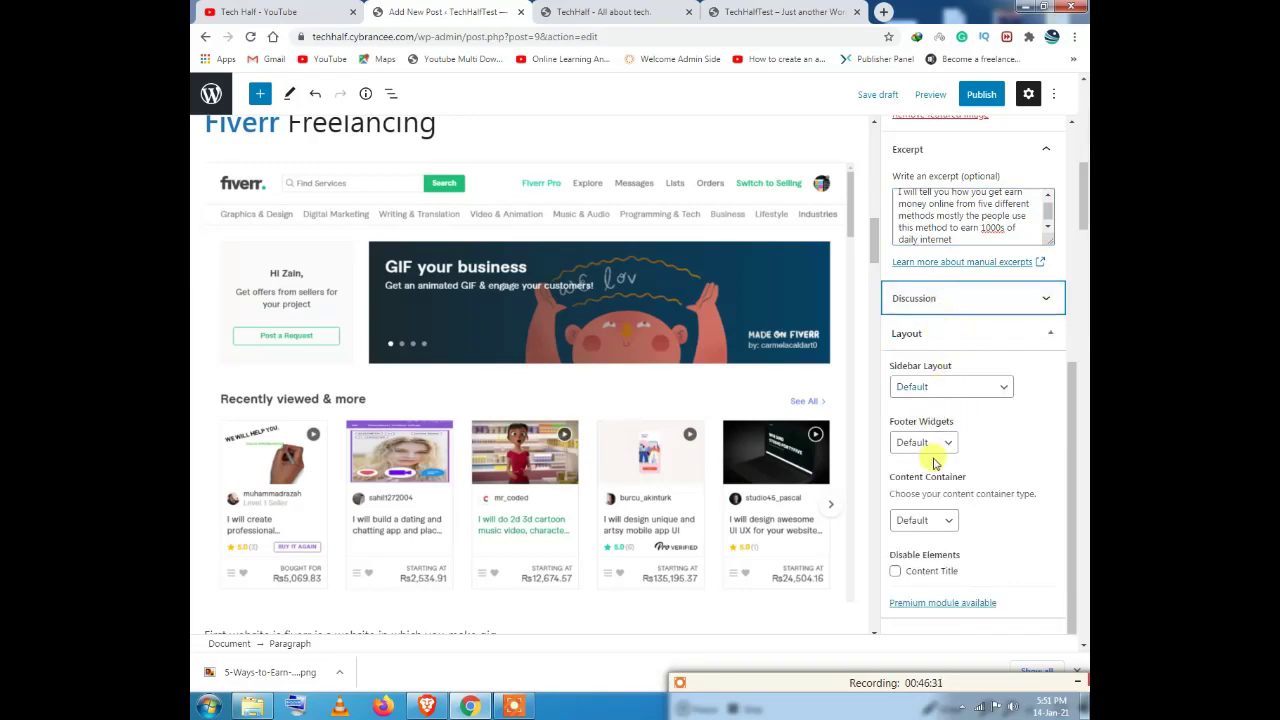
pyautogui.scroll(2, 980, 355)
pyautogui.scroll(-2, 970, 330)
pyautogui.scroll(5, 966, 323)
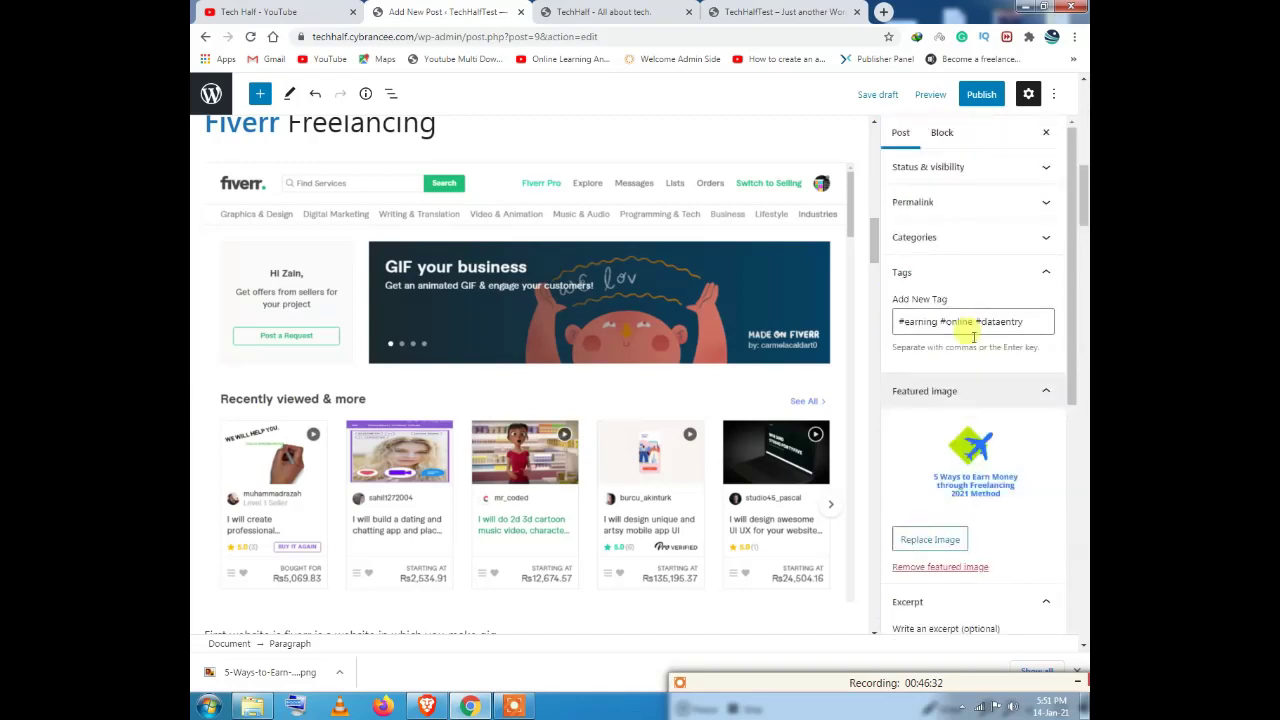
# Step: Start publishing the draft and review its visibility and publish date options in the pre-publish checks
pyautogui.click(940, 136)
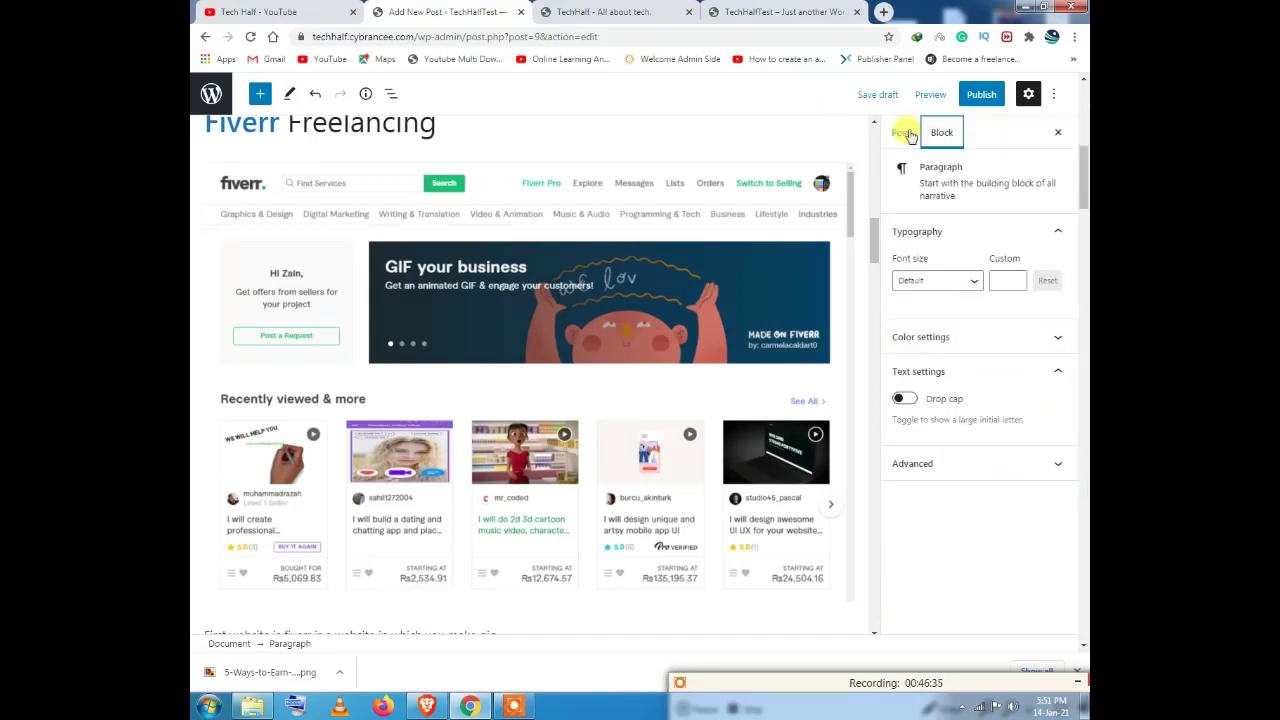
pyautogui.click(898, 132)
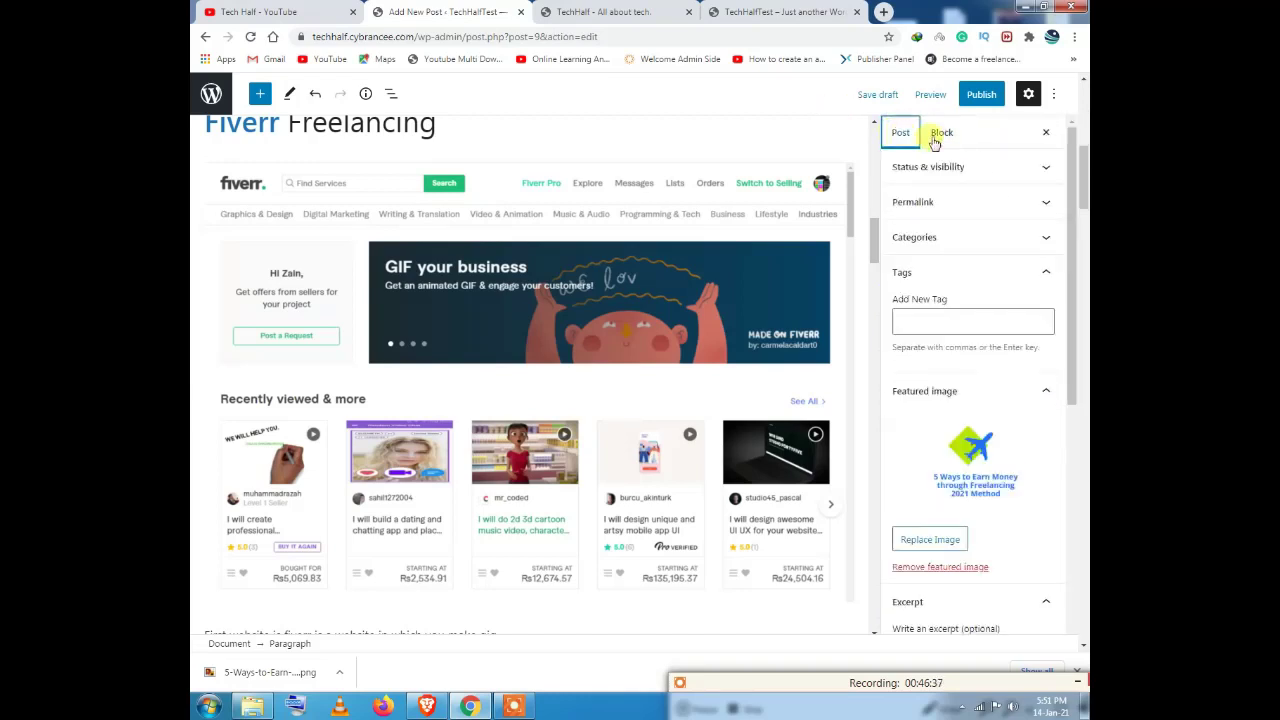
pyautogui.click(990, 95)
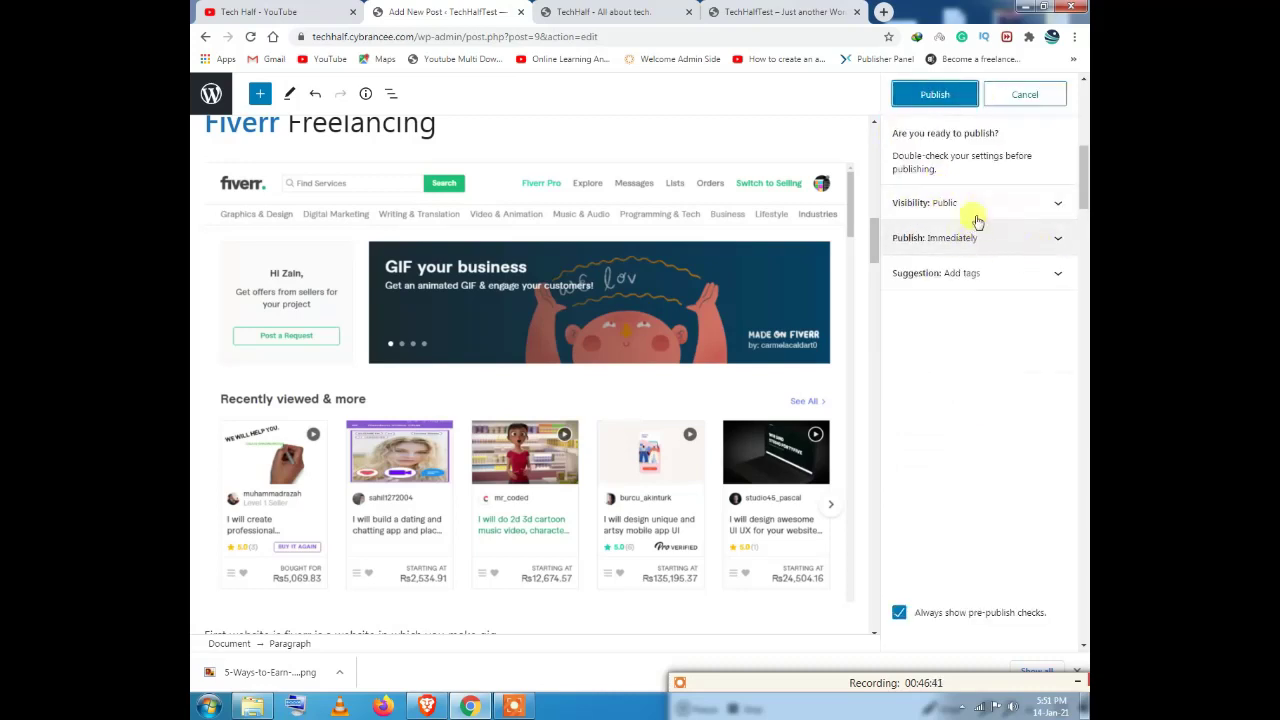
pyautogui.press('Return')
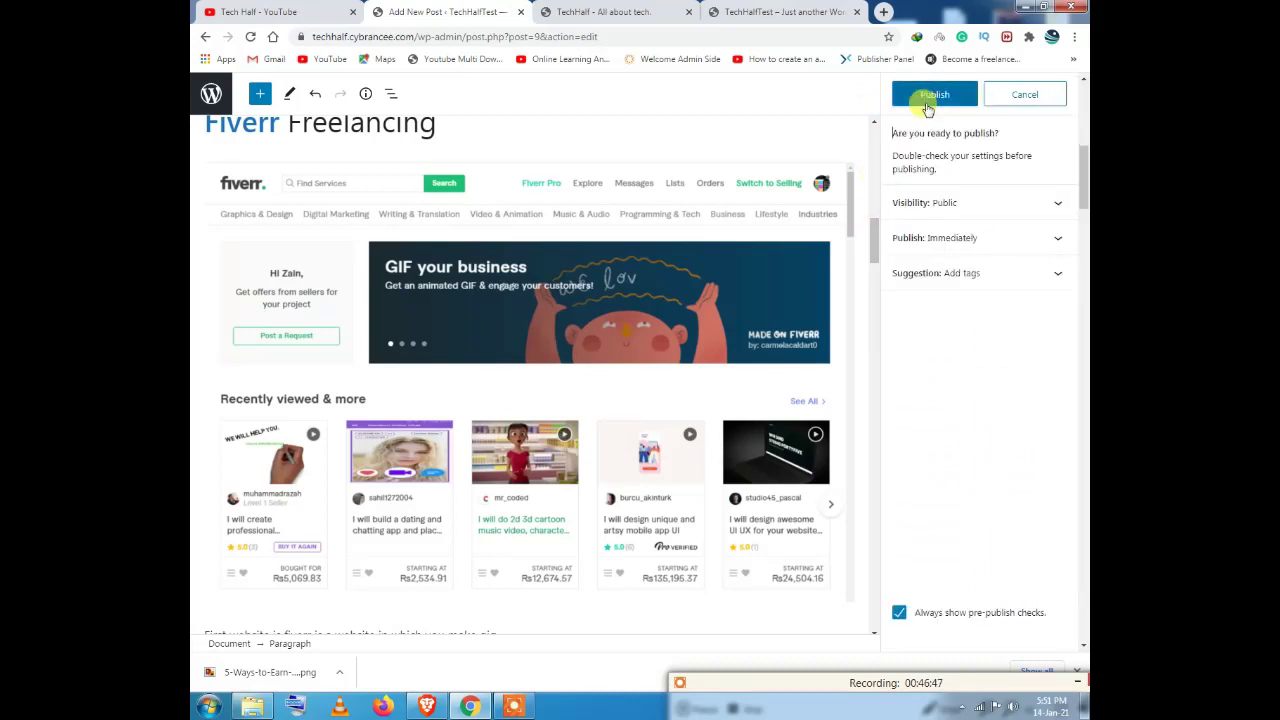
pyautogui.click(1000, 205)
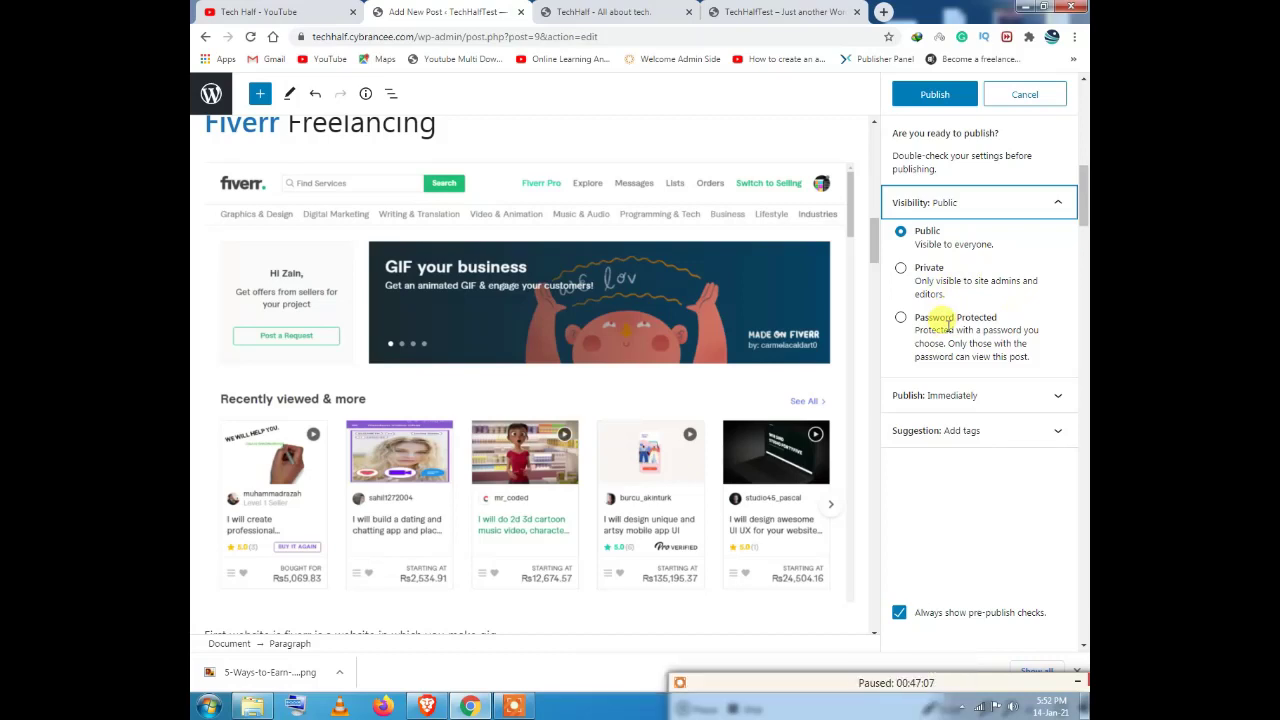
pyautogui.click(975, 397)
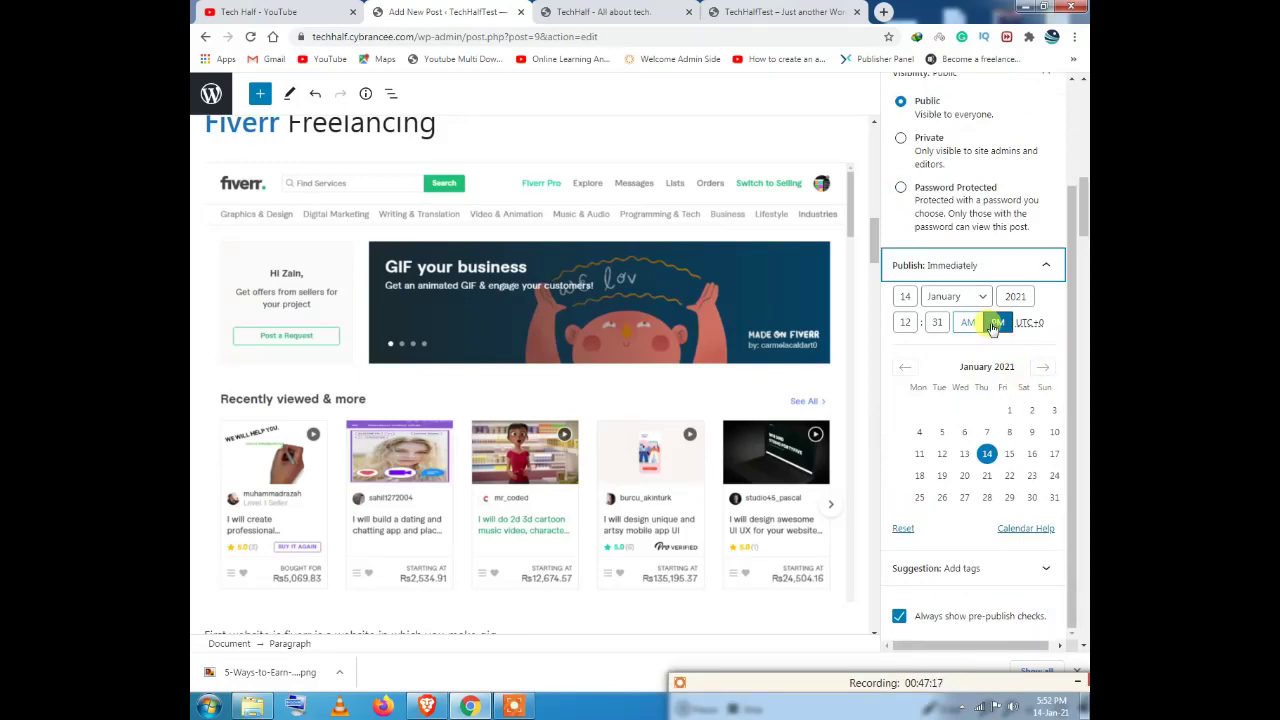
pyautogui.click(912, 266)
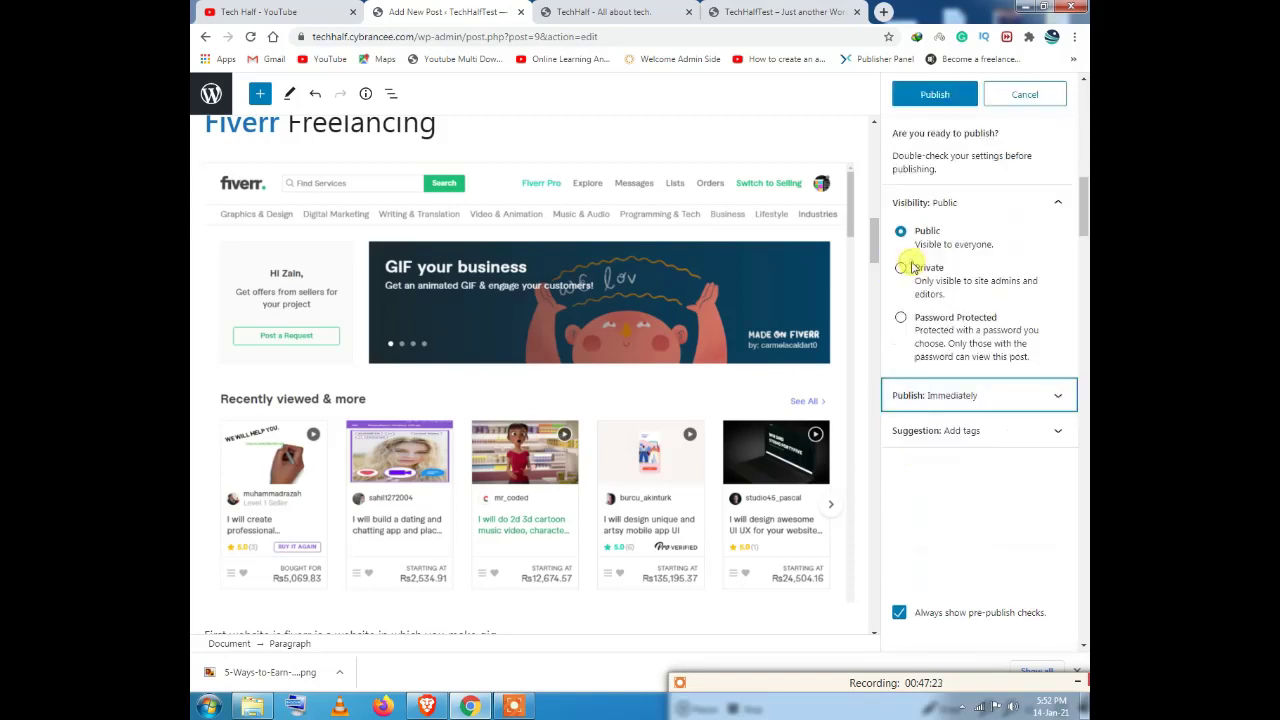
# Step: Expand the pre-publish suggestion for adding tags, read its explanation and make the empty new tag field ready for entry
pyautogui.click(1008, 431)
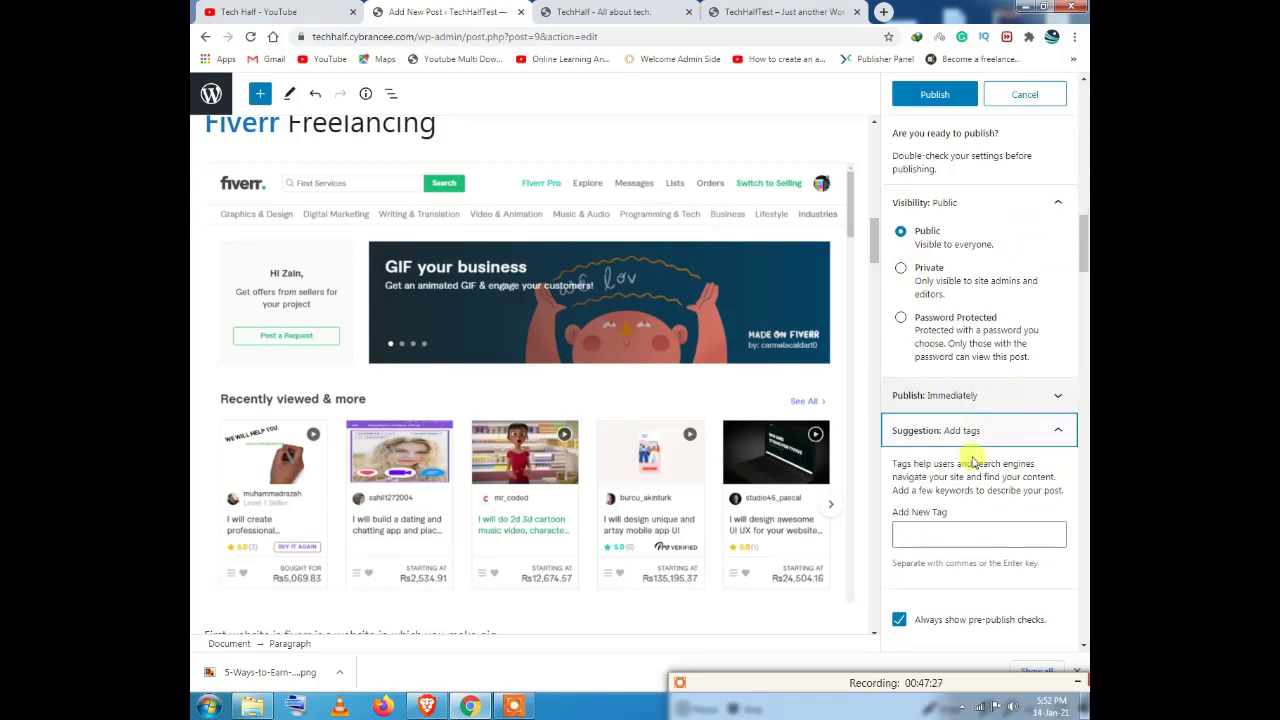
pyautogui.click(986, 544)
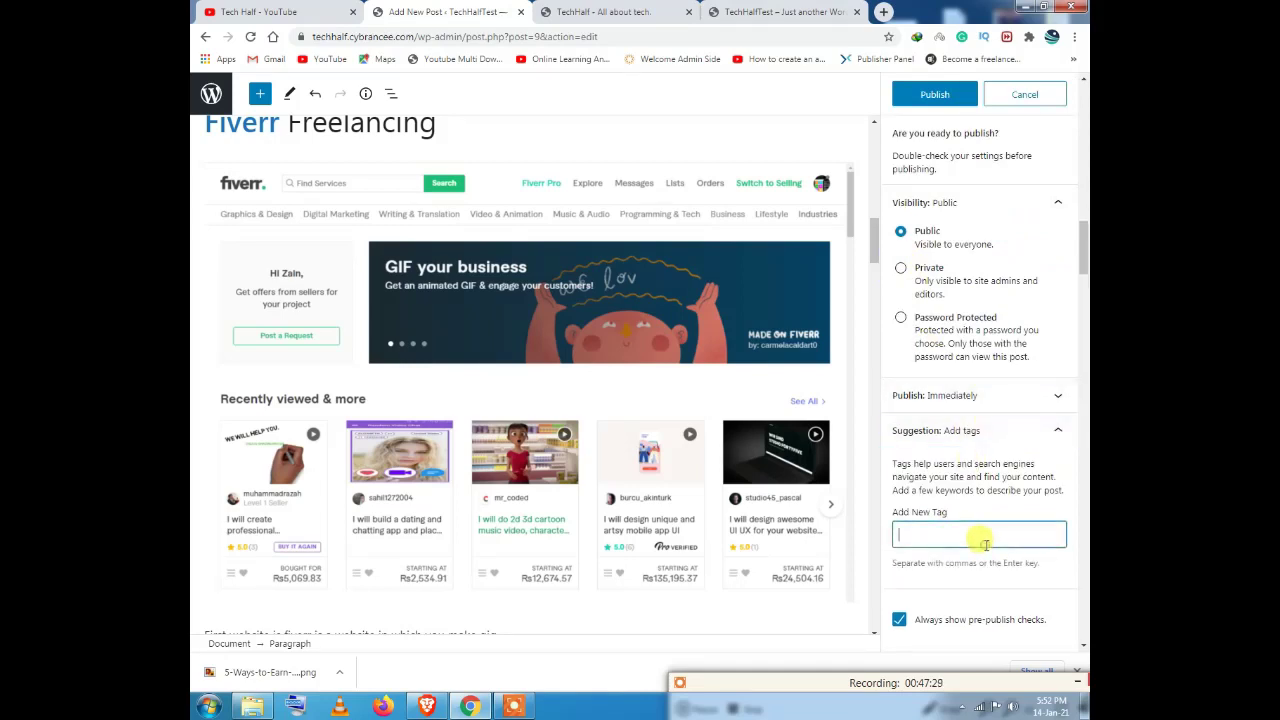
pyautogui.moveTo(894, 463); pyautogui.dragTo(1057, 485)
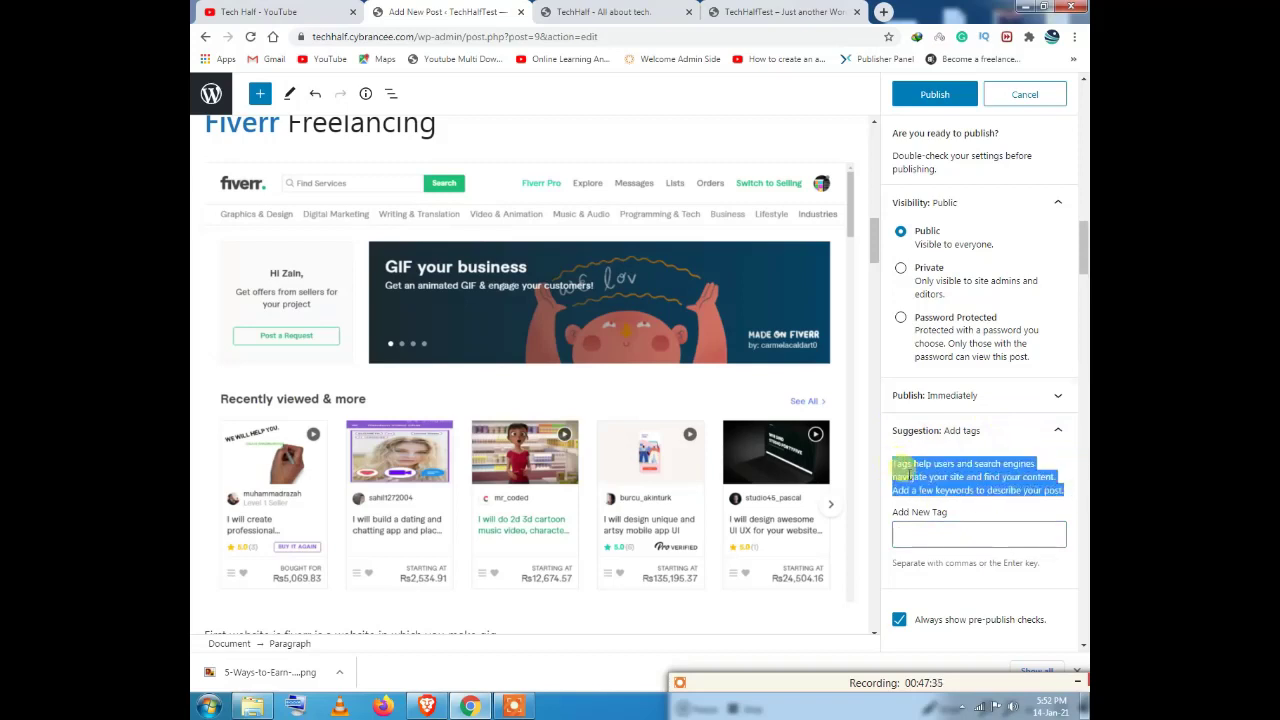
pyautogui.click(912, 480)
pyautogui.click(918, 531)
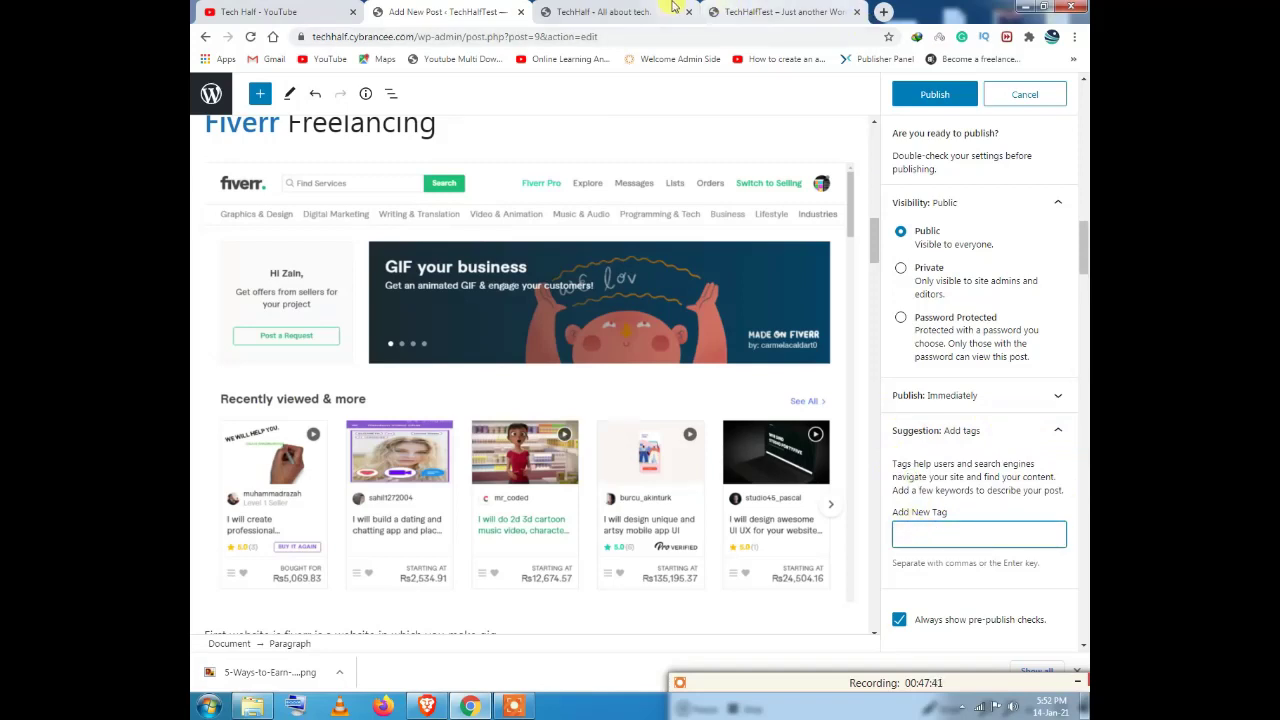
# Step: Open keyword.io in a new browser tab and place that tab directly after the draft post's tab
pyautogui.click(640, 12)
pyautogui.click(880, 12)
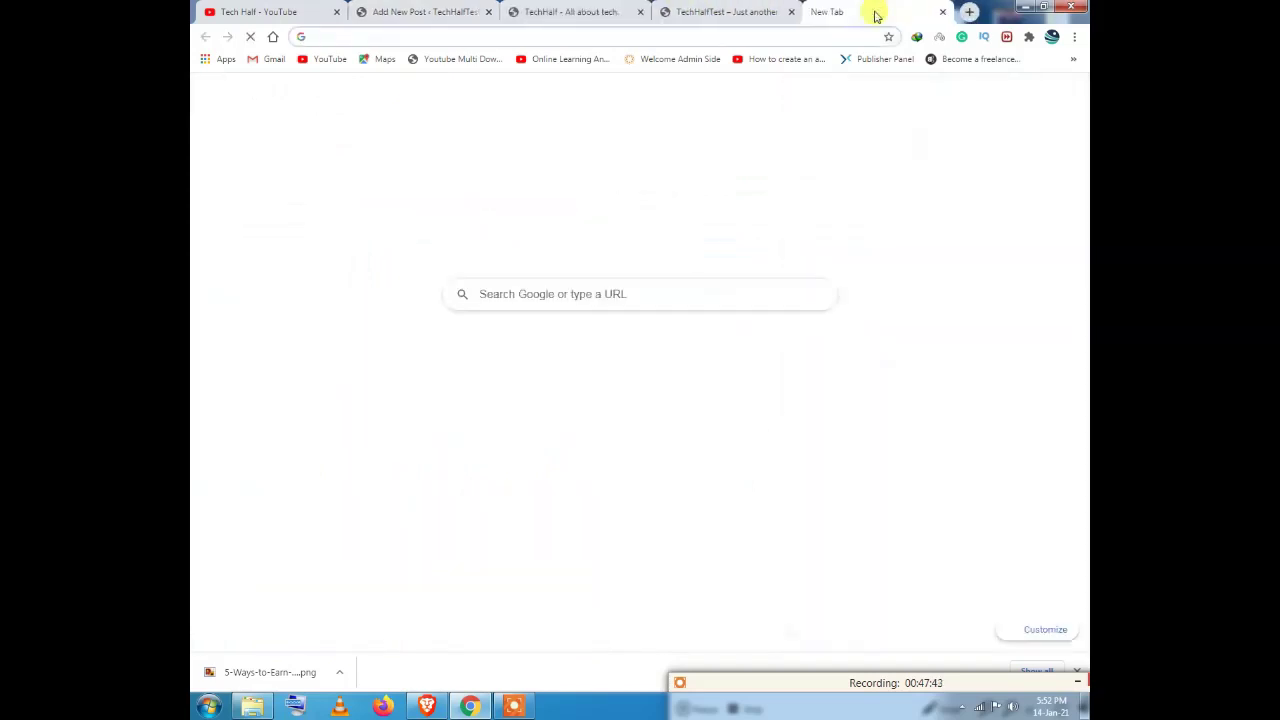
pyautogui.write('k')
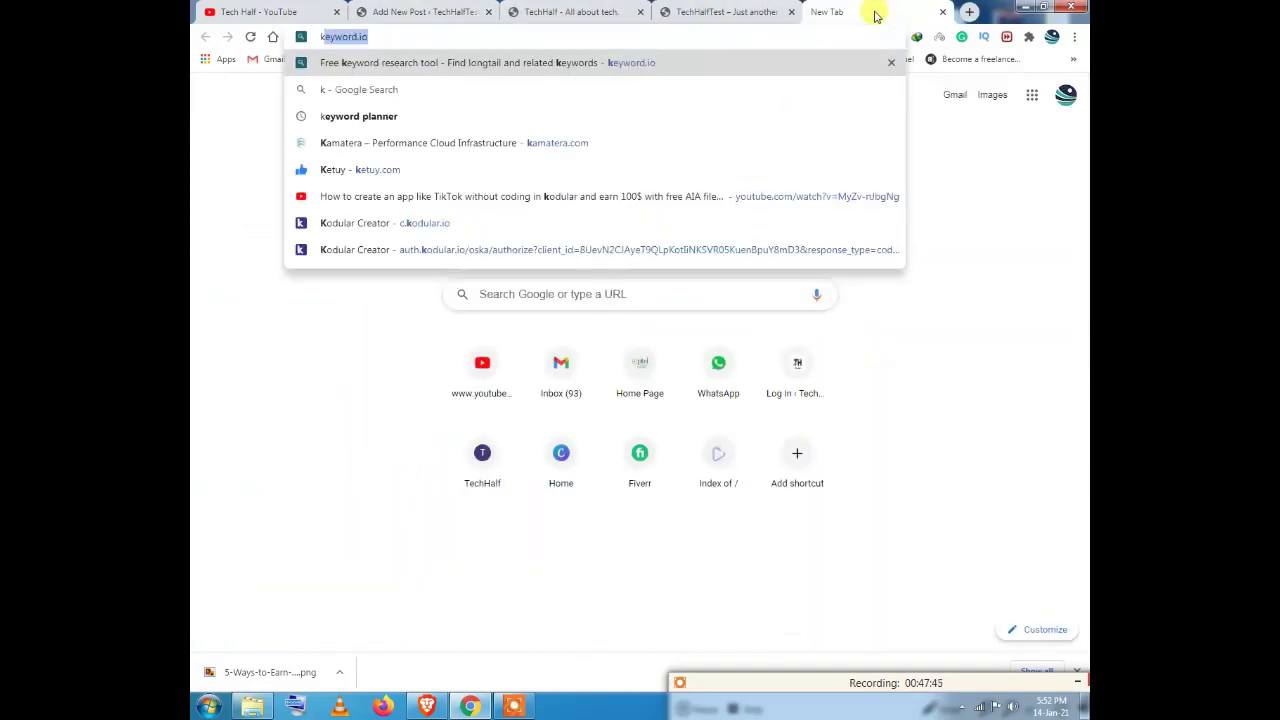
pyautogui.press('Return')
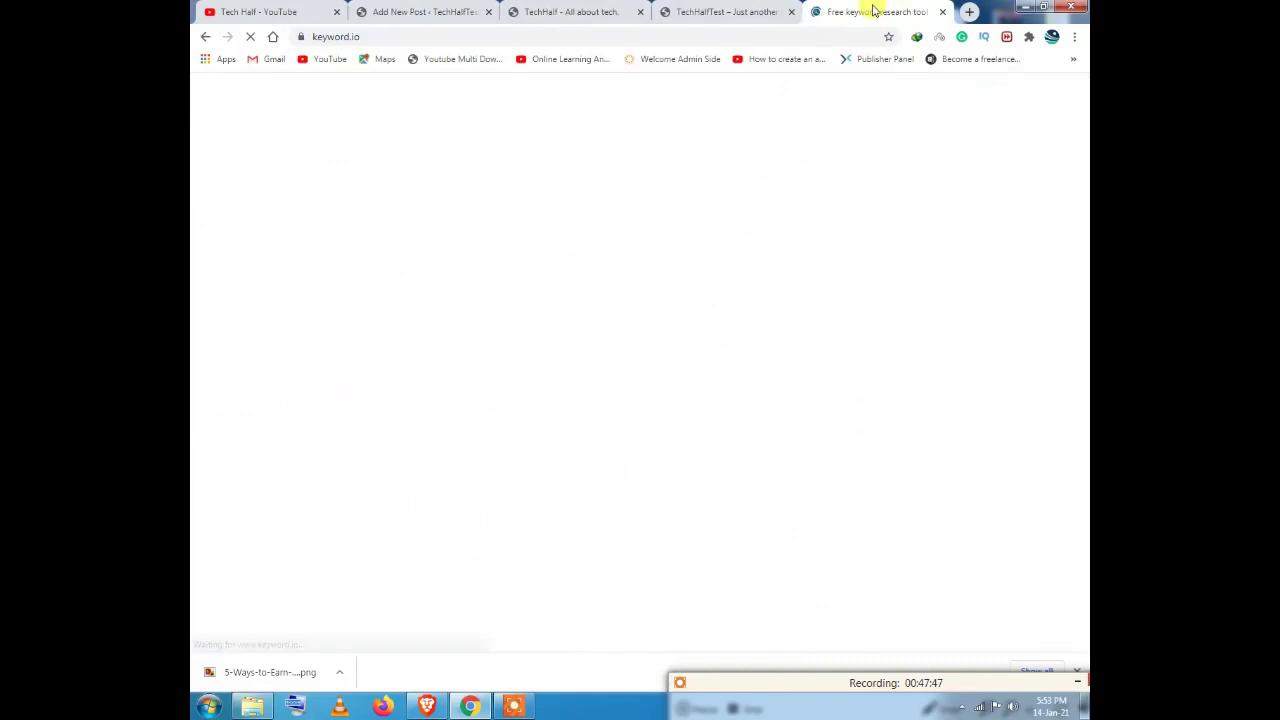
pyautogui.moveTo(843, 9); pyautogui.dragTo(575, 7)
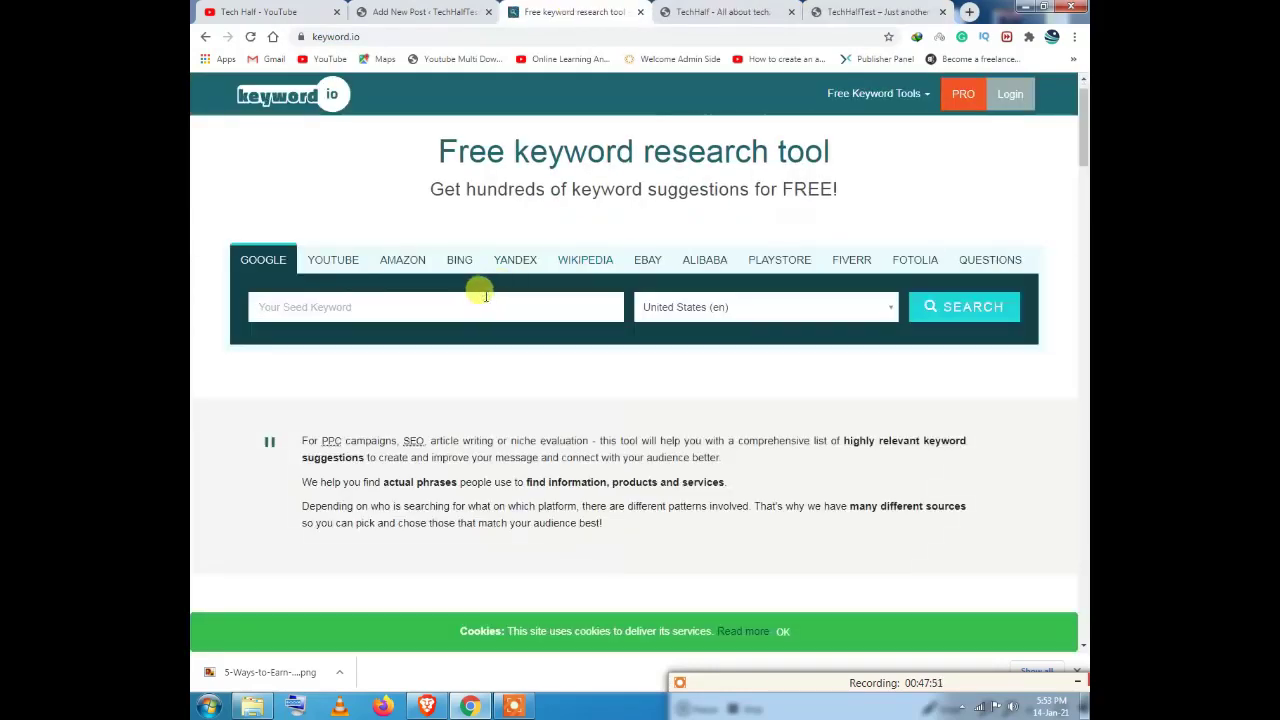
# Step: Search Google keyword suggestions for "earn money" with the United States (en) audience and continue without signing in
pyautogui.click(491, 294)
pyautogui.write('earn money')
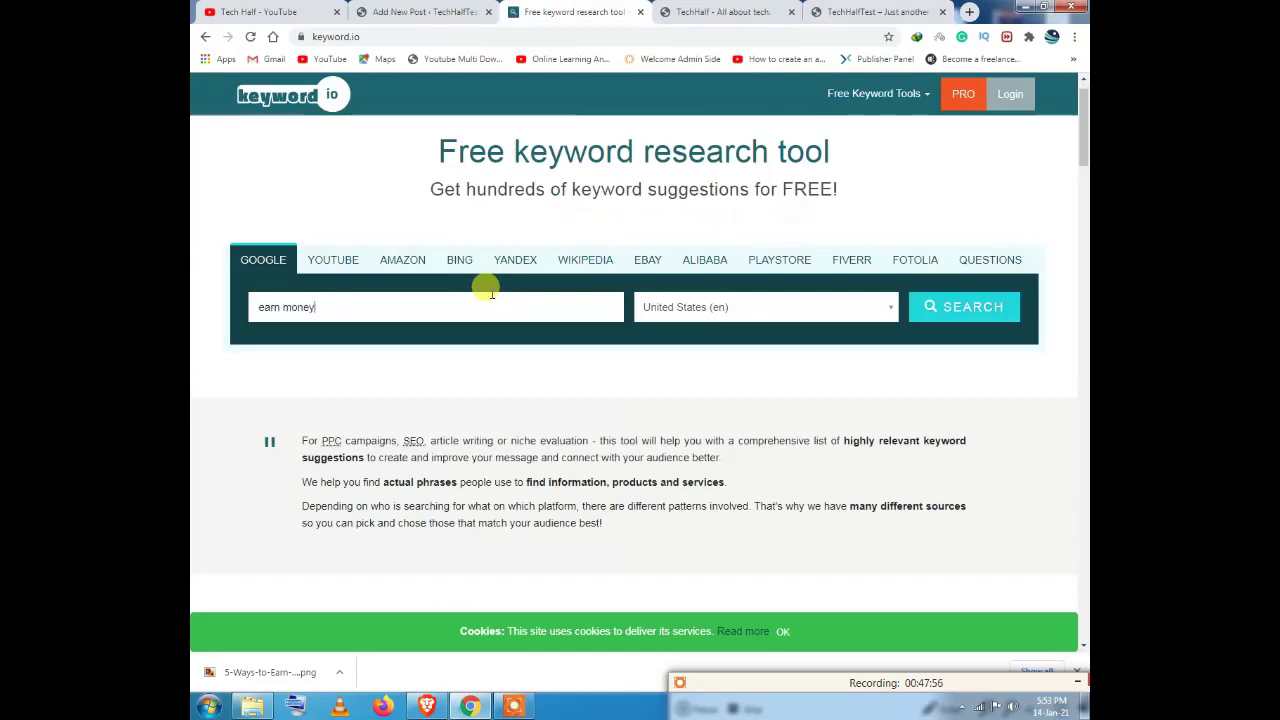
pyautogui.press('Return')
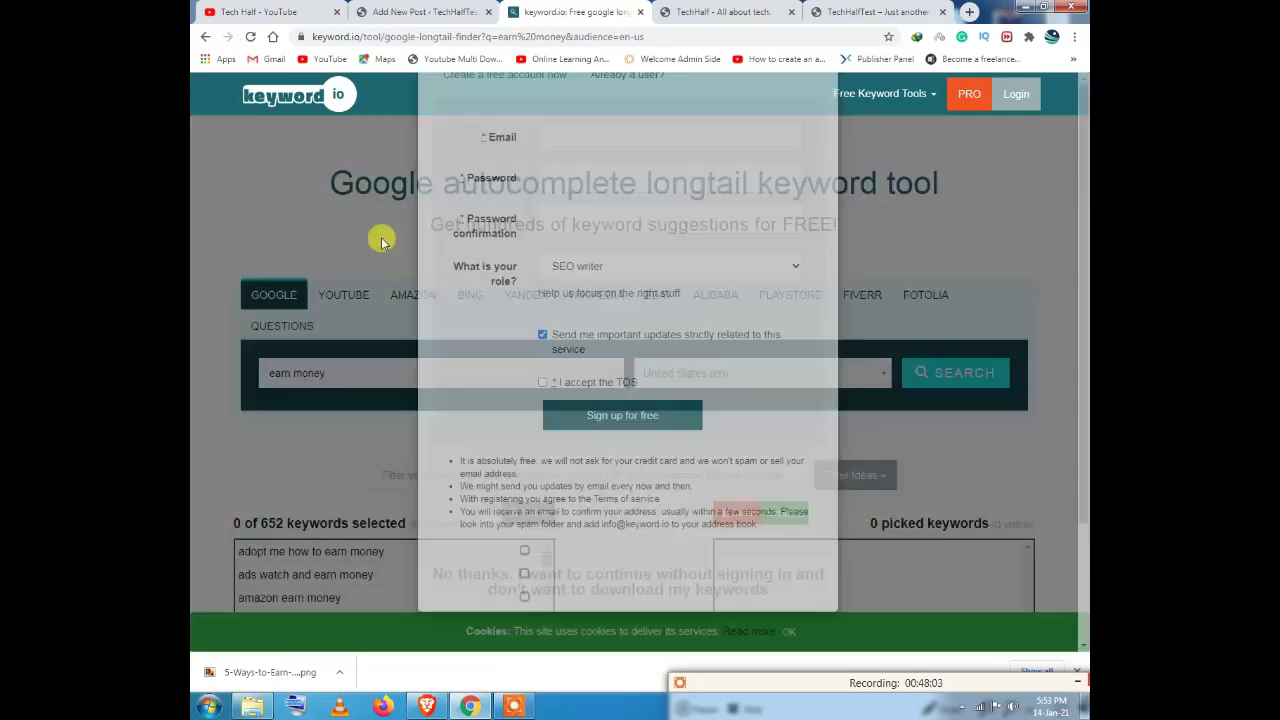
pyautogui.scroll(-1, 570, 400)
pyautogui.scroll(-2, 600, 460)
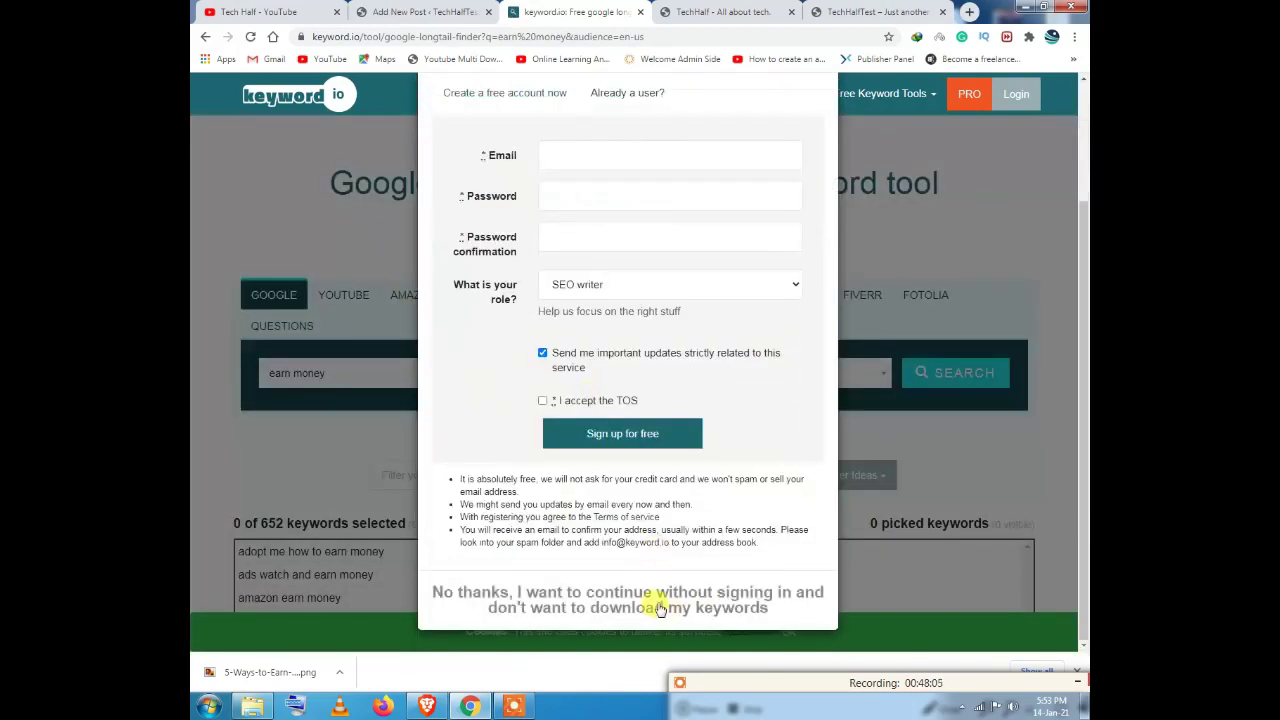
pyautogui.click(657, 603)
# Step: Copy the suggested keywords from "best way to earn money" through "can i earn money from instagram" in the results list
pyautogui.scroll(-2, 635, 440)
pyautogui.scroll(-2, 630, 440)
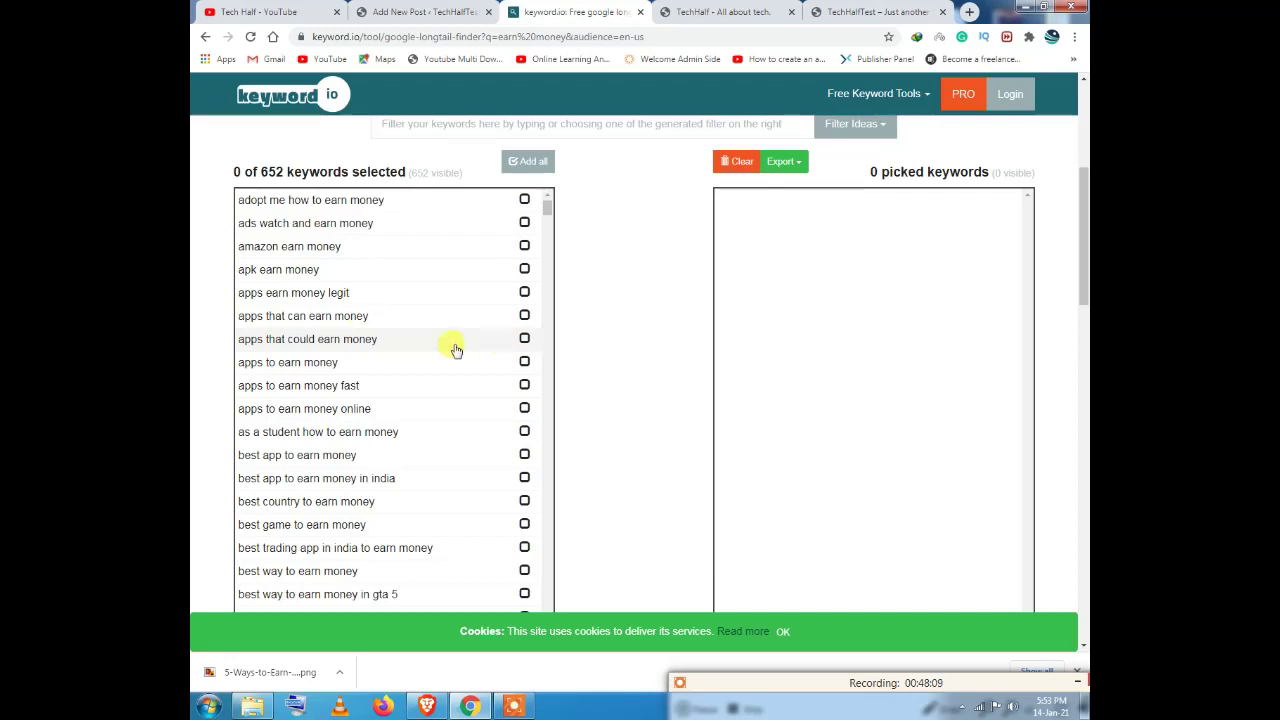
pyautogui.scroll(-3, 330, 250)
pyautogui.scroll(3, 333, 330)
pyautogui.scroll(1, 330, 366)
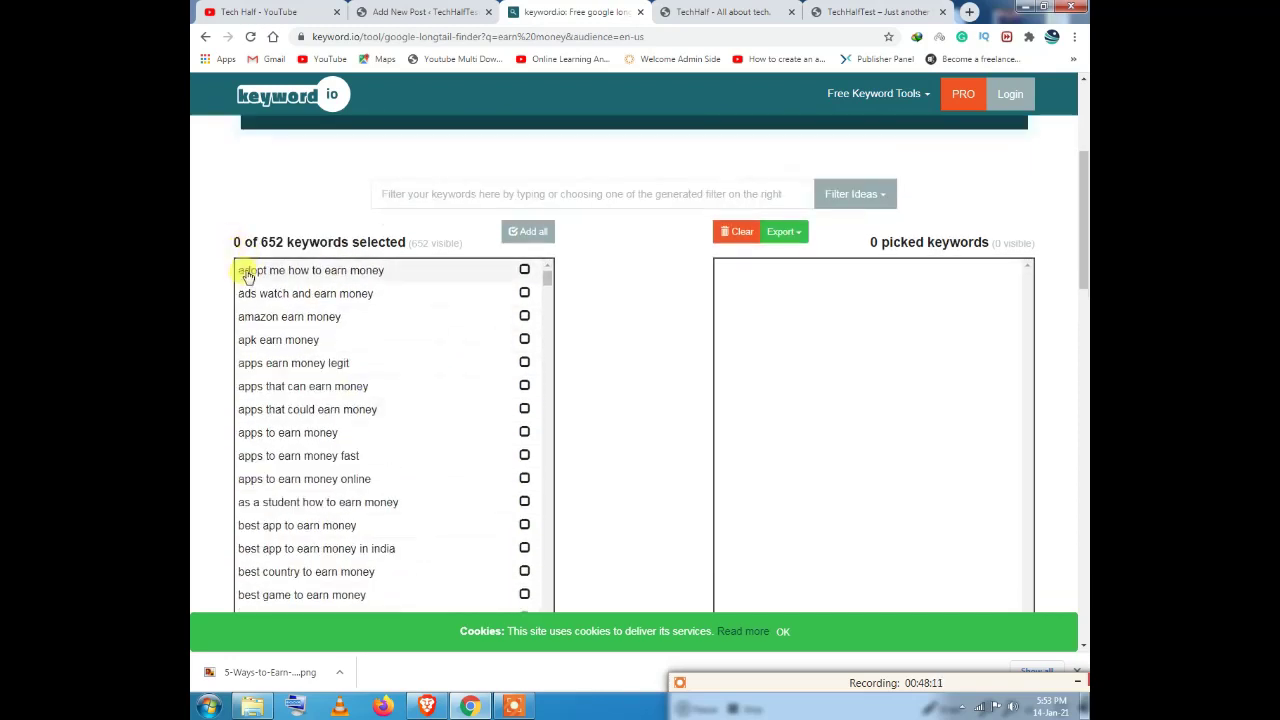
pyautogui.scroll(-2, 290, 290)
pyautogui.scroll(1, 300, 310)
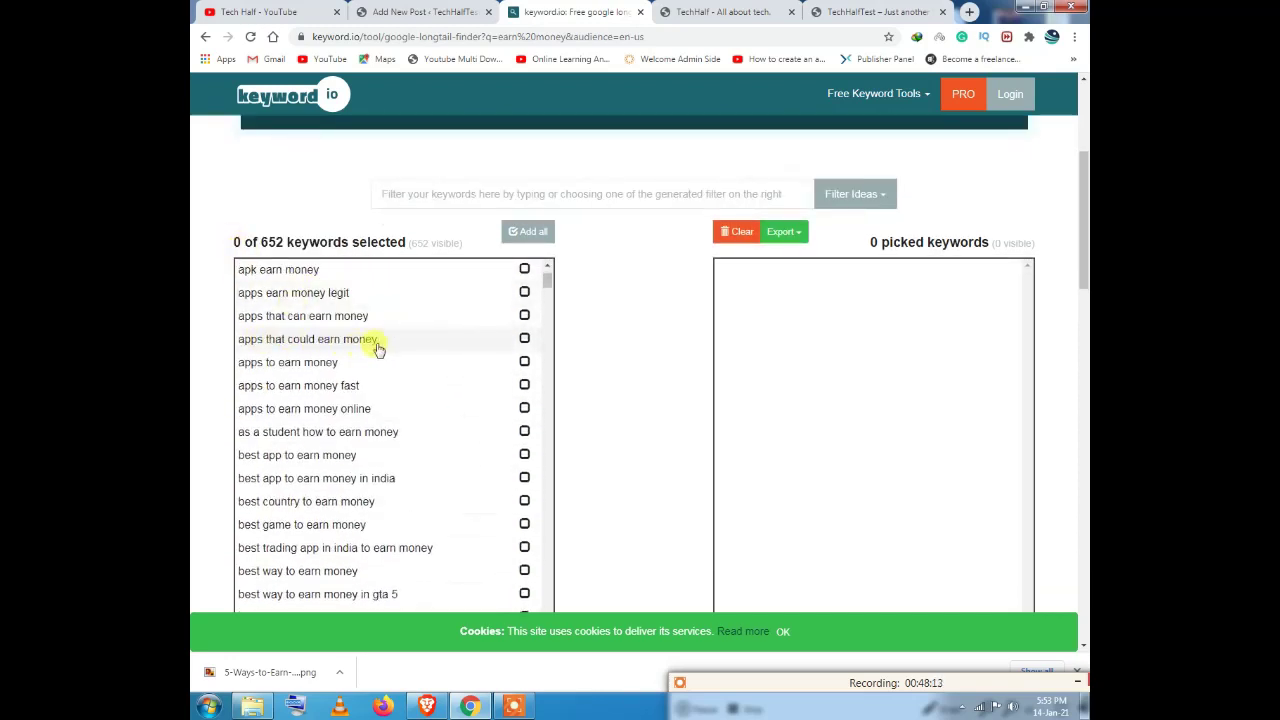
pyautogui.scroll(-3, 375, 338)
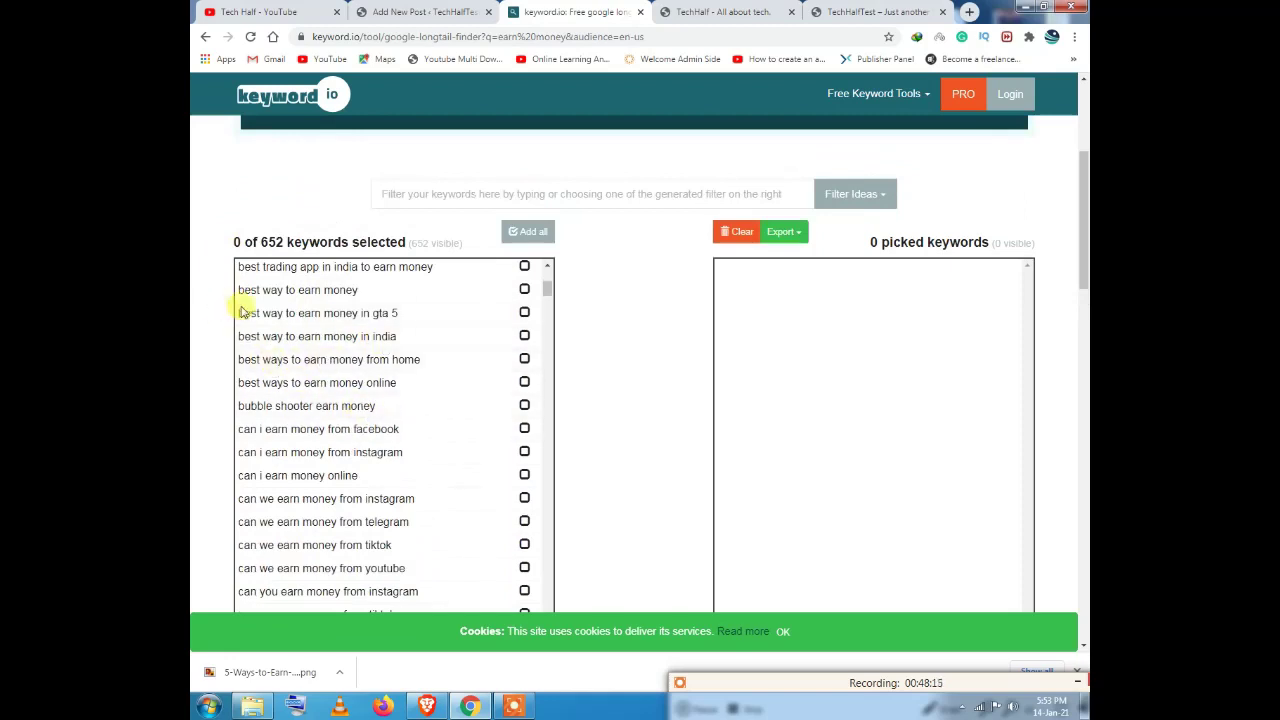
pyautogui.moveTo(239, 289); pyautogui.dragTo(405, 455)
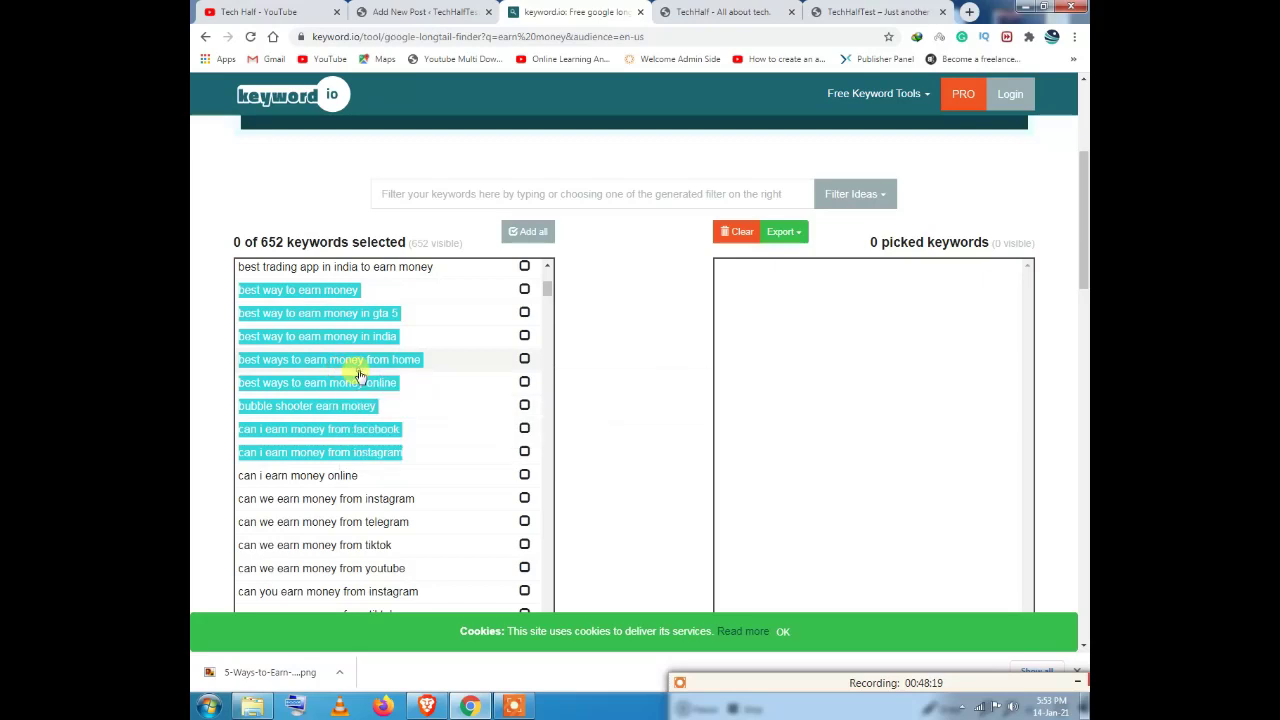
pyautogui.rightClick(332, 330)
pyautogui.click(350, 338)
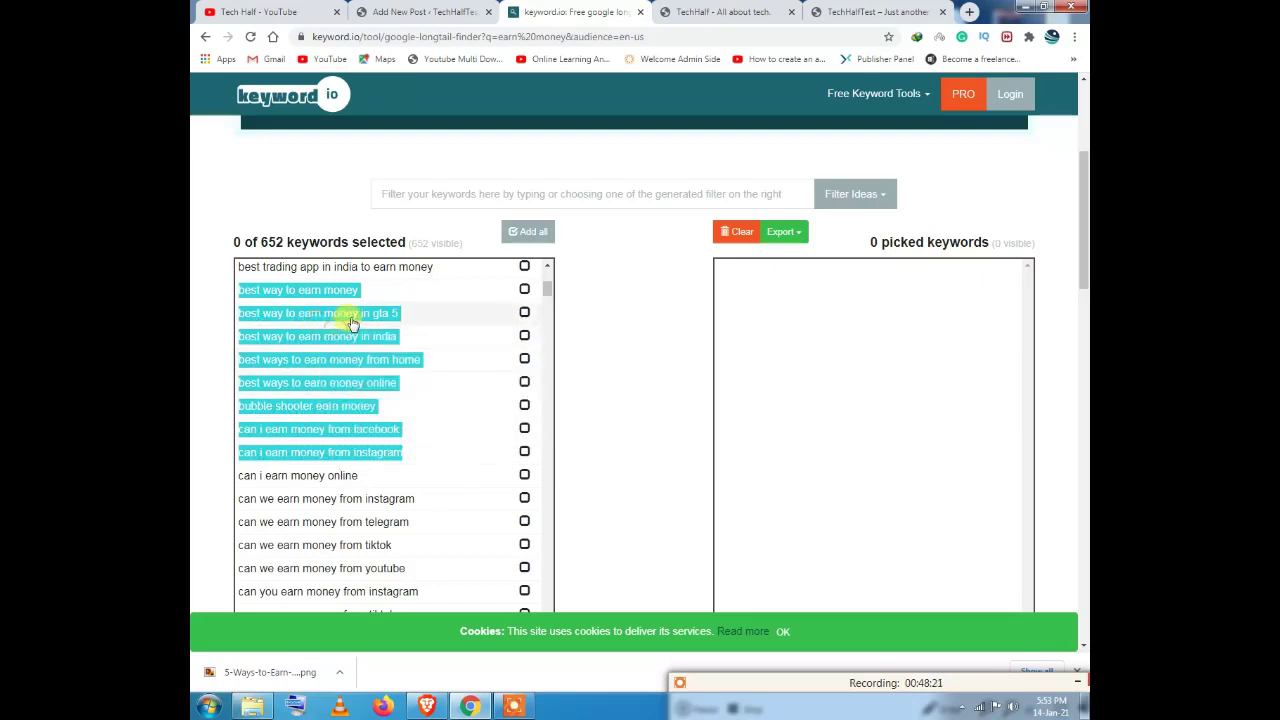
# Step: Look at the Tech Half channel's playlists on YouTube and return to the draft post
pyautogui.click(201, 8)
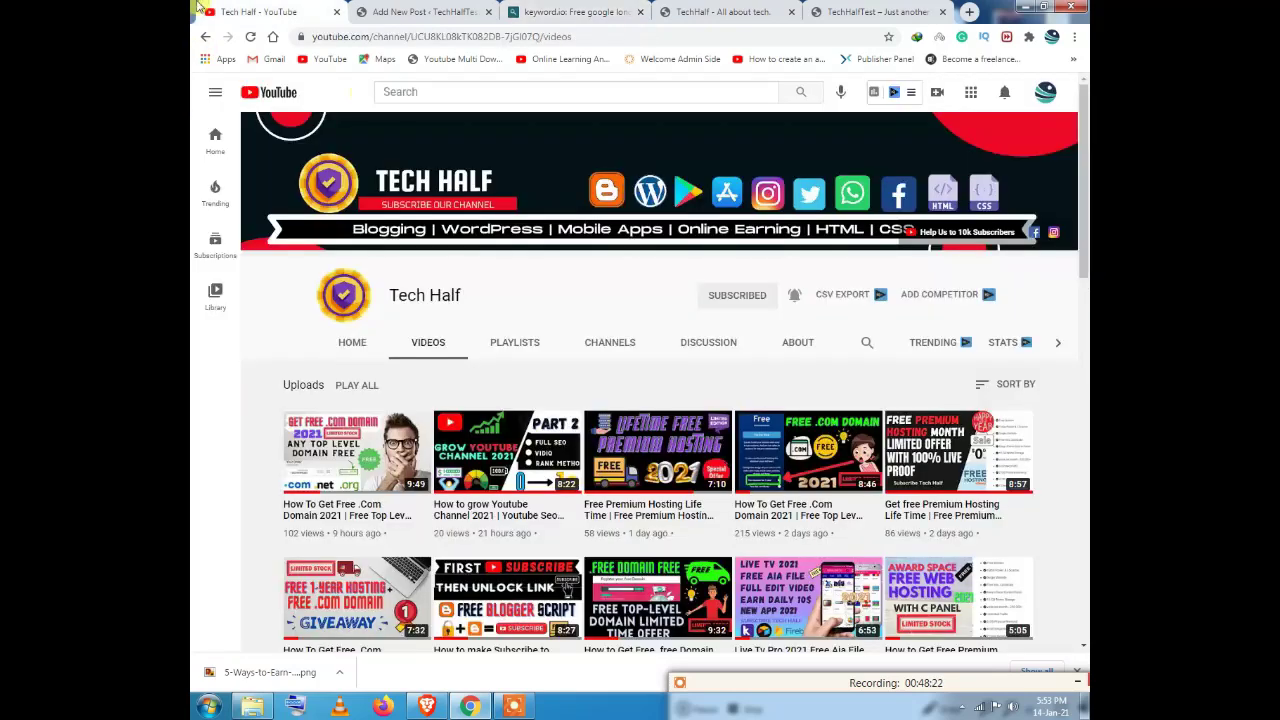
pyautogui.click(530, 347)
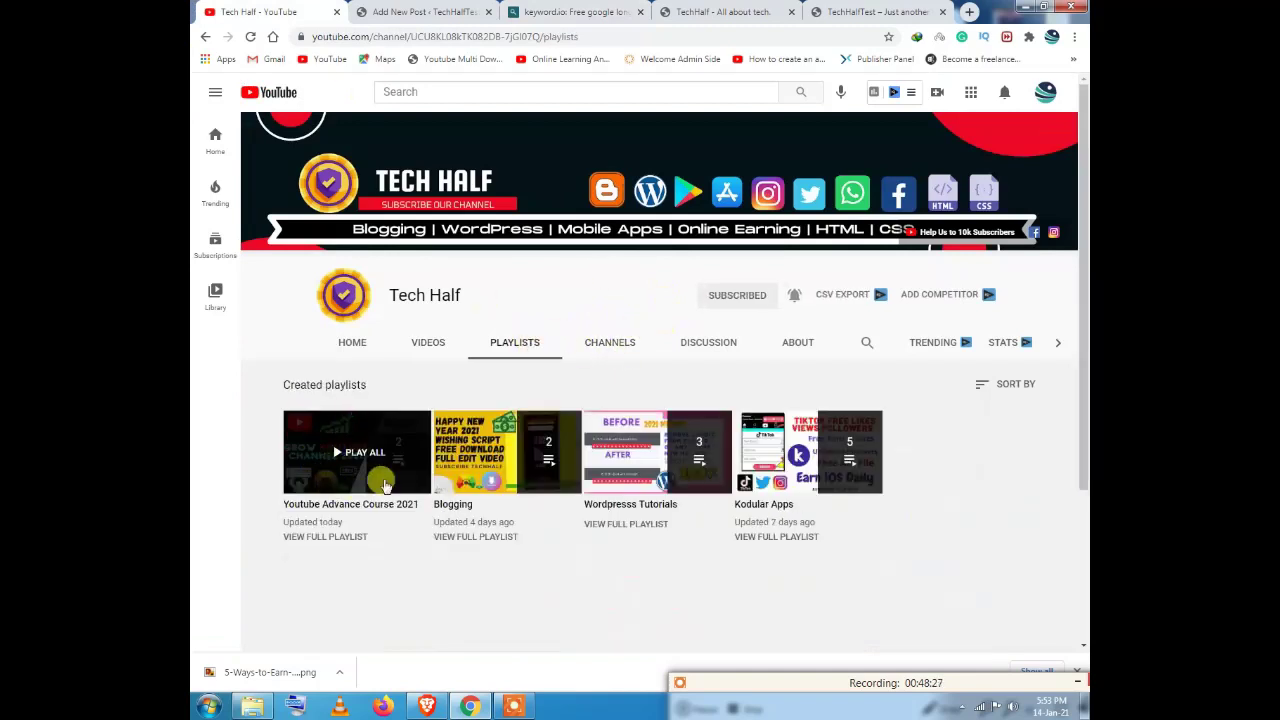
pyautogui.click(425, 11)
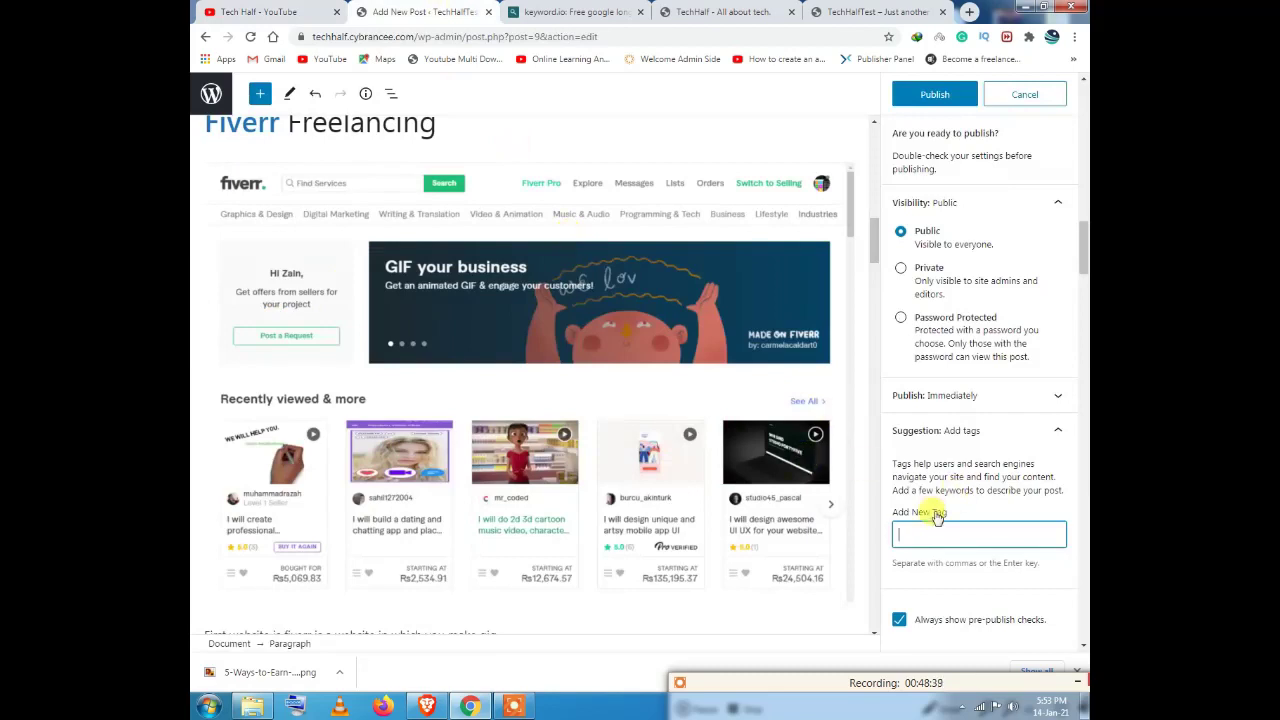
# Step: Paste the copied keywords as the draft's tags, including "can i earn money from instagram" as the last tag
pyautogui.click(921, 535)
pyautogui.rightClick(921, 535)
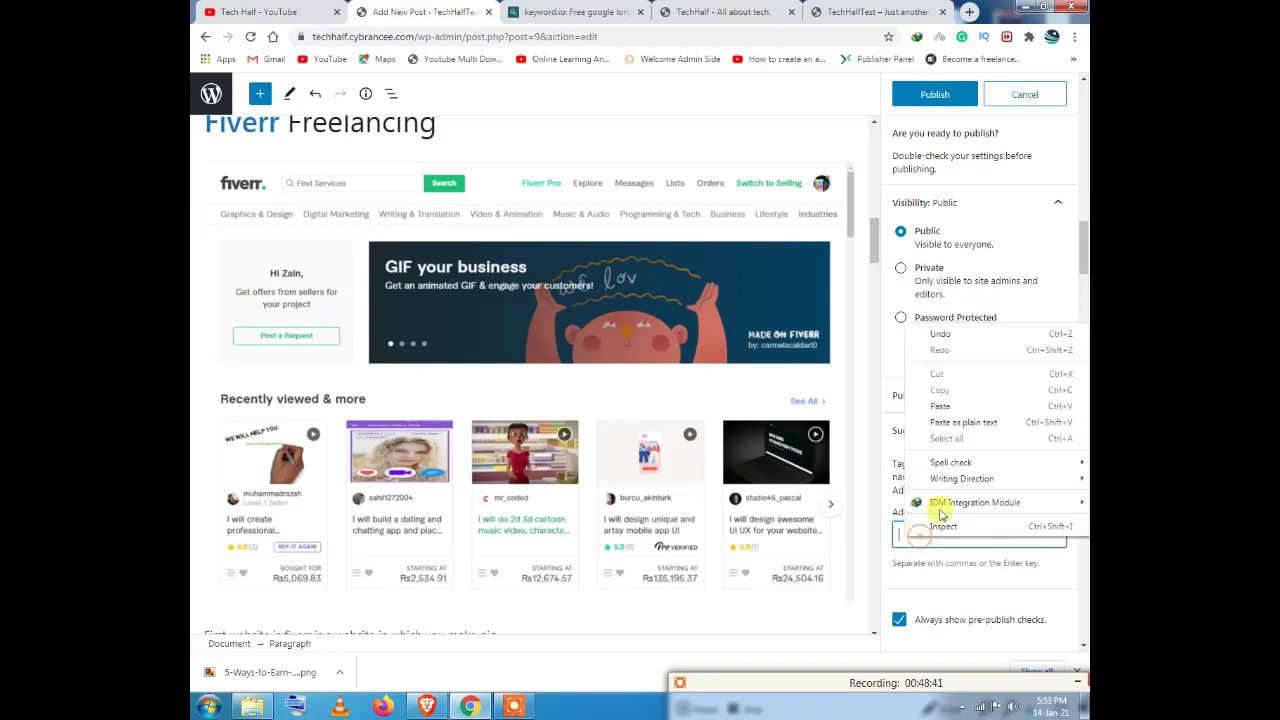
pyautogui.click(963, 397)
pyautogui.scroll(-1, 1005, 520)
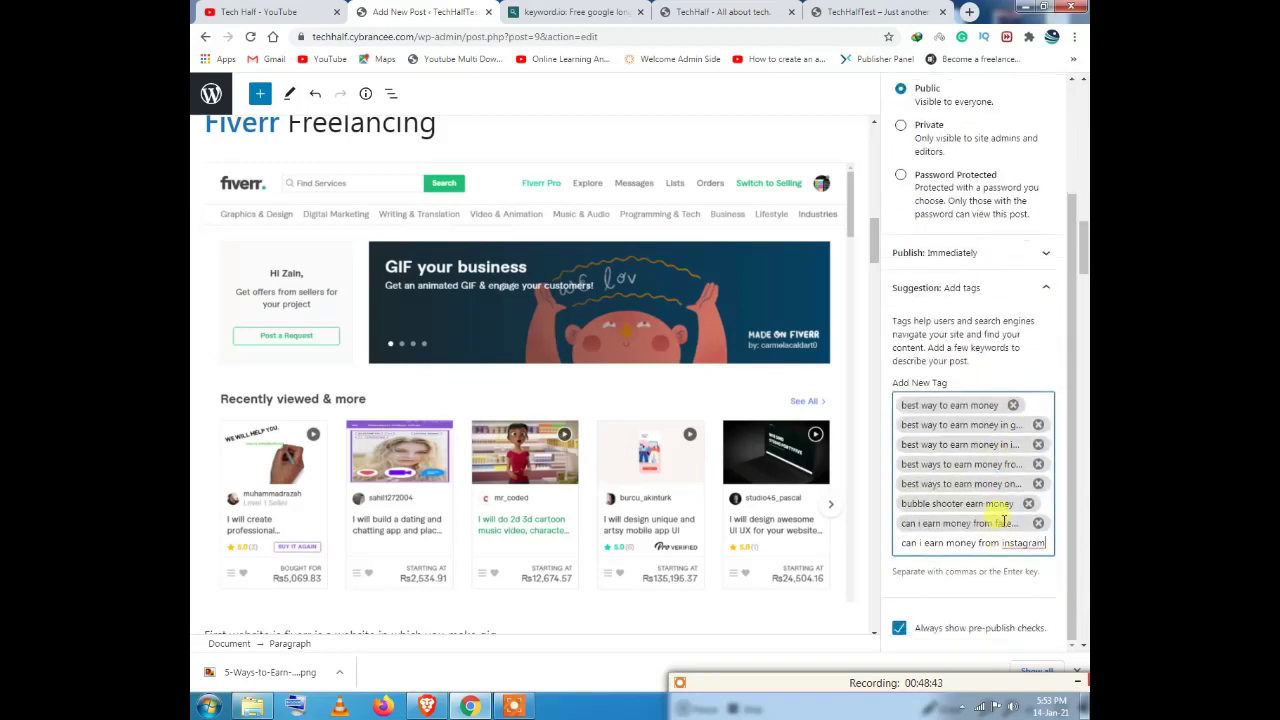
pyautogui.press('Return')
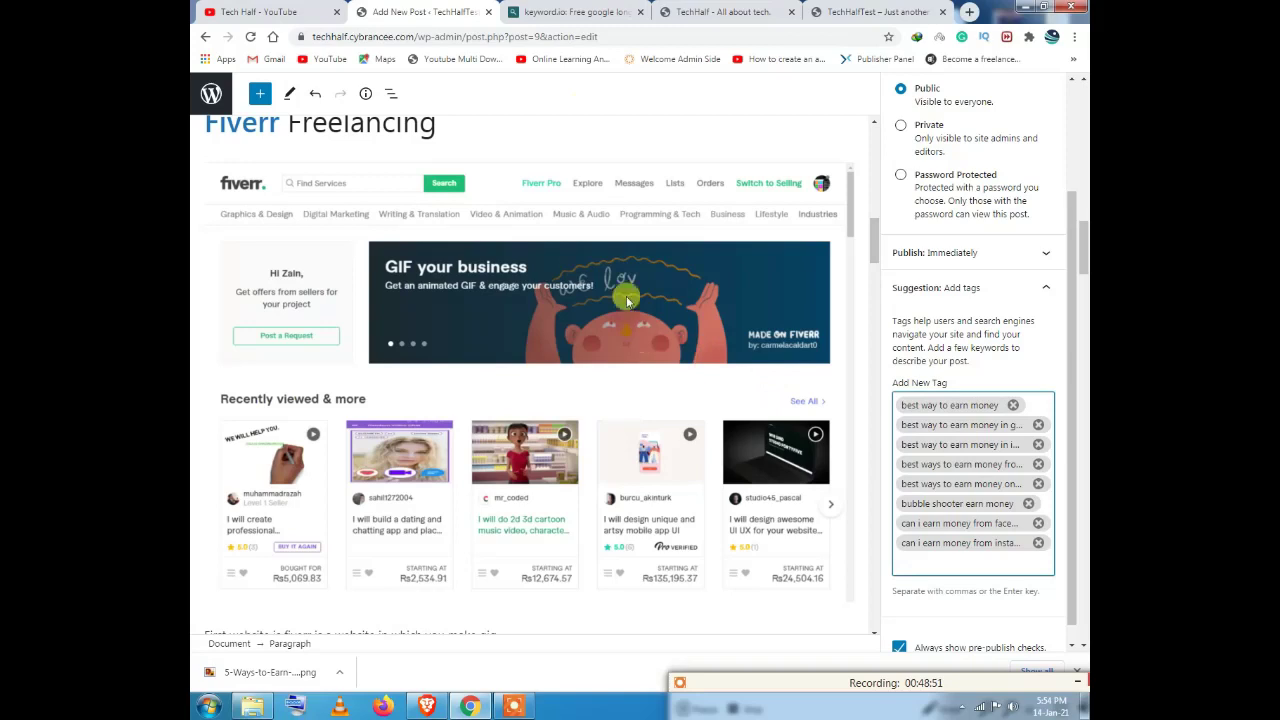
# Step: Go back to keyword.io and highlight the line "Get hundreds of keyword suggestions for FREE!" under the page title
pyautogui.click(526, 10)
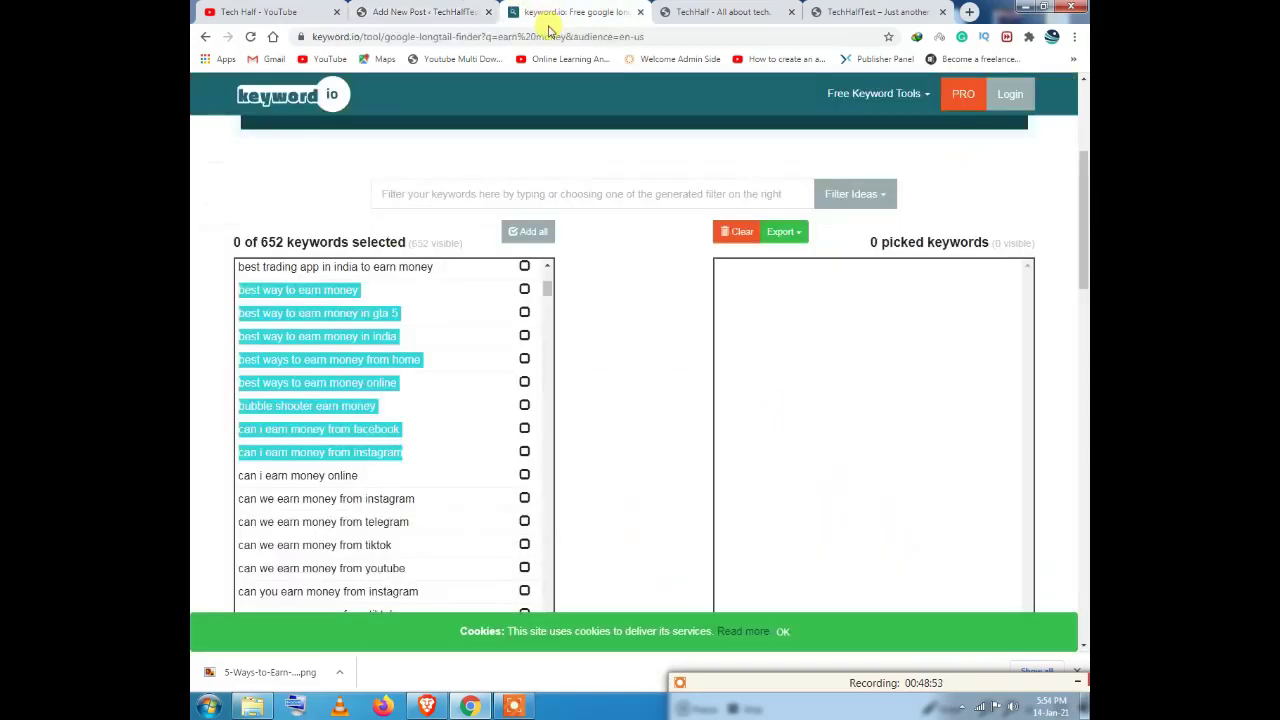
pyautogui.scroll(3, 634, 250)
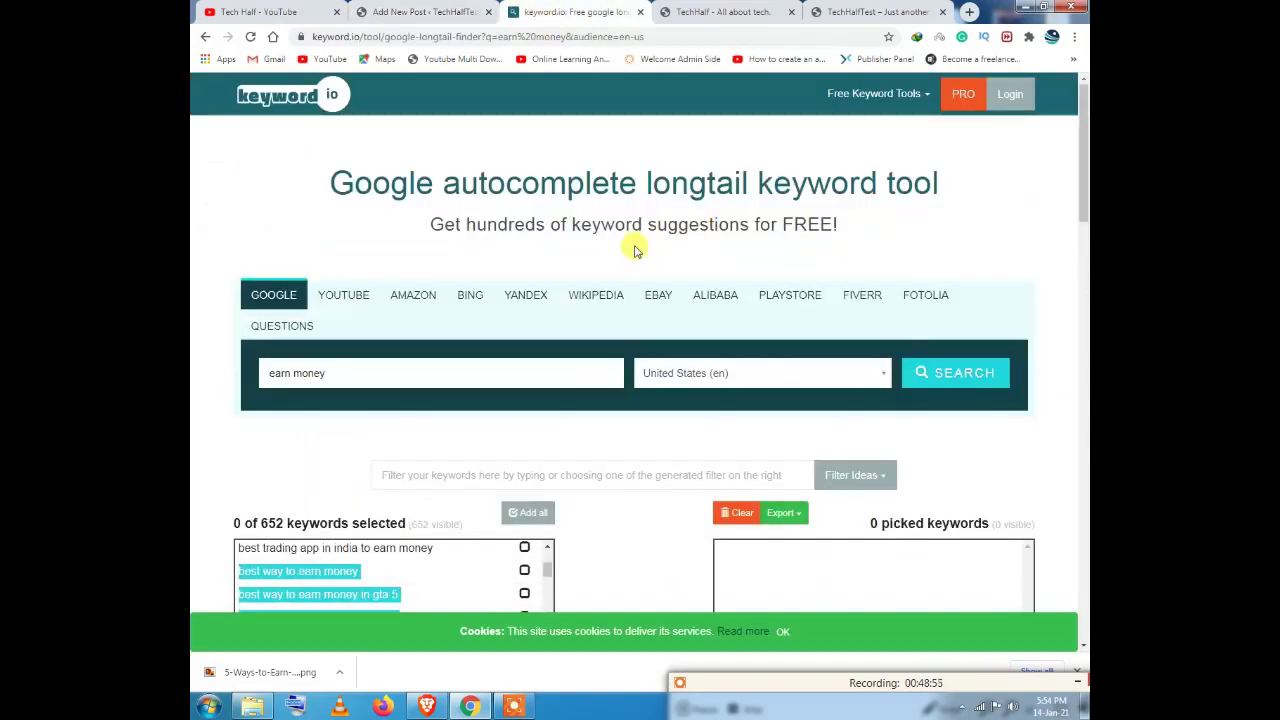
pyautogui.moveTo(433, 224); pyautogui.dragTo(866, 255)
pyautogui.click(818, 228)
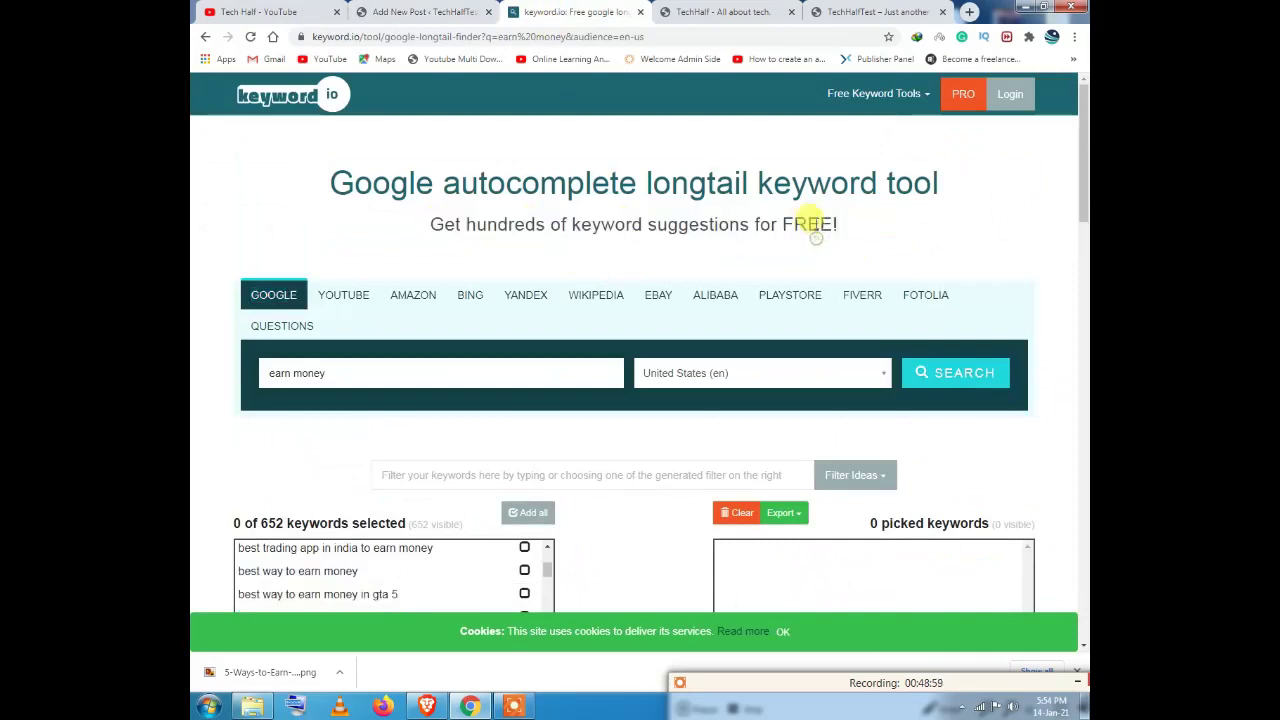
pyautogui.doubleClick(811, 220)
pyautogui.tripleClick(811, 218)
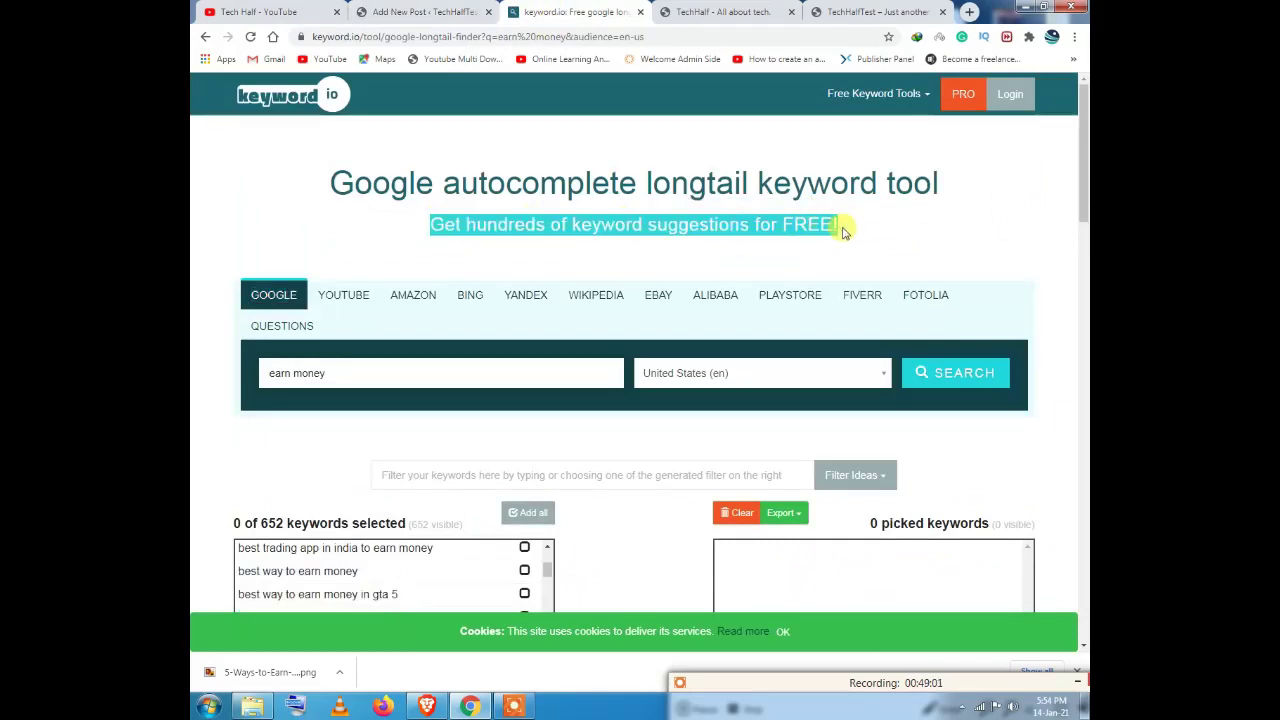
pyautogui.moveTo(843, 228)
pyautogui.mouseDown()
pyautogui.moveTo(393, 228)
pyautogui.moveTo(843, 229)
pyautogui.mouseUp()
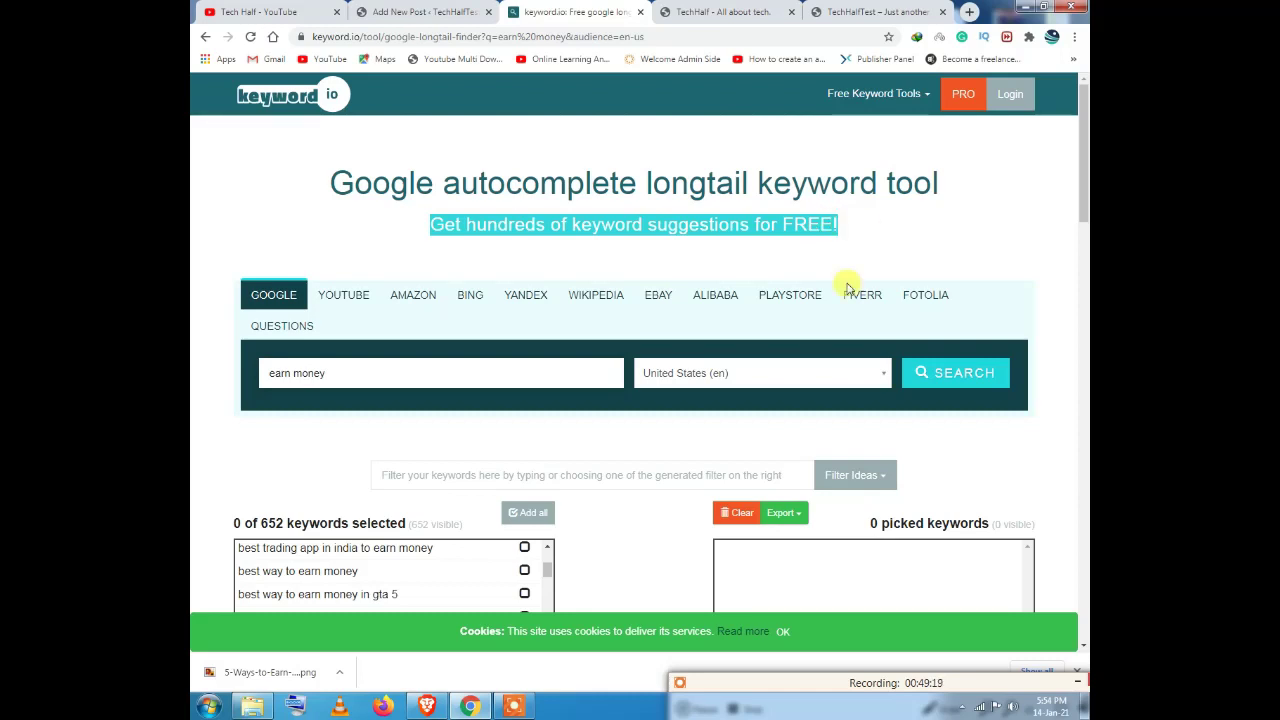
# Step: Highlight the "earn money" search term used for the keyword suggestions
pyautogui.scroll(-2, 449, 326)
pyautogui.moveTo(372, 231); pyautogui.dragTo(268, 229)
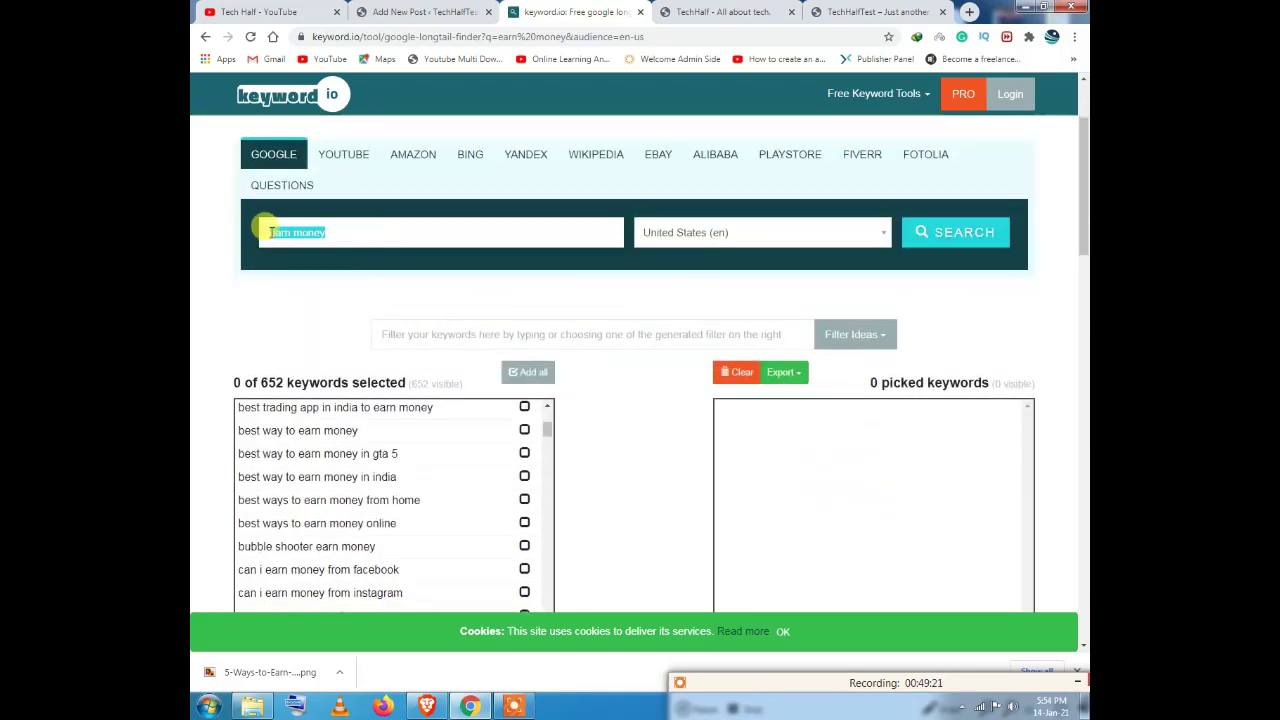
pyautogui.click(275, 230)
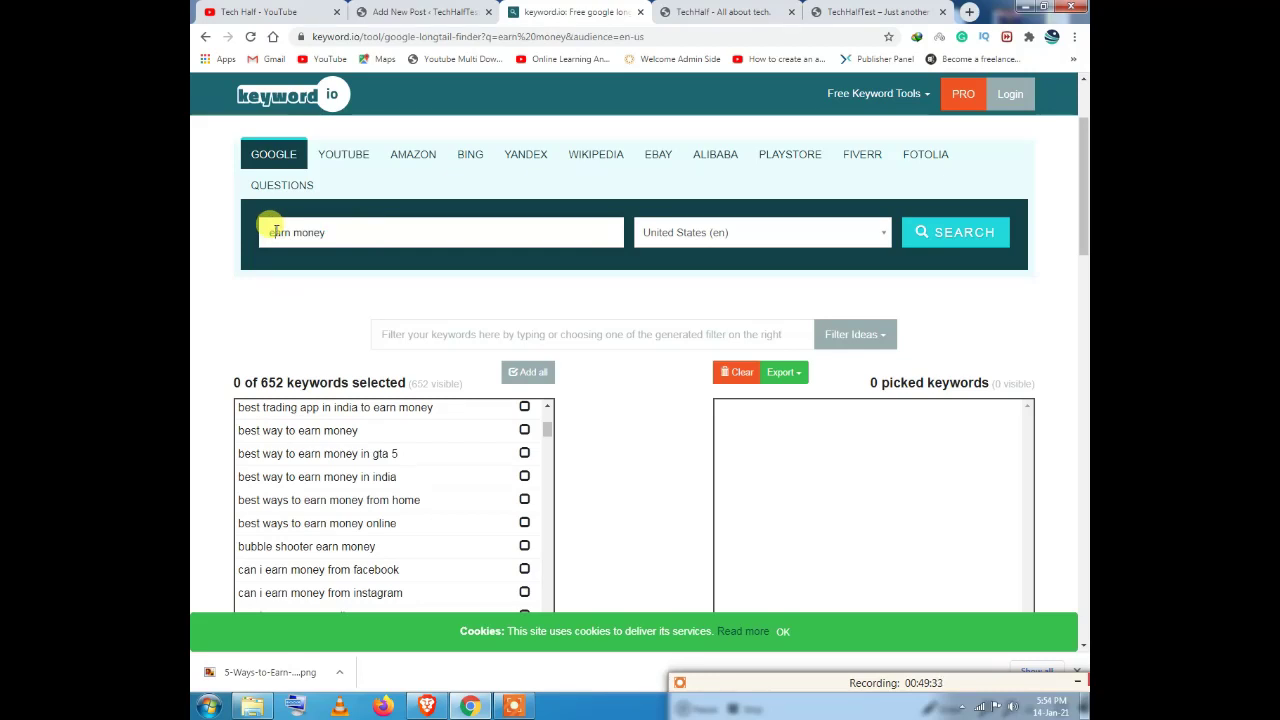
# Step: Return to the draft post, review its content and publish it immediately with public visibility
pyautogui.click(389, 11)
pyautogui.scroll(12, 719, 389)
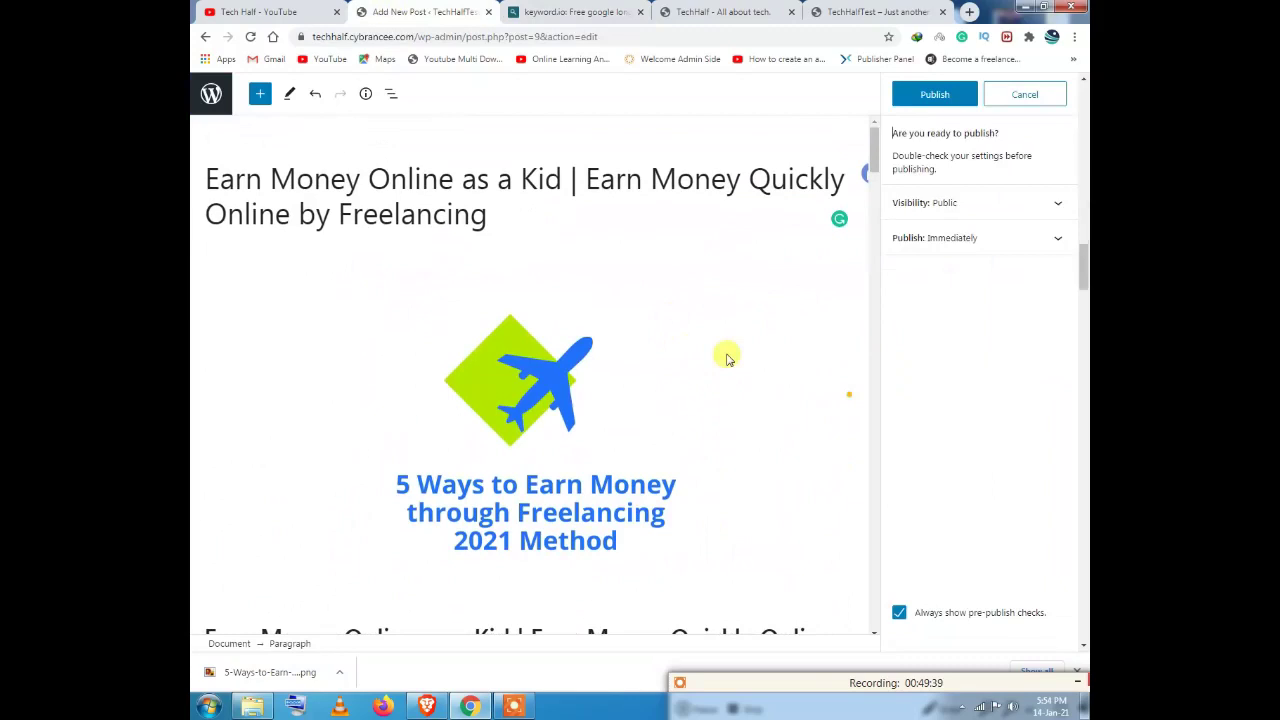
pyautogui.scroll(-15, 760, 390)
pyautogui.scroll(-20, 769, 416)
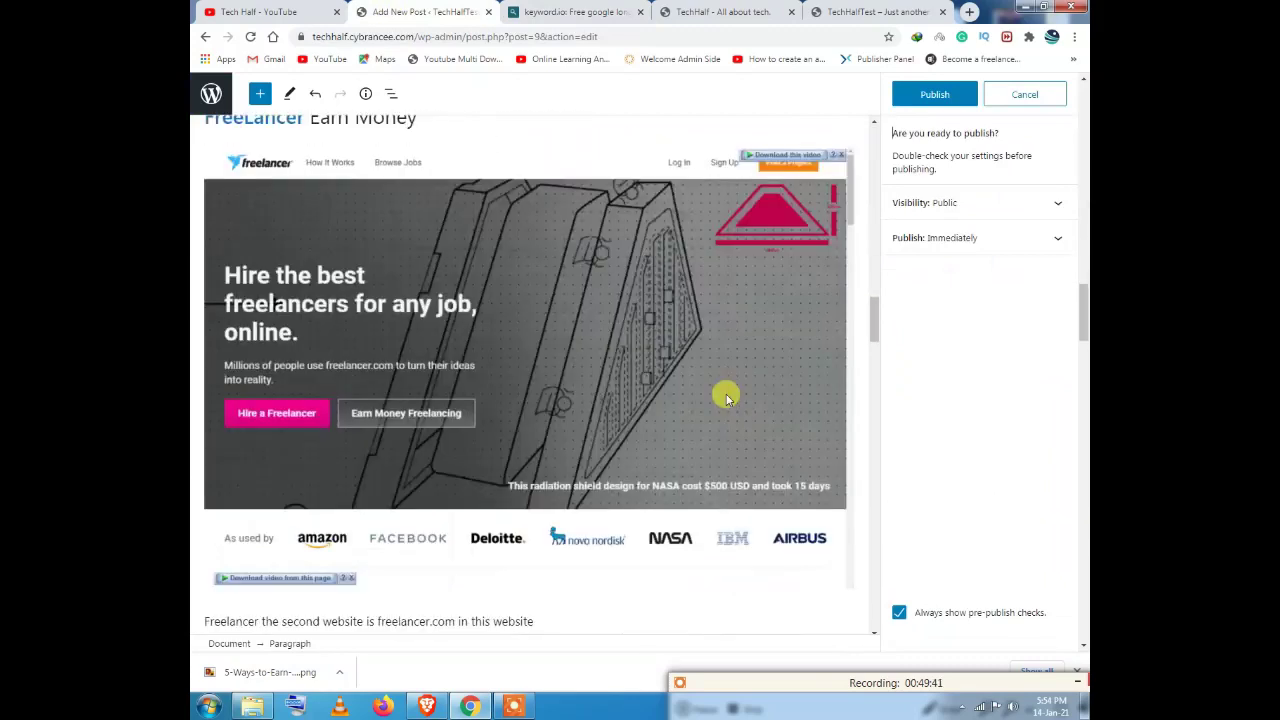
pyautogui.scroll(-4, 716, 415)
pyautogui.scroll(12, 737, 409)
pyautogui.click(935, 95)
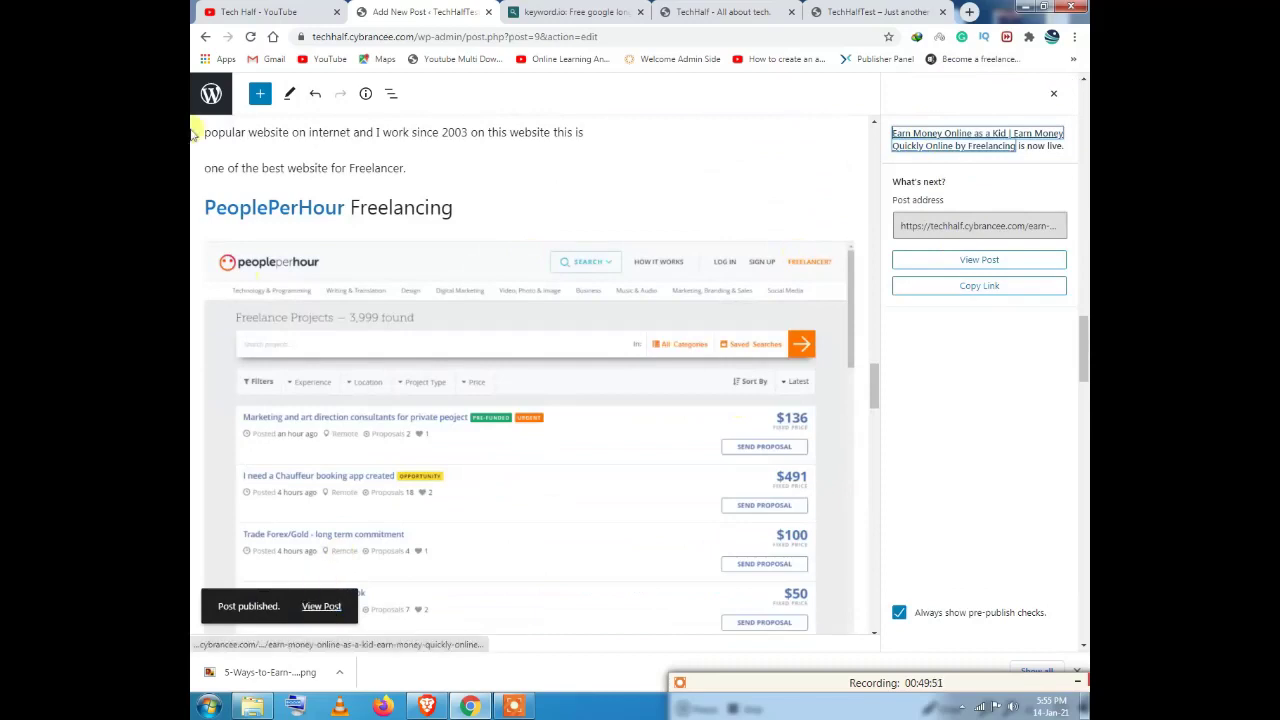
# Step: Go back to the site's Posts list and refresh it
pyautogui.click(205, 38)
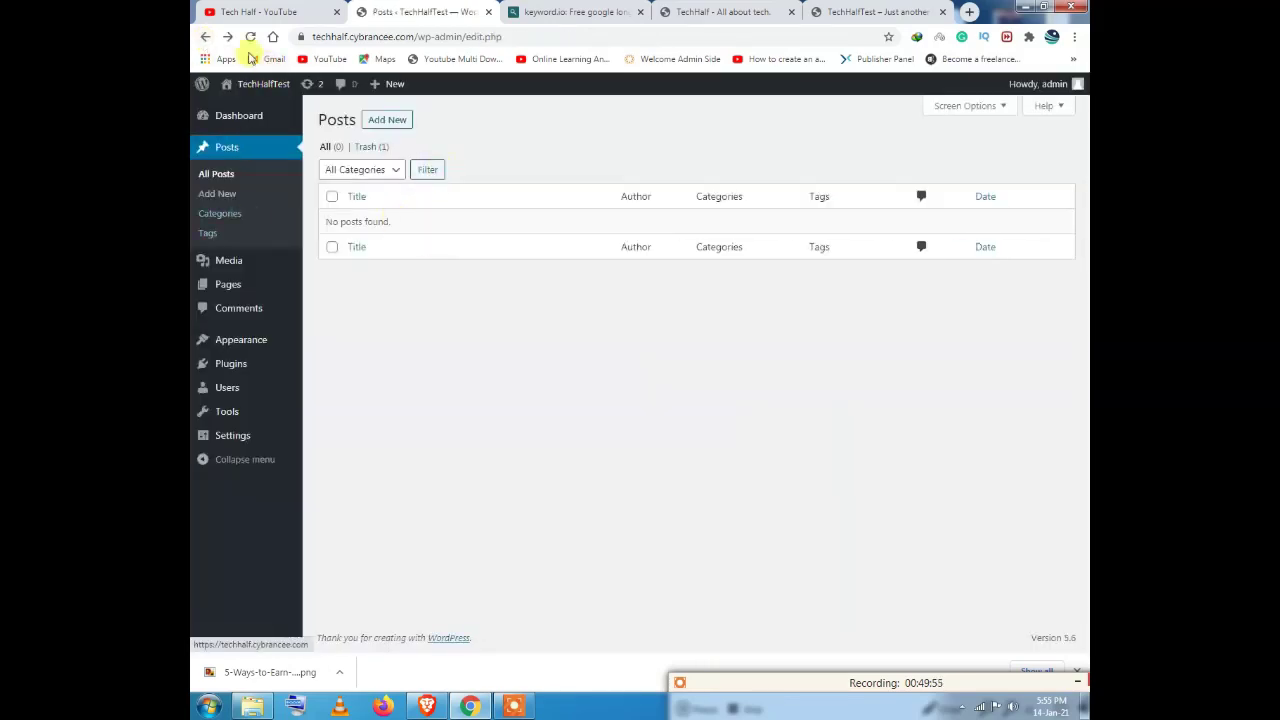
pyautogui.click(249, 40)
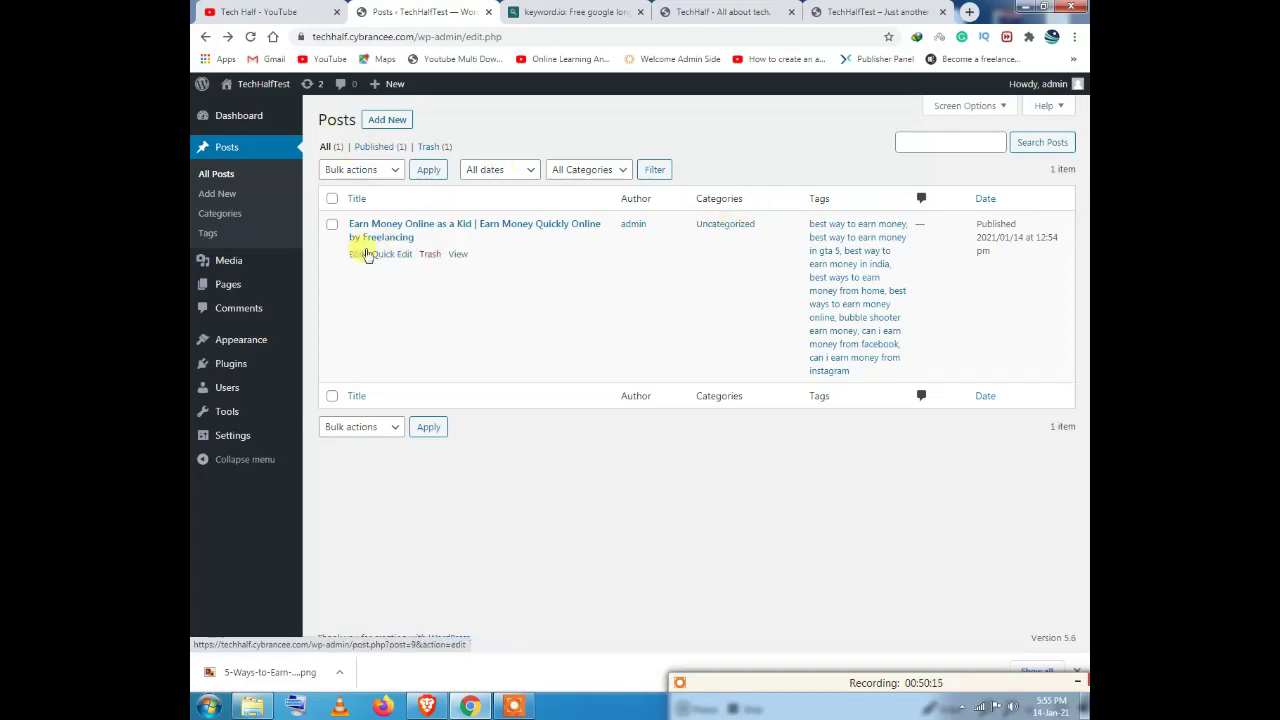
# Step: View the published post's entry on the TechHalfTest homepage
pyautogui.click(575, 12)
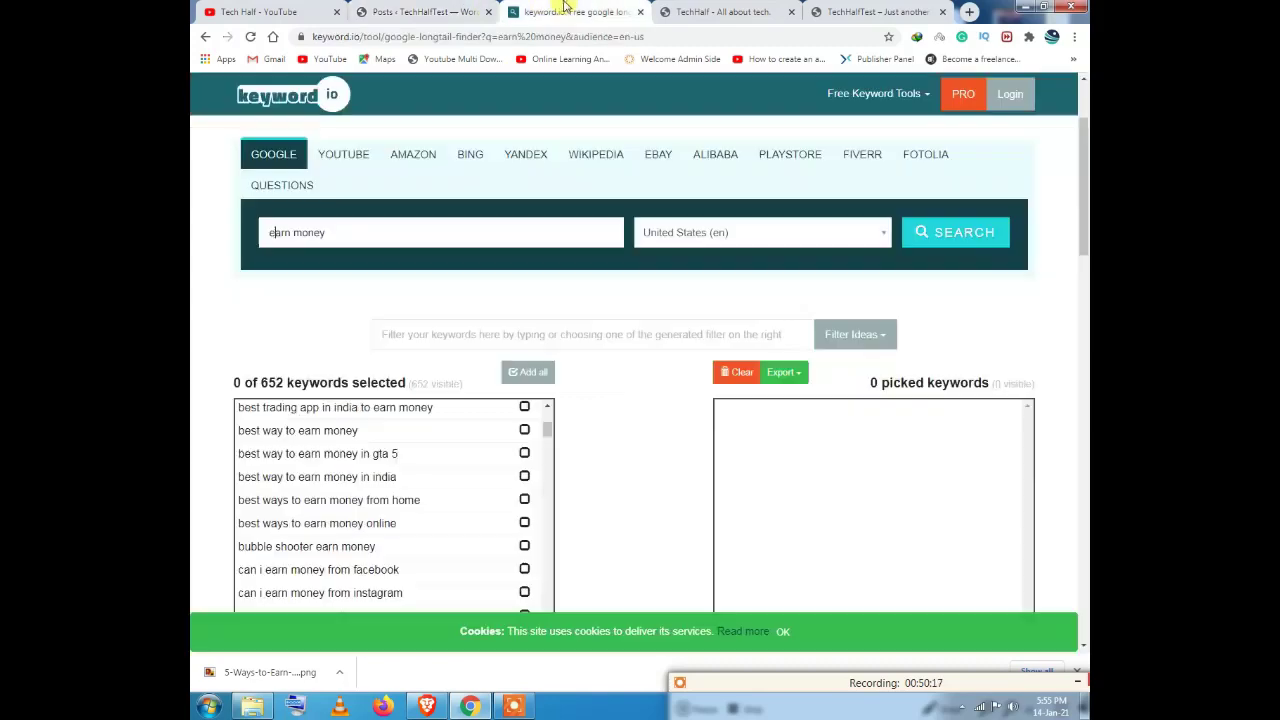
pyautogui.click(680, 10)
pyautogui.click(835, 11)
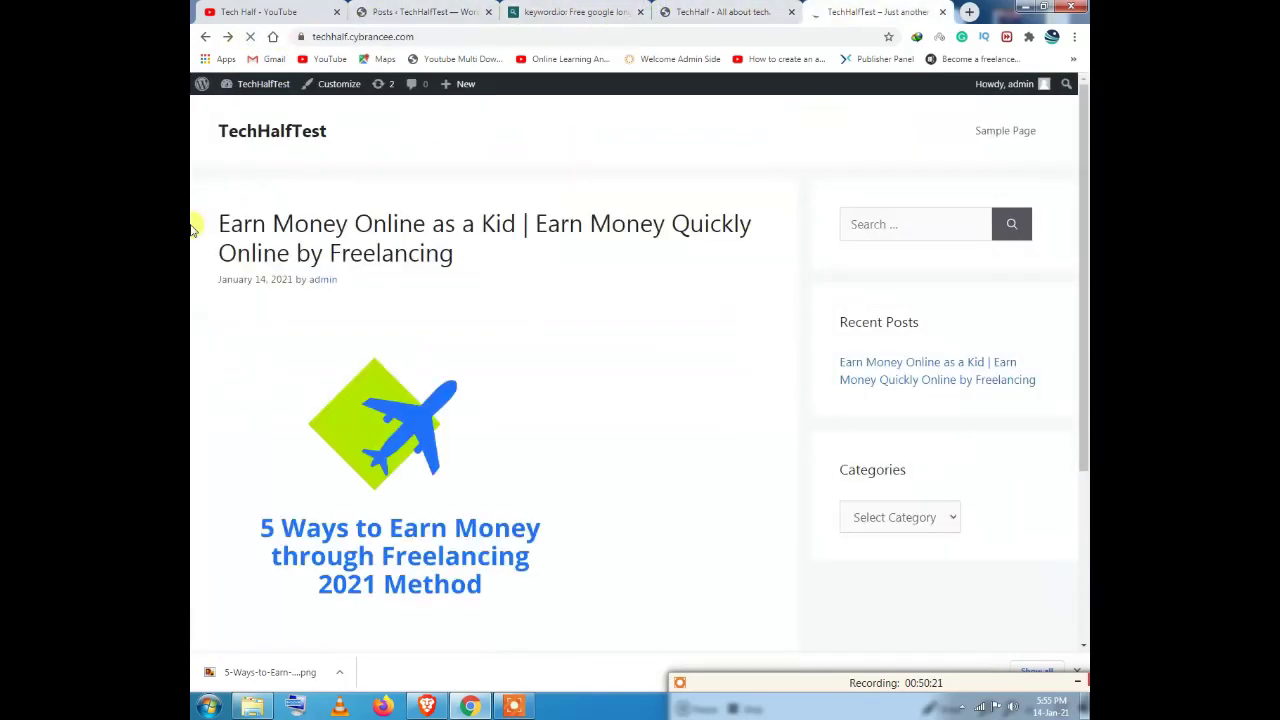
pyautogui.scroll(-3, 523, 309)
pyautogui.scroll(3, 608, 337)
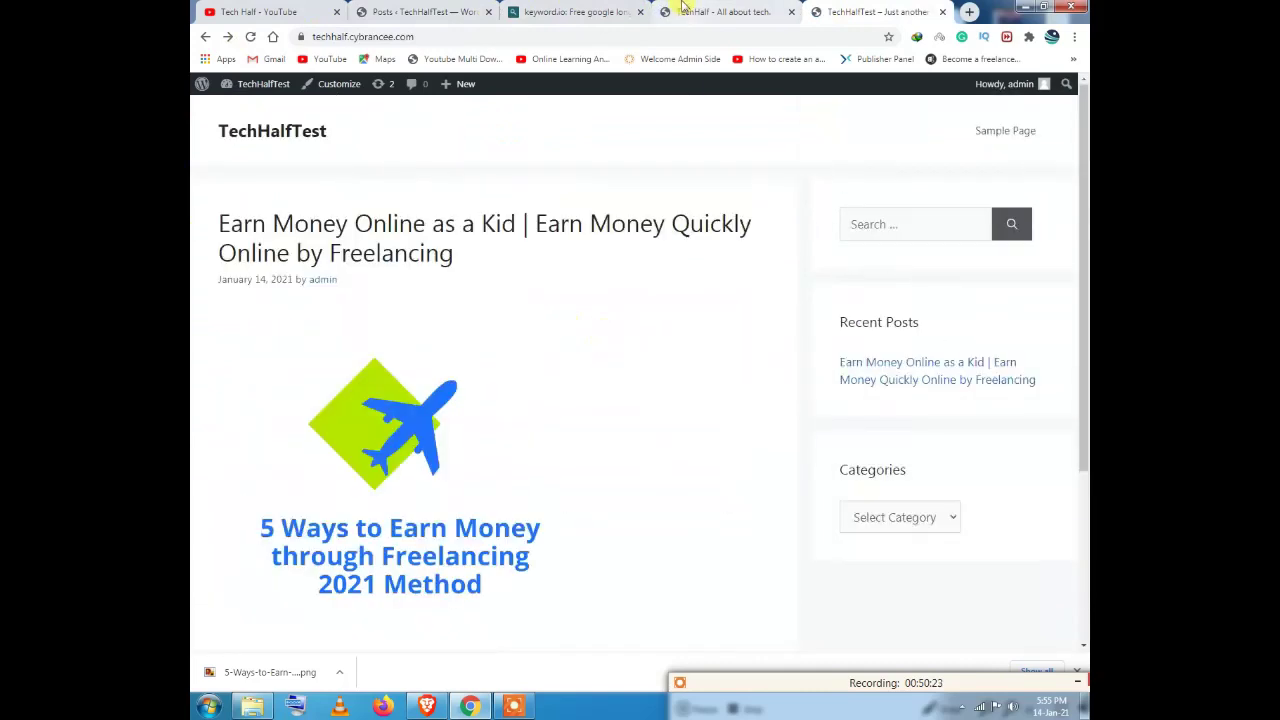
# Step: Compare the original TechHalf homepage with the new post's image, excerpt and tags on the TechHalfTest homepage
pyautogui.click(720, 11)
pyautogui.click(423, 11)
pyautogui.click(700, 11)
pyautogui.scroll(-2, 475, 285)
pyautogui.scroll(4, 475, 287)
pyautogui.click(840, 11)
pyautogui.scroll(-3, 530, 343)
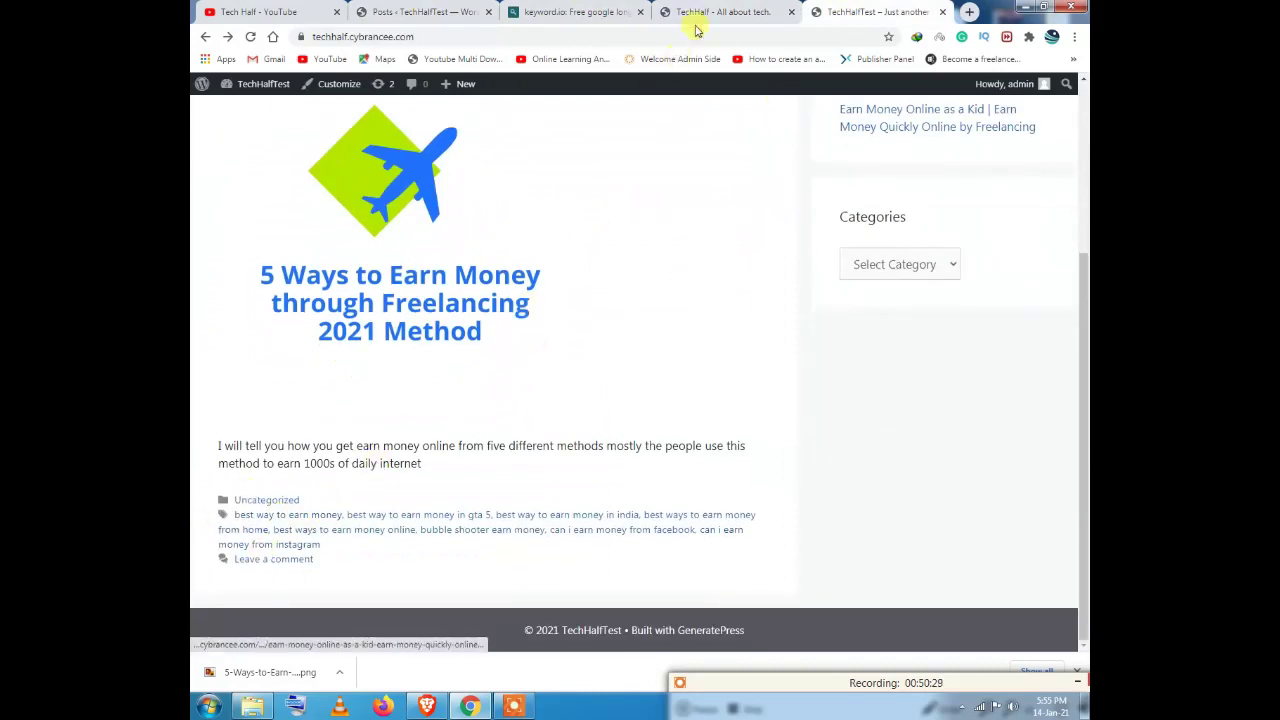
# Step: Check the tags under the TechHalfTest entry against the original "Earn Money Online as a Kid" entry on TechHalf
pyautogui.click(662, 14)
pyautogui.scroll(-1, 375, 300)
pyautogui.click(830, 10)
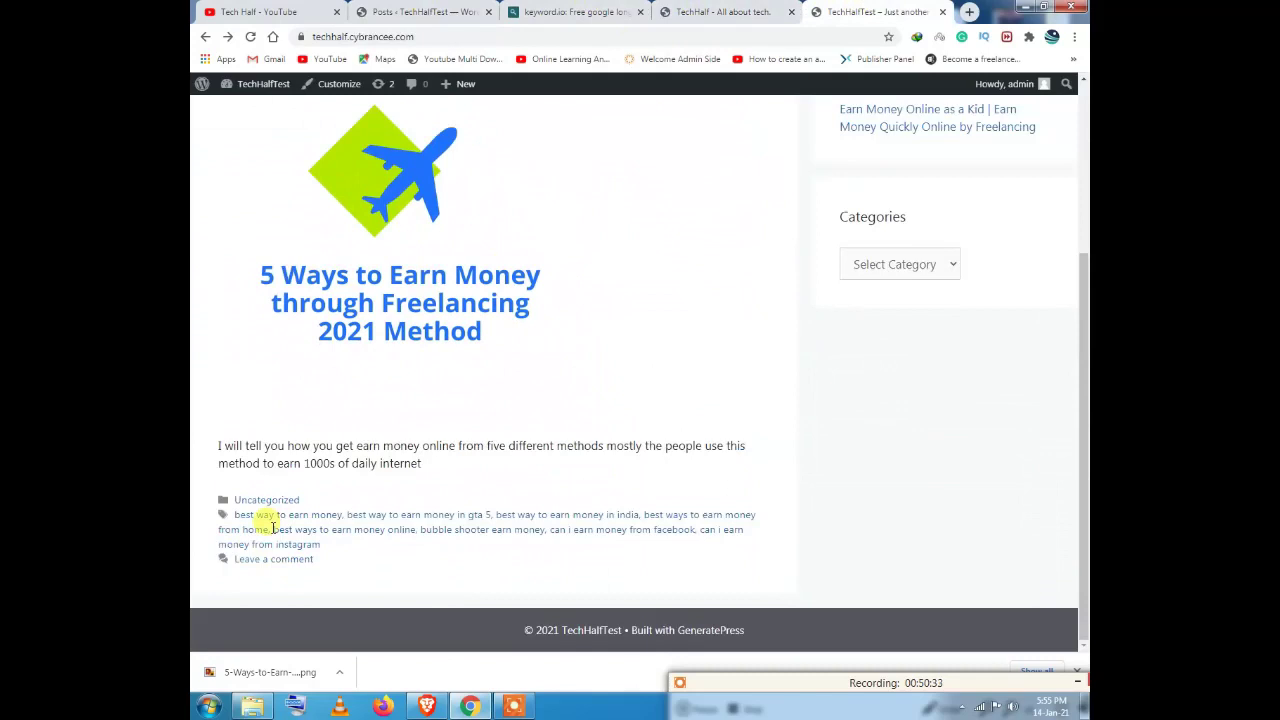
pyautogui.scroll(3, 349, 528)
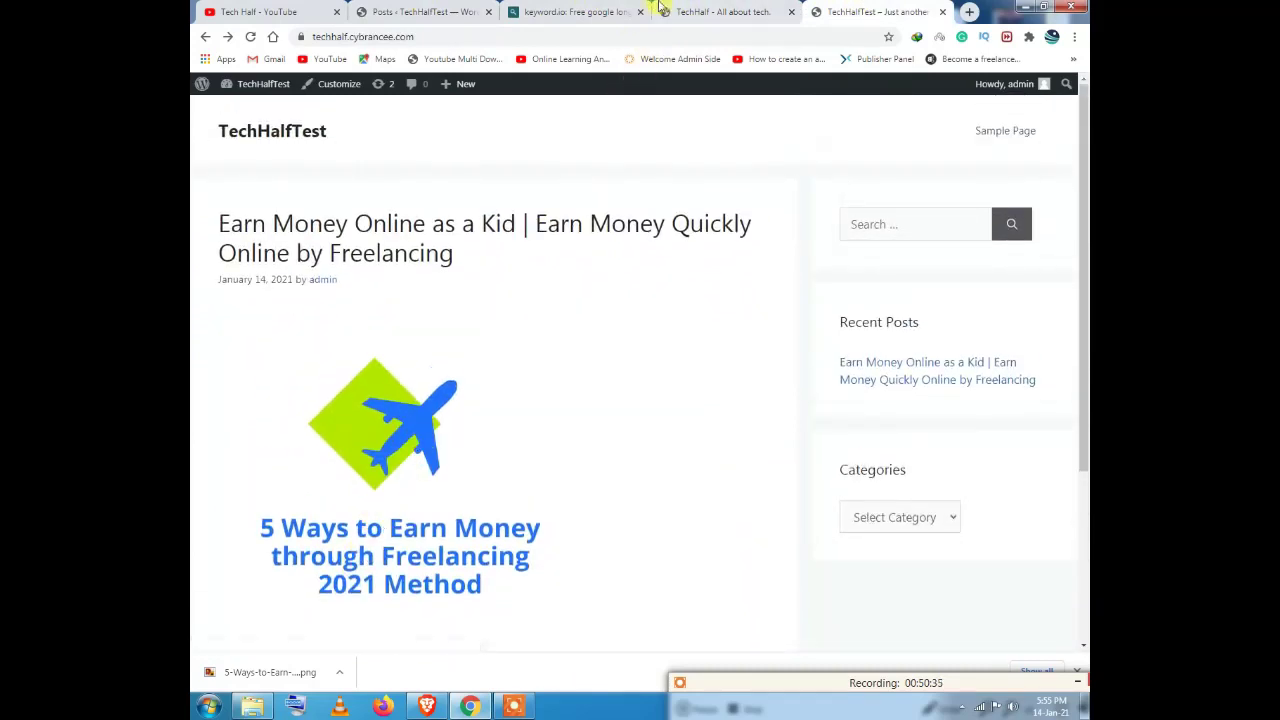
pyautogui.click(660, 10)
pyautogui.scroll(-1, 546, 243)
pyautogui.scroll(5, 391, 257)
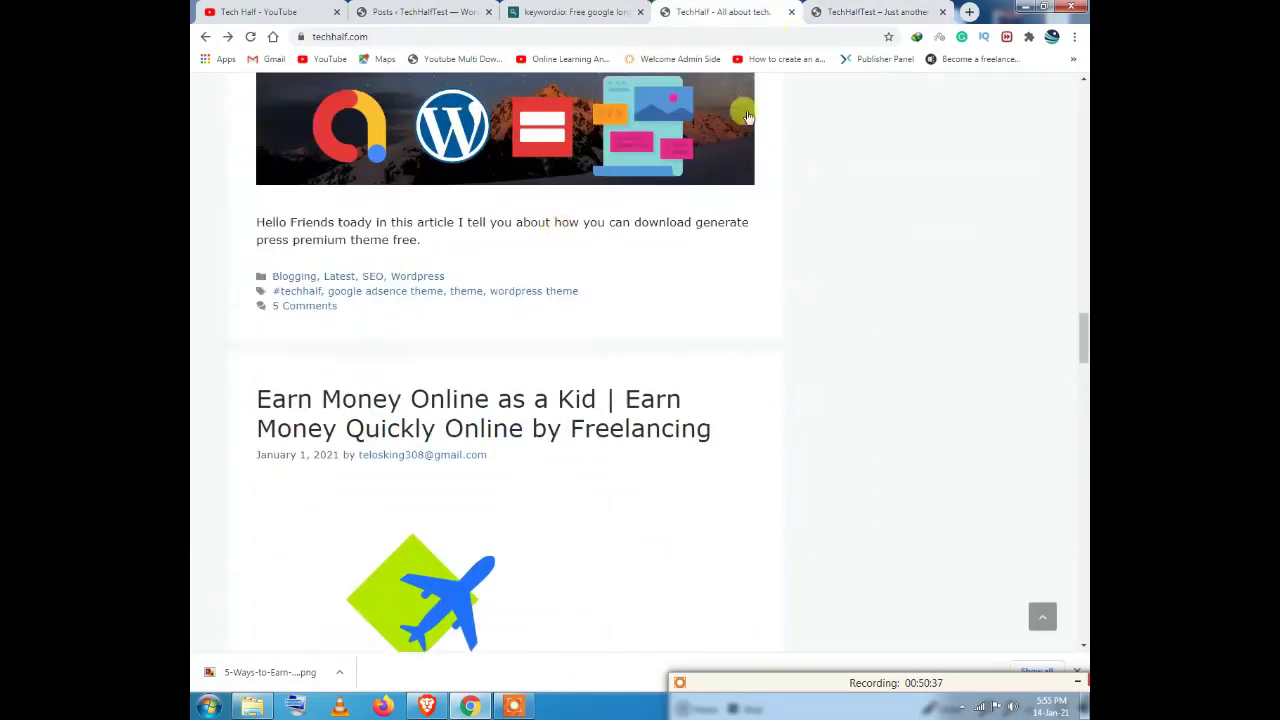
# Step: Return to the TechHalfTest homepage and highlight the post's excerpt under the featured image
pyautogui.click(848, 11)
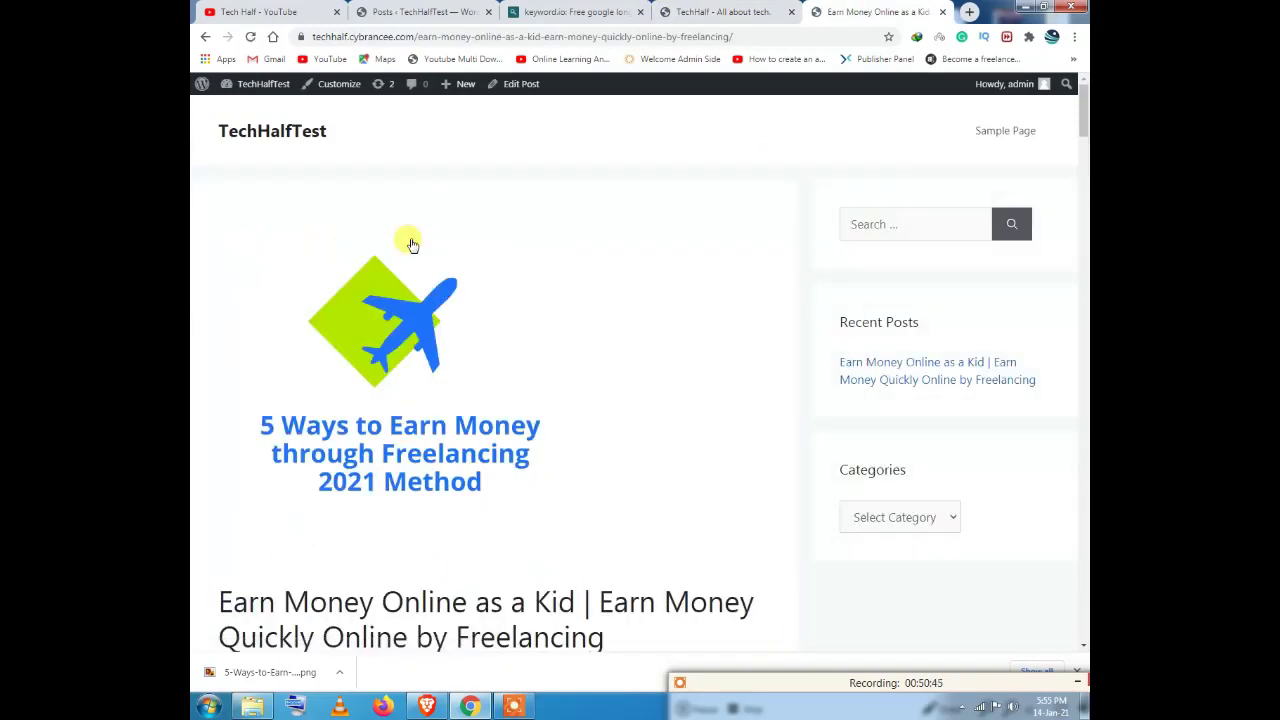
pyautogui.hotkey('alt', 'Left')
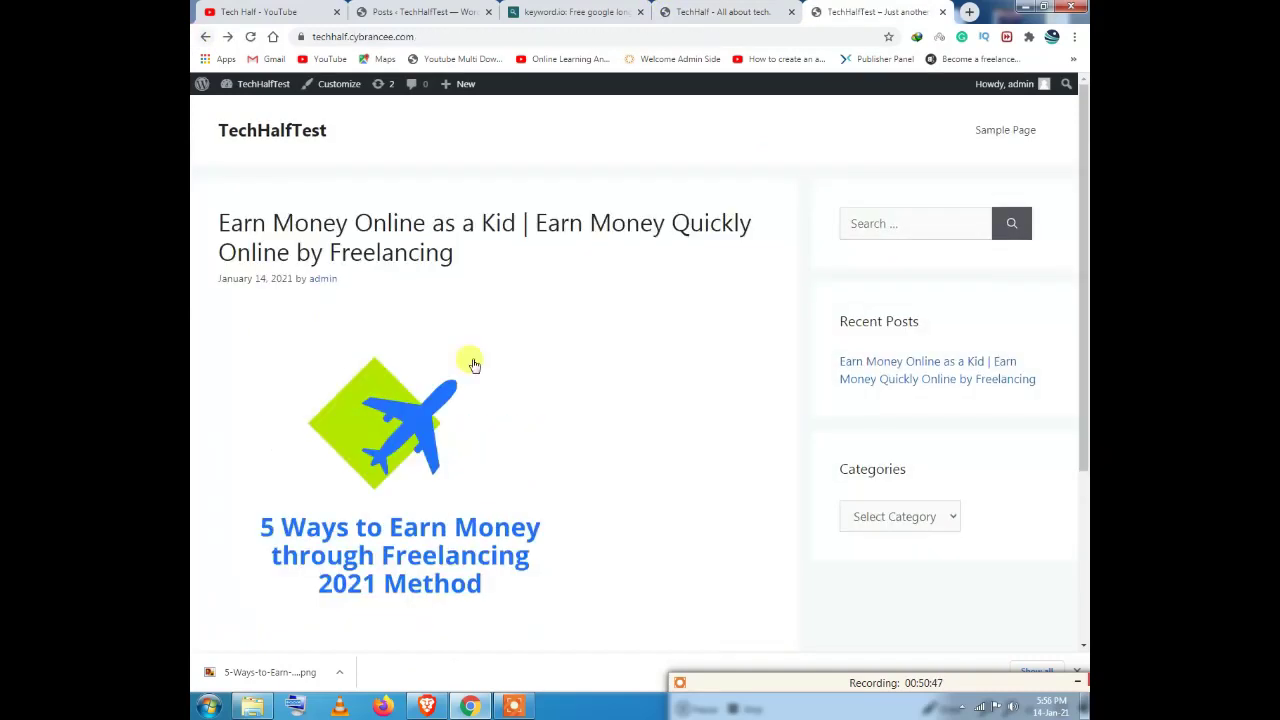
pyautogui.scroll(-2, 309, 491)
pyautogui.moveTo(421, 508); pyautogui.dragTo(229, 487)
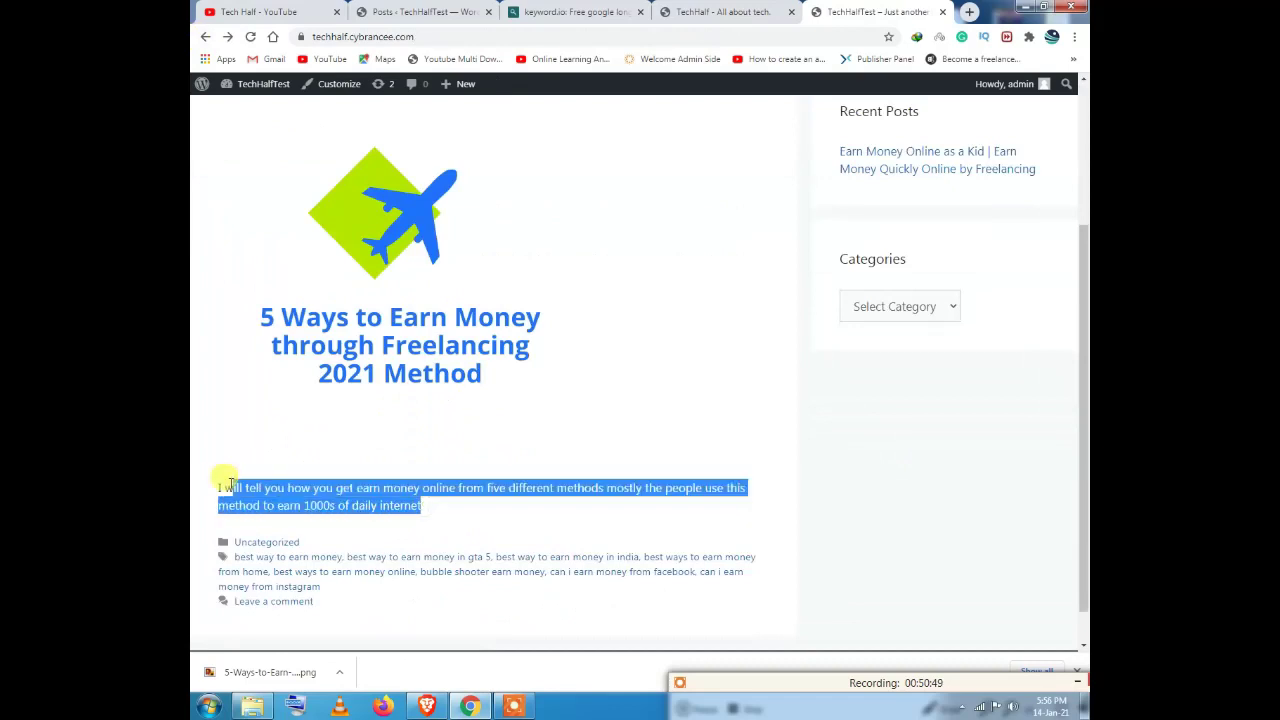
pyautogui.scroll(3, 329, 480)
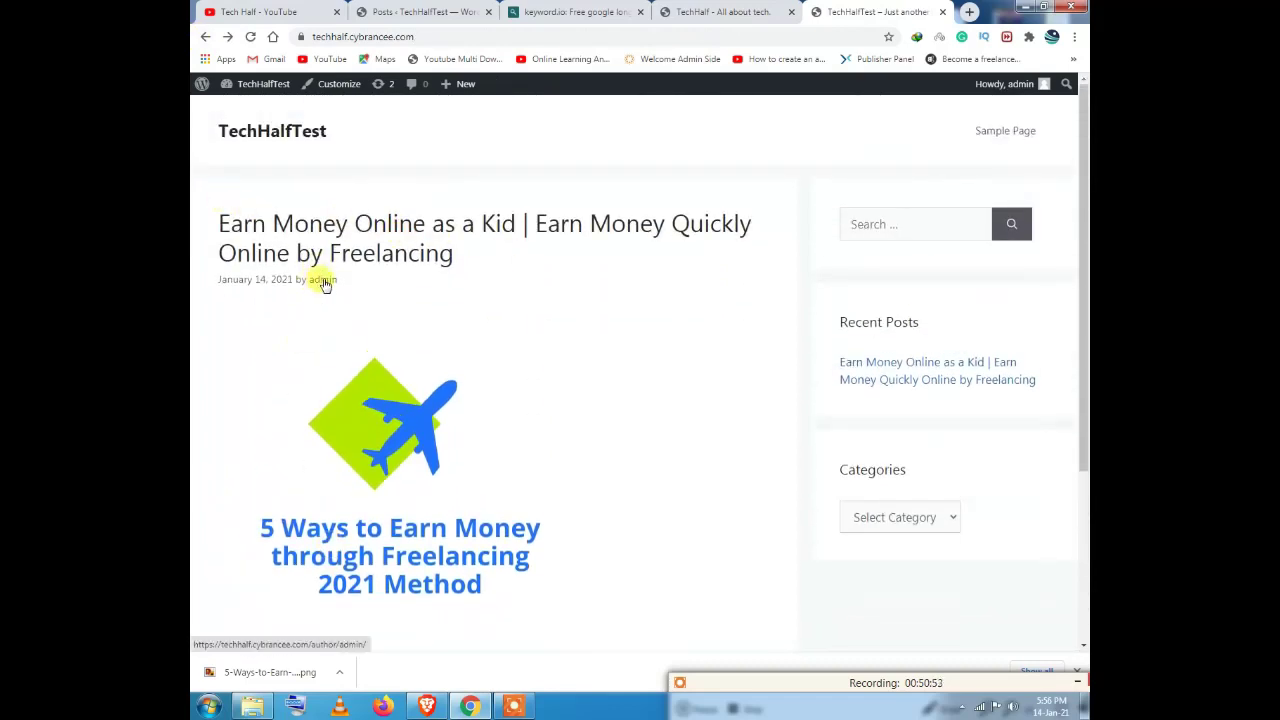
# Step: Open the published post from its featured image and check its title, introduction, Fiverr and FreeLancer sections
pyautogui.click(437, 401)
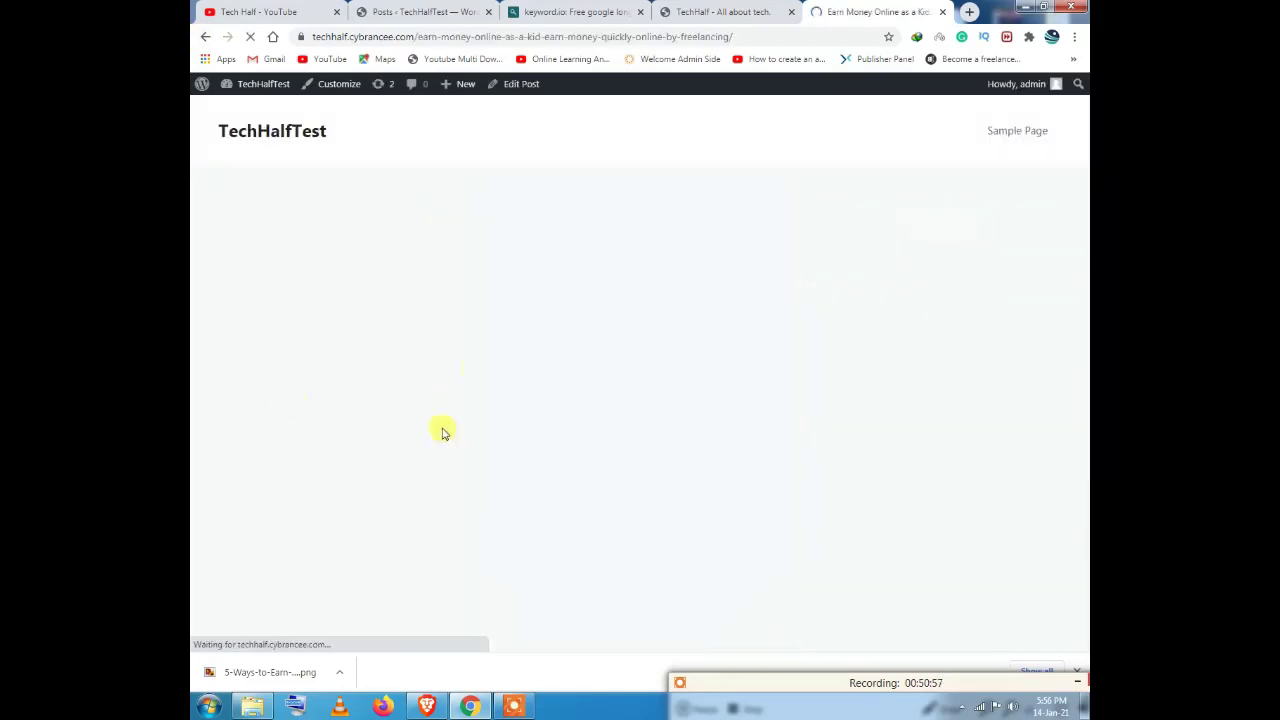
pyautogui.scroll(-4, 506, 266)
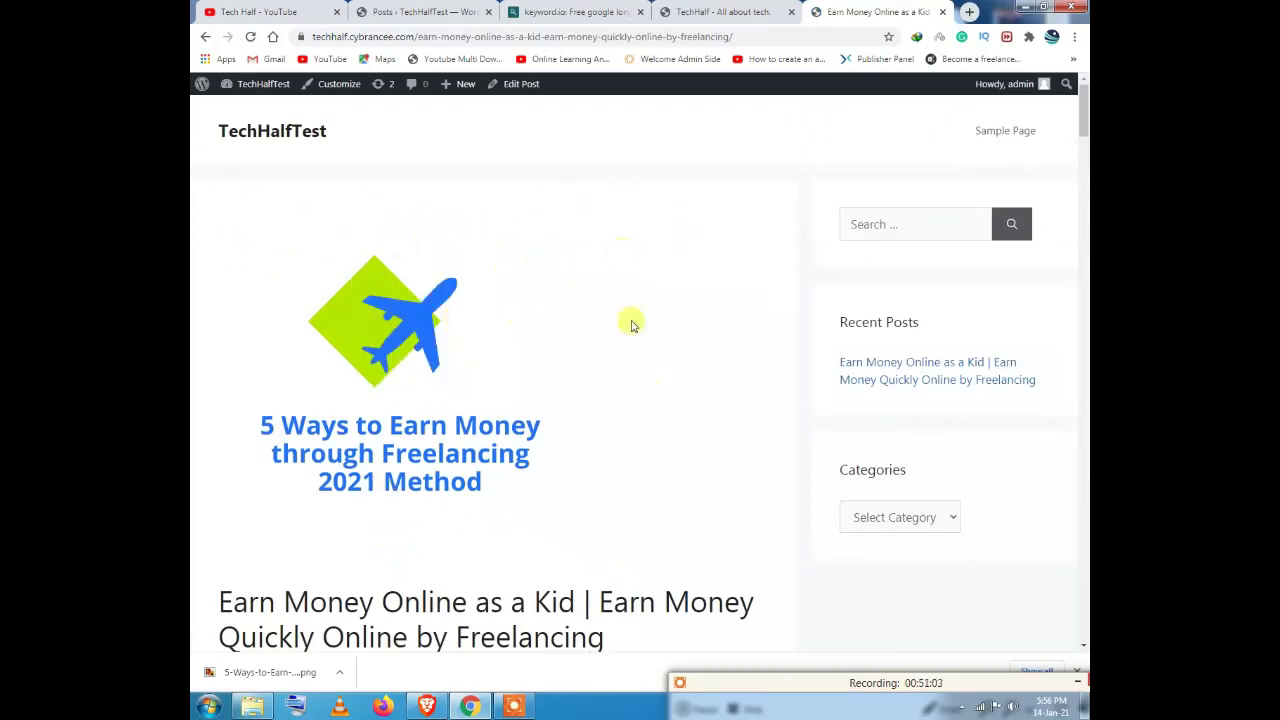
pyautogui.scroll(-3, 367, 340)
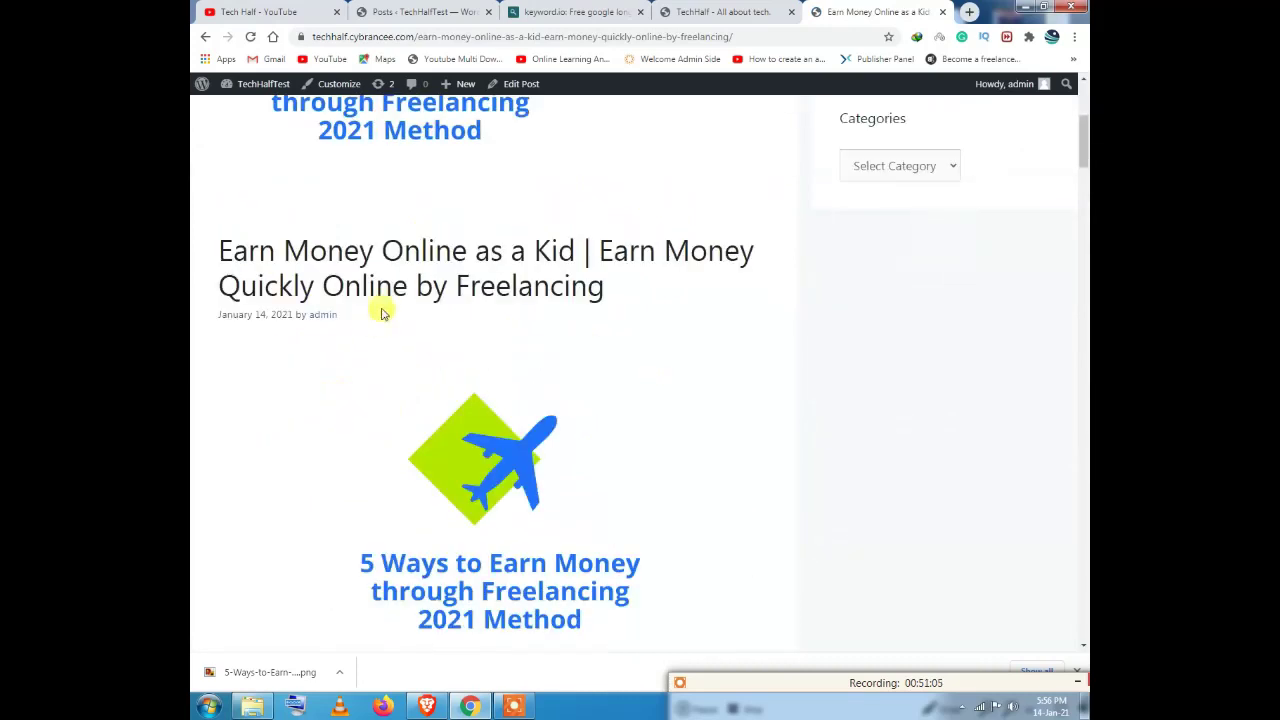
pyautogui.scroll(3, 528, 316)
pyautogui.scroll(-4, 500, 312)
pyautogui.scroll(-9, 493, 310)
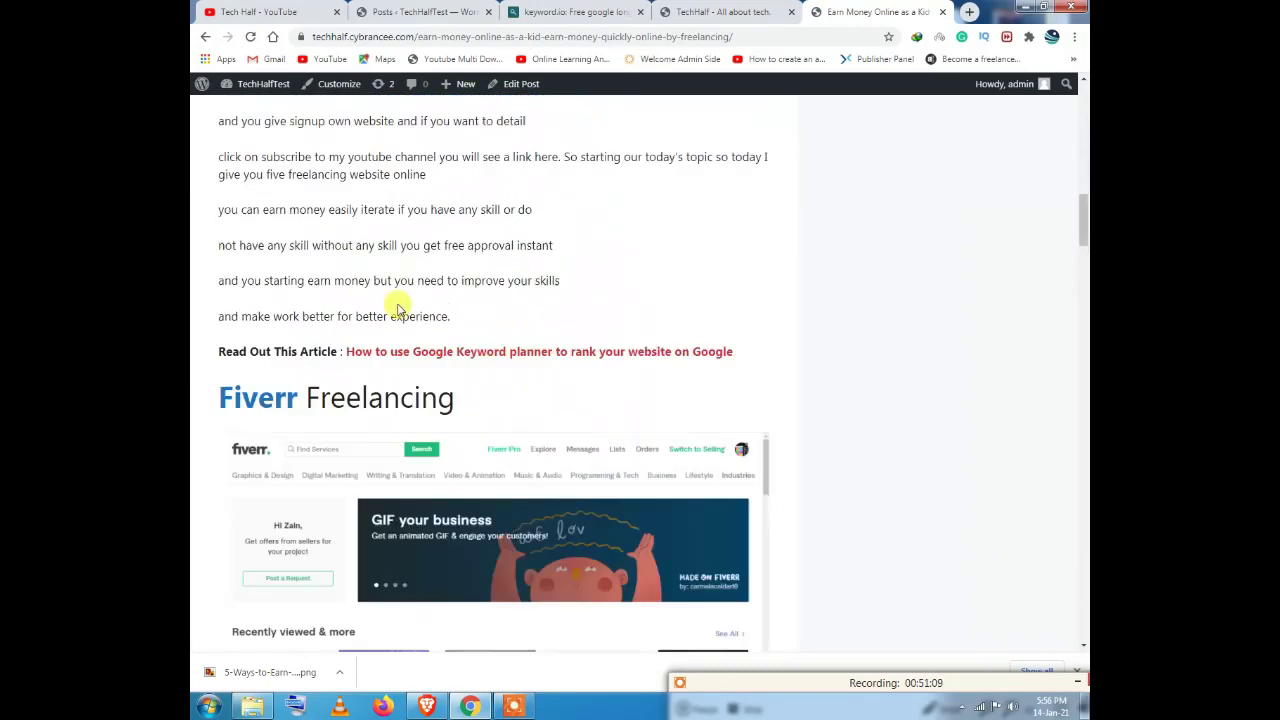
pyautogui.scroll(-6, 424, 280)
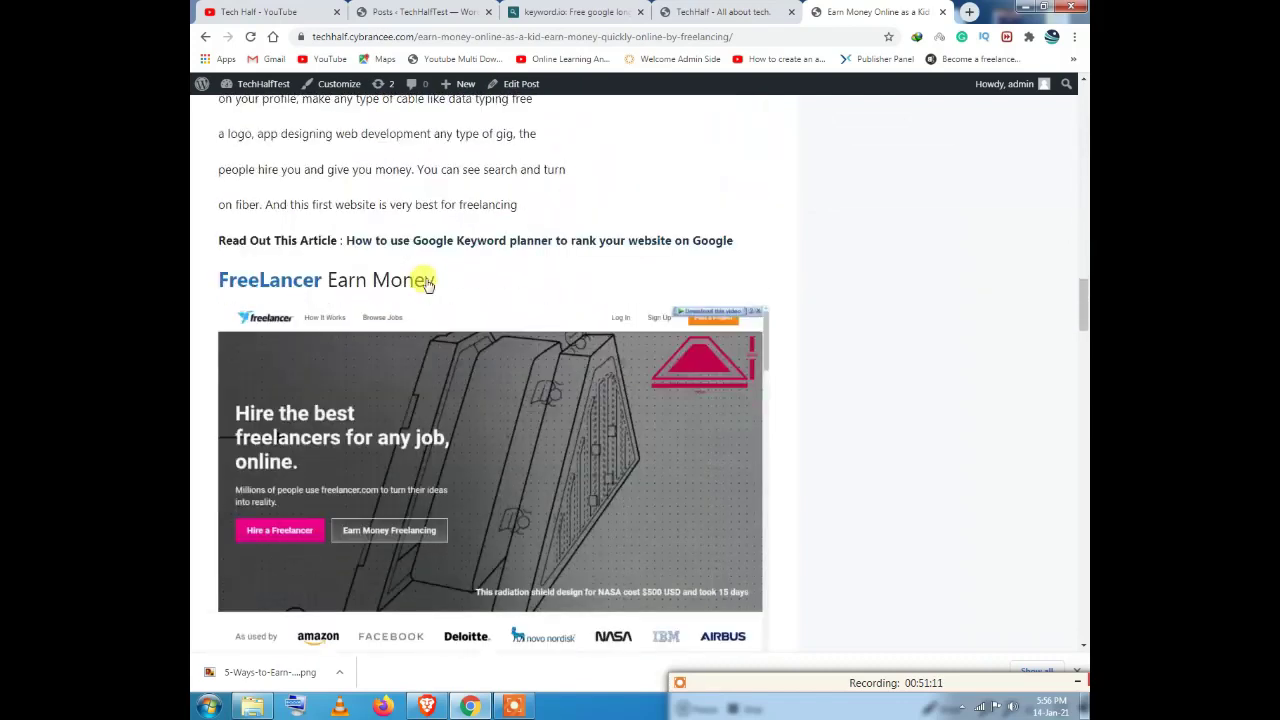
pyautogui.scroll(12, 450, 277)
pyautogui.scroll(4, 423, 357)
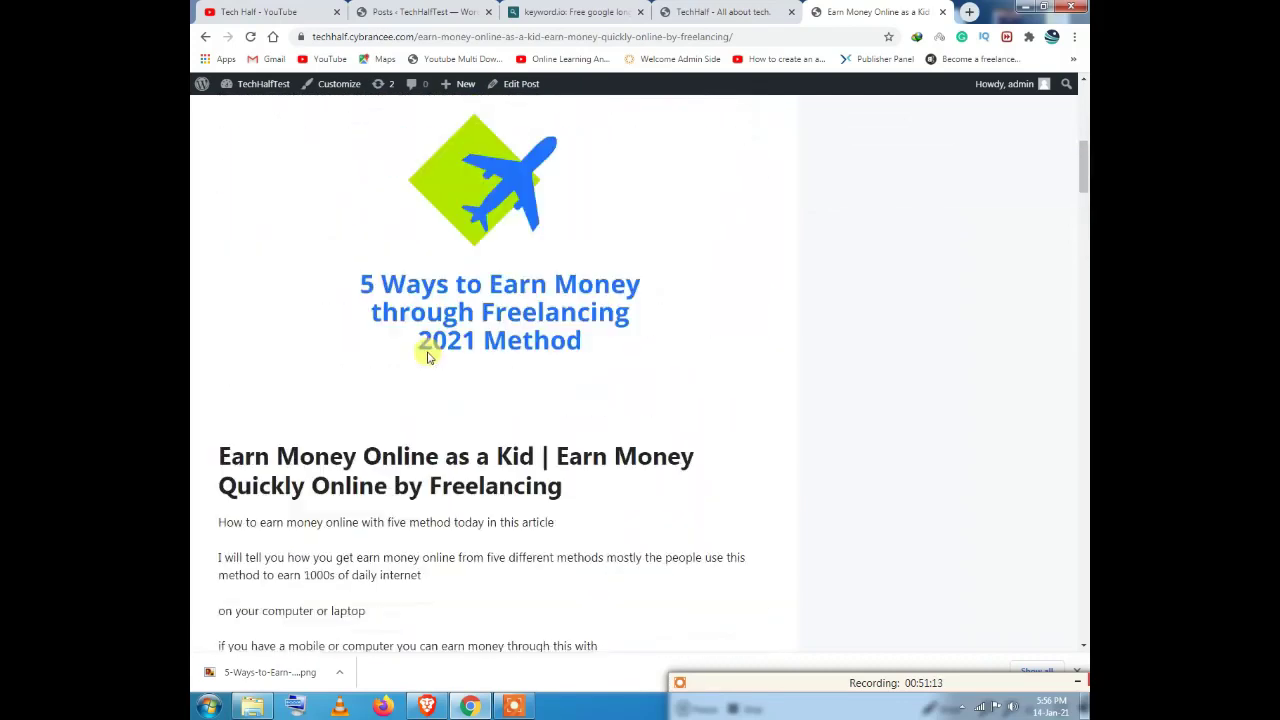
# Step: Review the full published post through to its tags and comment form, and return to its beginning
pyautogui.scroll(-5, 443, 294)
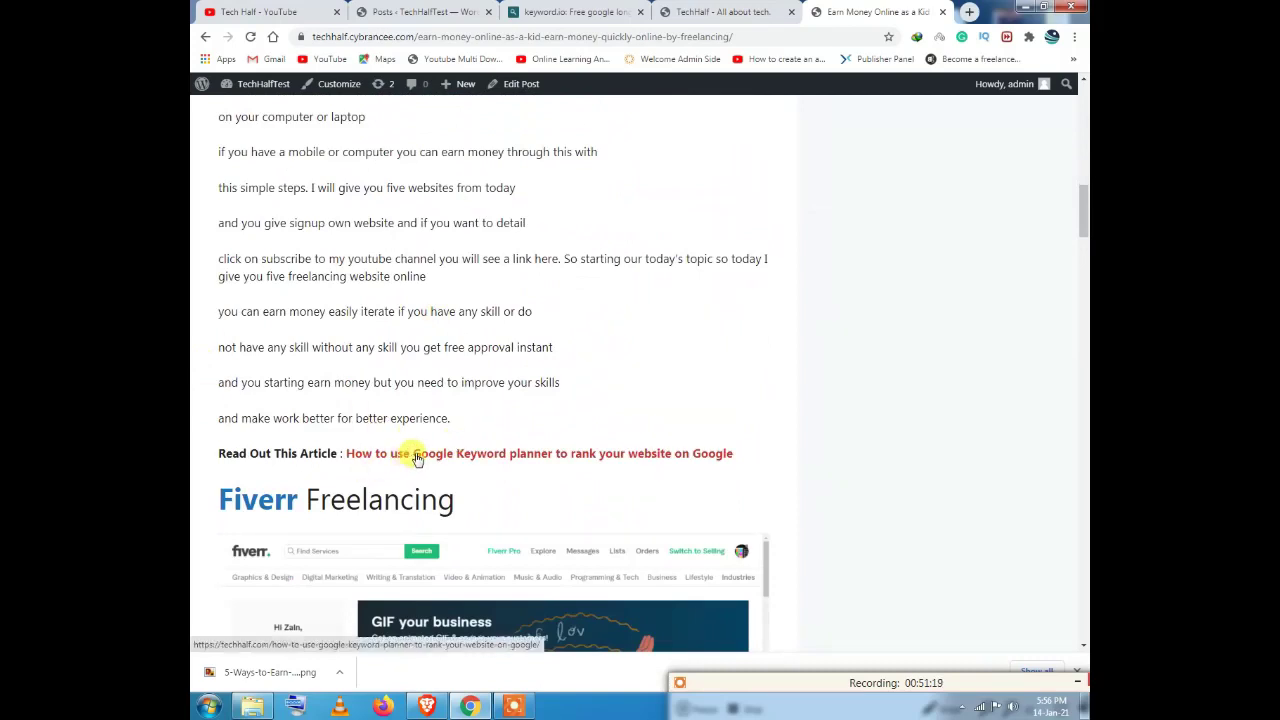
pyautogui.scroll(-7, 472, 361)
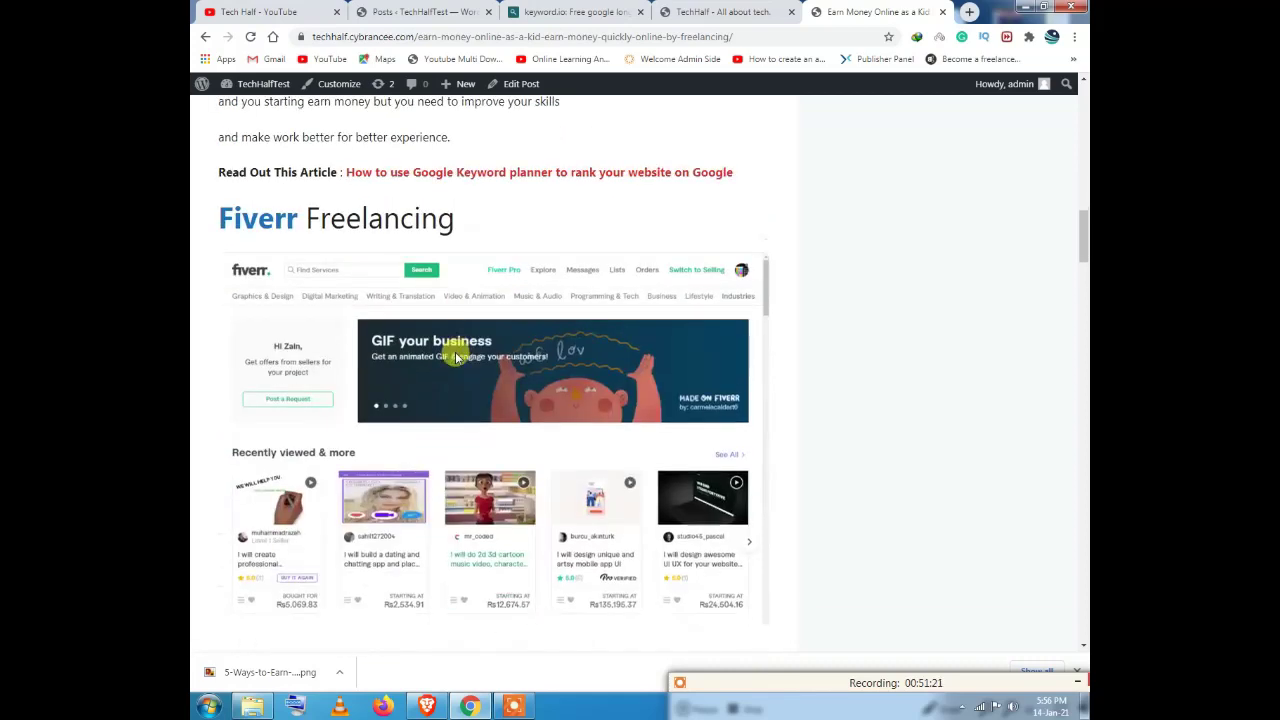
pyautogui.scroll(-15, 452, 355)
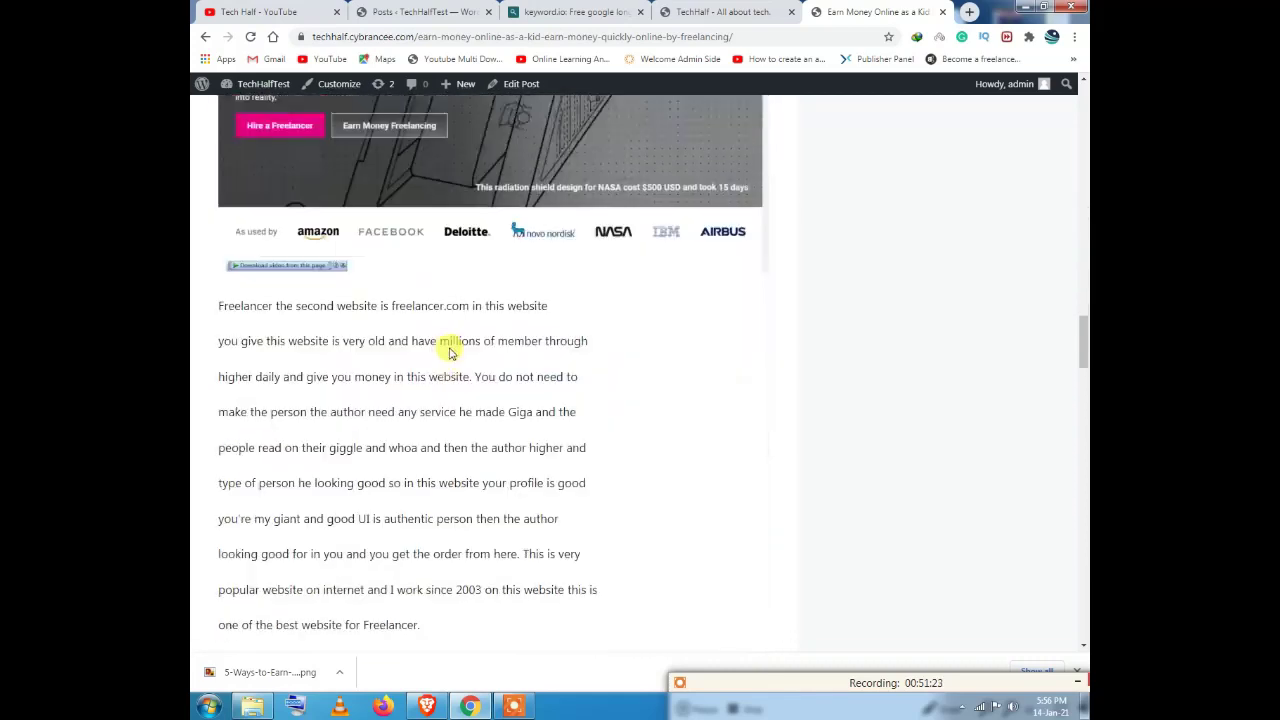
pyautogui.scroll(-15, 444, 347)
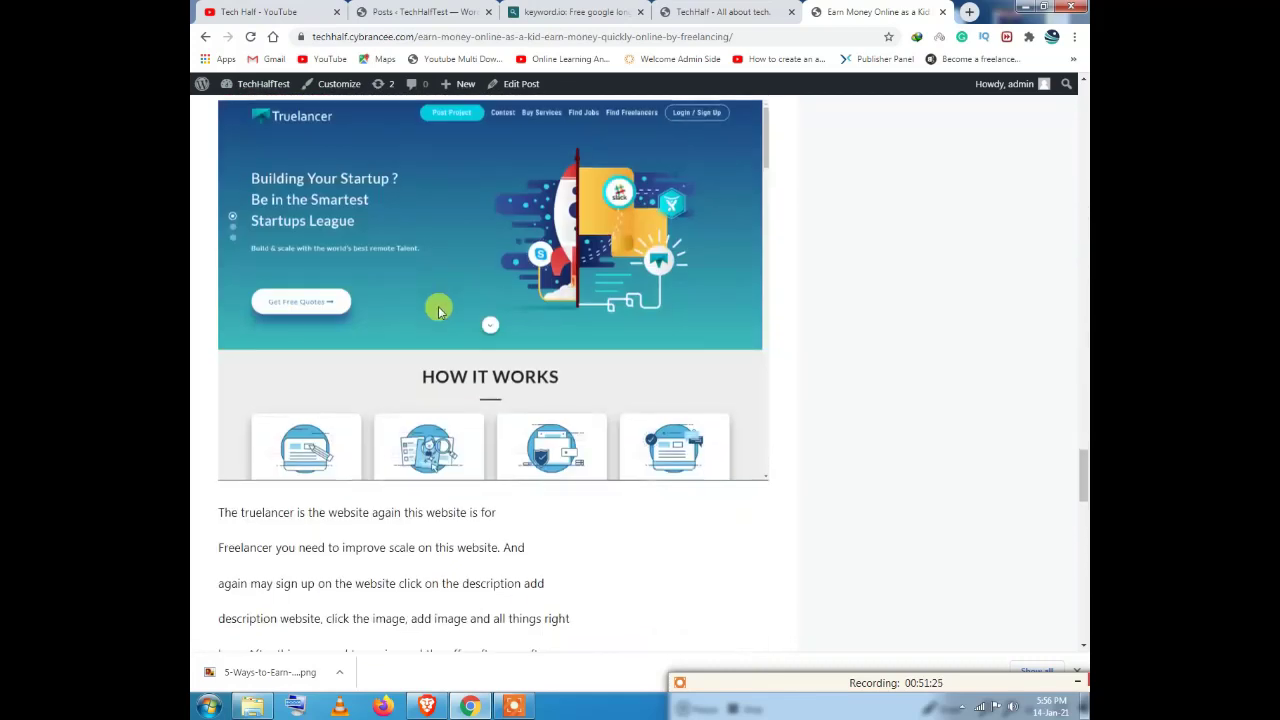
pyautogui.scroll(-3, 440, 290)
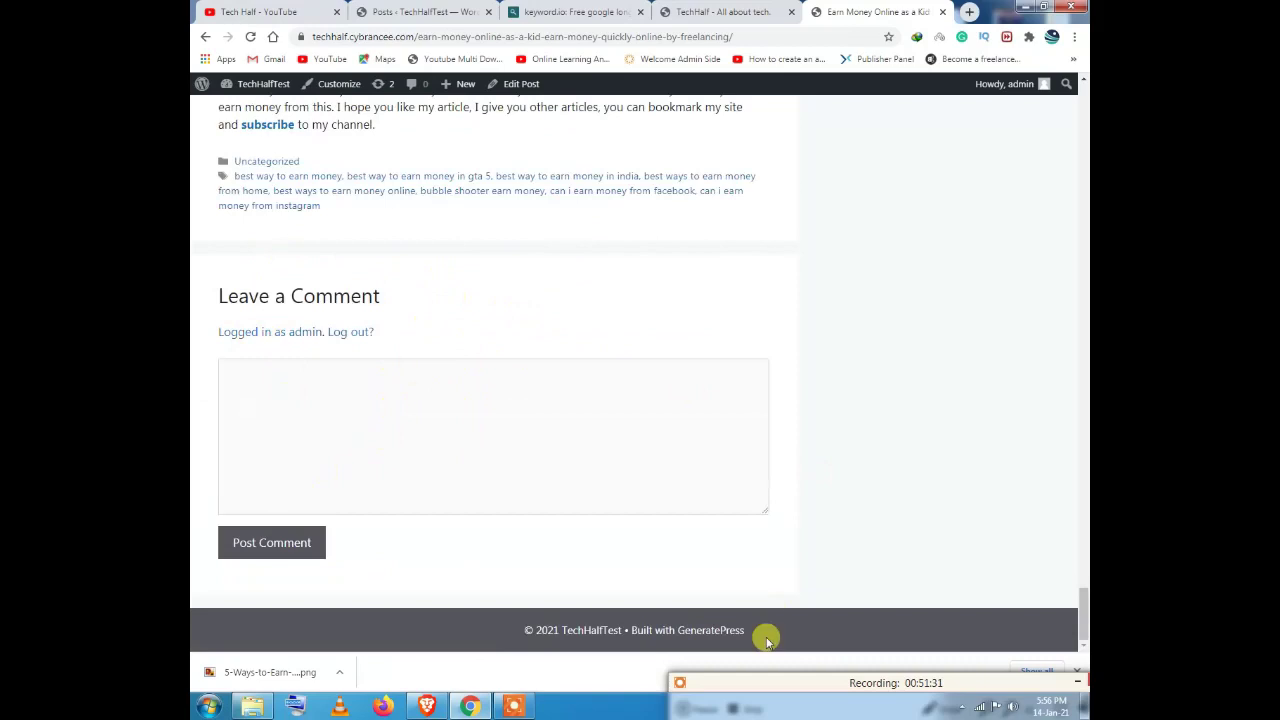
pyautogui.scroll(15, 937, 340)
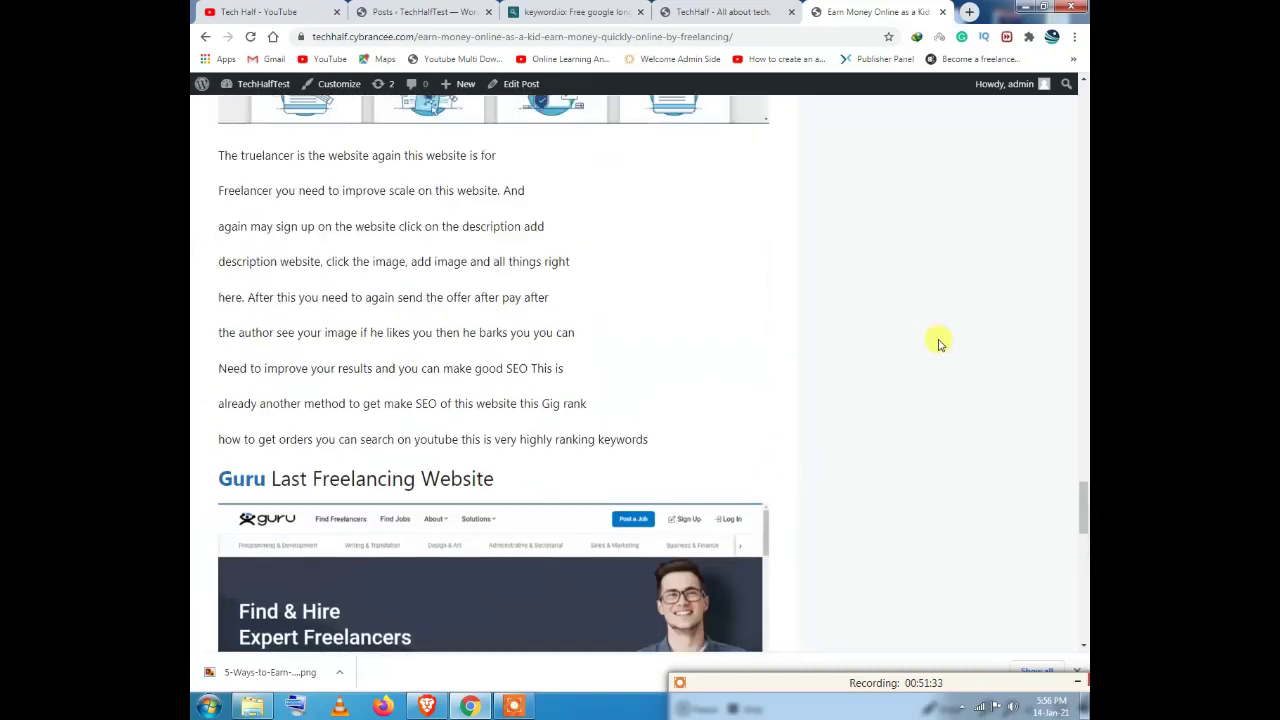
pyautogui.scroll(20, 937, 342)
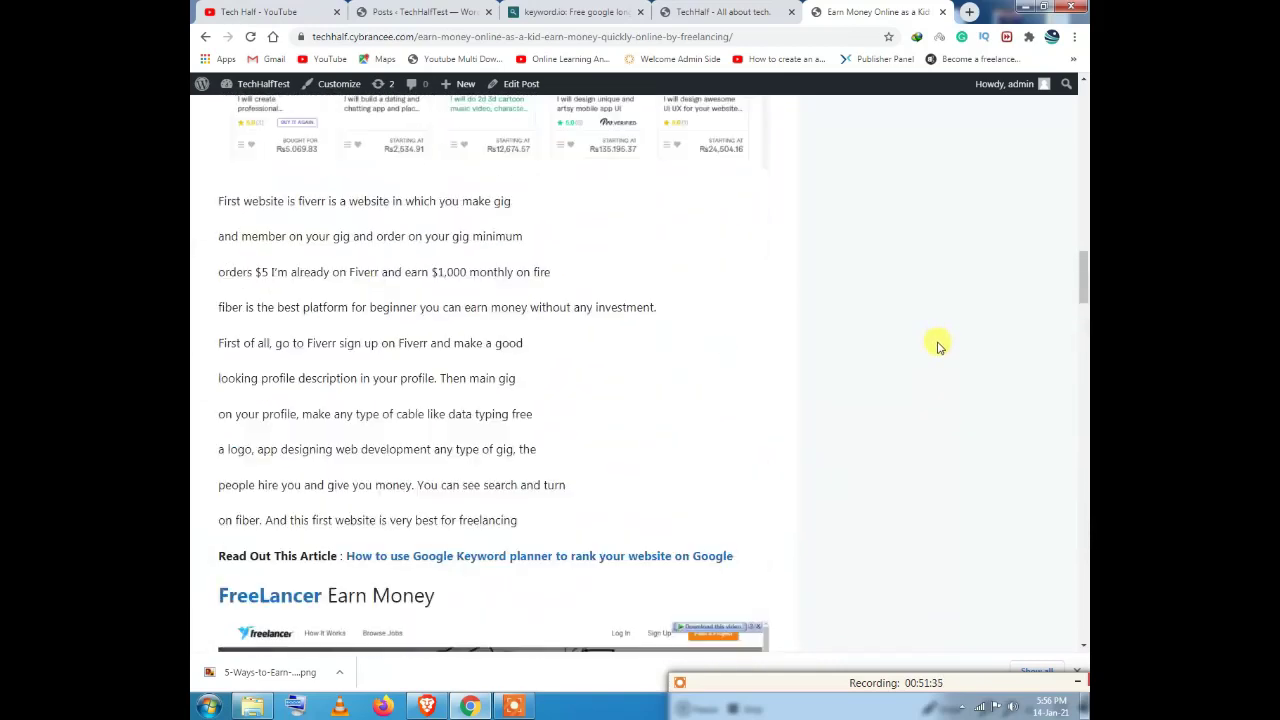
pyautogui.scroll(10, 937, 349)
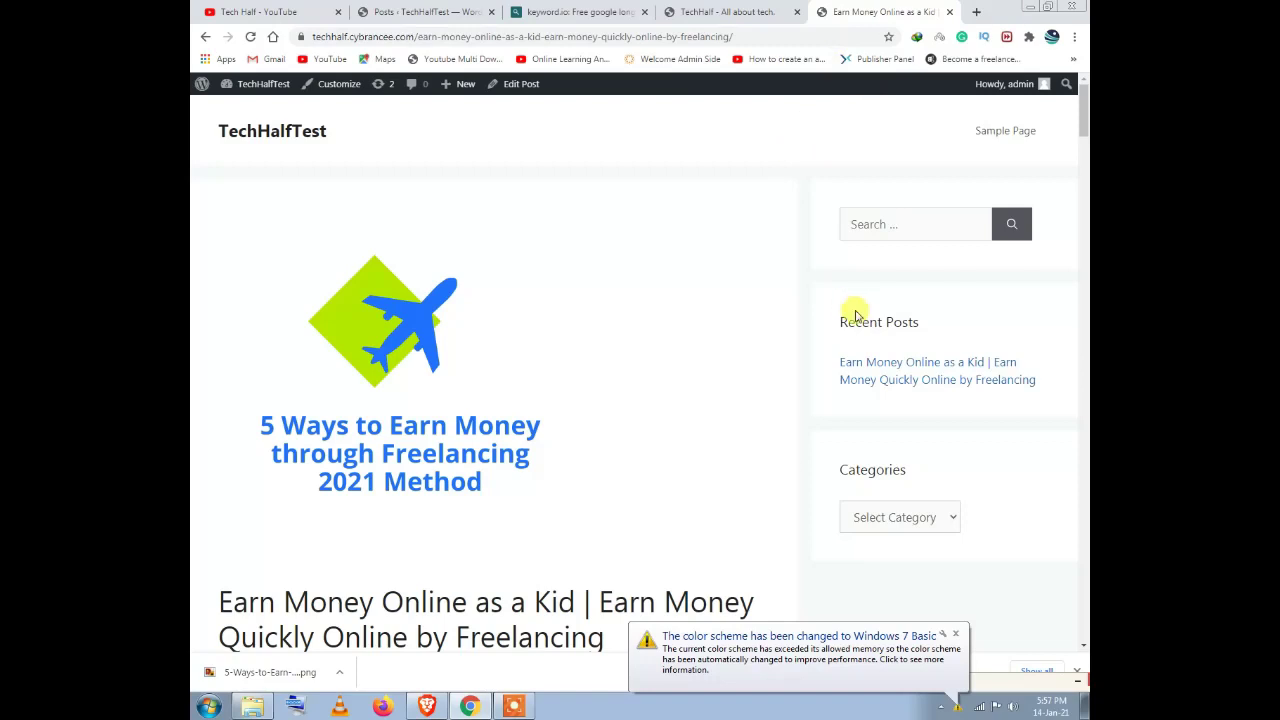
pyautogui.click(513, 706)
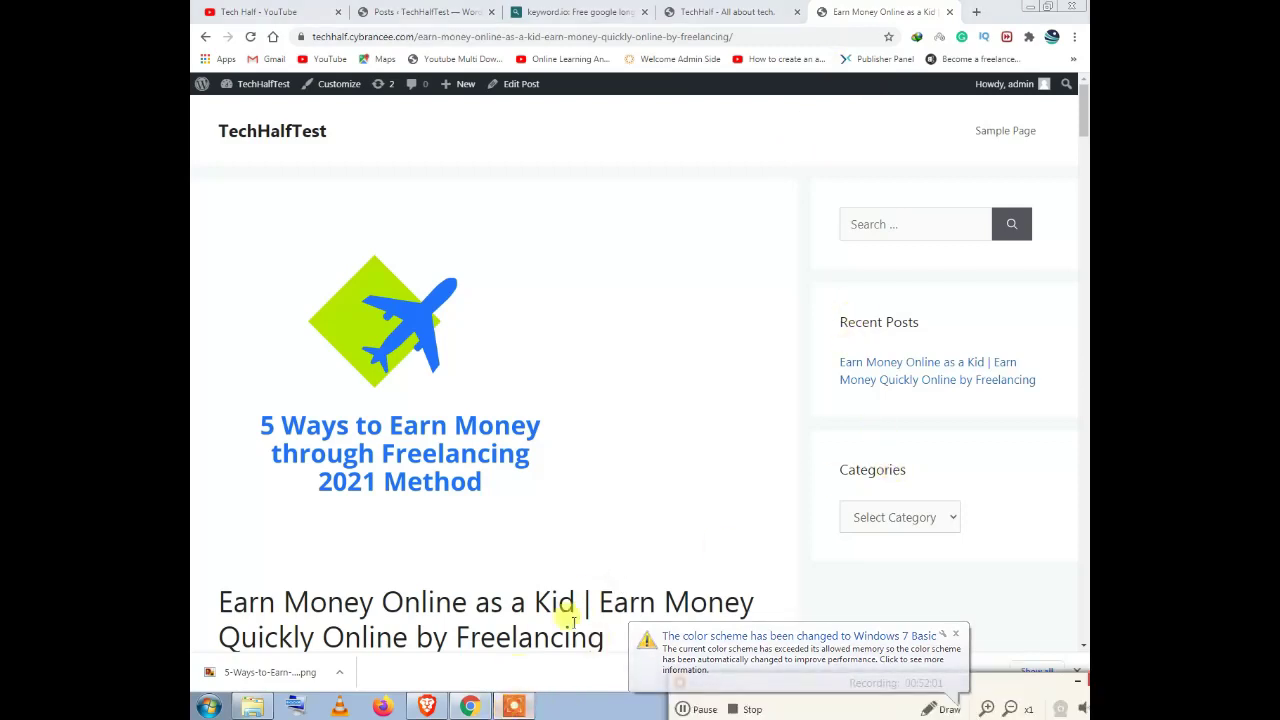
pyautogui.click(952, 648)
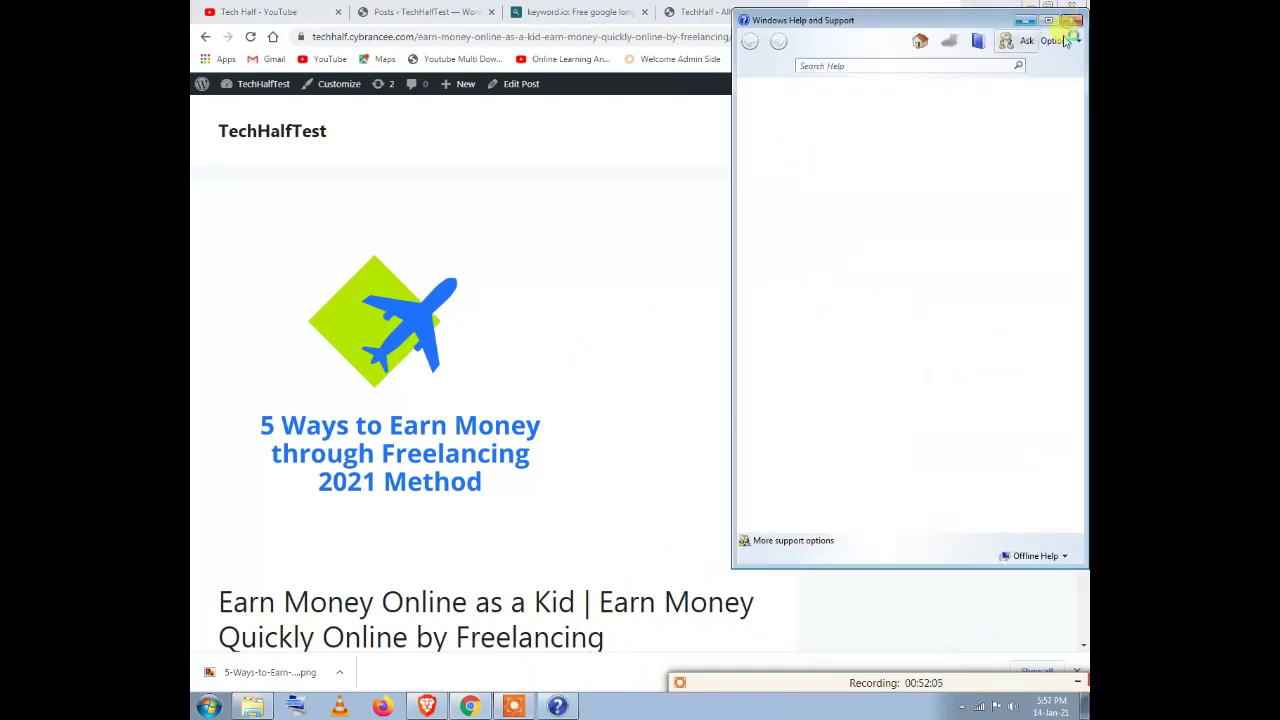
pyautogui.click(1073, 20)
pyautogui.click(535, 10)
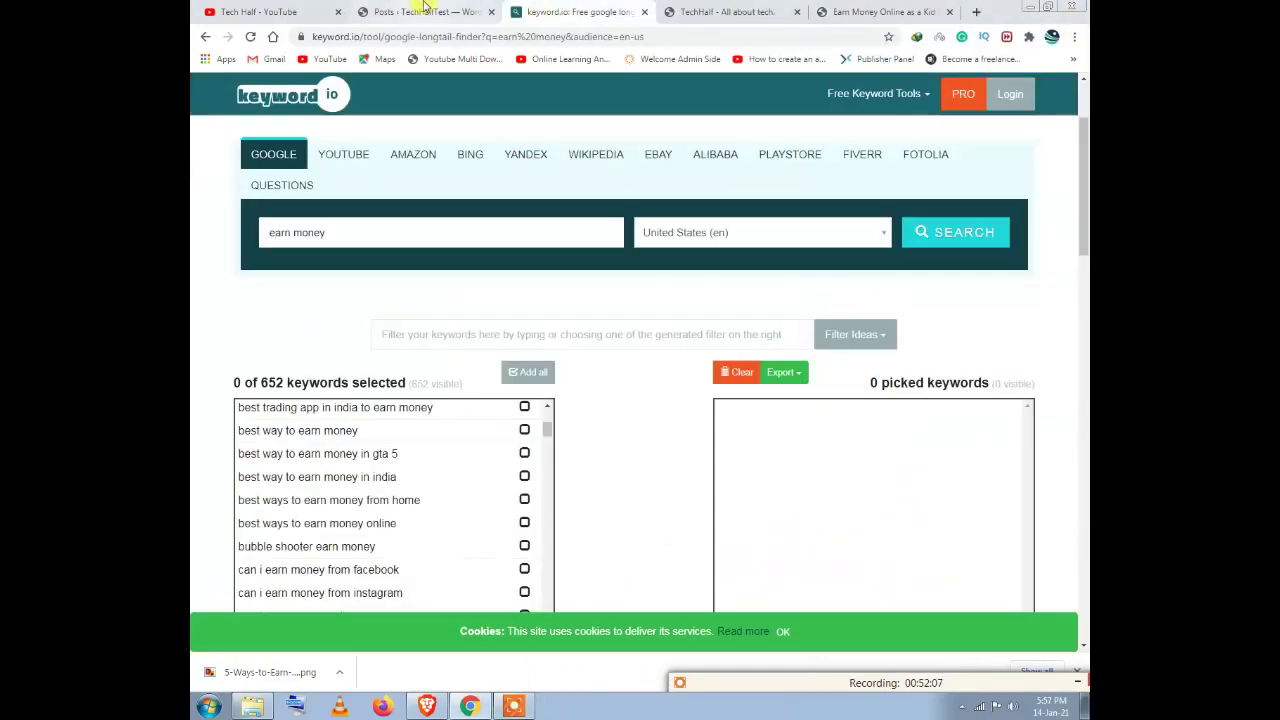
# Step: Close the keyword.io page and open the post categories page in the TechHalfTest dashboard
pyautogui.click(644, 12)
pyautogui.click(433, 8)
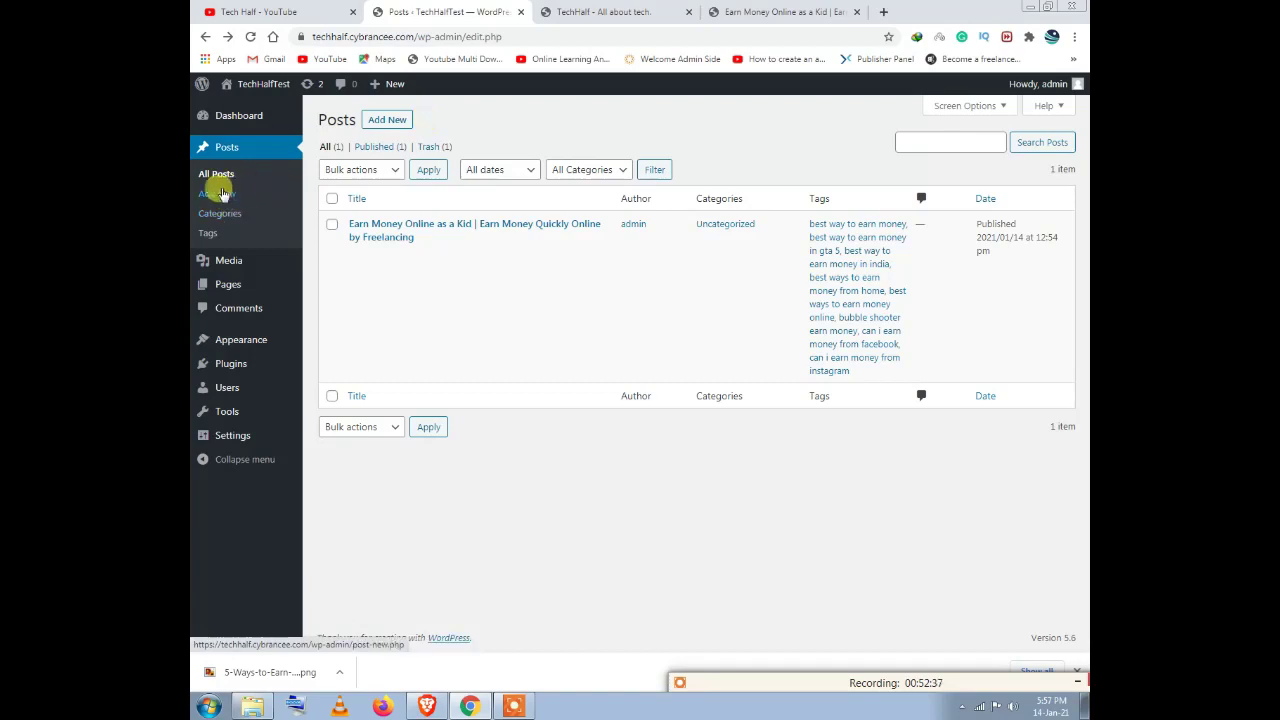
pyautogui.click(243, 218)
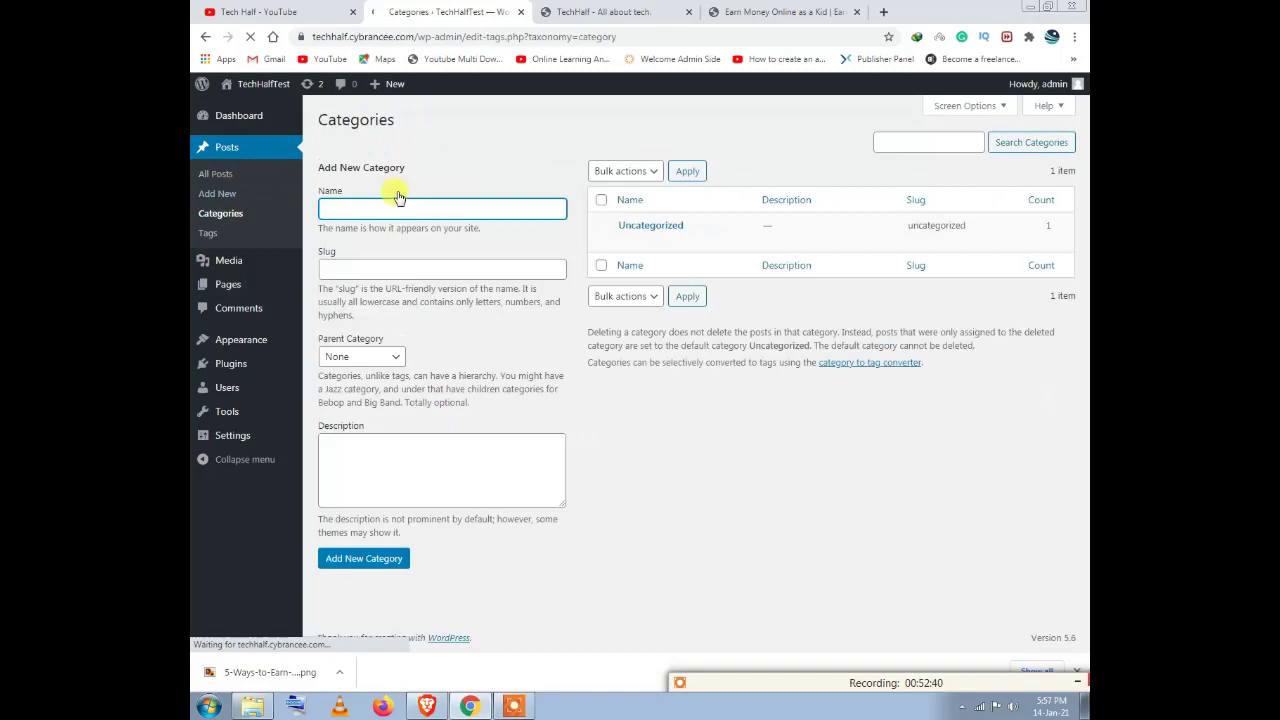
pyautogui.click(355, 264)
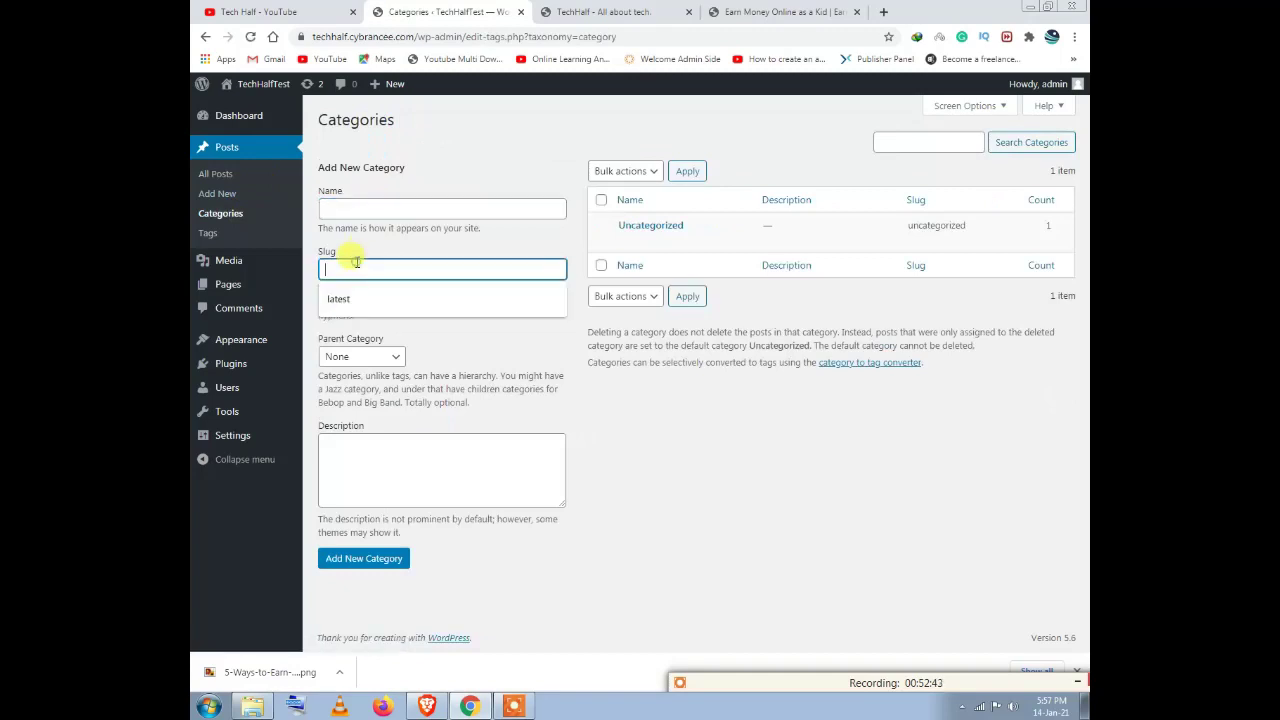
pyautogui.click(352, 206)
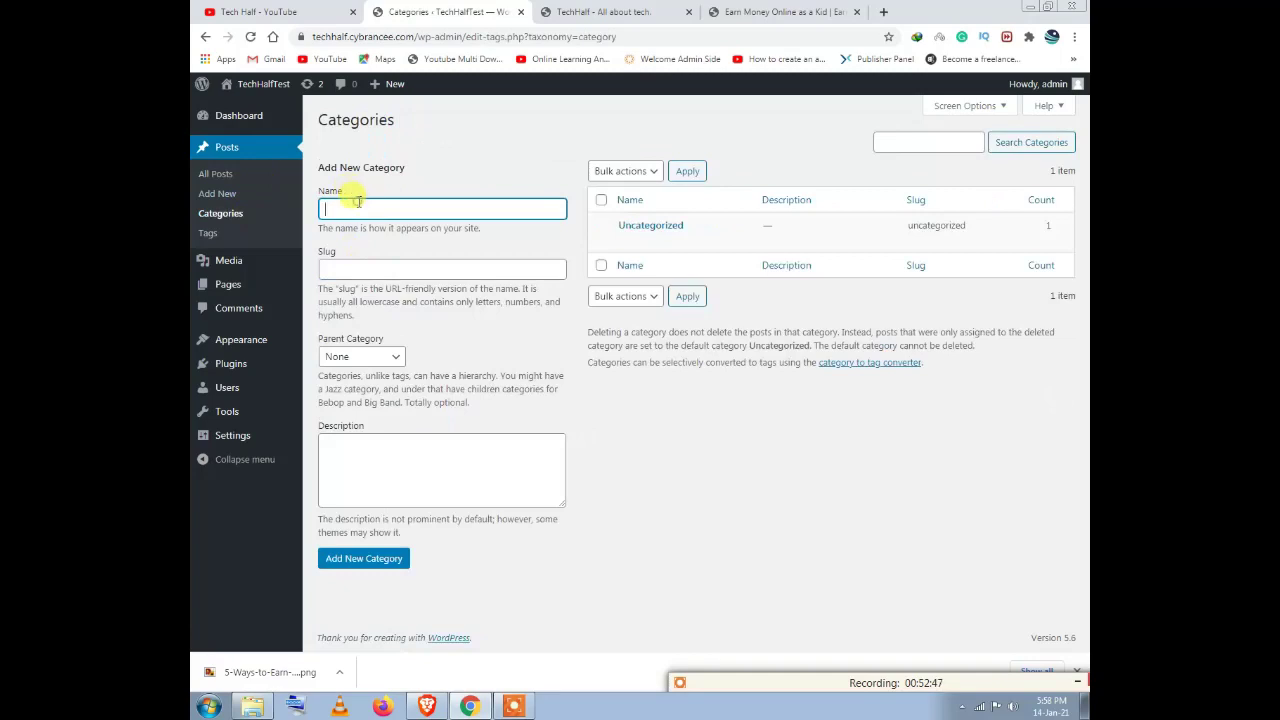
# Step: Open the Latest category on the TechHalf site and highlight its slug in the page address
pyautogui.click(578, 8)
pyautogui.click(735, 7)
pyautogui.click(250, 36)
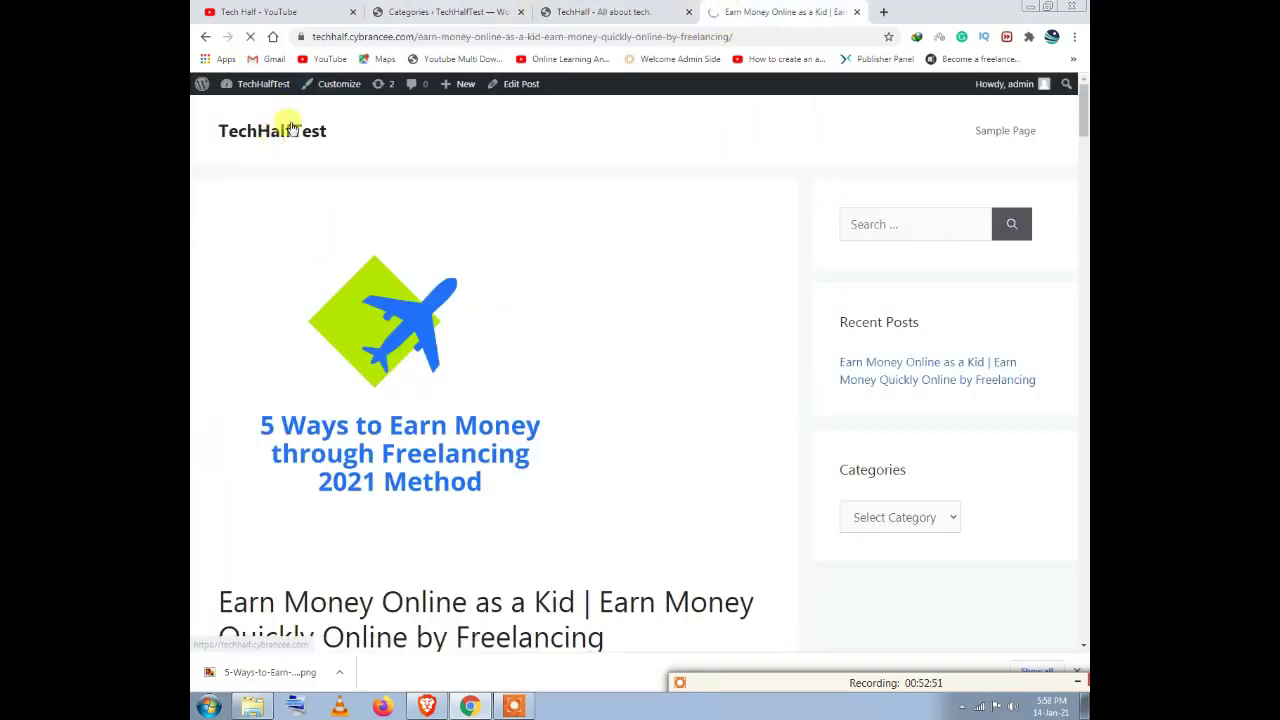
pyautogui.click(600, 11)
pyautogui.scroll(10, 671, 163)
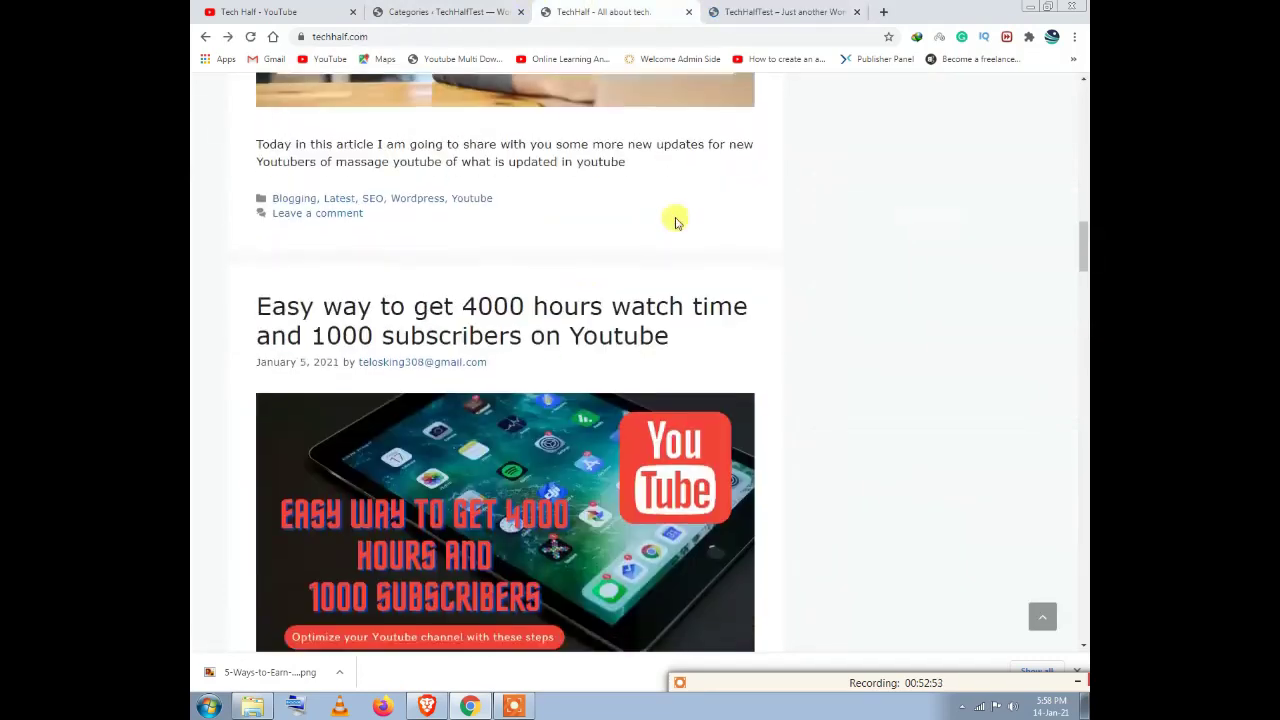
pyautogui.scroll(10, 675, 221)
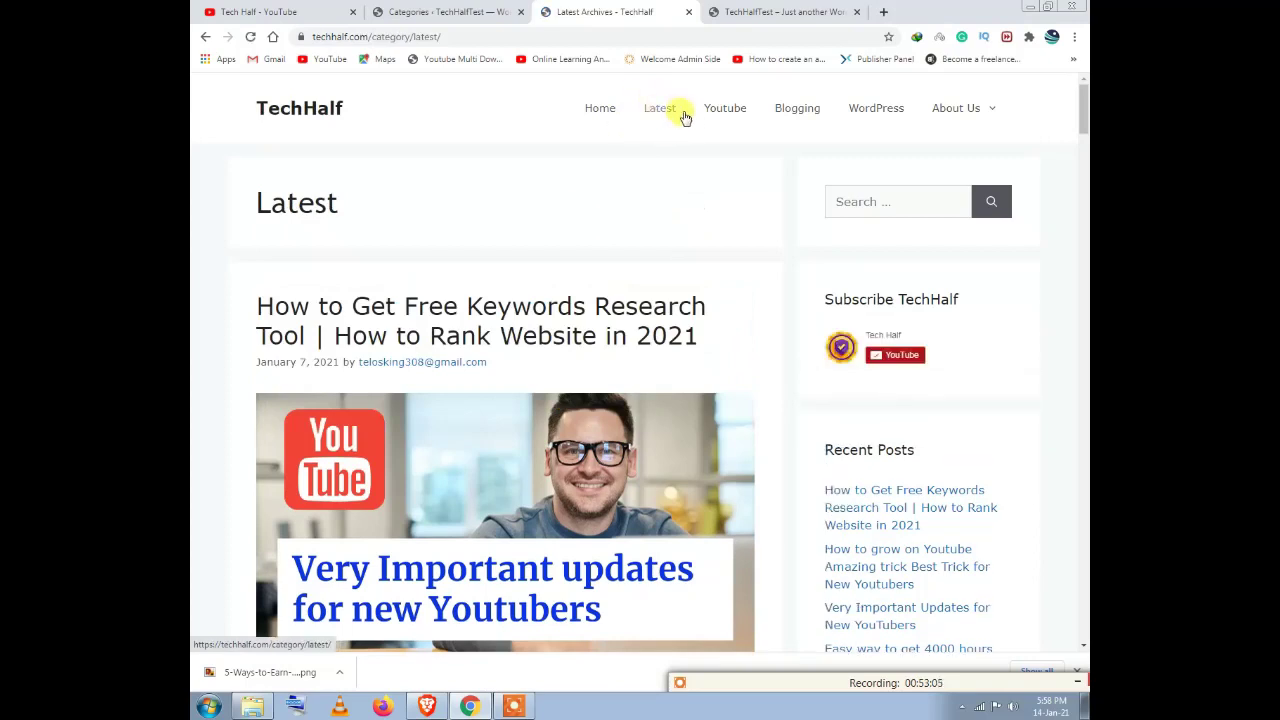
pyautogui.moveTo(441, 36); pyautogui.dragTo(415, 36)
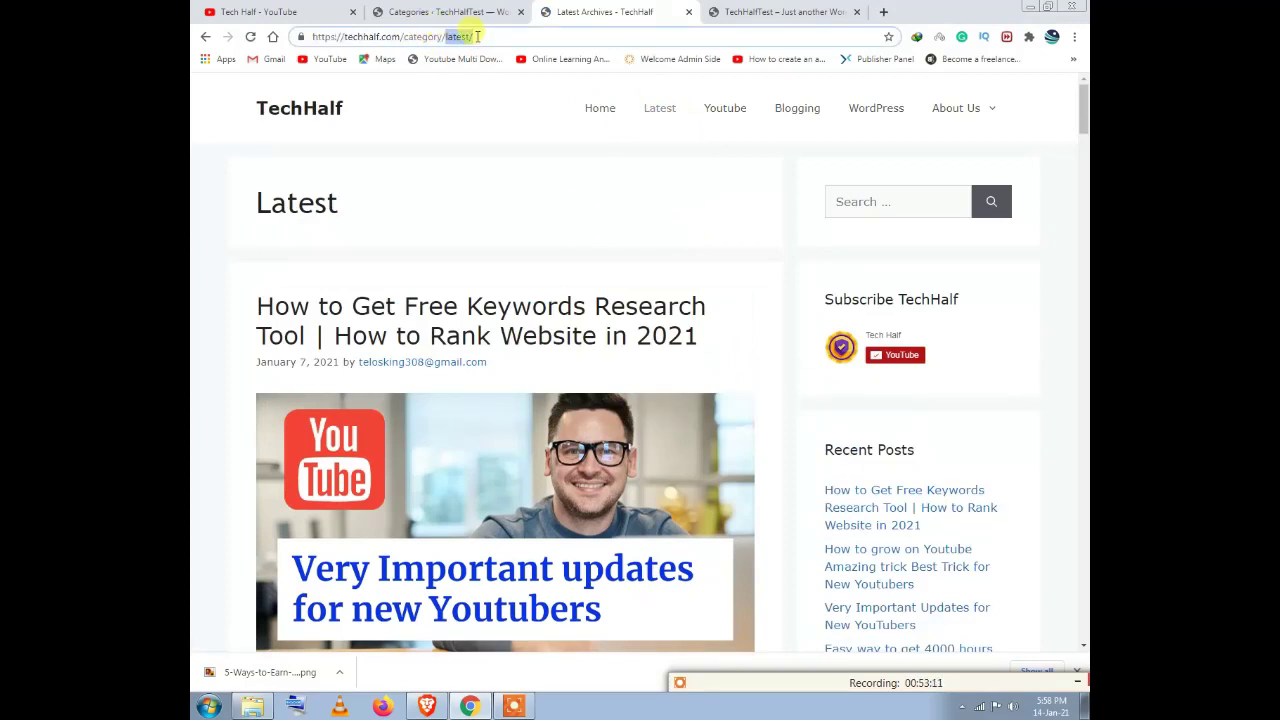
# Step: Add a post category named Test with the slug latest, no parent category and an empty description
pyautogui.click(458, 11)
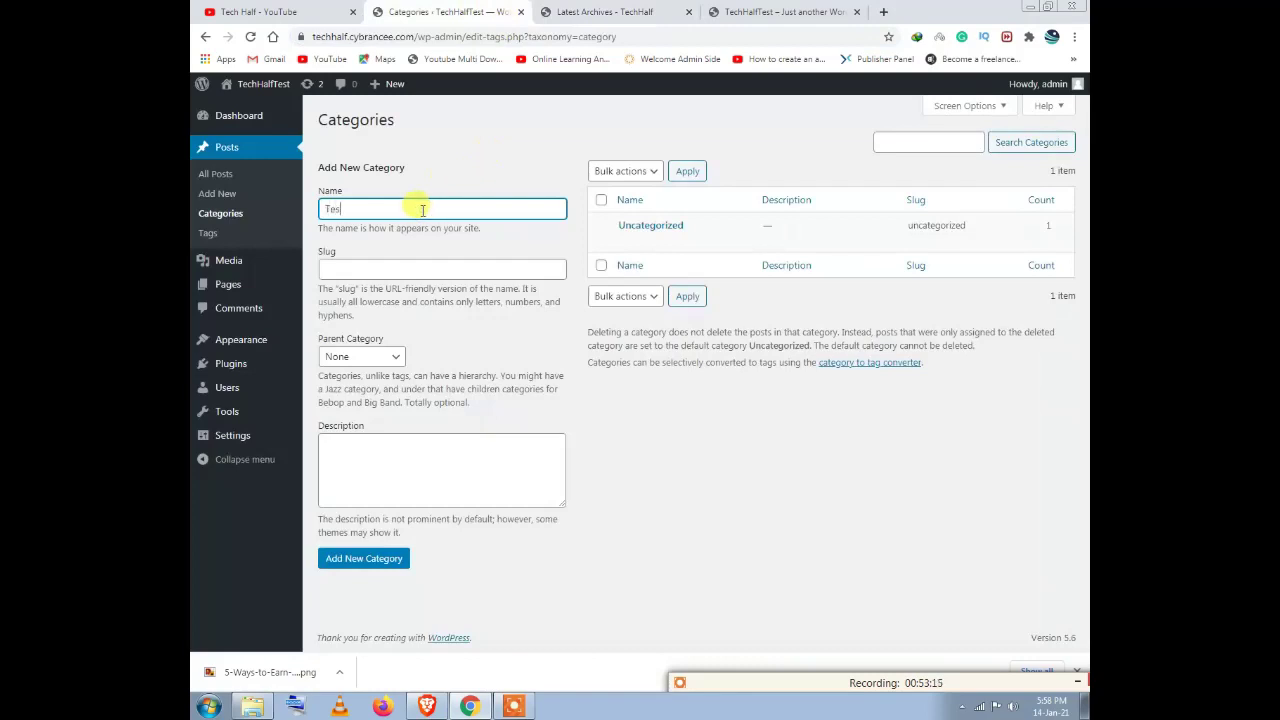
pyautogui.click(372, 270)
pyautogui.click(368, 294)
pyautogui.moveTo(378, 201); pyautogui.dragTo(322, 206)
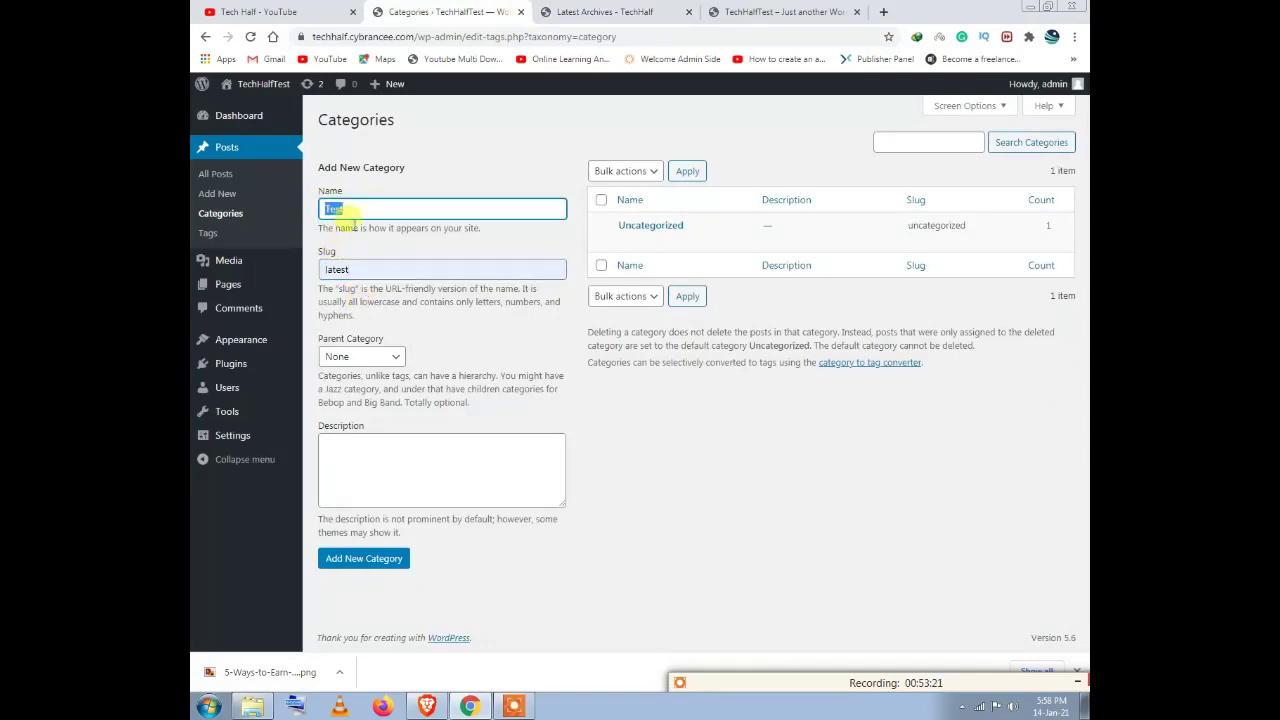
pyautogui.click(366, 357)
pyautogui.click(368, 359)
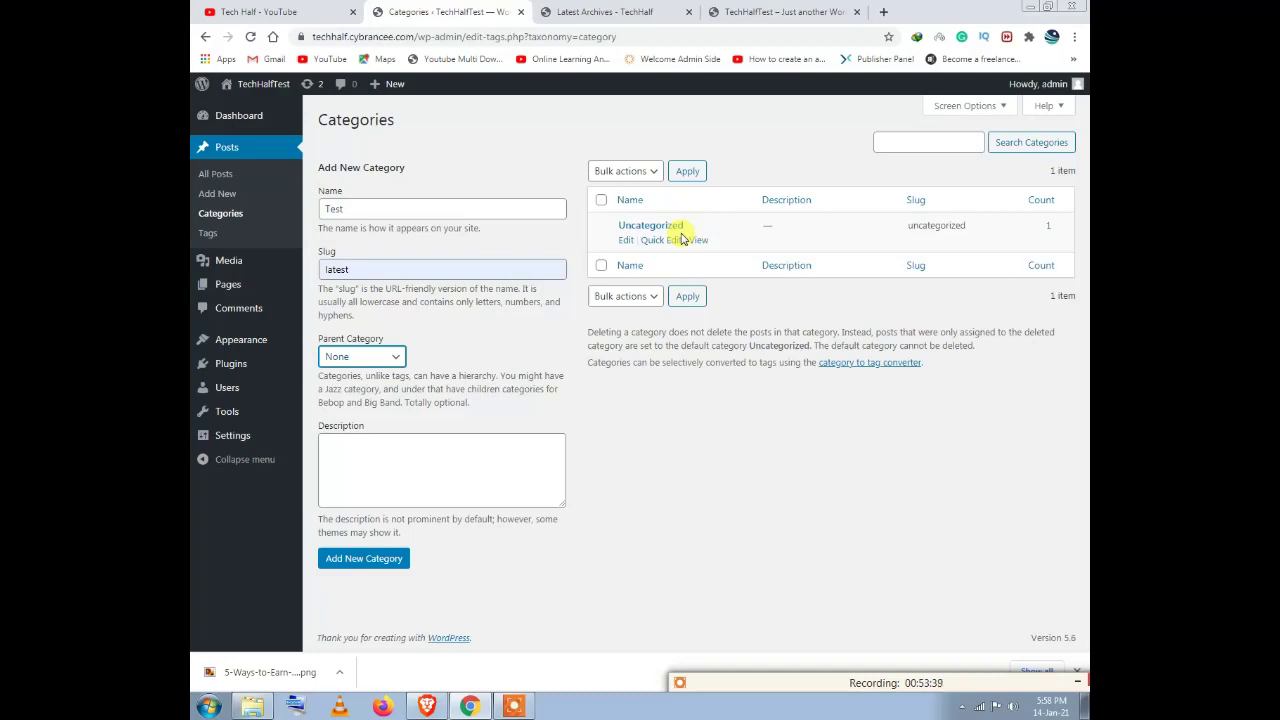
pyautogui.click(415, 472)
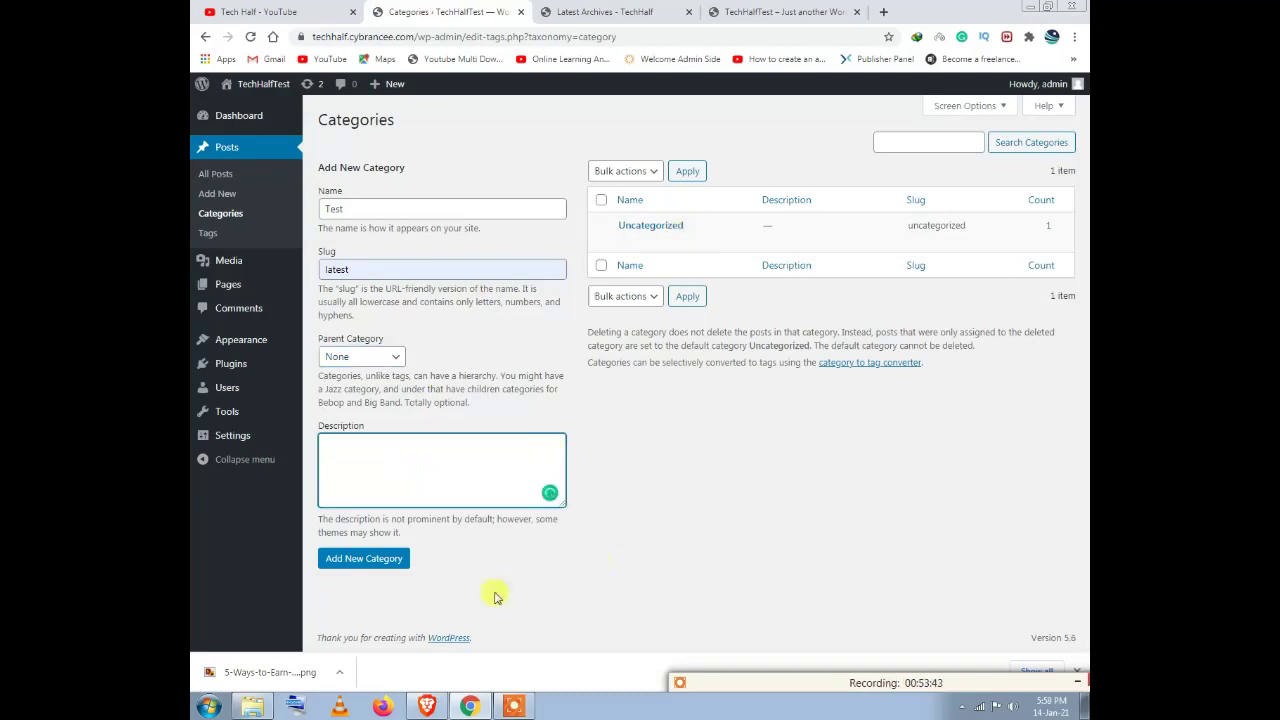
pyautogui.click(373, 562)
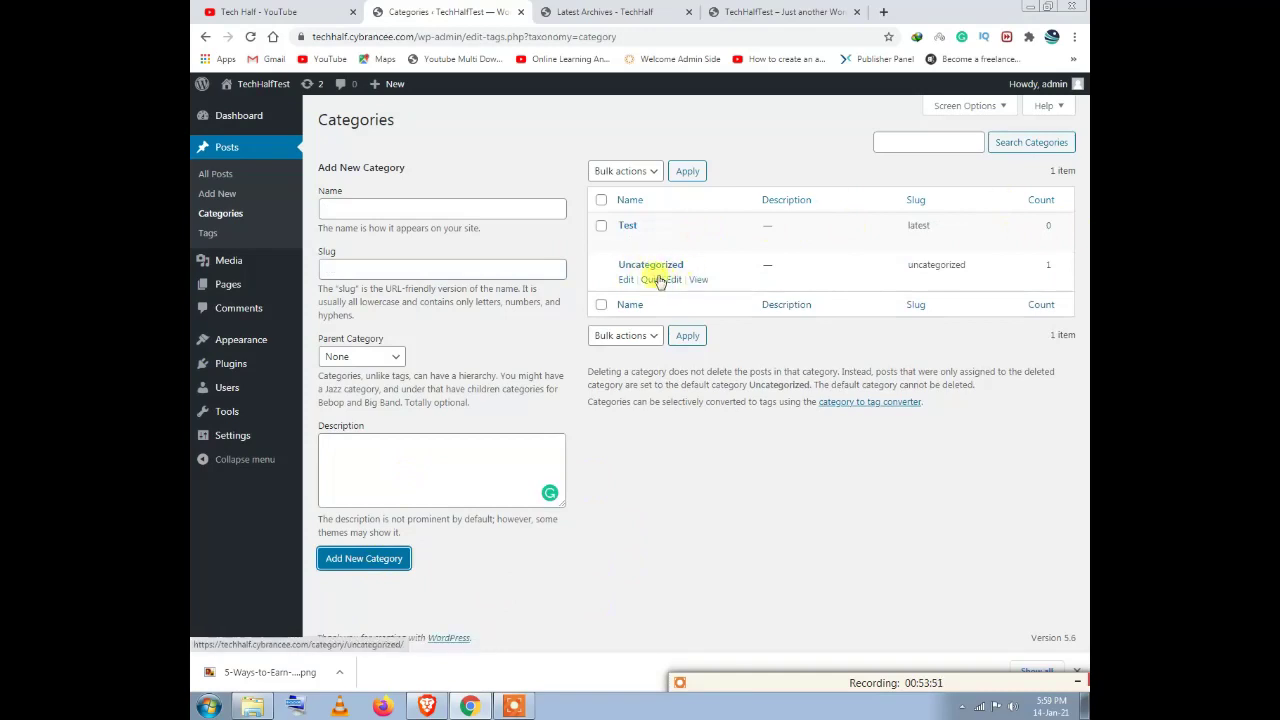
# Step: Rename the Uncategorized category to Testing, save it and return to the category list
pyautogui.click(625, 280)
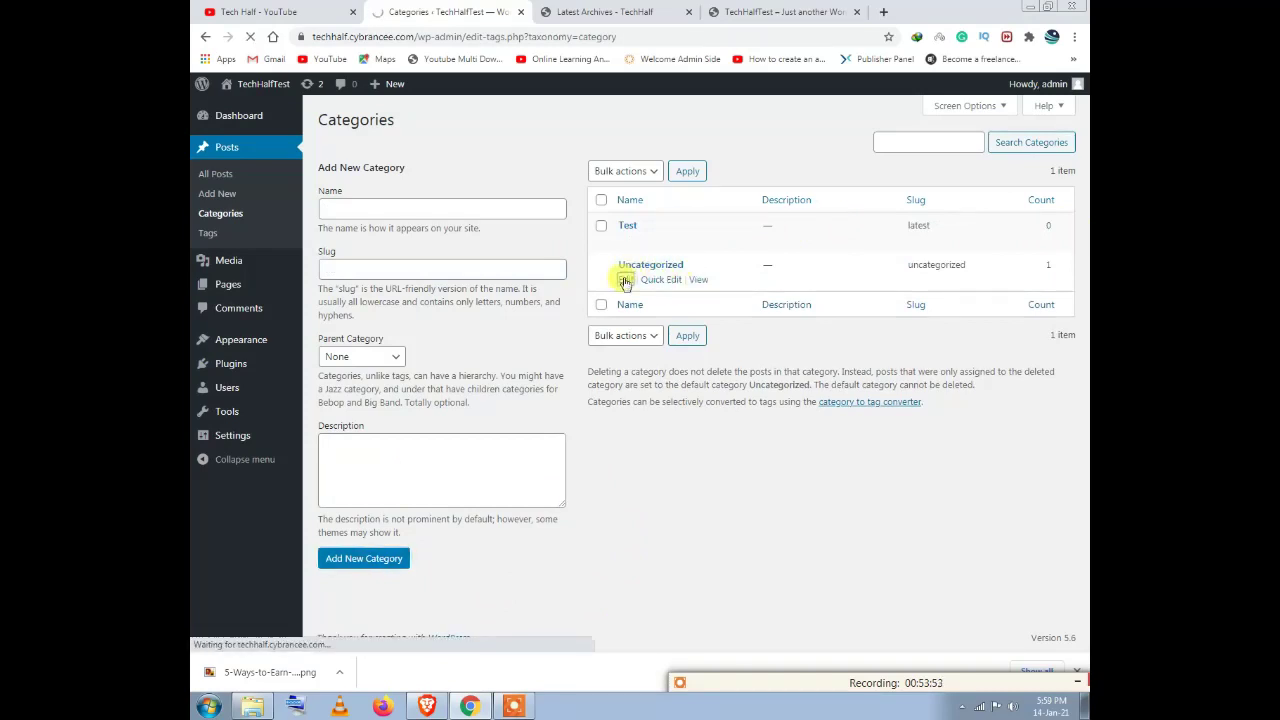
pyautogui.doubleClick(560, 158)
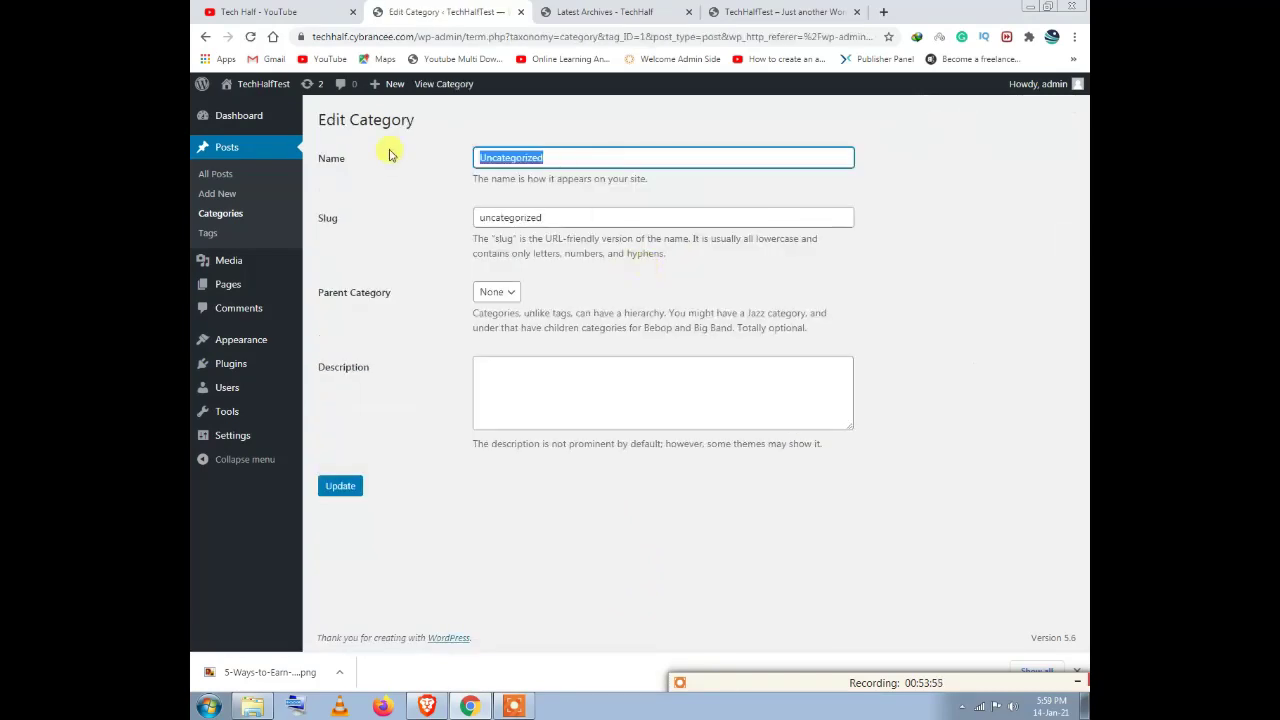
pyautogui.write('Test')
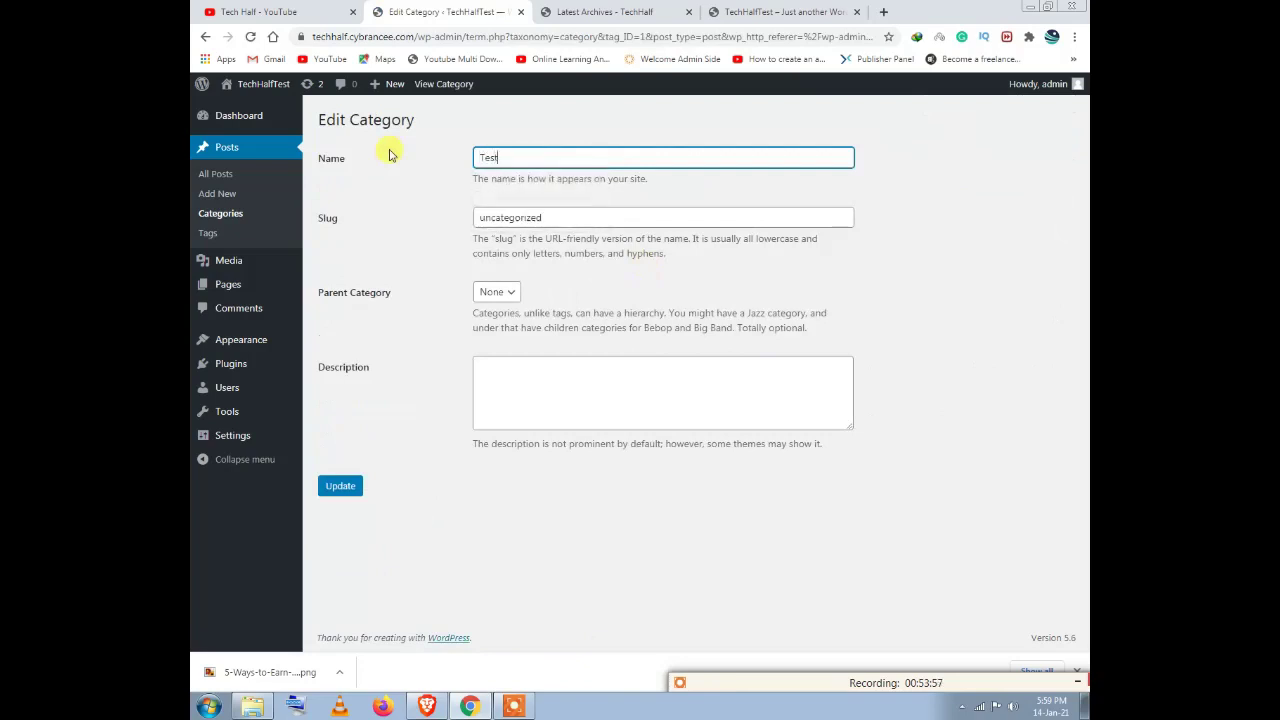
pyautogui.write('ing')
pyautogui.click(340, 486)
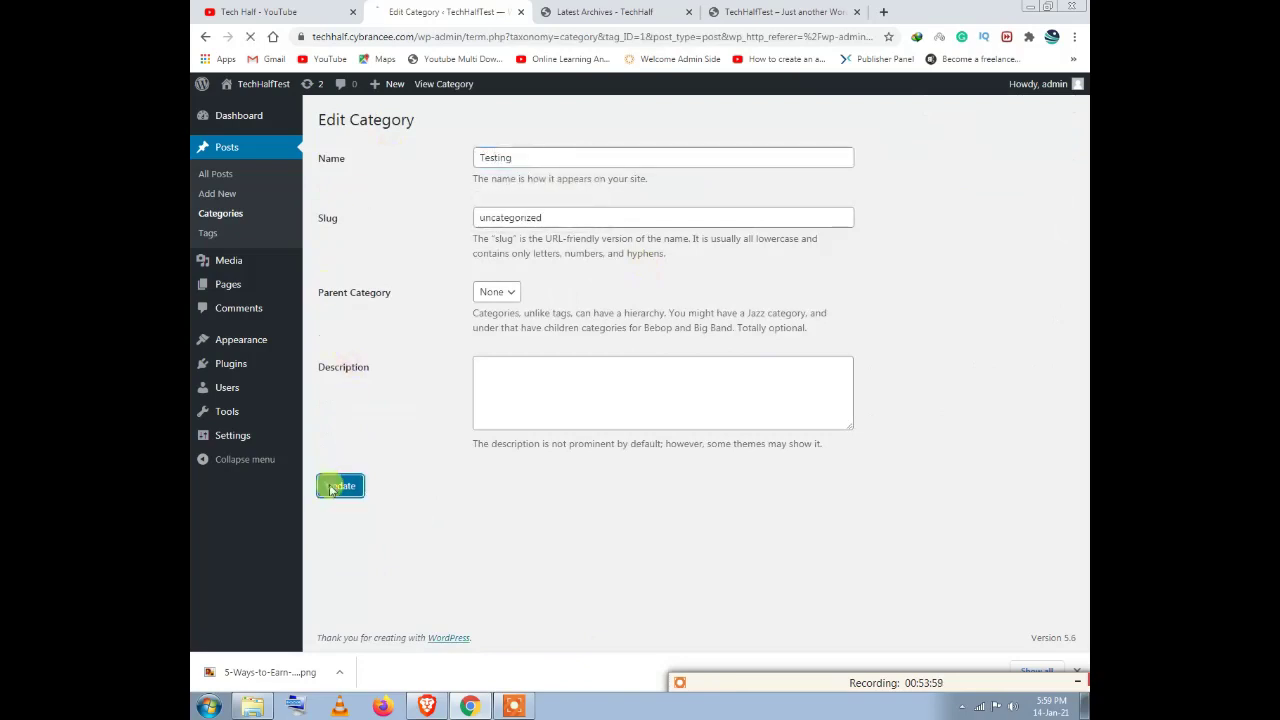
pyautogui.click(605, 12)
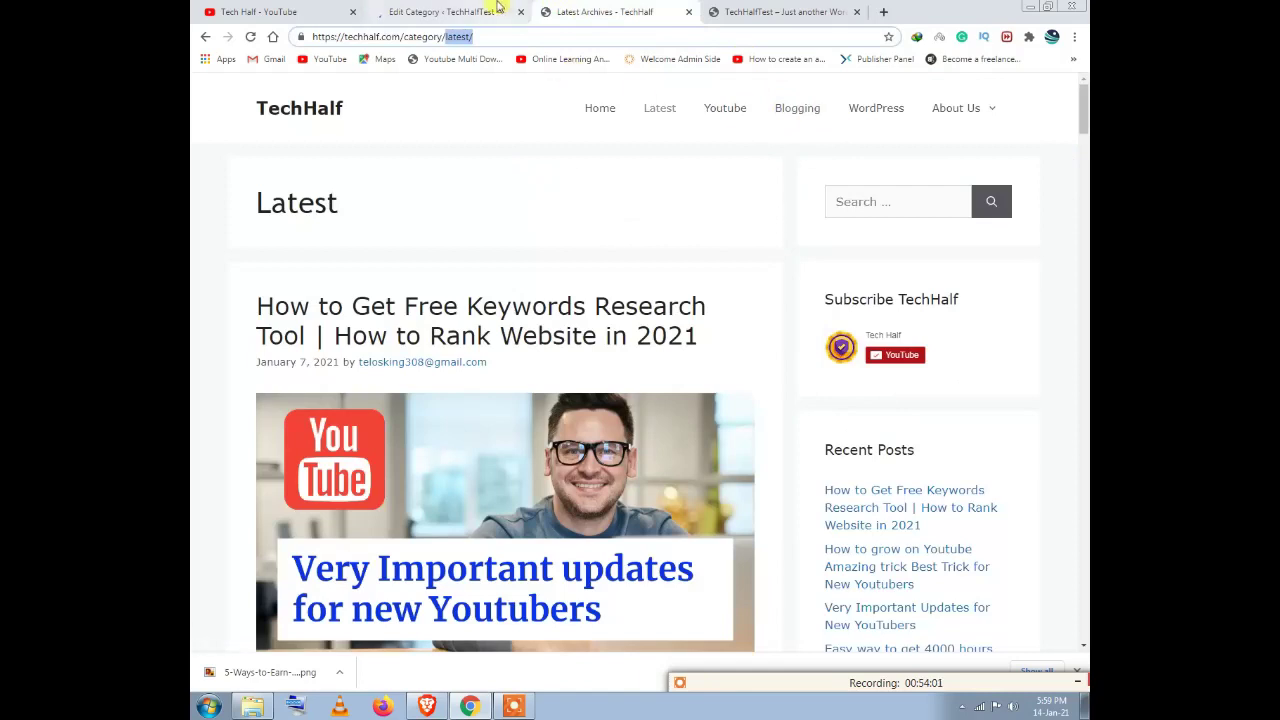
pyautogui.click(498, 10)
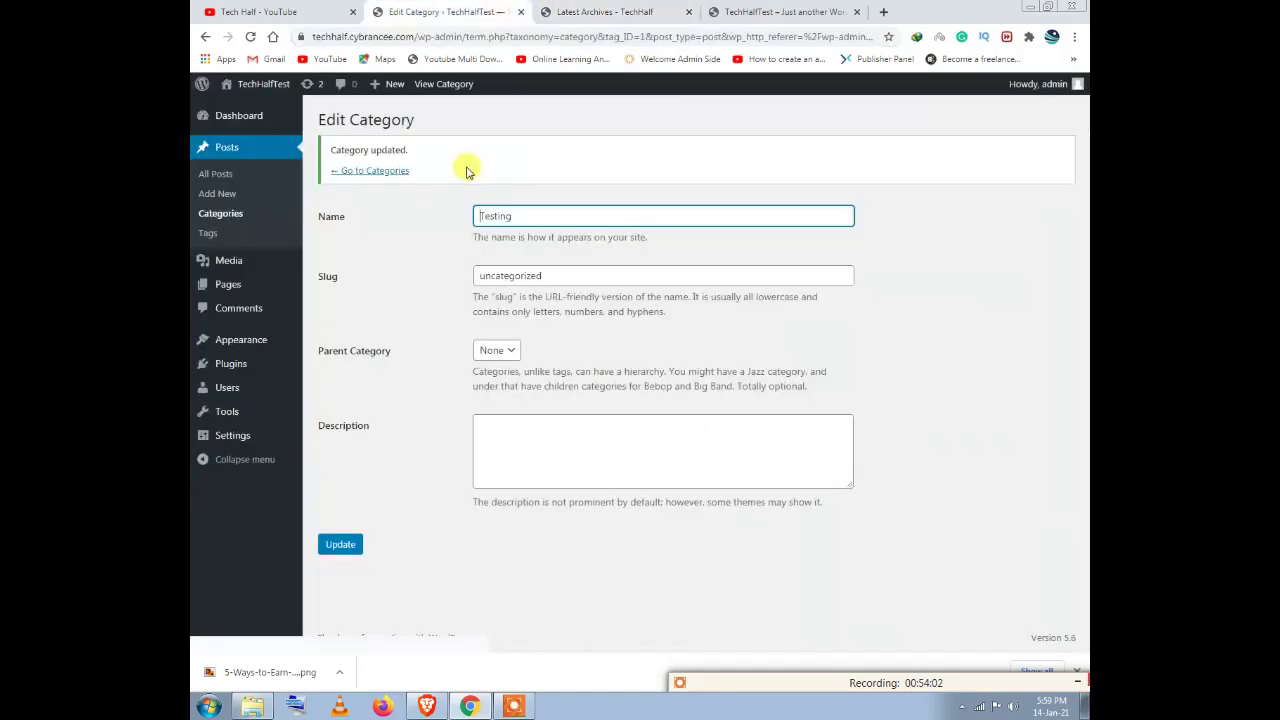
pyautogui.click(231, 213)
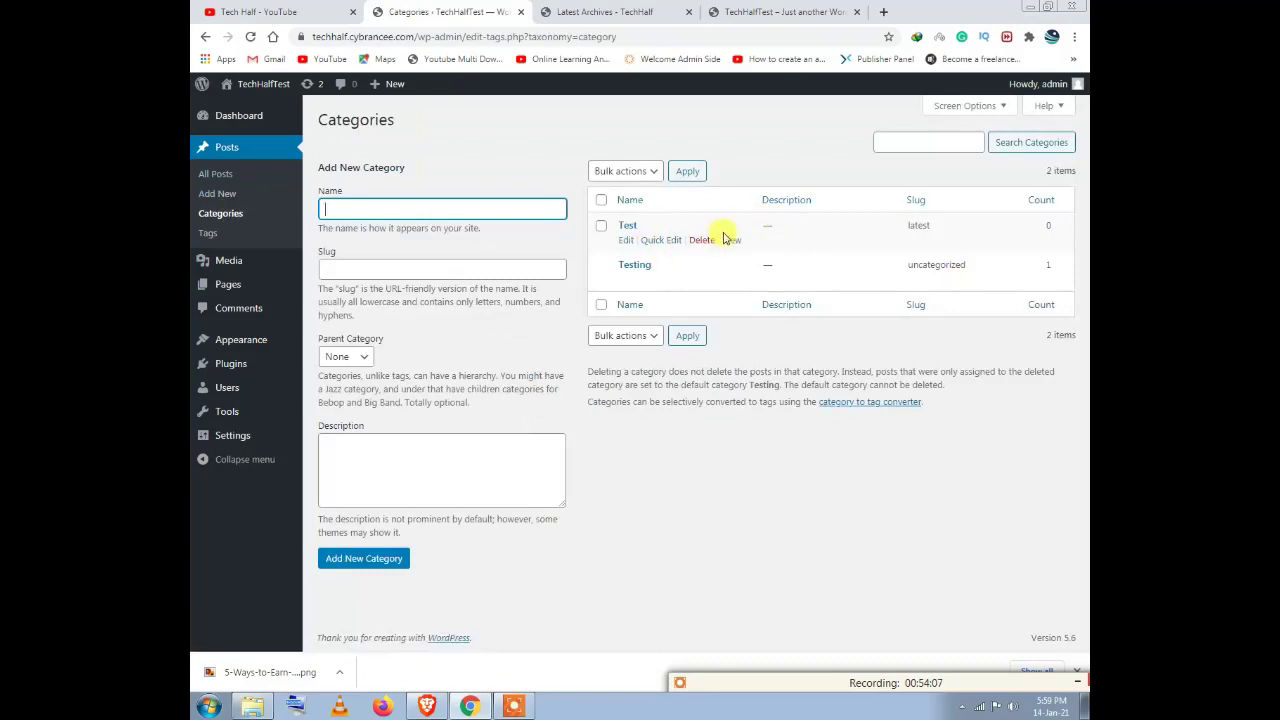
# Step: View the Test category's page on the site, highlight its slug in the address and return to the category list
pyautogui.click(730, 241)
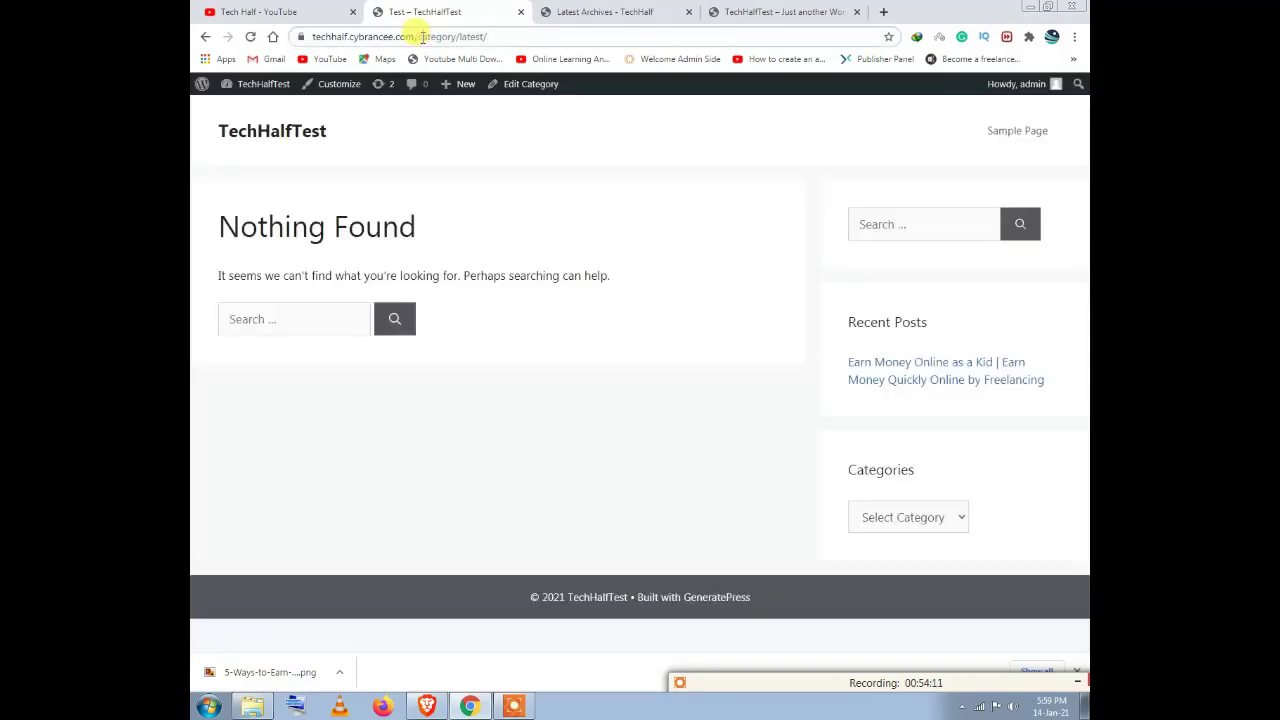
pyautogui.click(422, 36)
pyautogui.doubleClick(498, 36)
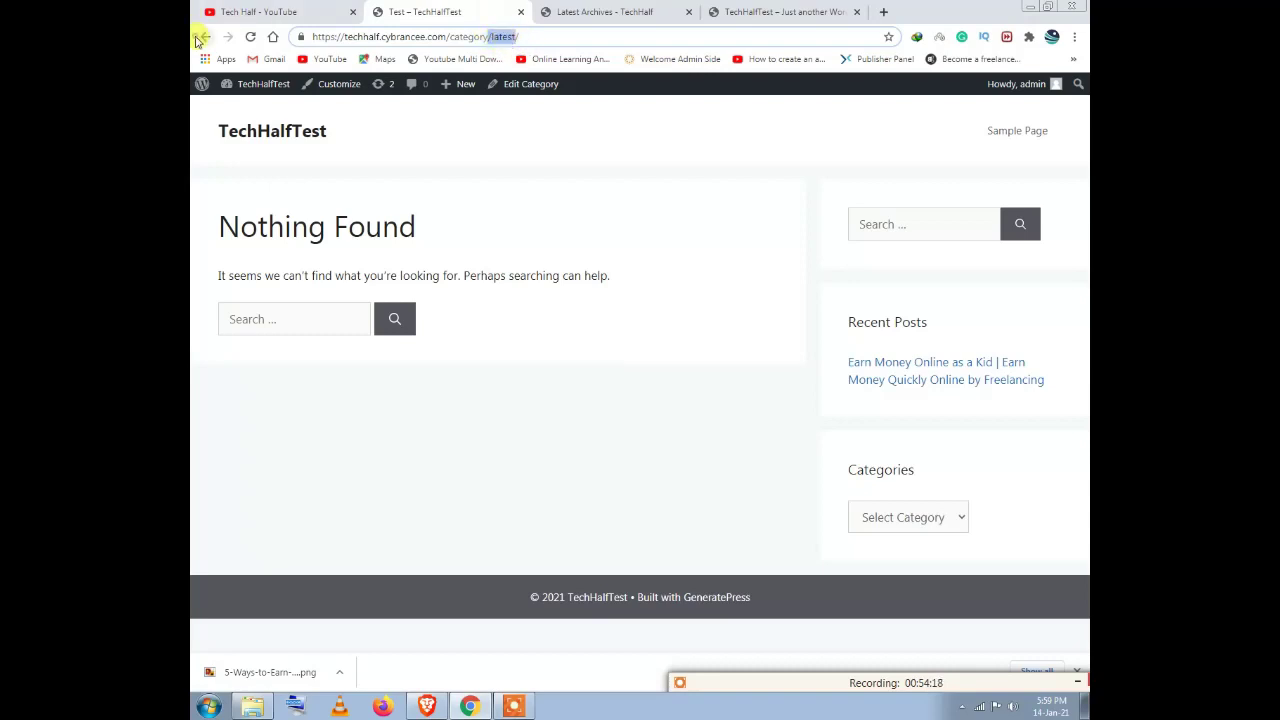
pyautogui.click(199, 38)
# Step: Compare the slugs of both categories, view the Testing category's page and highlight its slug in the address
pyautogui.moveTo(631, 271)
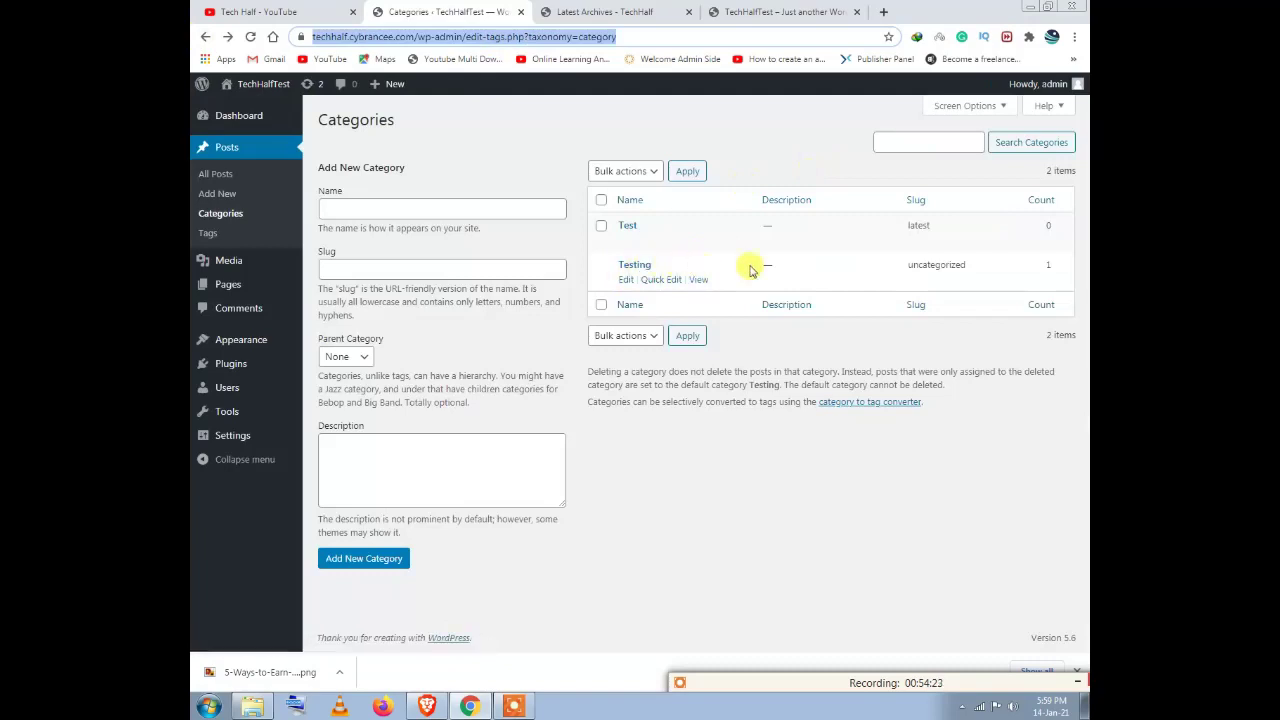
pyautogui.doubleClick(912, 225)
pyautogui.moveTo(985, 266); pyautogui.dragTo(906, 266)
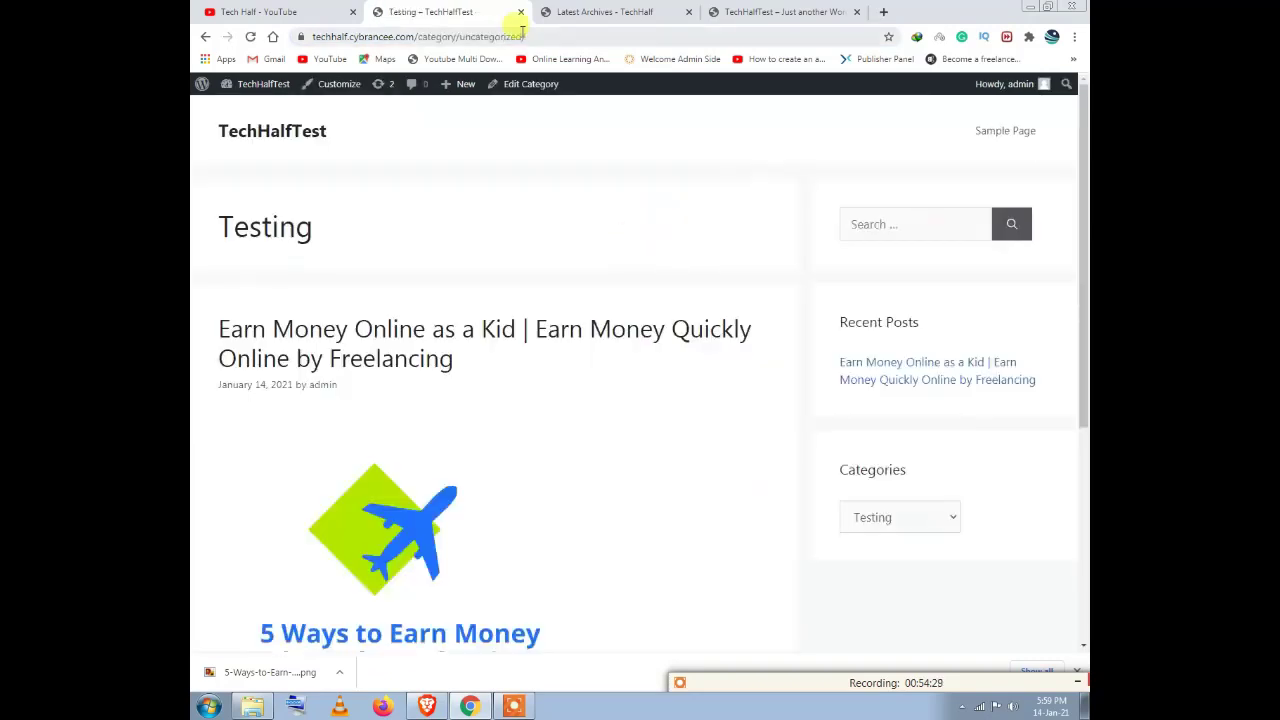
pyautogui.moveTo(524, 36); pyautogui.dragTo(458, 36)
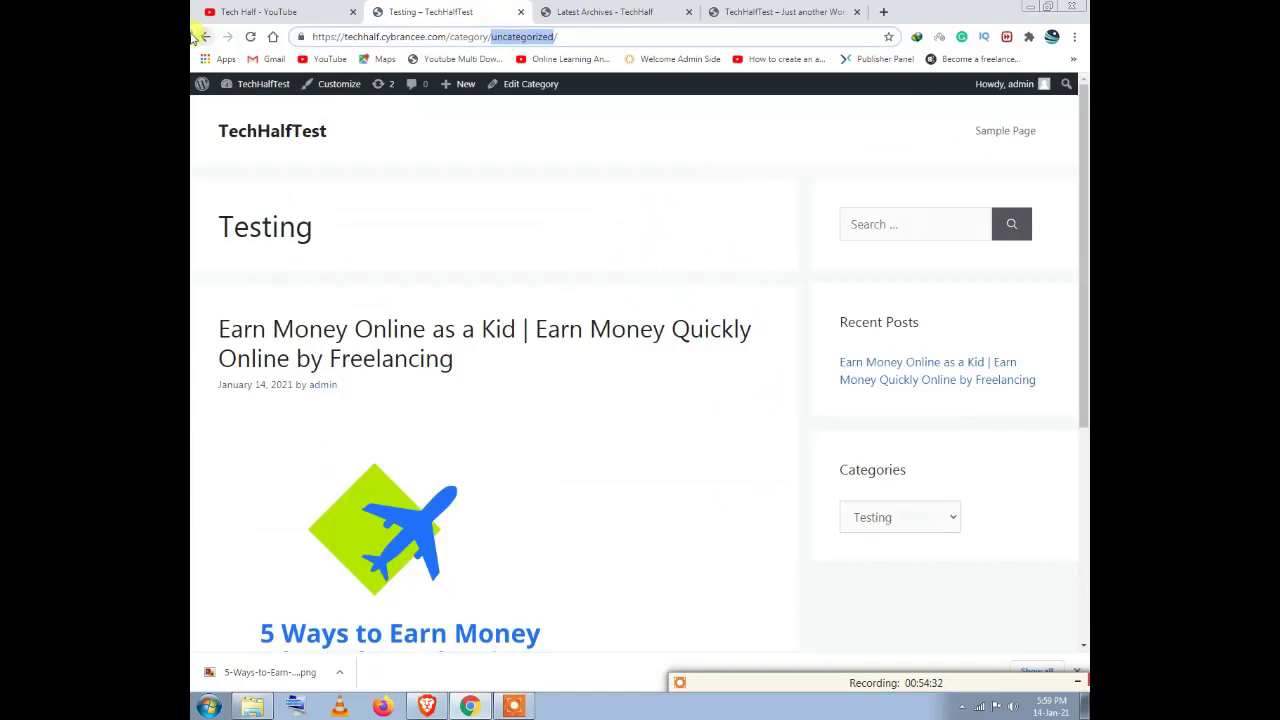
pyautogui.click(200, 36)
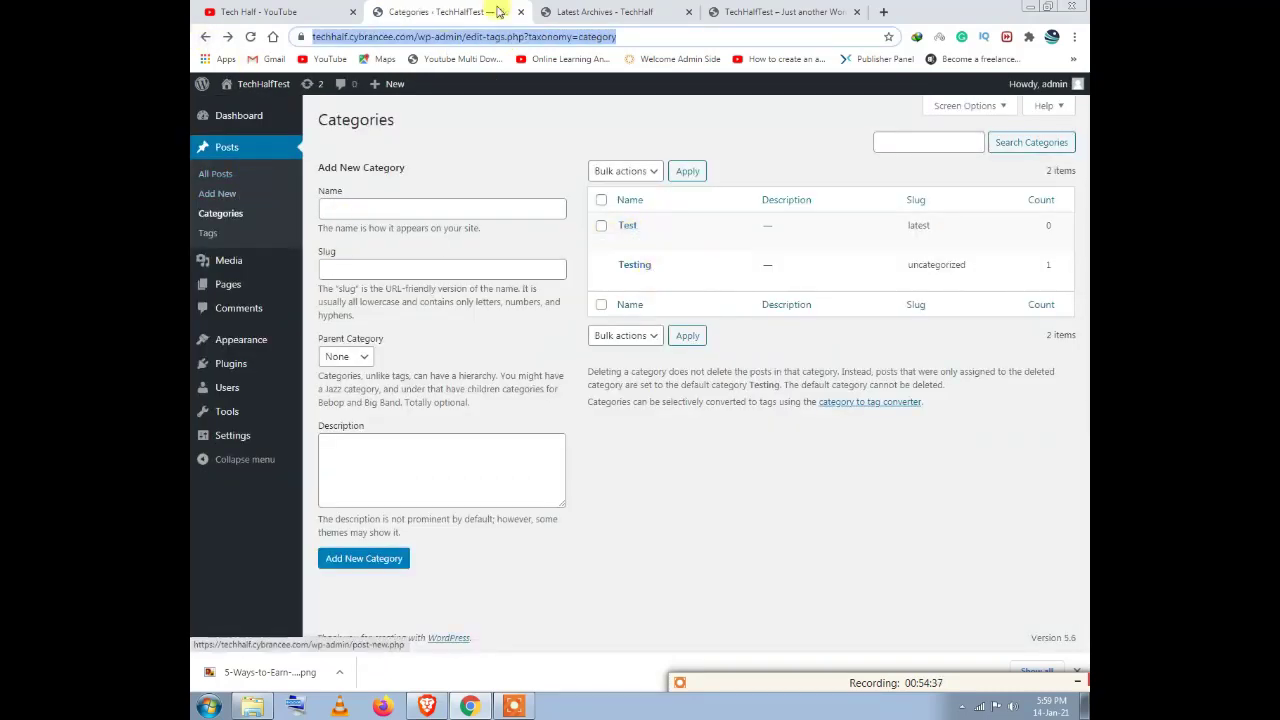
# Step: Open the theme customizer for TechHalfTest and look through its homepage preview
pyautogui.click(600, 11)
pyautogui.click(455, 11)
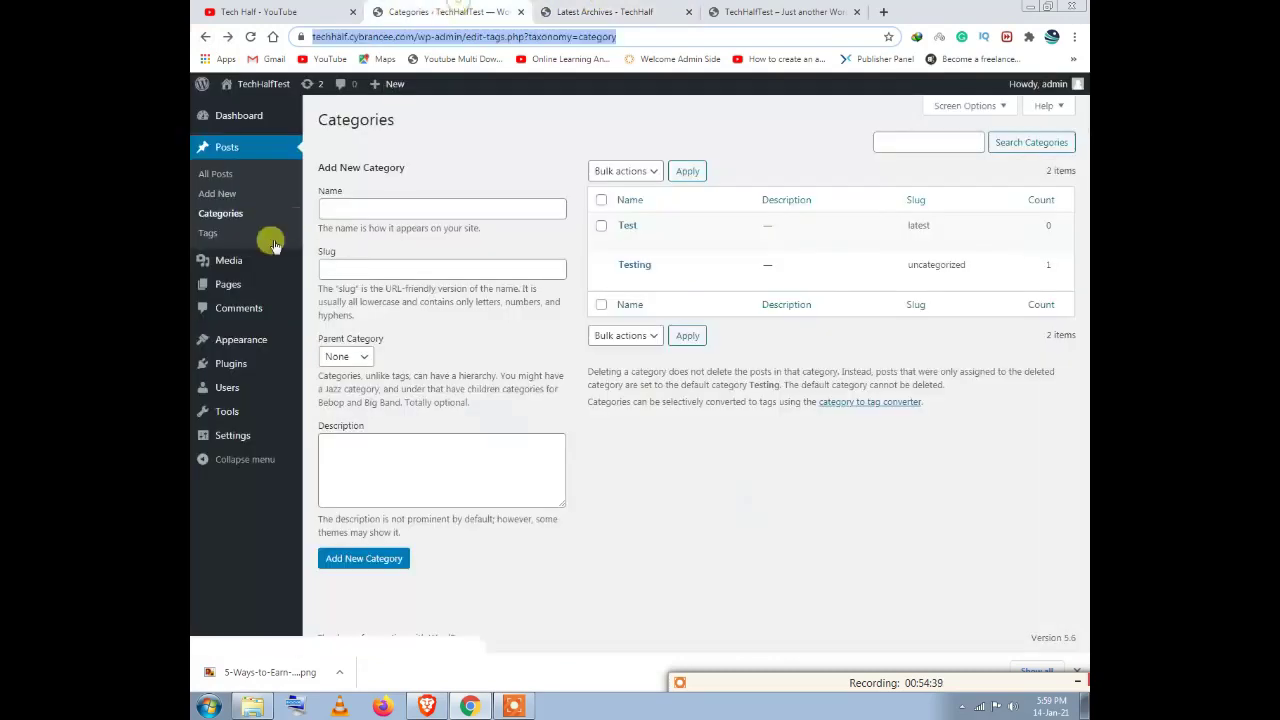
pyautogui.moveTo(390, 88)
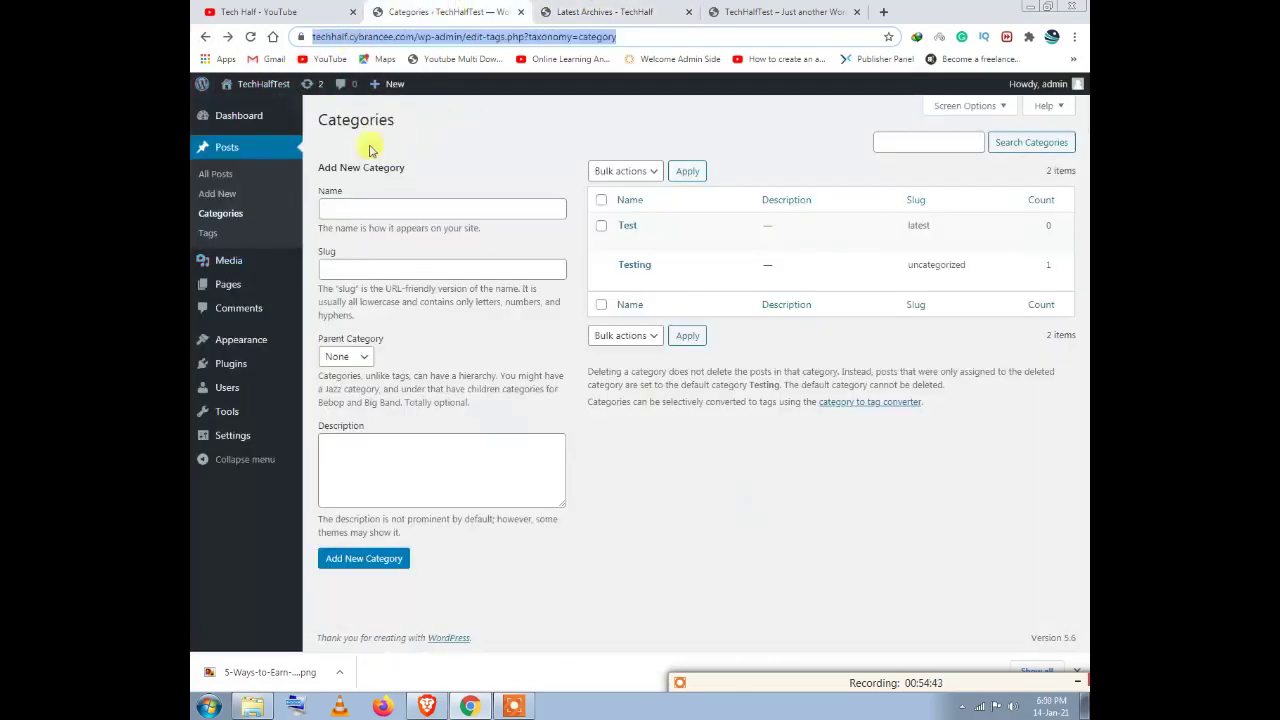
pyautogui.moveTo(246, 339)
pyautogui.click(333, 361)
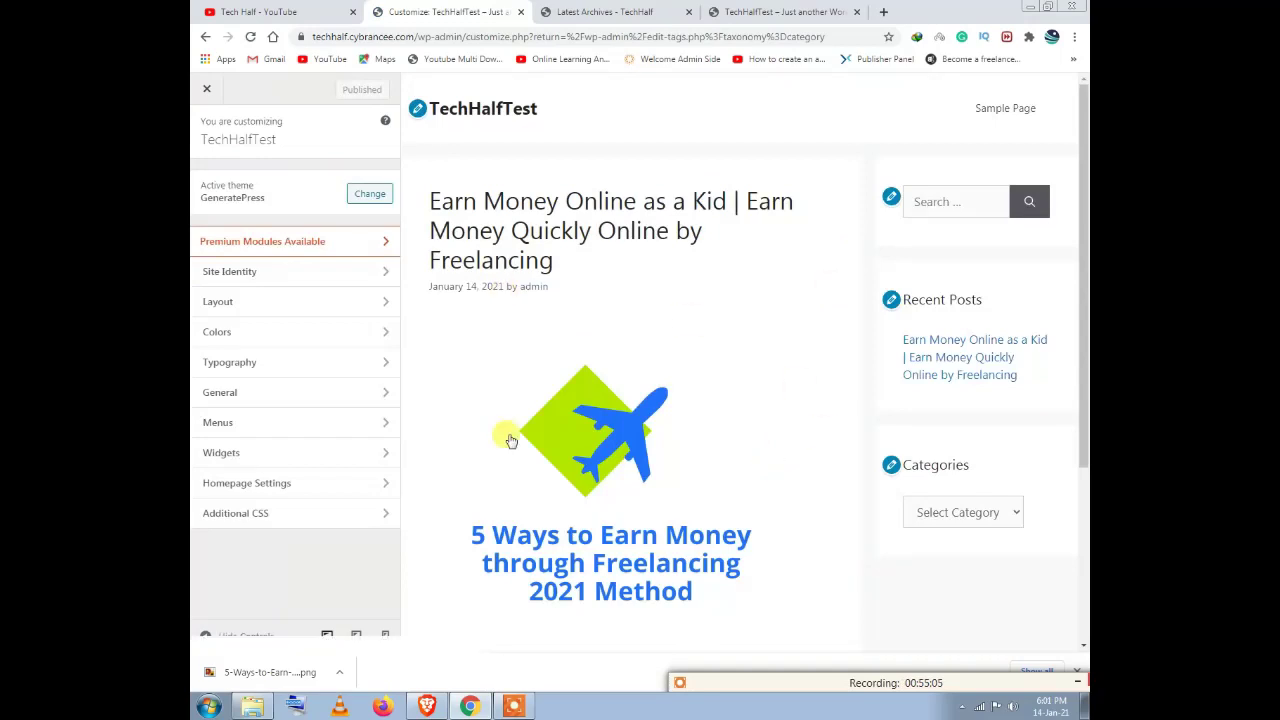
pyautogui.scroll(-3, 634, 349)
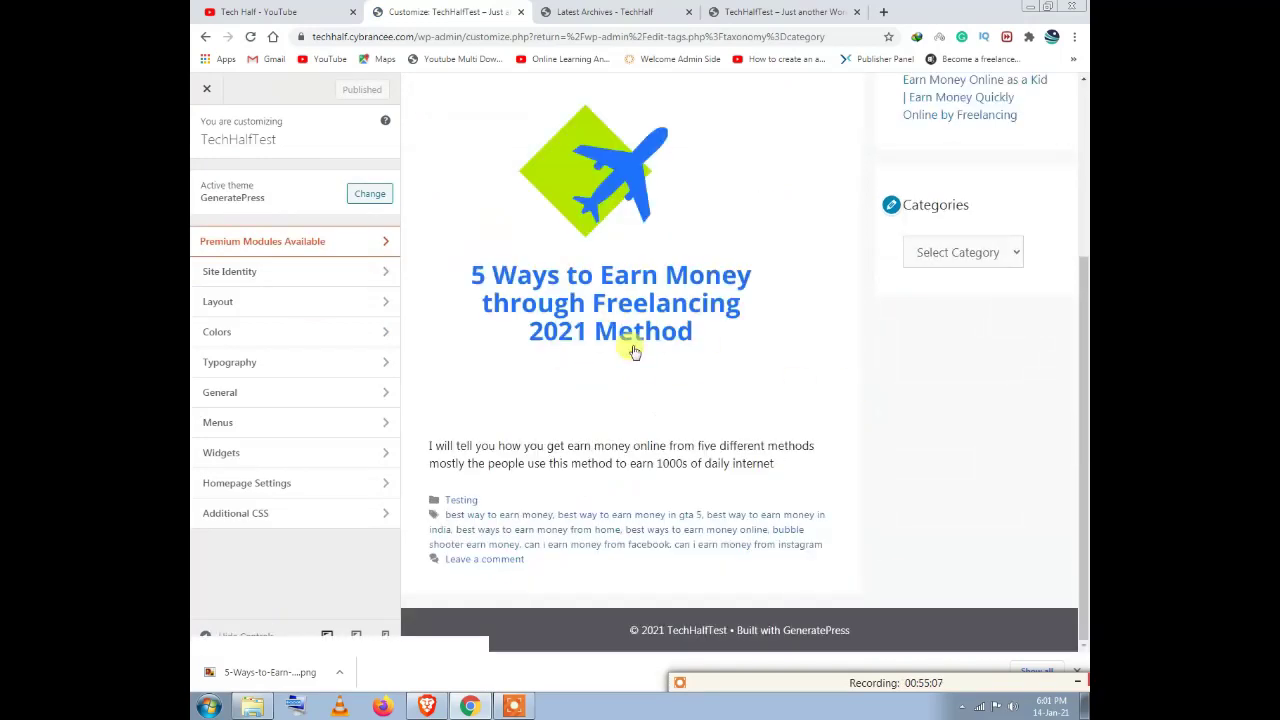
pyautogui.scroll(3, 600, 380)
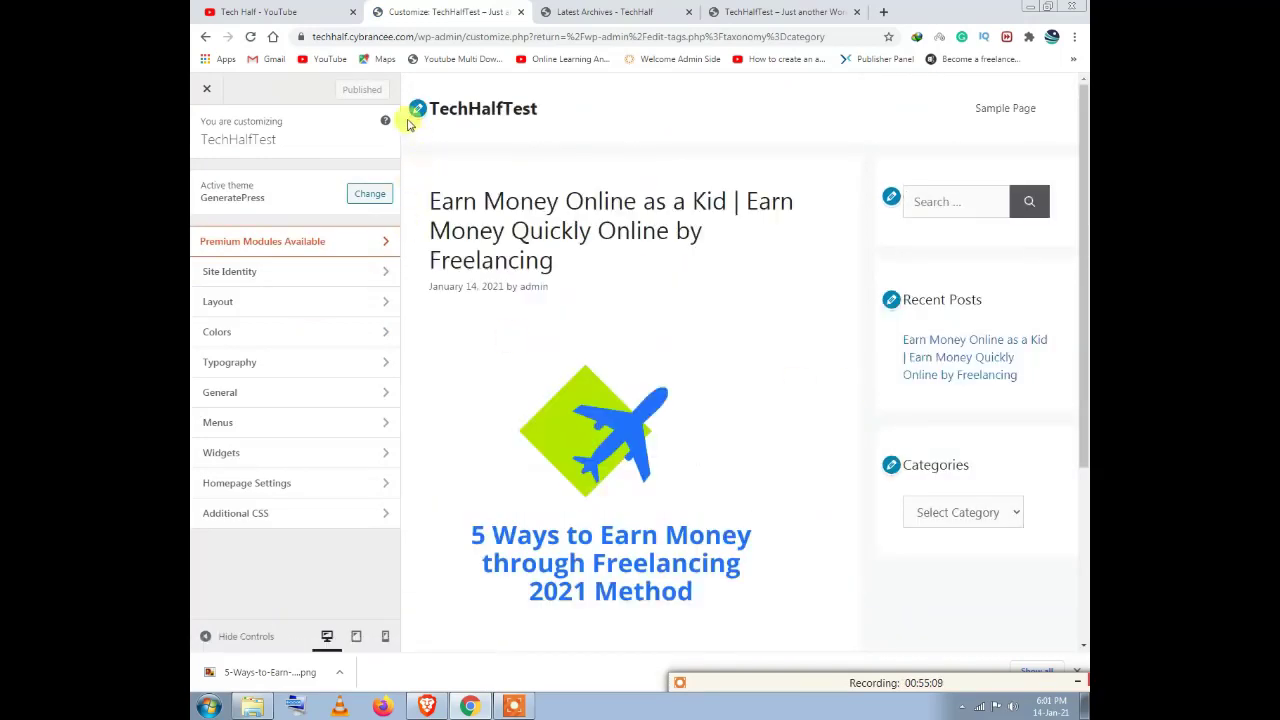
# Step: Show TechHalf's Latest page in a smaller browser window, toggle its collapsed menu and narrow the window to about phone width
pyautogui.click(620, 12)
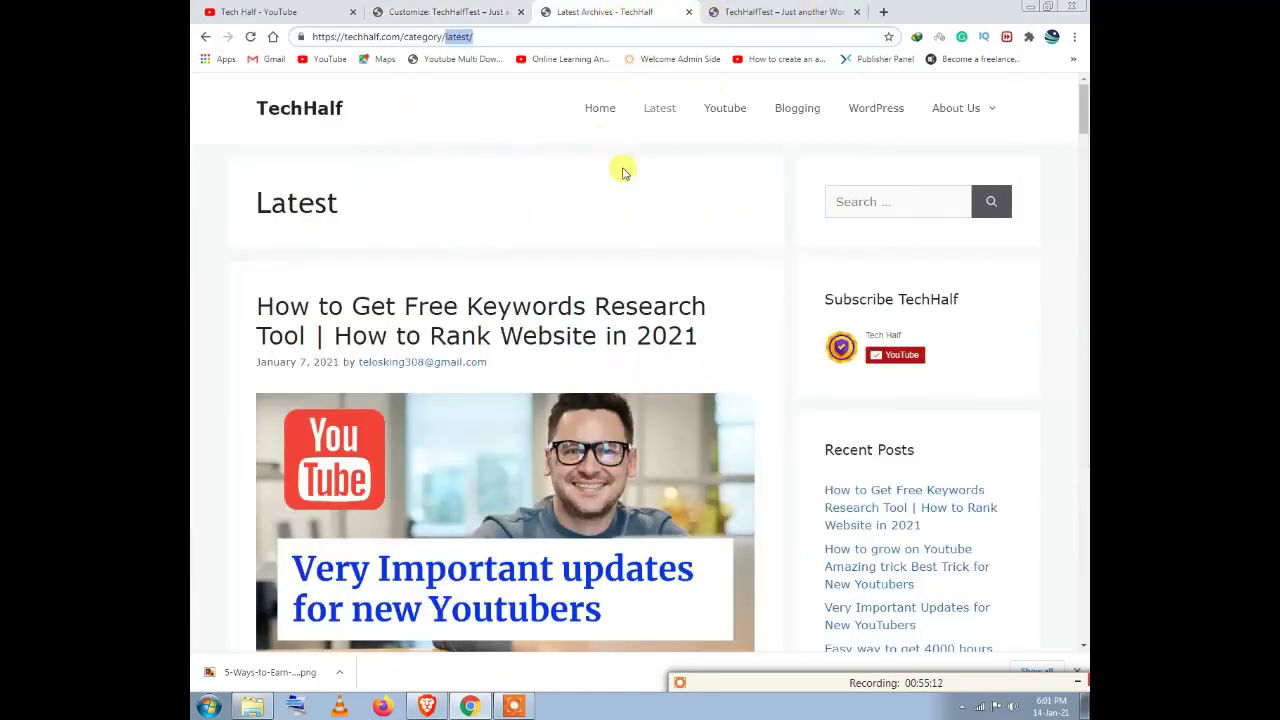
pyautogui.doubleClick(946, 9)
pyautogui.click(829, 199)
pyautogui.click(829, 200)
pyautogui.click(829, 200)
pyautogui.click(829, 200)
pyautogui.click(829, 200)
pyautogui.click(829, 200)
pyautogui.scroll(-10, 766, 251)
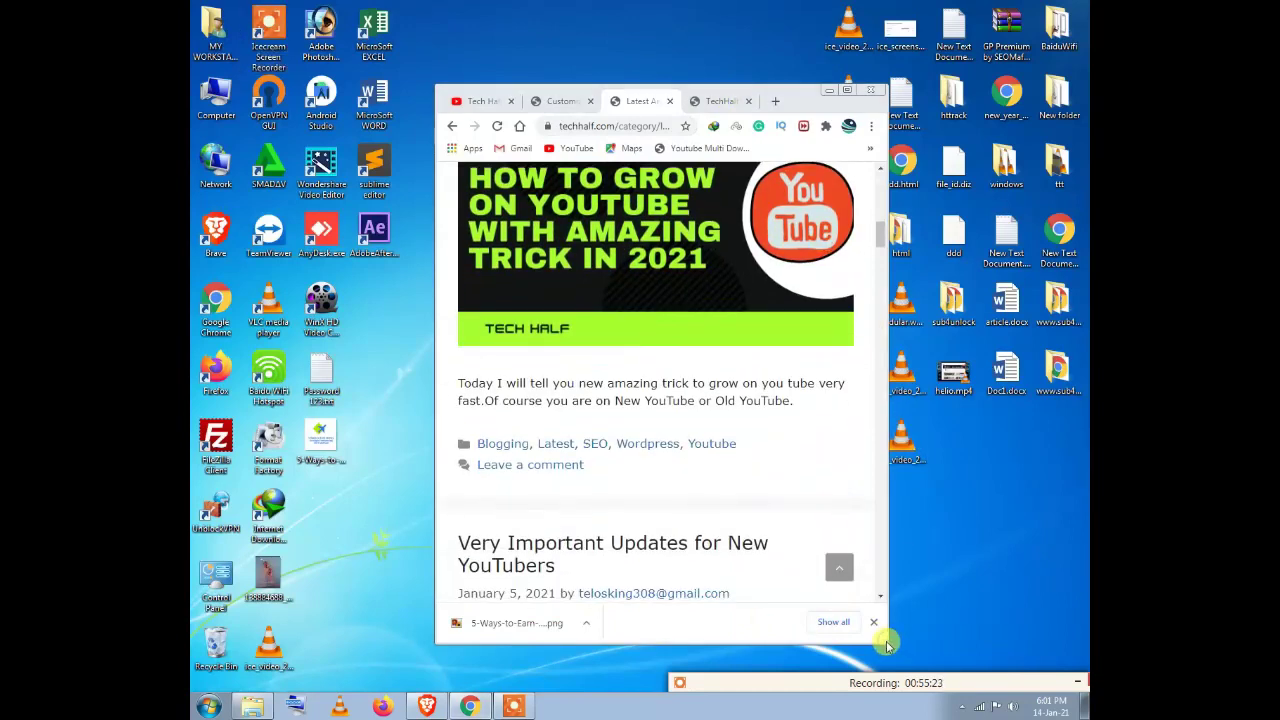
pyautogui.moveTo(886, 645); pyautogui.dragTo(790, 645)
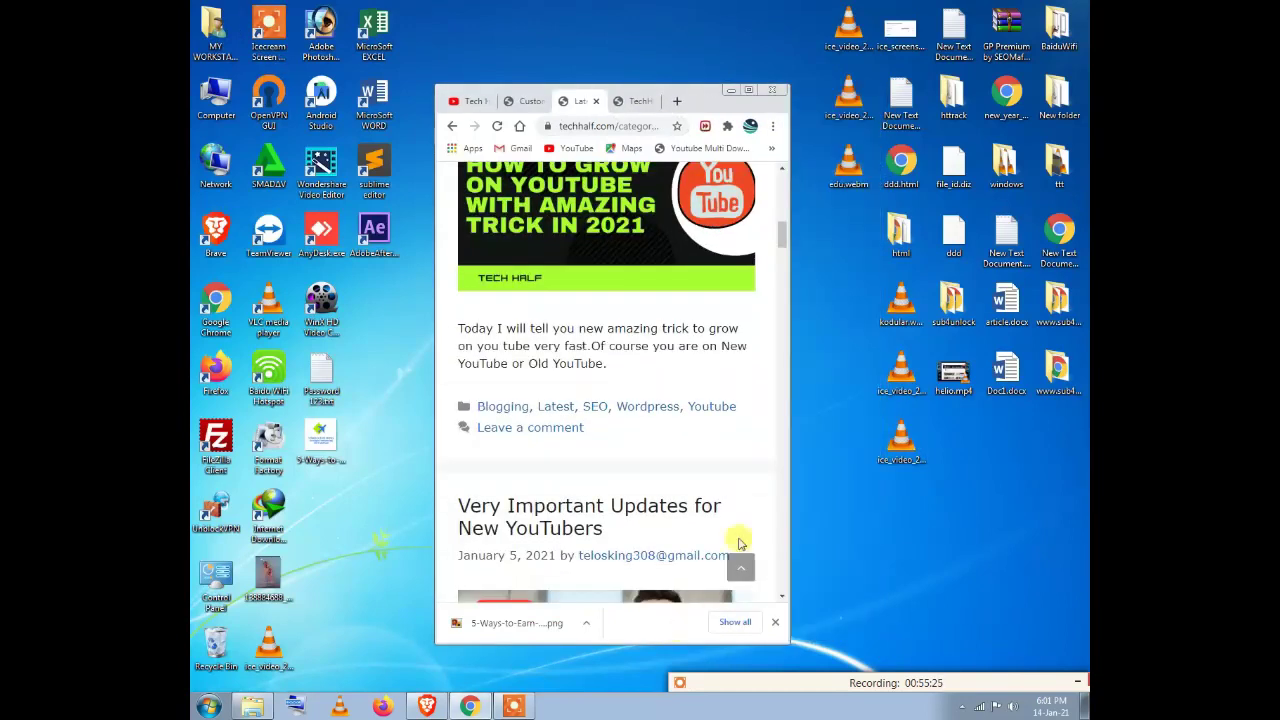
# Step: Check the narrow layout of TechHalf's Latest page by toggling its menu and looking through the posts
pyautogui.scroll(10, 688, 378)
pyautogui.scroll(-3, 690, 372)
pyautogui.scroll(3, 690, 372)
pyautogui.click(735, 197)
pyautogui.click(735, 197)
pyautogui.scroll(-5, 588, 385)
pyautogui.scroll(-15, 590, 385)
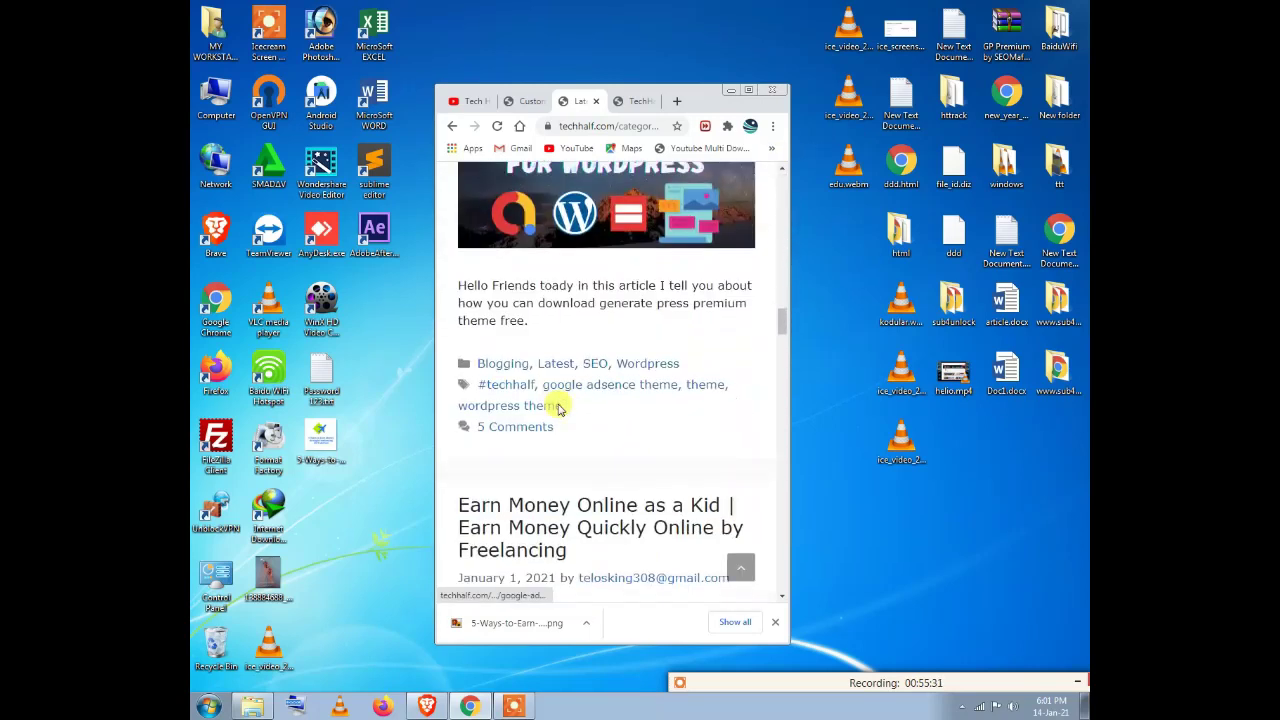
# Step: Look through the narrow Latest page of TechHalf down to its footer and review the page again in the maximised window
pyautogui.scroll(-15, 572, 417)
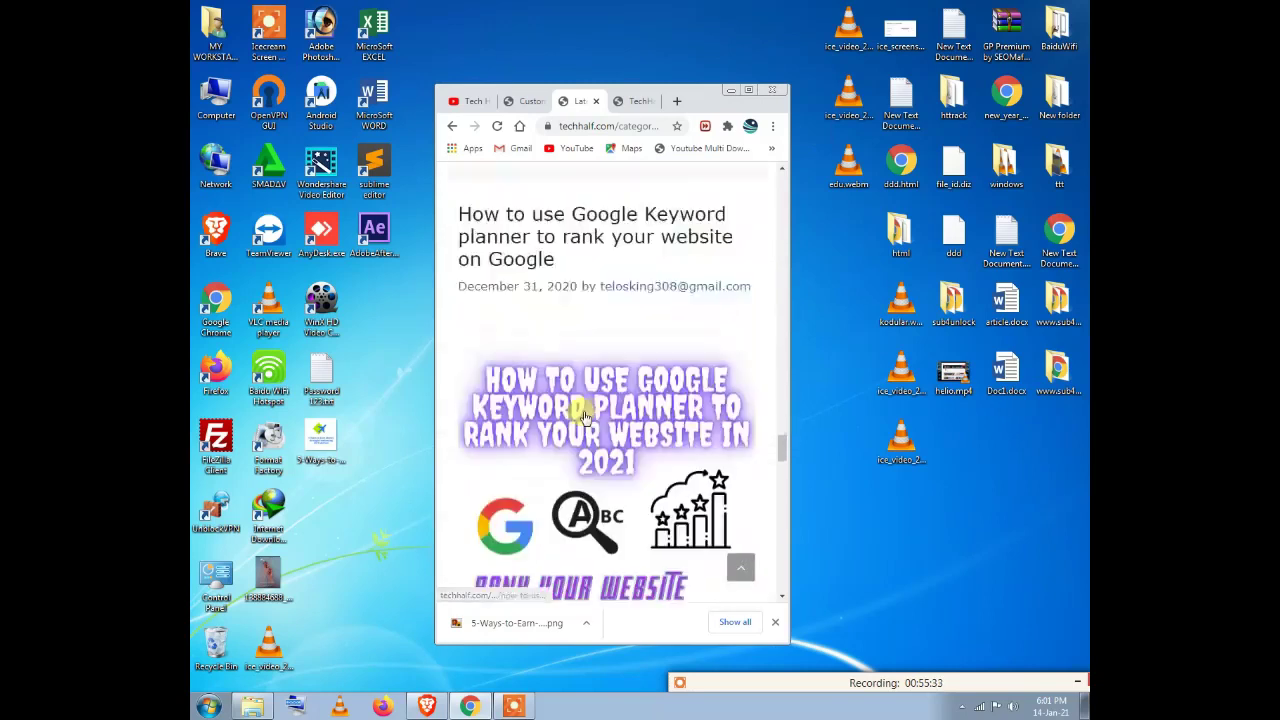
pyautogui.scroll(-15, 627, 368)
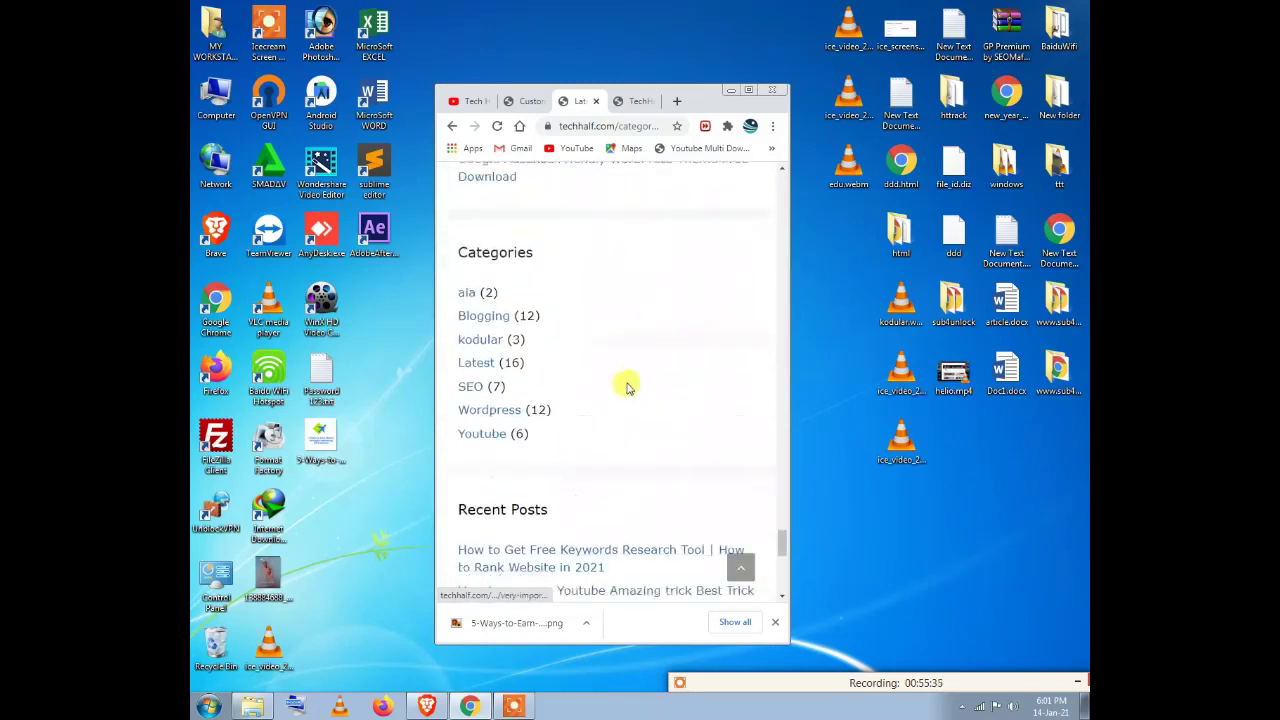
pyautogui.scroll(-5, 640, 381)
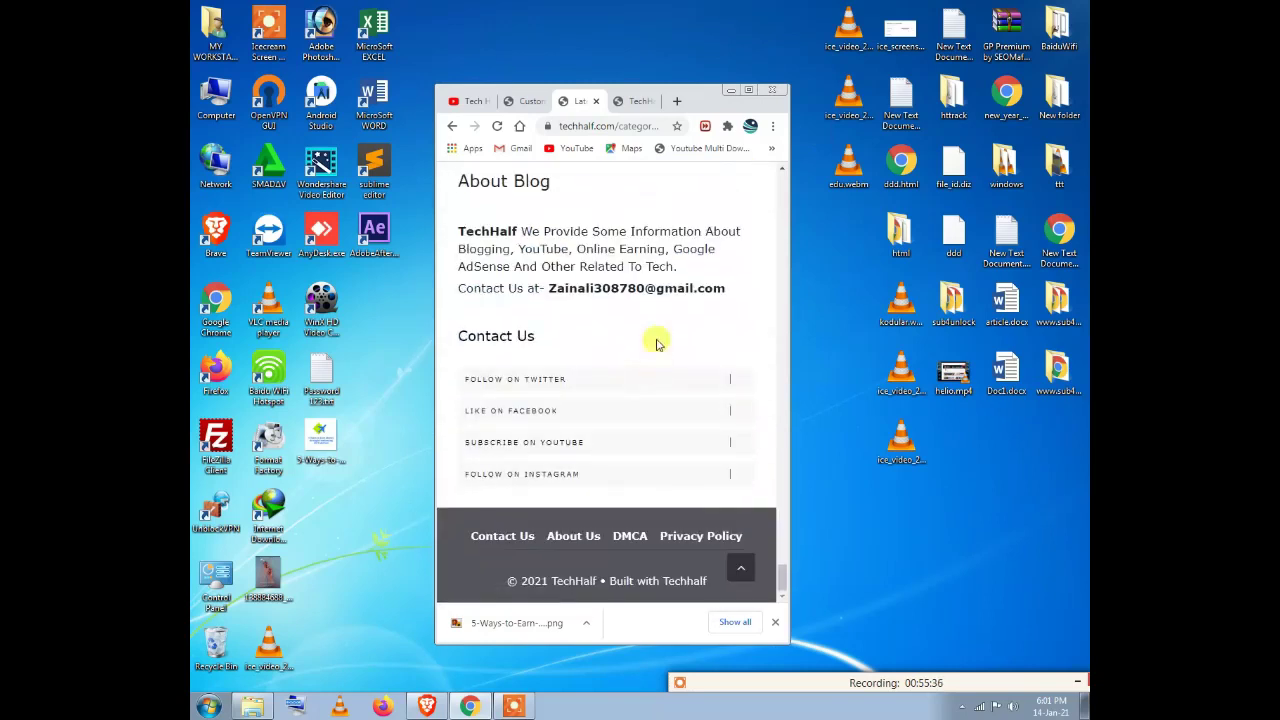
pyautogui.click(748, 90)
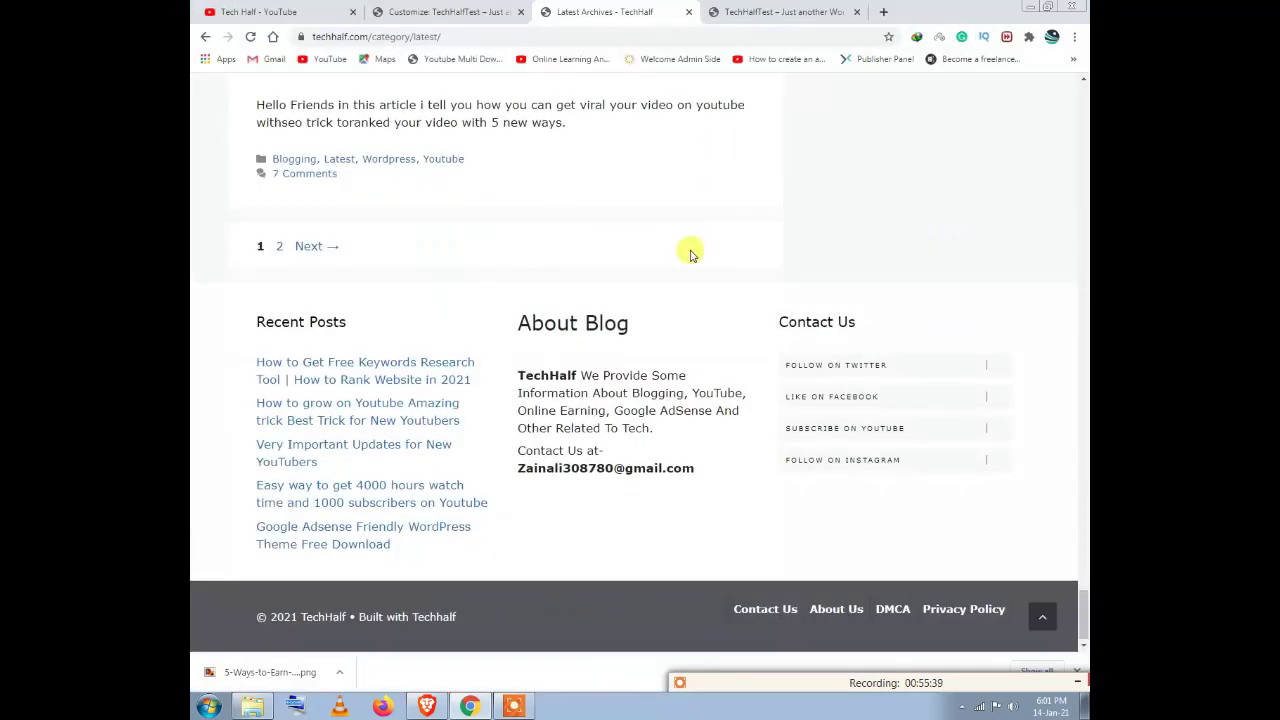
pyautogui.scroll(15, 690, 253)
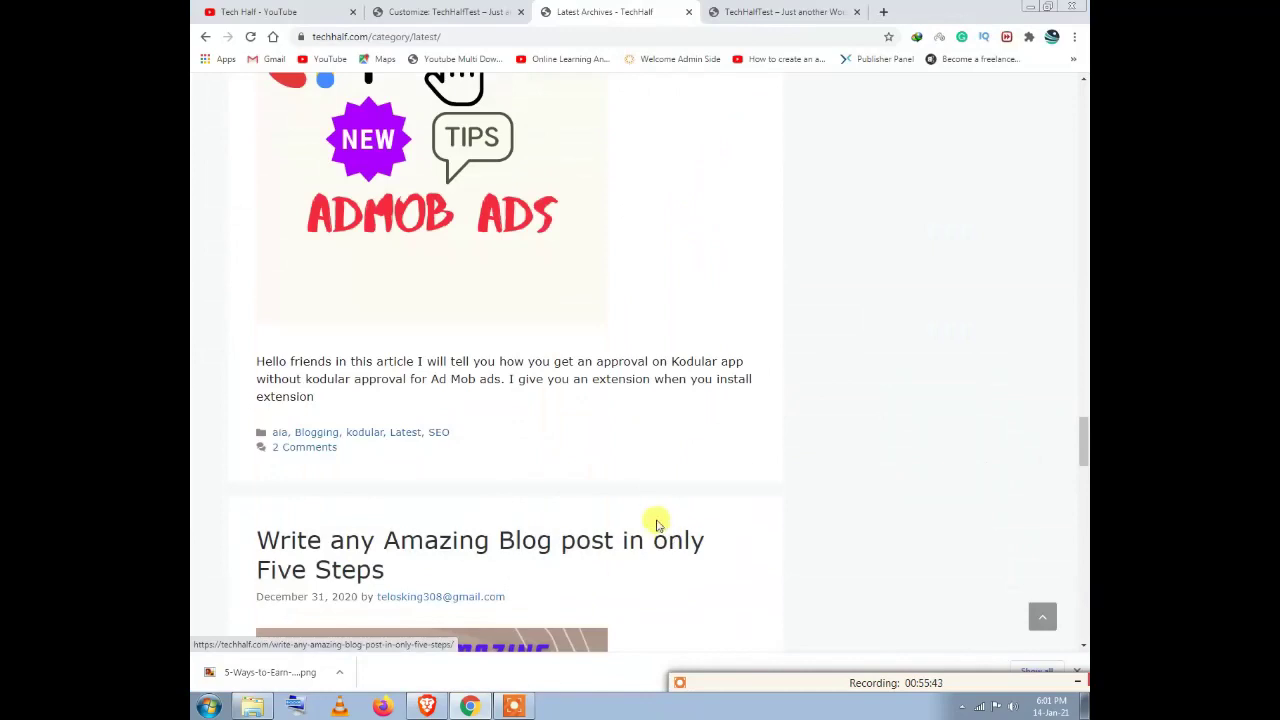
pyautogui.scroll(5, 650, 520)
pyautogui.scroll(5, 640, 517)
# Step: Create a menu named yufr in the TechHalfTest theme customizer and assign it as the primary menu
pyautogui.click(500, 12)
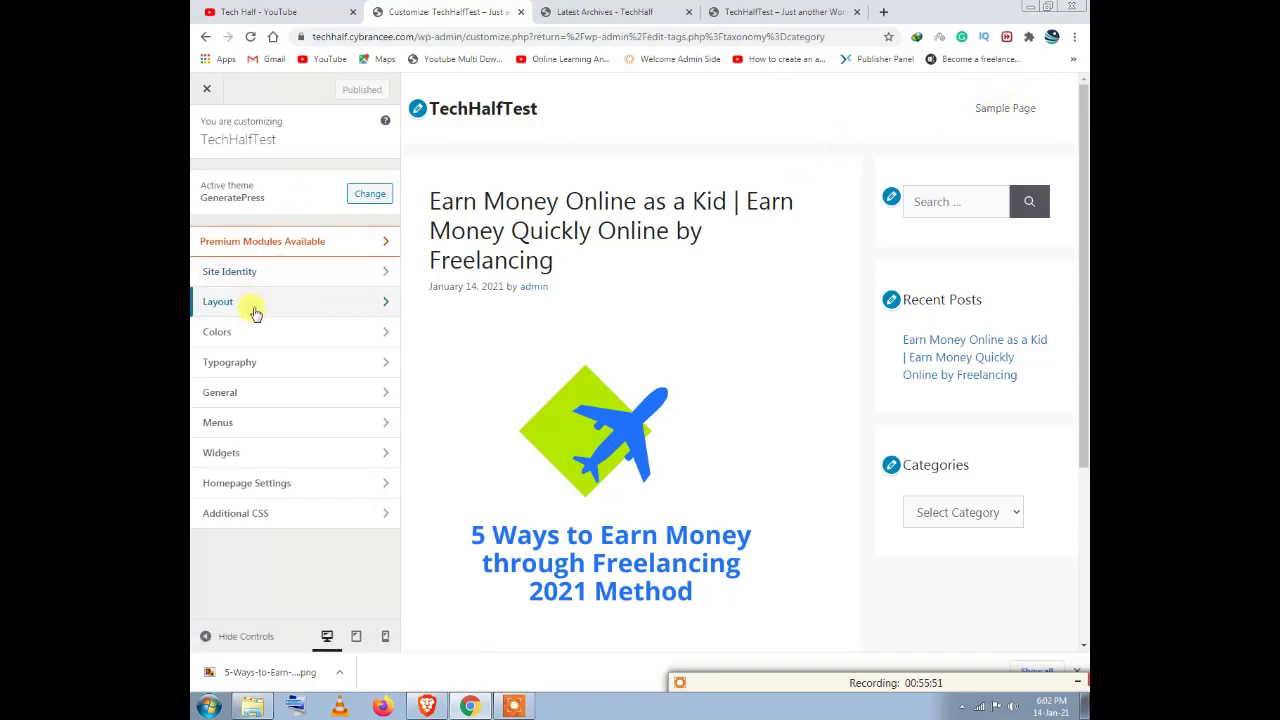
pyautogui.click(236, 425)
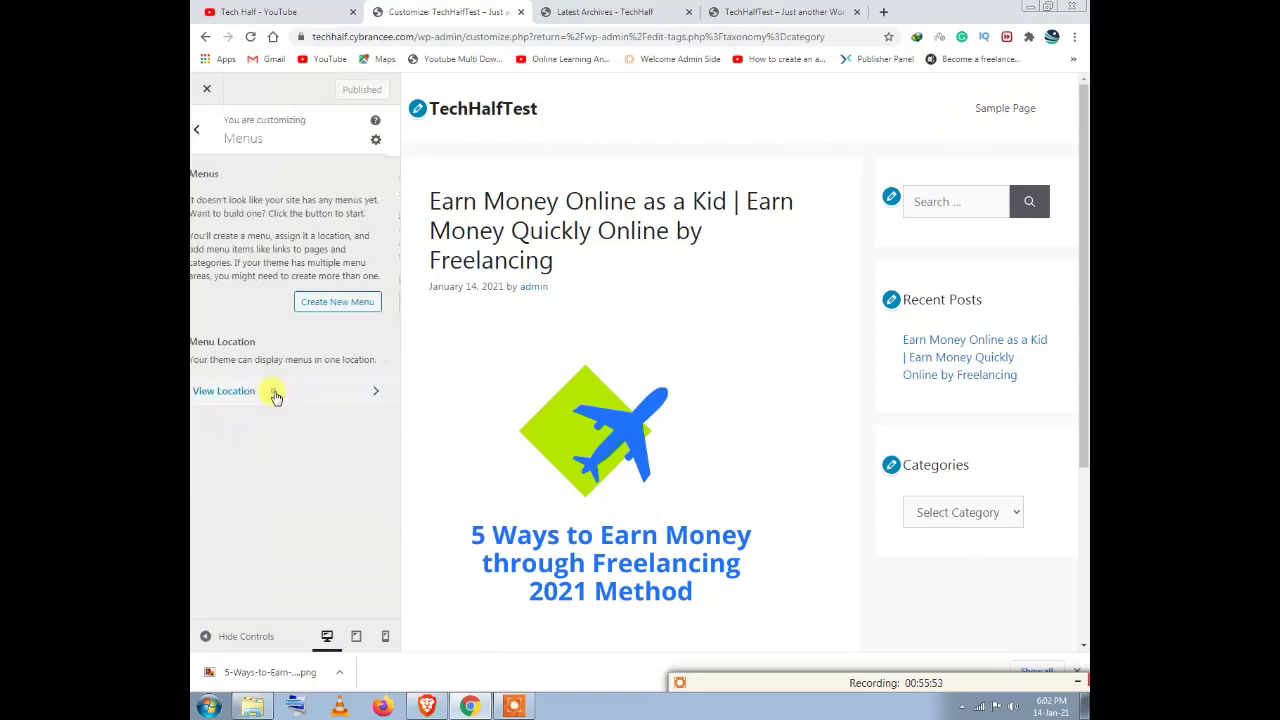
pyautogui.click(275, 396)
pyautogui.click(258, 326)
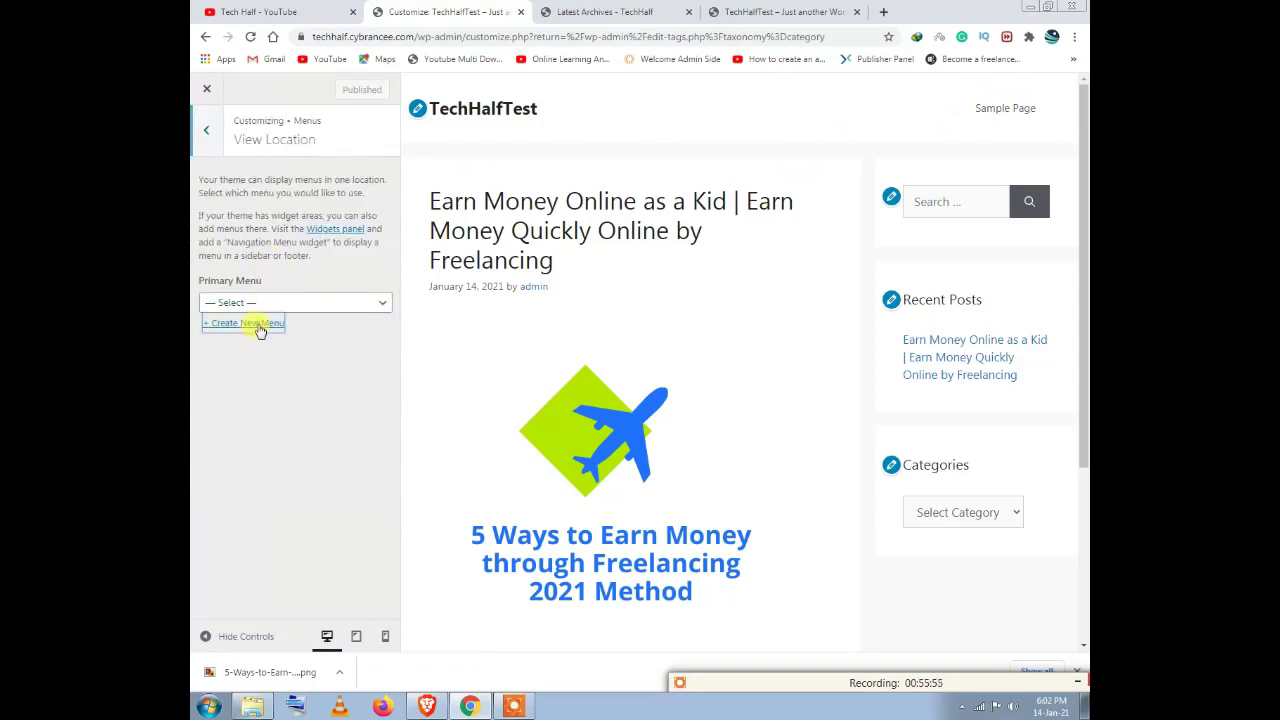
pyautogui.click(245, 203)
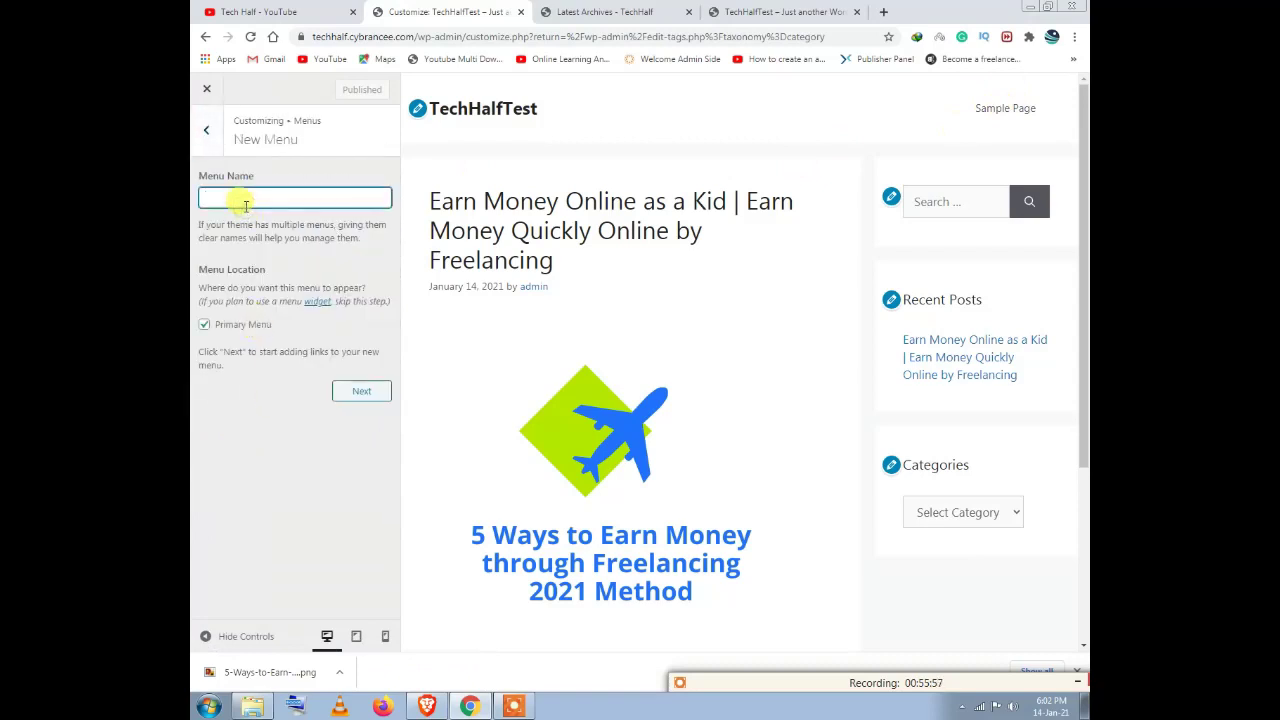
pyautogui.click(360, 392)
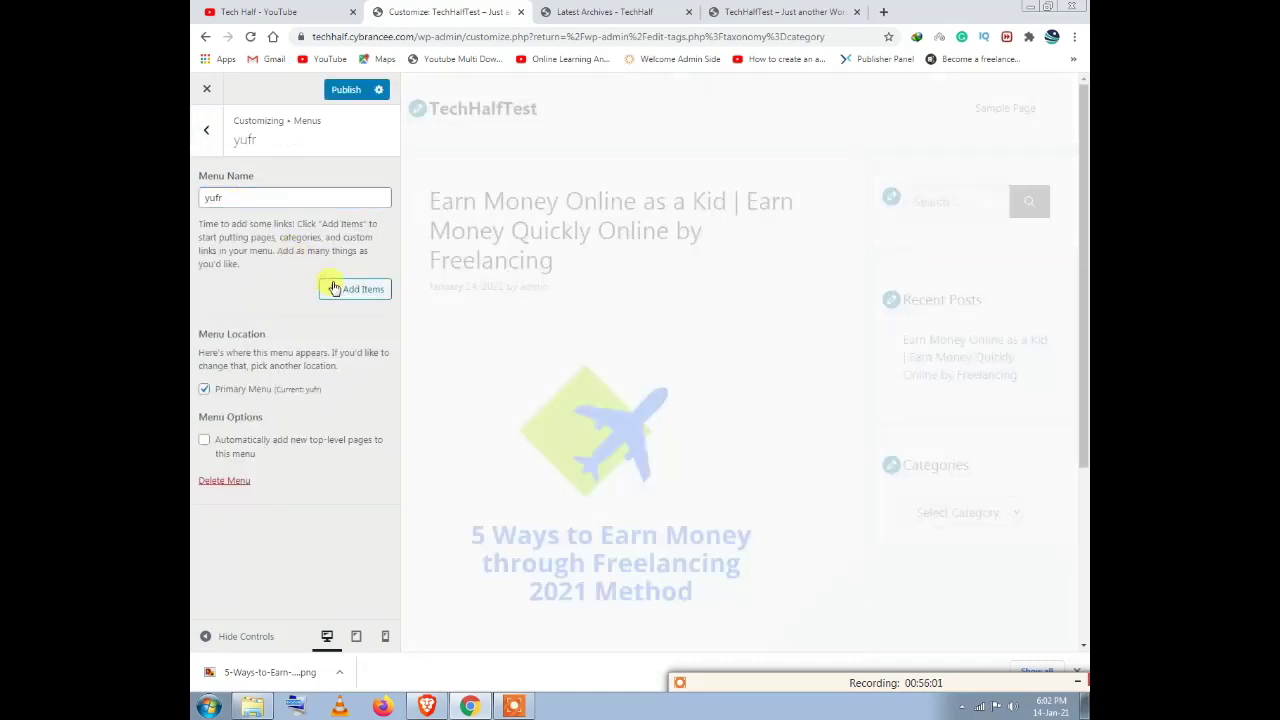
# Step: Add the Home link and the Sample Page to the yufr menu, and leave the customizer without publishing
pyautogui.click(335, 288)
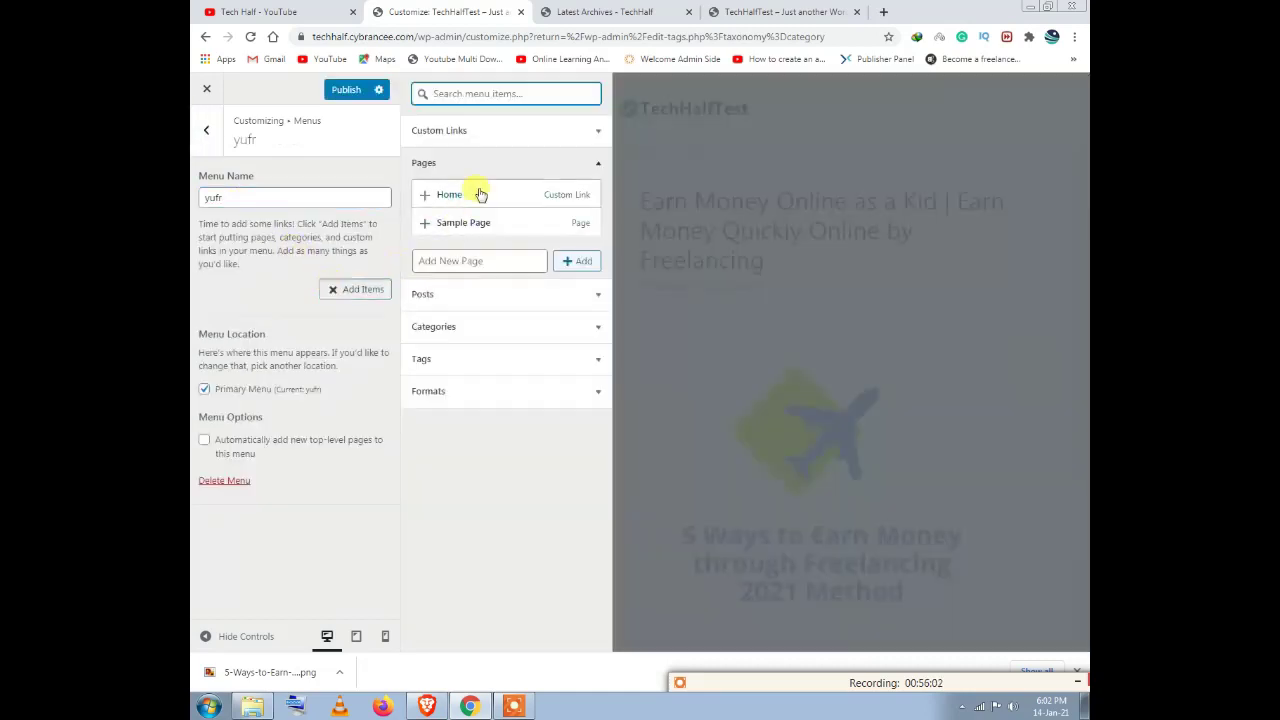
pyautogui.click(428, 196)
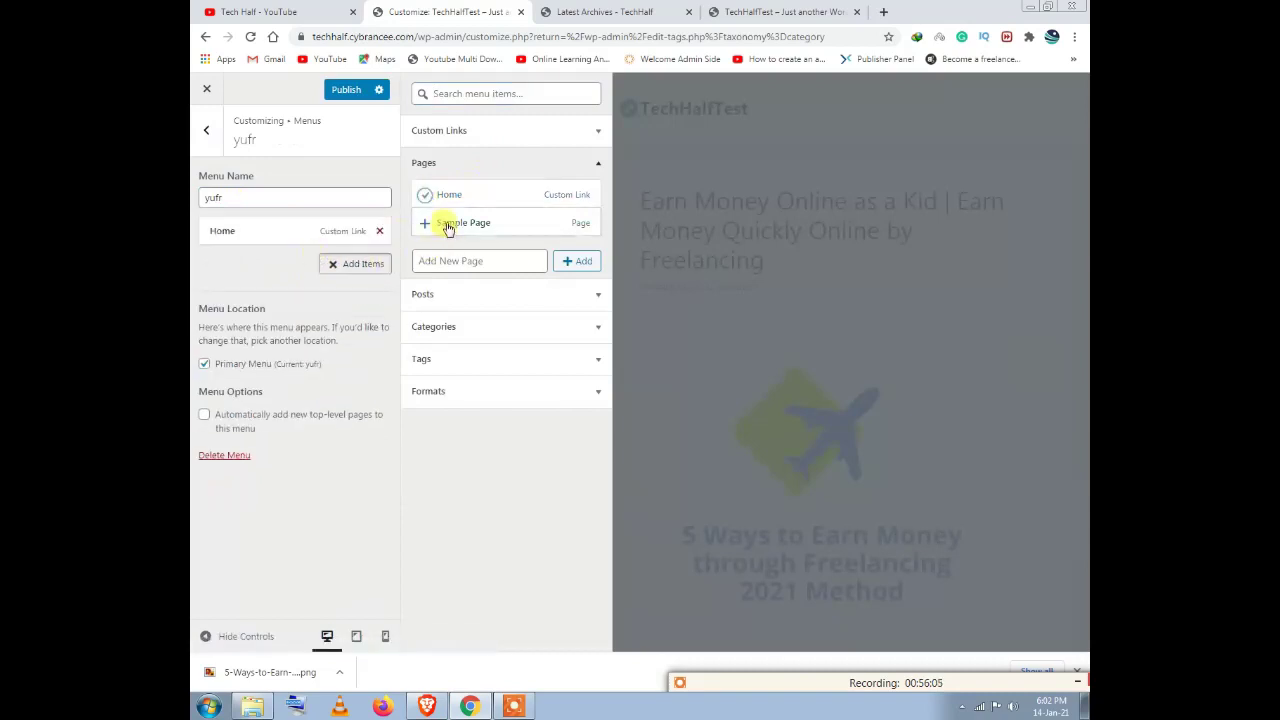
pyautogui.click(448, 224)
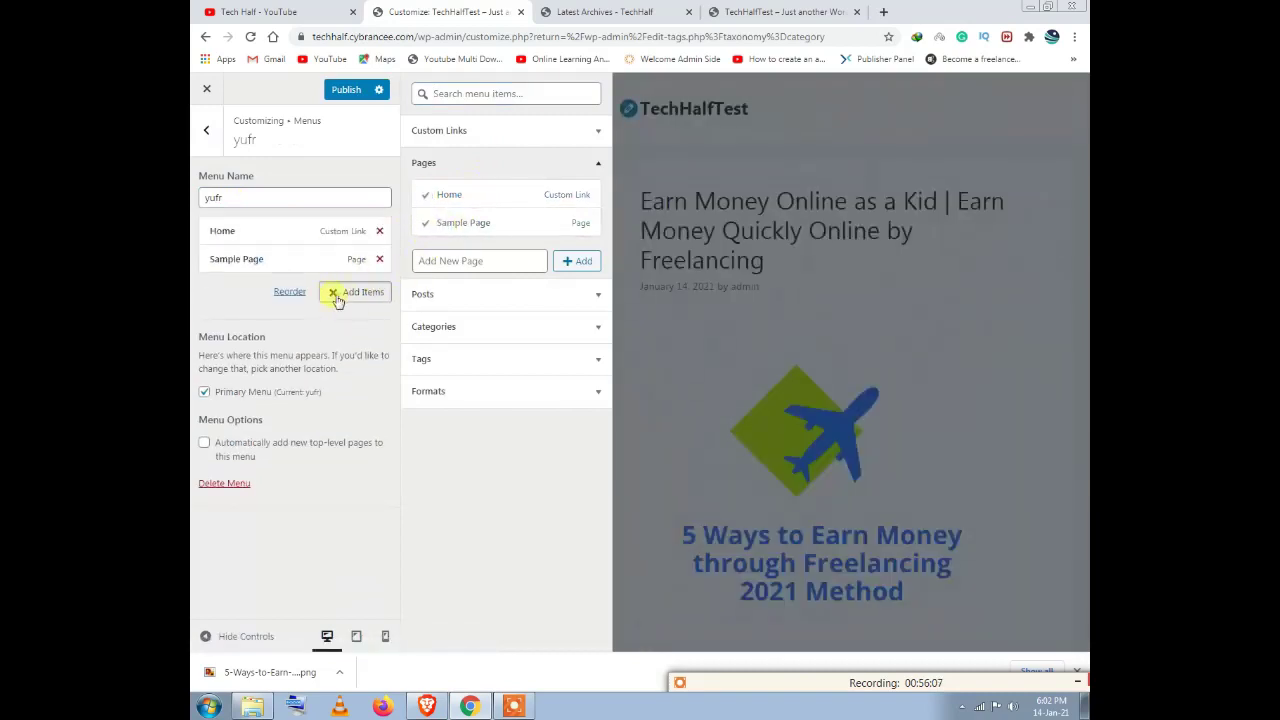
pyautogui.click(212, 145)
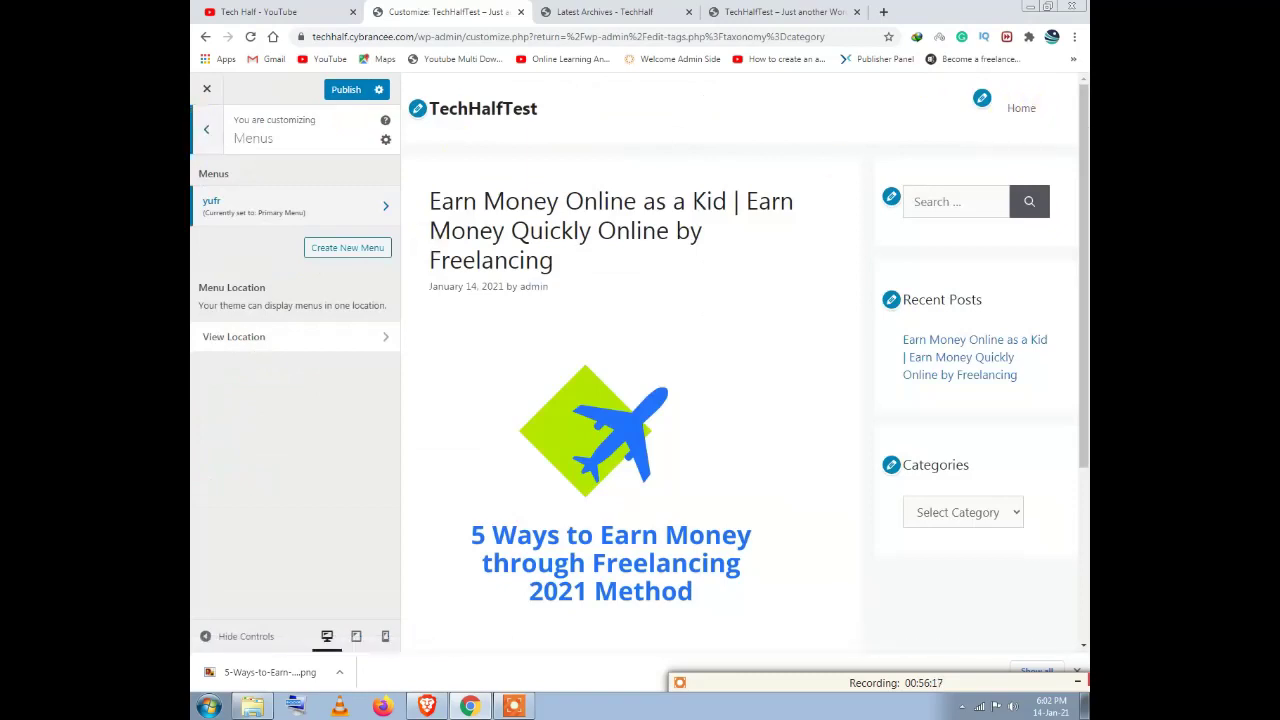
pyautogui.click(206, 129)
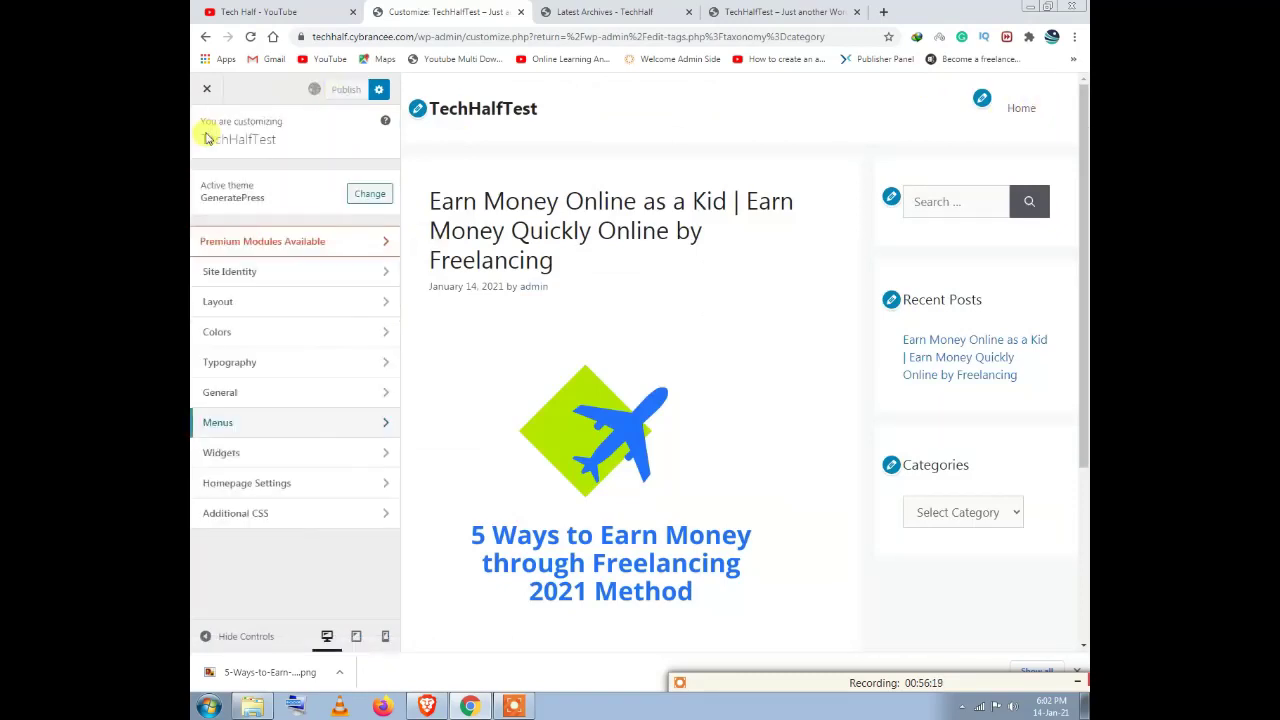
pyautogui.click(207, 90)
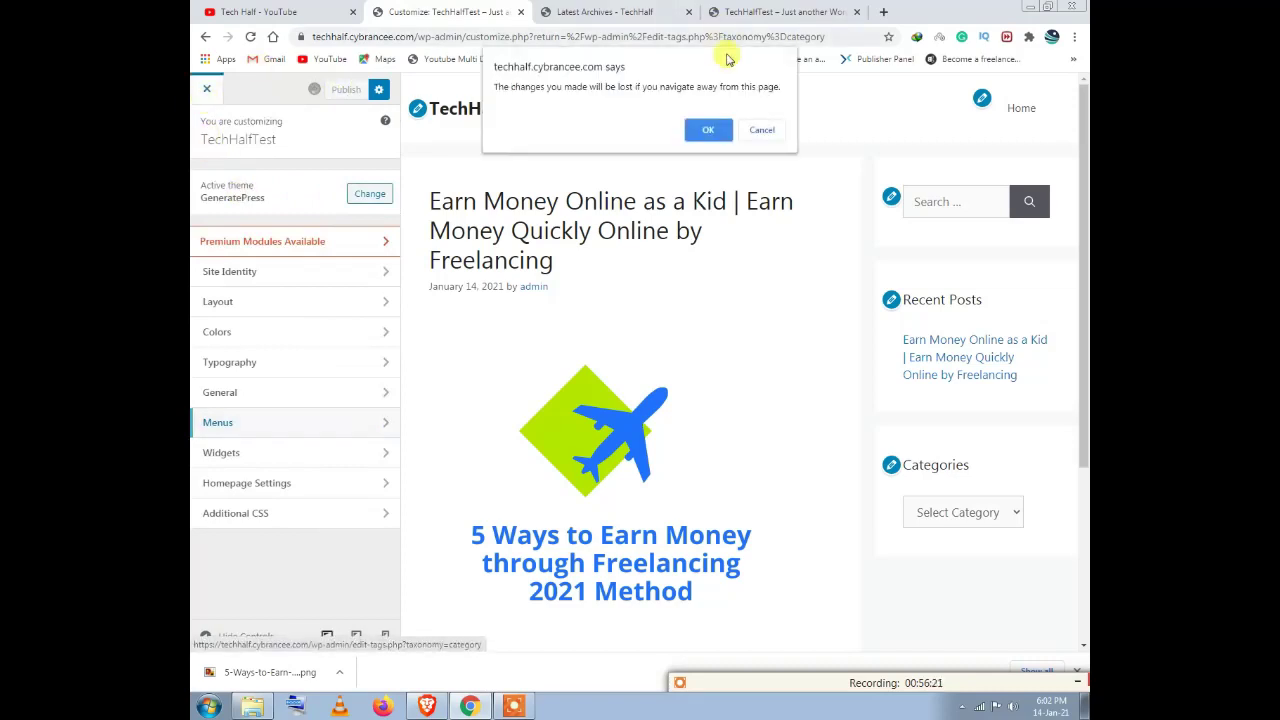
pyautogui.click(708, 127)
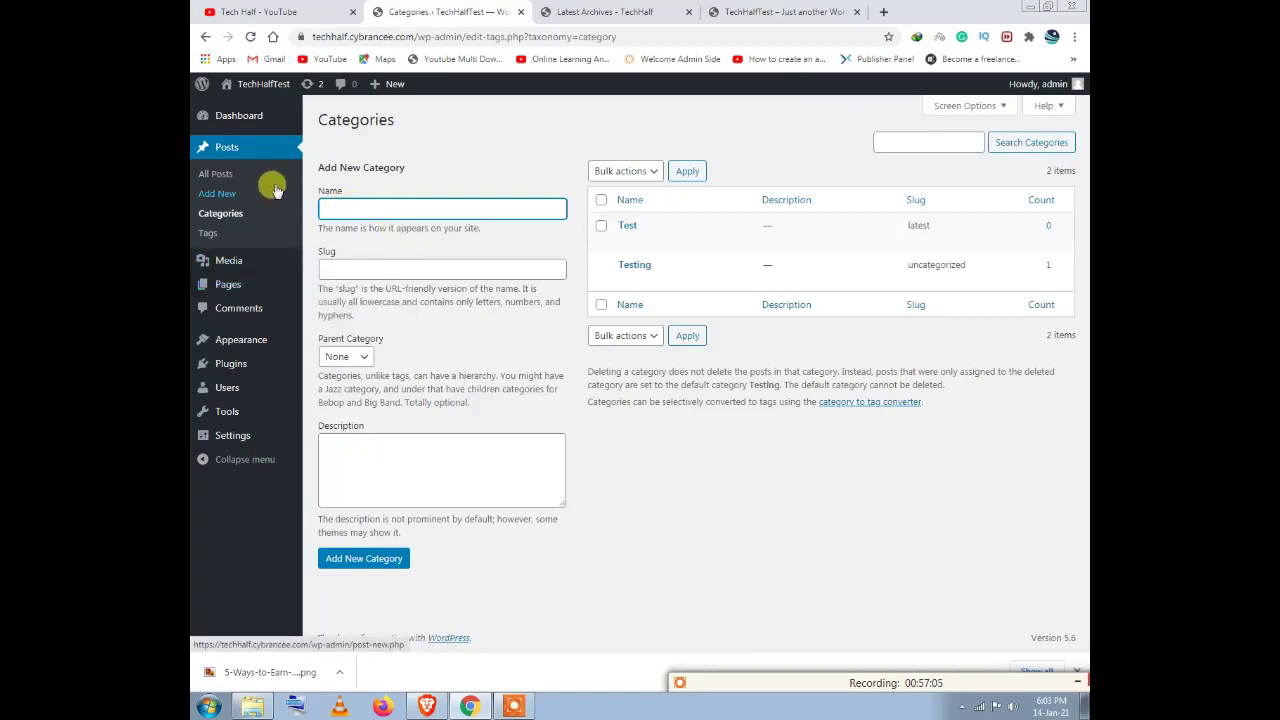
# Step: Open the page for adding new plugins in TechHalfTest and look through the featured plugins and popular tags
pyautogui.click(241, 366)
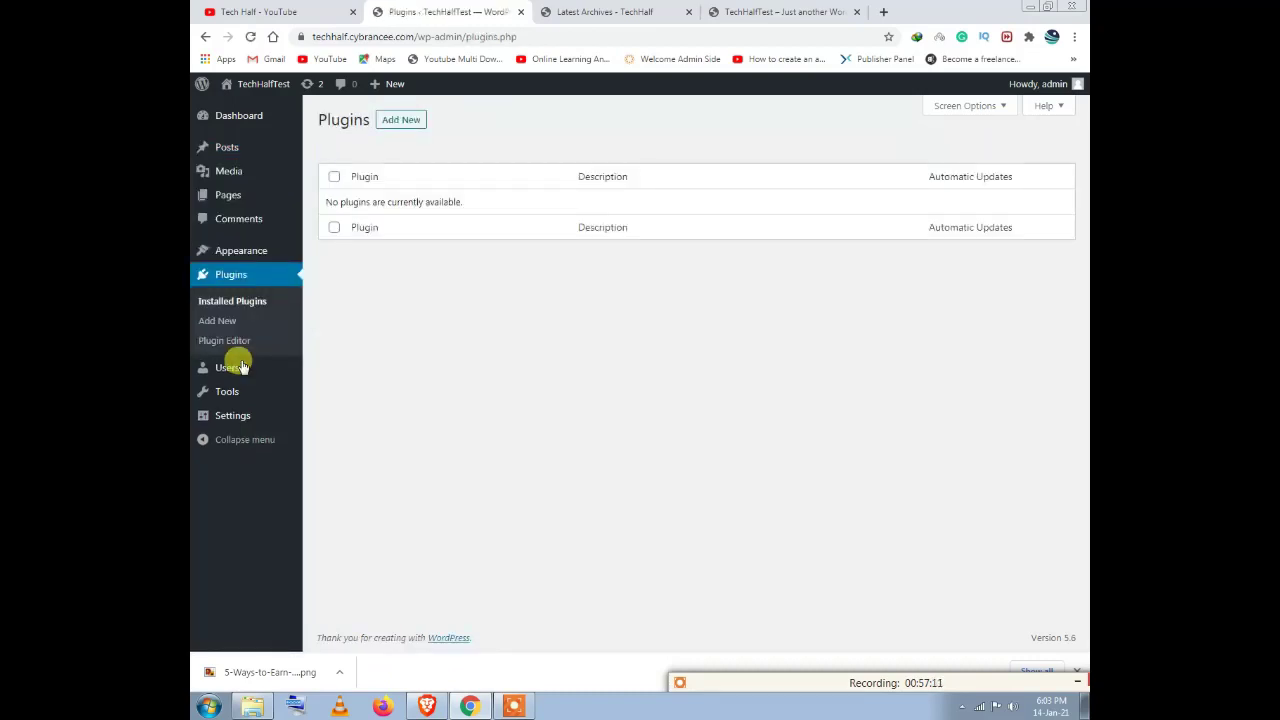
pyautogui.click(400, 120)
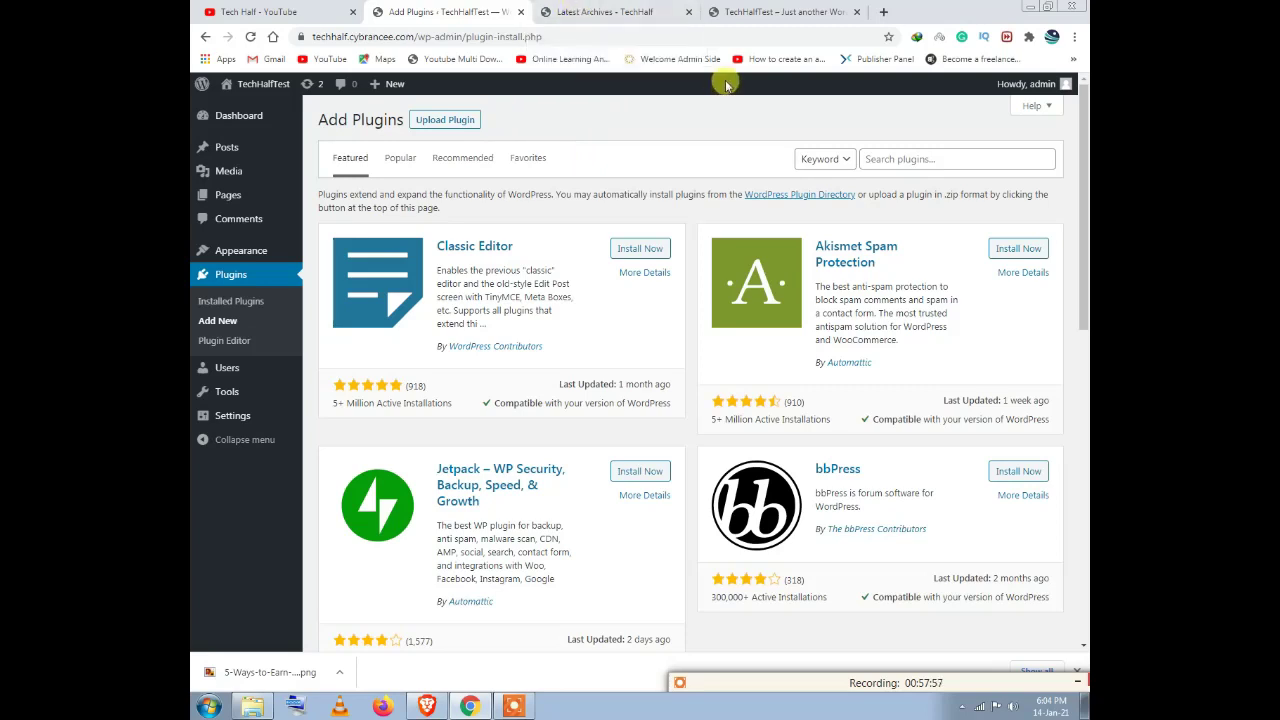
pyautogui.scroll(-7, 522, 295)
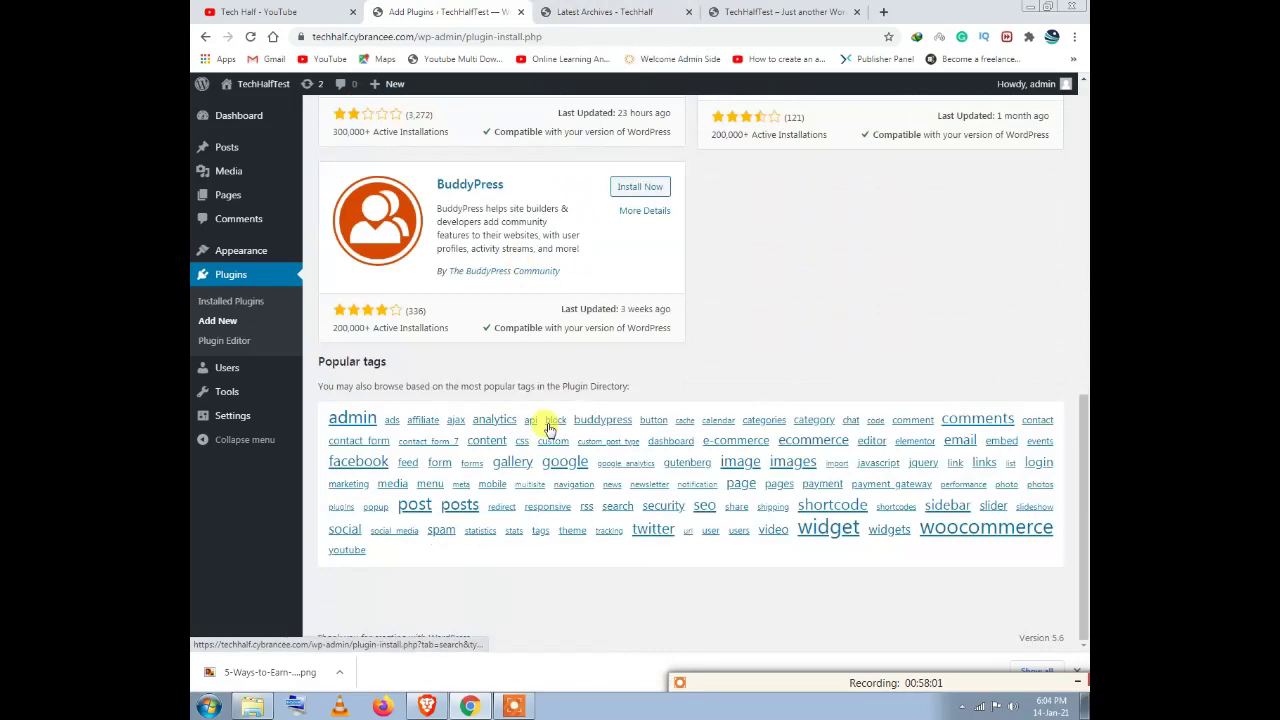
pyautogui.scroll(8, 830, 390)
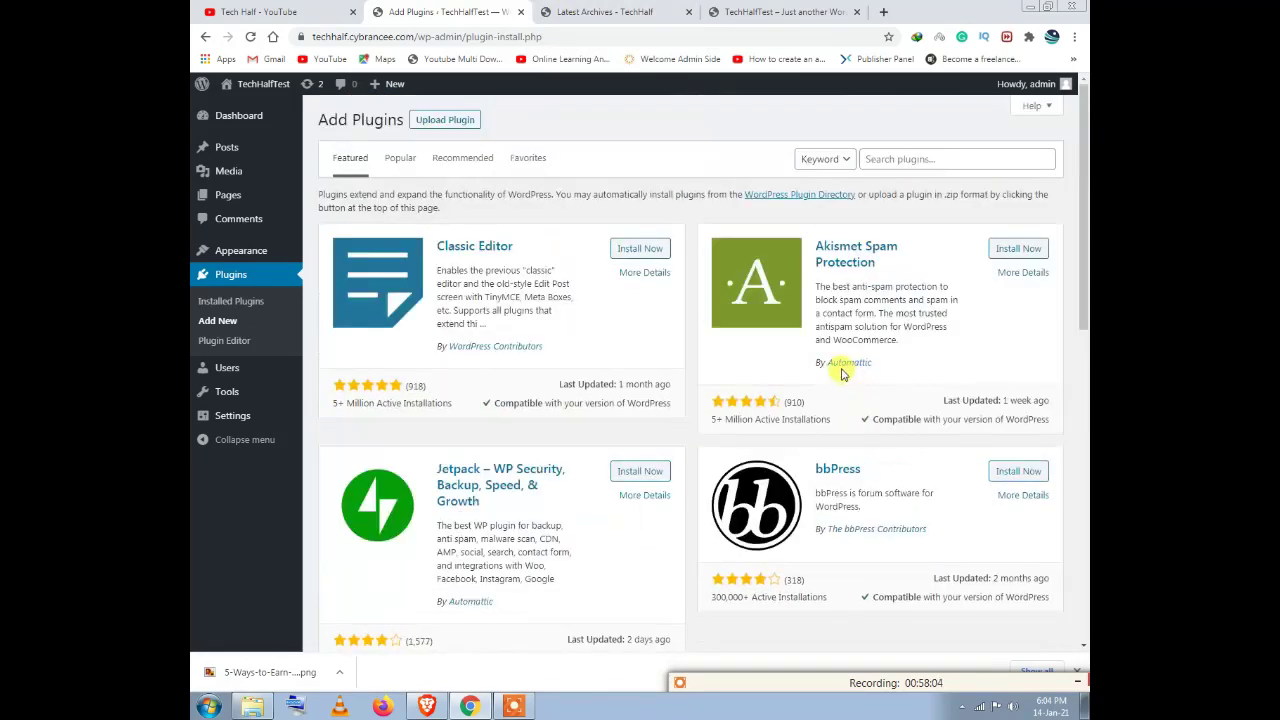
# Step: Compare the look of TechHalf's Latest page with the TechHalfTest homepage
pyautogui.click(655, 11)
pyautogui.scroll(-3, 714, 141)
pyautogui.scroll(5, 714, 141)
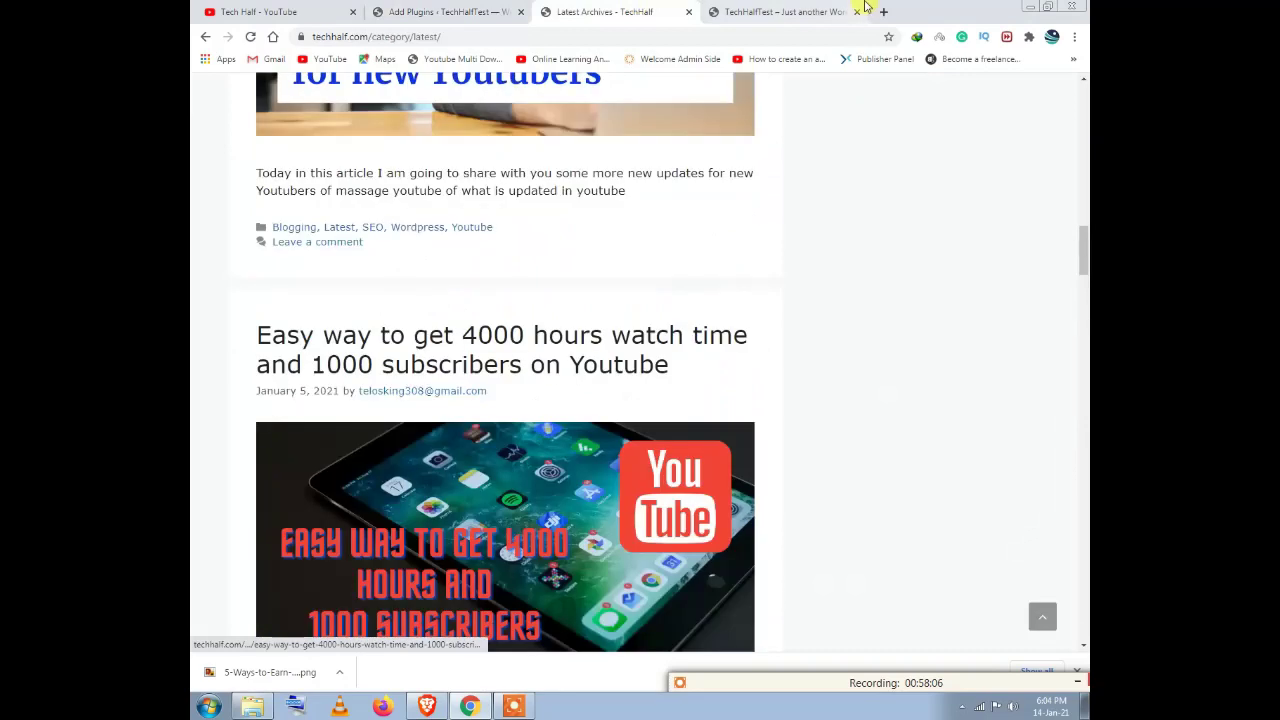
pyautogui.click(863, 10)
pyautogui.scroll(10, 488, 290)
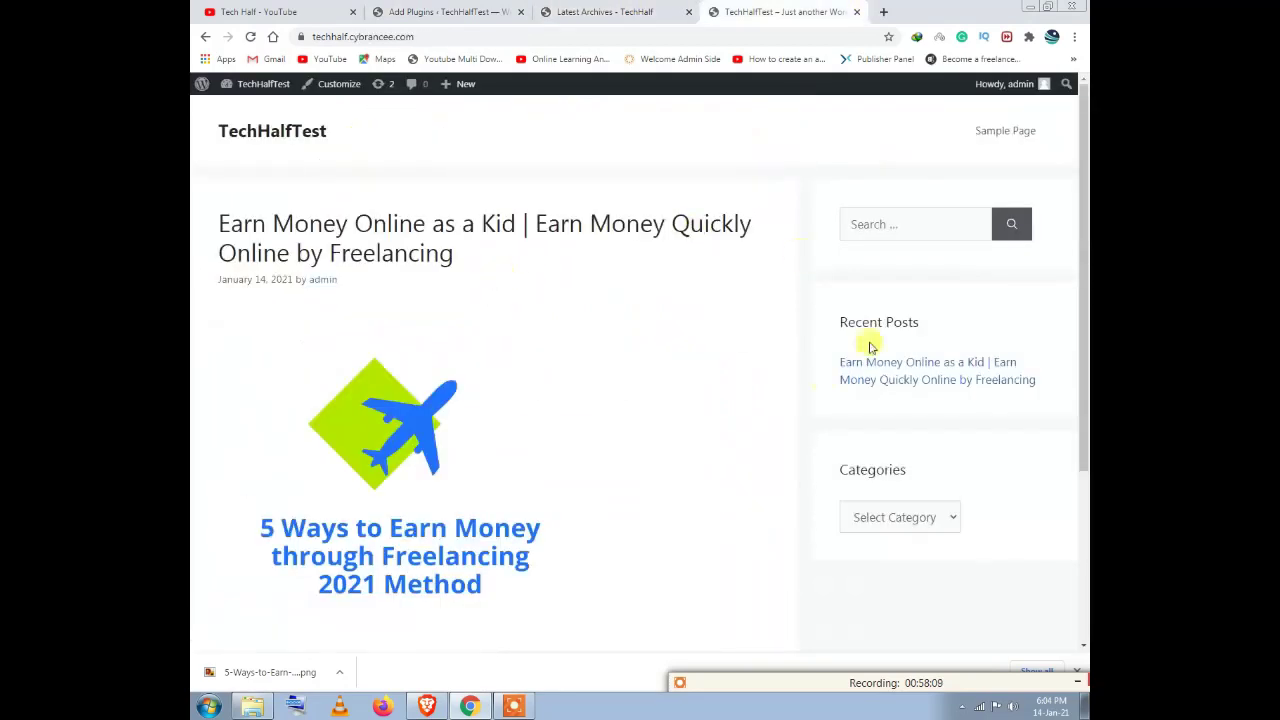
pyautogui.scroll(-3, 670, 215)
pyautogui.scroll(3, 675, 217)
# Step: Examine the YouTube subscribe widget in the sidebar of TechHalf's Latest page and highlight its Subscribe TechHalf heading
pyautogui.click(603, 12)
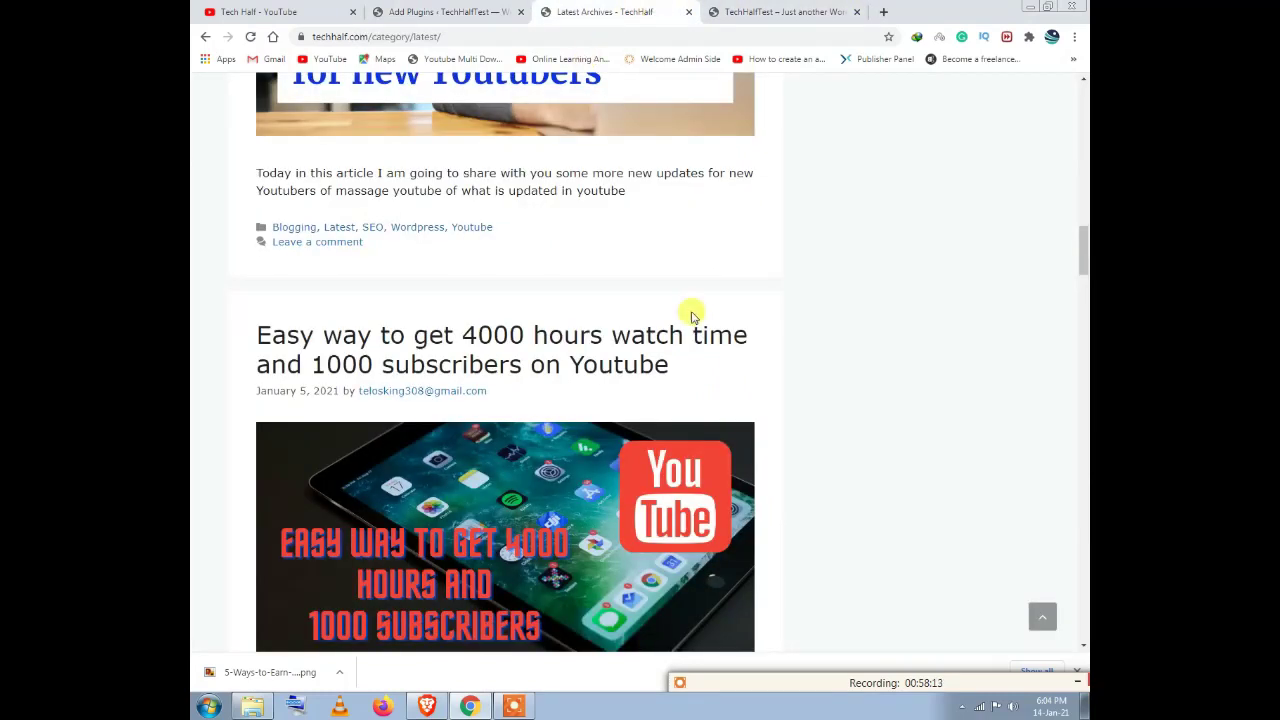
pyautogui.scroll(20, 603, 246)
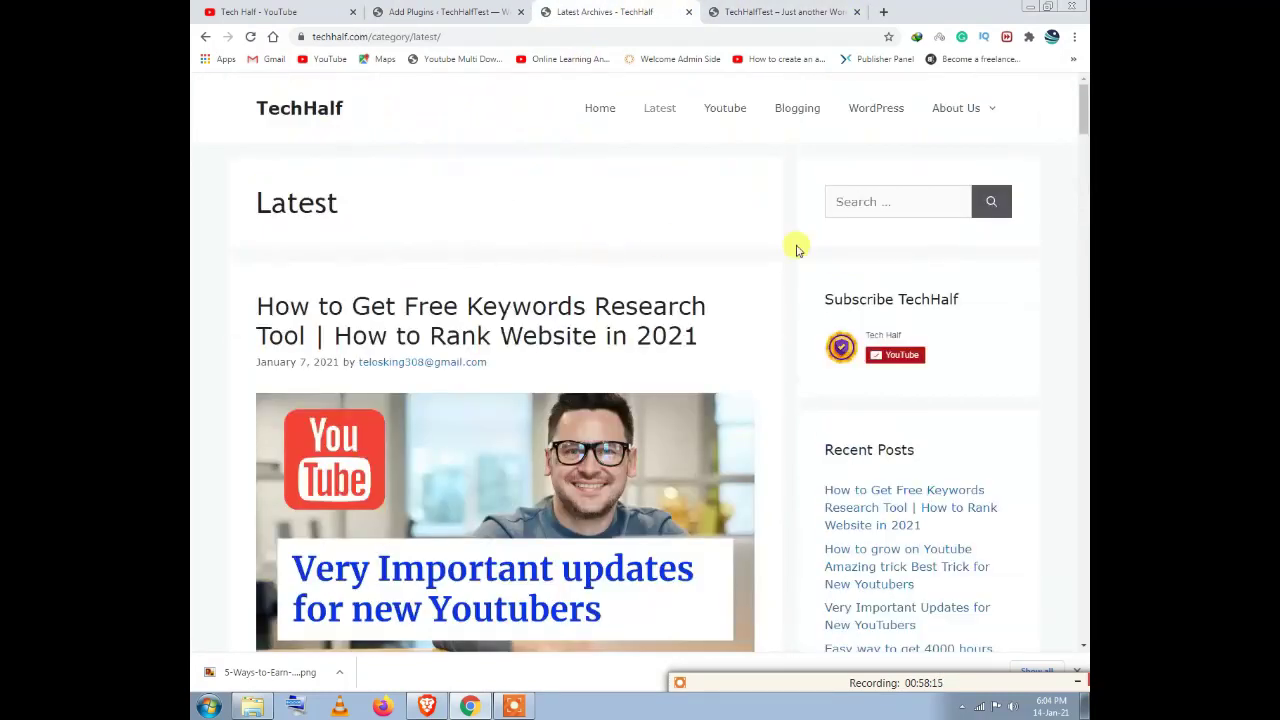
pyautogui.moveTo(820, 290); pyautogui.dragTo(960, 290)
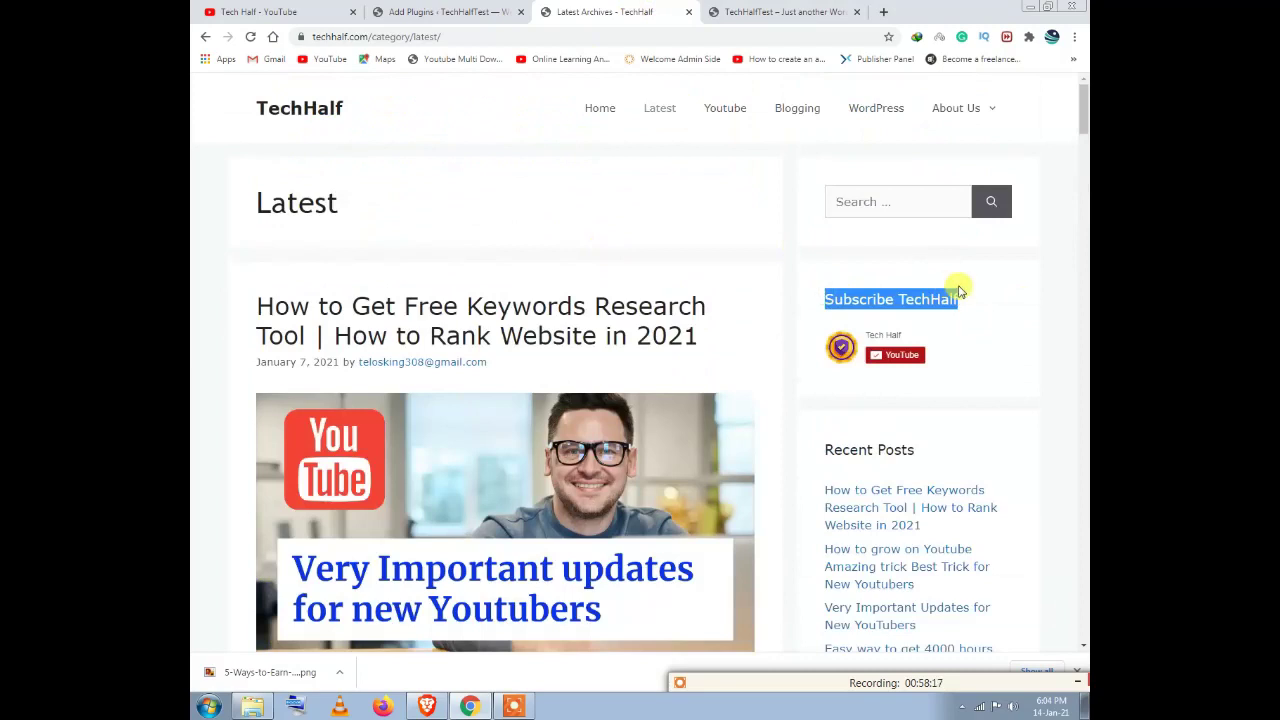
pyautogui.click(970, 357)
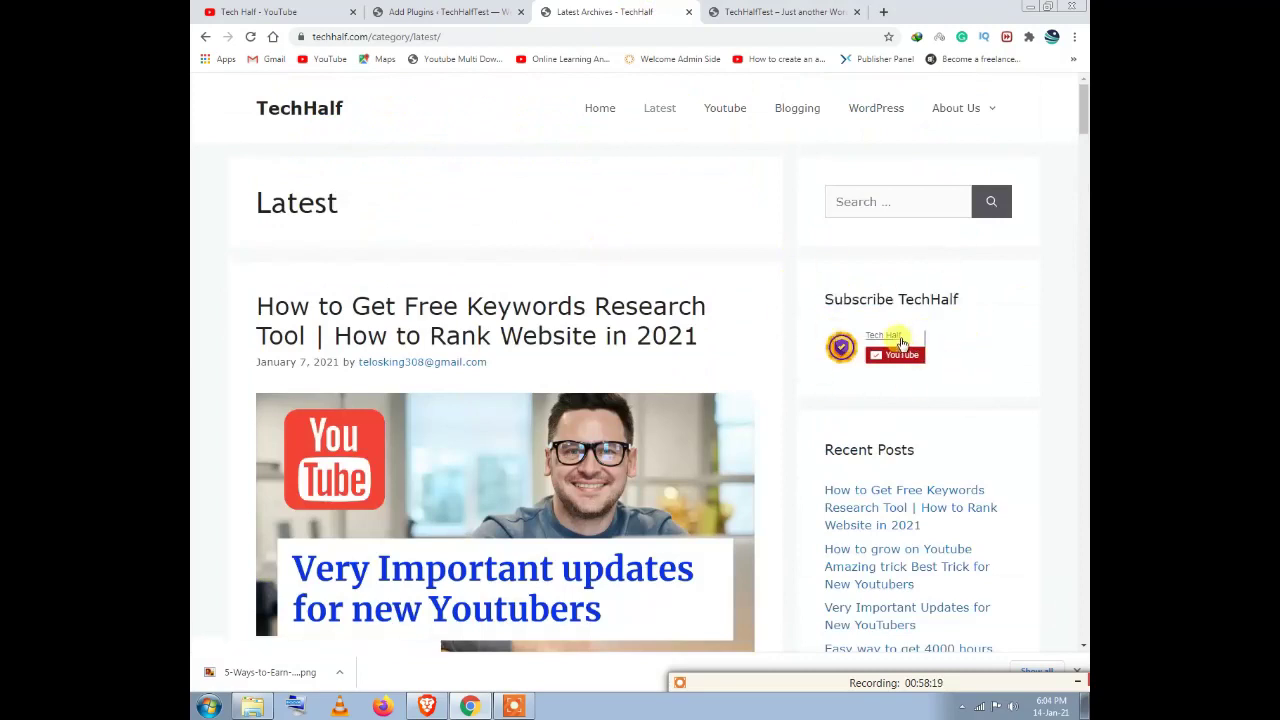
pyautogui.moveTo(966, 277); pyautogui.dragTo(823, 277)
pyautogui.click(834, 318)
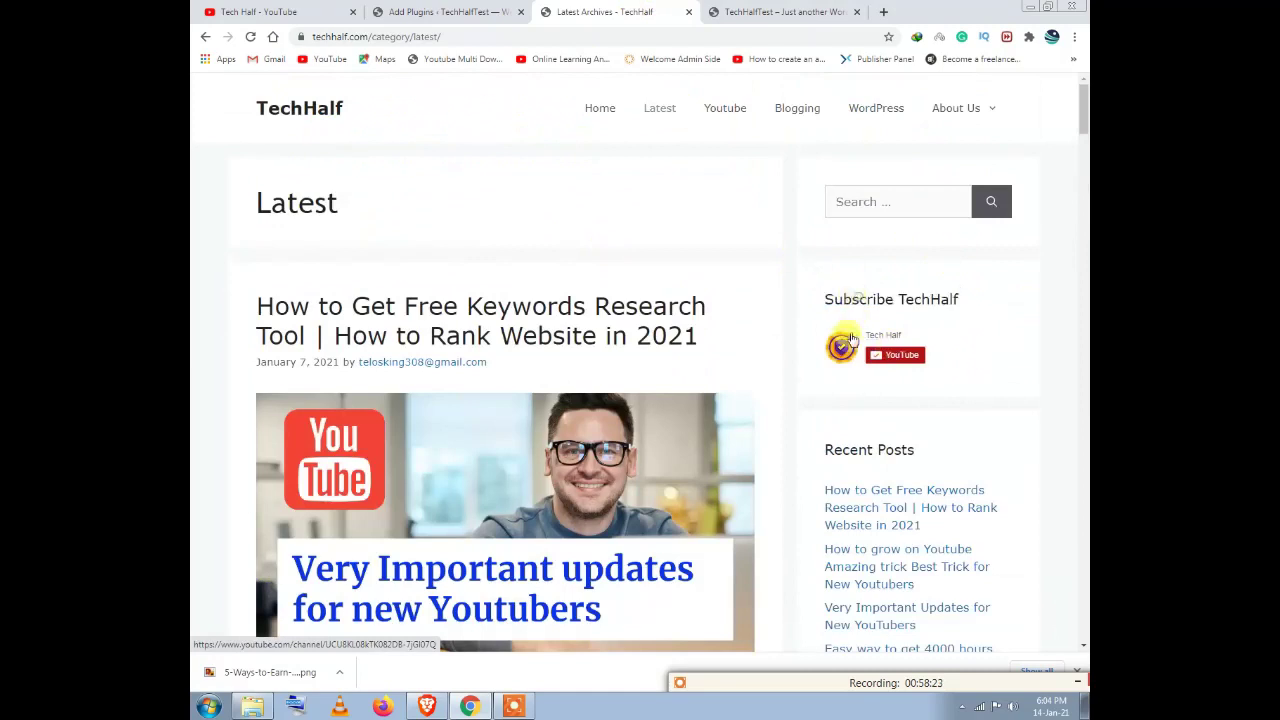
# Step: Search the plugin directory of TechHalfTest for "youtube" and look through the plugins offered
pyautogui.click(468, 12)
pyautogui.click(880, 158)
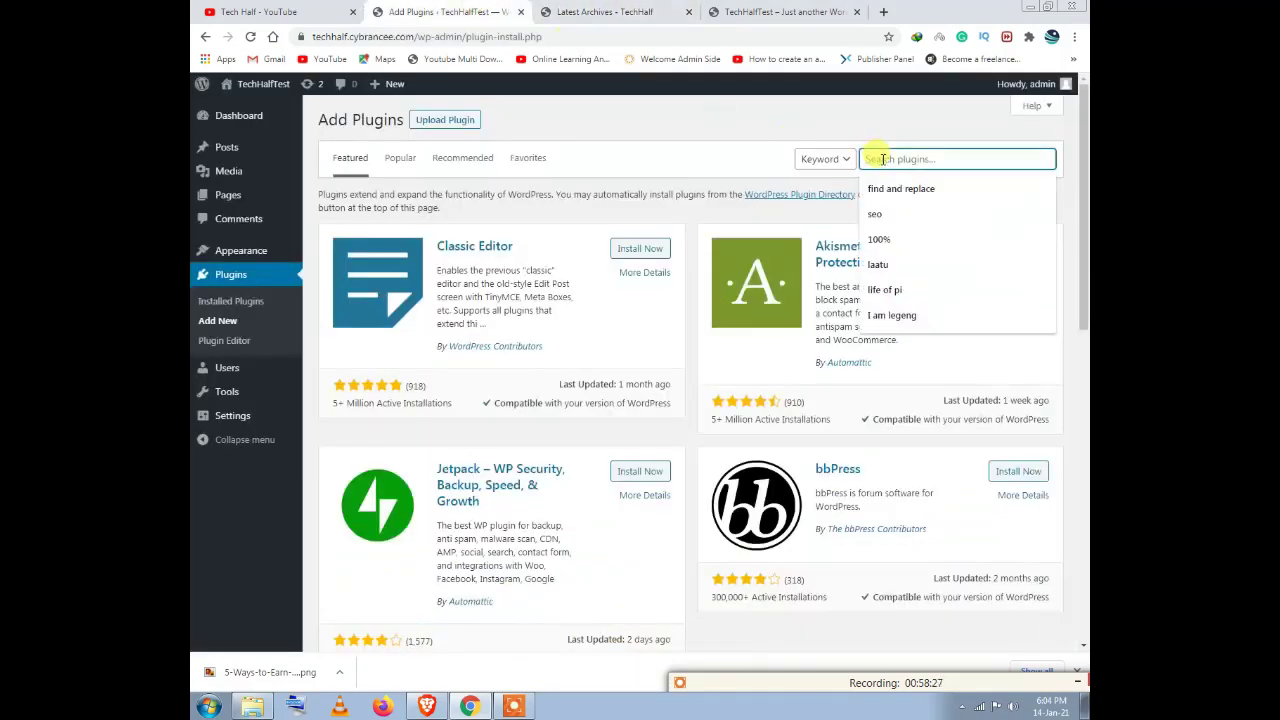
pyautogui.write('youtub')
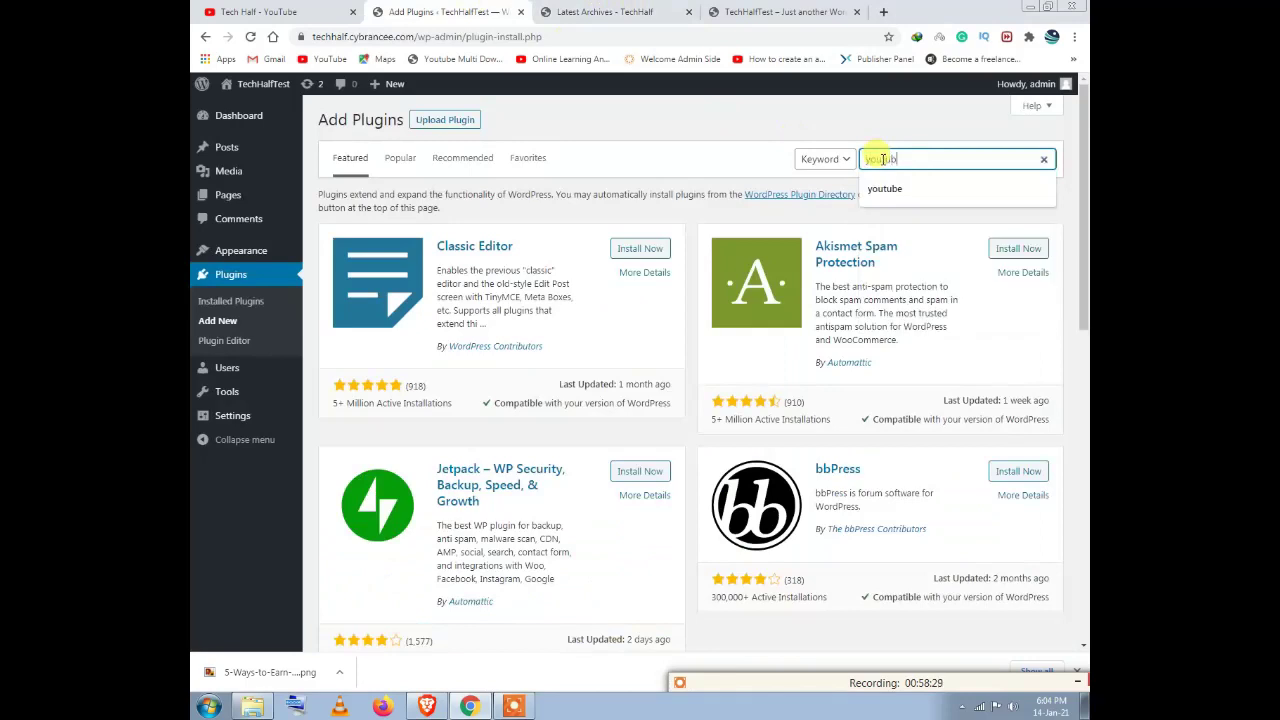
pyautogui.write('e')
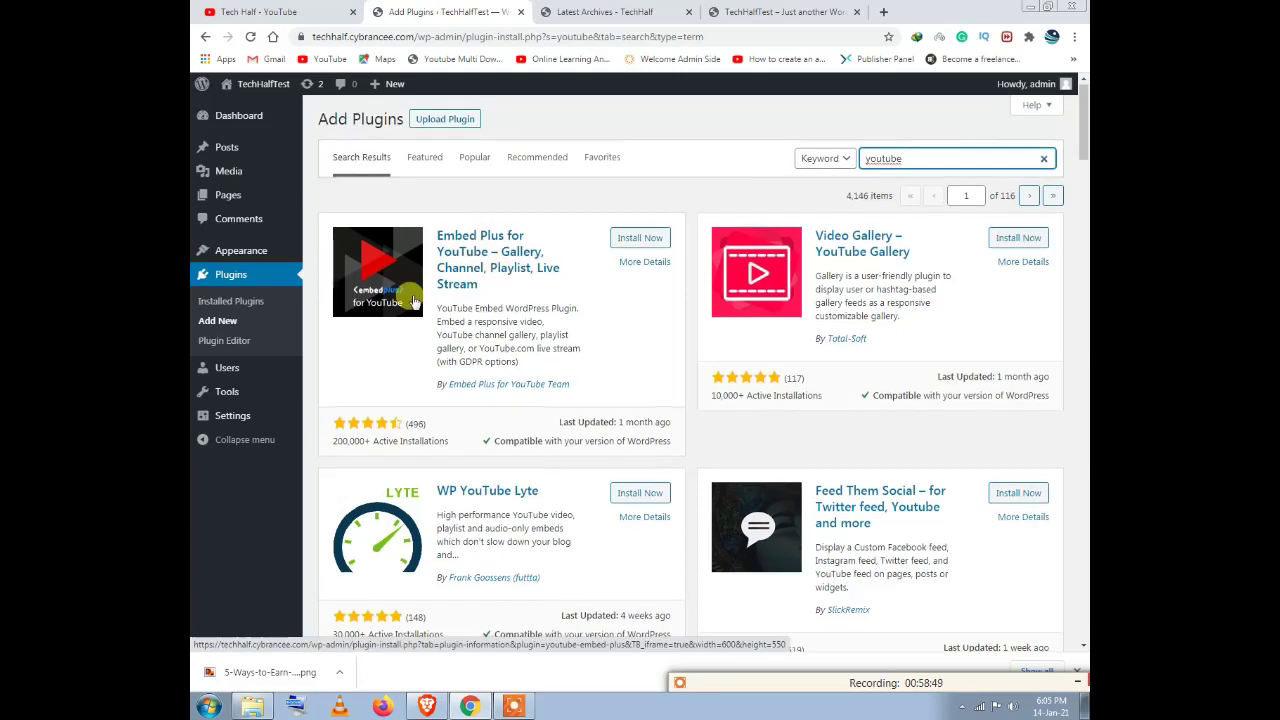
pyautogui.scroll(-7, 500, 275)
pyautogui.scroll(3, 522, 318)
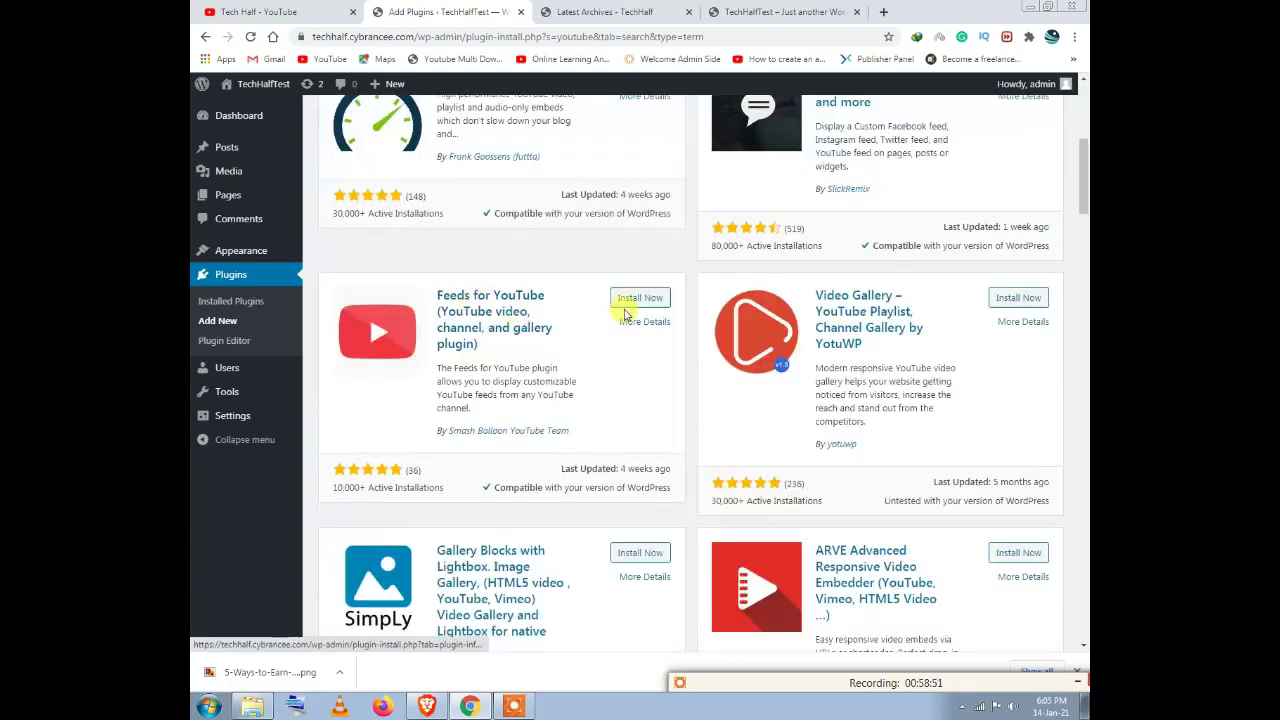
pyautogui.scroll(4, 623, 306)
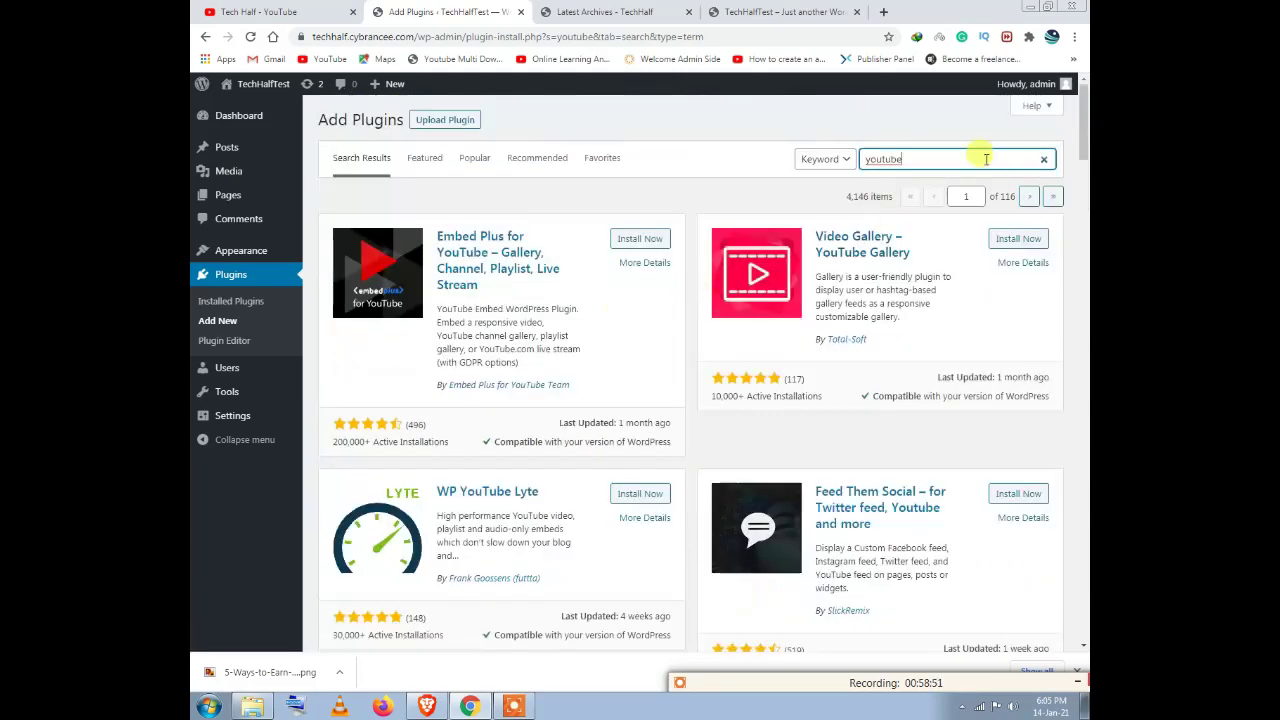
# Step: Replace the plugin search term with "subscribe button" to find a YouTube subscribe widget
pyautogui.doubleClick(916, 157)
pyautogui.press('BackSpace')
pyautogui.write('su')
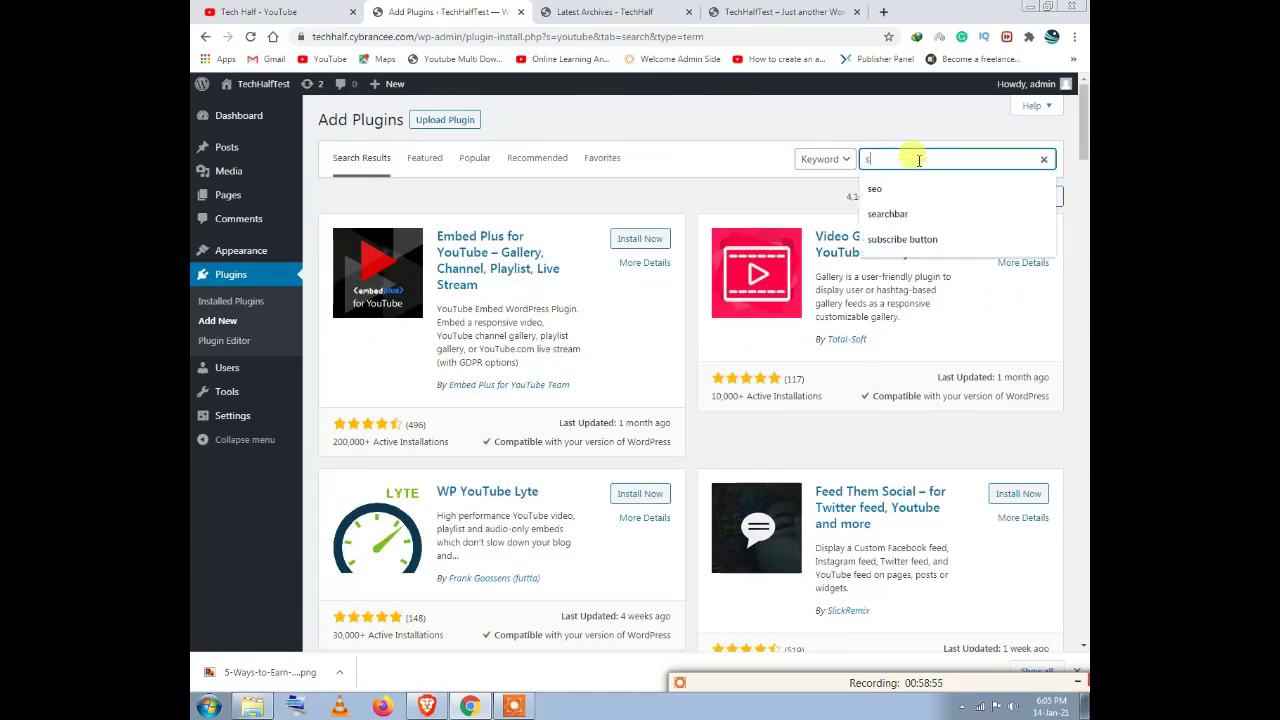
pyautogui.click(927, 178)
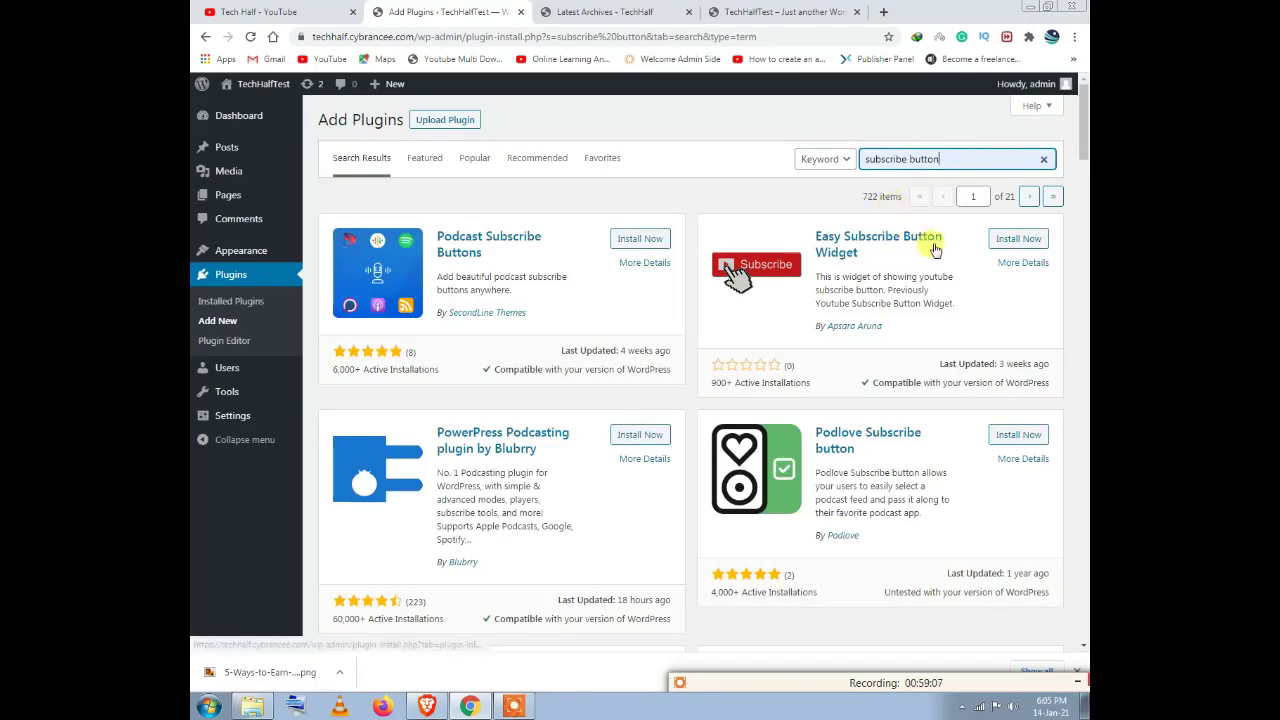
# Step: Find the YouTube Subscribe plugin among the subscribe button results, then install and activate it
pyautogui.scroll(-4, 913, 258)
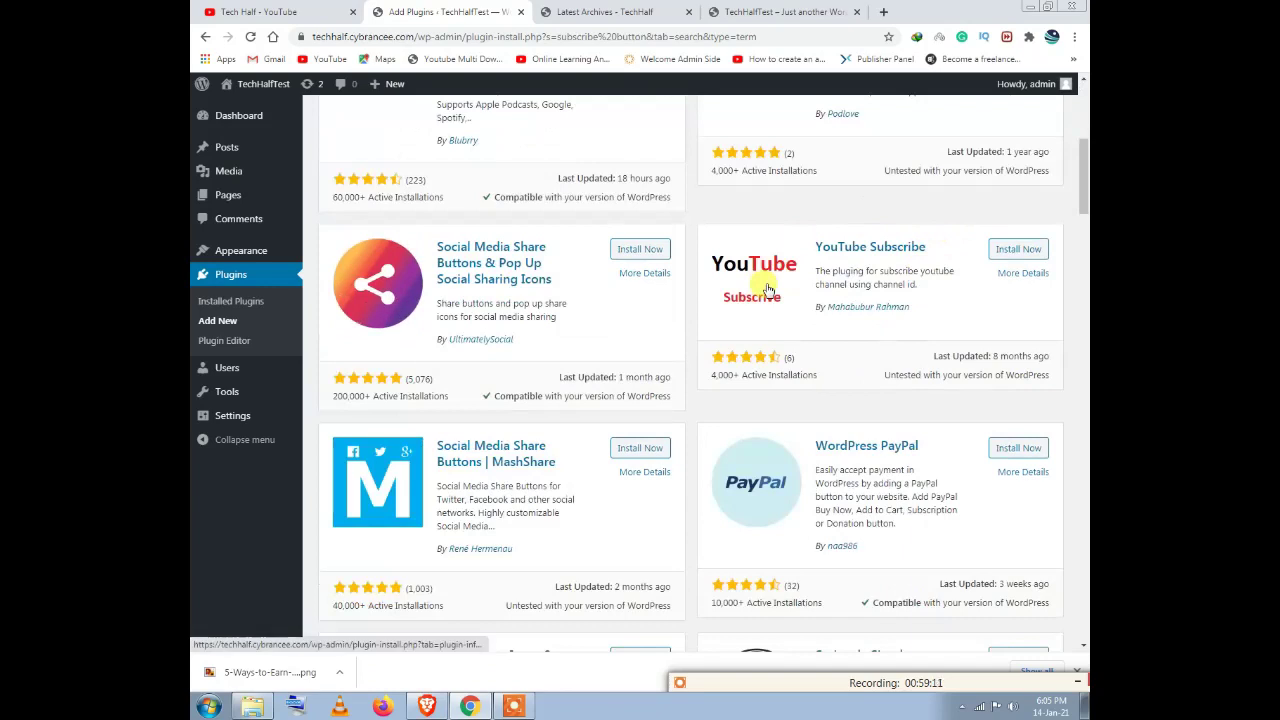
pyautogui.scroll(-15, 767, 289)
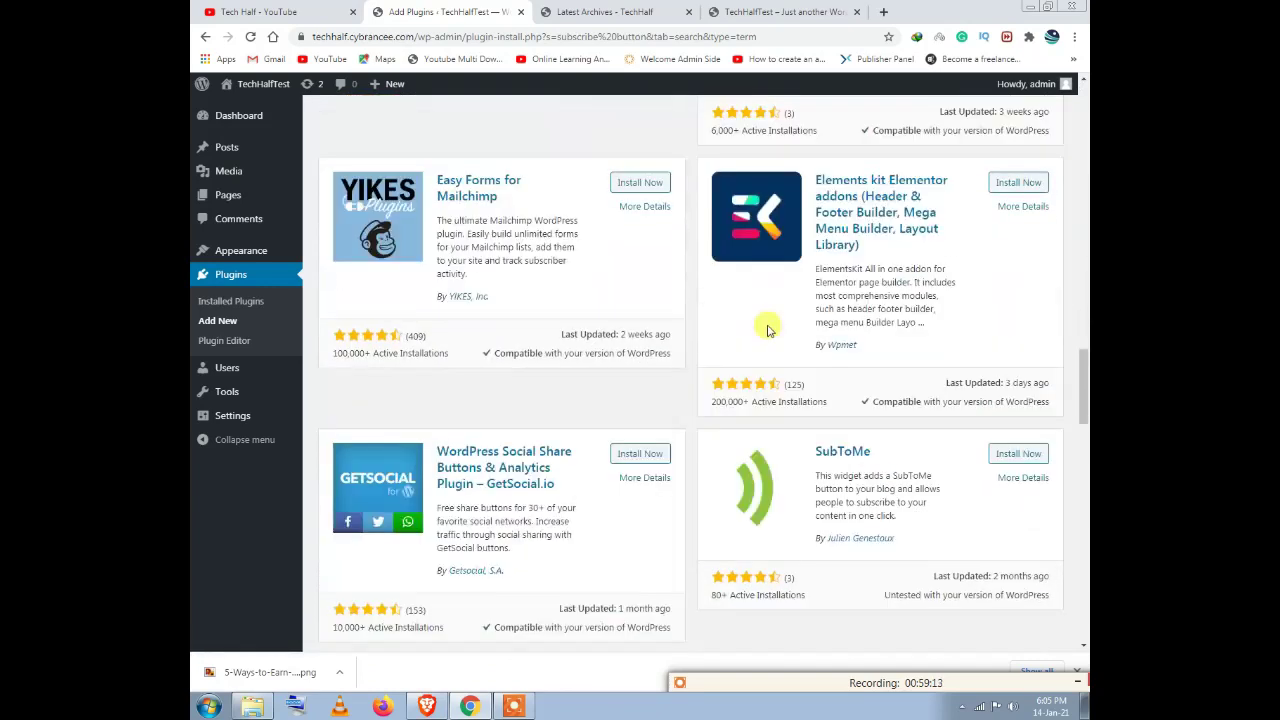
pyautogui.scroll(-5, 767, 330)
pyautogui.scroll(11, 780, 333)
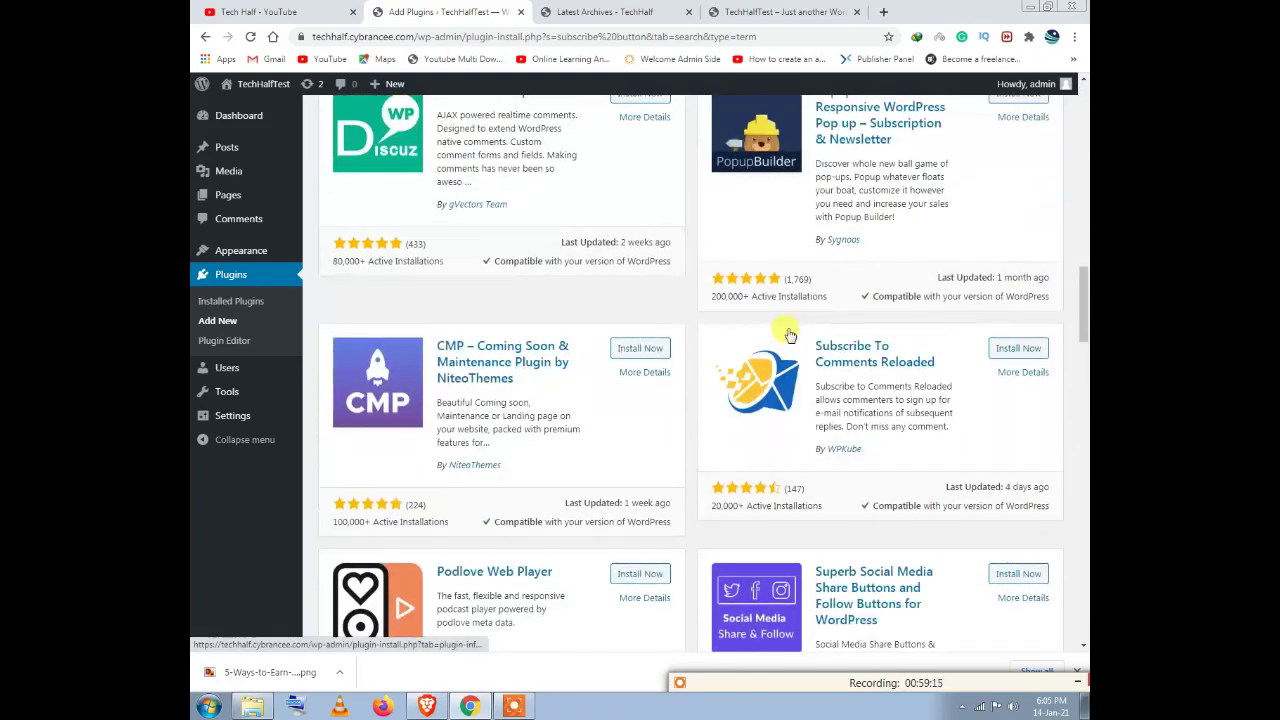
pyautogui.scroll(18, 787, 330)
pyautogui.scroll(-3, 800, 300)
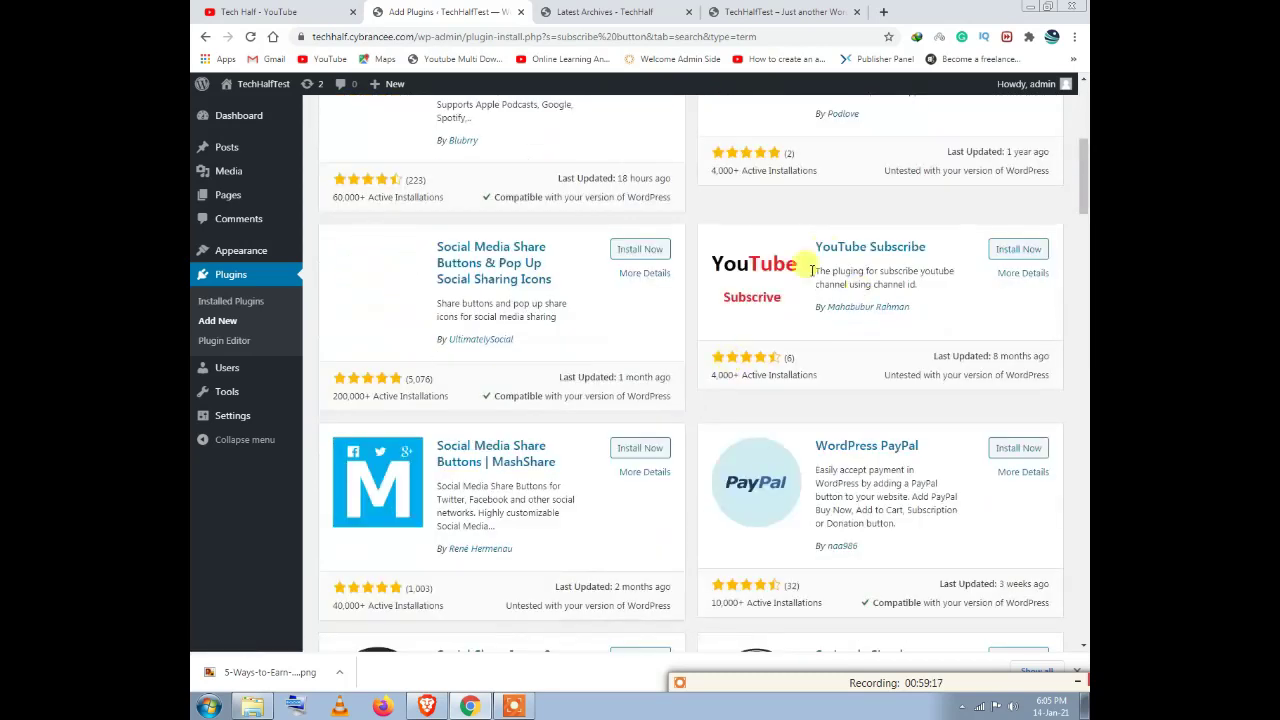
pyautogui.click(1015, 252)
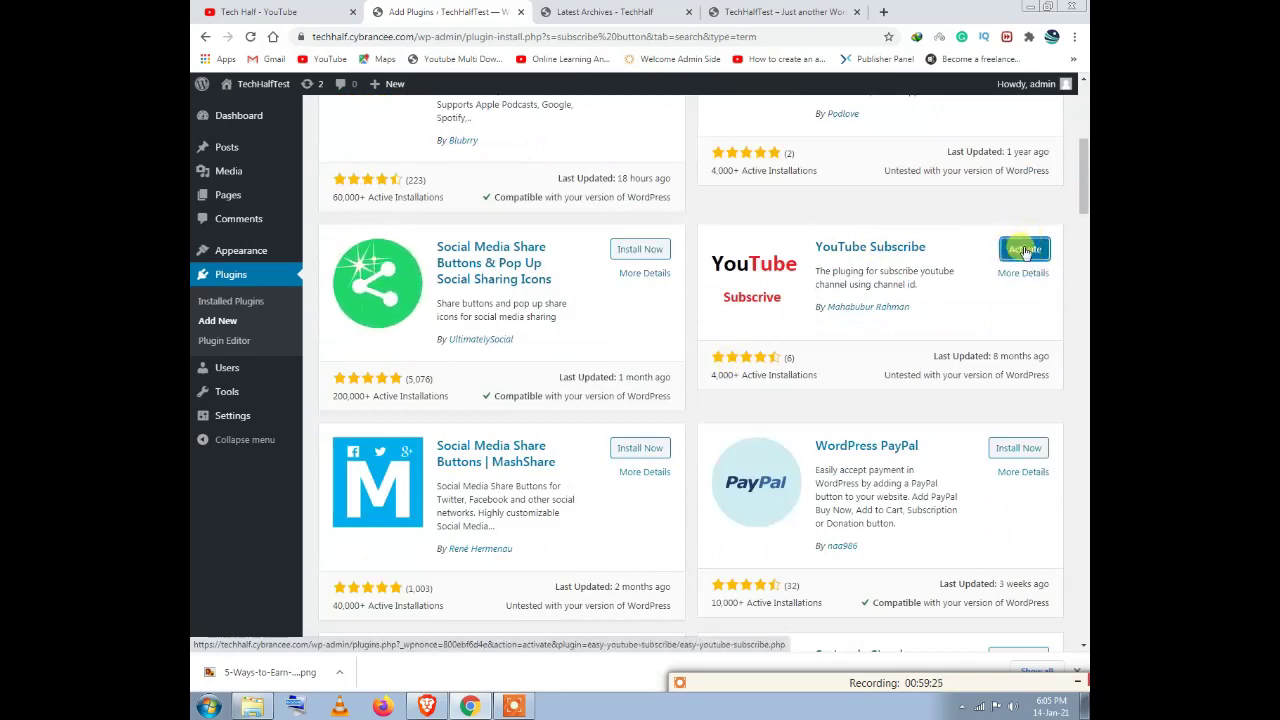
pyautogui.click(1025, 250)
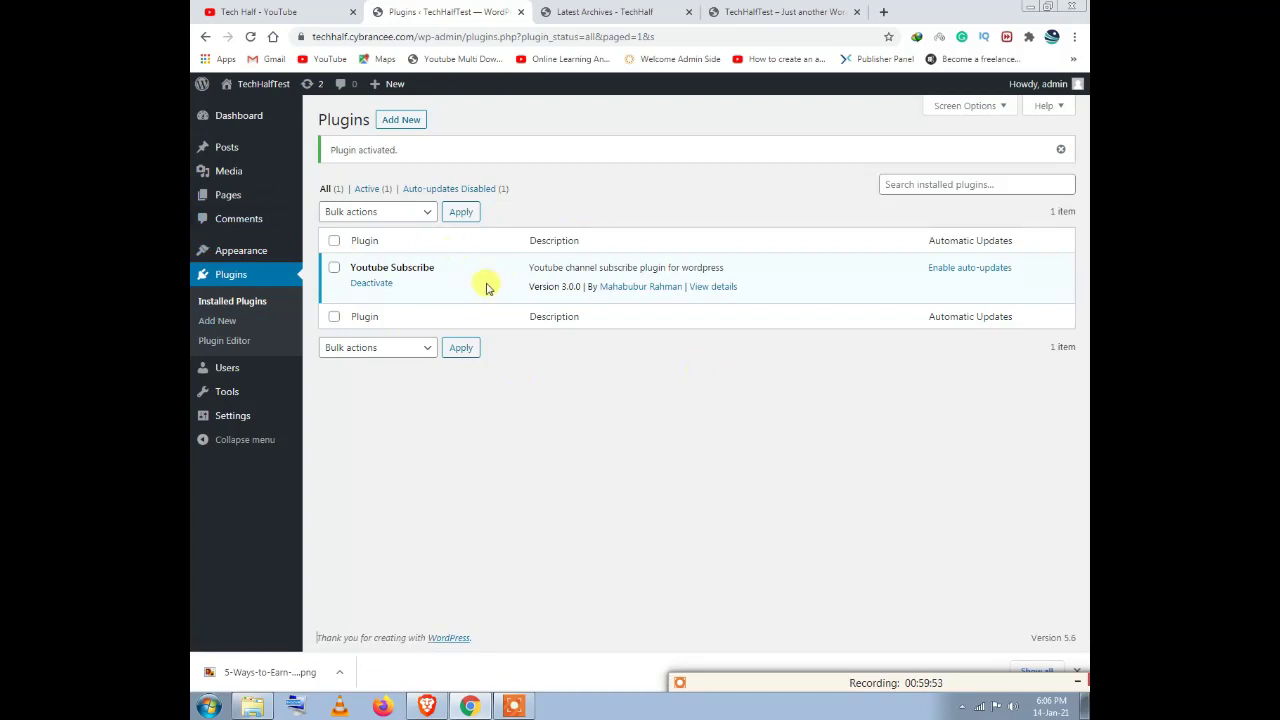
# Step: In the SM YouTube Subscribe settings, set the title to "Subscribe TechHalf", copied from the sidebar heading of TechHalf's Latest page
pyautogui.moveTo(229, 394)
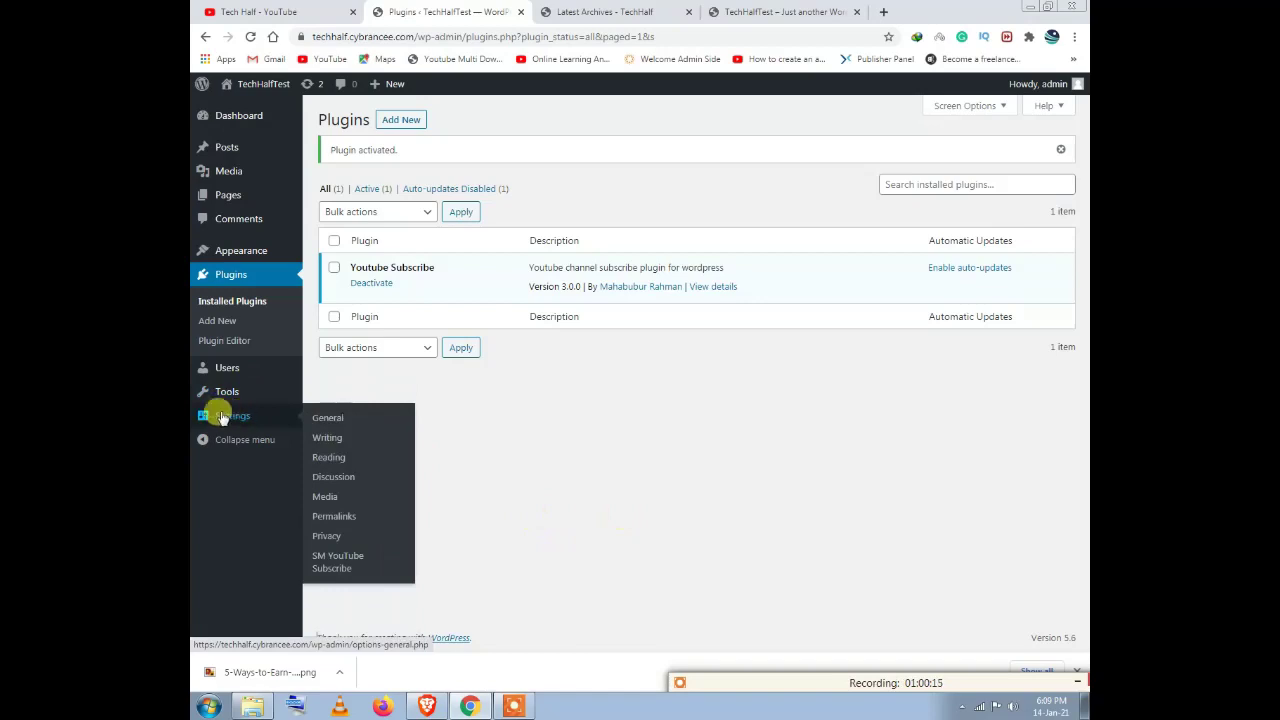
pyautogui.click(353, 565)
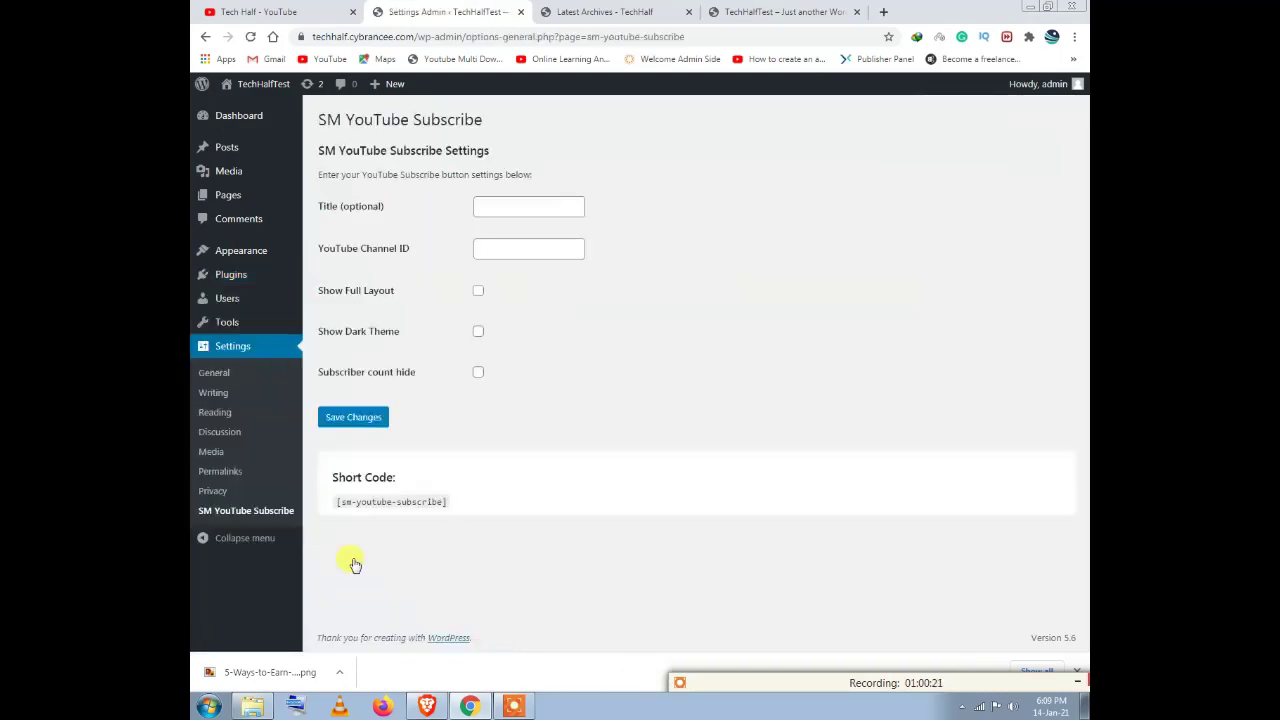
pyautogui.click(562, 212)
pyautogui.click(755, 12)
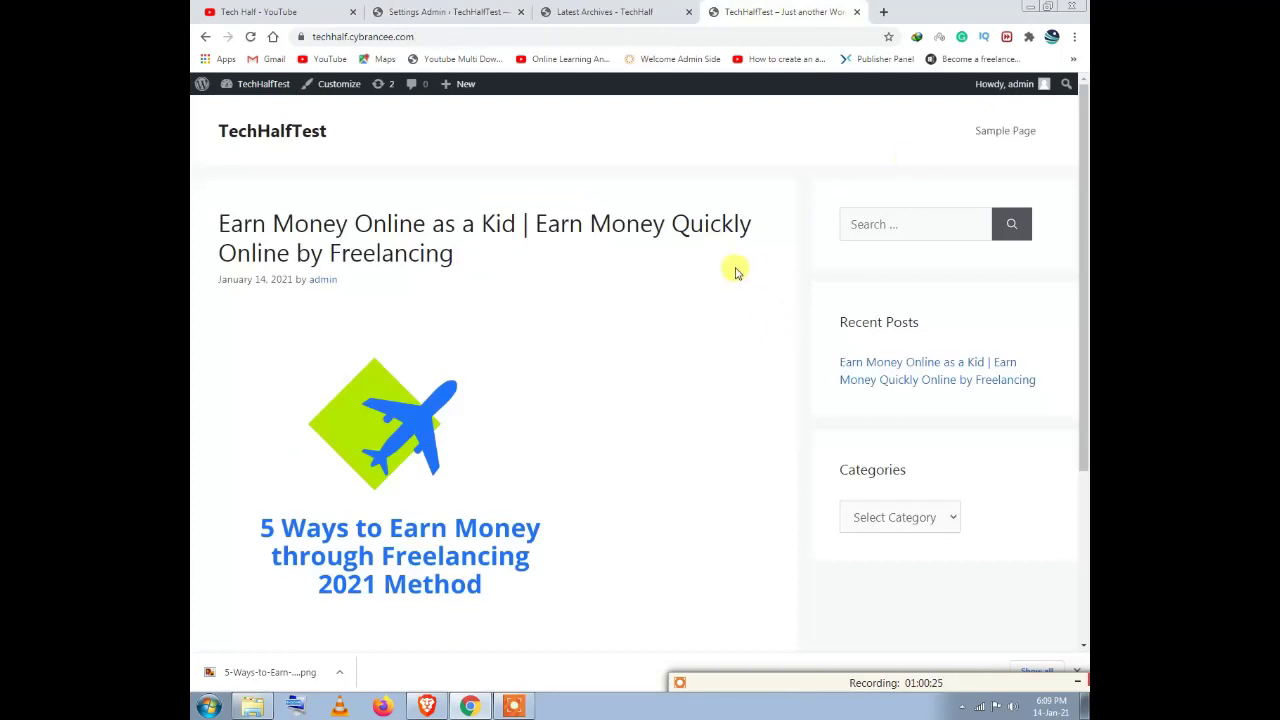
pyautogui.scroll(-3, 735, 272)
pyautogui.click(600, 12)
pyautogui.moveTo(957, 296); pyautogui.dragTo(822, 290)
pyautogui.rightClick(826, 291)
pyautogui.click(848, 302)
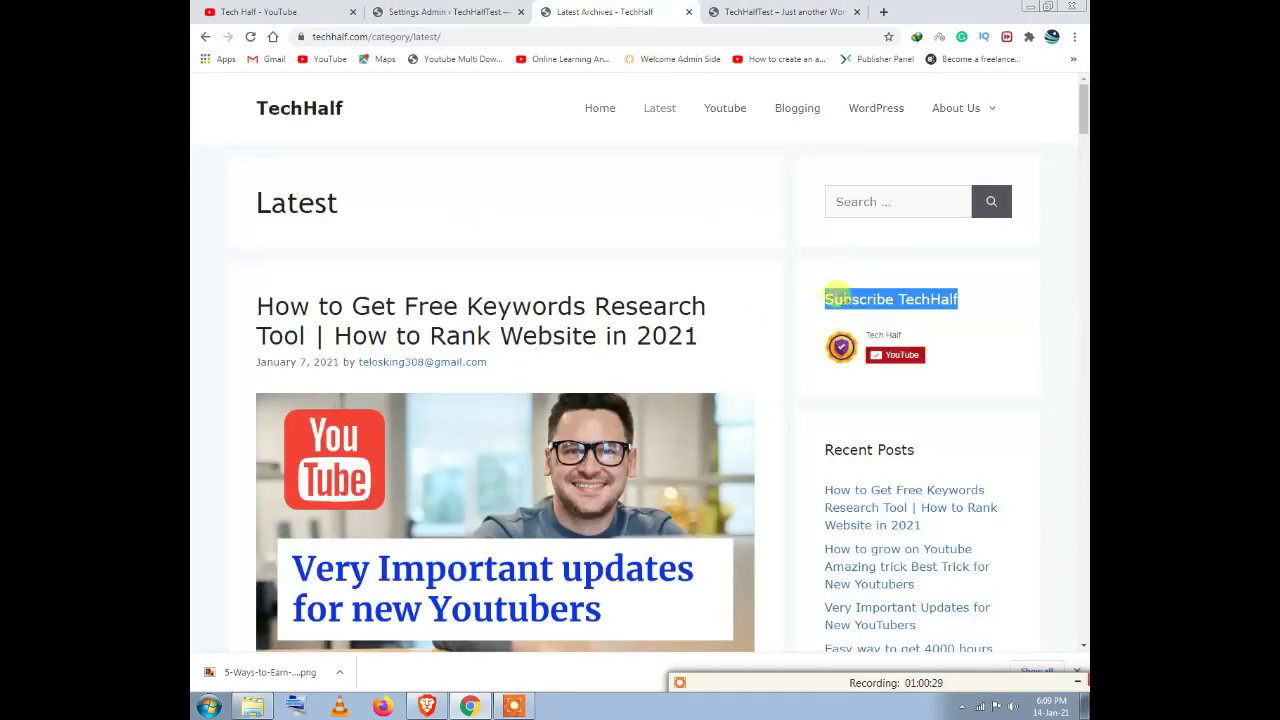
pyautogui.click(412, 11)
pyautogui.rightClick(508, 207)
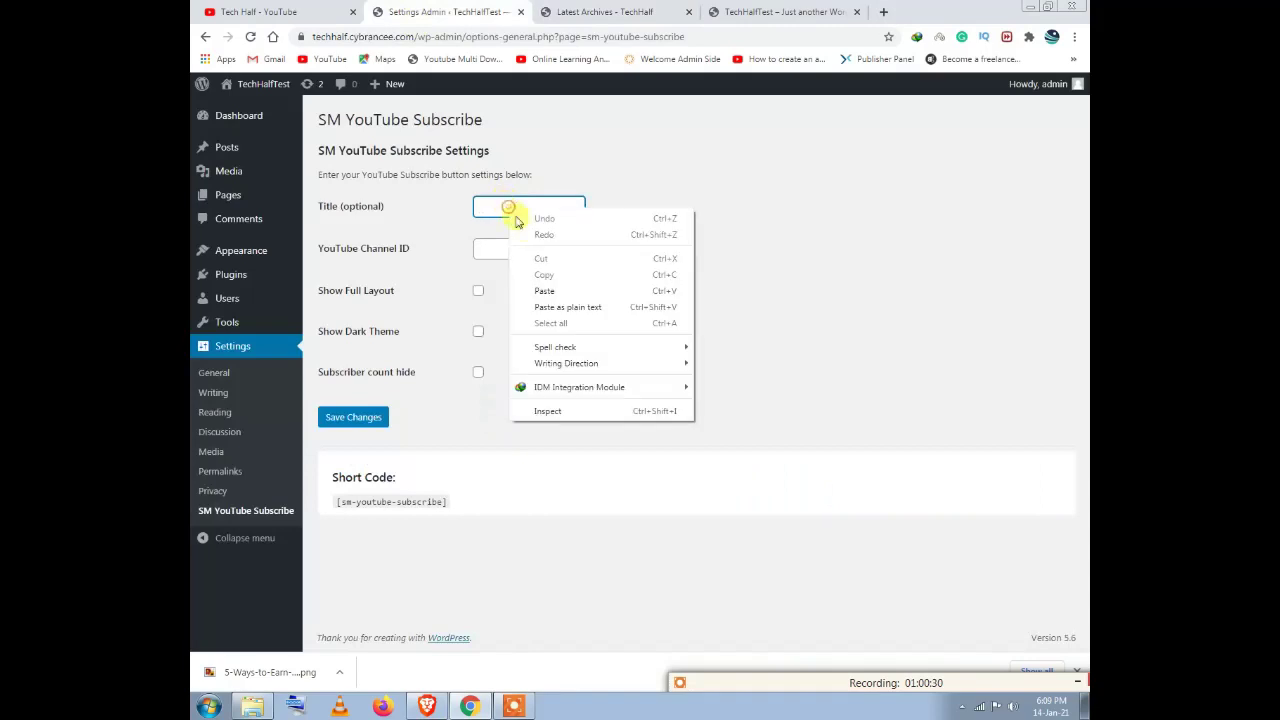
pyautogui.click(542, 290)
# Step: Copy the Tech Half channel ID from the YouTube channel's web address, leaving out the trailing /videos part
pyautogui.click(530, 249)
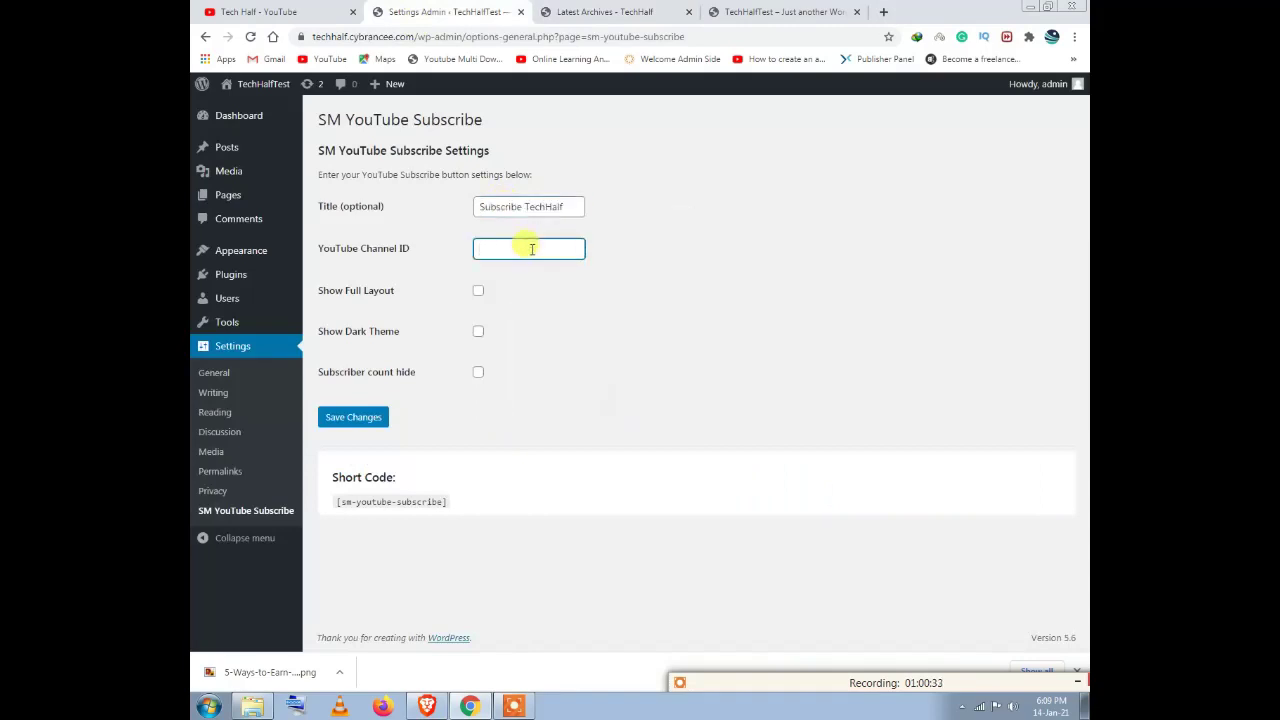
pyautogui.click(260, 11)
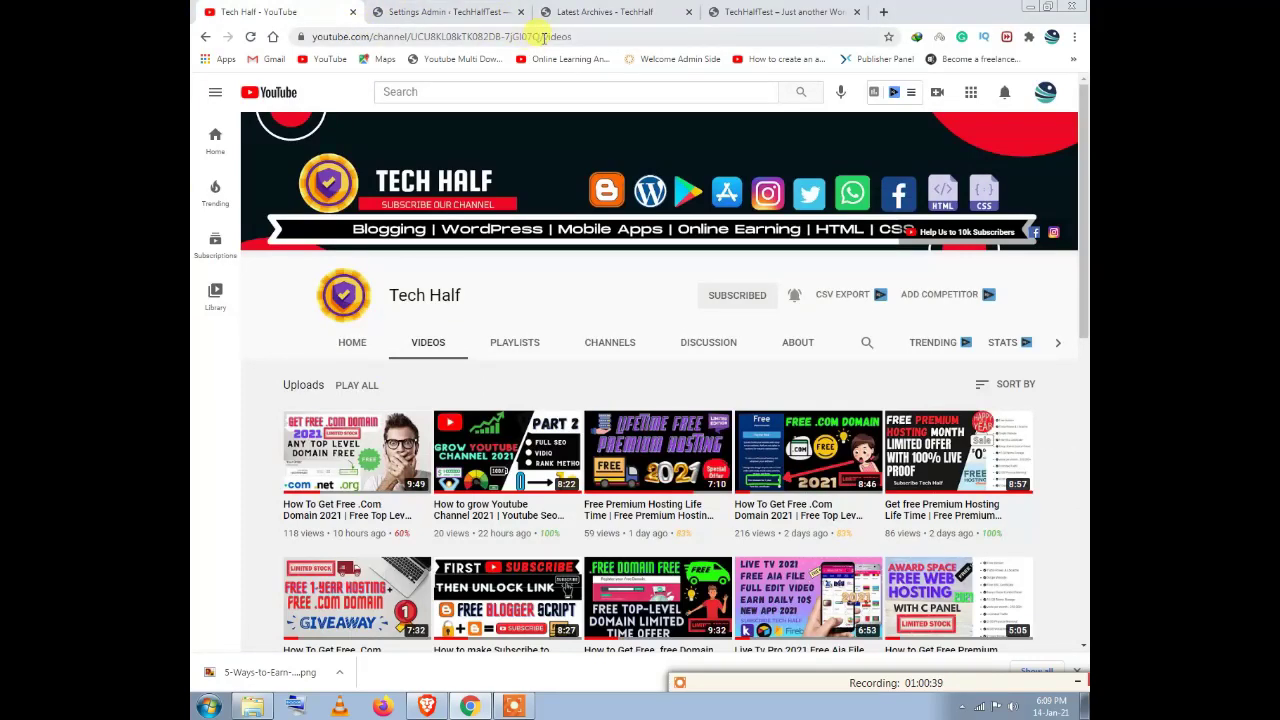
pyautogui.click(543, 36)
pyautogui.doubleClick(598, 37)
pyautogui.click(595, 36)
pyautogui.moveTo(595, 36); pyautogui.dragTo(463, 37)
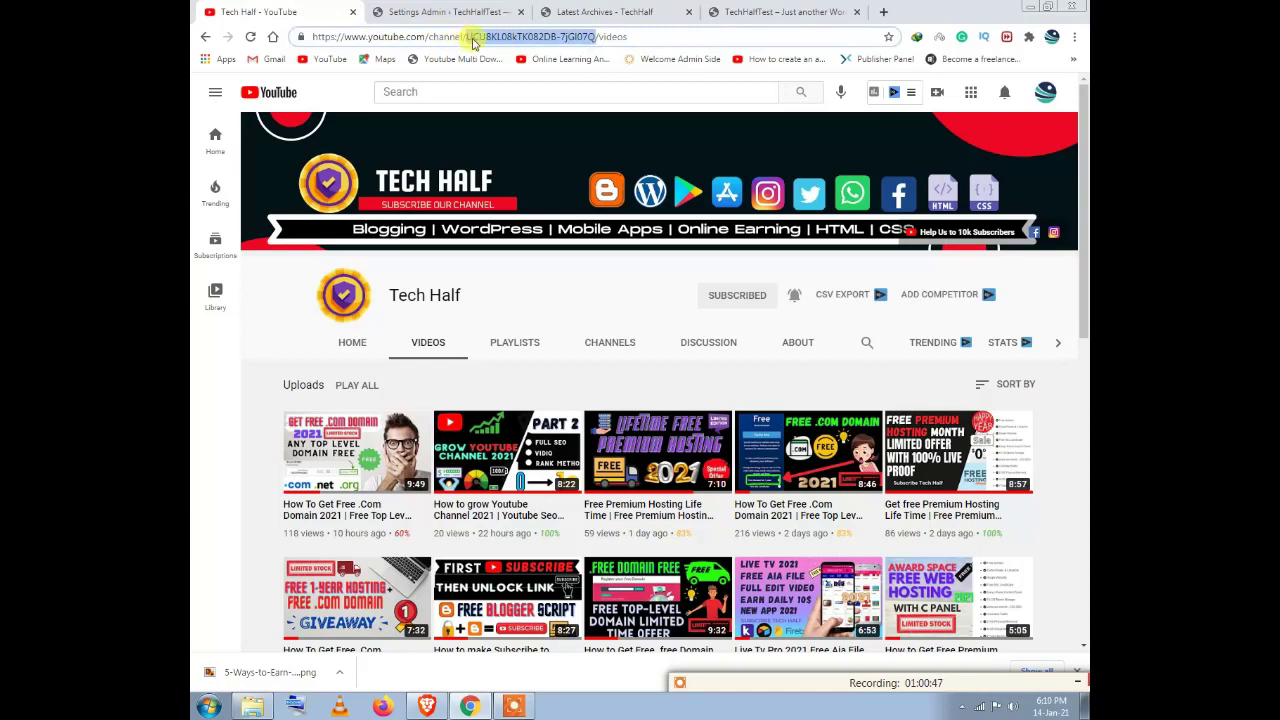
pyautogui.rightClick(566, 37)
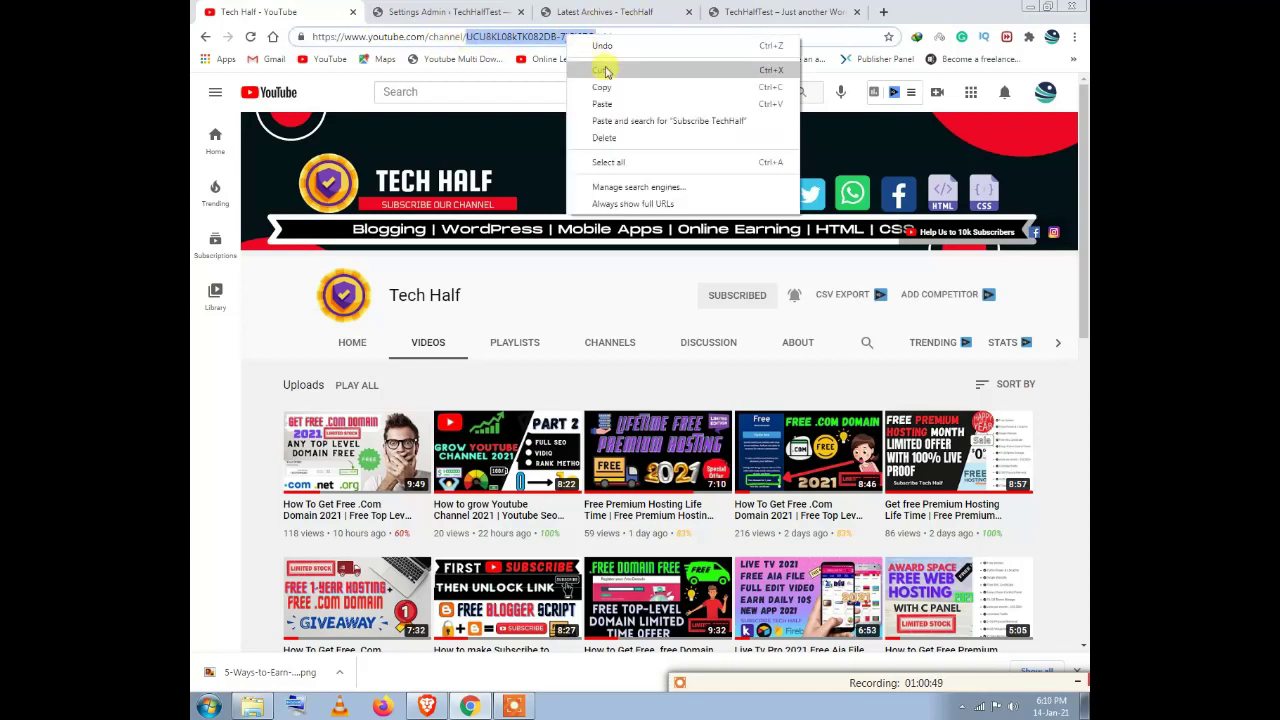
pyautogui.click(606, 86)
# Step: Paste the copied ID as the YouTube Channel ID in the SM YouTube Subscribe settings and enable Show Full Layout
pyautogui.click(600, 10)
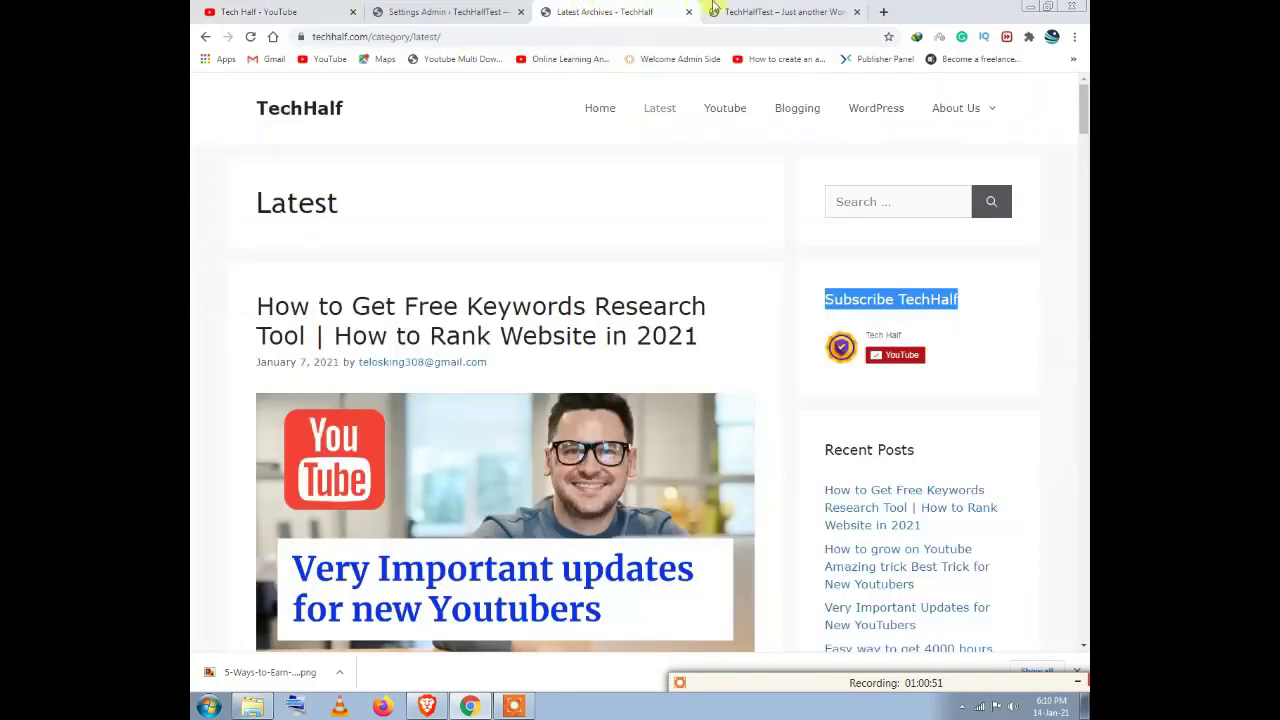
pyautogui.click(716, 10)
pyautogui.click(490, 10)
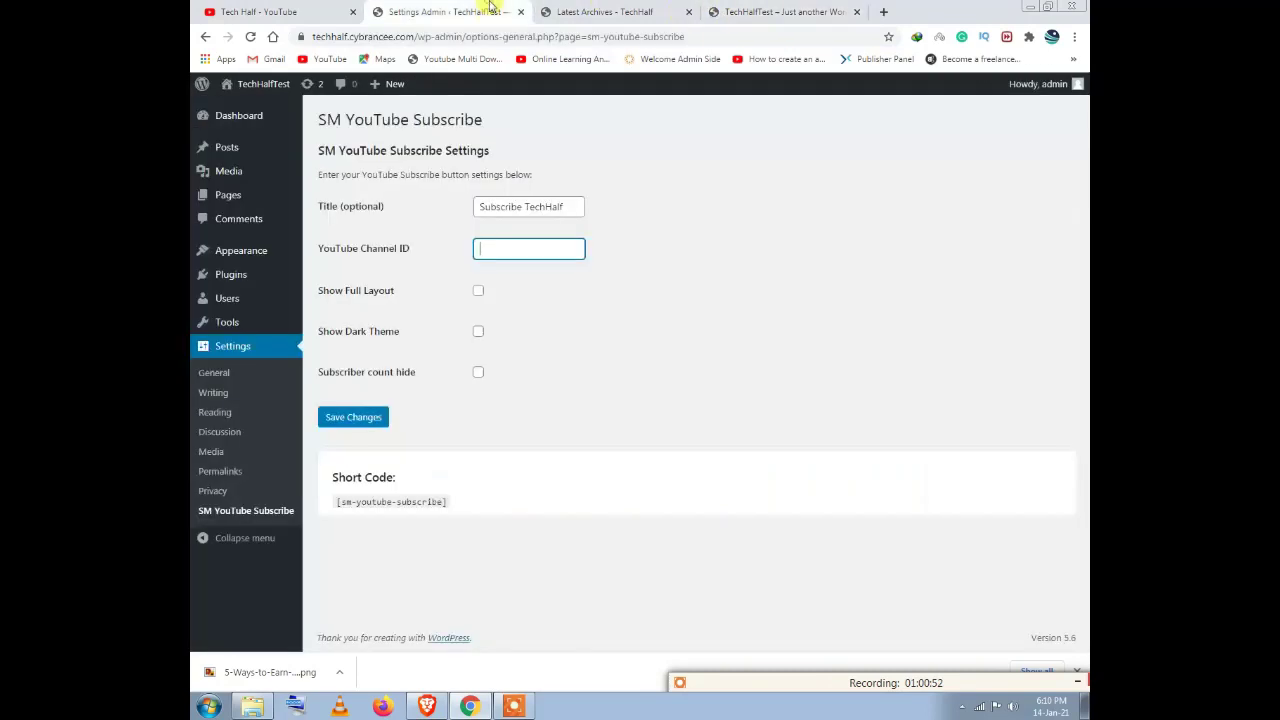
pyautogui.rightClick(498, 248)
pyautogui.click(545, 328)
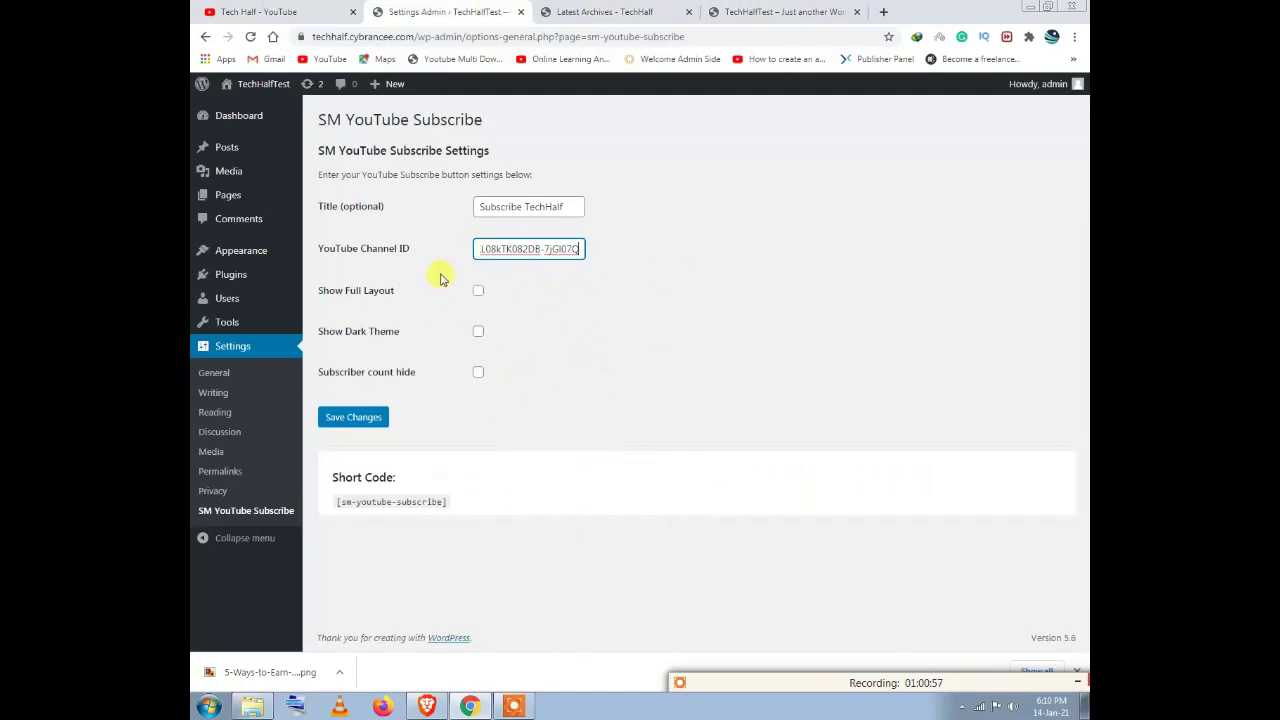
pyautogui.click(480, 295)
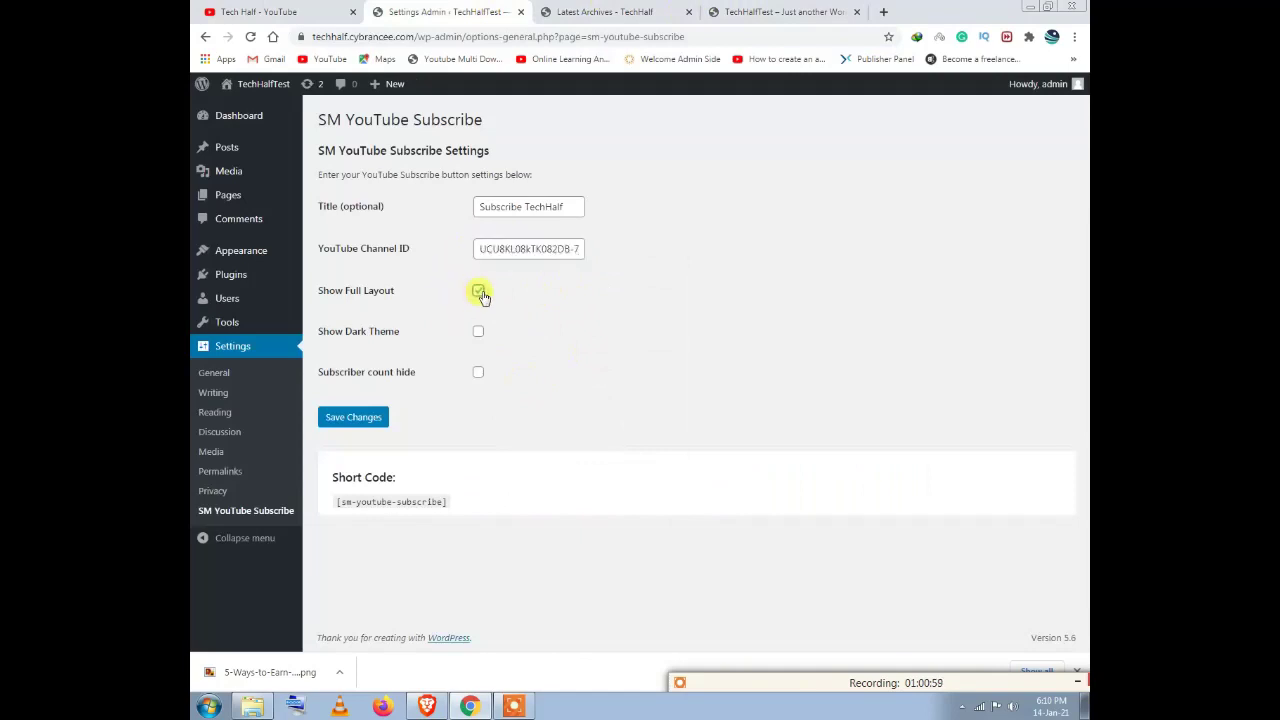